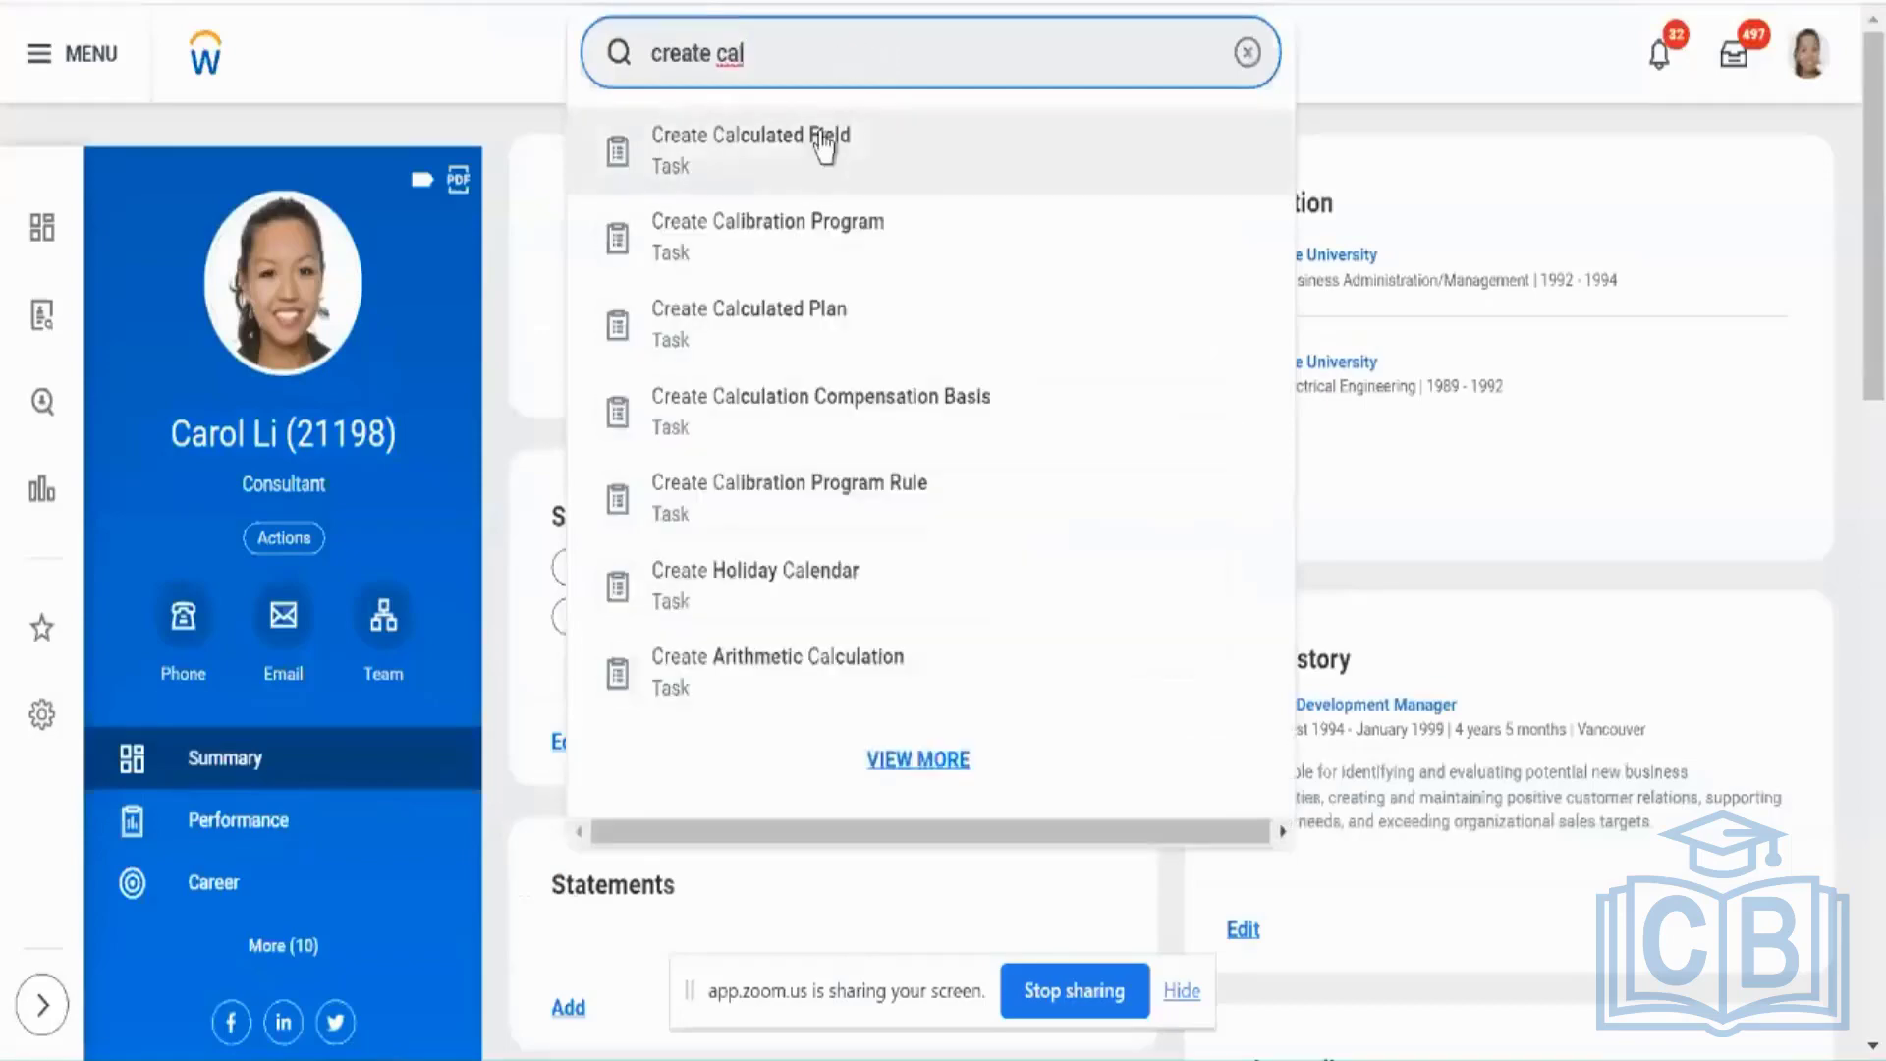
# Step: Open the Create Calculated Field task and look through the list of available functions
pyautogui.click(828, 147)
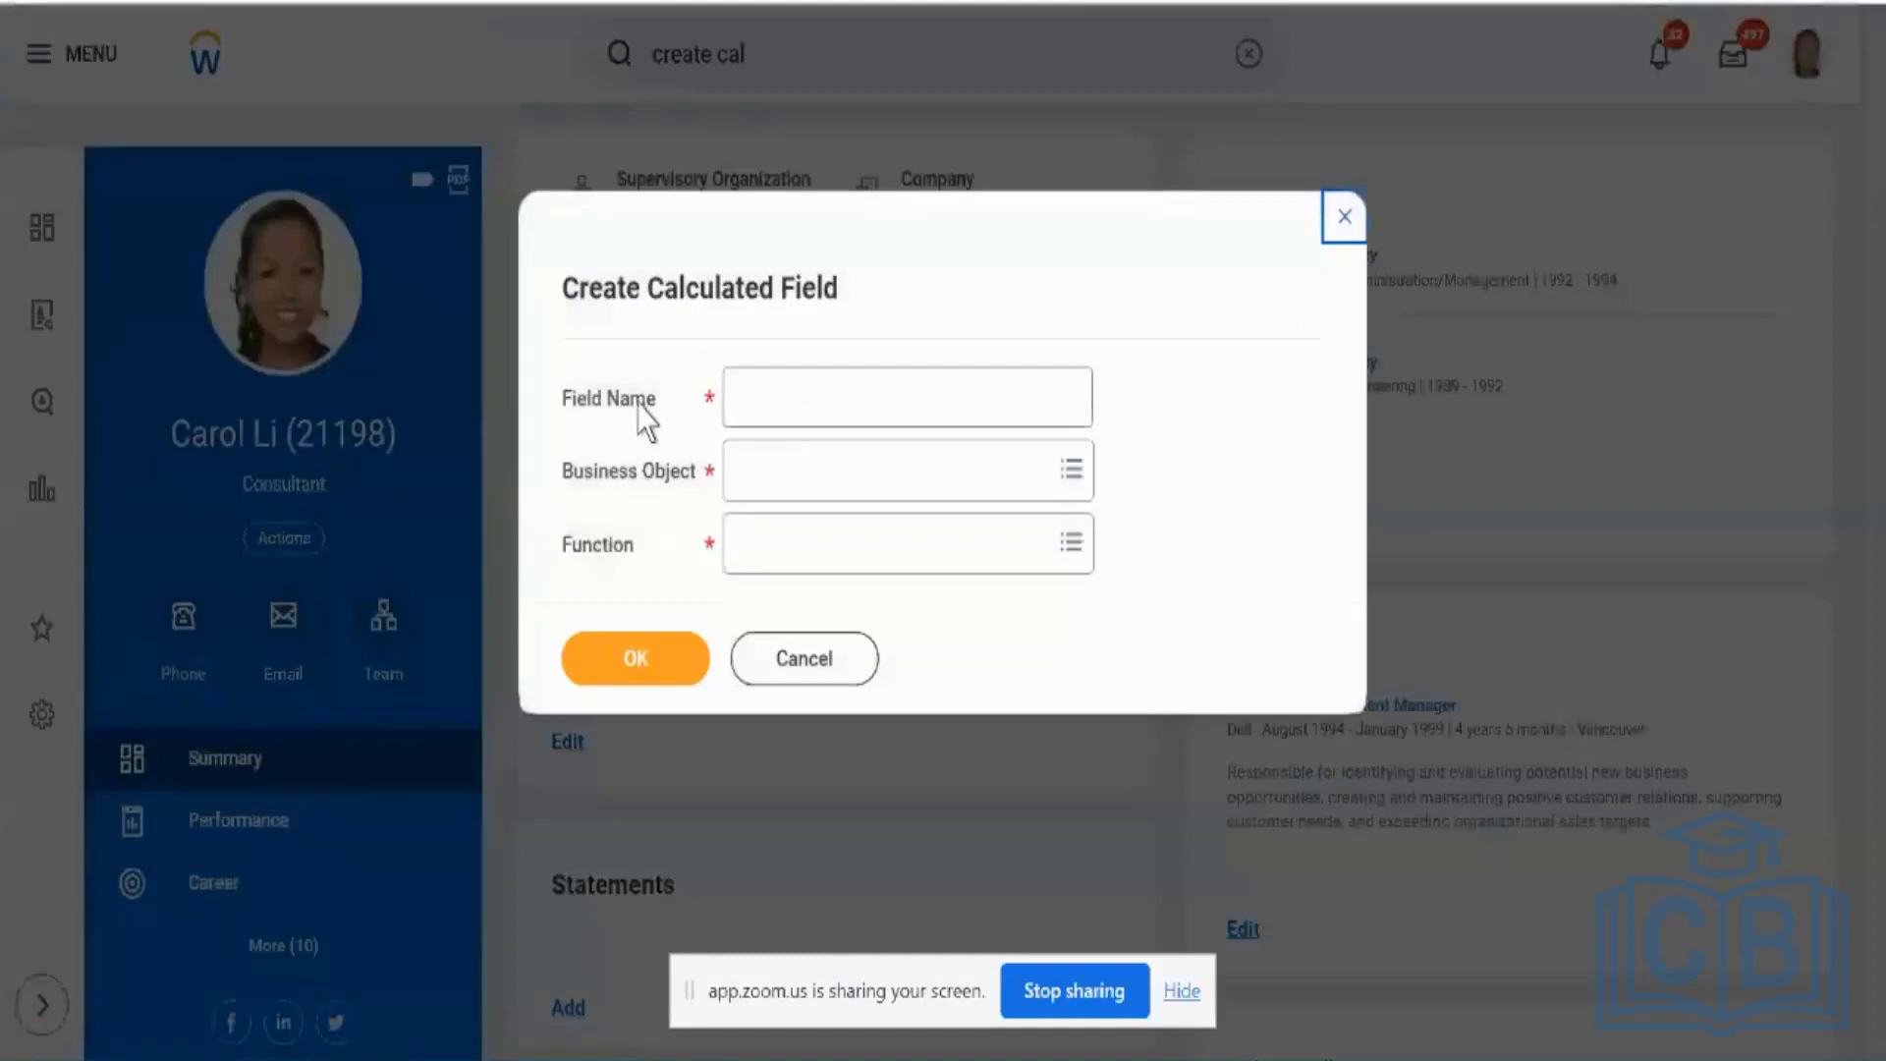
pyautogui.tripleClick(639, 405)
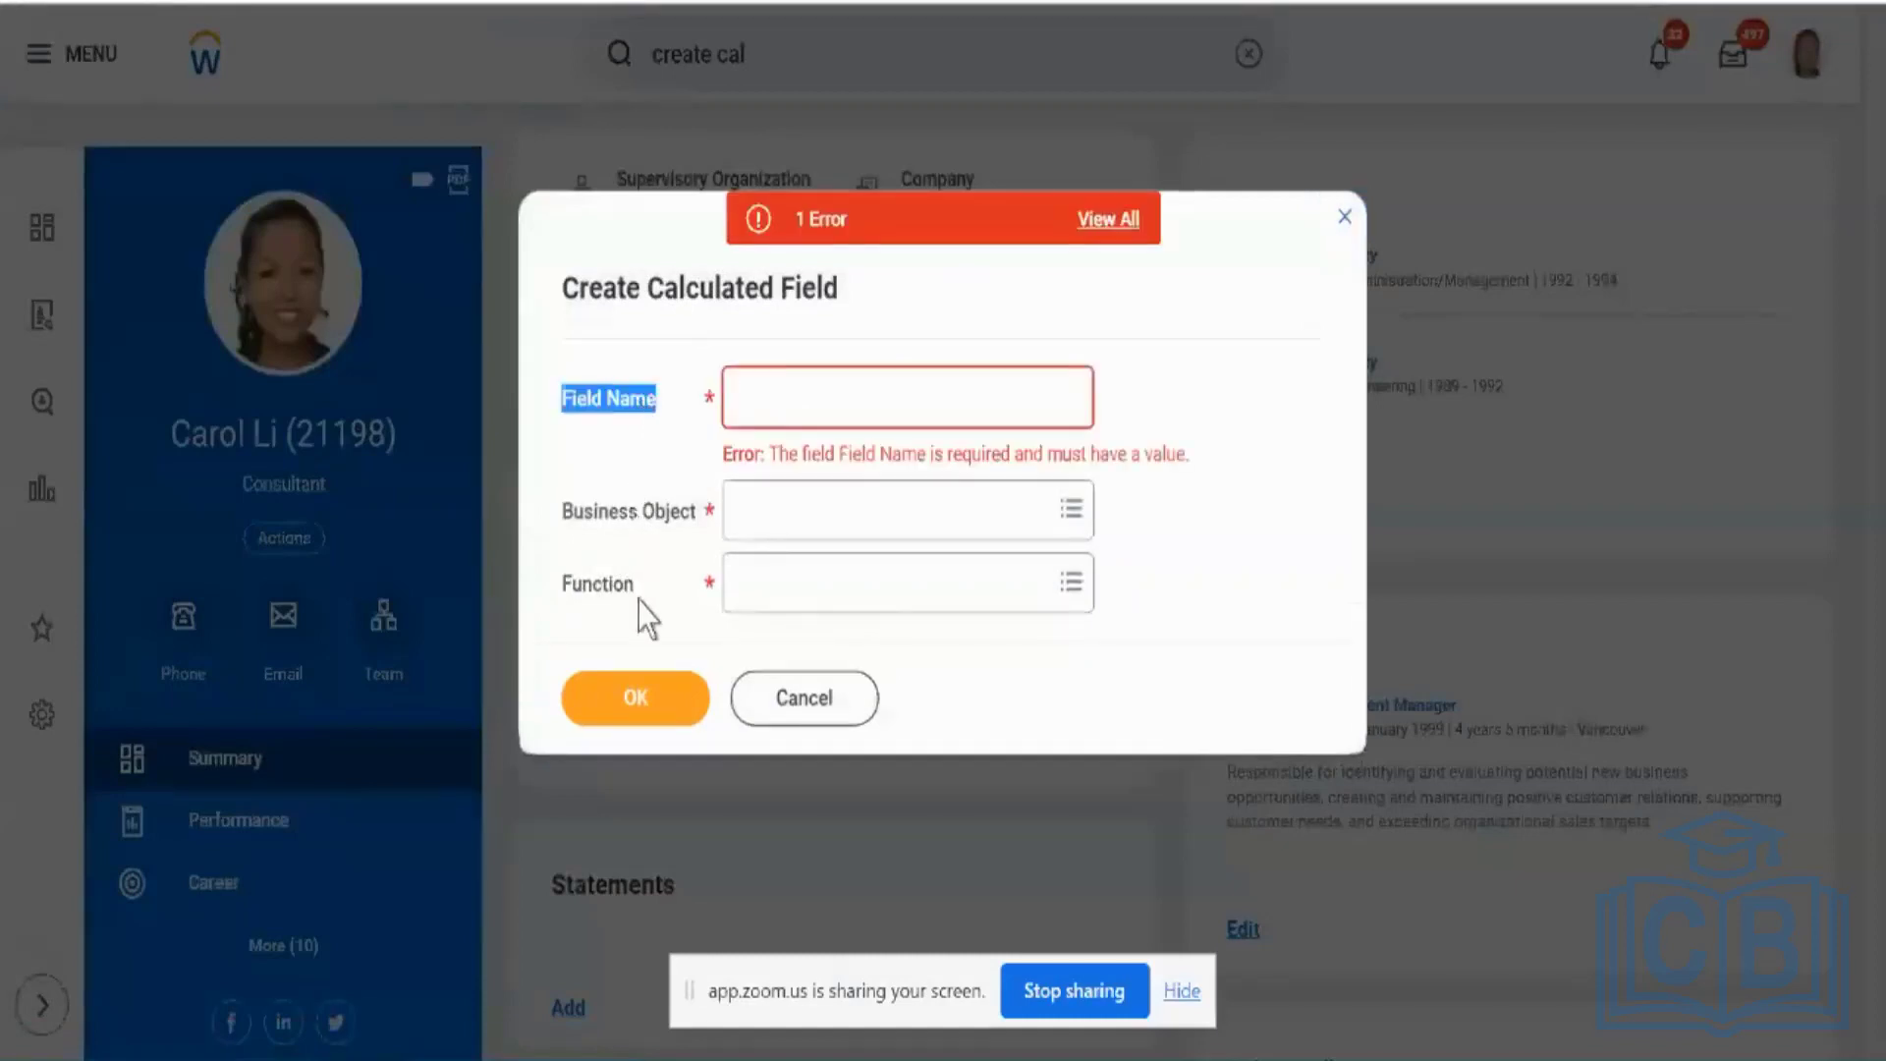
pyautogui.click(803, 593)
pyautogui.click(803, 593)
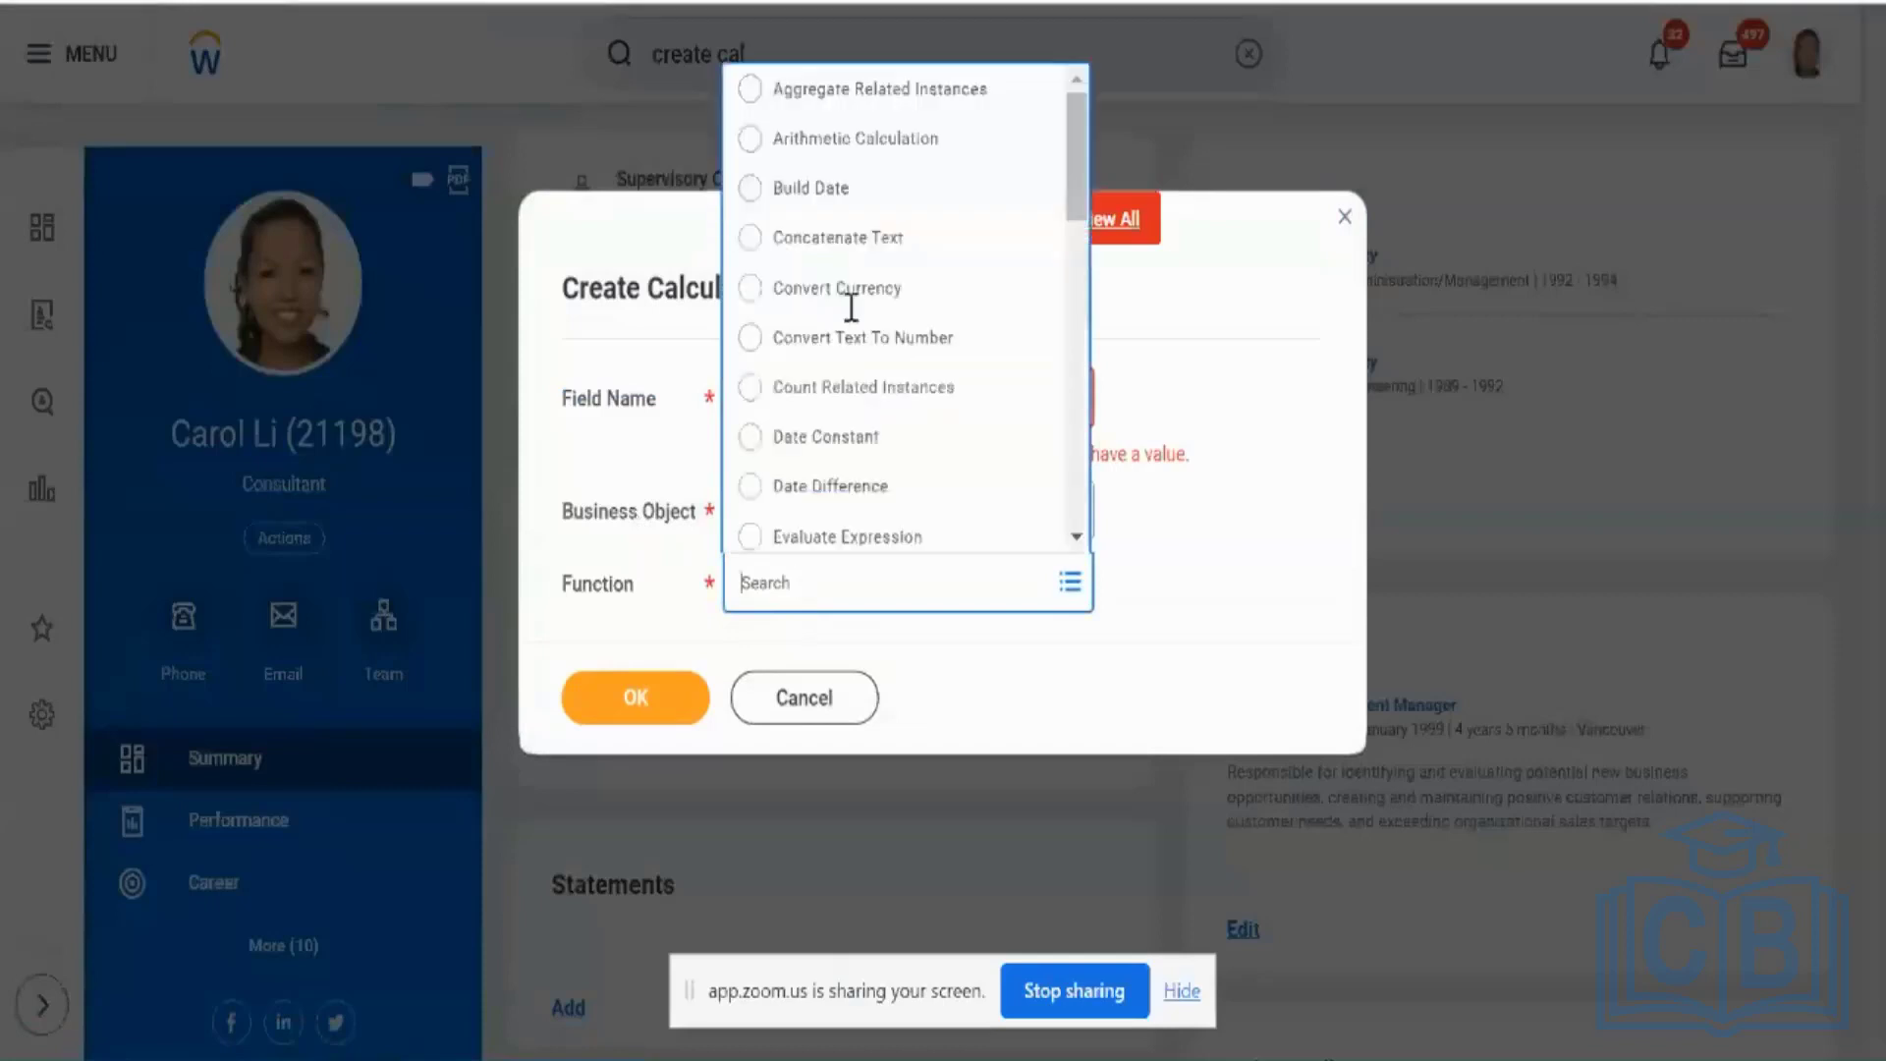
pyautogui.scroll(-5, 851, 317)
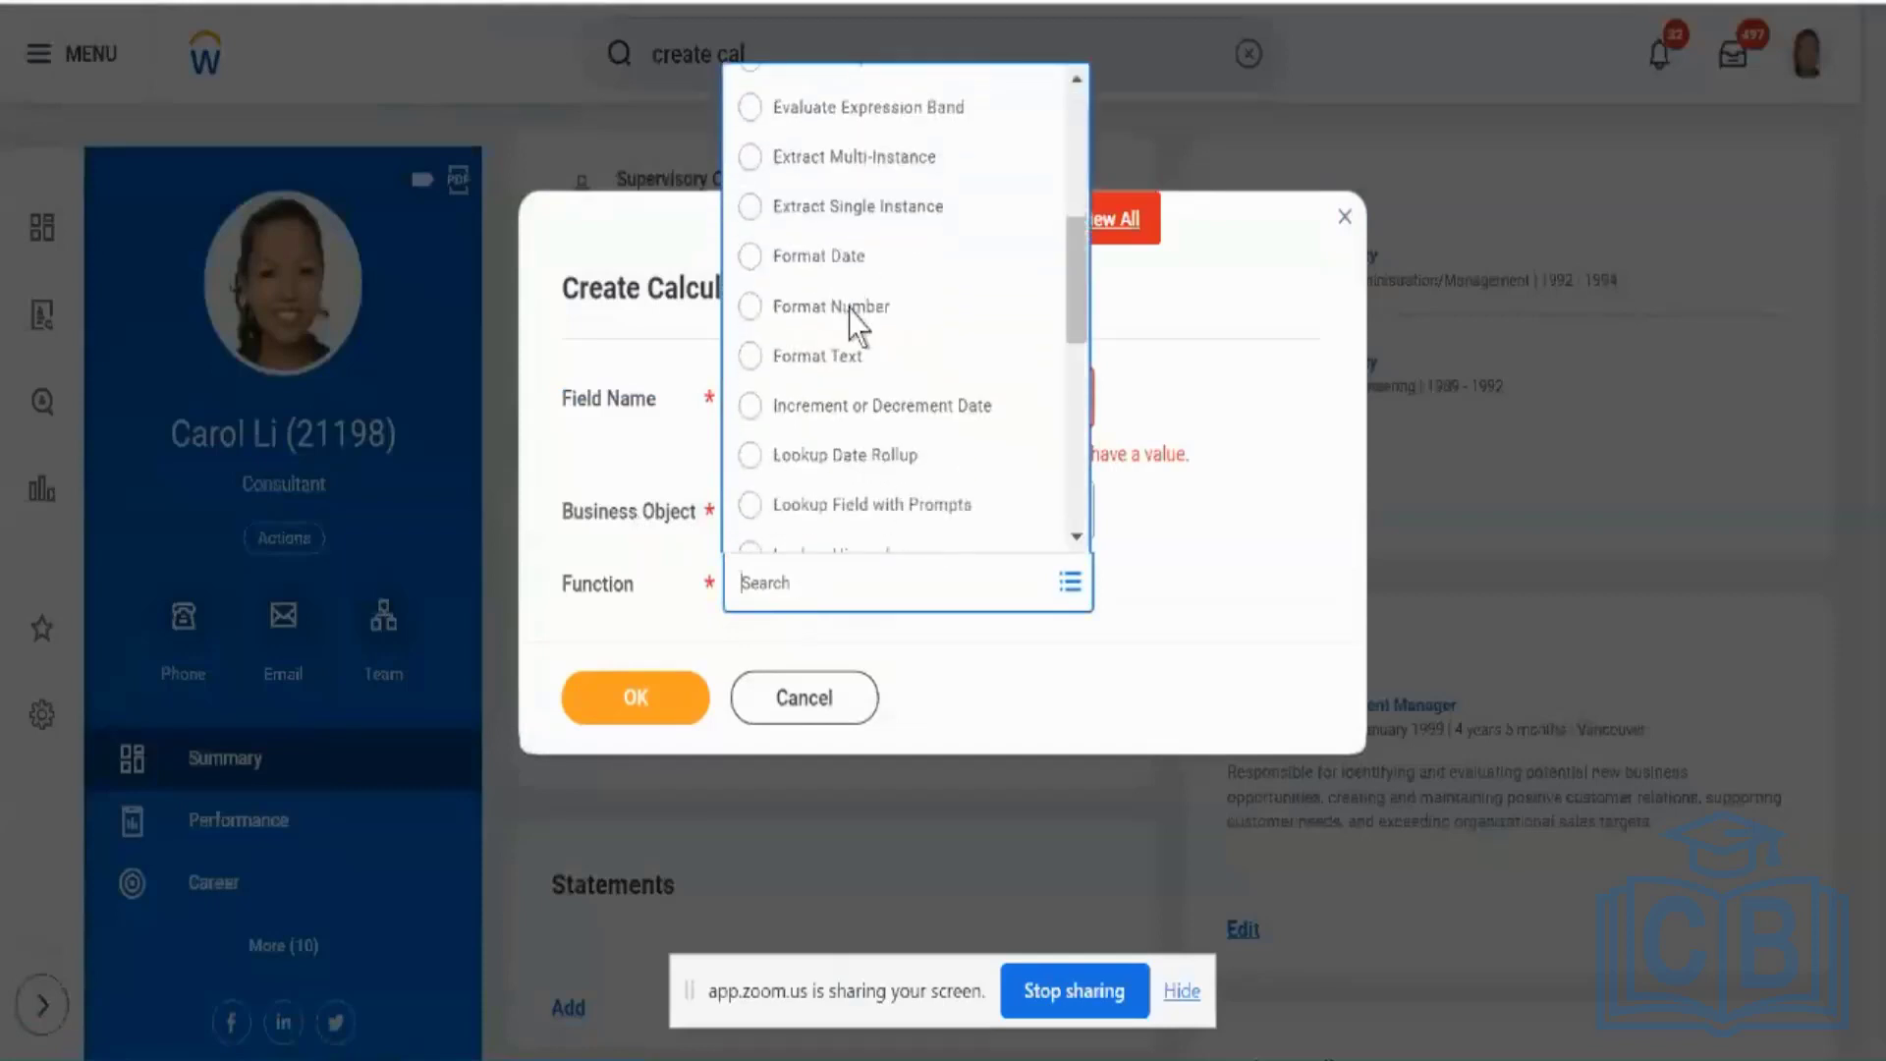
pyautogui.scroll(-5, 857, 320)
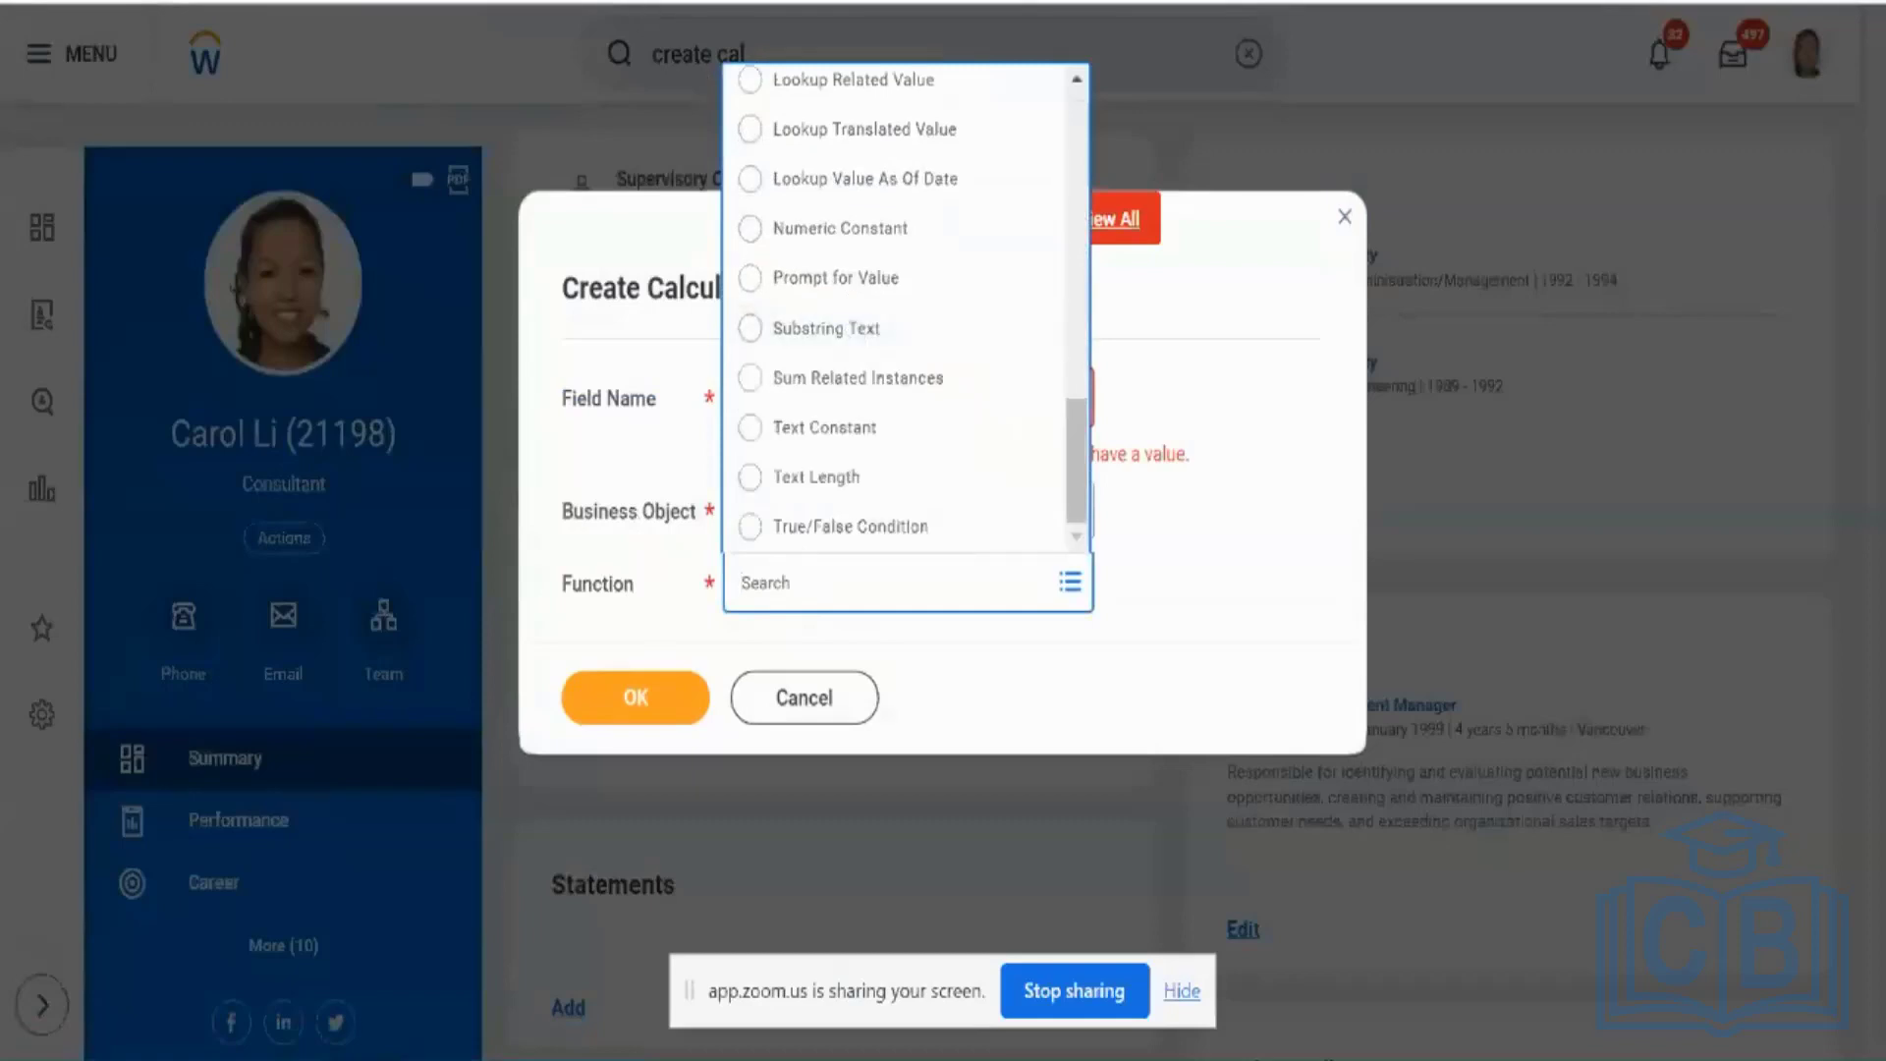
pyautogui.hotkey('alt', 'Tab')
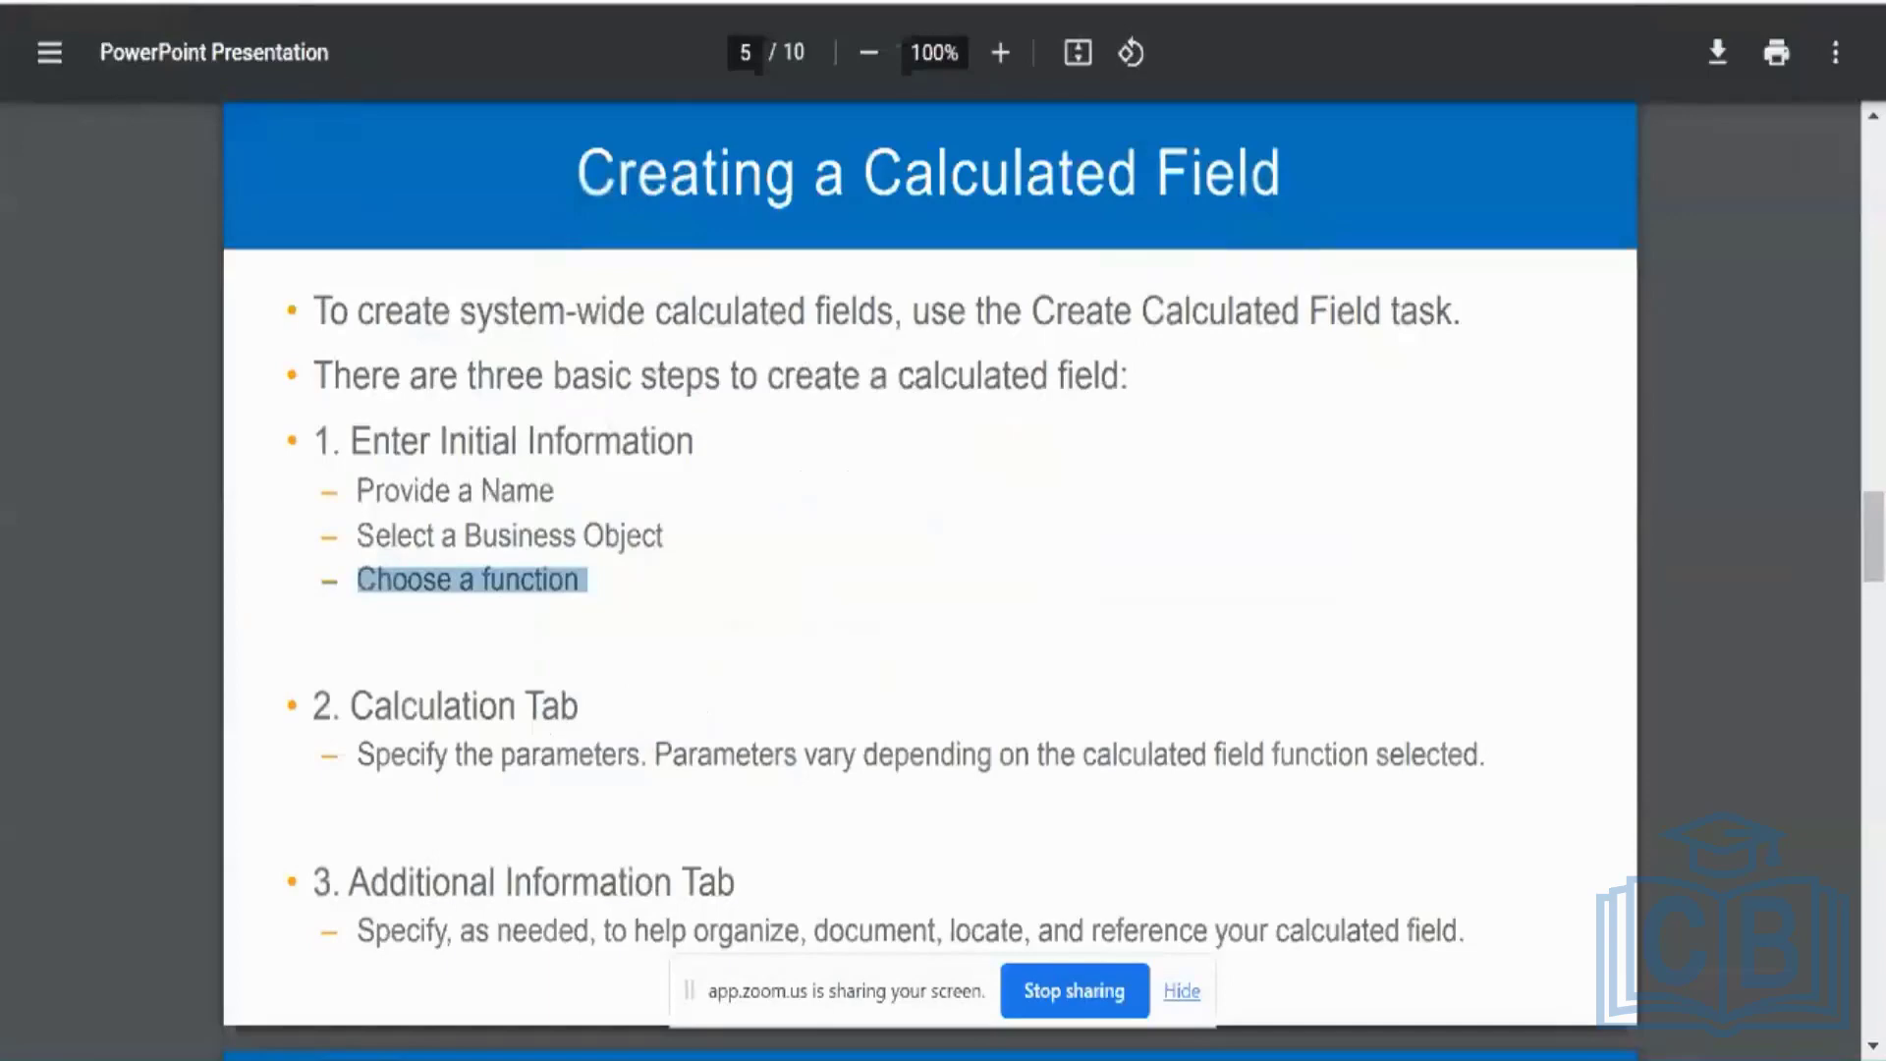
pyautogui.hotkey('alt', 'Tab')
# Step: Name the calculated field with the author's first name followed by "_CF_Core_Pay_Field" and set its business object to Worker
pyautogui.click(716, 371)
pyautogui.click(823, 389)
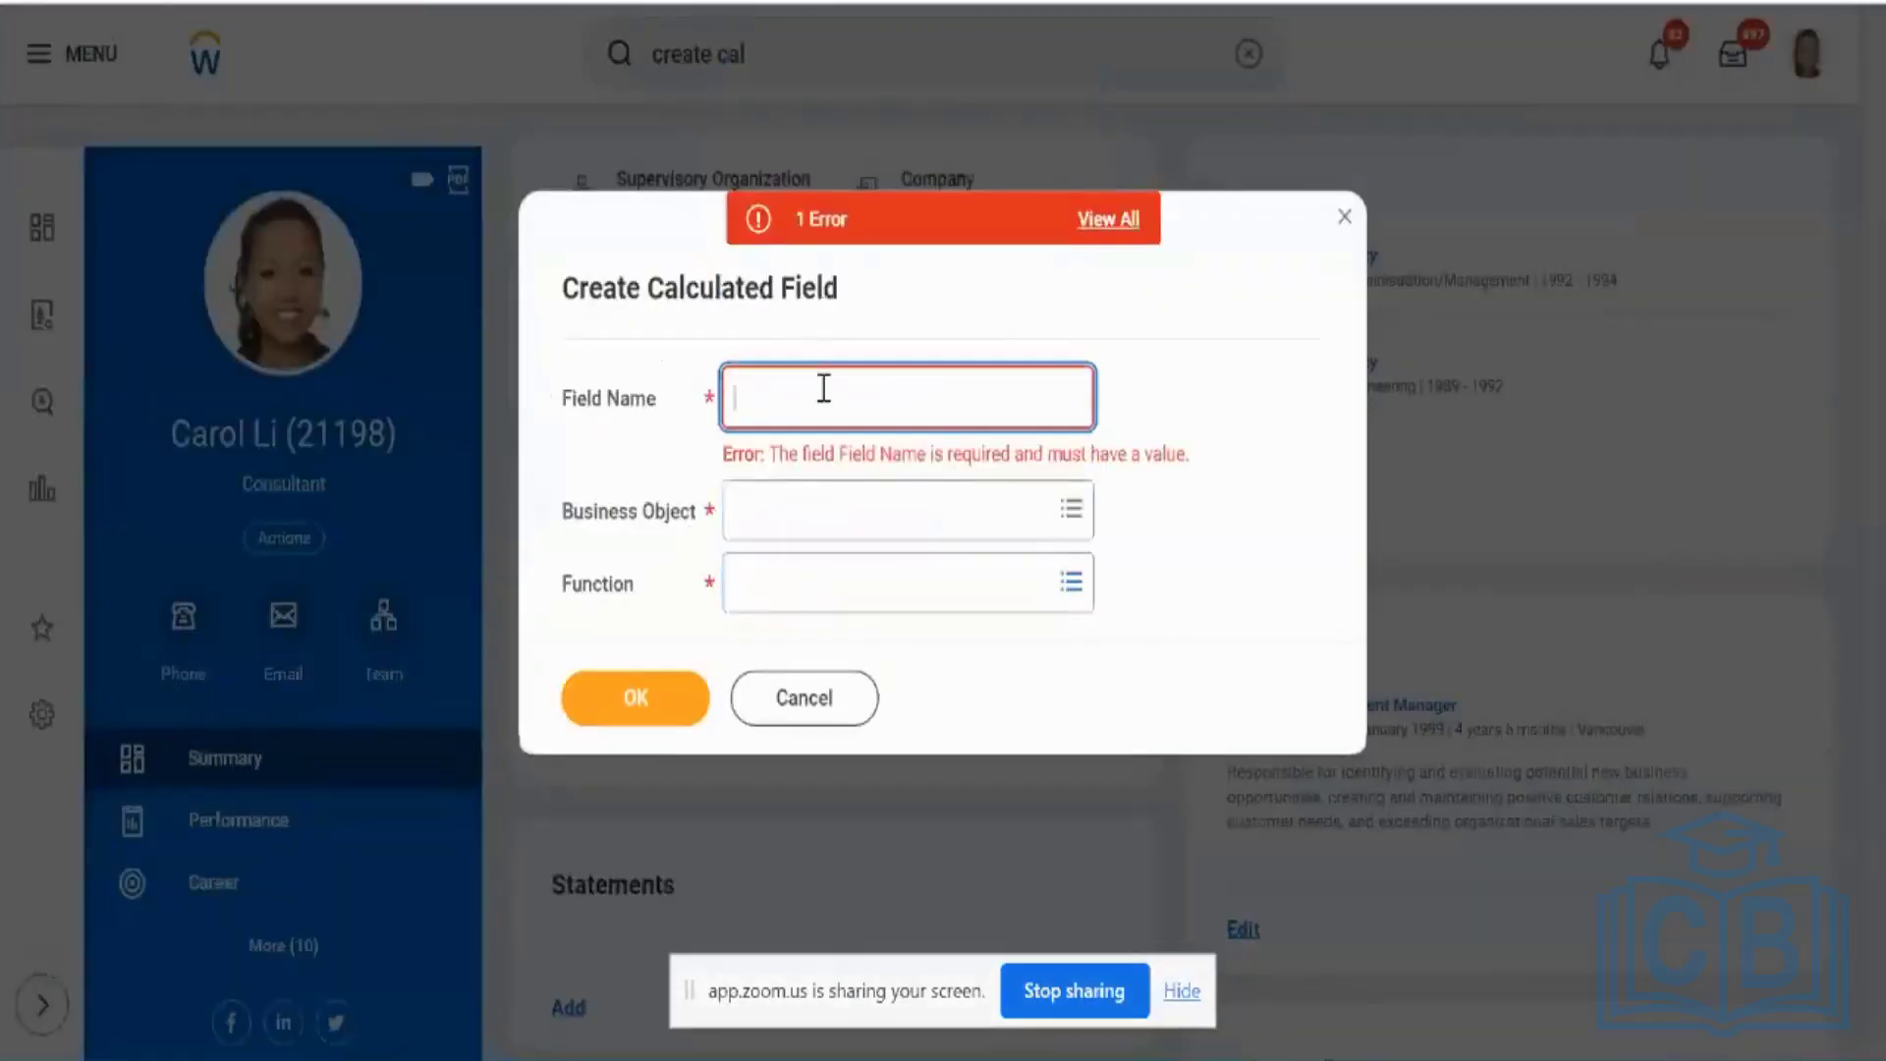
pyautogui.write('Aryan_')
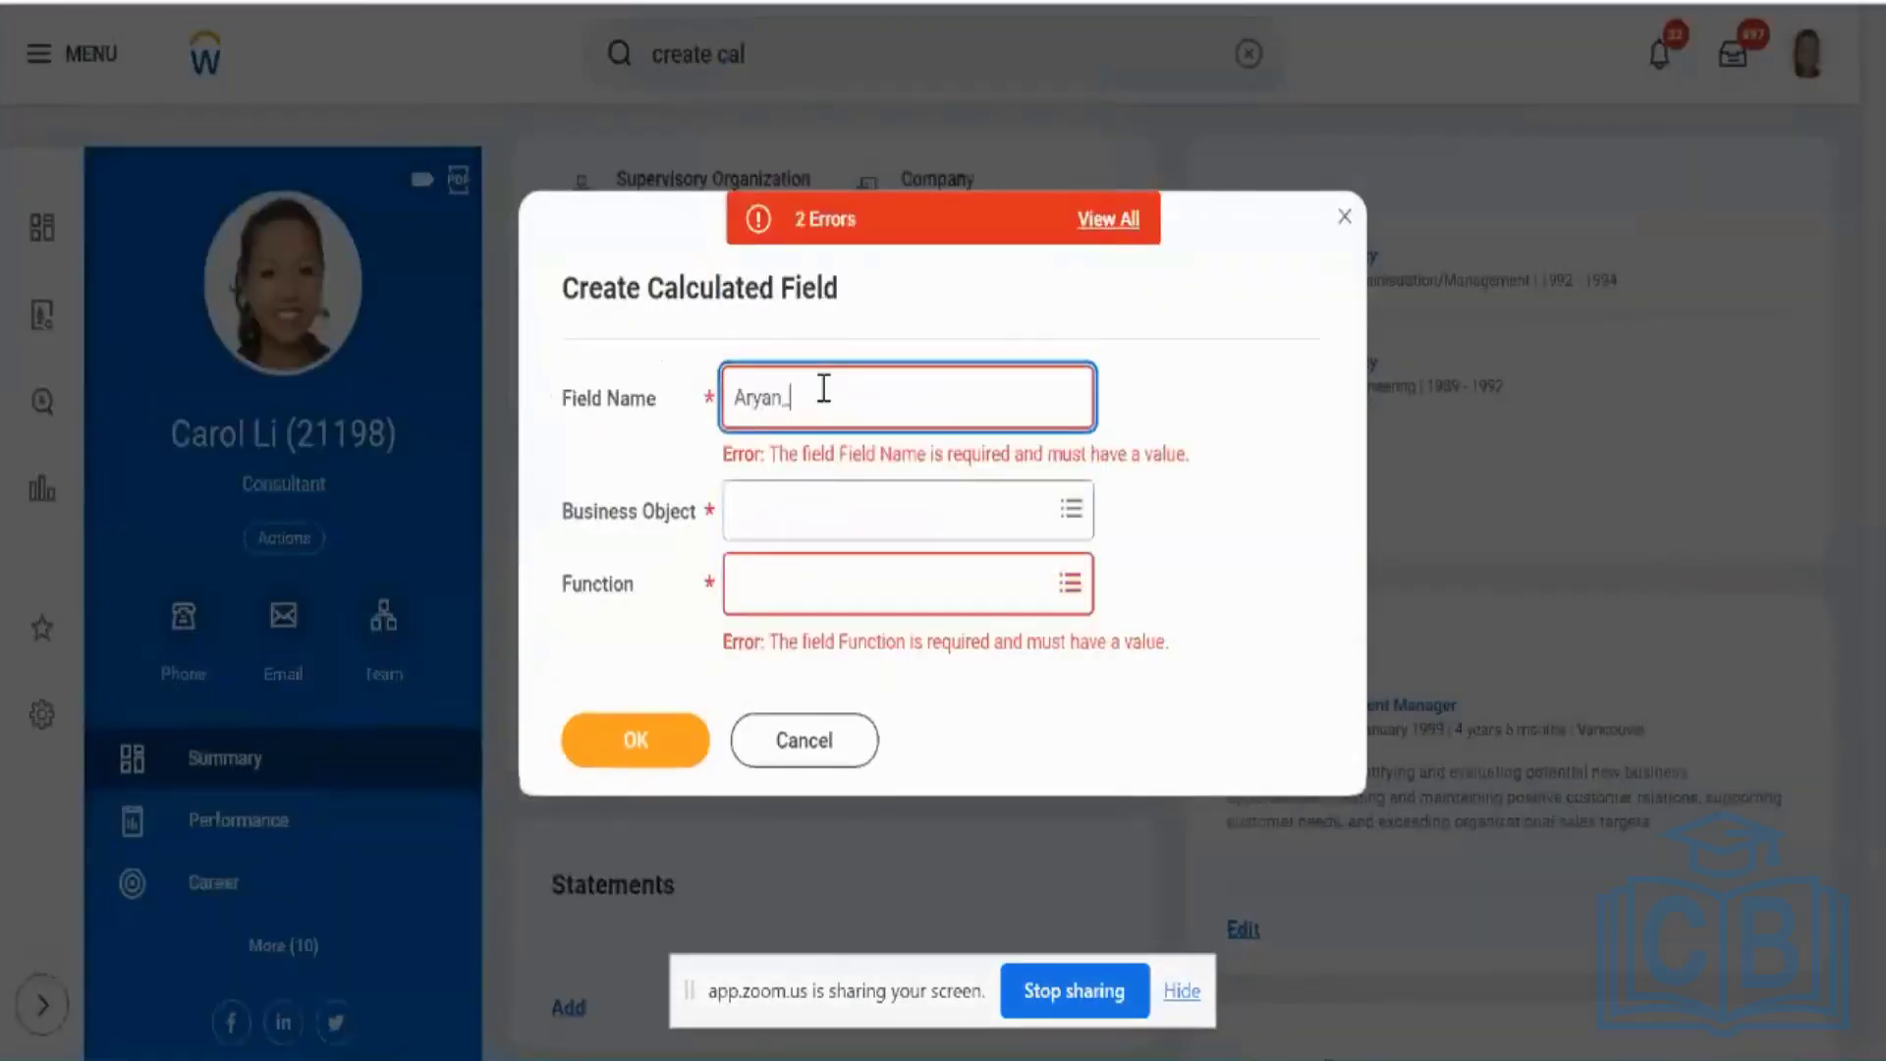
pyautogui.write('CF_Core_Pay_Field')
pyautogui.press('Tab')
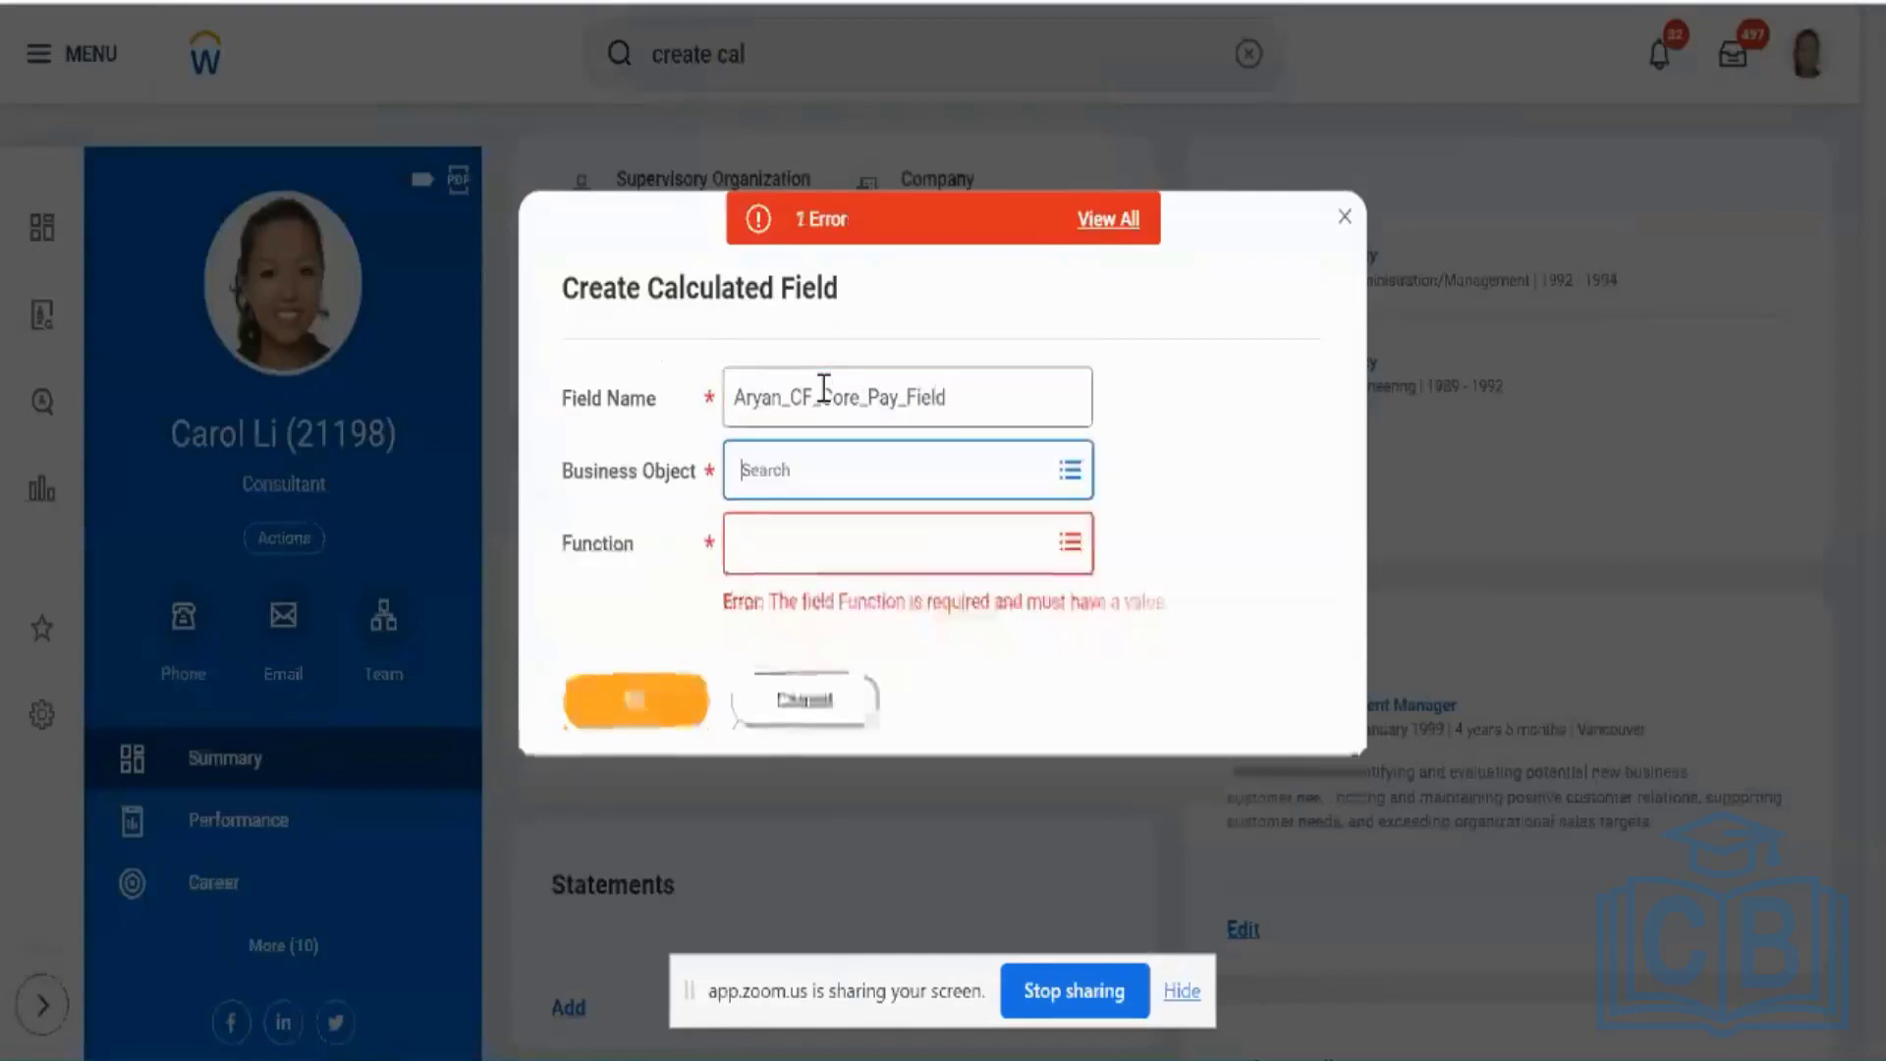
pyautogui.write('worker')
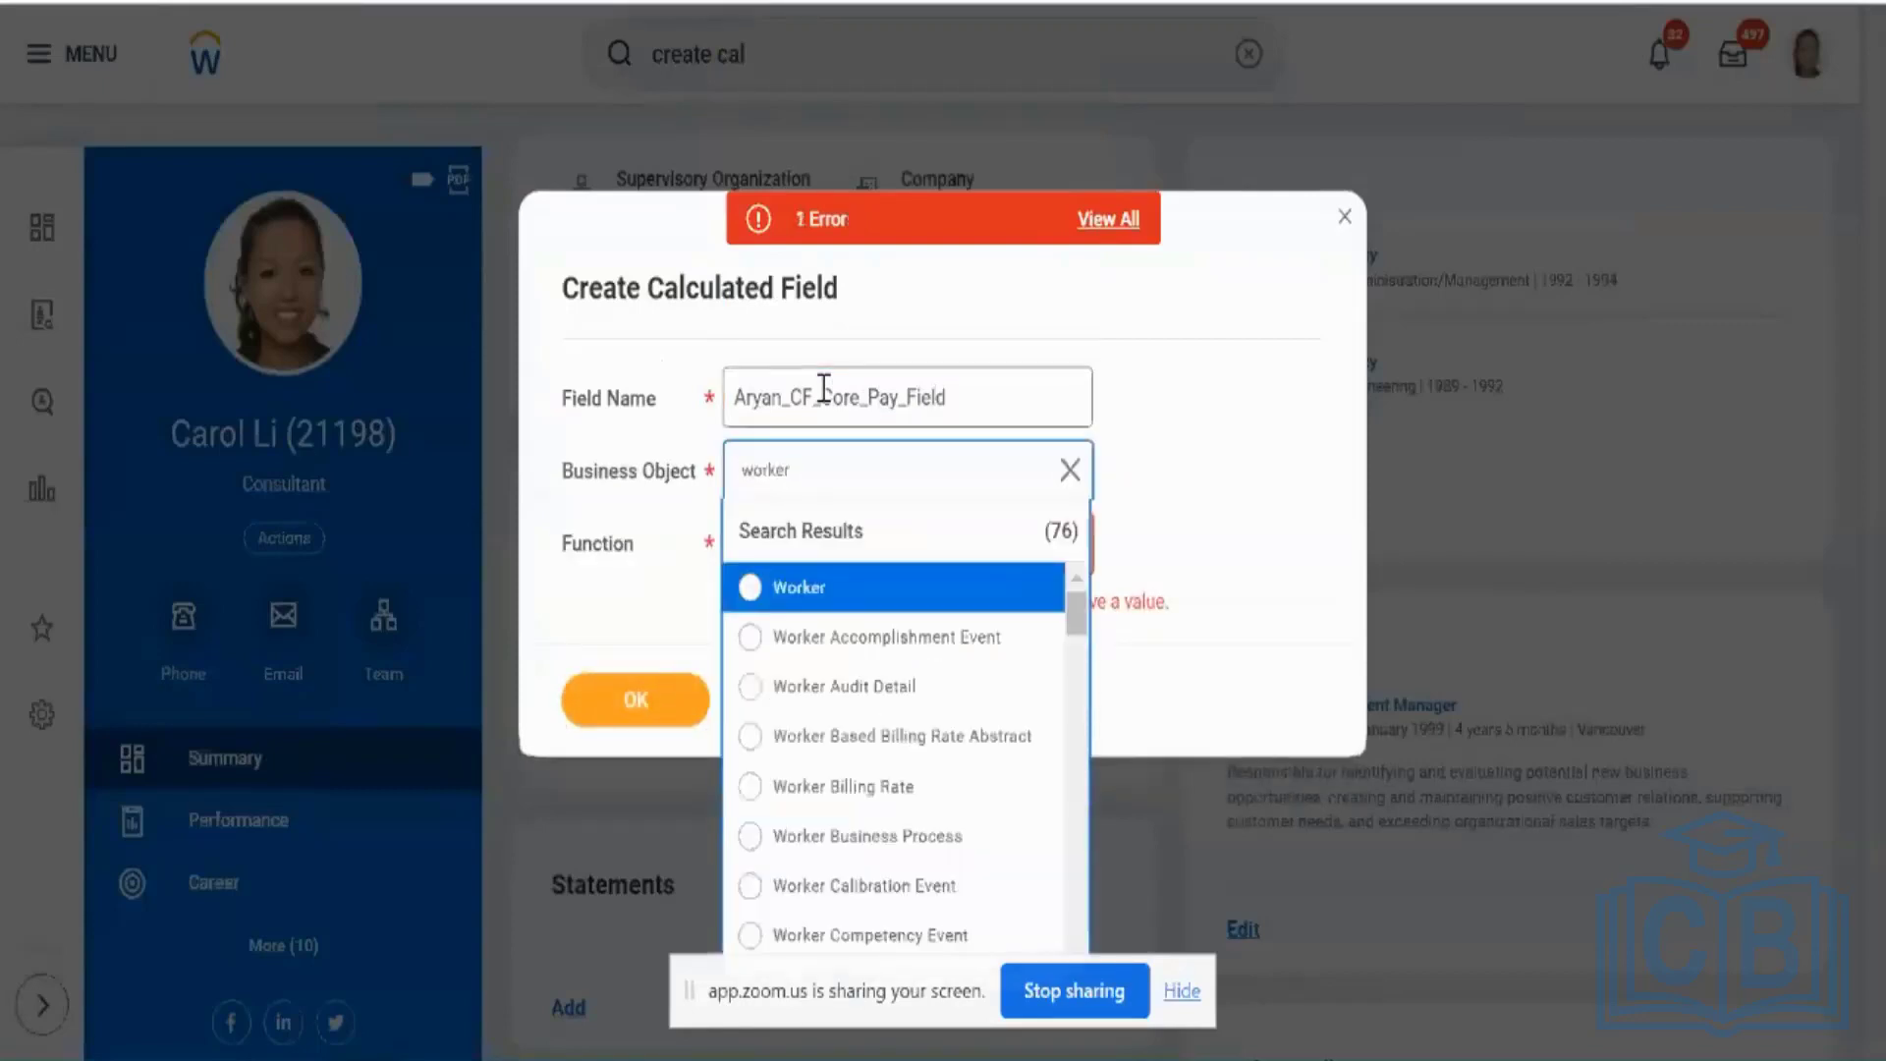
pyautogui.click(775, 581)
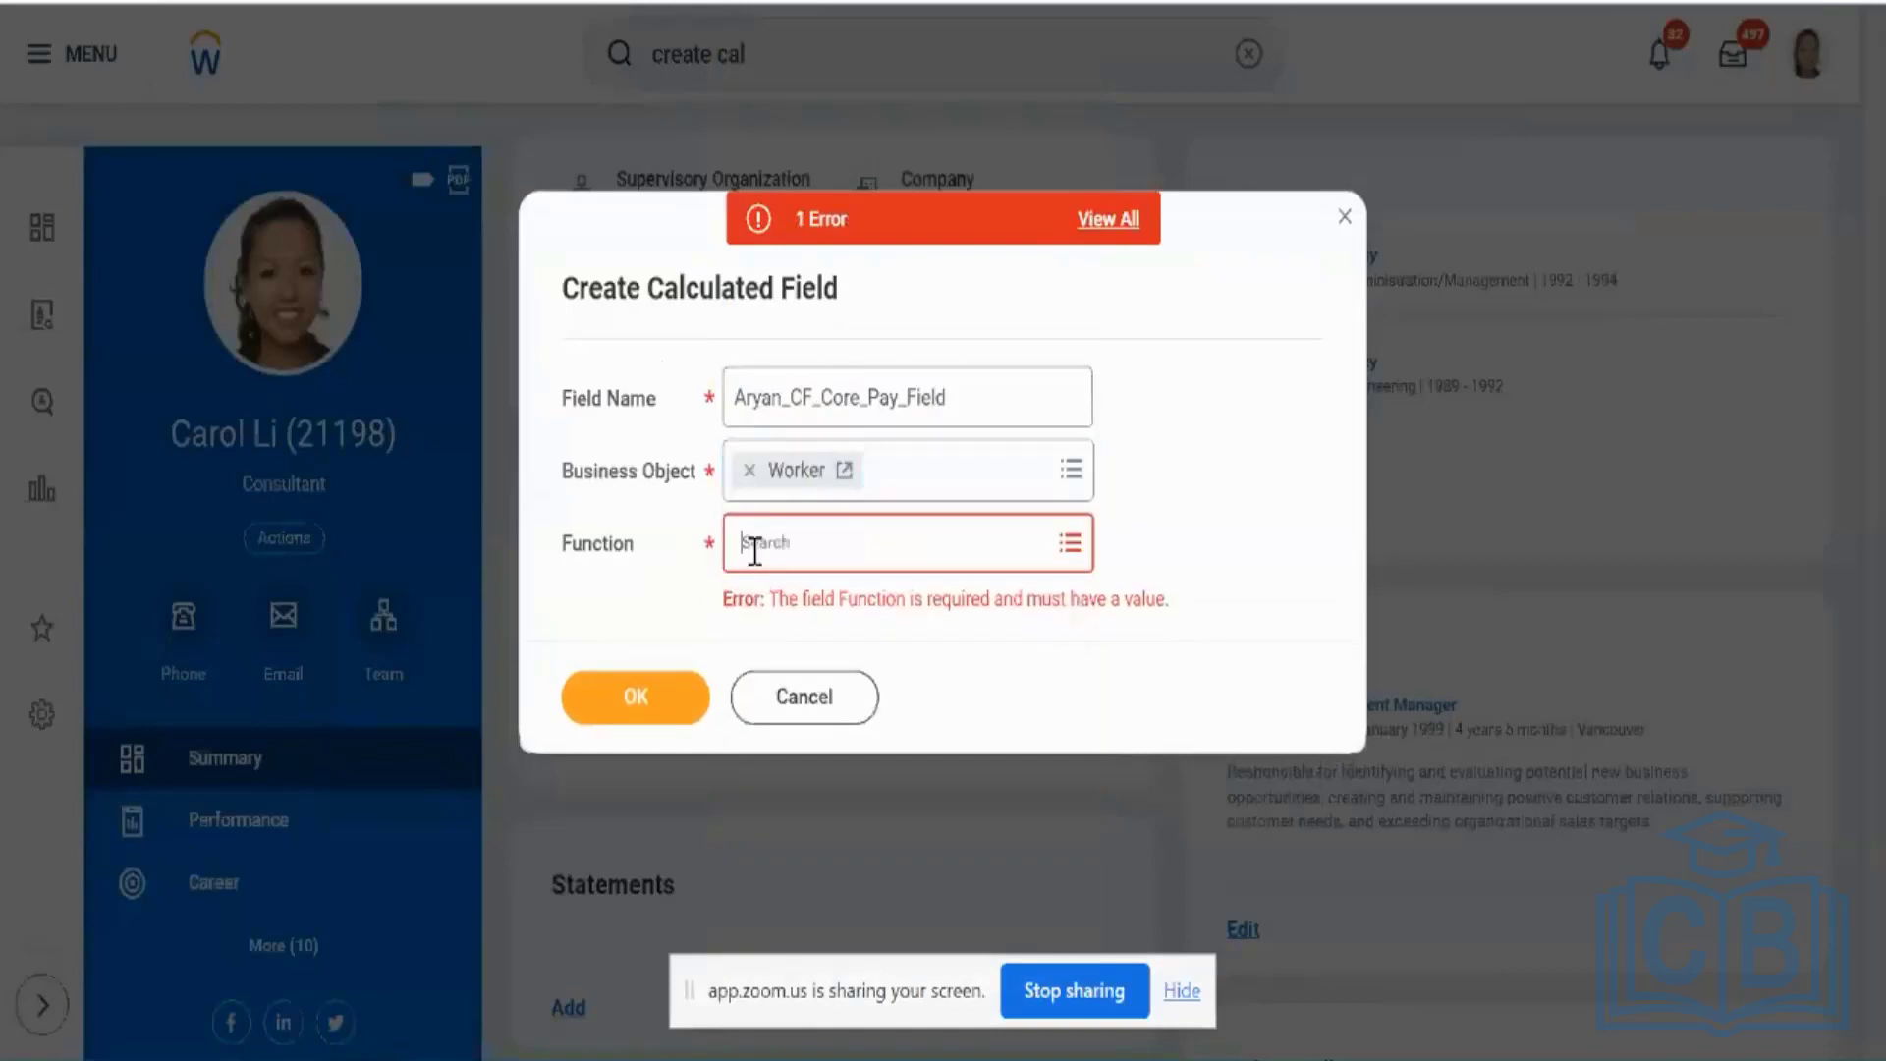
# Step: Choose Arithmetic Calculation as the function and continue to the calculated field's definition page
pyautogui.click(753, 552)
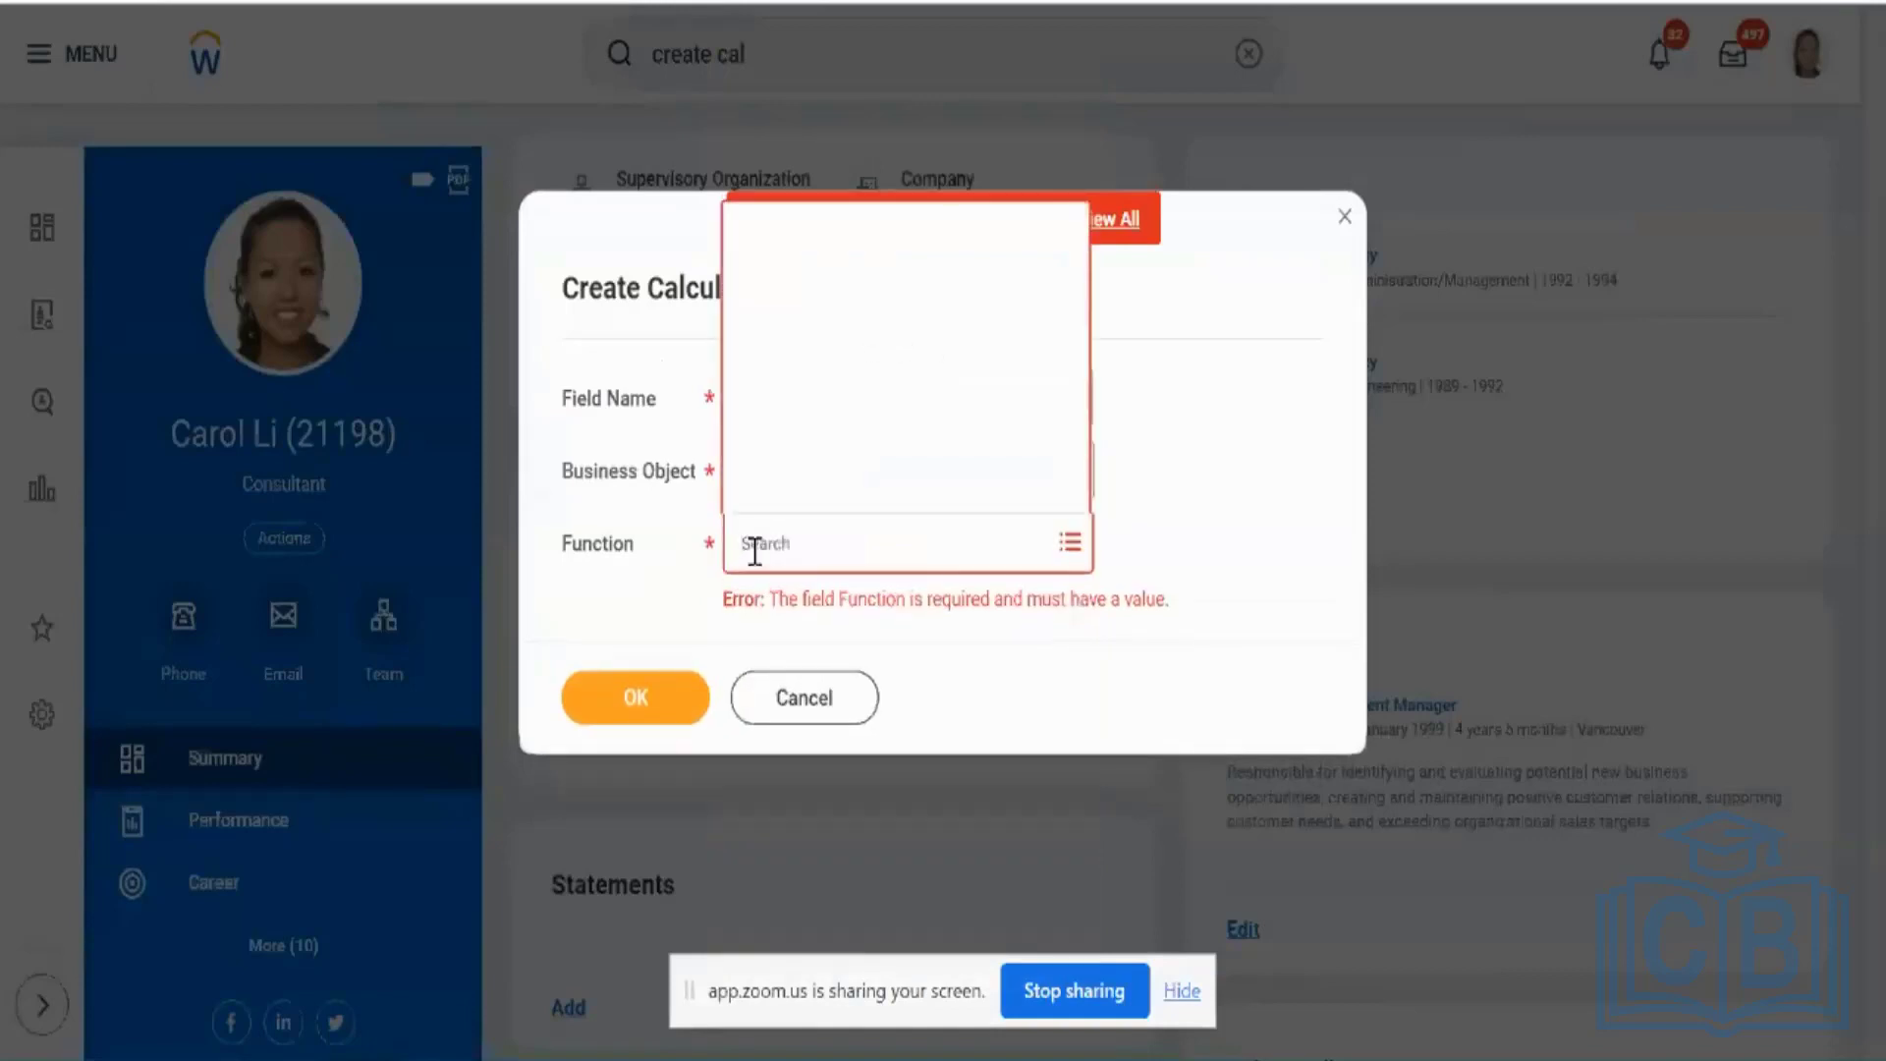
pyautogui.write('ar')
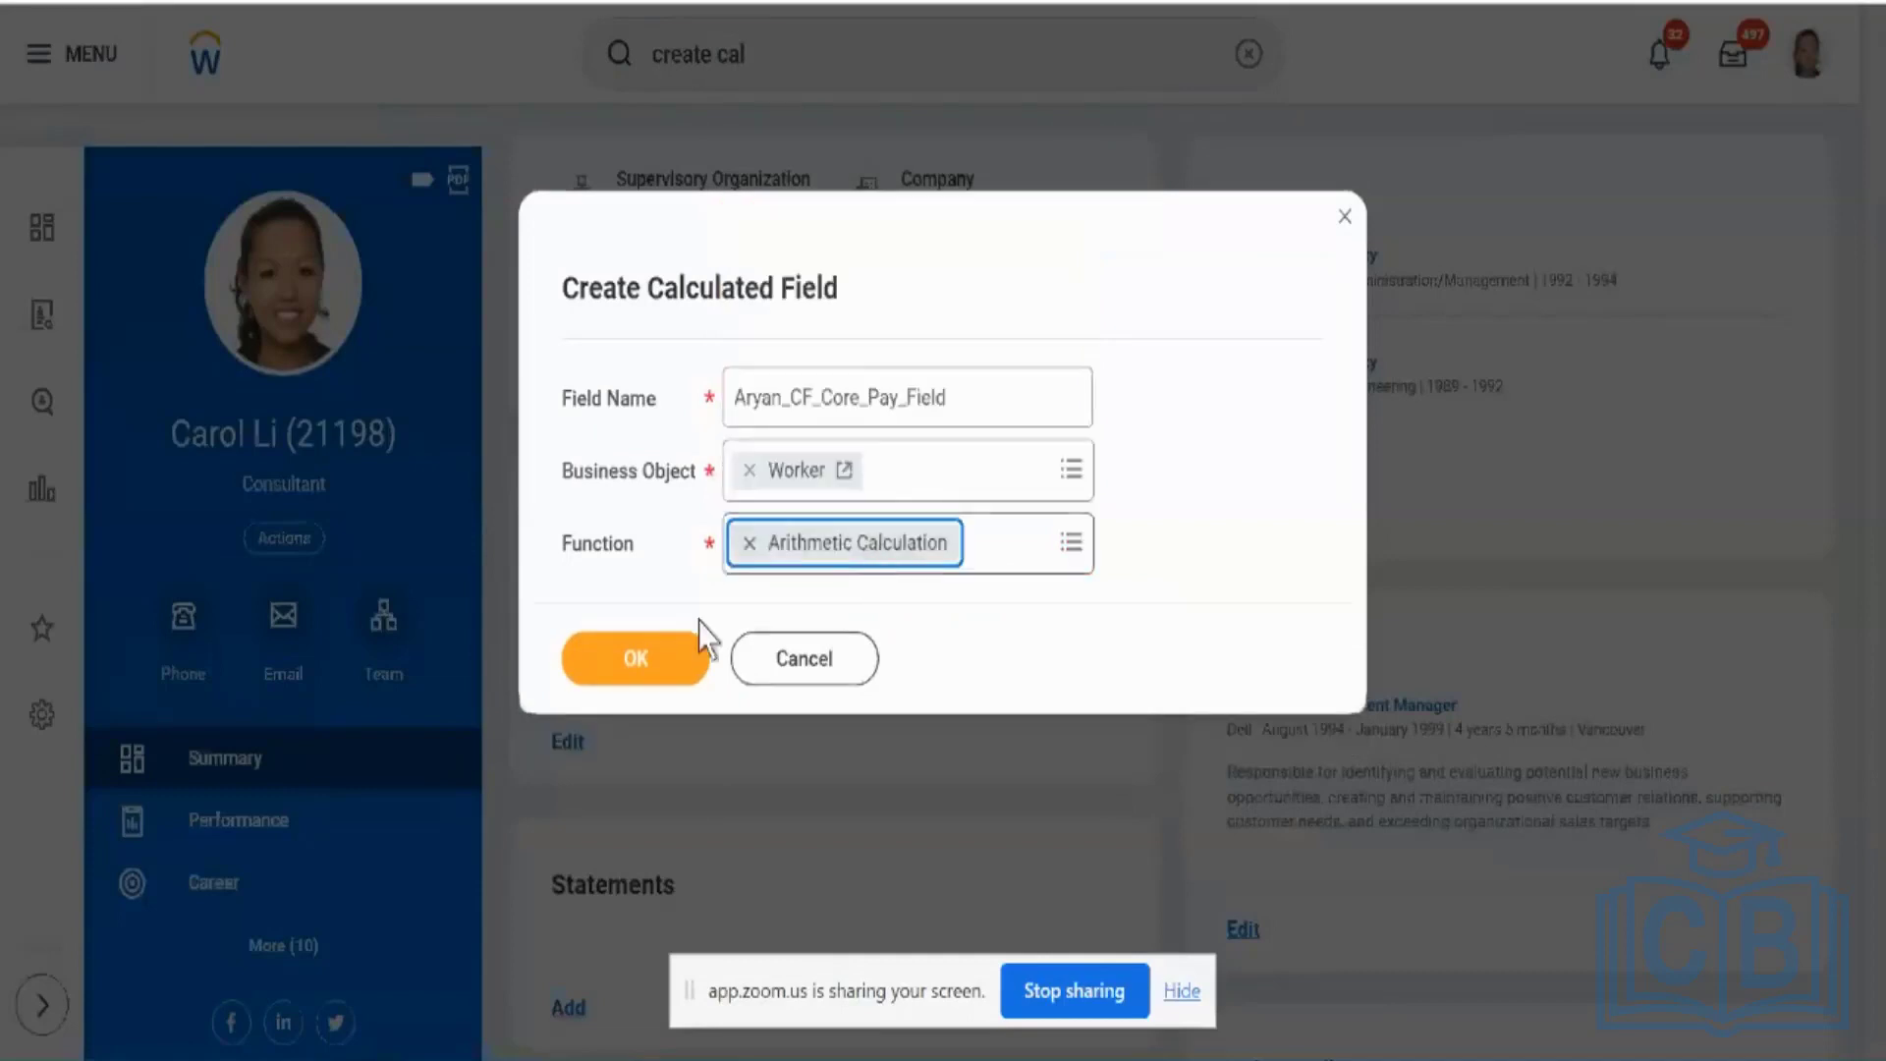
pyautogui.click(646, 646)
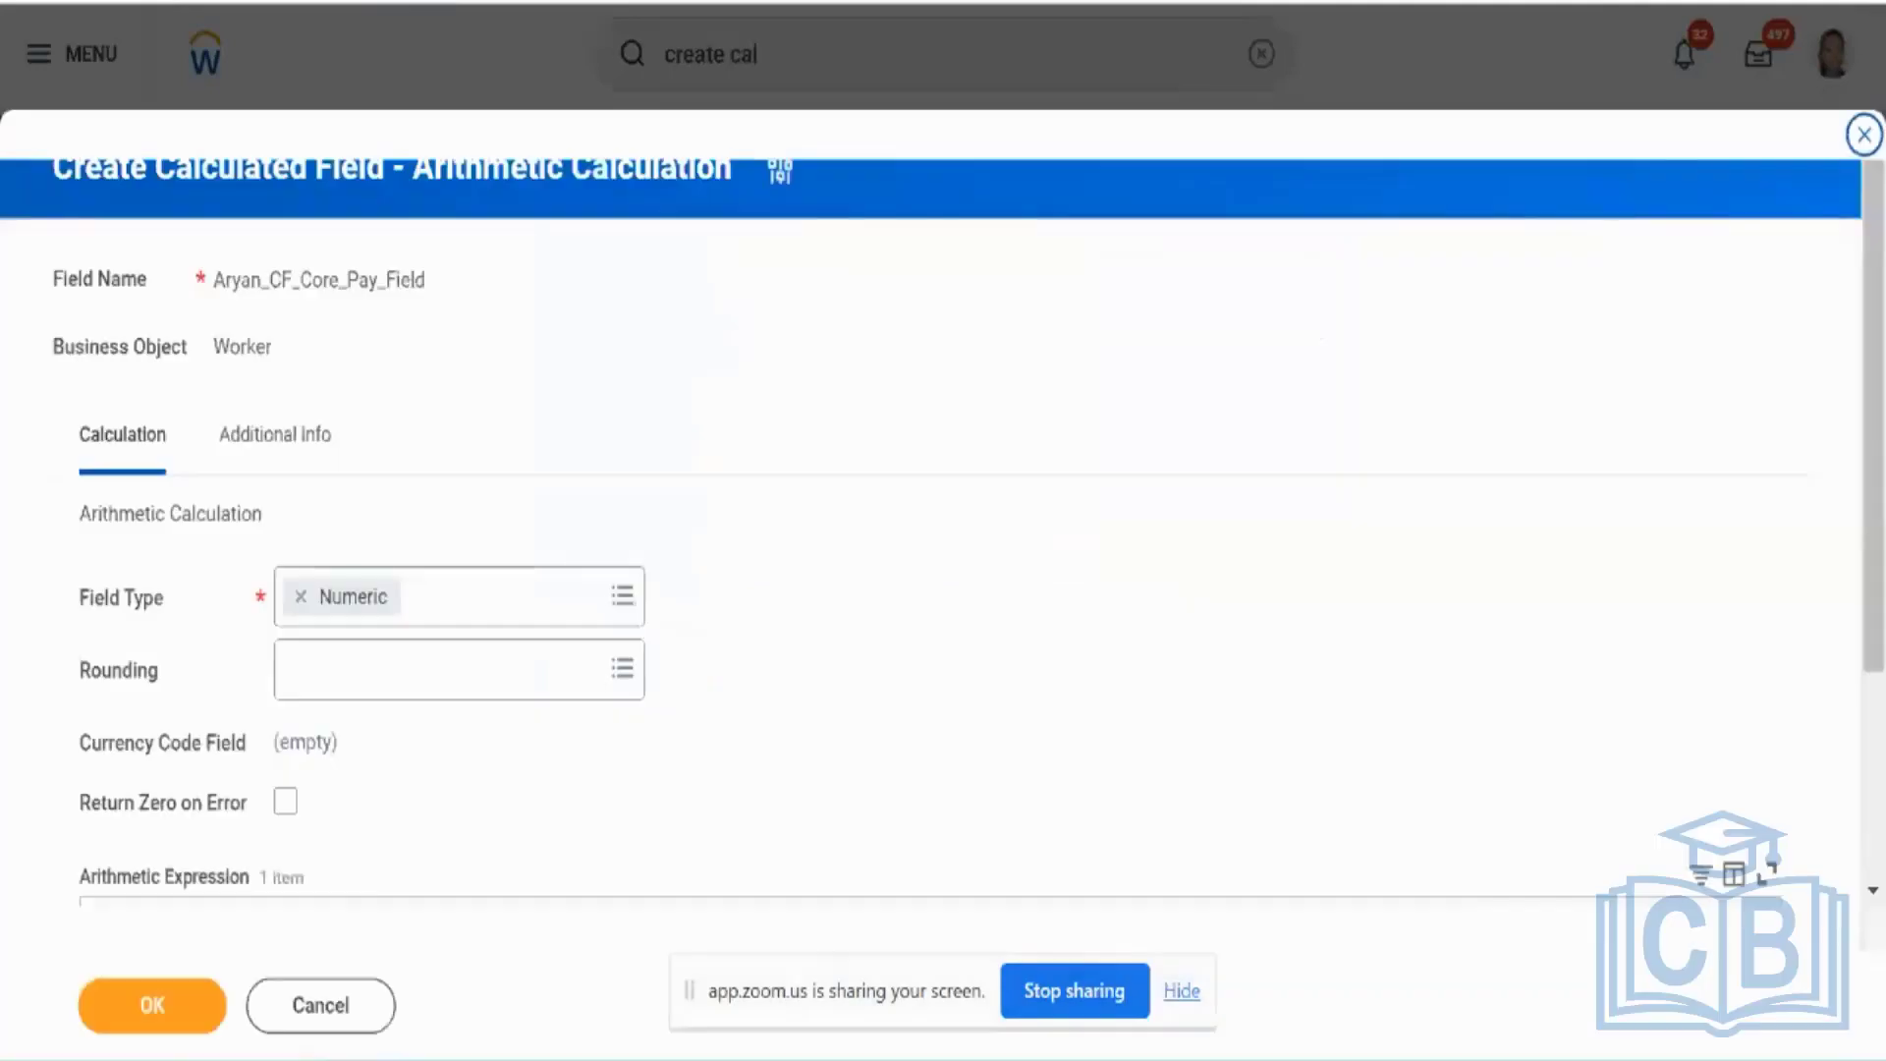
pyautogui.scroll(-3, 821, 534)
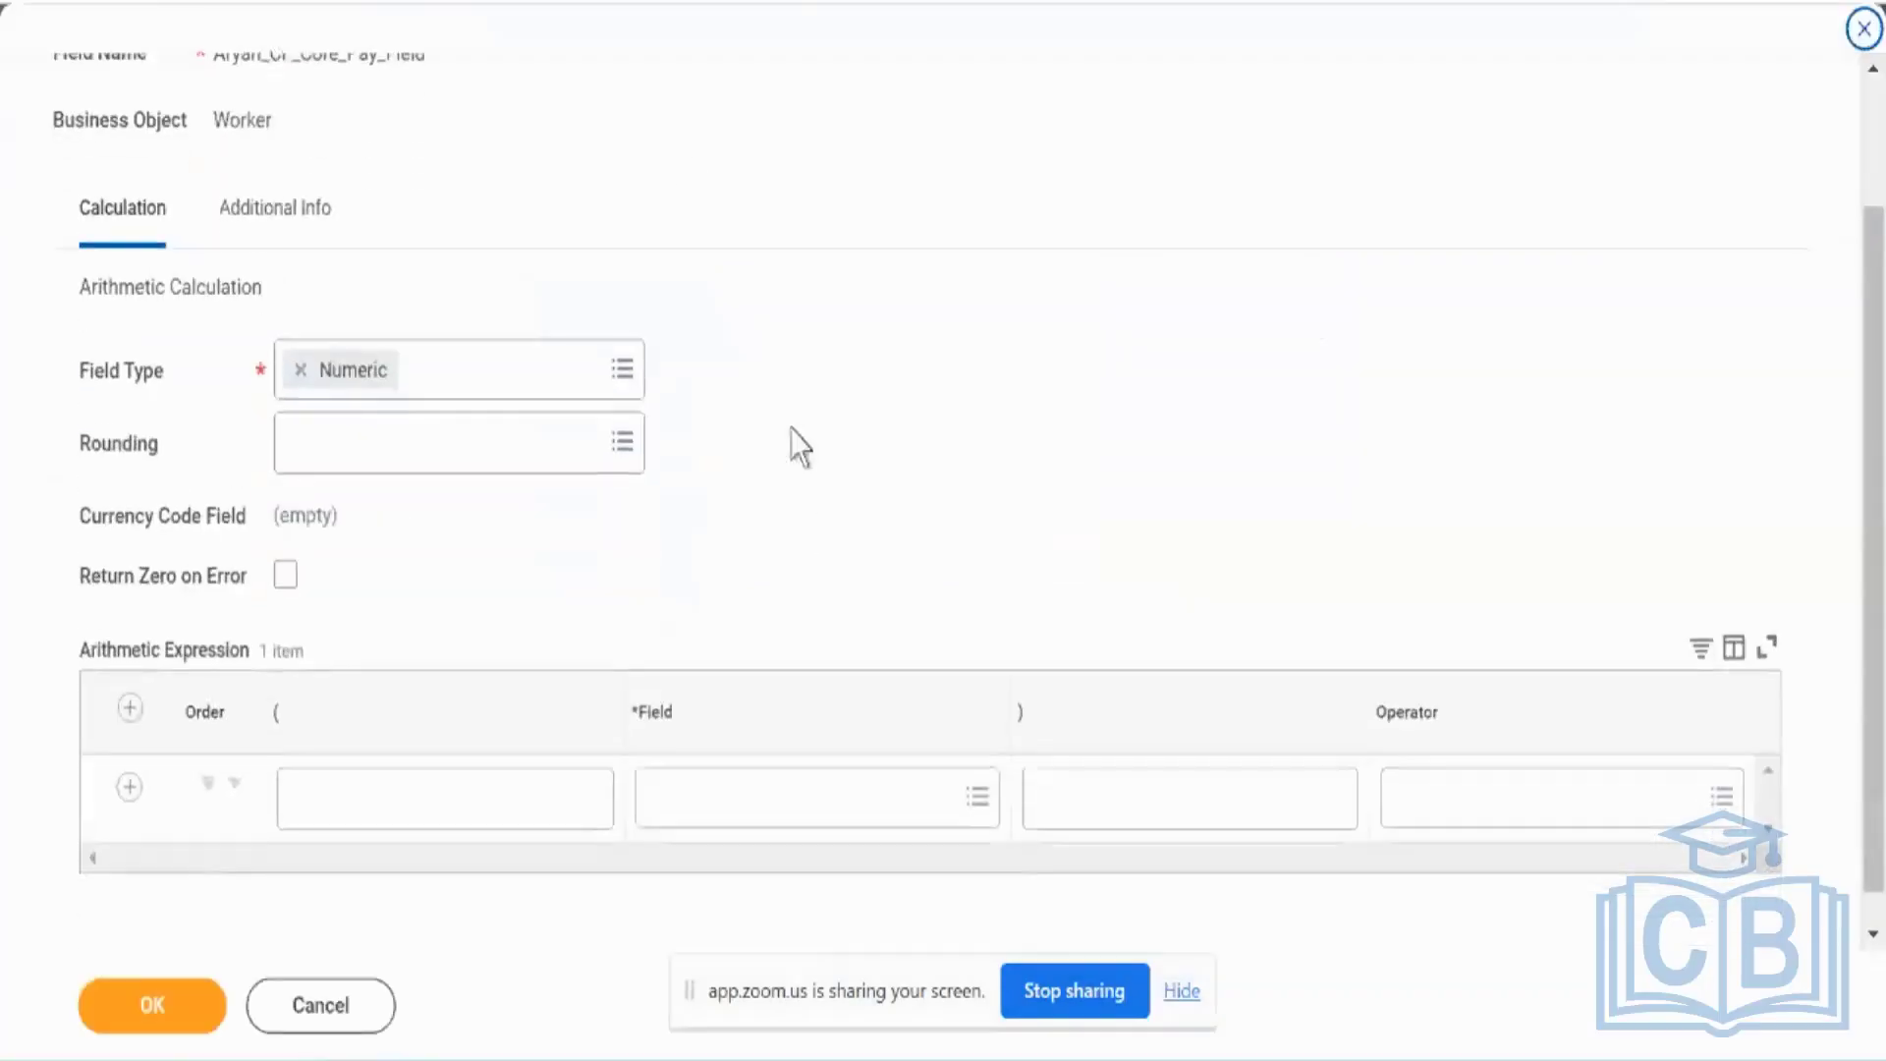
pyautogui.hotkey('alt', 'Tab')
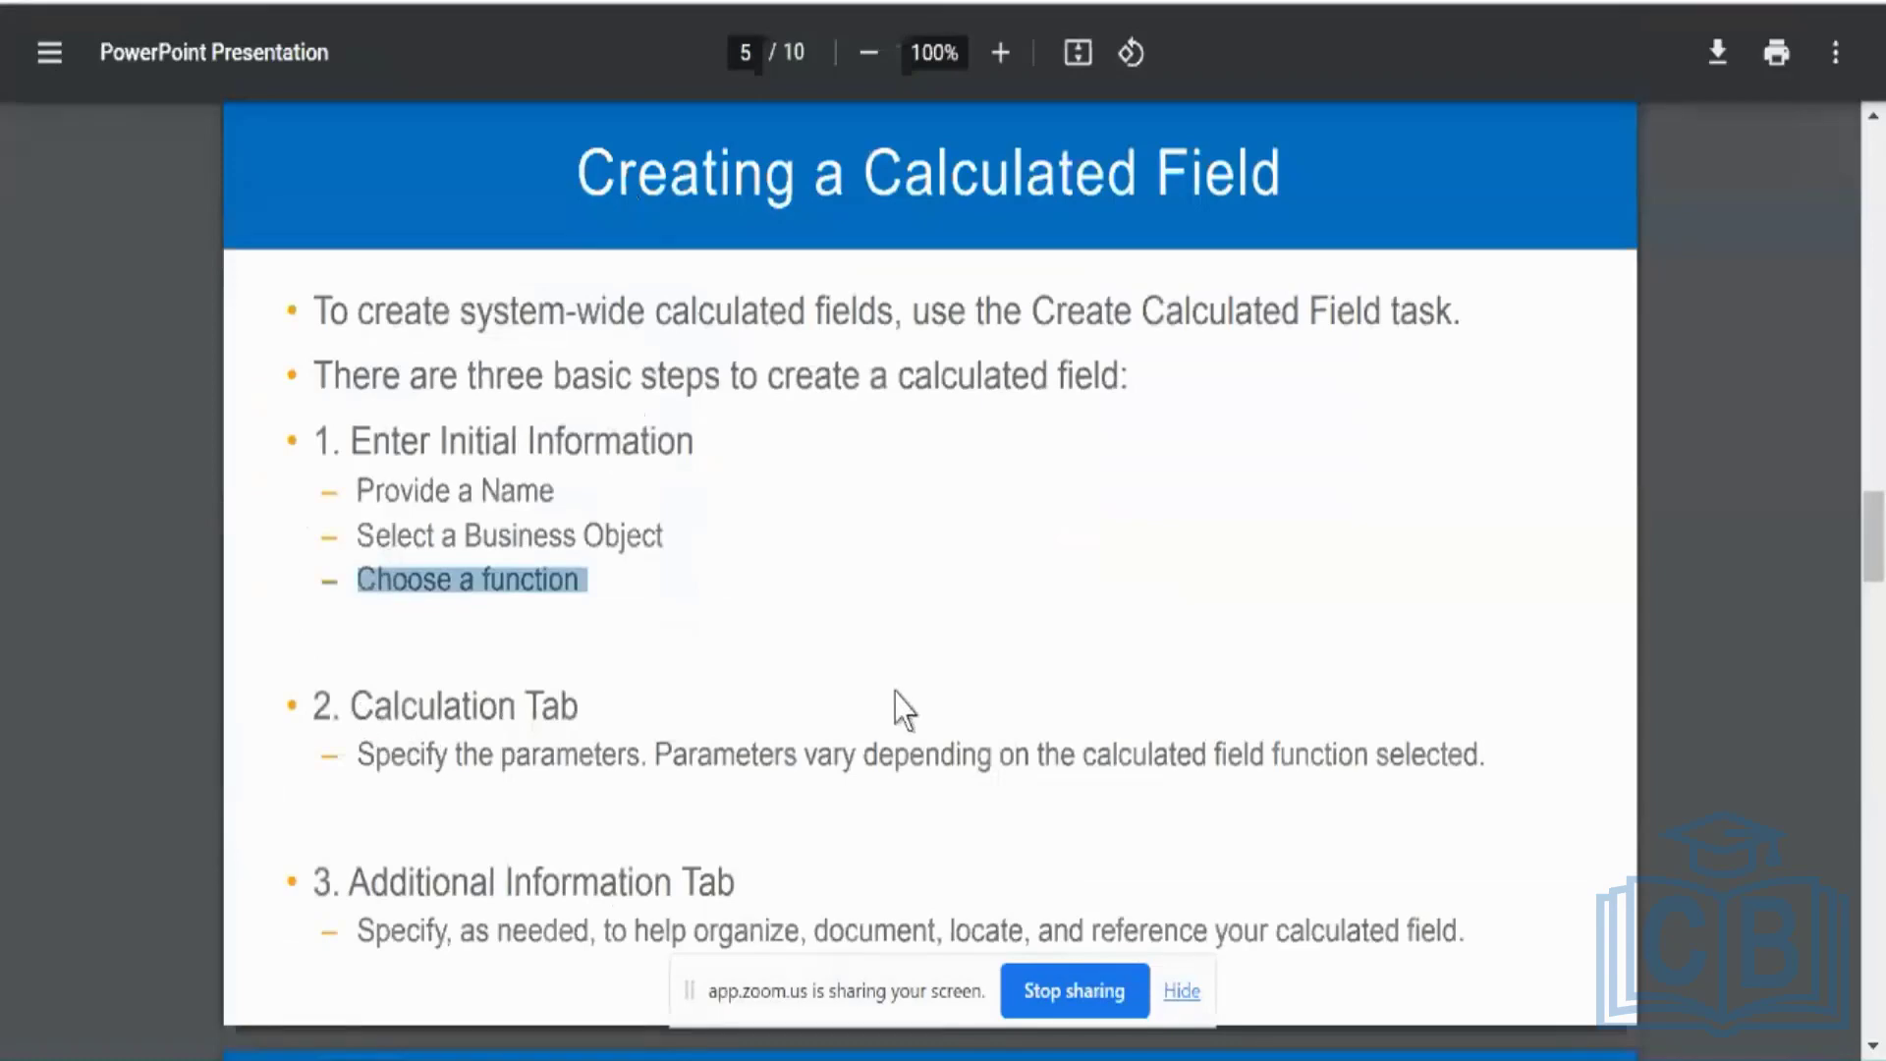
pyautogui.hotkey('alt', 'Tab')
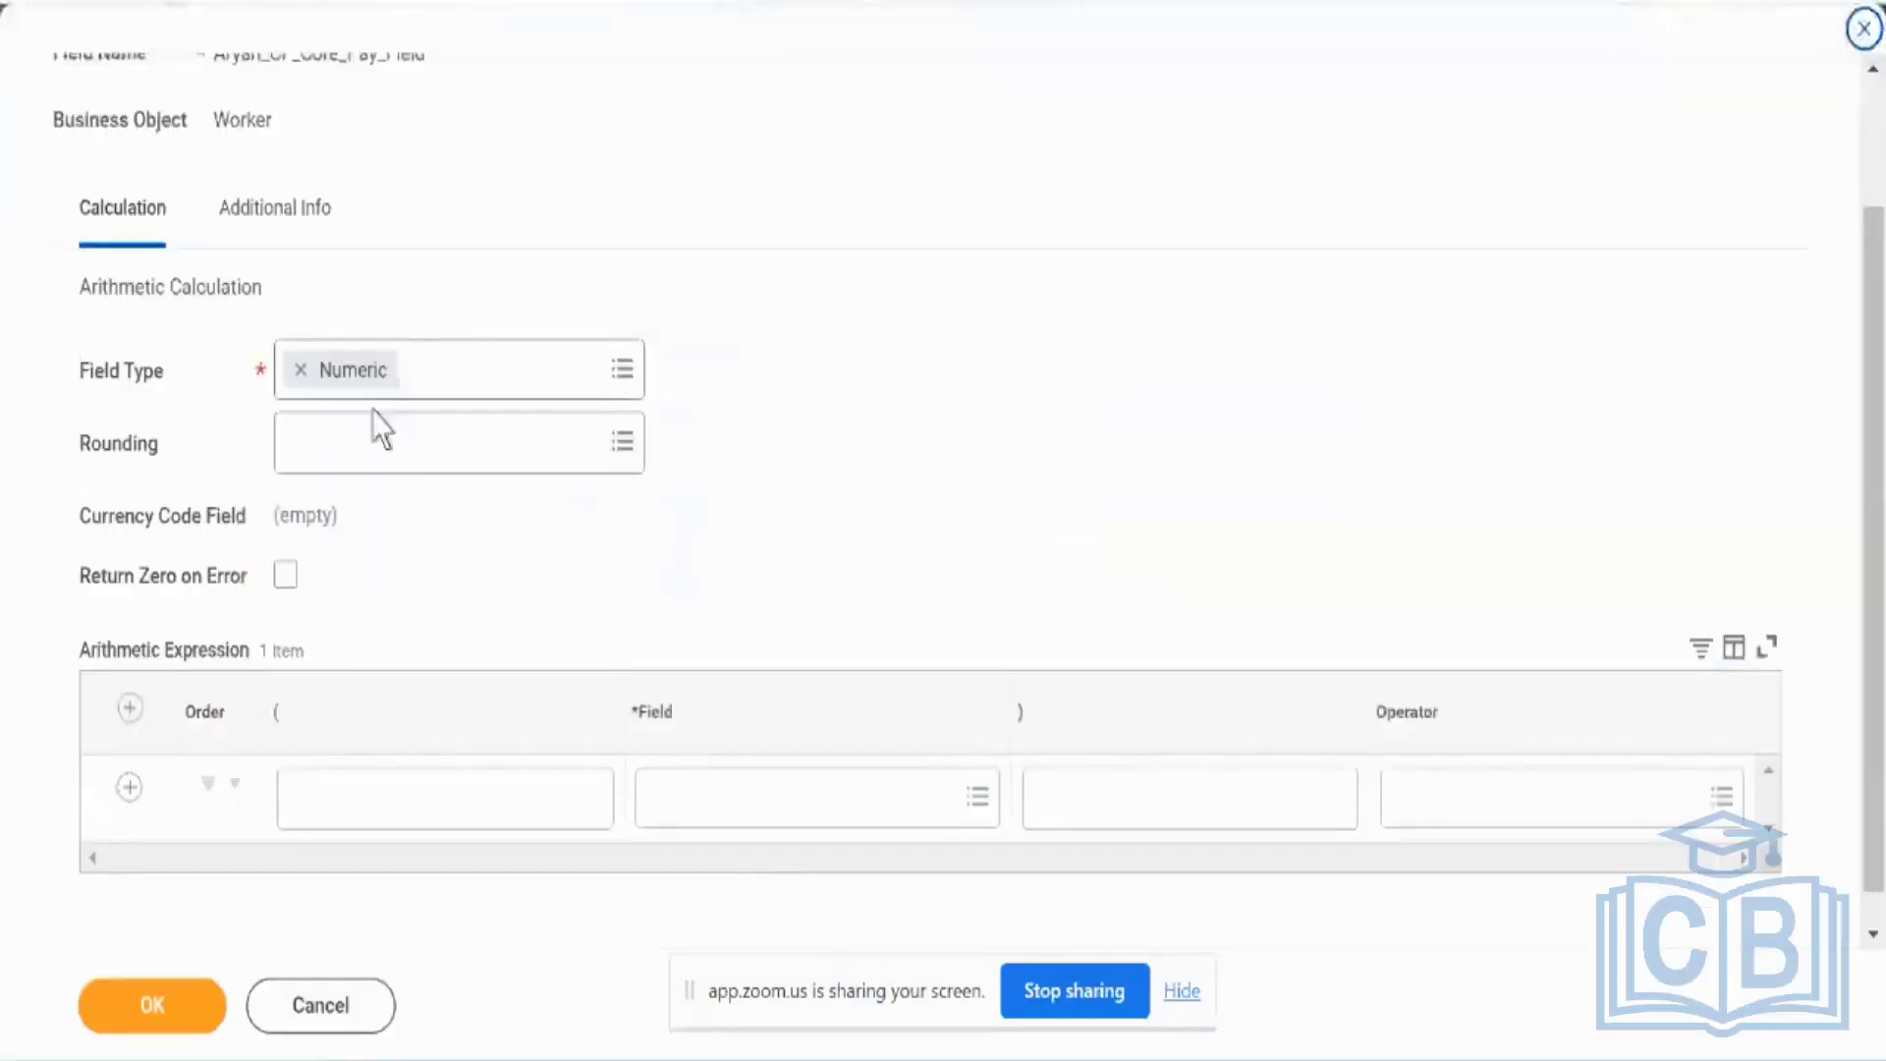
# Step: Show the calculated field's additional information and examine the options available for its authorized usage
pyautogui.click(238, 235)
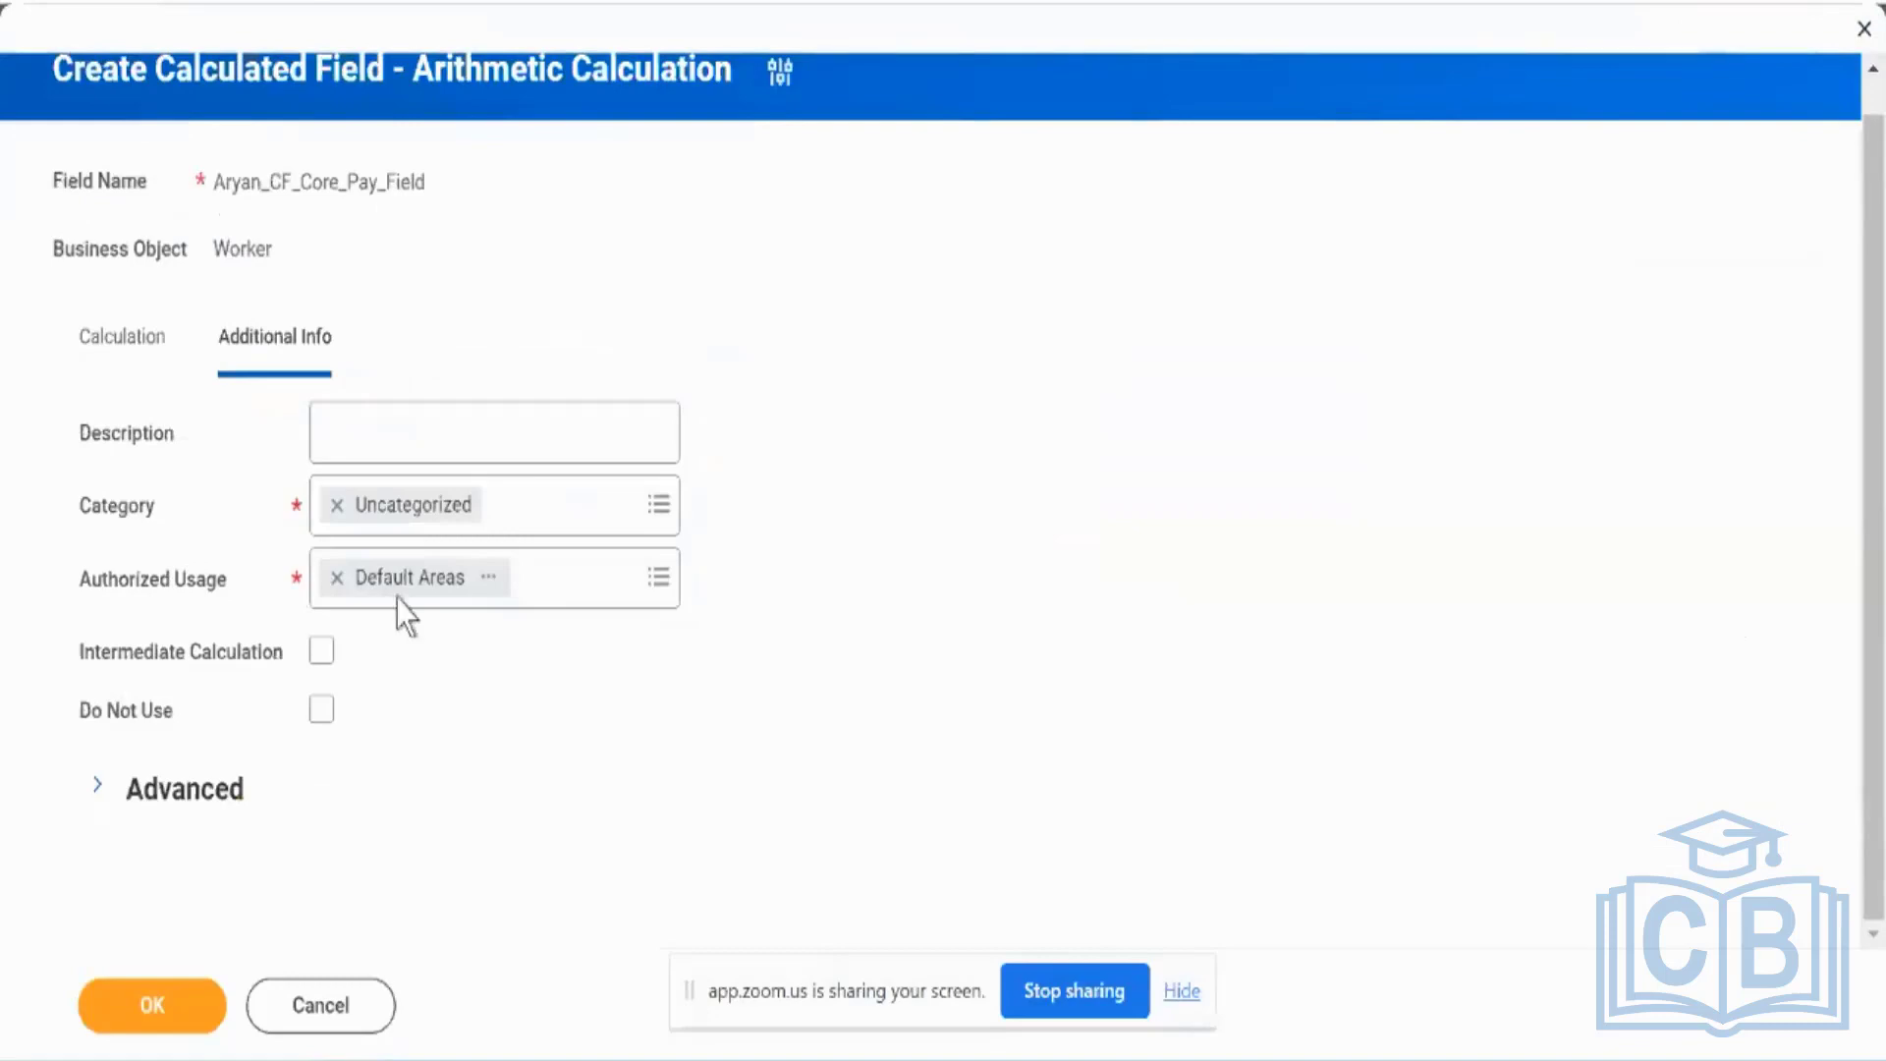
pyautogui.tripleClick(182, 594)
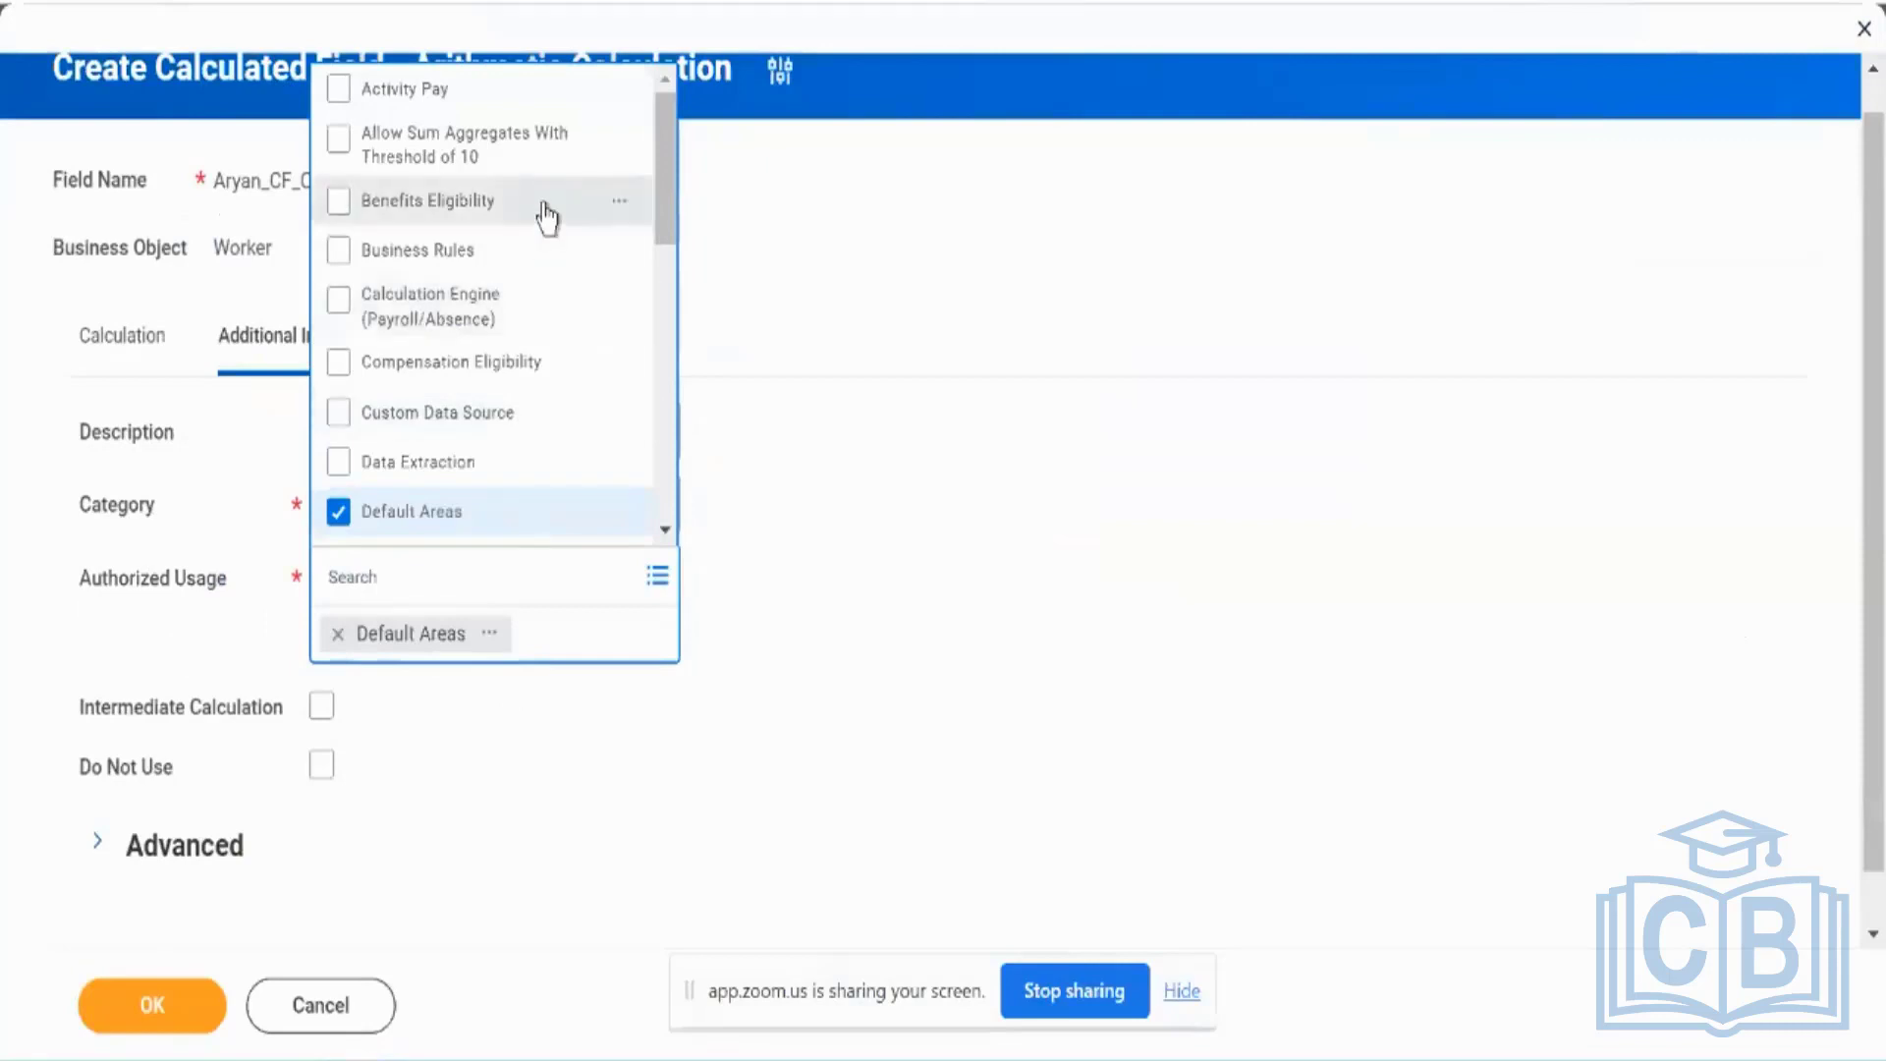
pyautogui.scroll(-2, 546, 206)
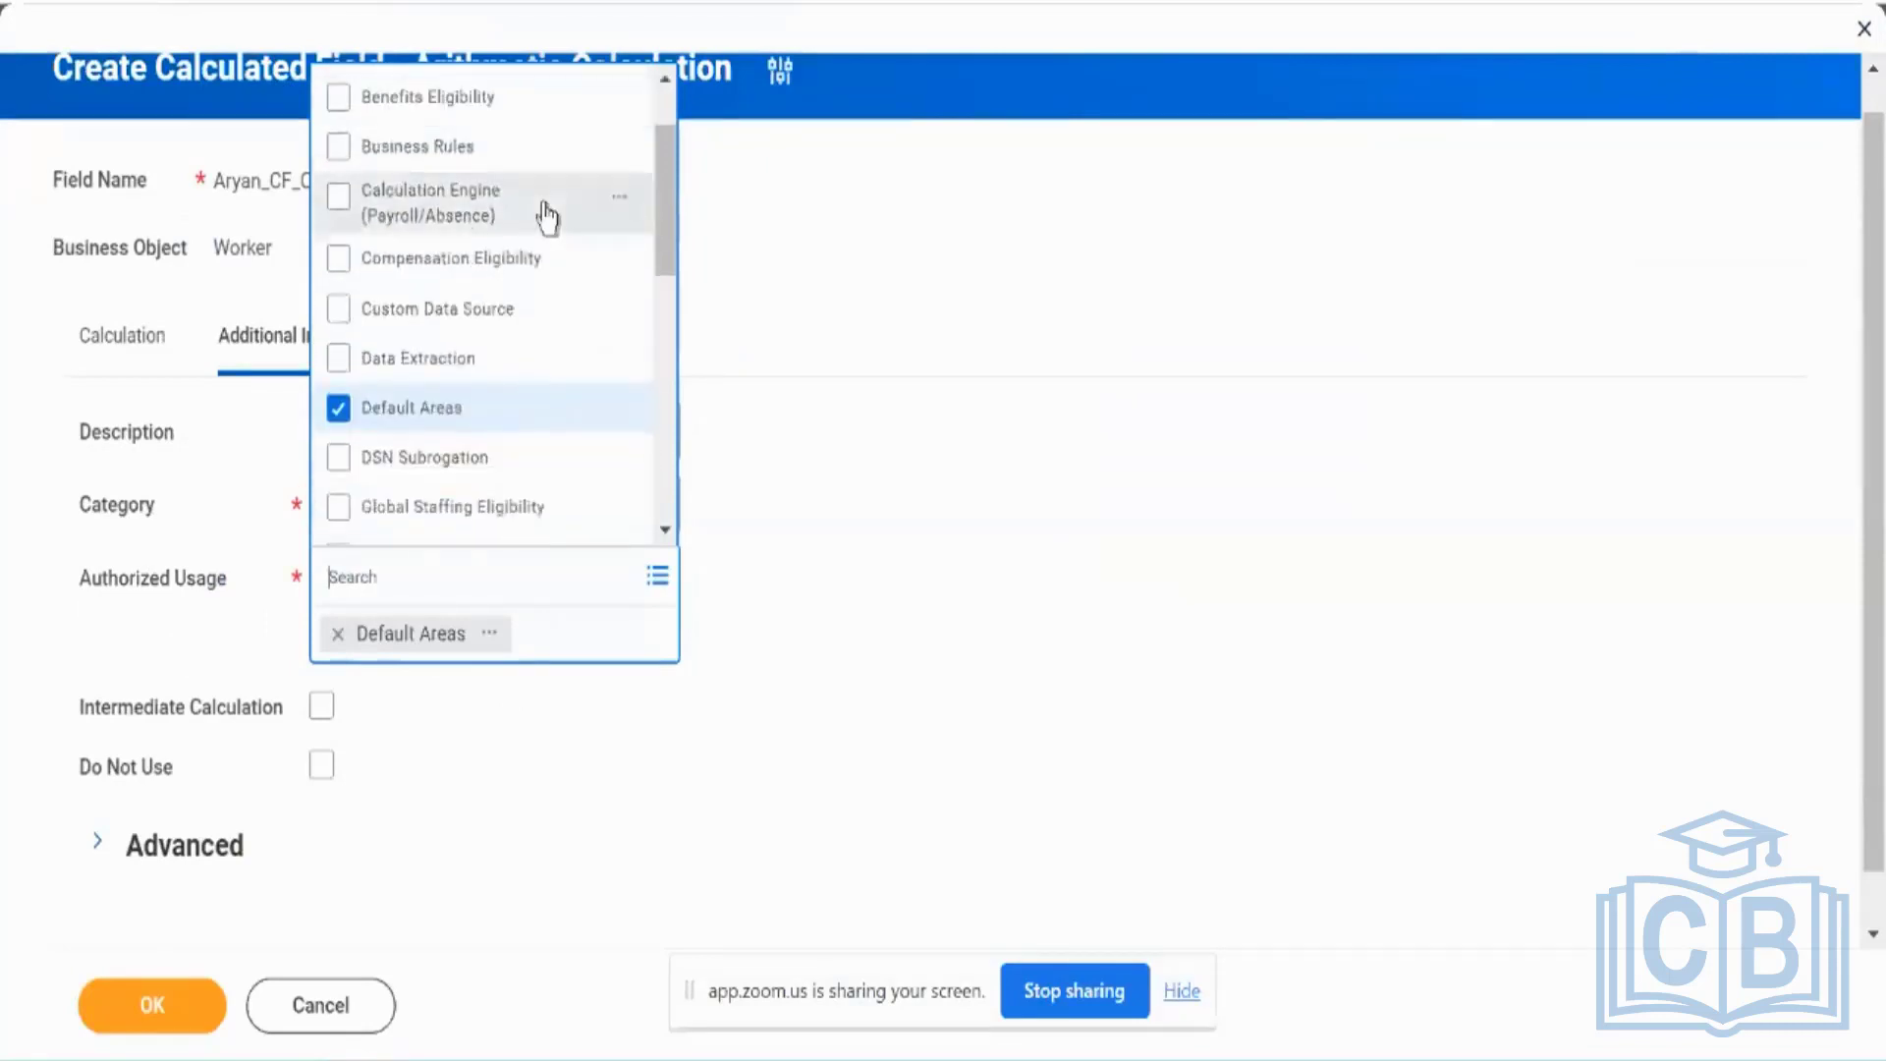
pyautogui.scroll(-5, 545, 207)
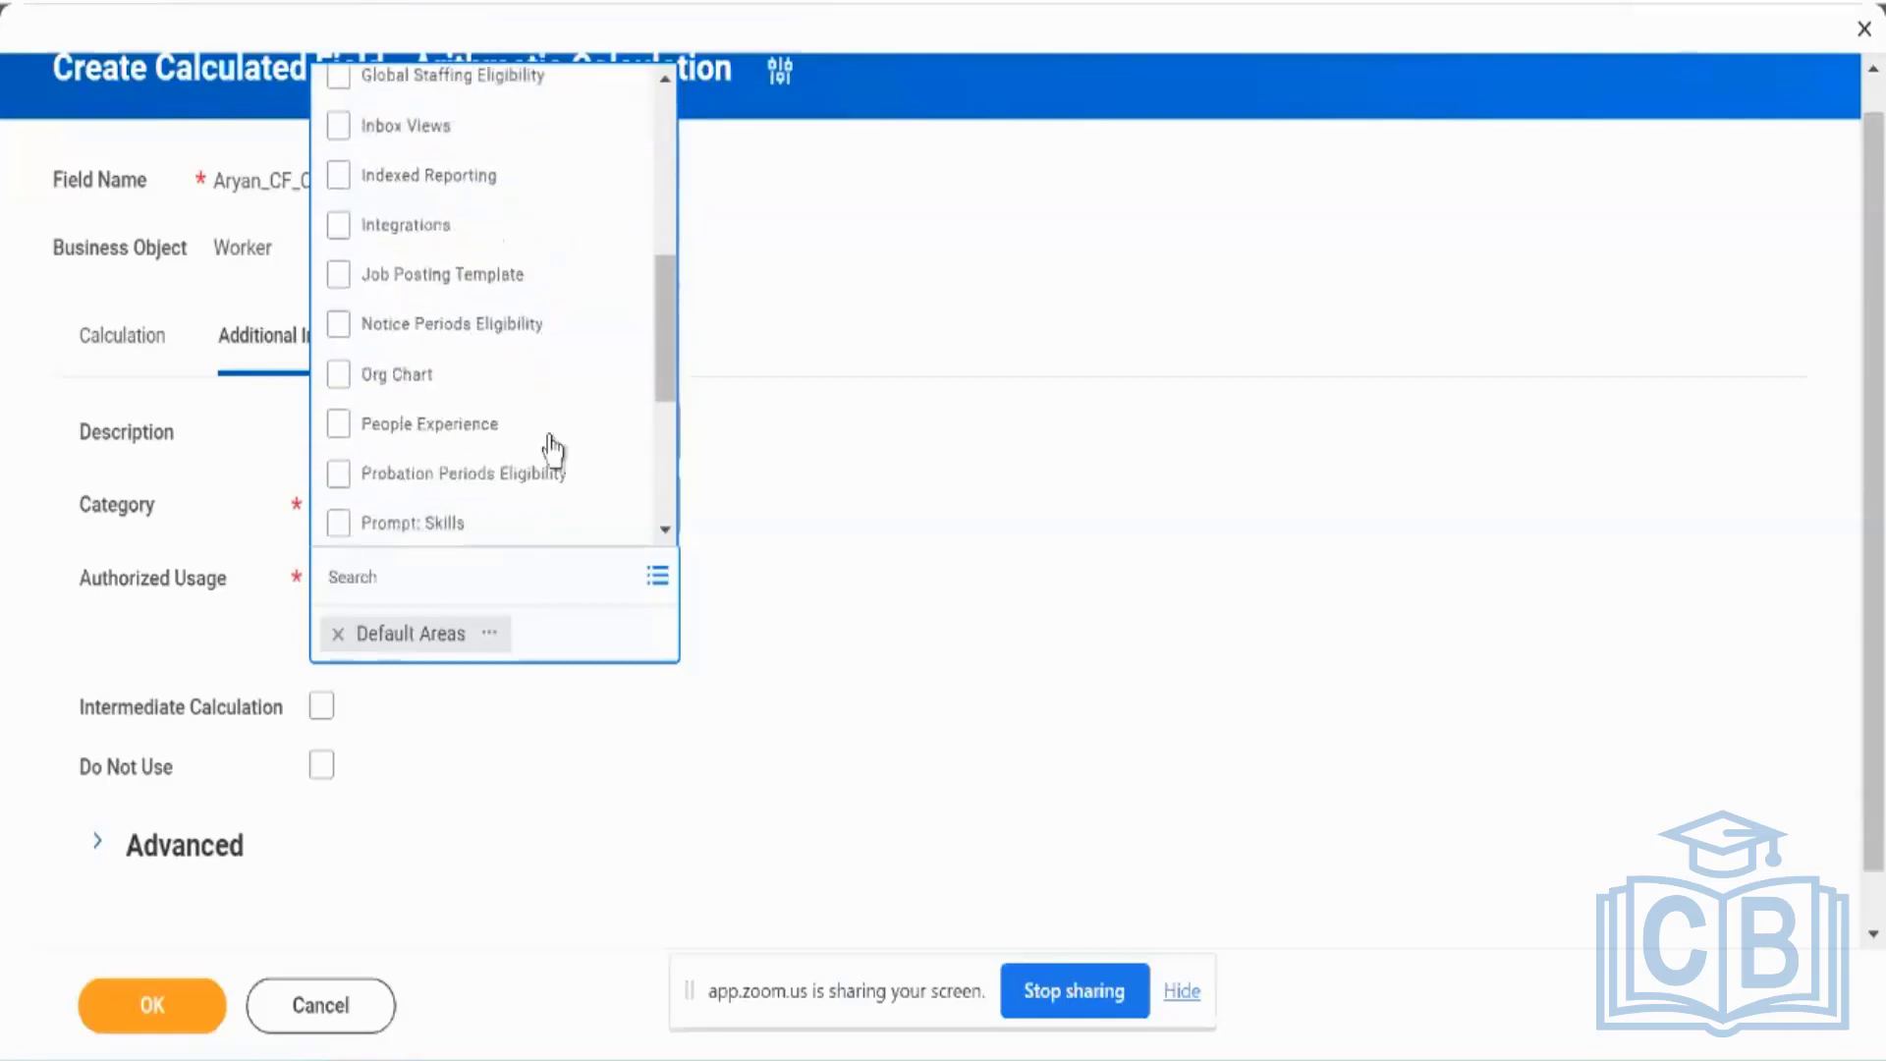
pyautogui.scroll(-1, 550, 413)
pyautogui.scroll(-3, 550, 369)
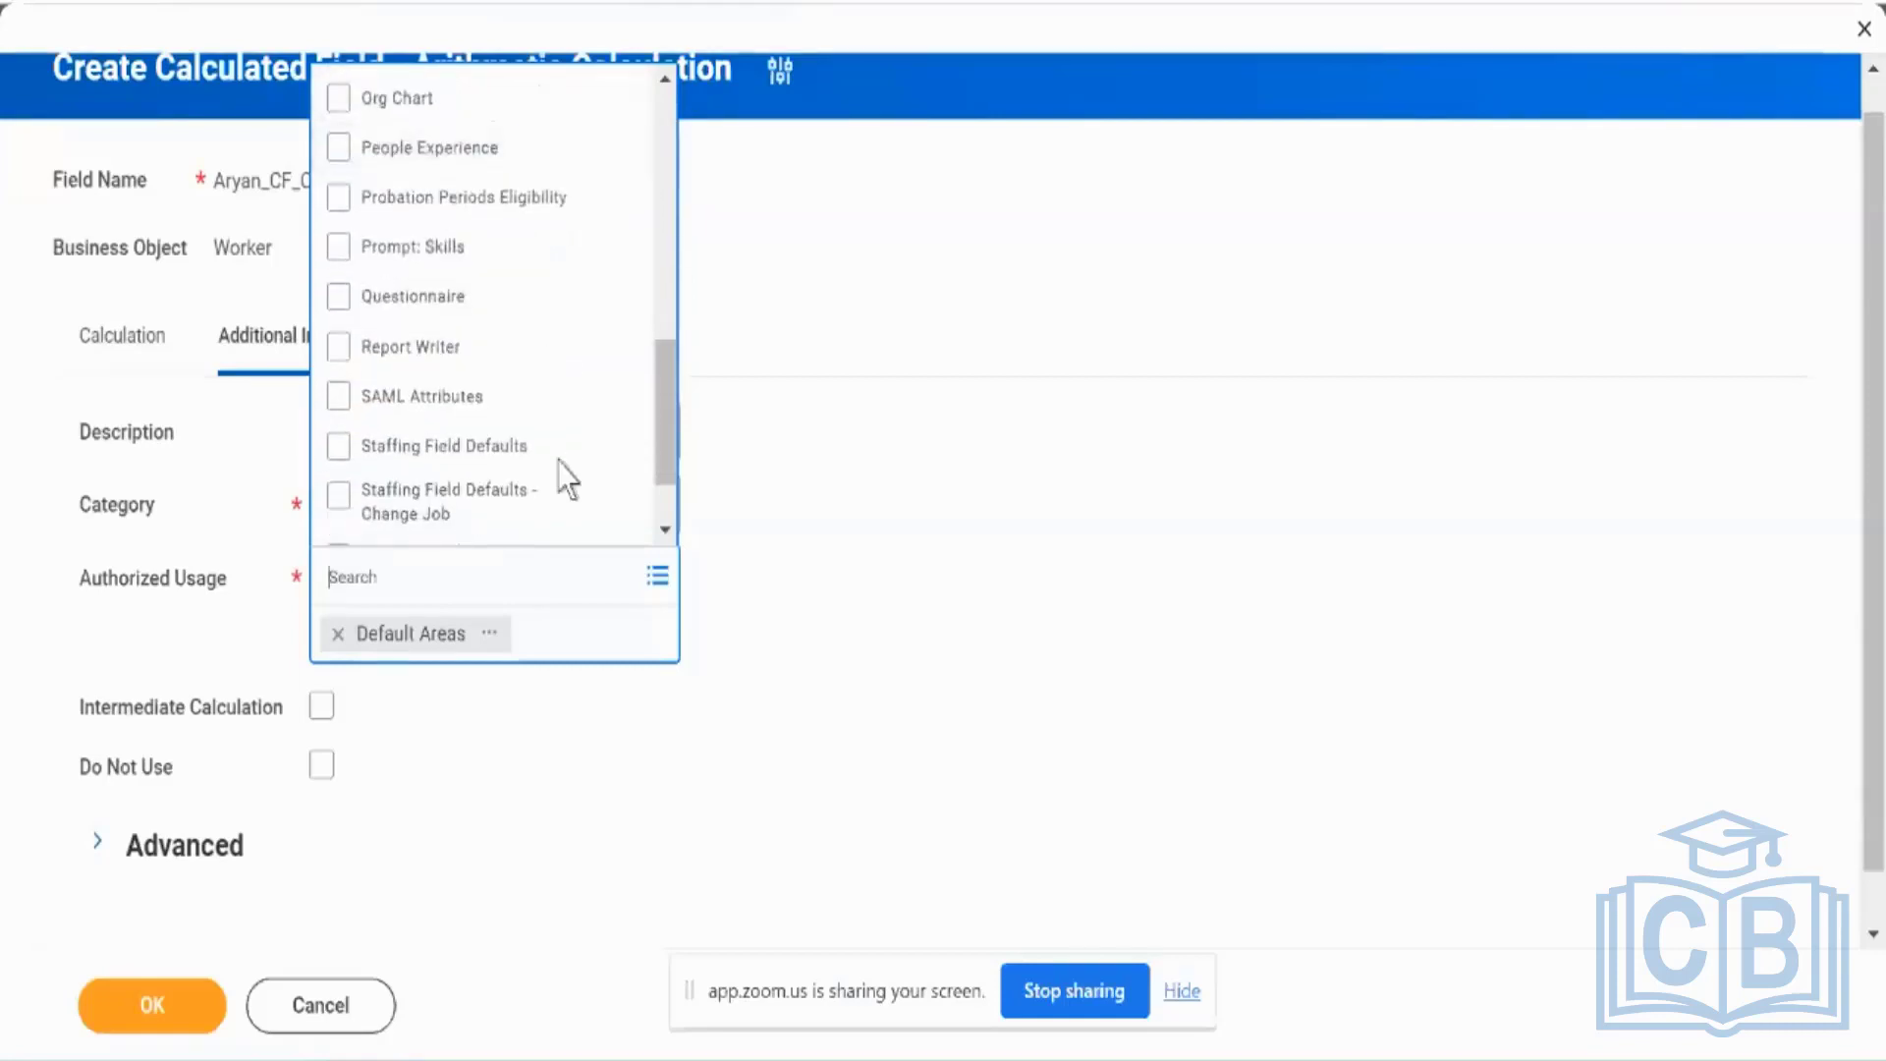
pyautogui.scroll(-1, 562, 477)
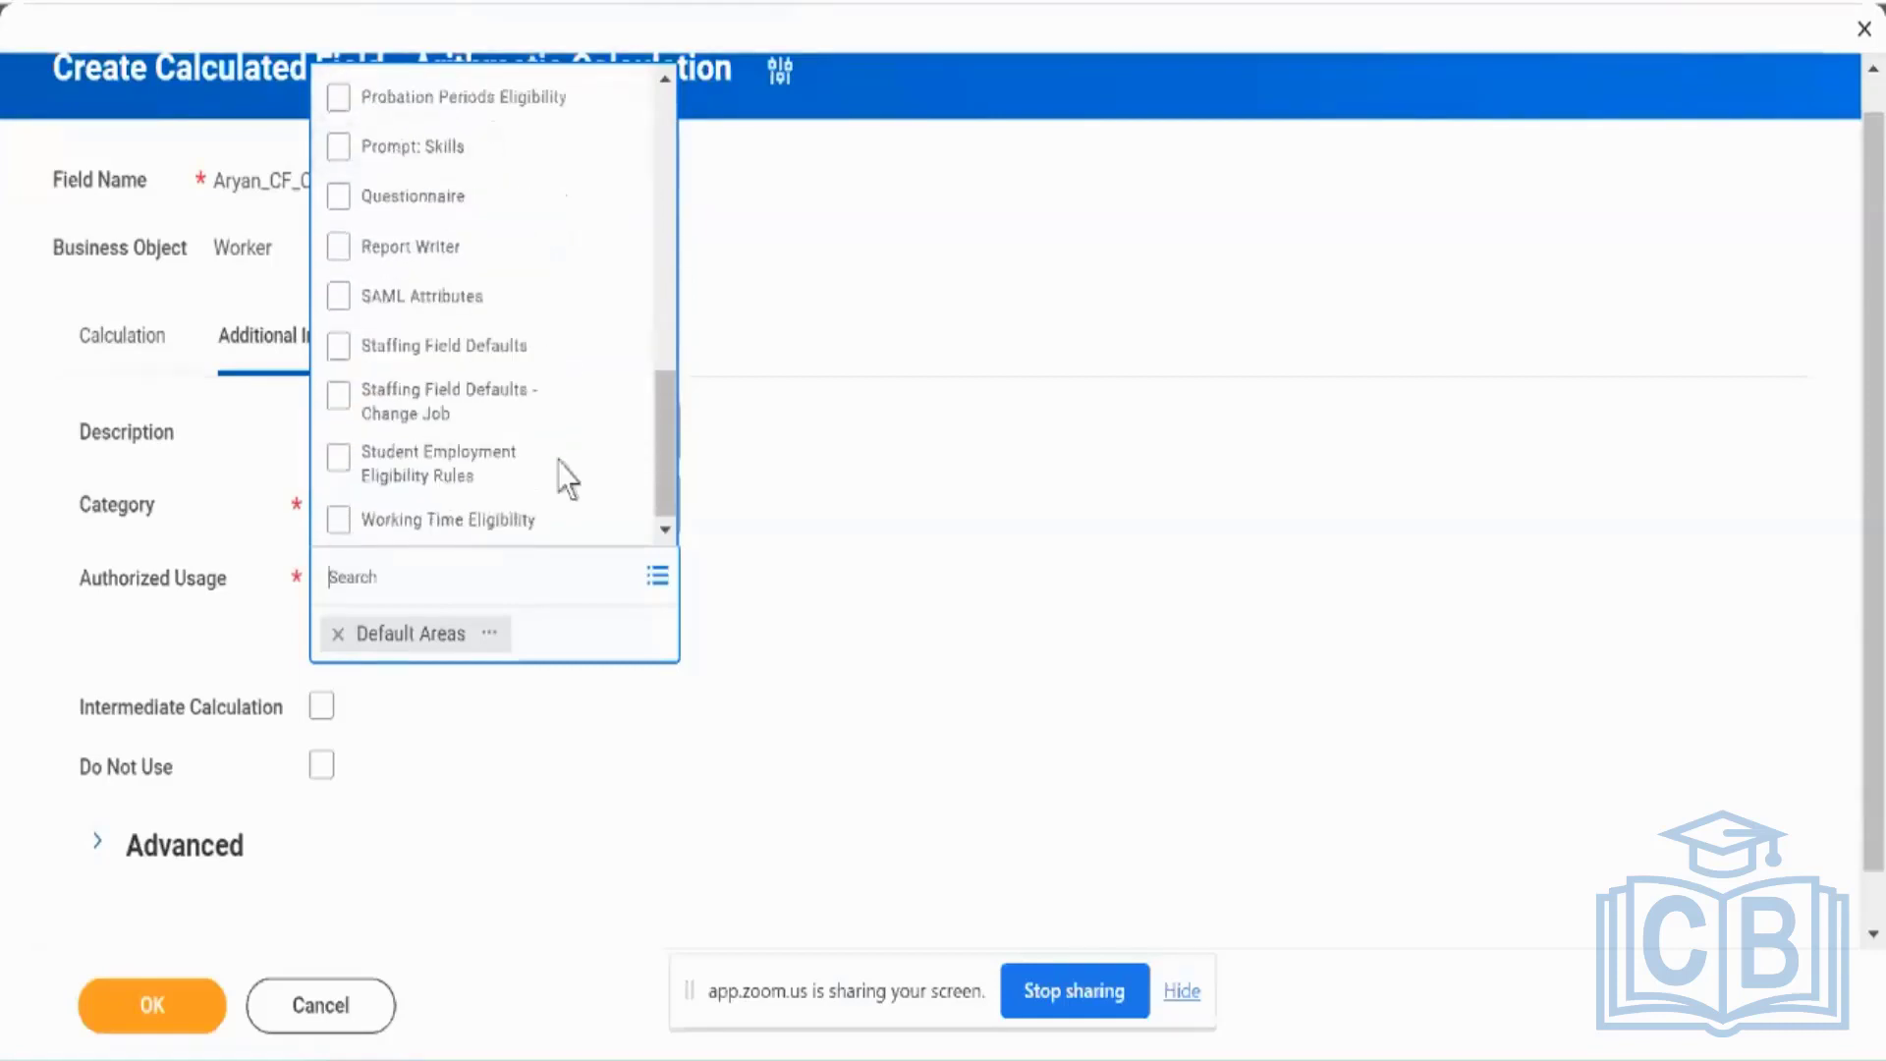
pyautogui.click(239, 535)
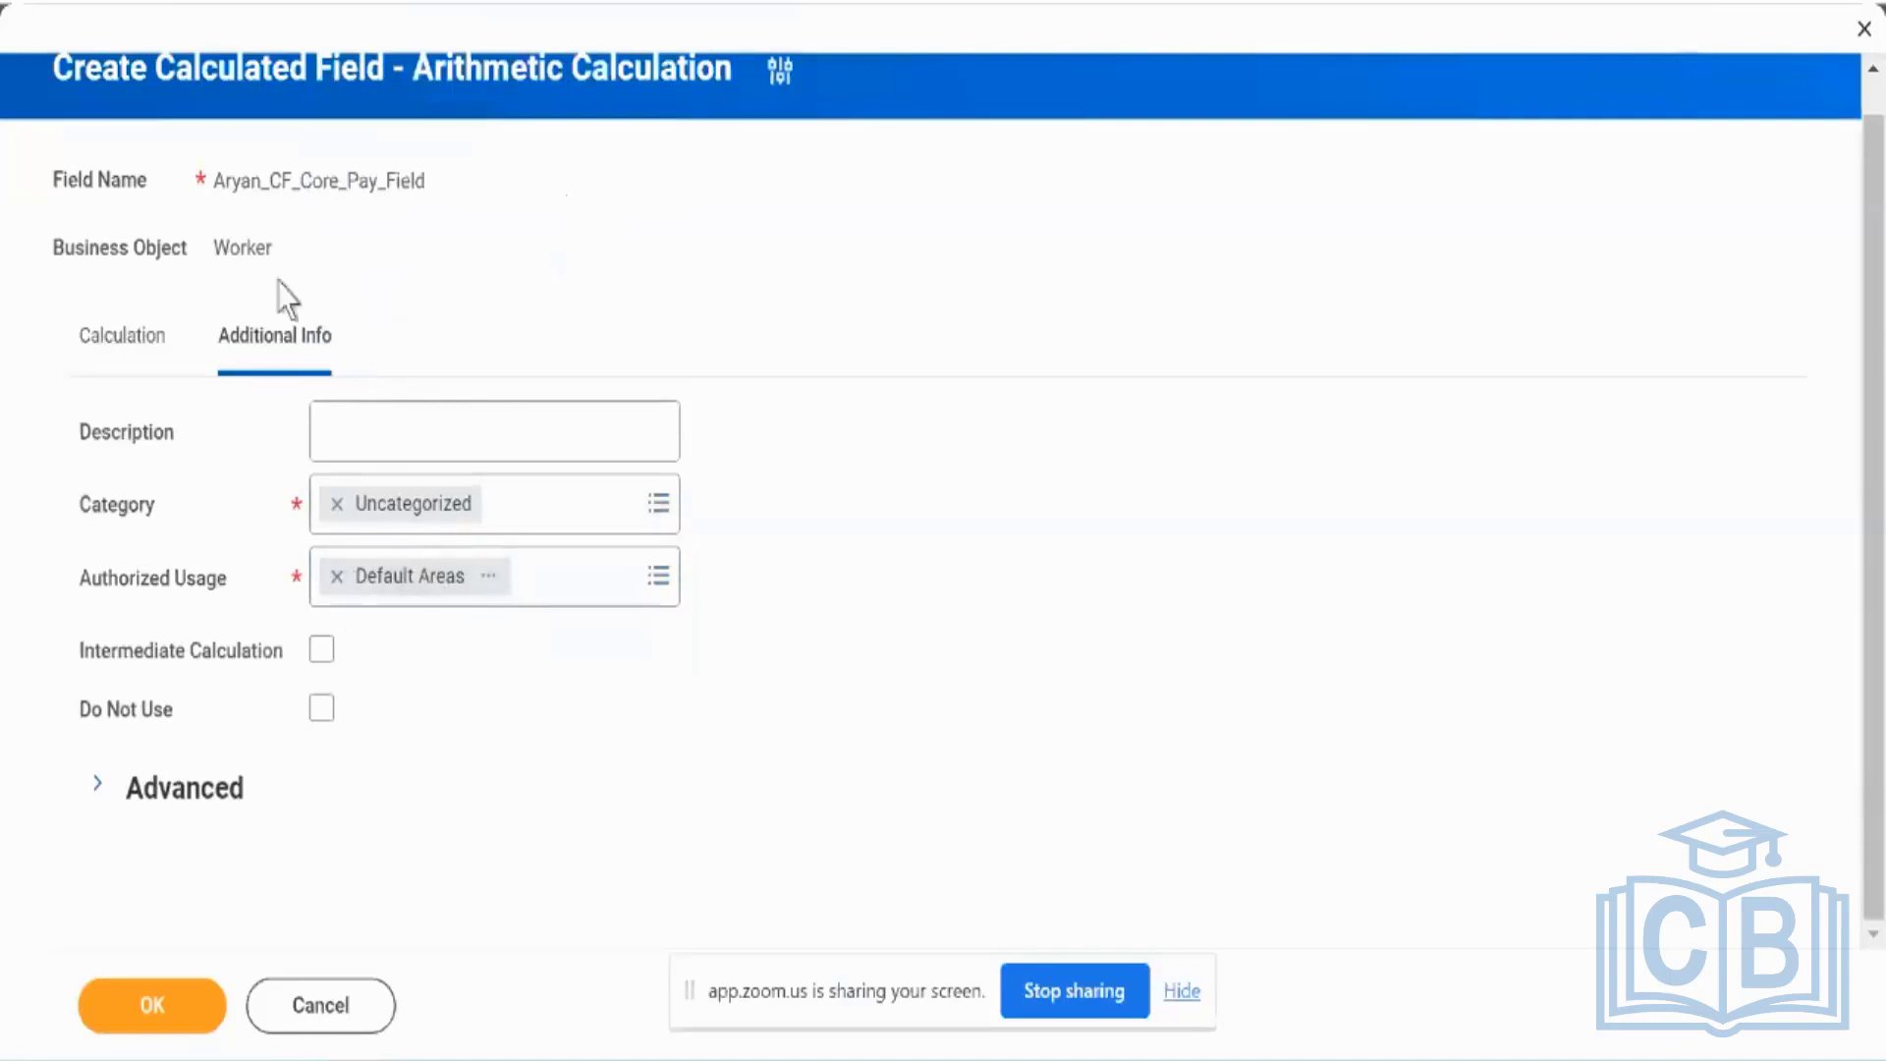
# Step: Expand the advanced settings in the additional information and examine the calculated field's reference ID
pyautogui.doubleClick(238, 254)
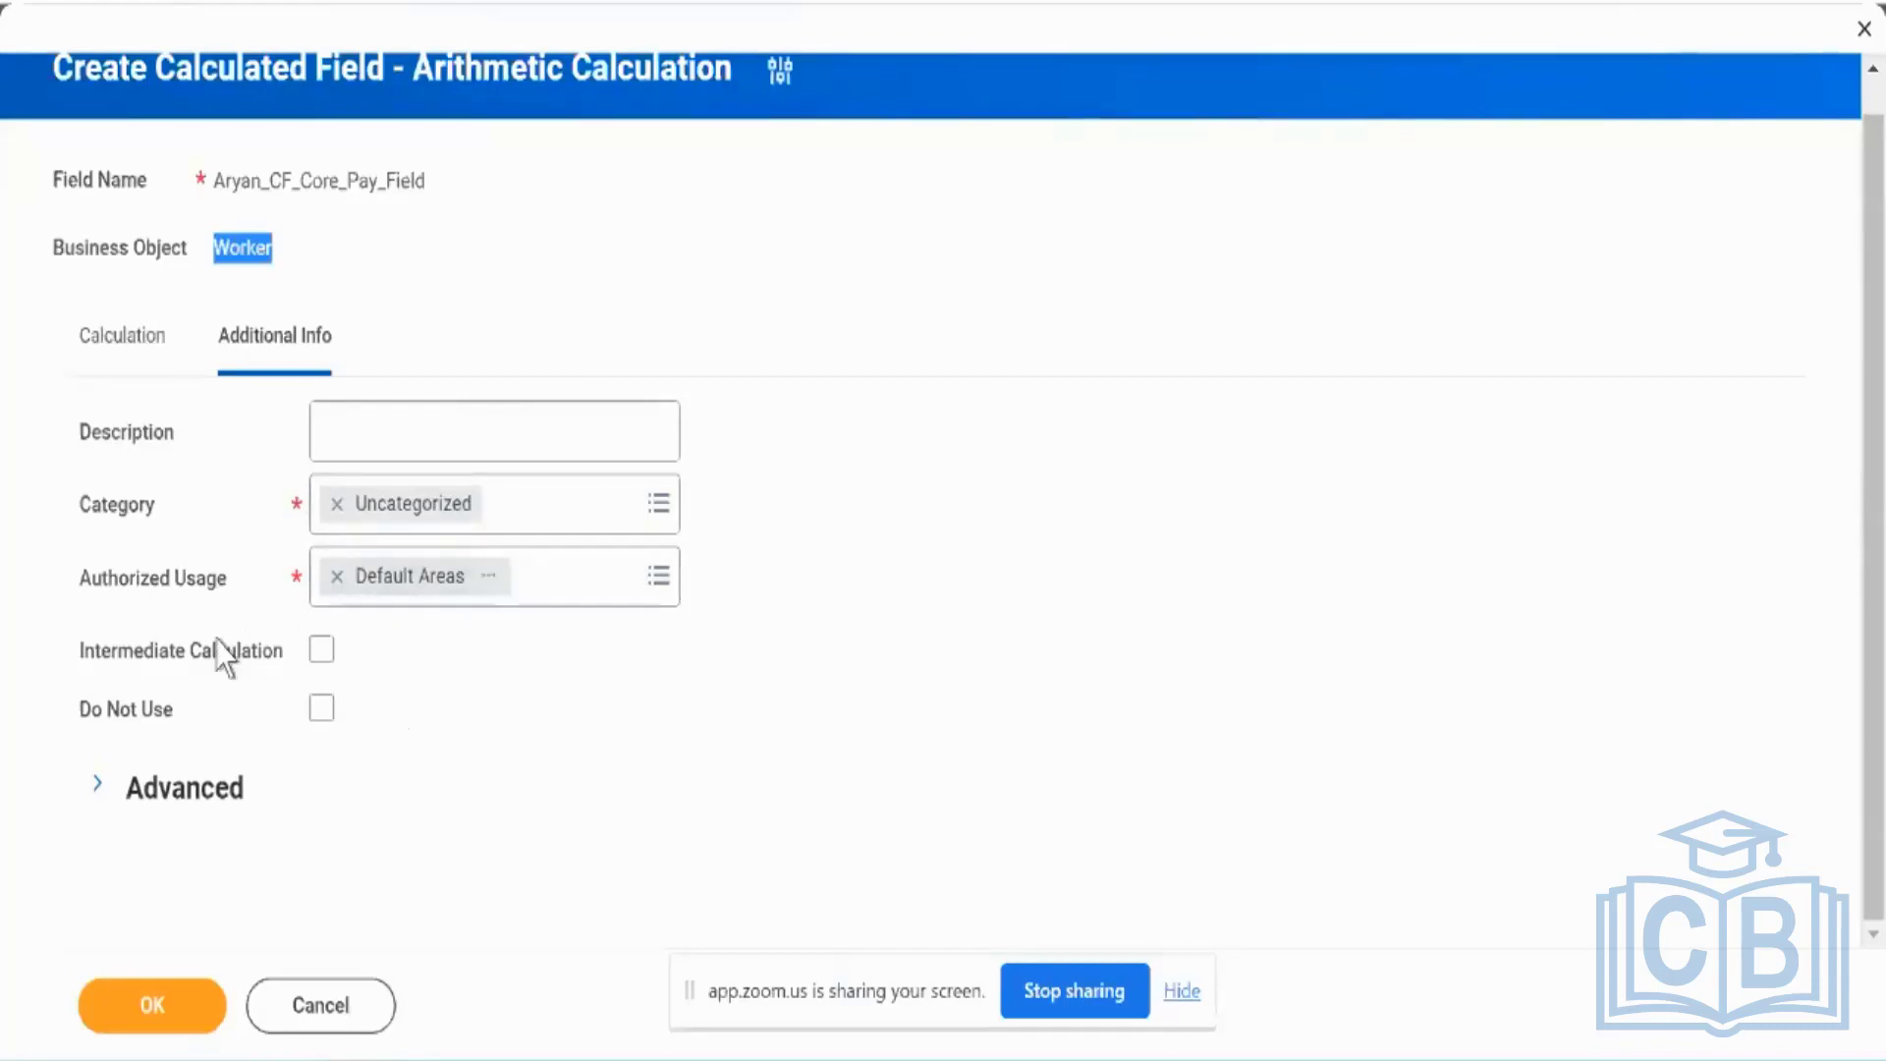
pyautogui.moveTo(220, 652)
pyautogui.click(337, 451)
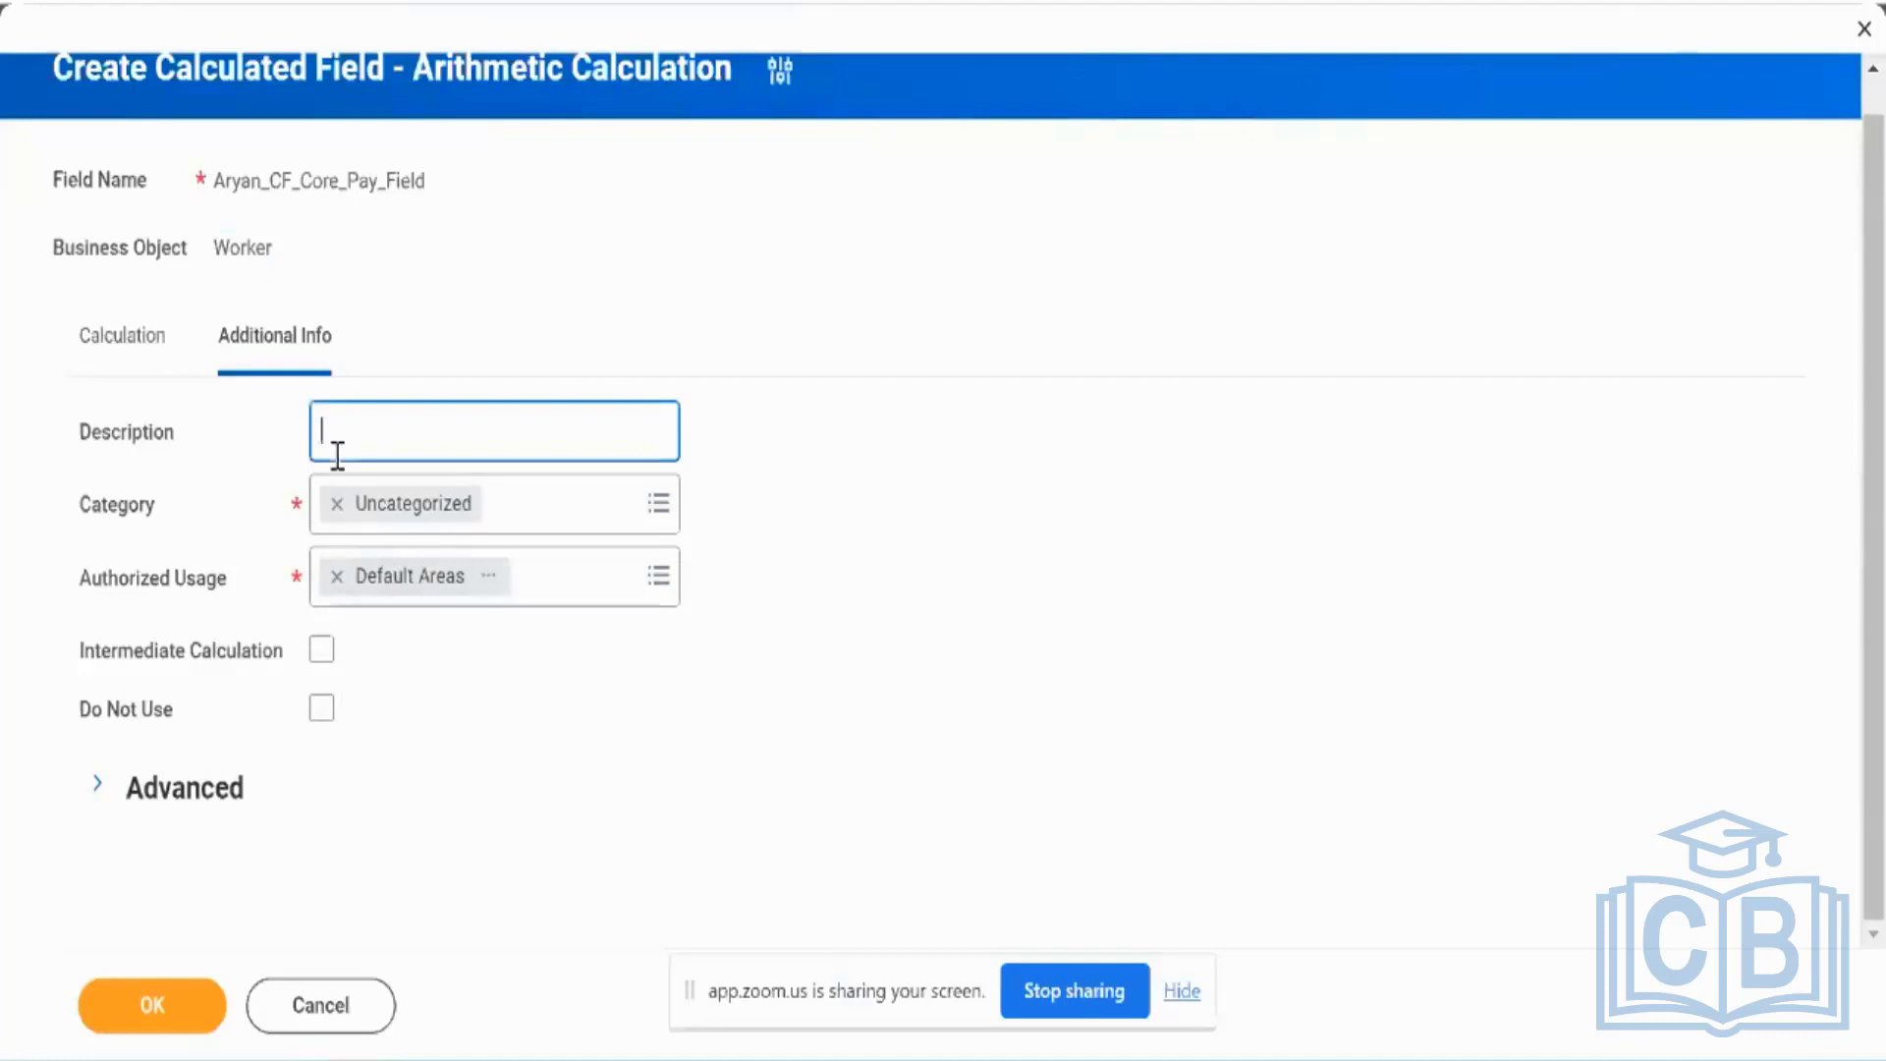
pyautogui.scroll(1, 337, 454)
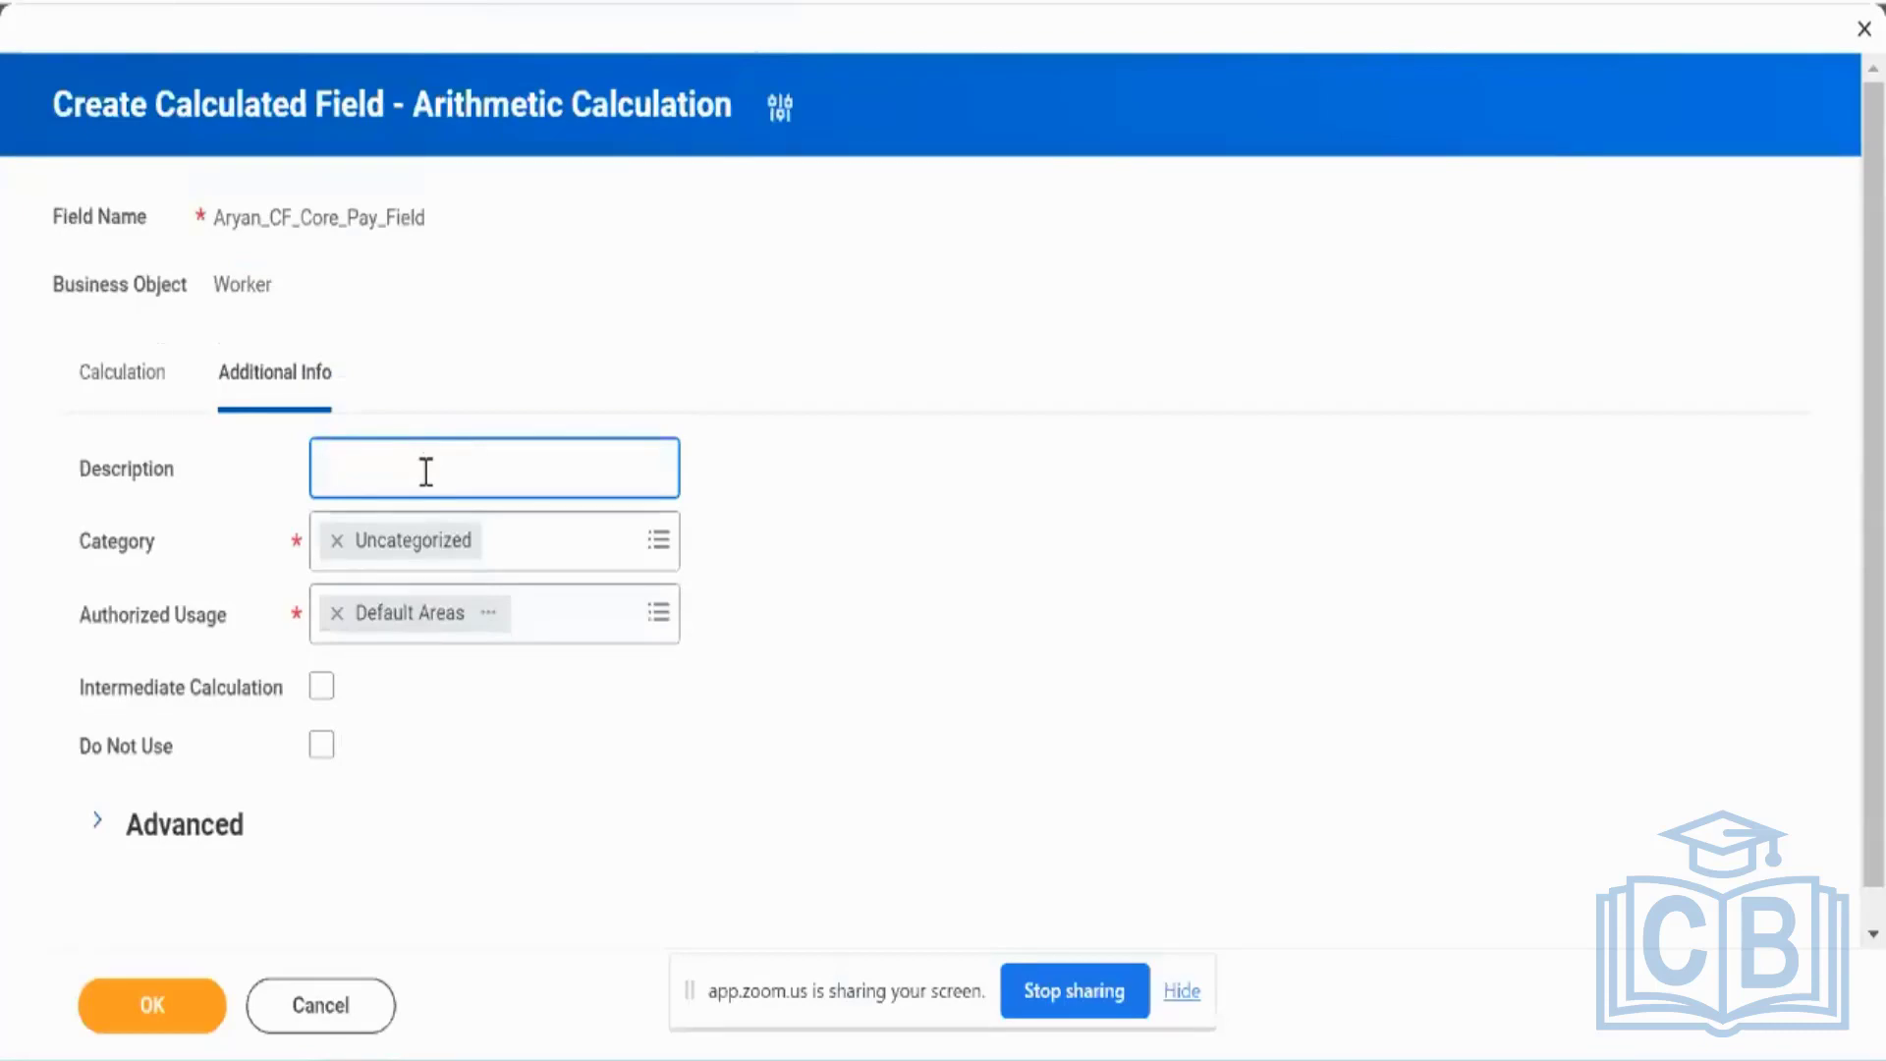
pyautogui.click(232, 825)
pyautogui.scroll(-3, 455, 821)
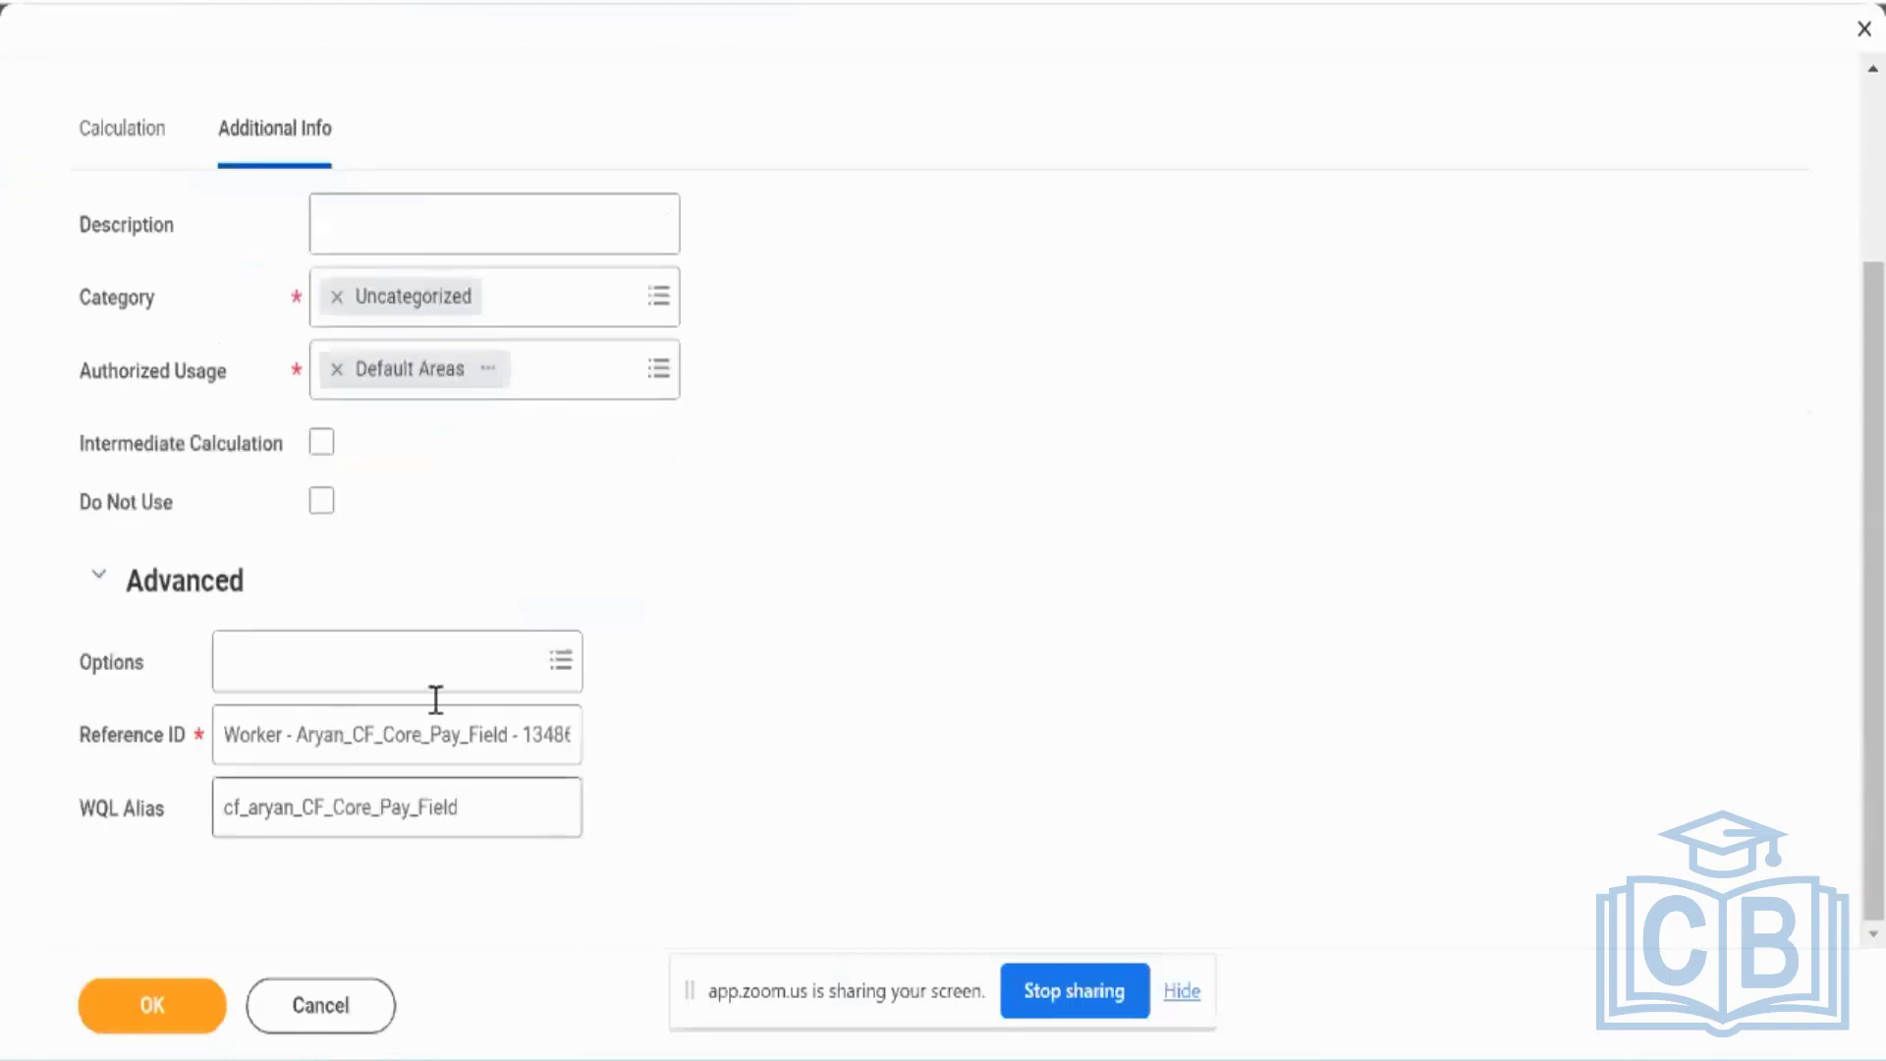
pyautogui.tripleClick(144, 739)
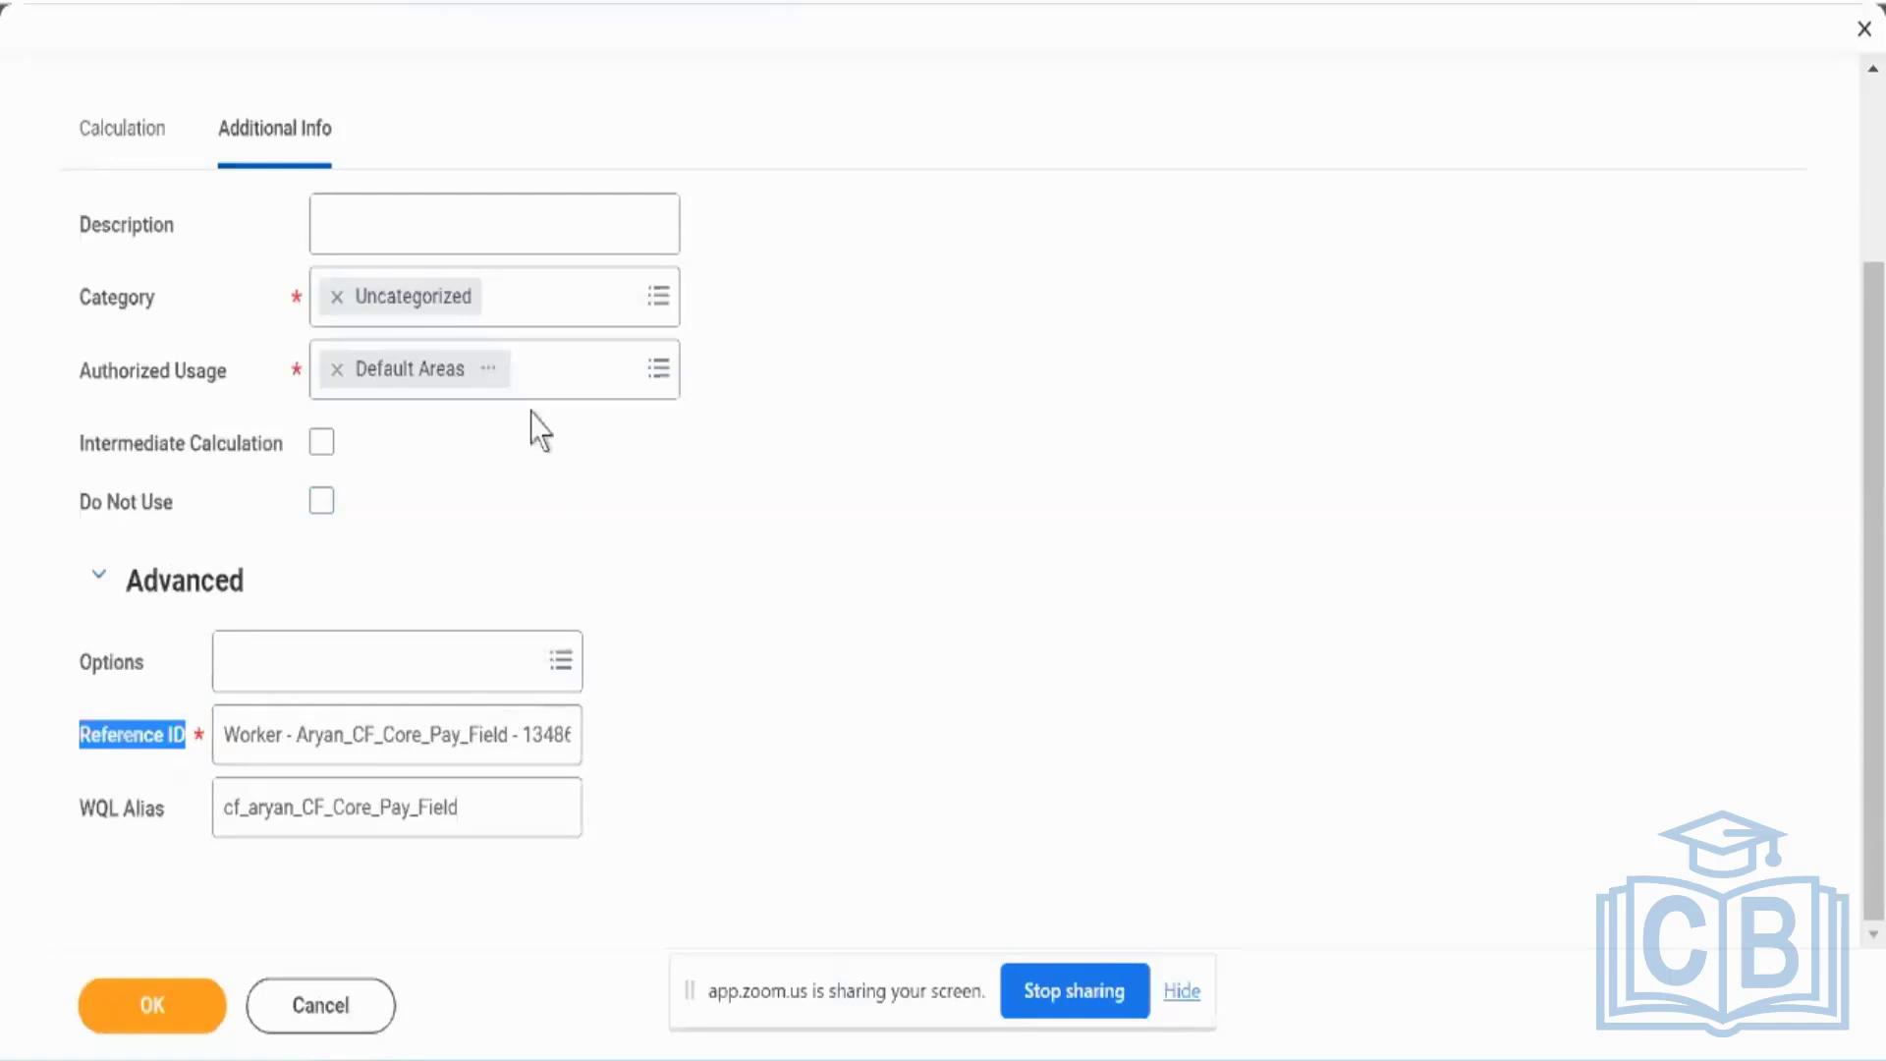
# Step: Switch to the PowerPoint presentation PDF and read the slide on creating a calculated field
pyautogui.hotkey('alt', 'Tab')
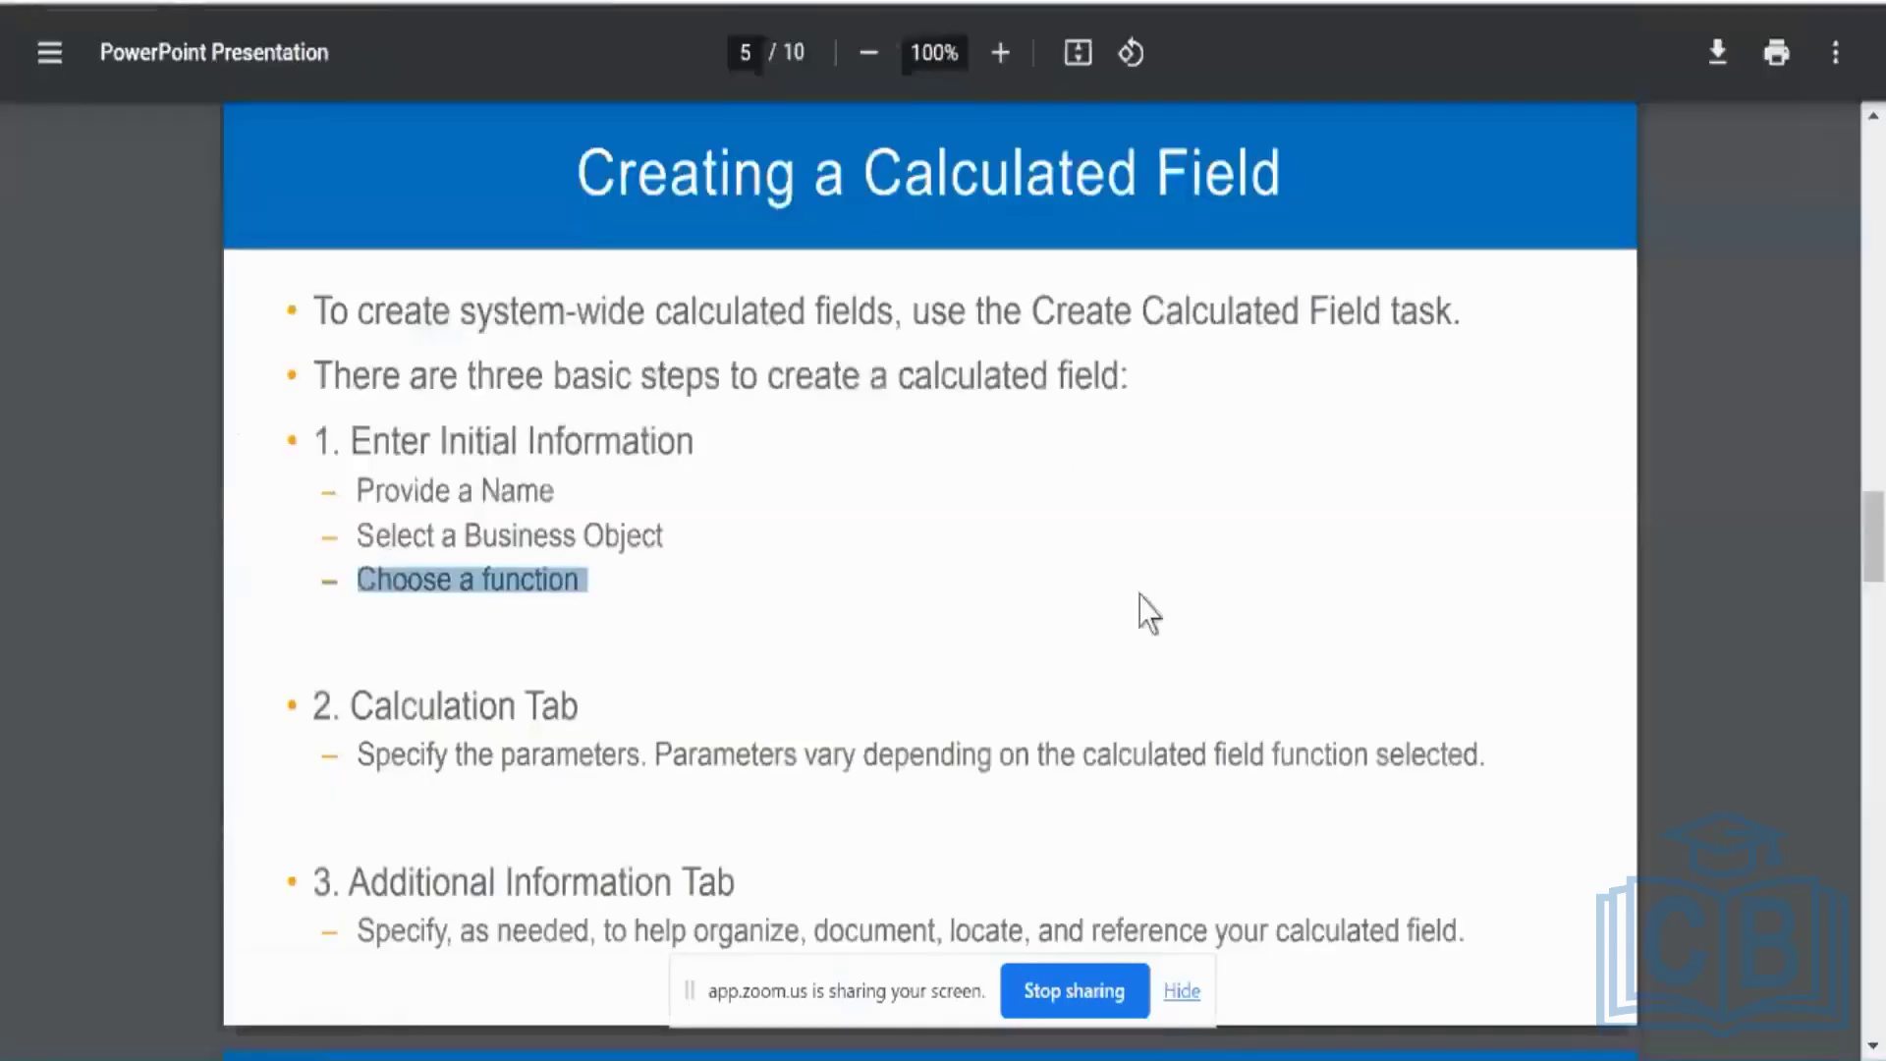
pyautogui.scroll(-2, 1148, 611)
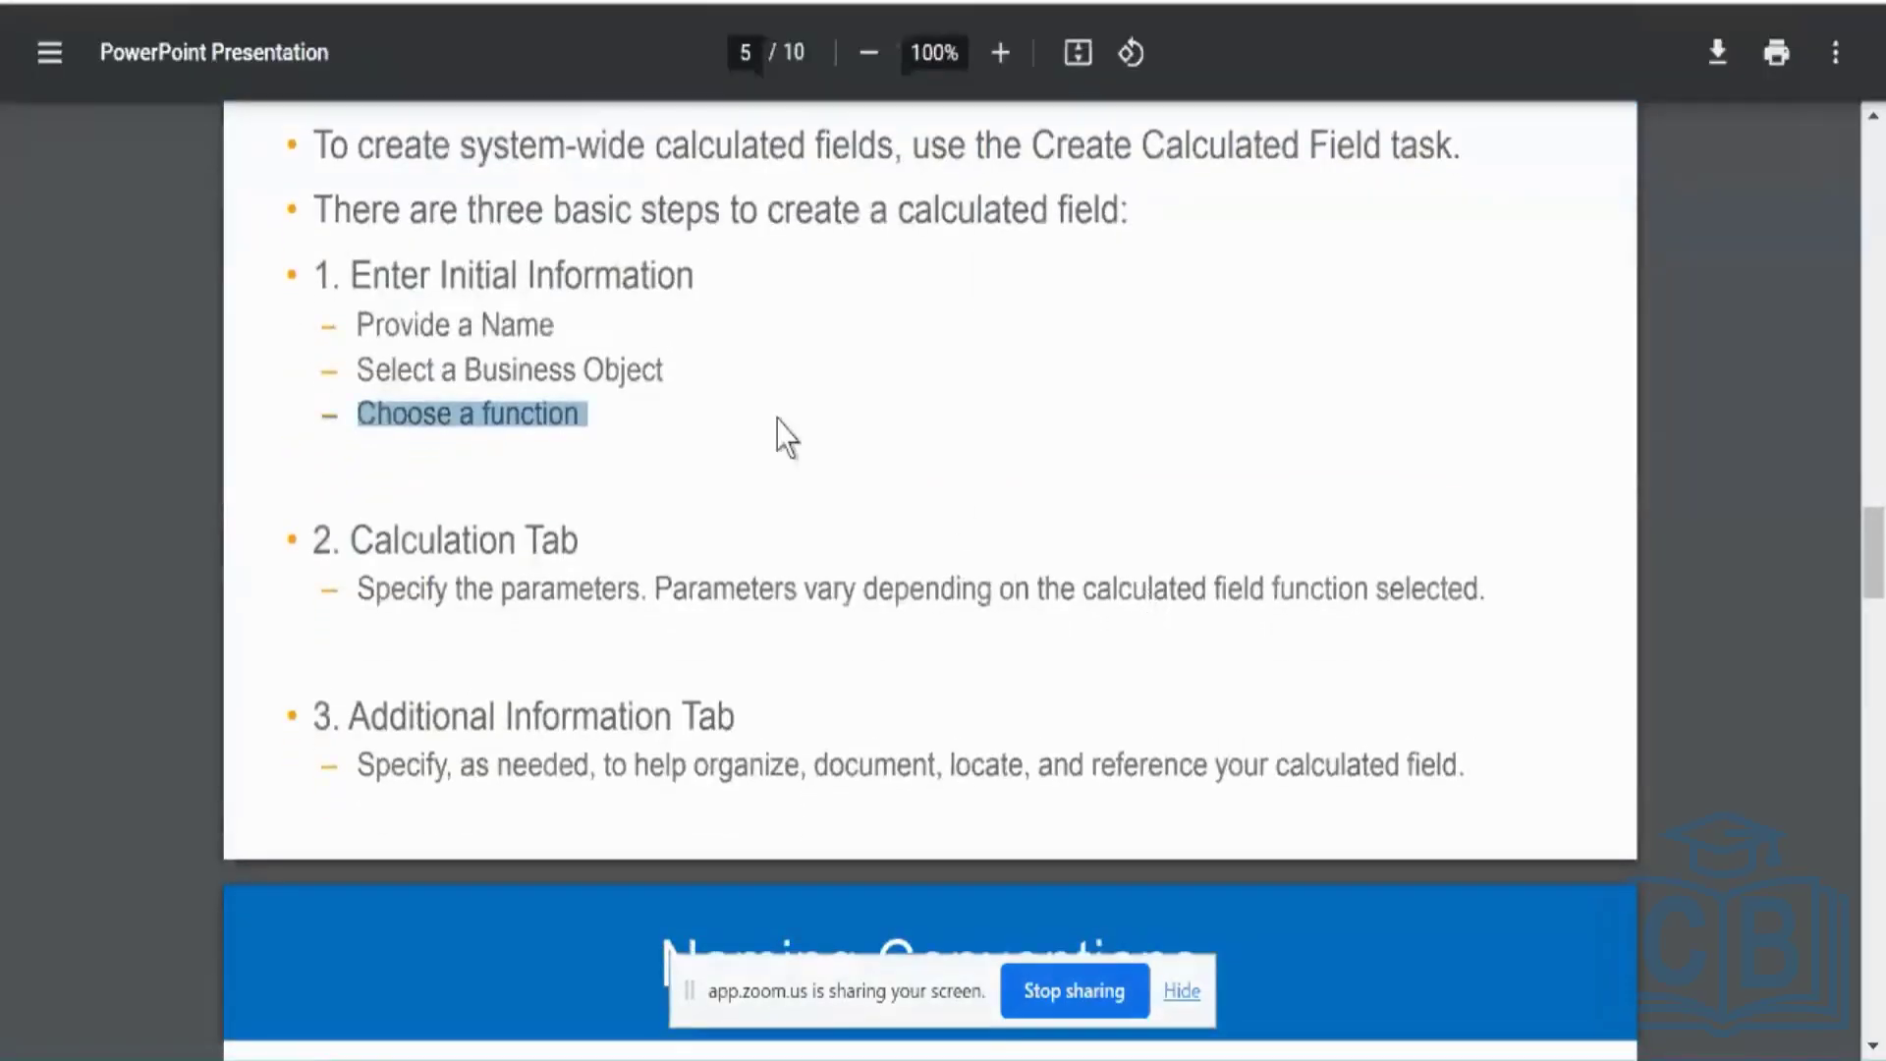
pyautogui.scroll(2, 555, 530)
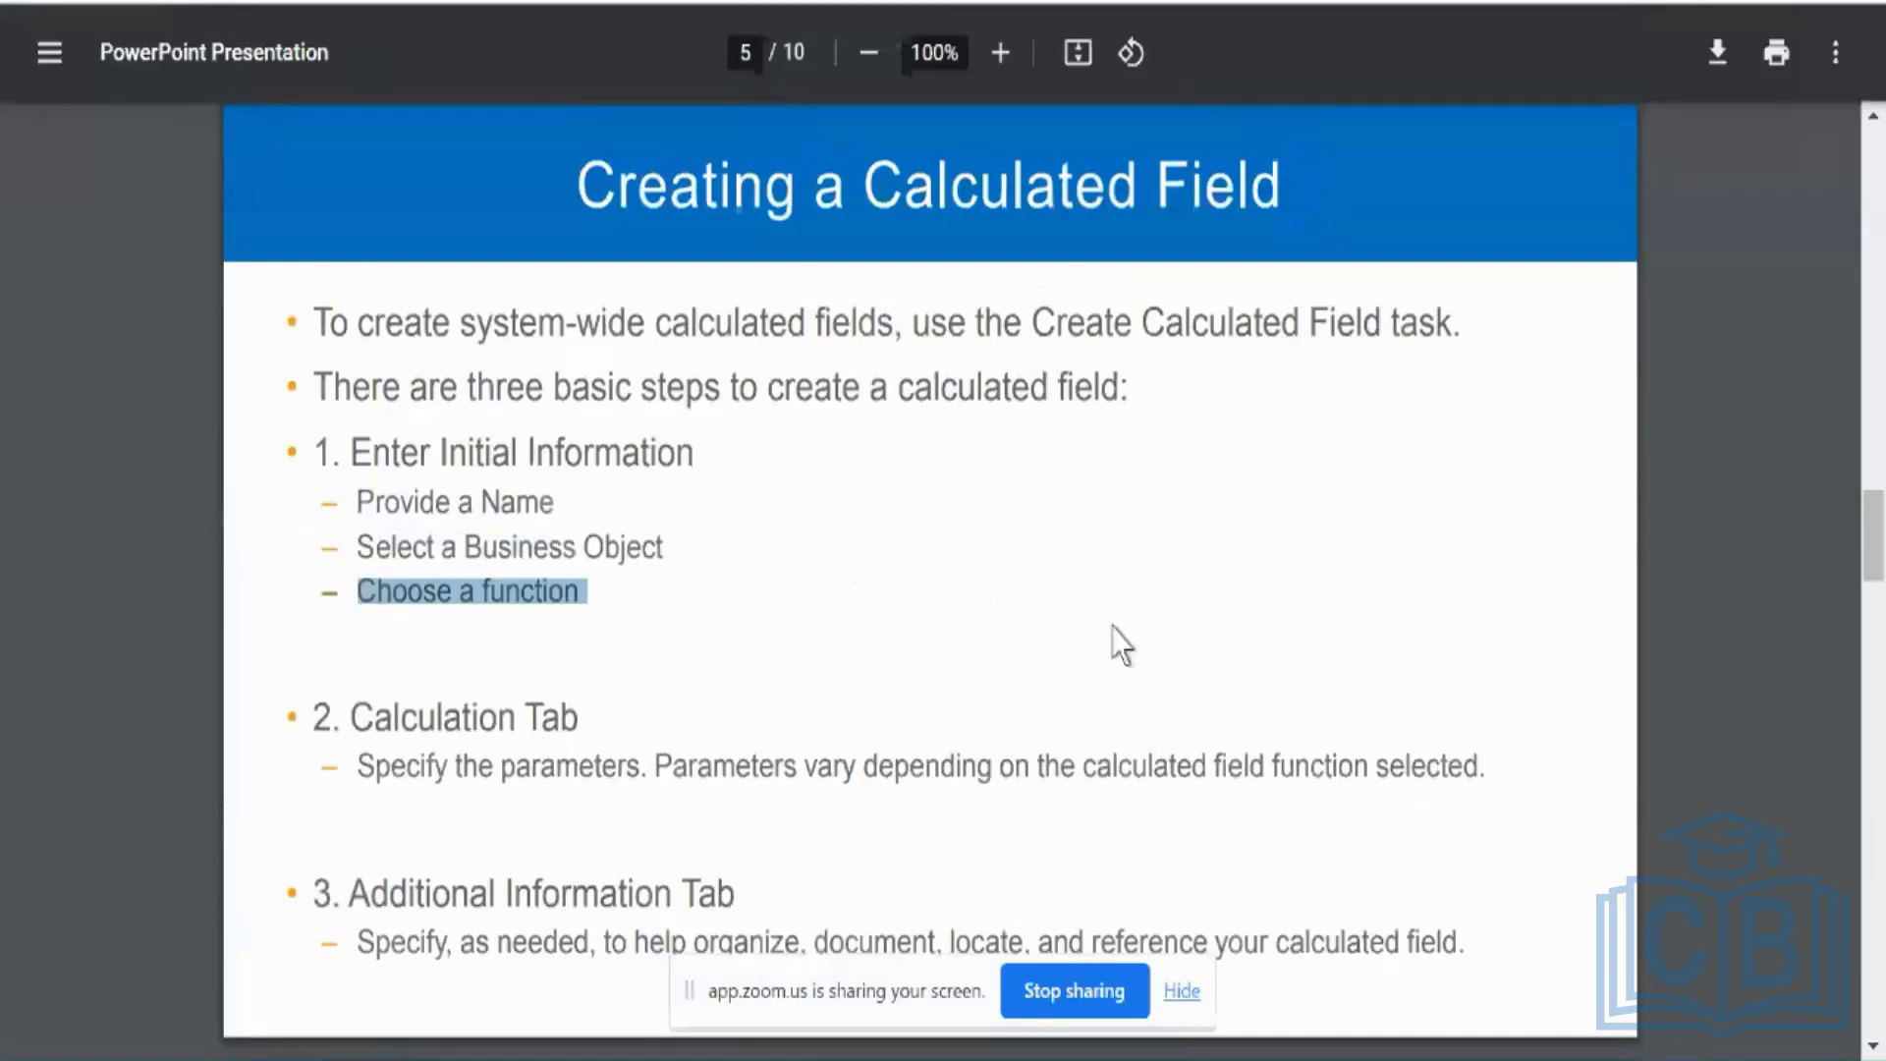
pyautogui.scroll(-6, 1120, 645)
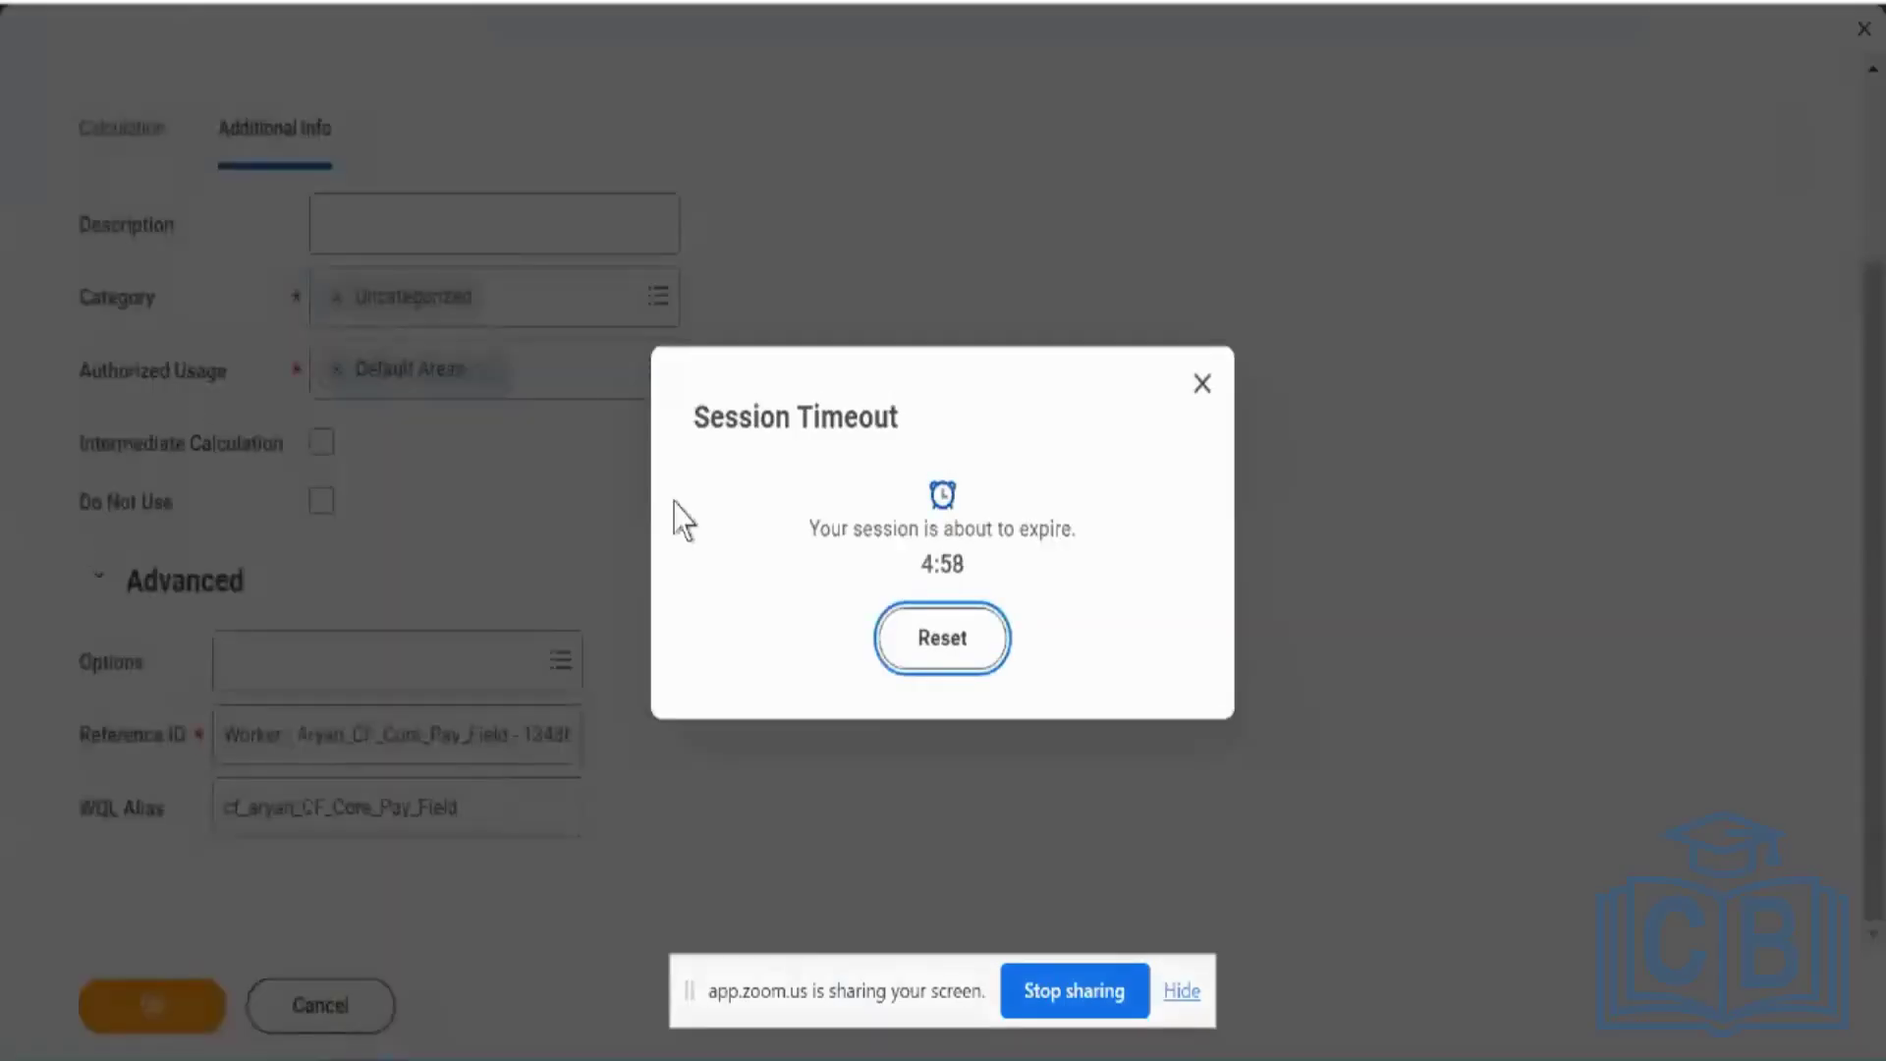
# Step: Reset the expiring Workday session and return to the PowerPoint presentation PDF
pyautogui.click(951, 643)
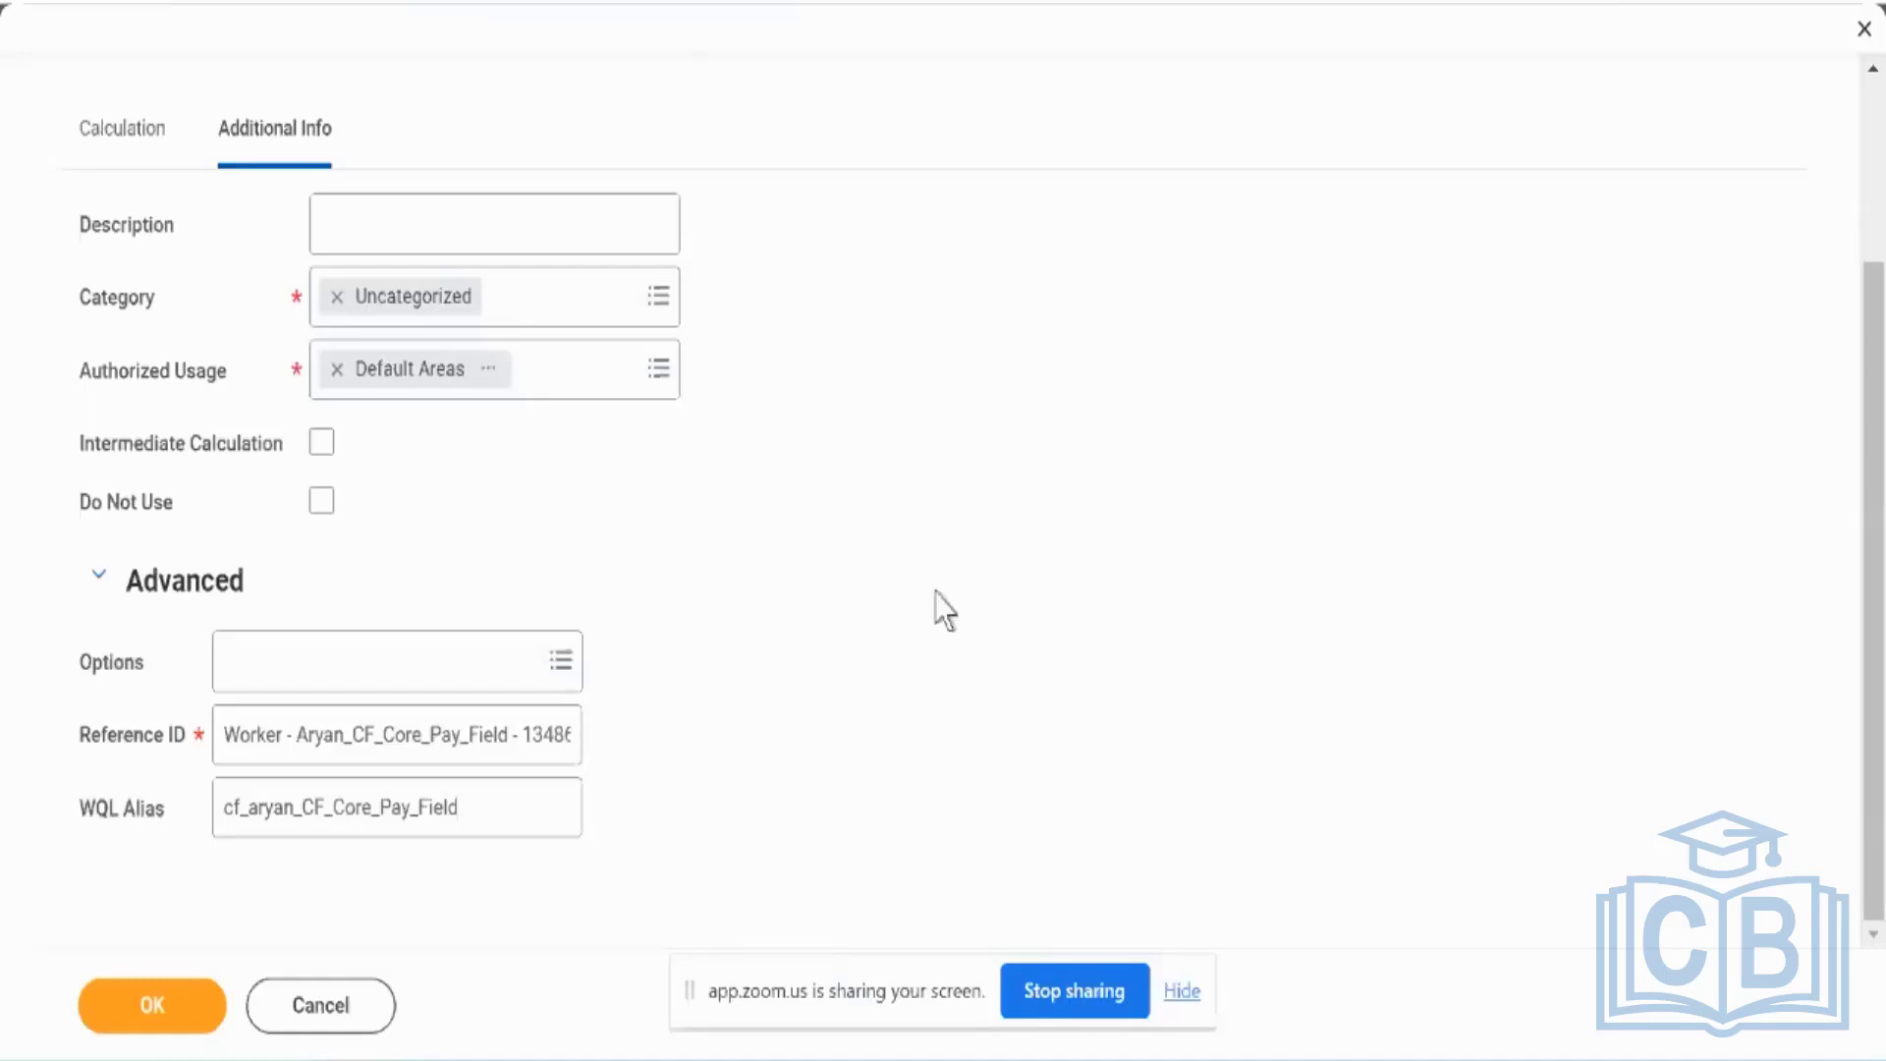
pyautogui.hotkey('alt', 'Tab')
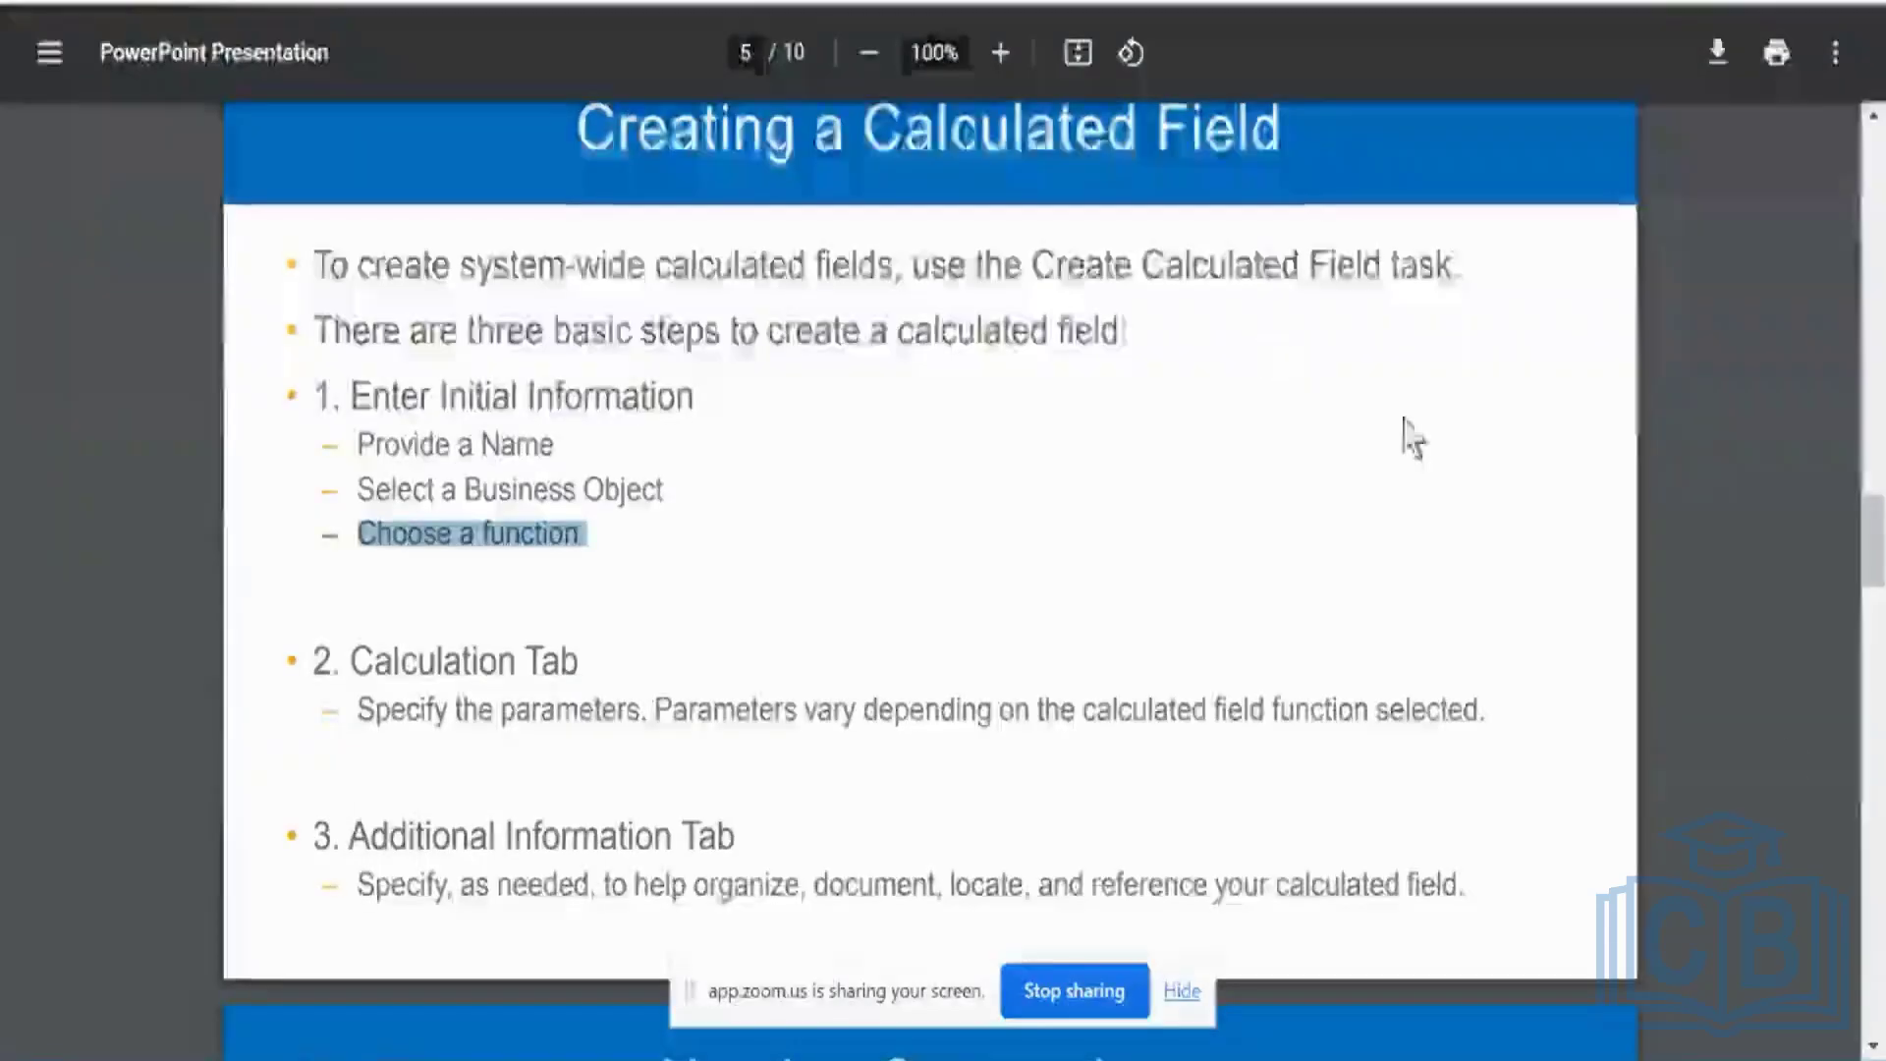
# Step: Read the Naming Conventions slide and highlight the first example name, which combines company, function and report details
pyautogui.scroll(1, 1783, 735)
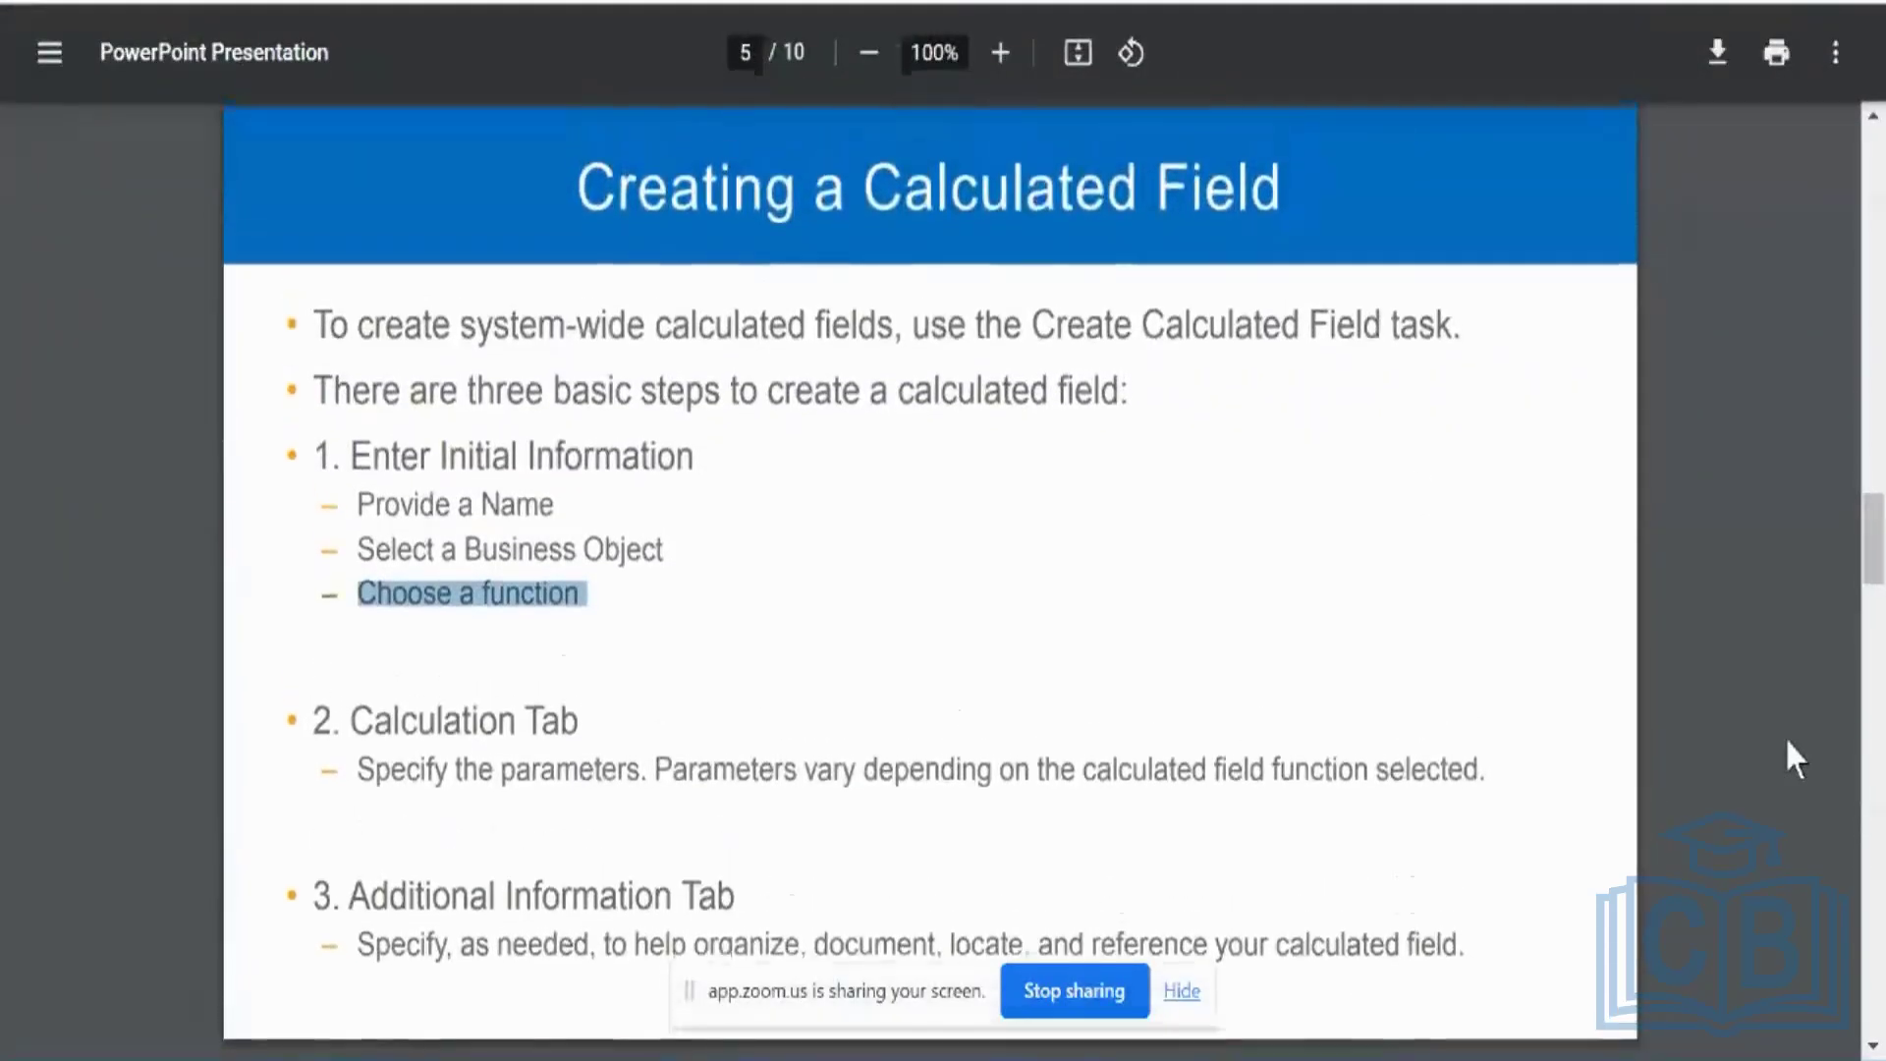
pyautogui.scroll(-7, 1784, 735)
pyautogui.scroll(-2, 1784, 734)
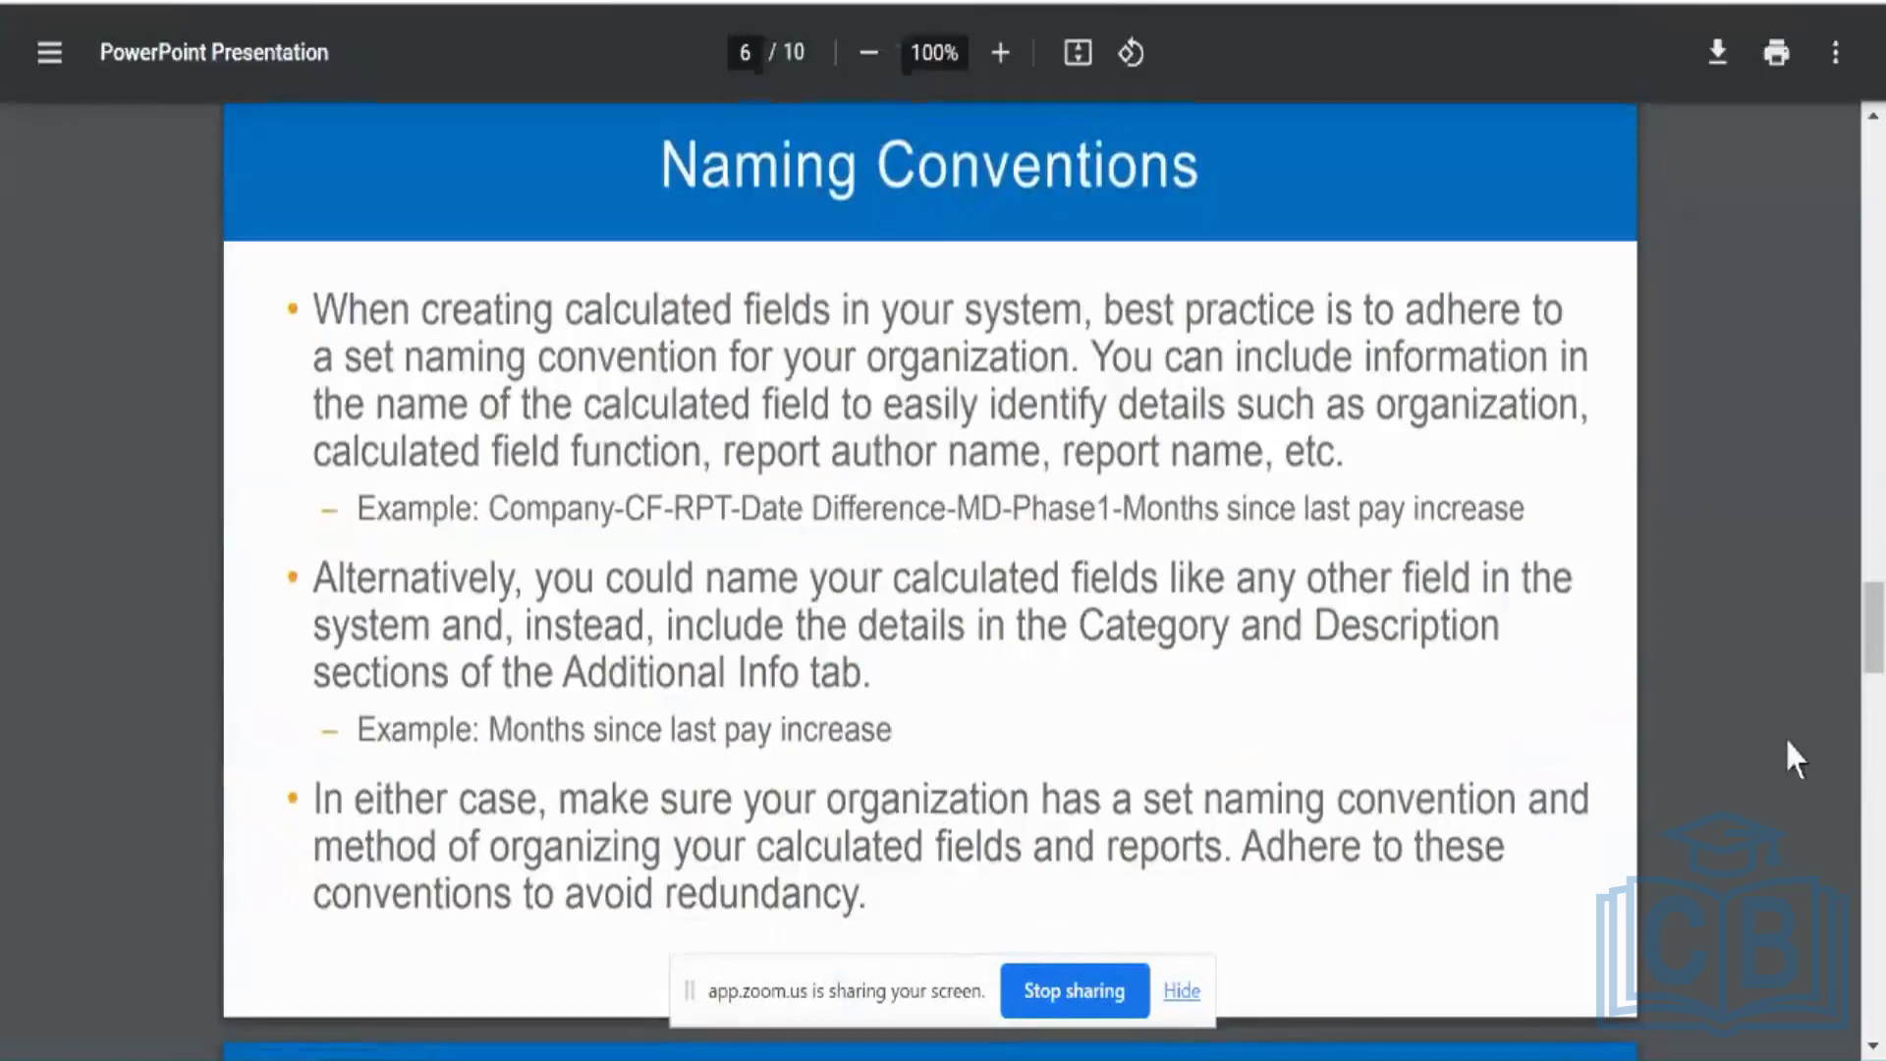
pyautogui.tripleClick(815, 511)
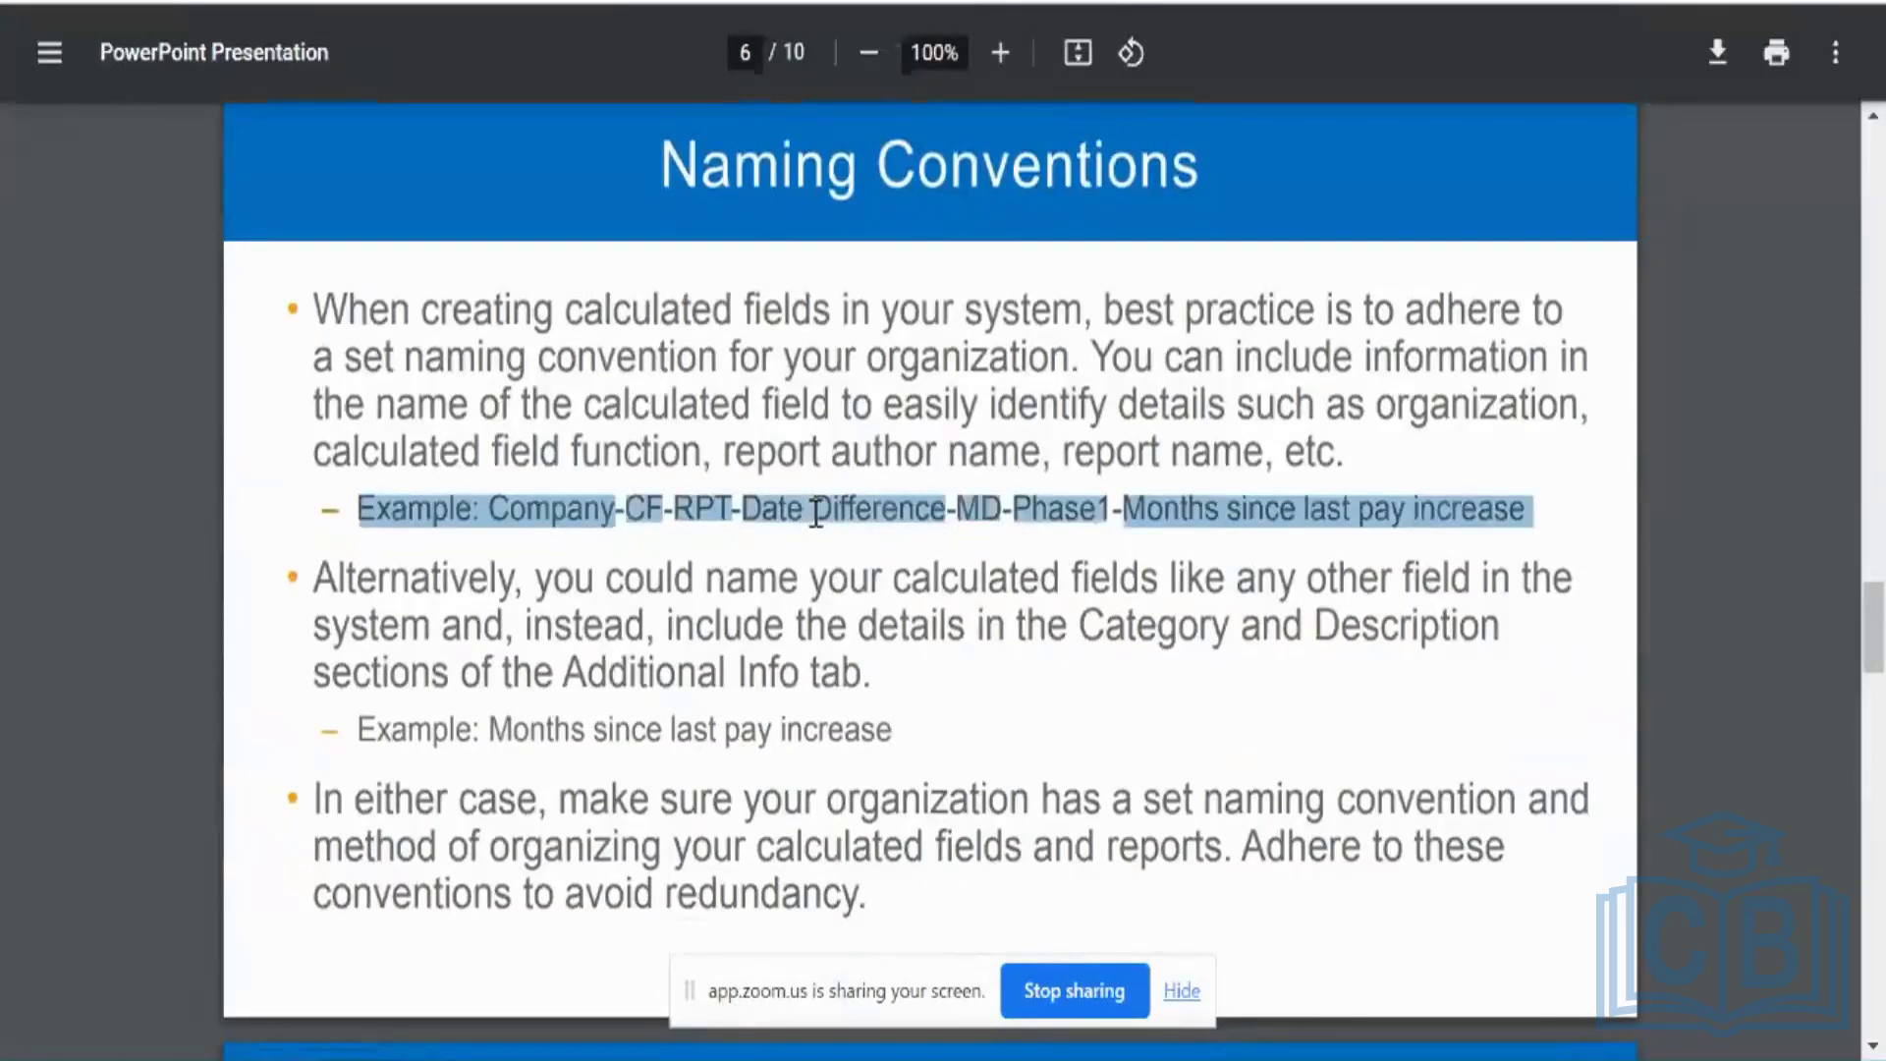
pyautogui.tripleClick(562, 513)
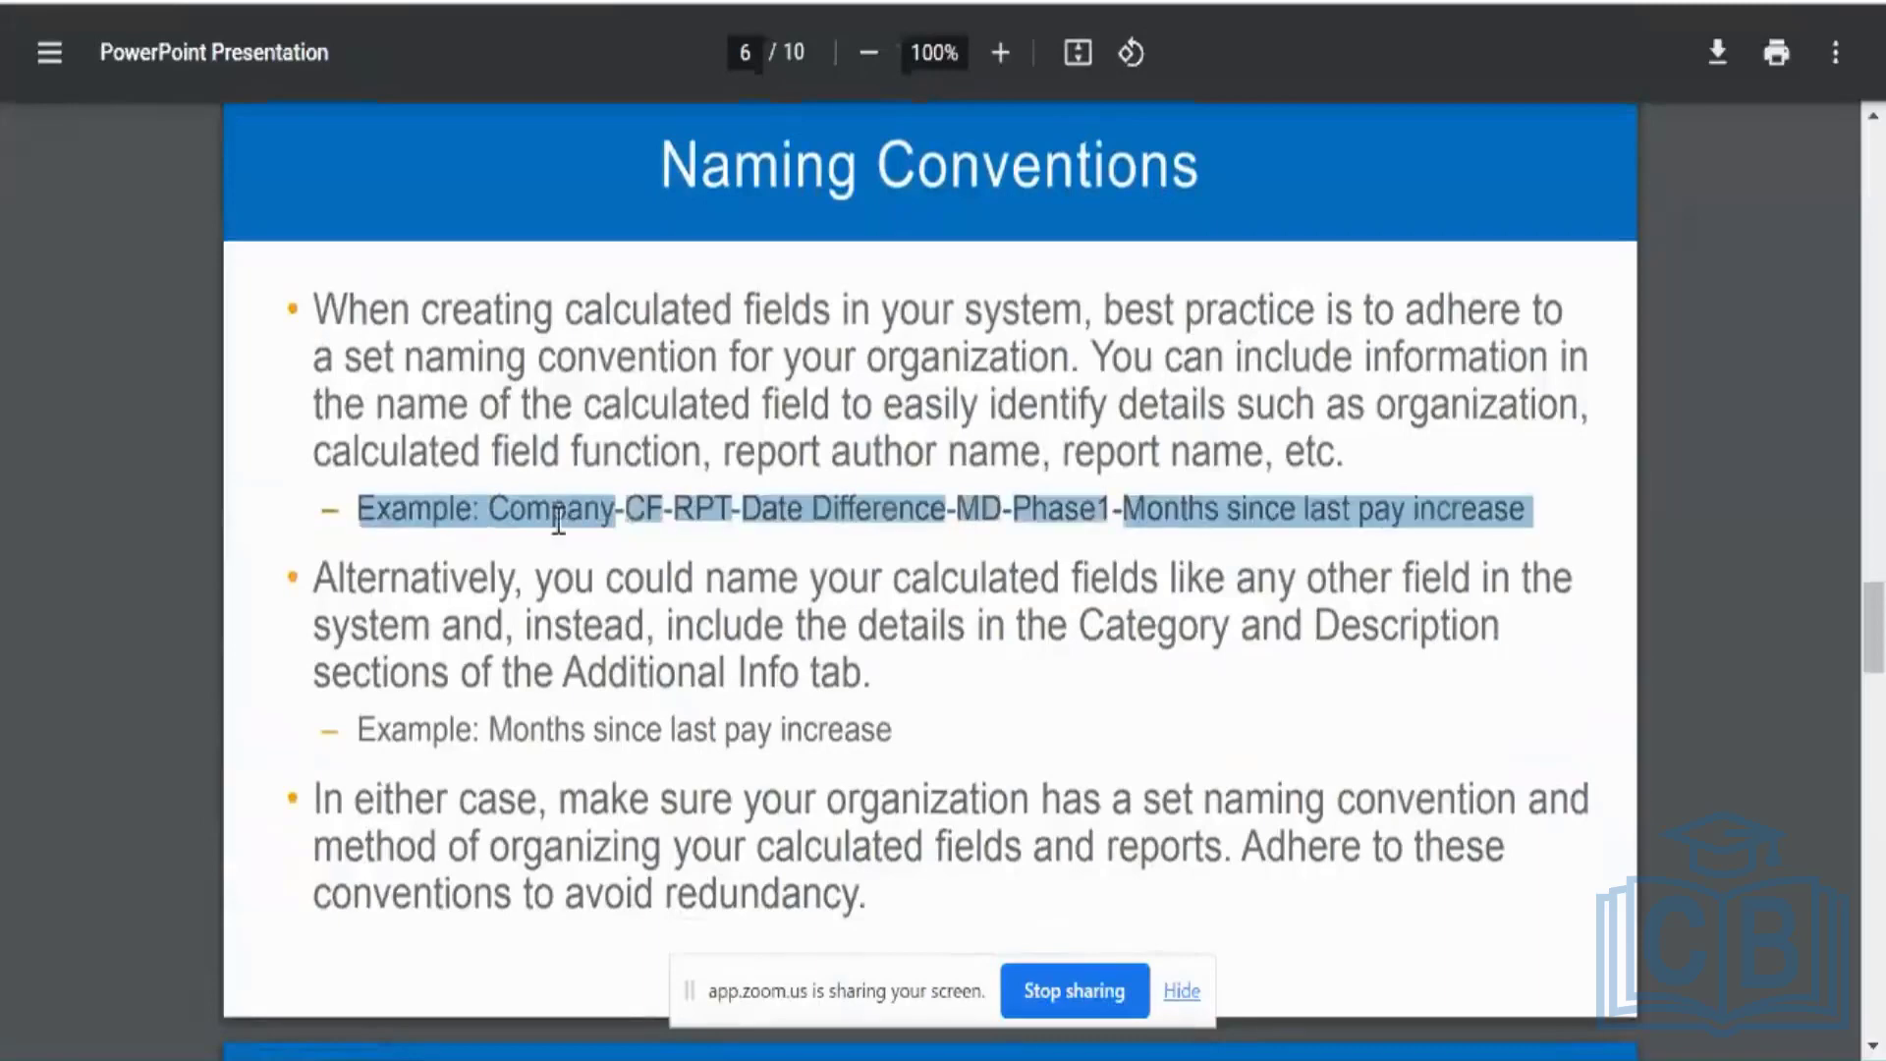
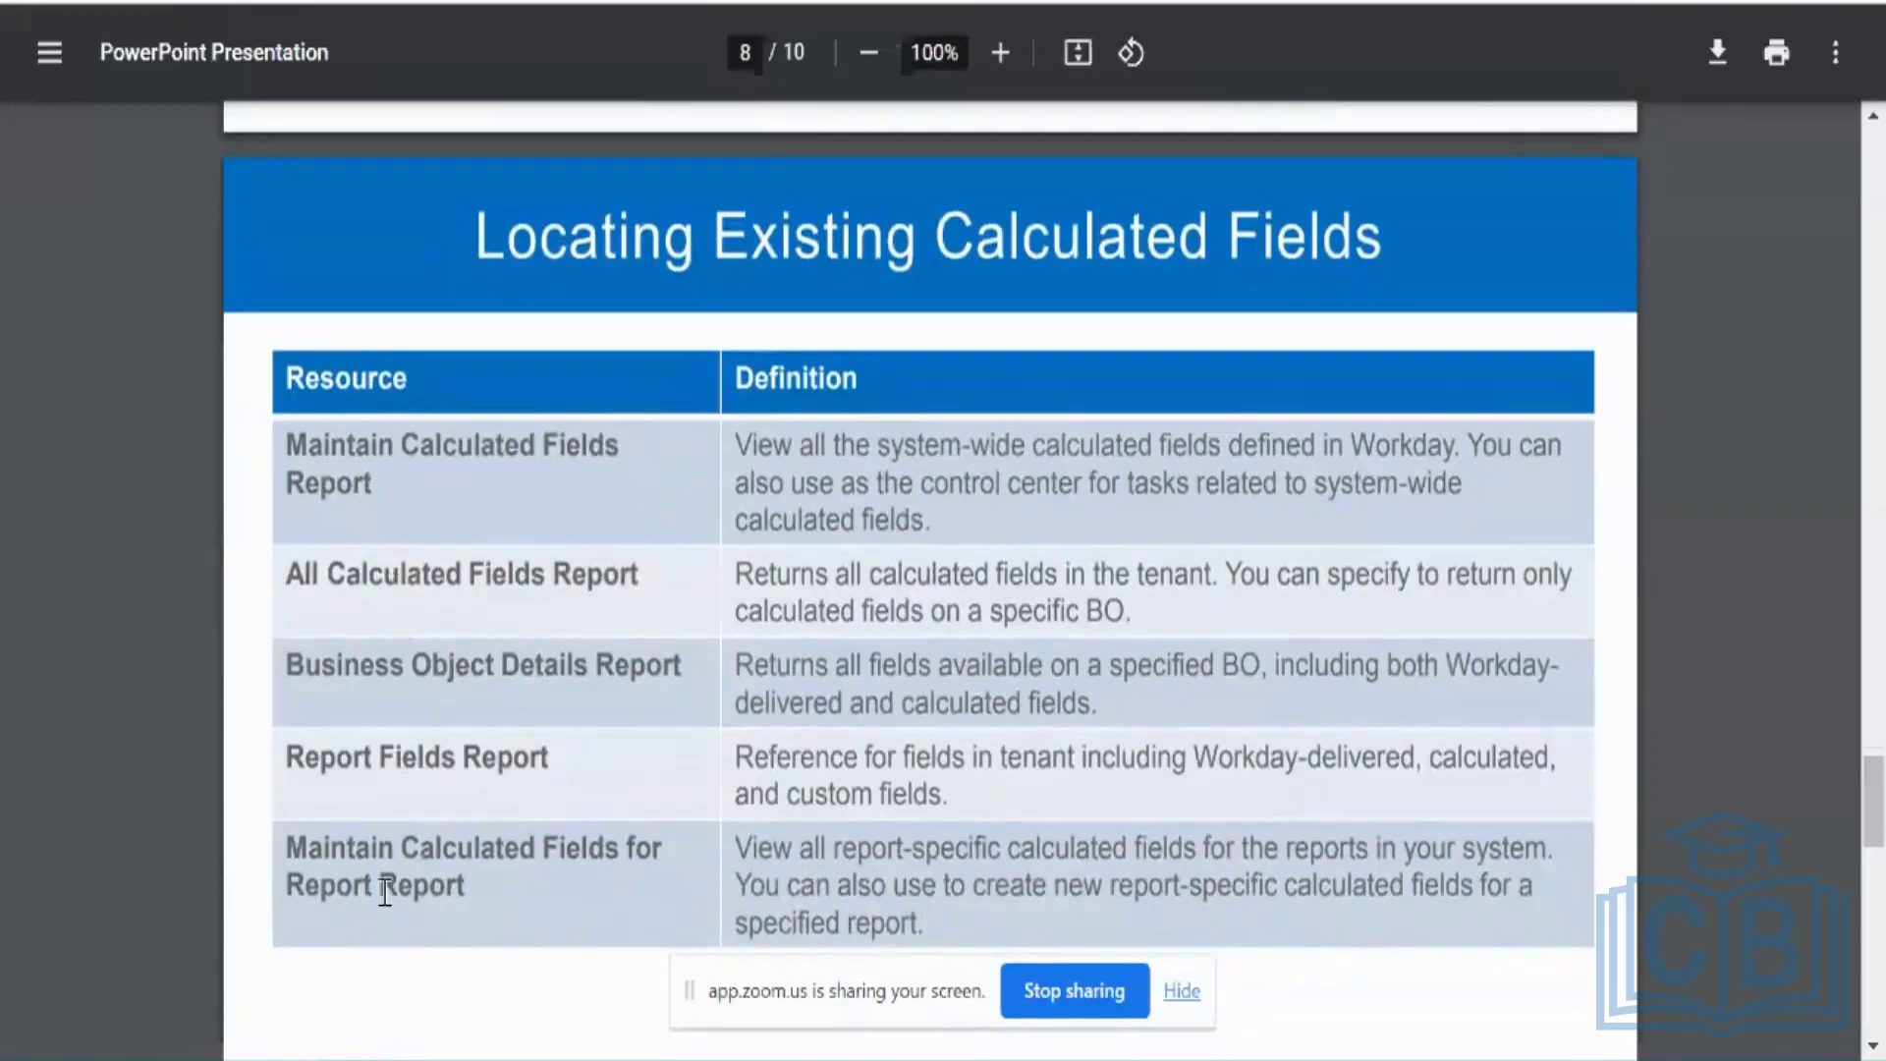
# Step: Read the Locating Existing Calculated Fields slide, highlighting the All Calculated Fields Report and Business Object Details Report resources
pyautogui.scroll(-1, 384, 890)
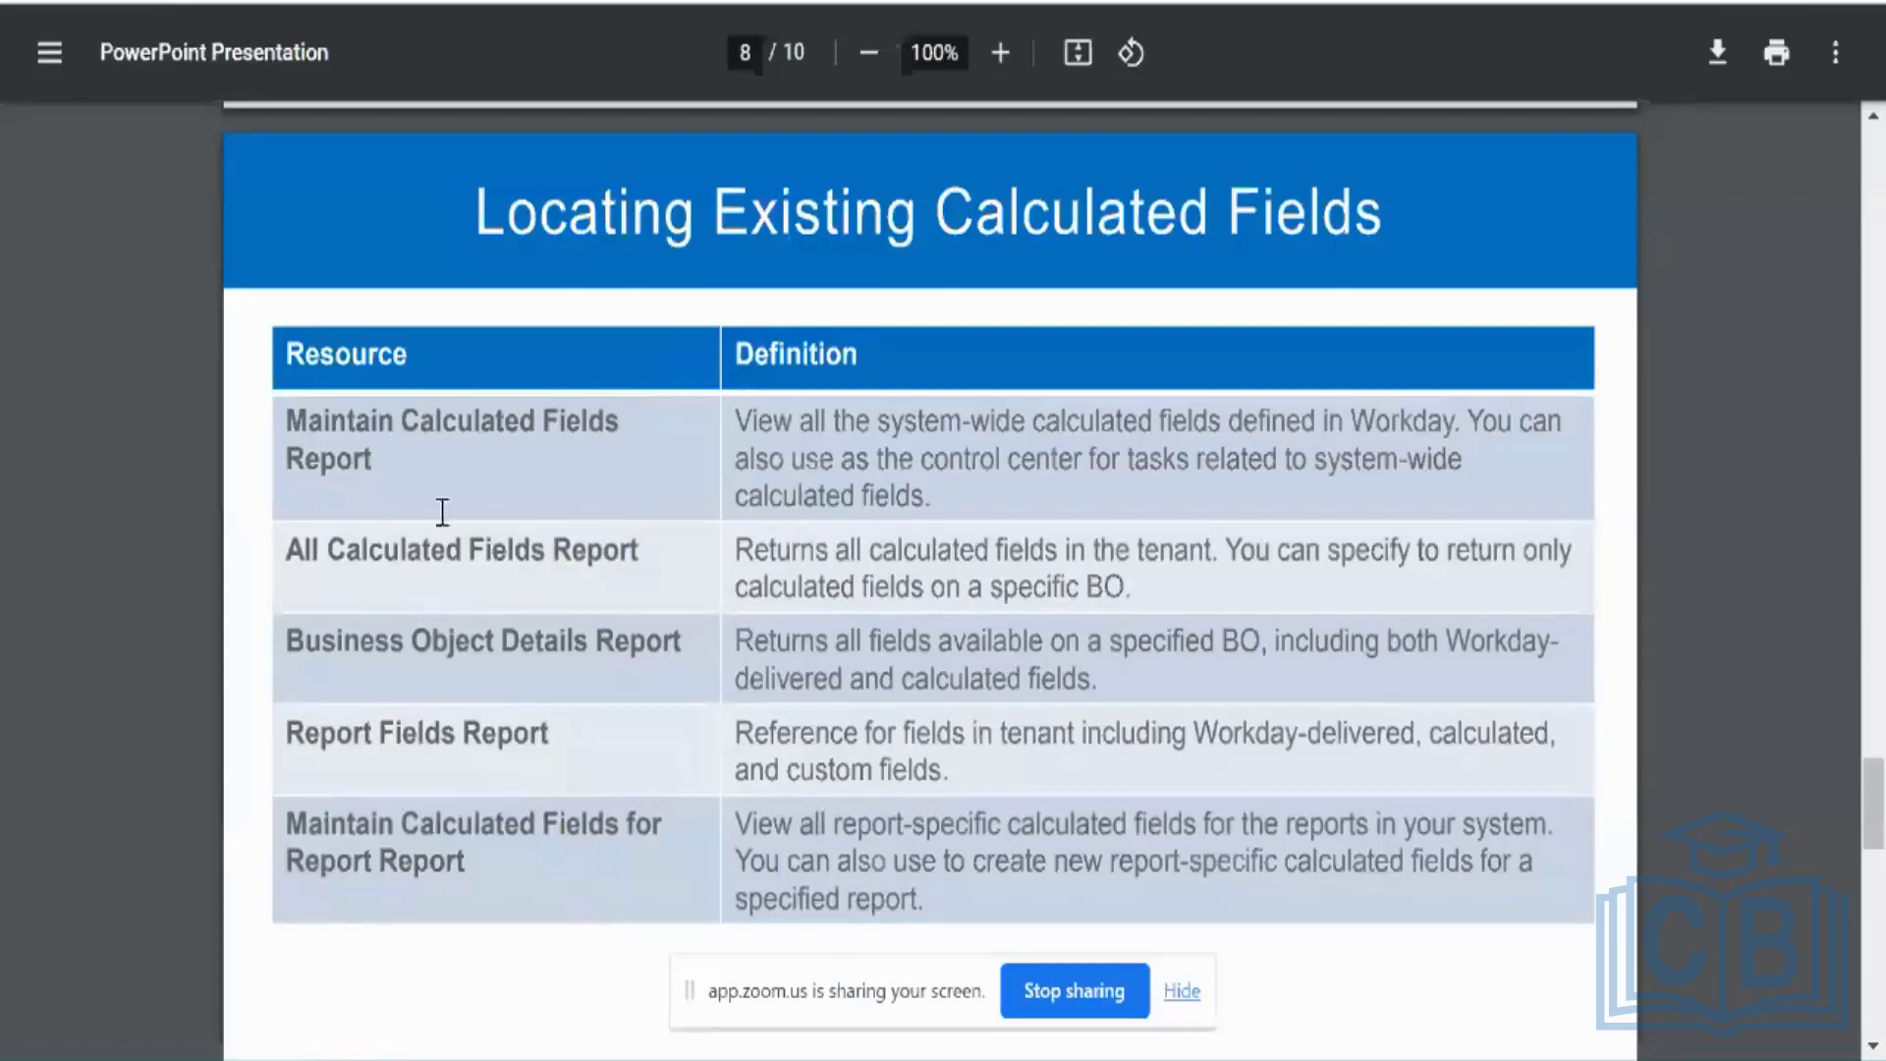
pyautogui.moveTo(289, 421); pyautogui.dragTo(433, 576)
pyautogui.click(434, 577)
pyautogui.tripleClick(466, 558)
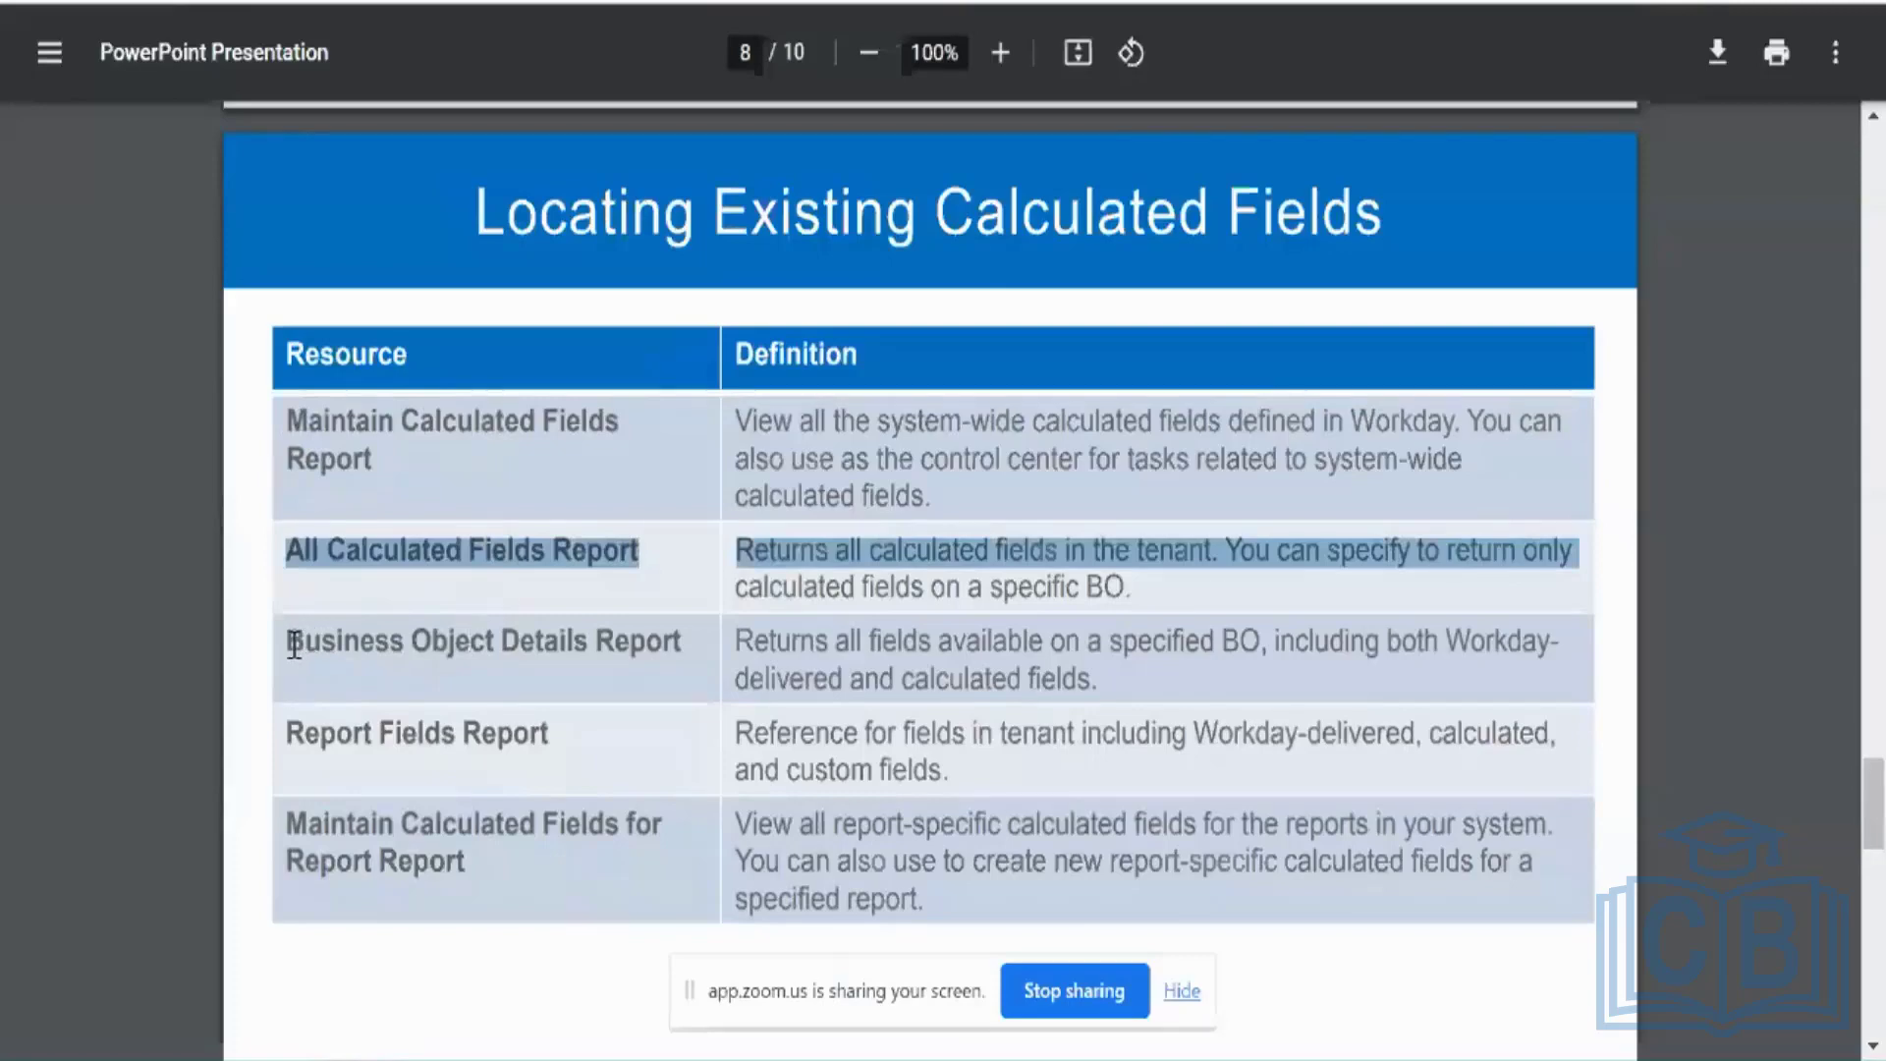
pyautogui.moveTo(293, 645); pyautogui.dragTo(686, 620)
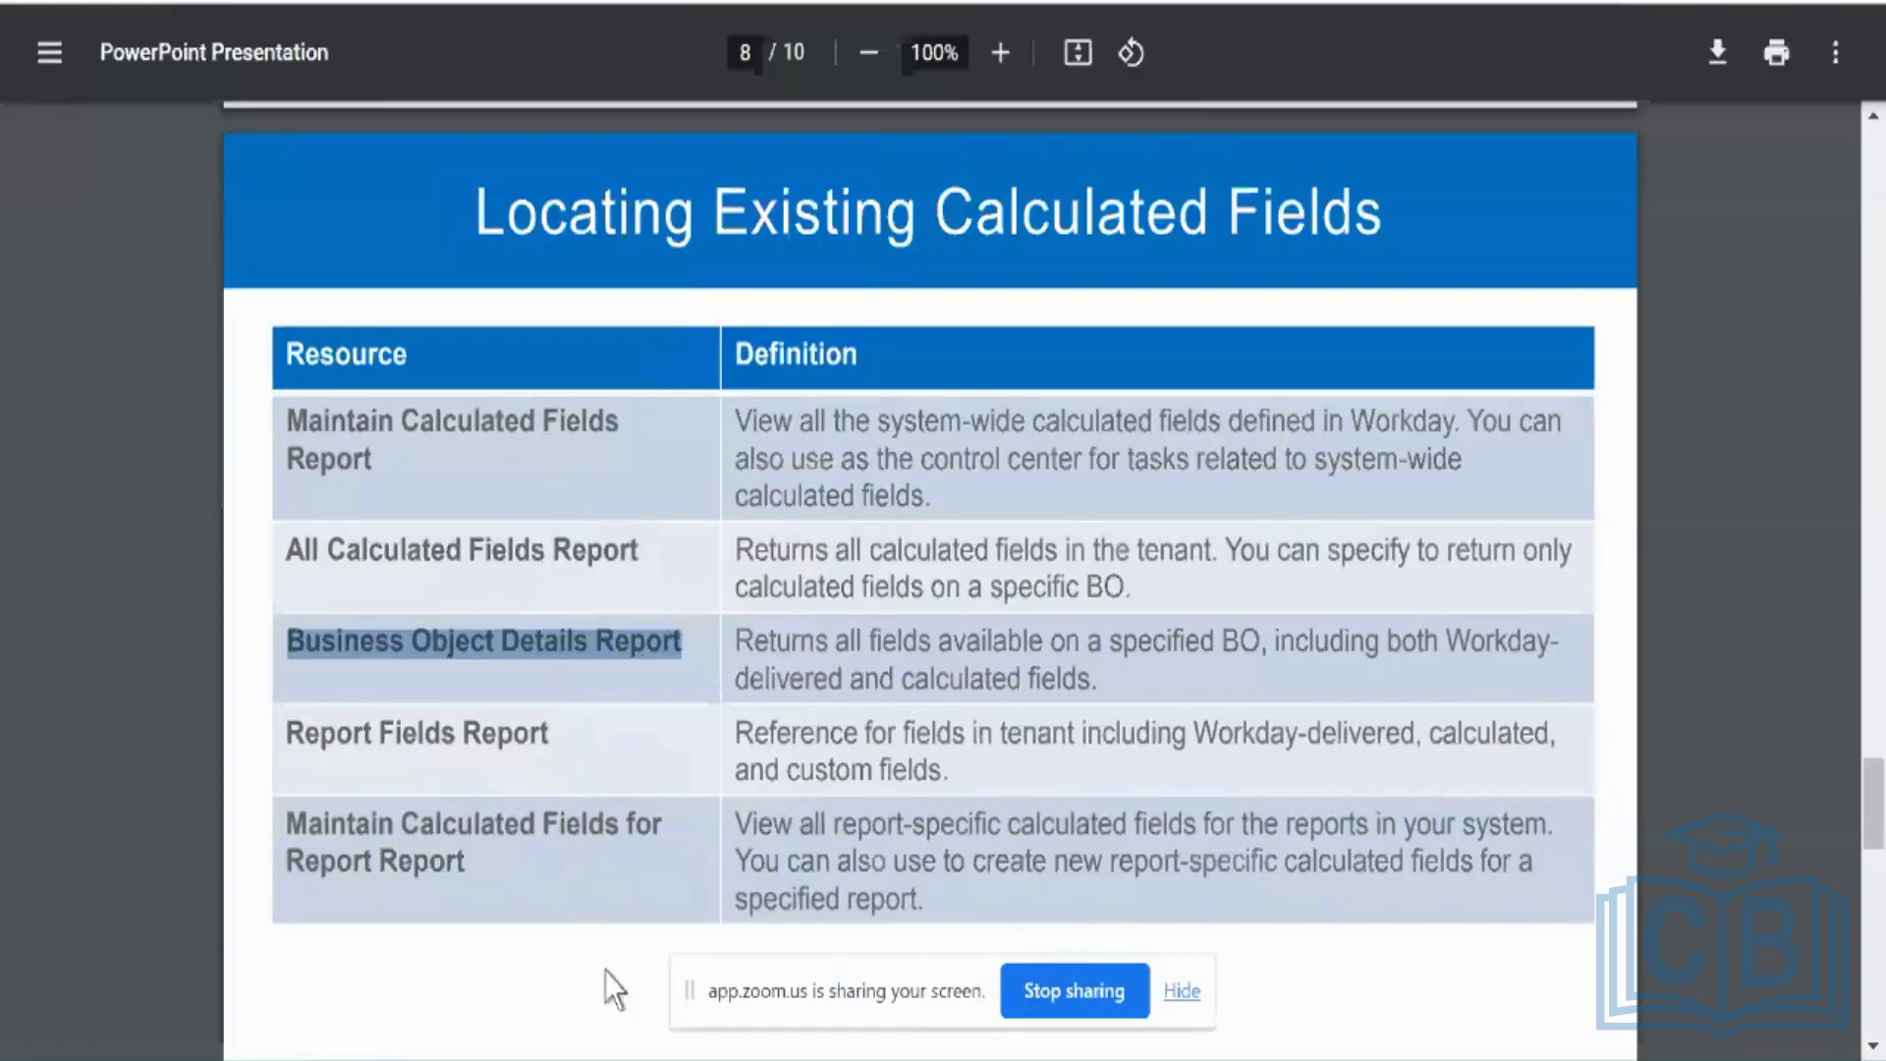
pyautogui.click(560, 495)
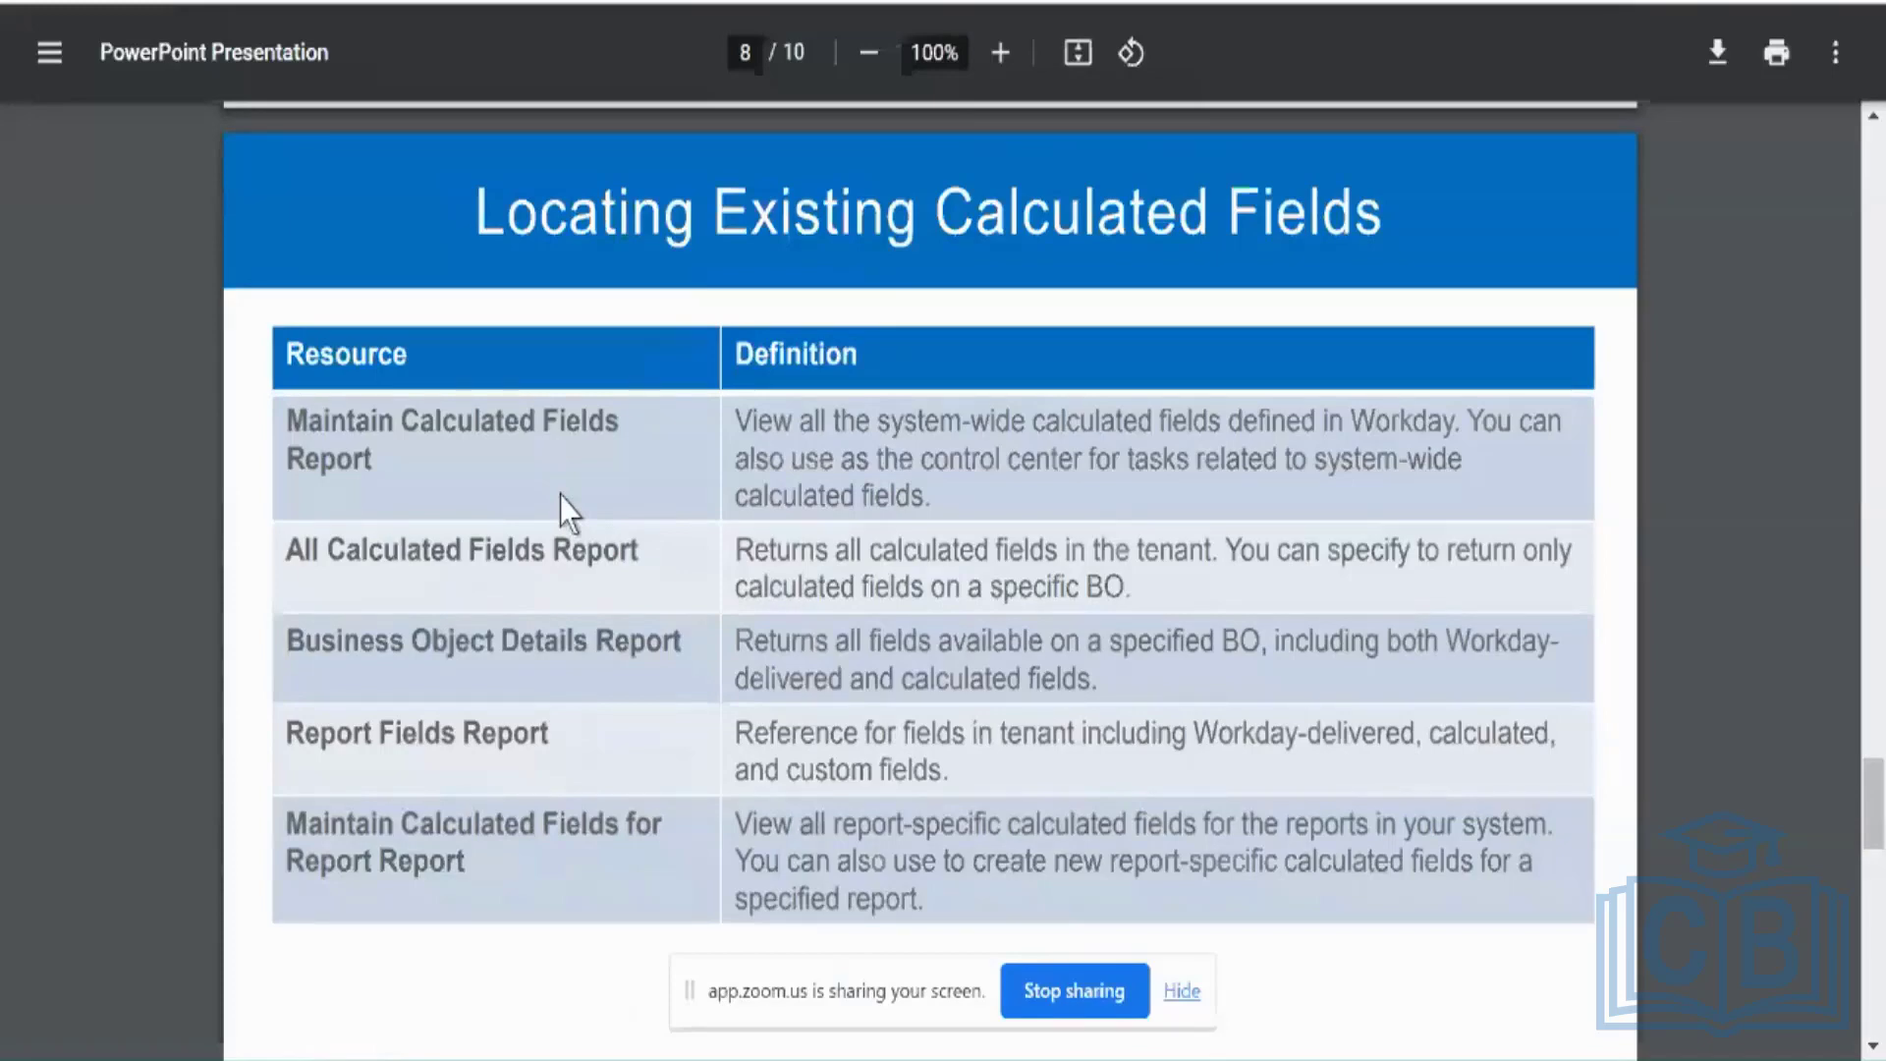
pyautogui.scroll(-1, 565, 550)
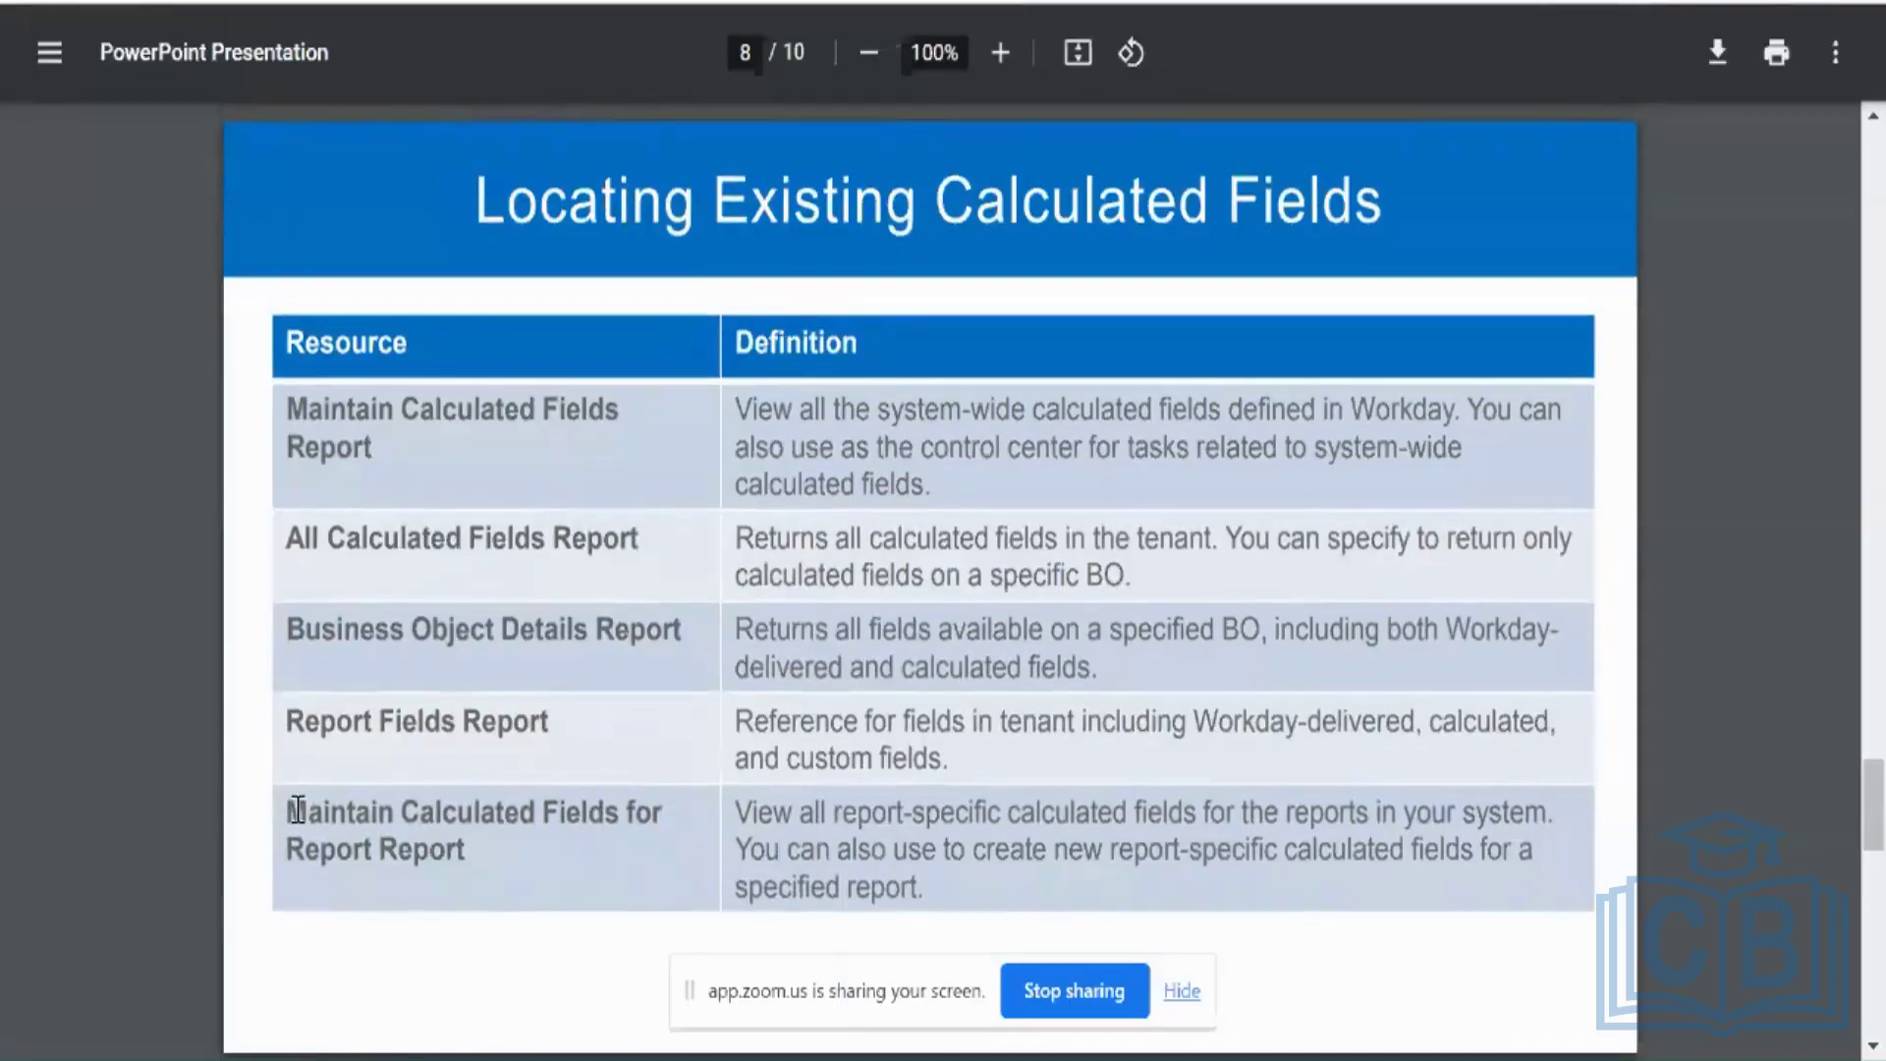
# Step: Copy the report name Maintain Calculated Fields from the final row of the slide's resource table
pyautogui.moveTo(298, 812); pyautogui.dragTo(612, 853)
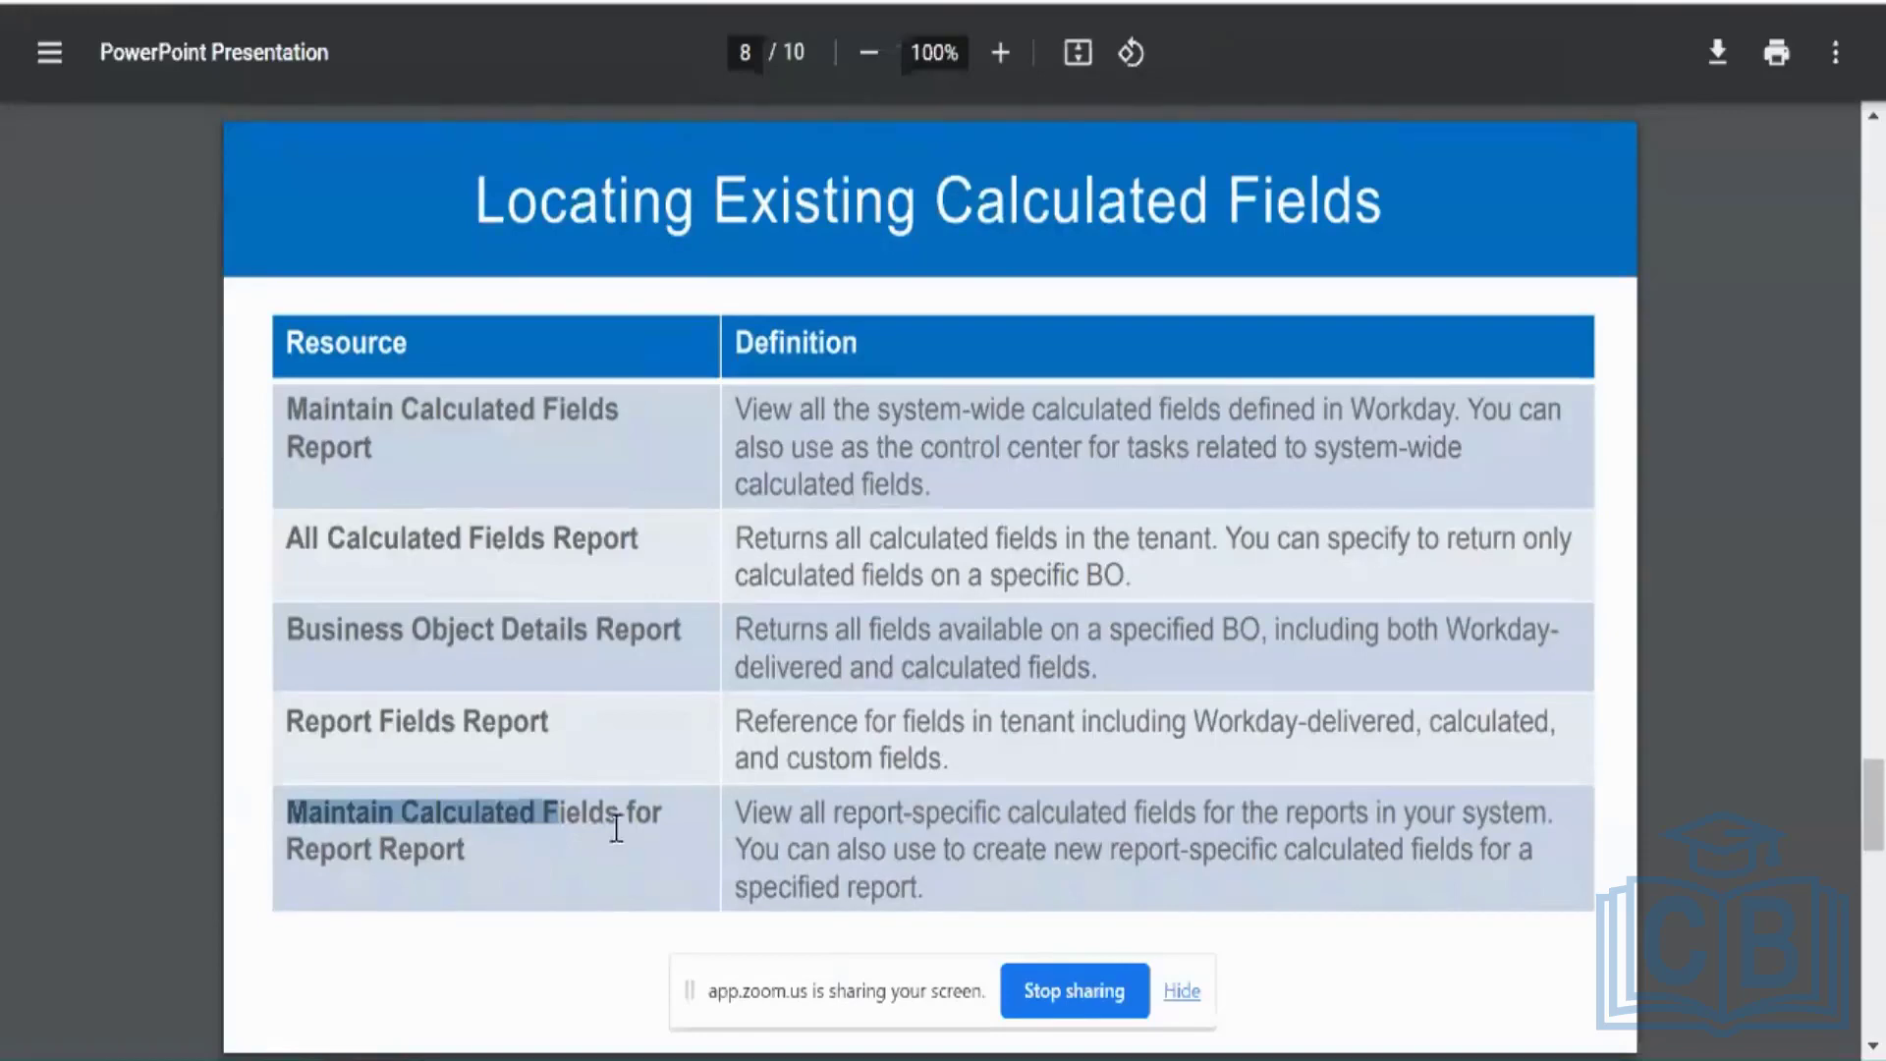
pyautogui.click(616, 829)
pyautogui.moveTo(617, 827); pyautogui.dragTo(294, 820)
pyautogui.hotkey('ctrl', 'c')
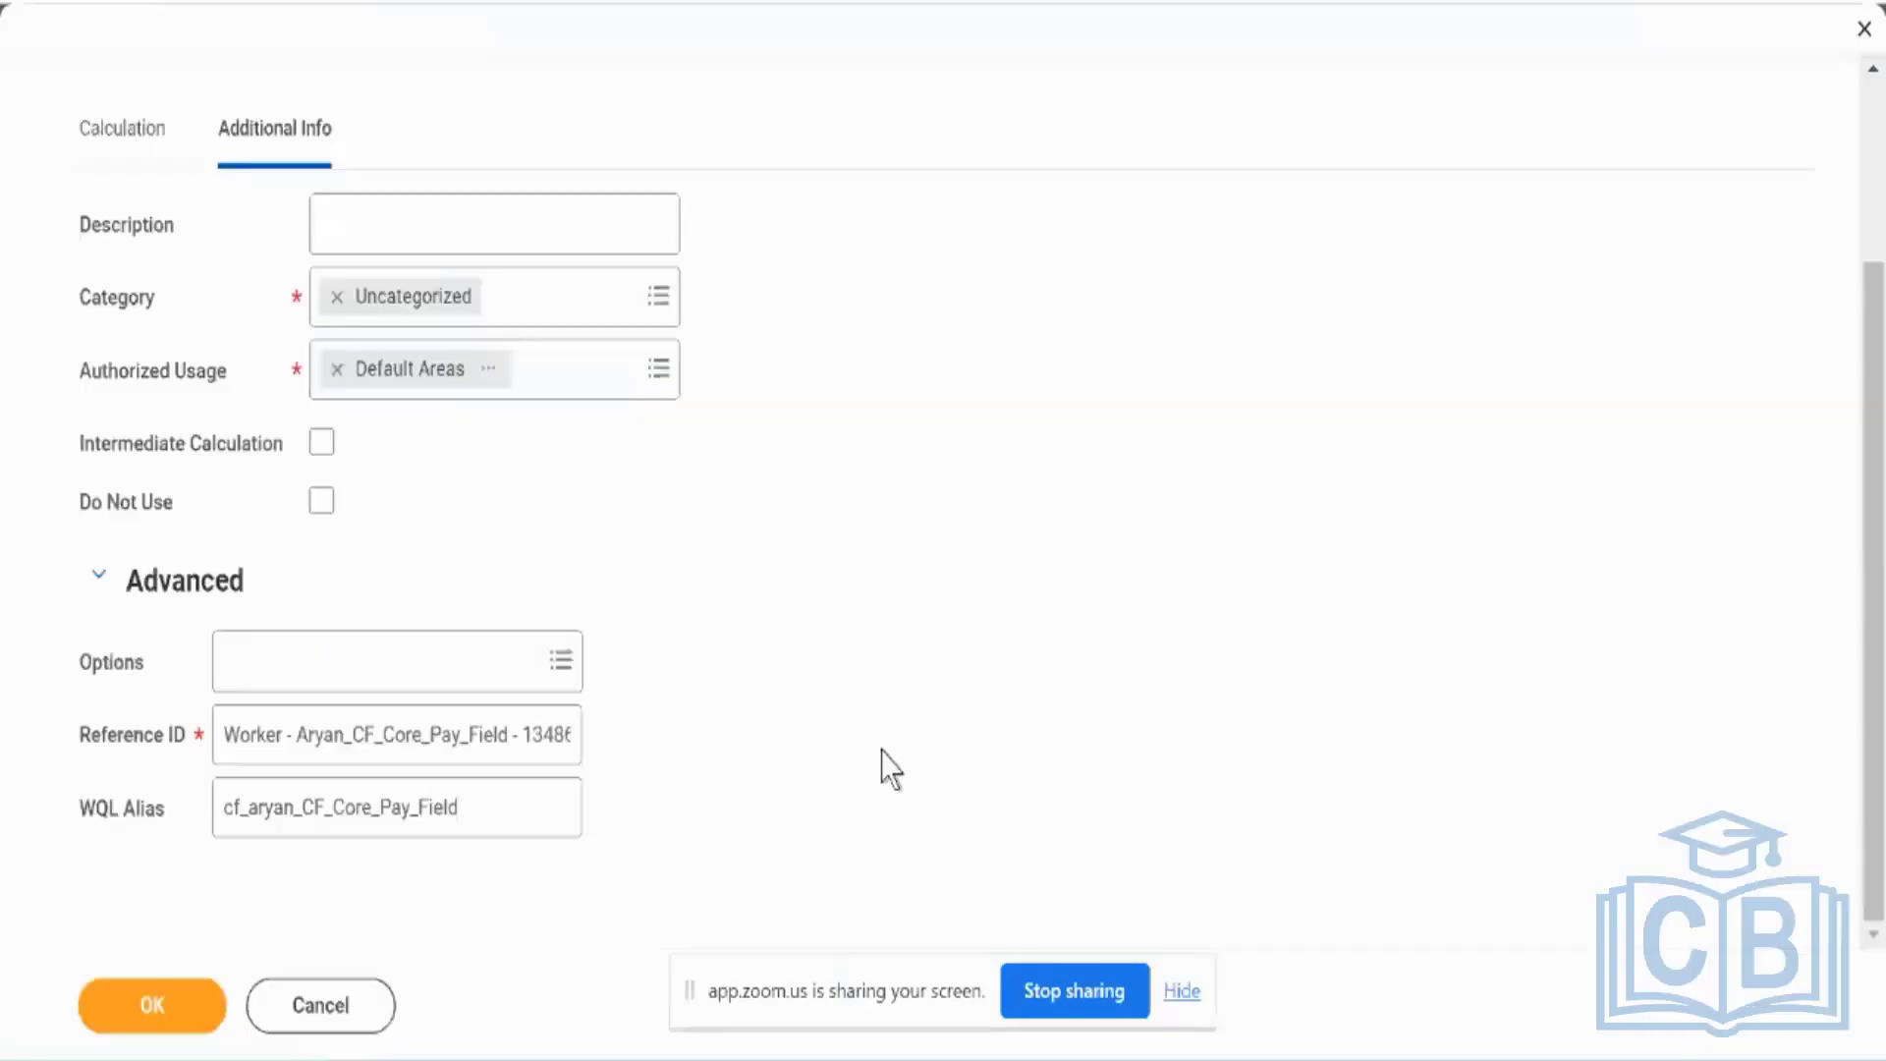
# Step: Switch to Workday, cancel the arithmetic calculated field being created and discard its changes
pyautogui.scroll(3, 880, 768)
pyautogui.click(322, 1009)
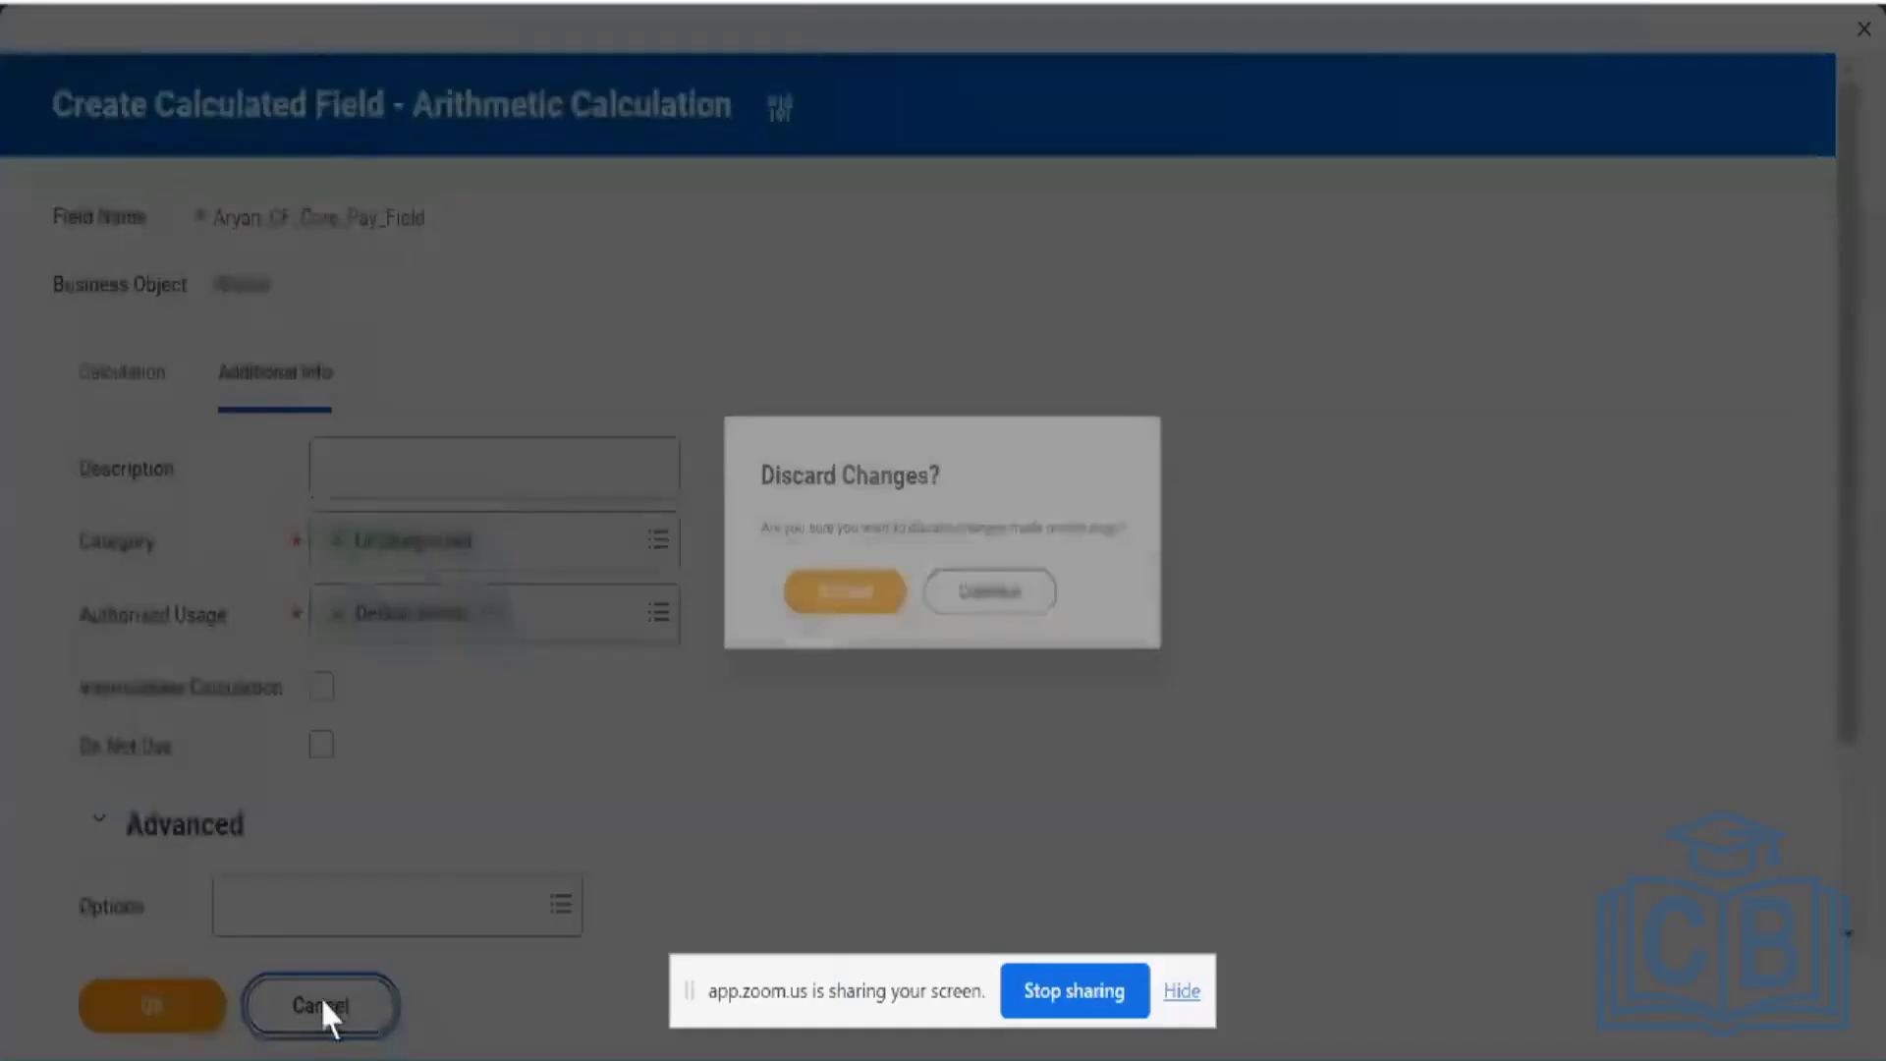
pyautogui.click(825, 603)
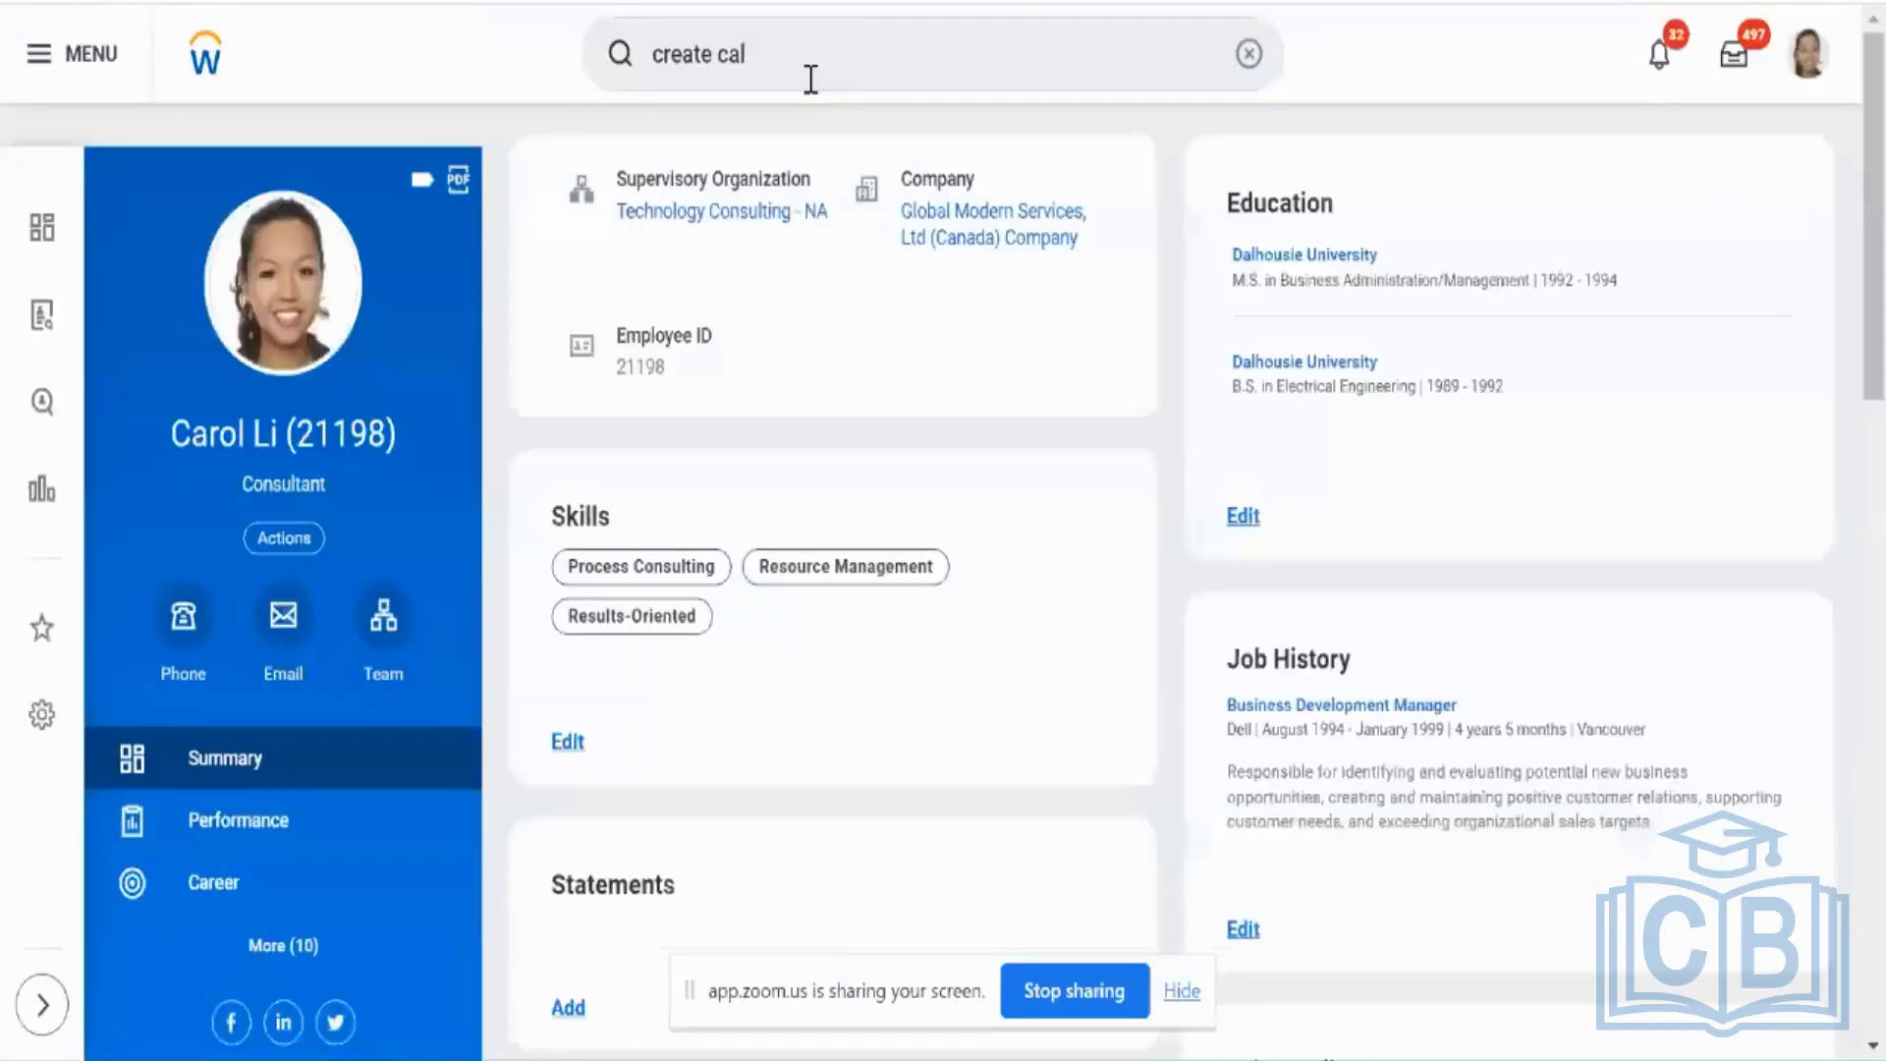
# Step: Search Workday for the copied name Maintain Calculated Fields and open the Maintain Calculated Fields report
pyautogui.click(810, 79)
pyautogui.hotkey('ctrl', 'a')
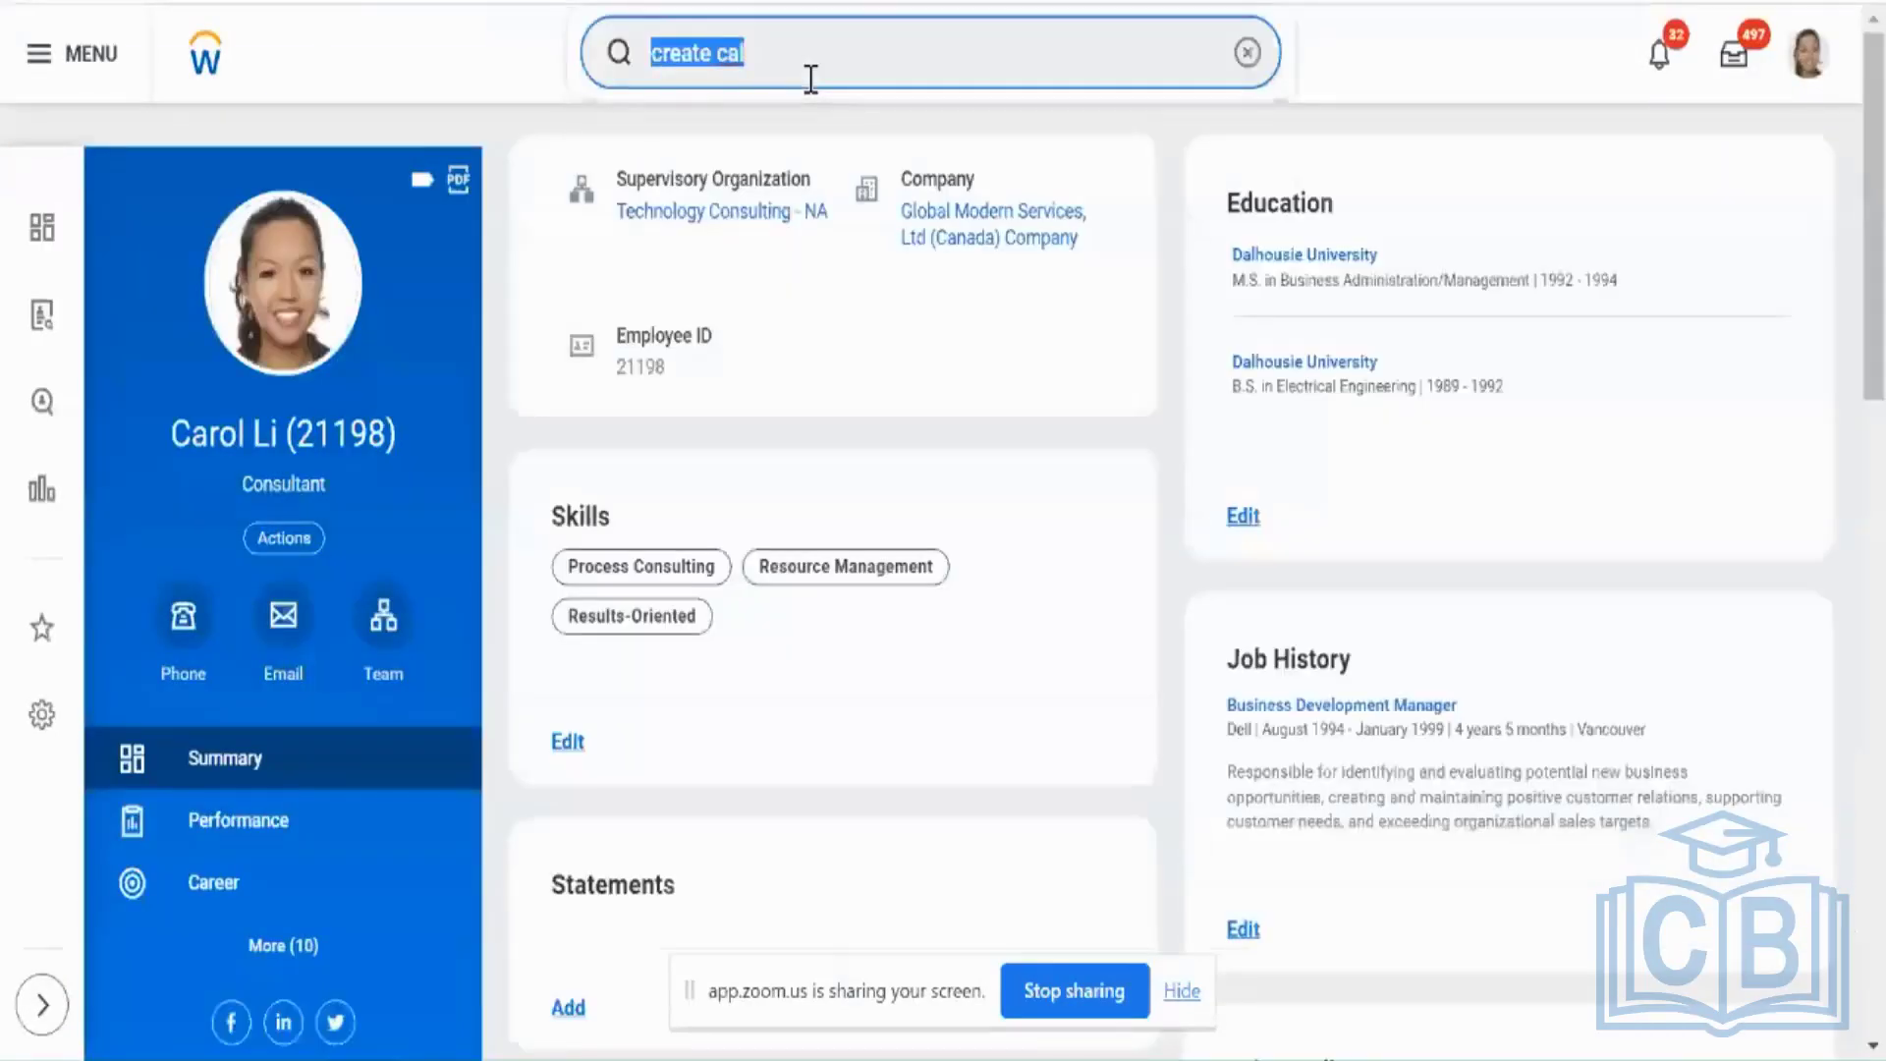
pyautogui.hotkey('ctrl', 'v')
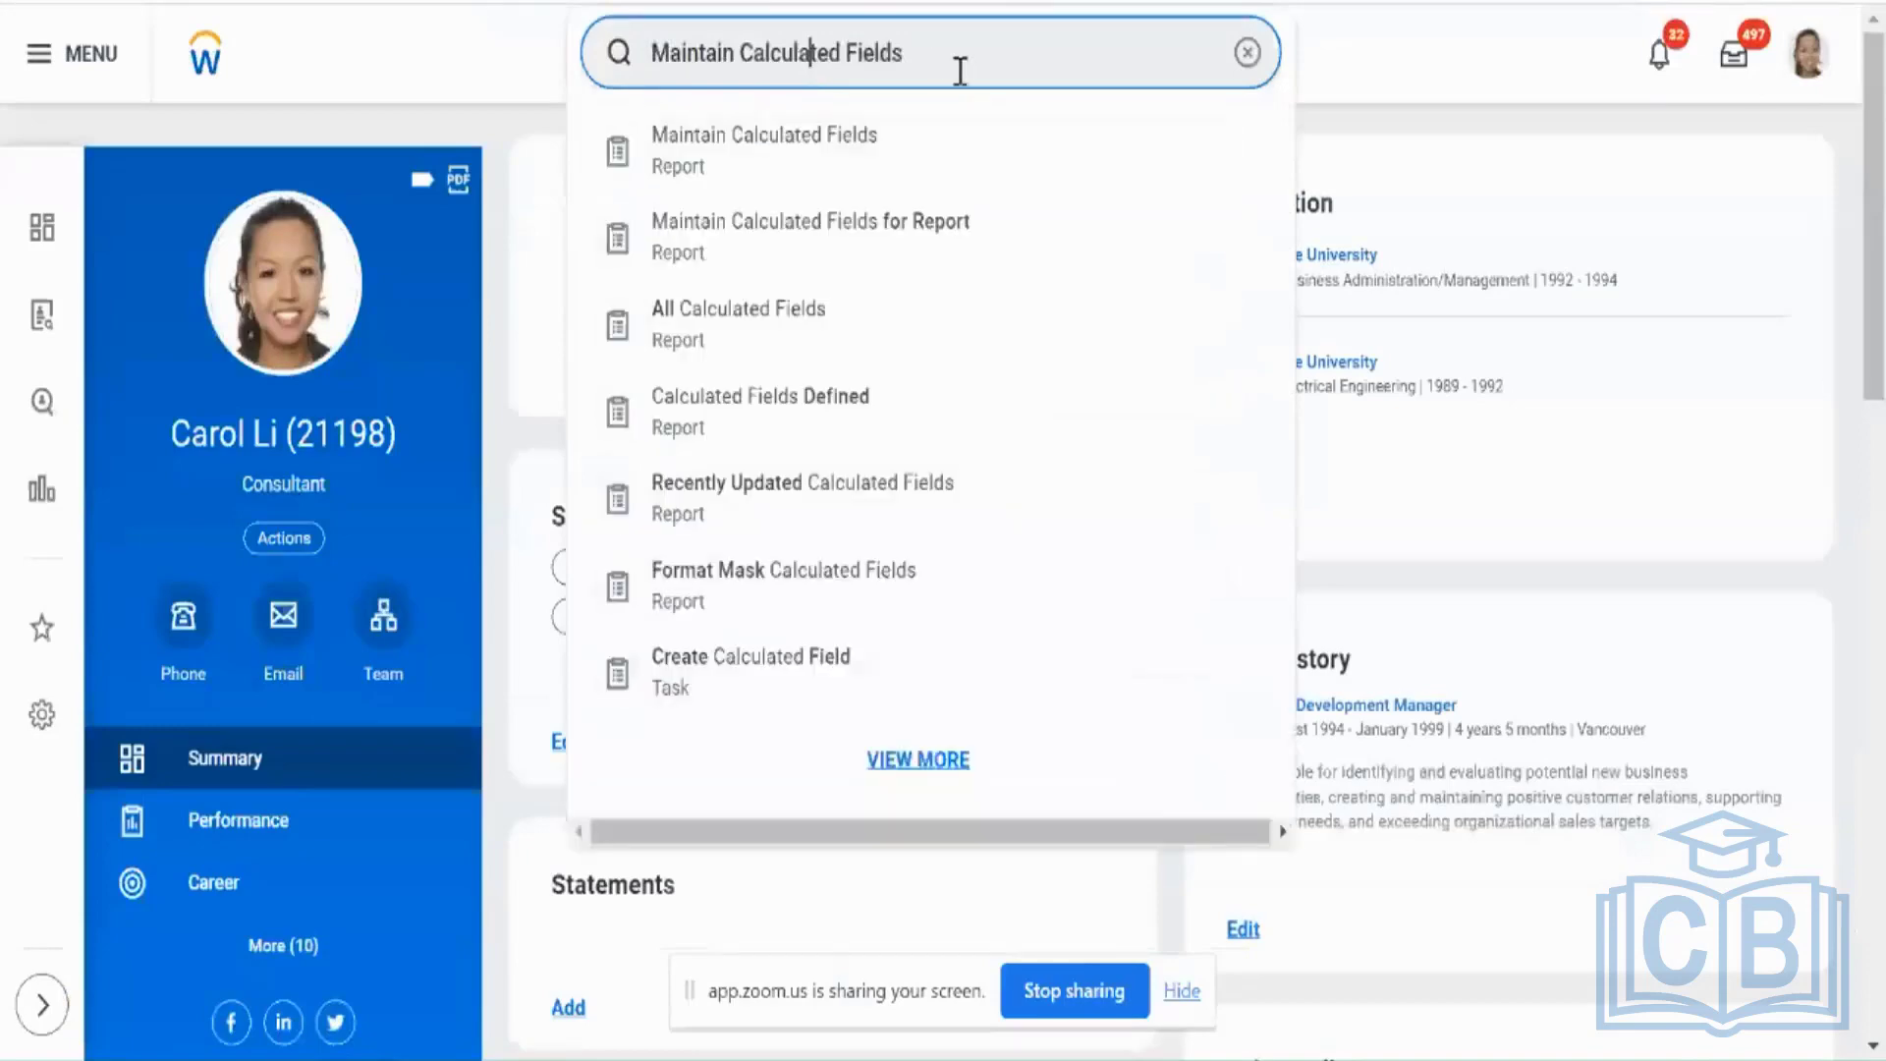
pyautogui.click(837, 150)
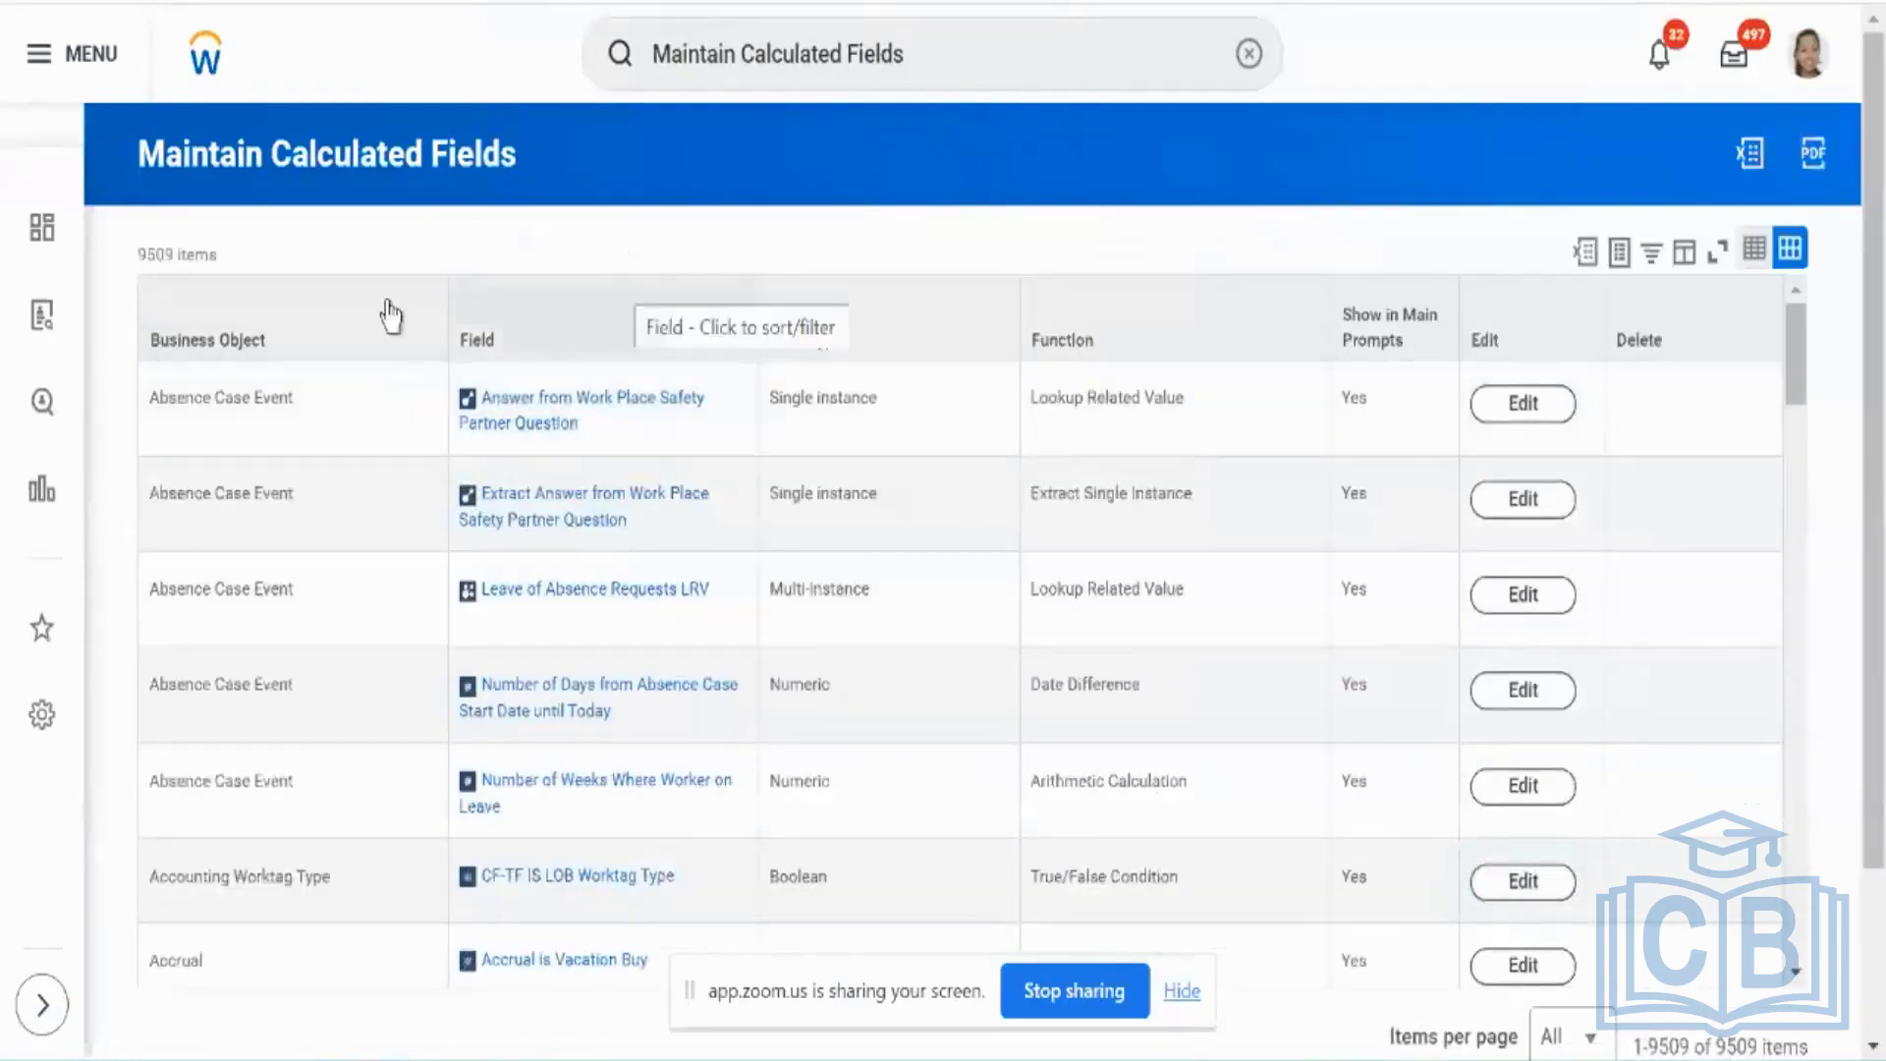
# Step: Try to filter the report to business objects that contain "worker"
pyautogui.click(363, 322)
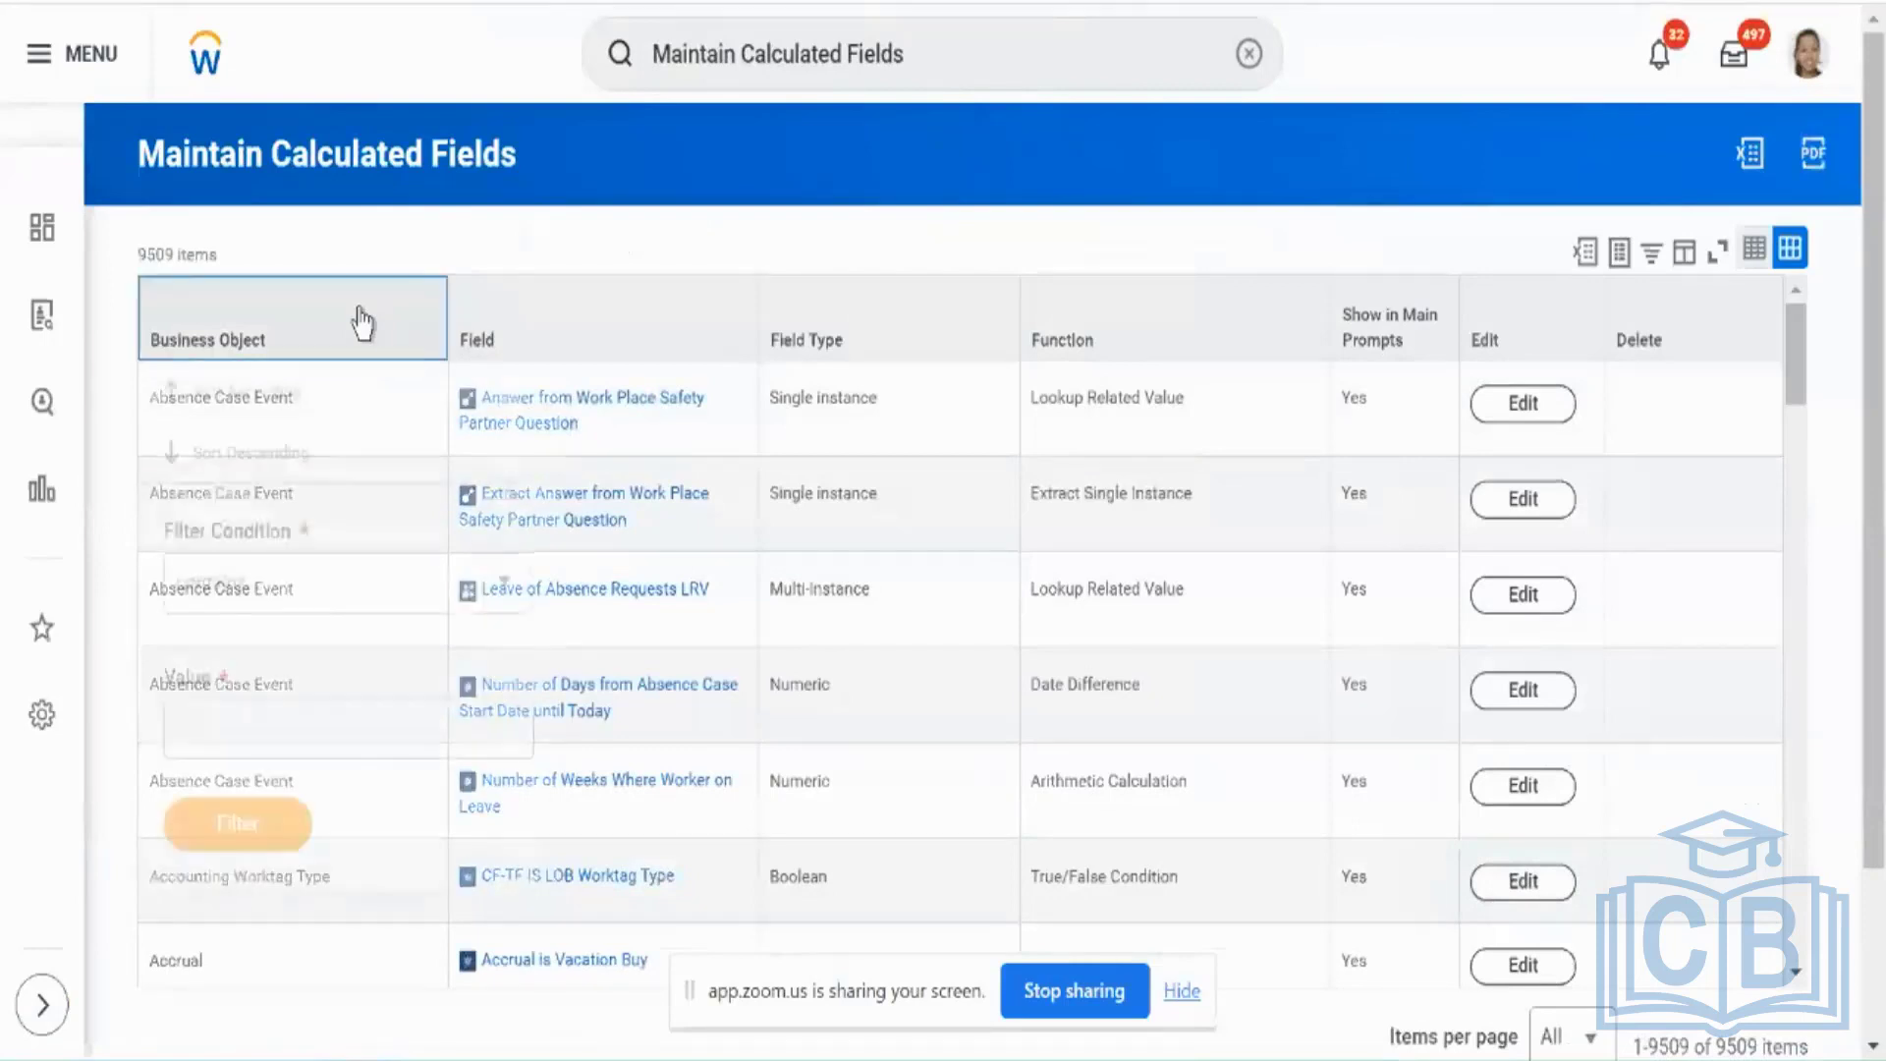
pyautogui.click(331, 725)
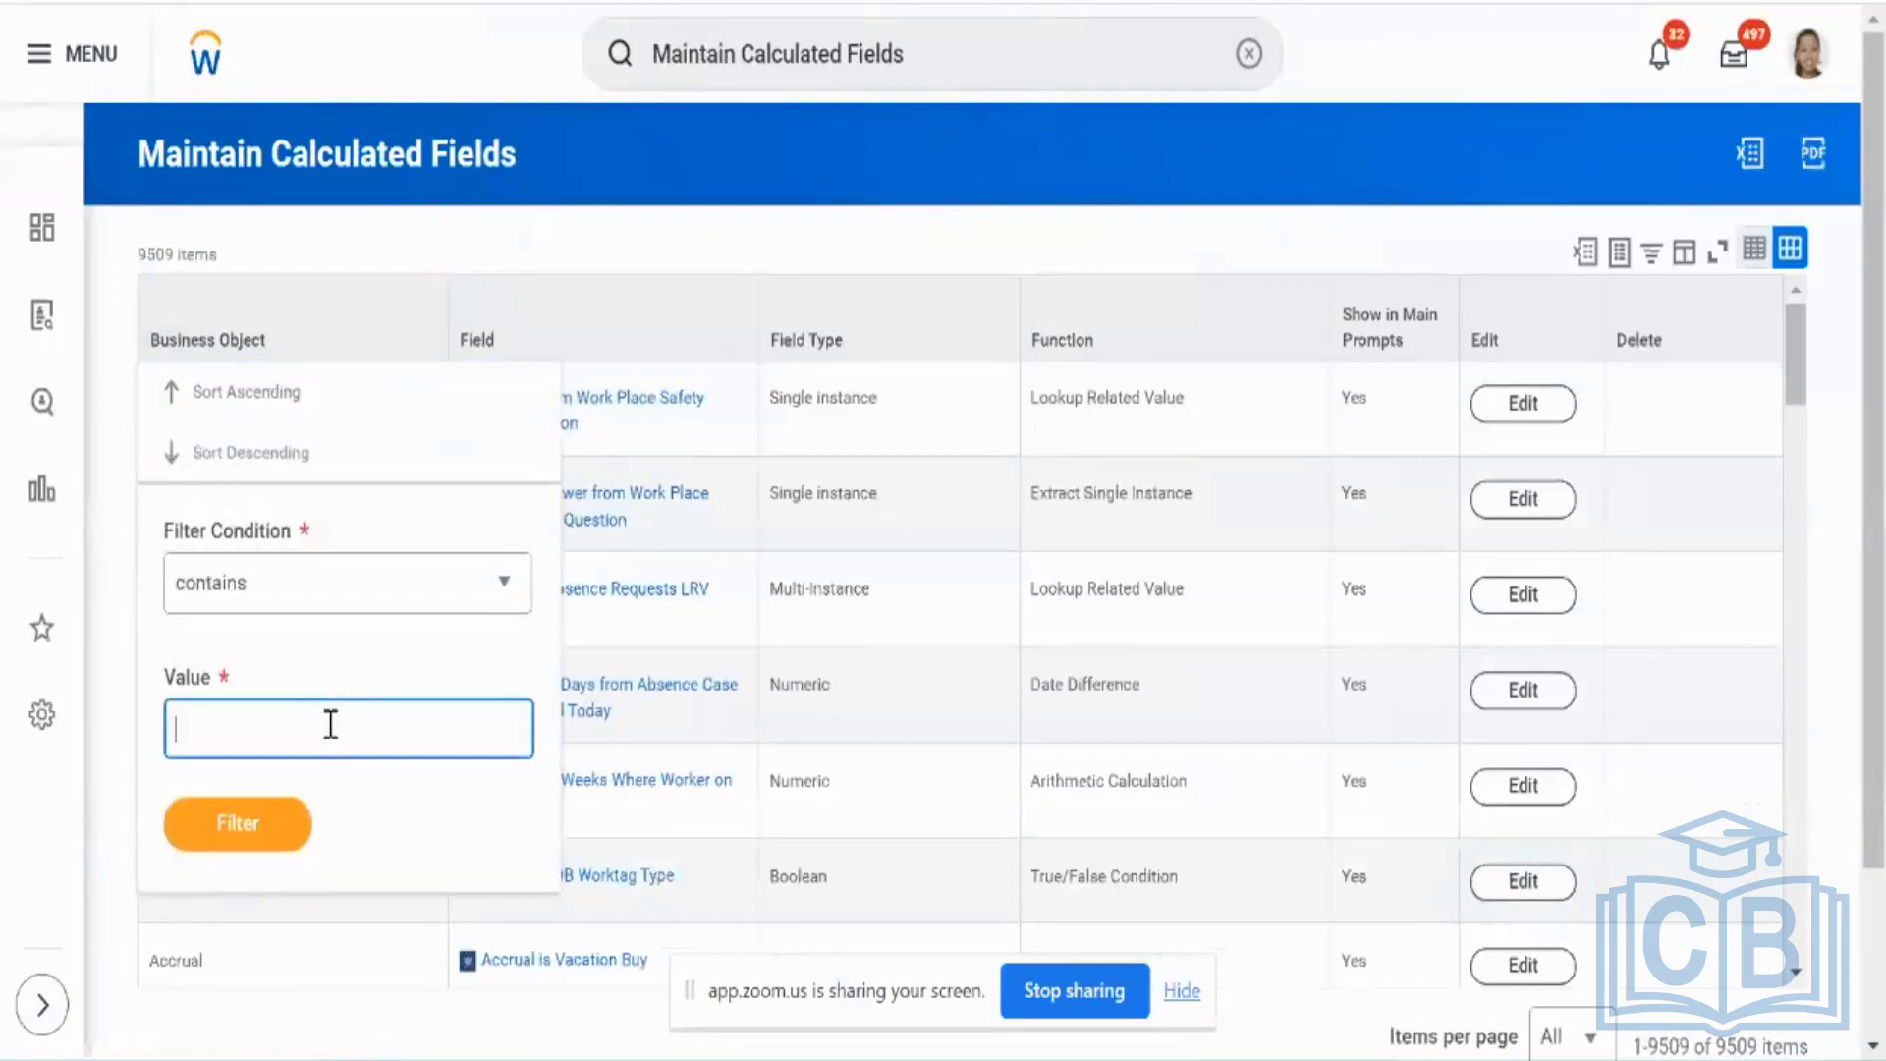
pyautogui.write('worker')
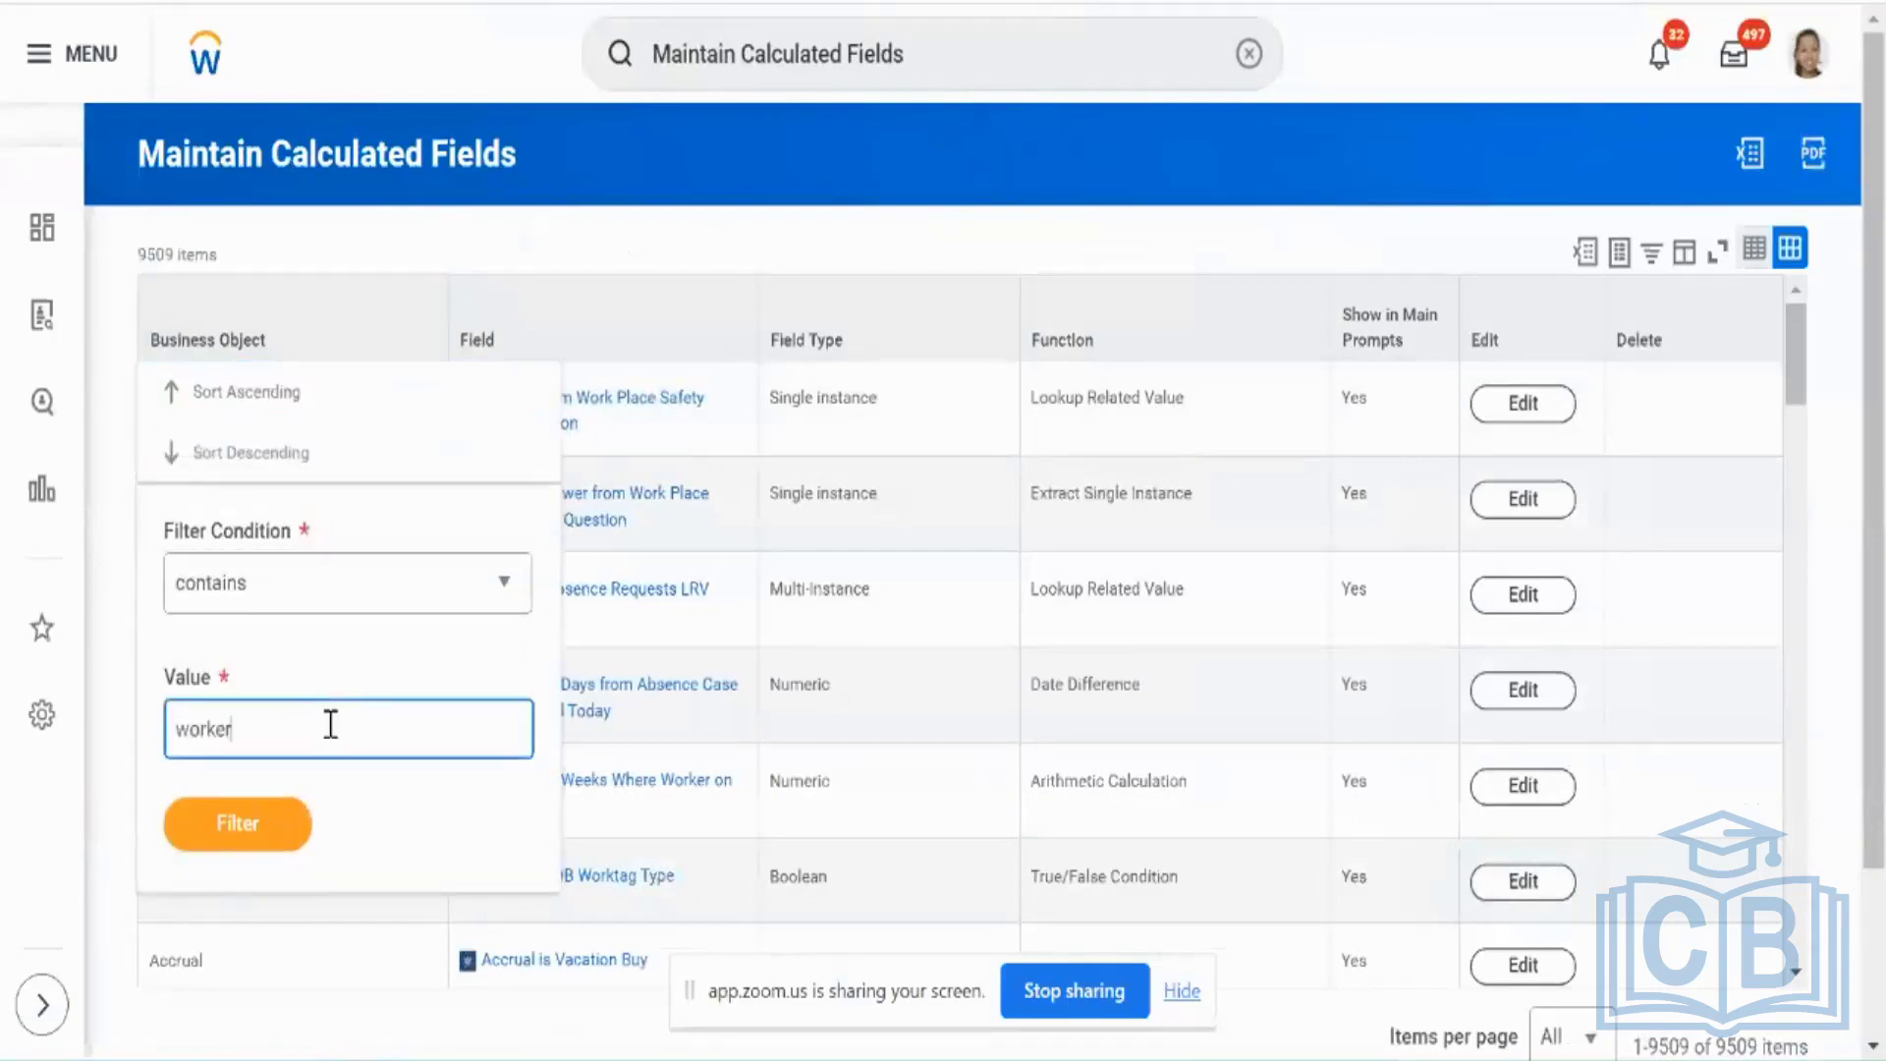
pyautogui.click(262, 831)
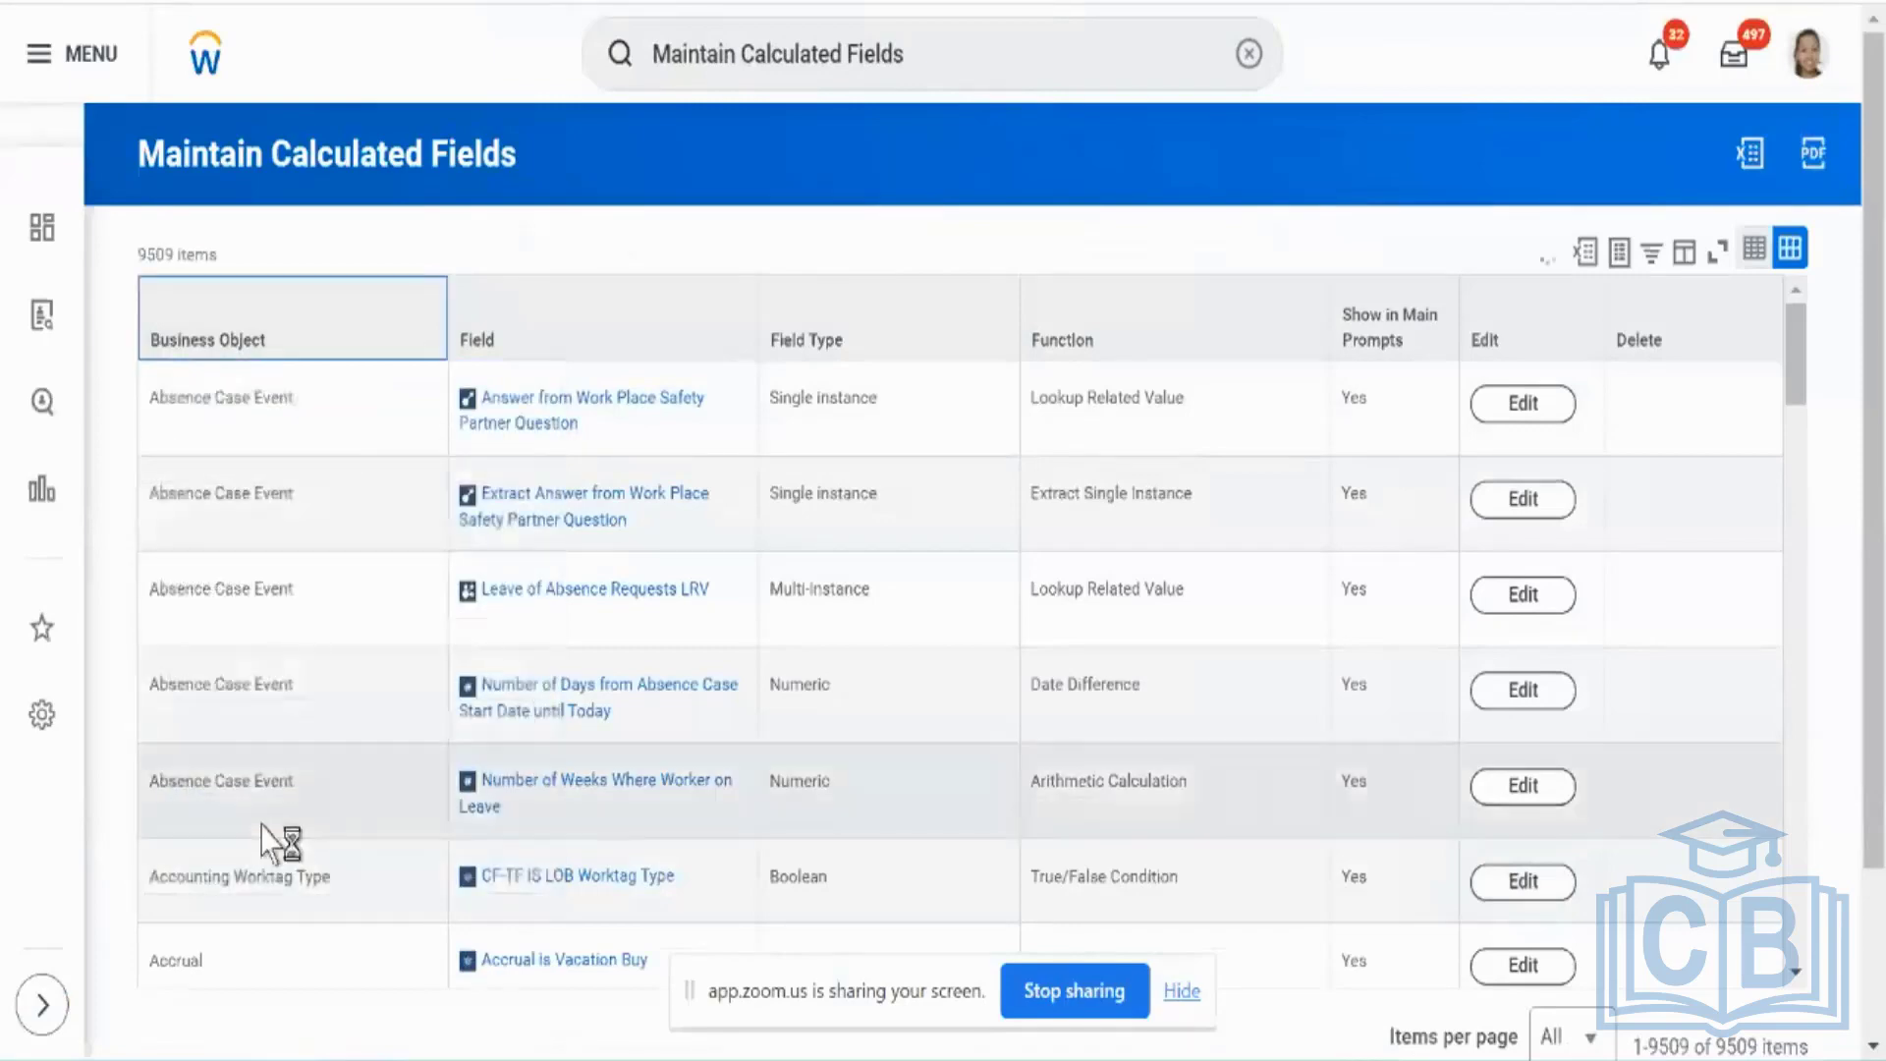
pyautogui.scroll(-2, 247, 17)
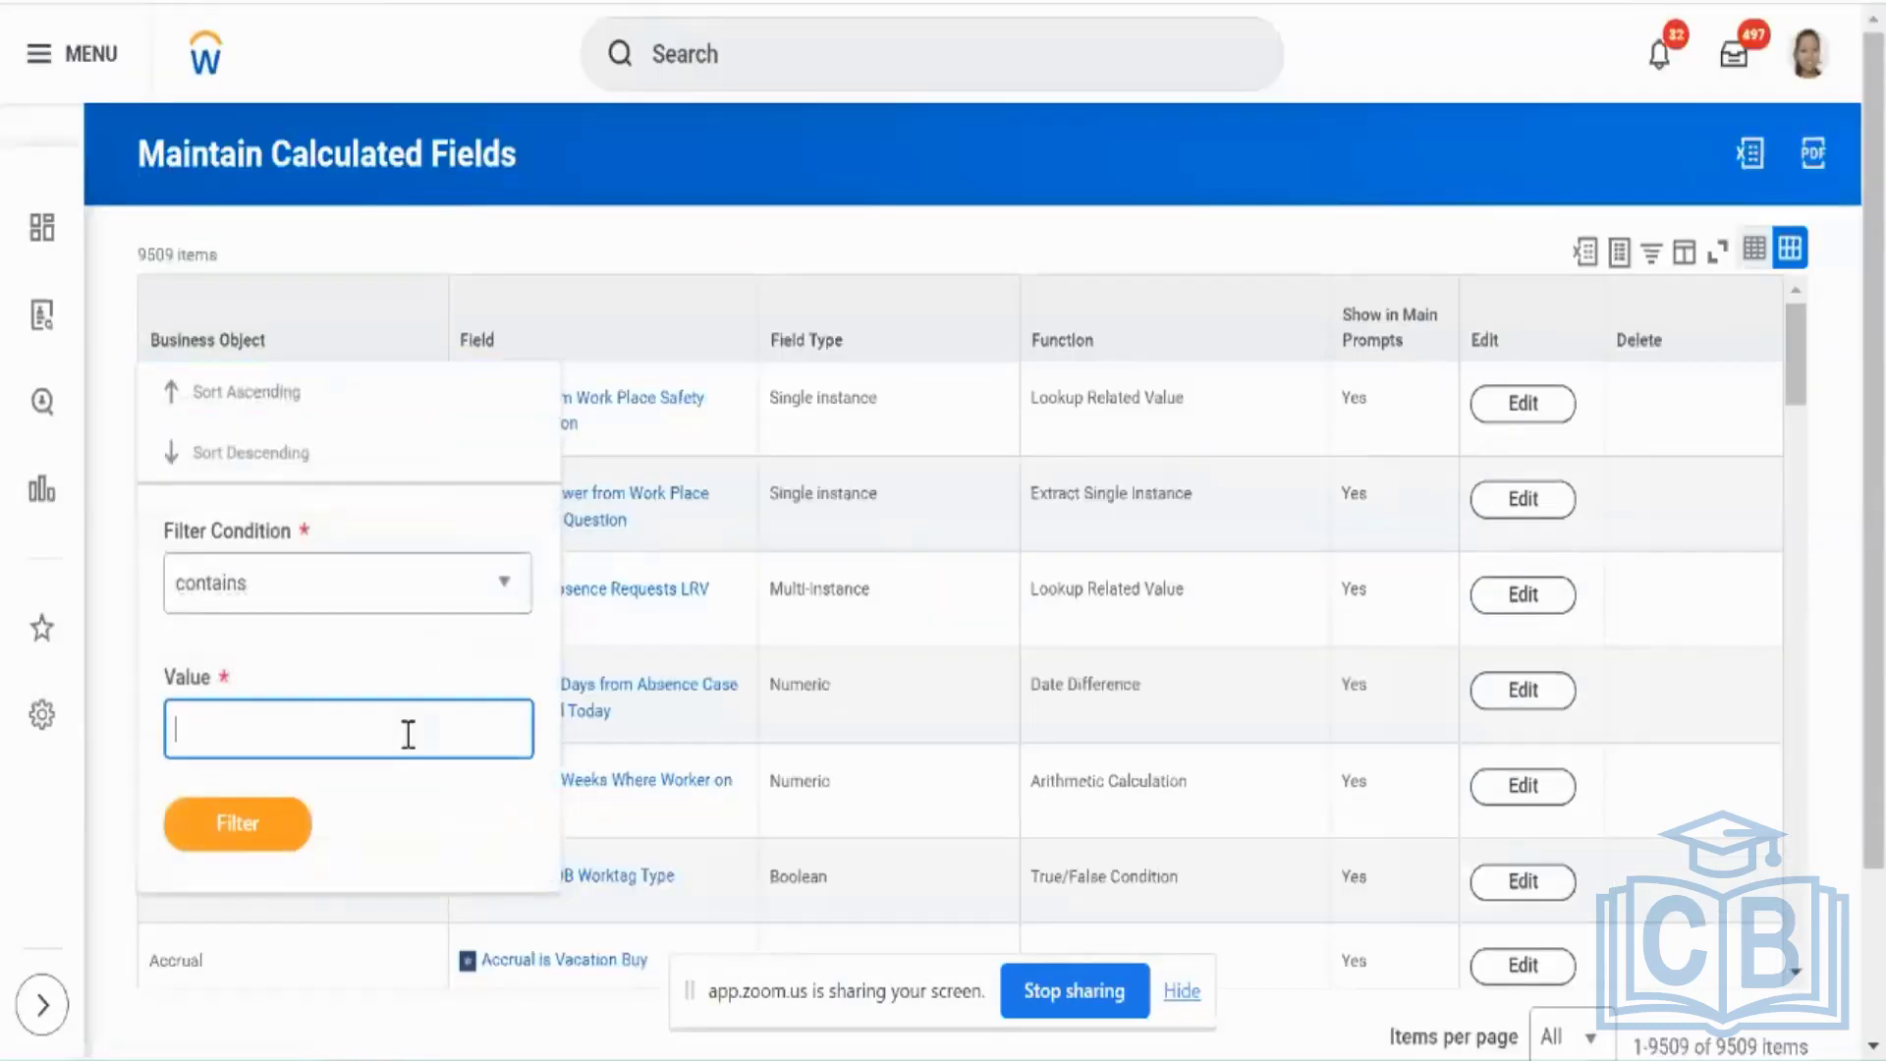
# Step: Apply the Business Object filter contains "worker" to the Maintain Calculated Fields report and view the filtered rows
pyautogui.write('worker')
pyautogui.click(282, 822)
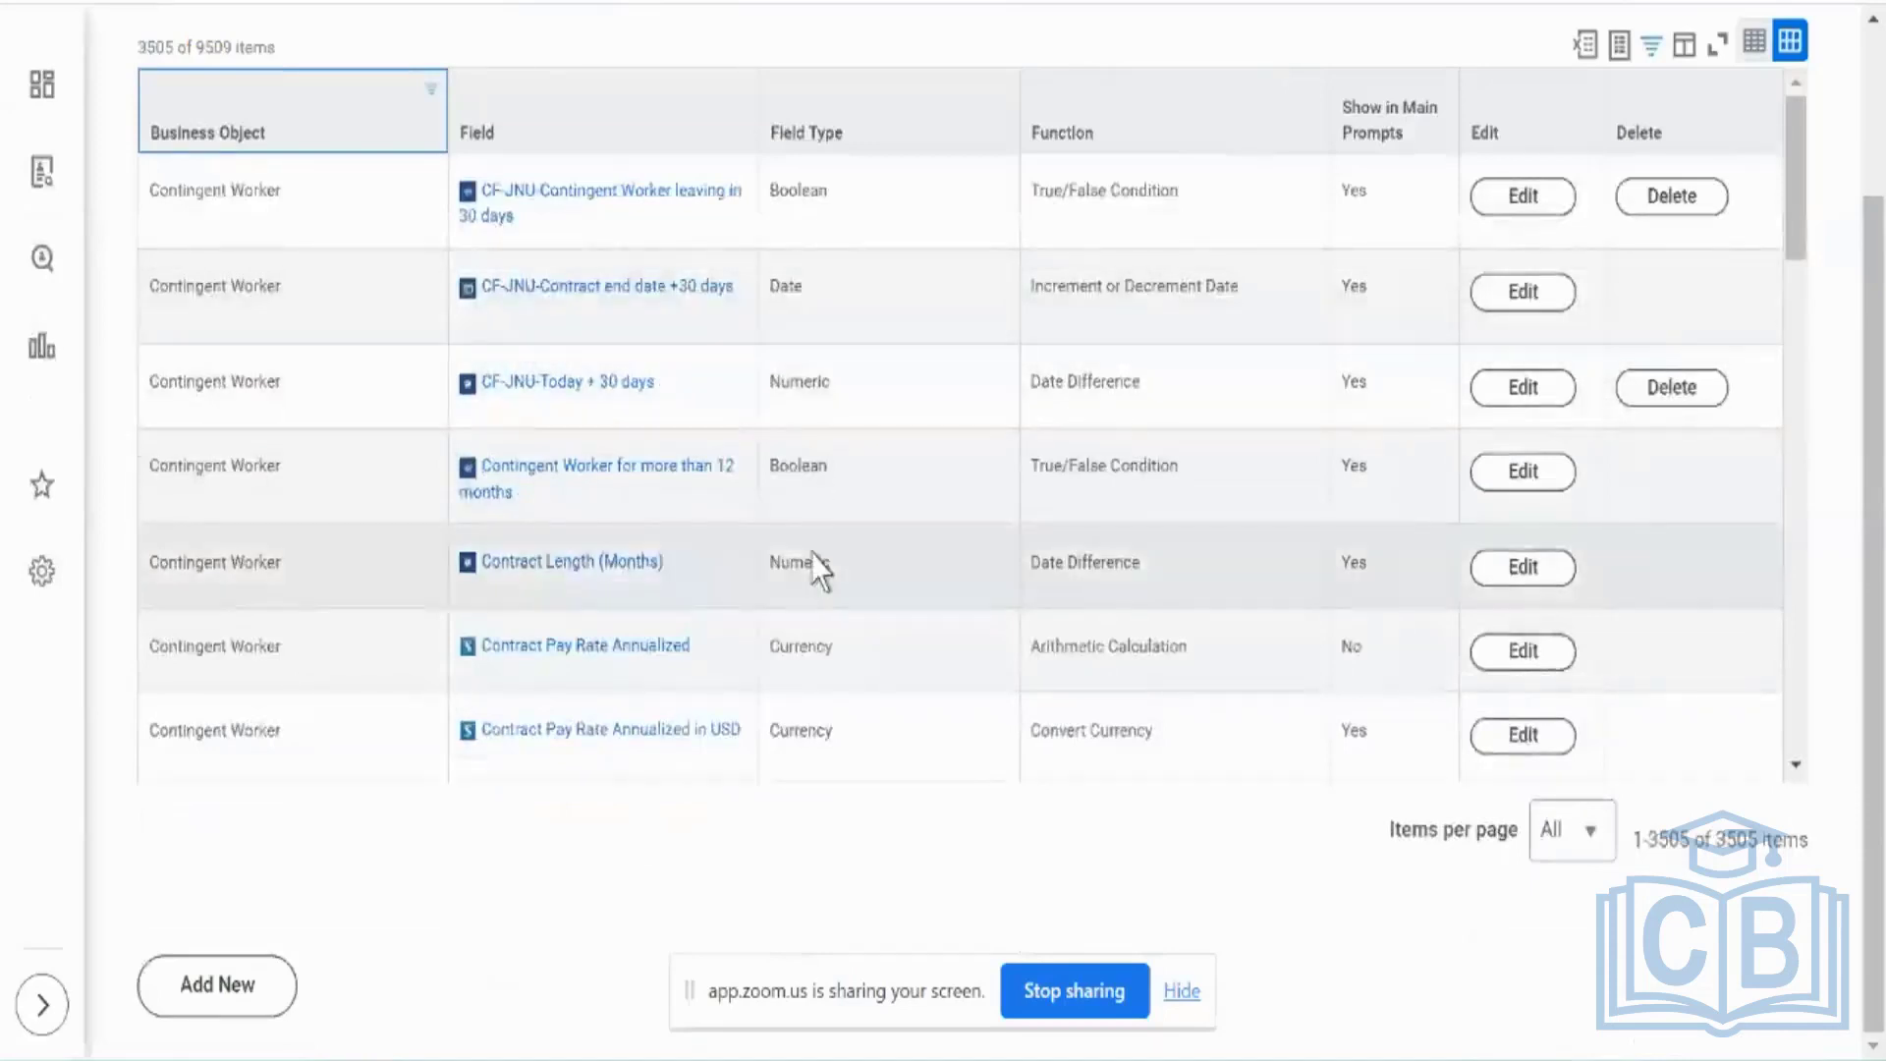
pyautogui.scroll(1, 820, 570)
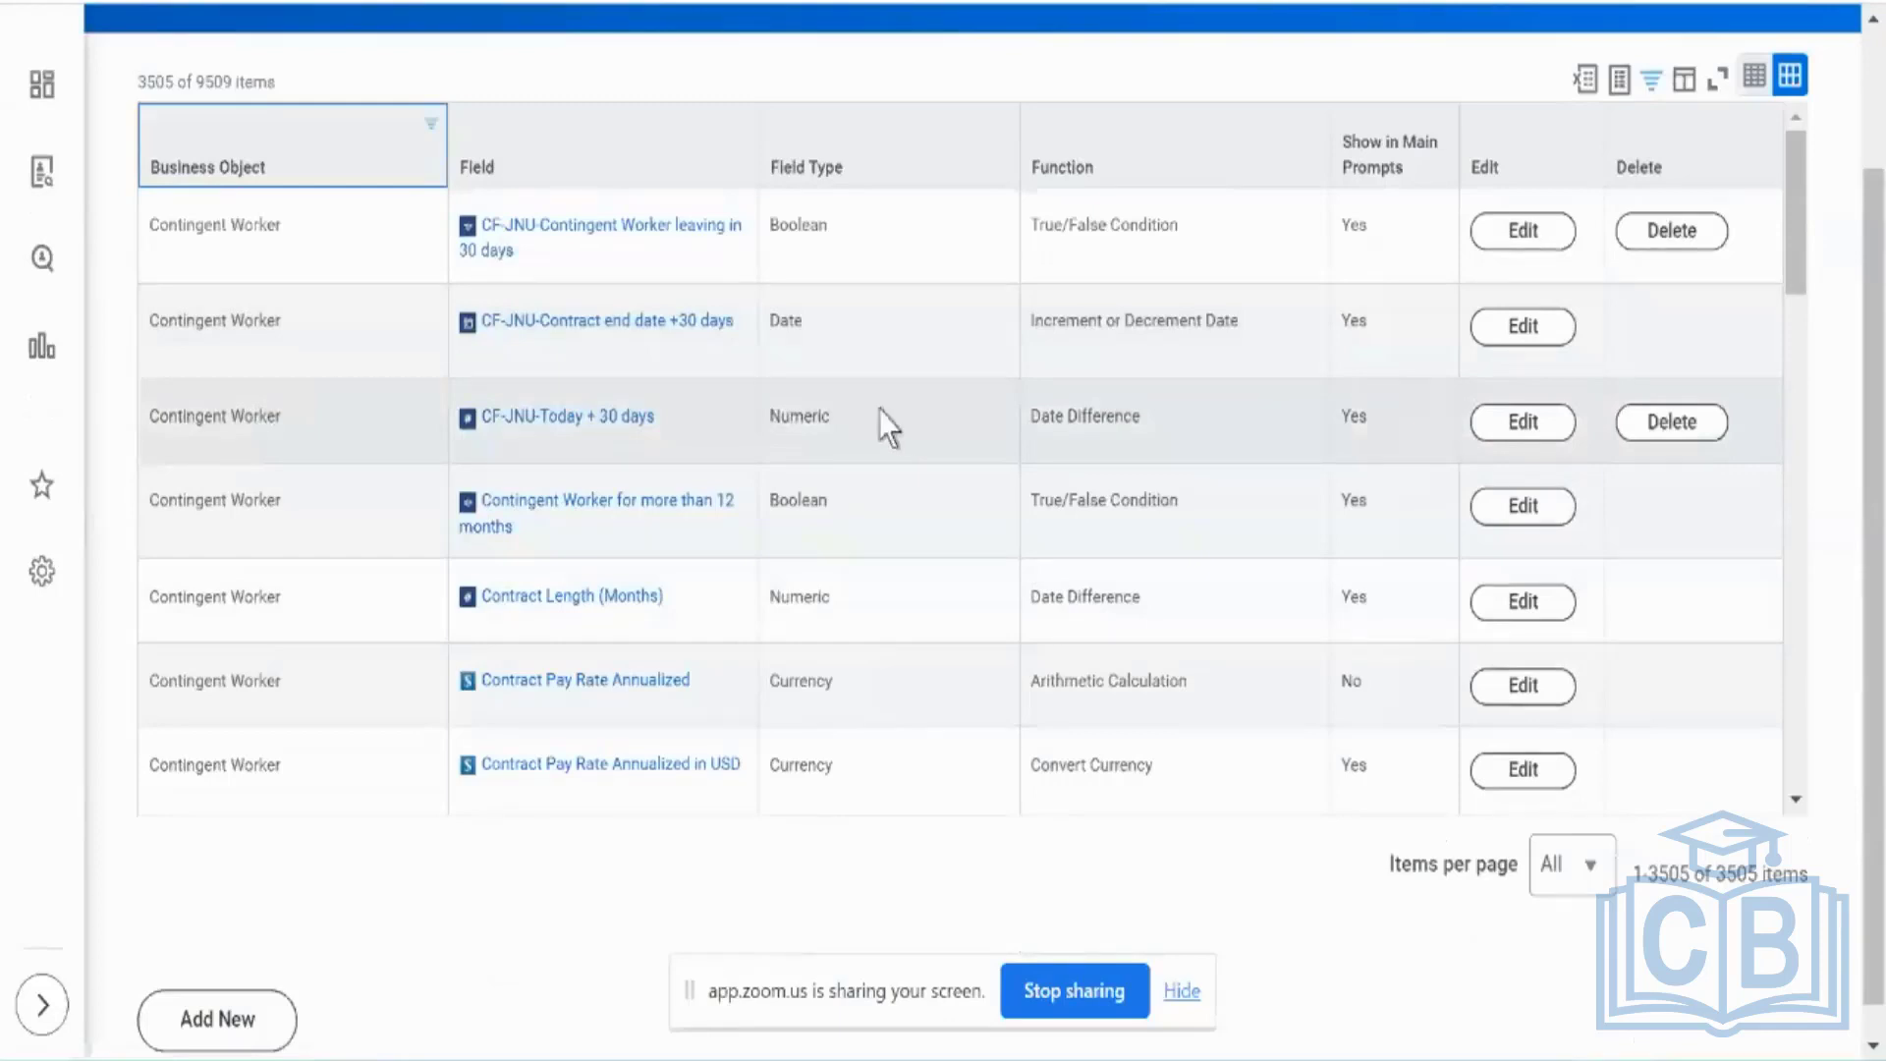
# Step: Open the CF-JNU-Today + 30 days calculated field in a new tab and examine its date difference calculation settings
pyautogui.click(644, 418)
pyautogui.rightClick(644, 420)
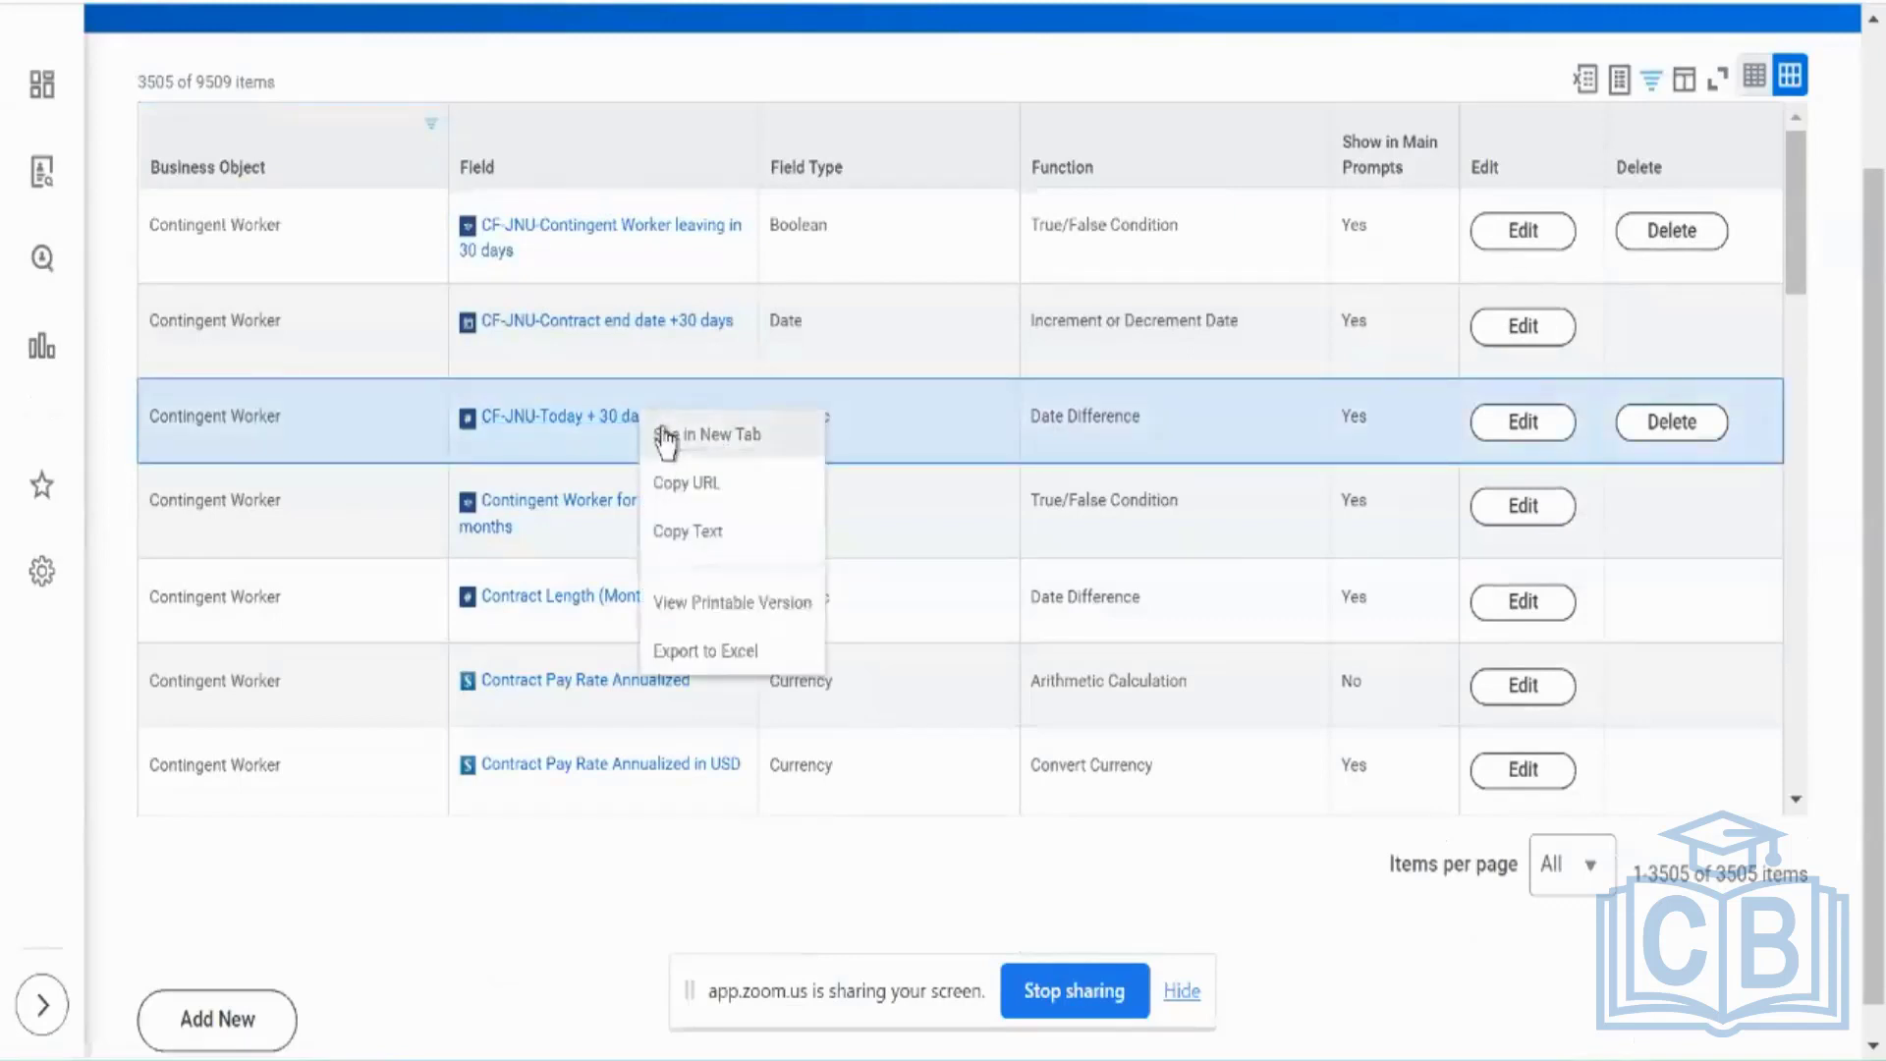
pyautogui.click(664, 434)
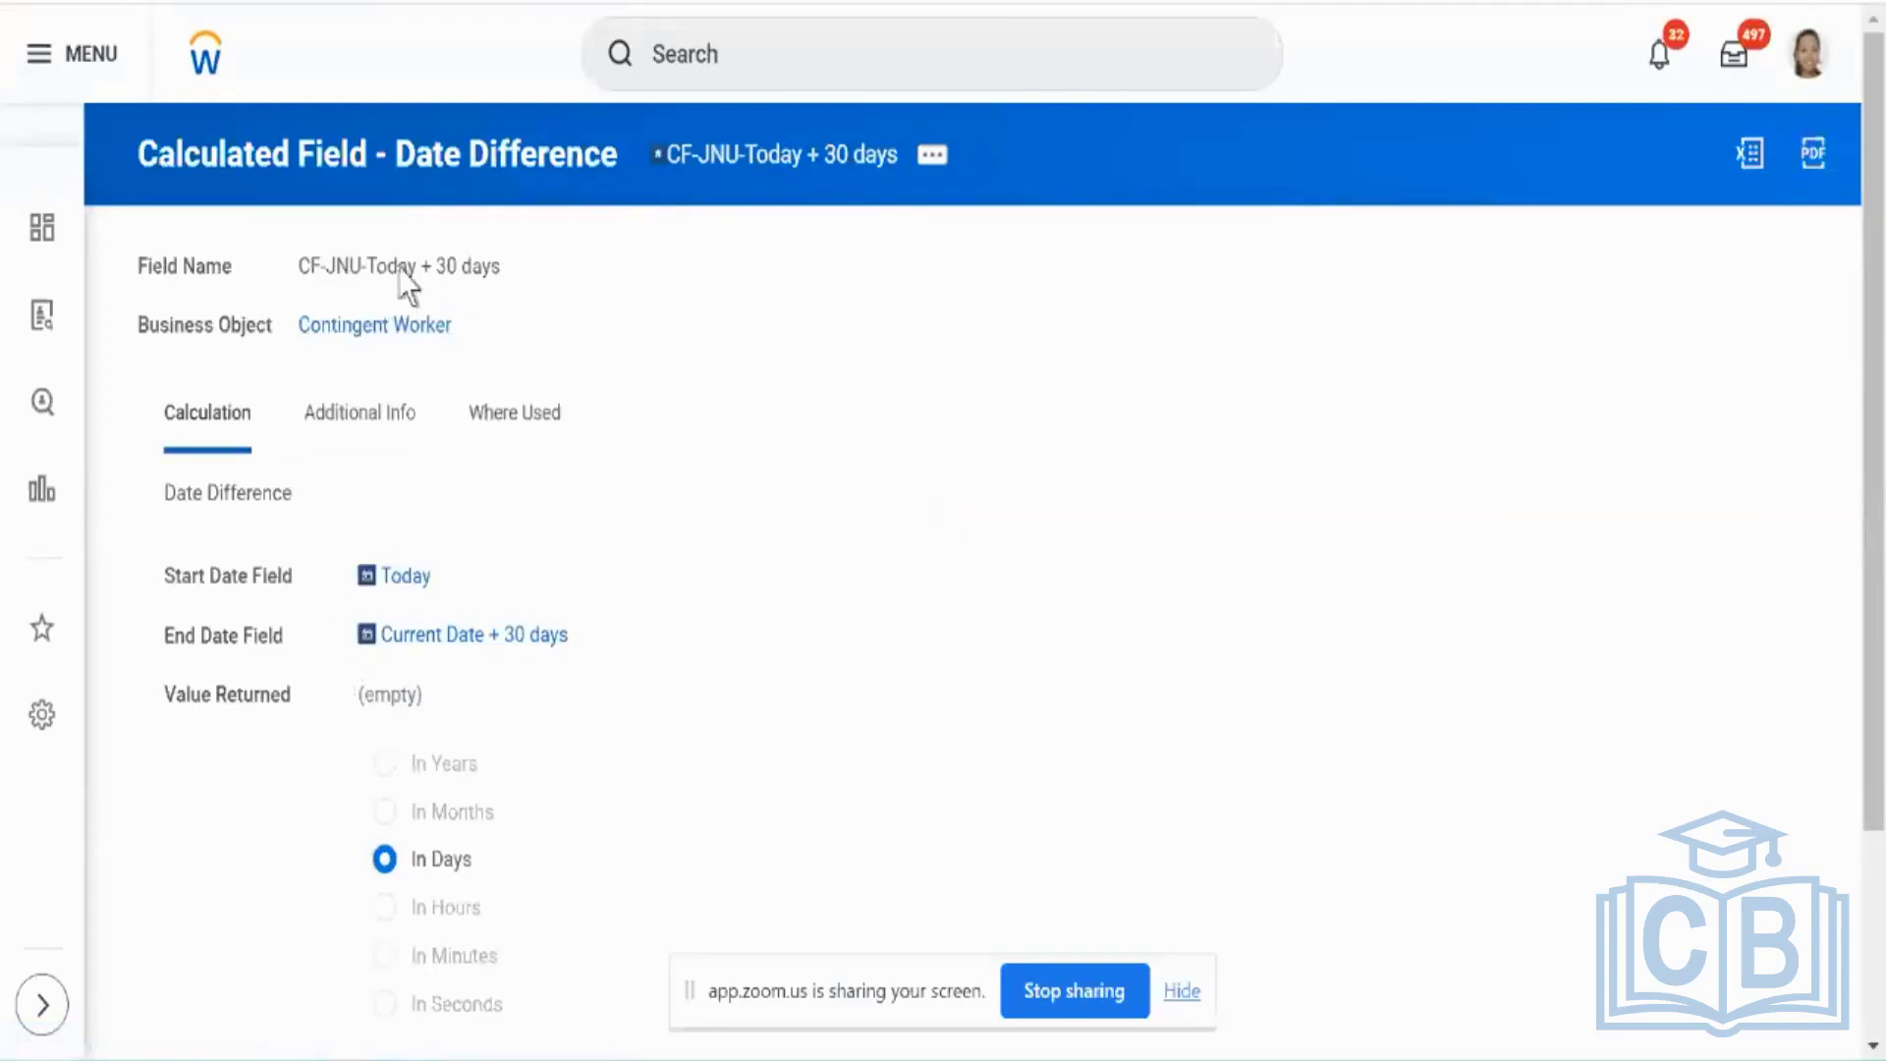
pyautogui.tripleClick(386, 157)
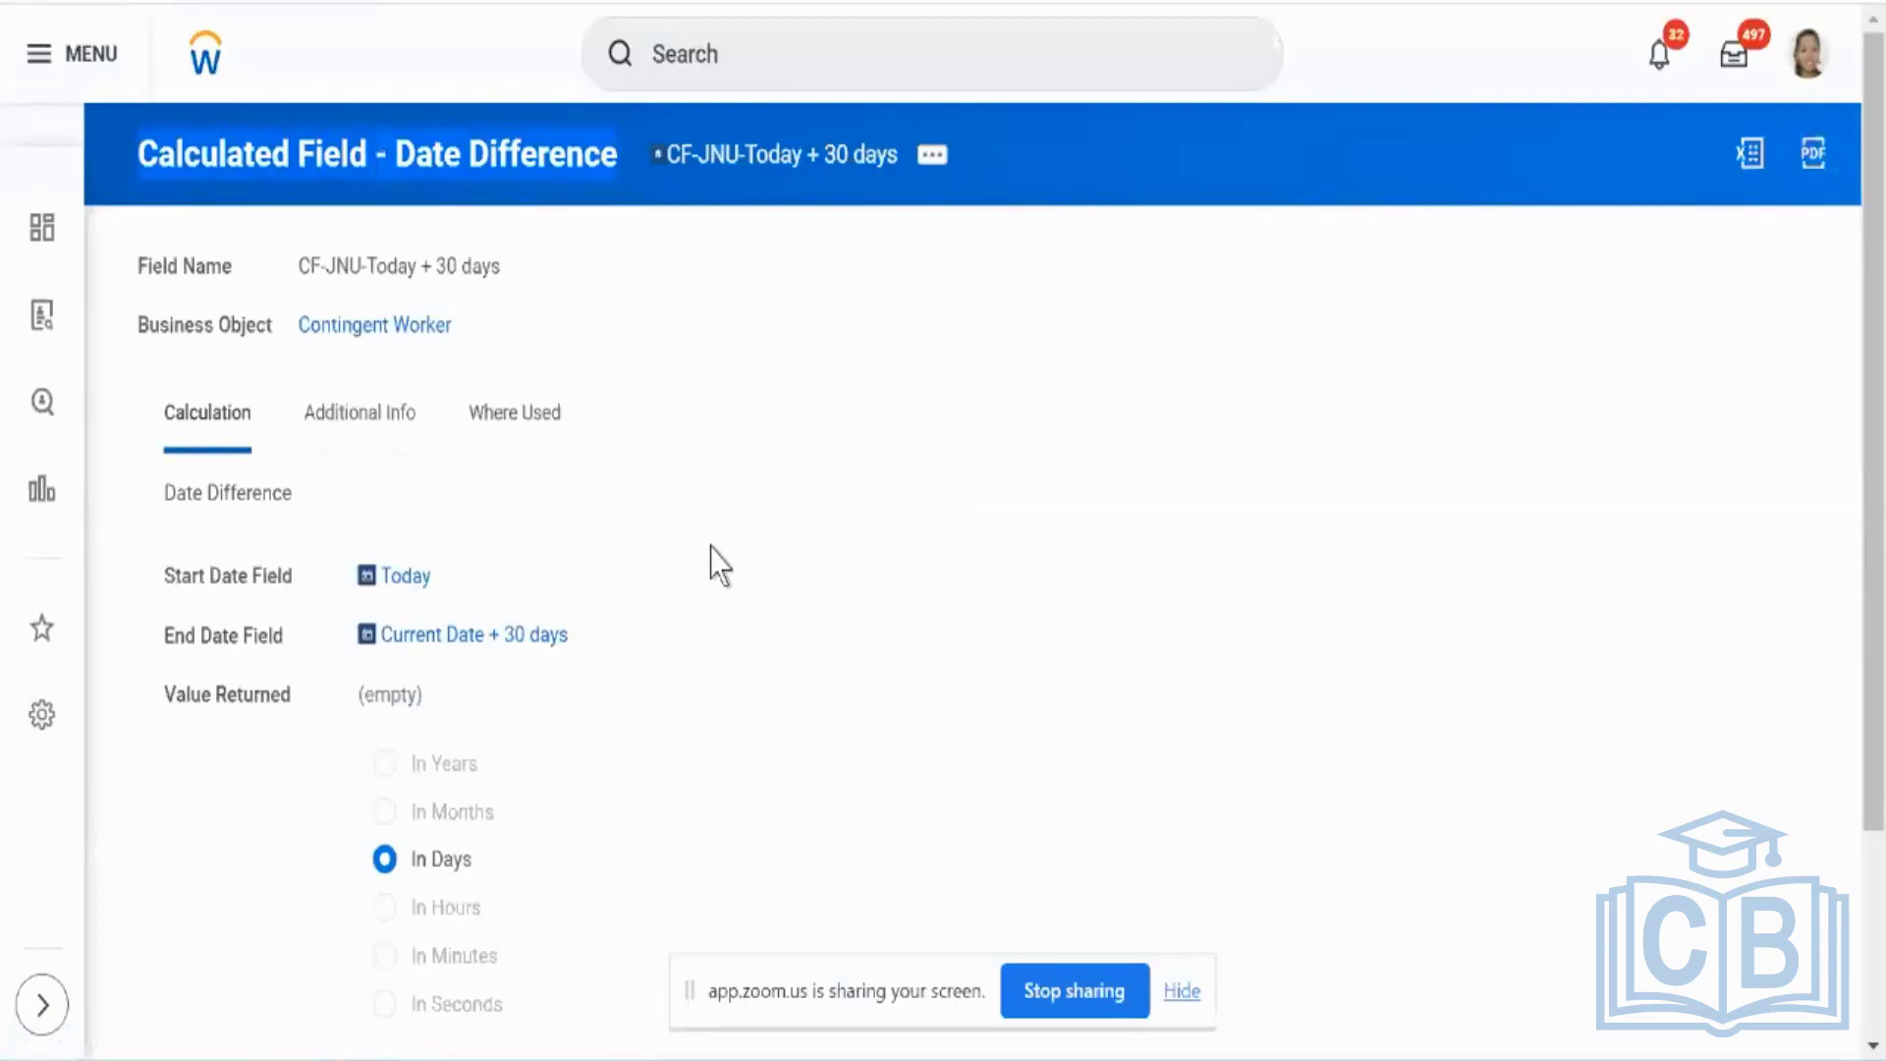
pyautogui.scroll(-1, 713, 609)
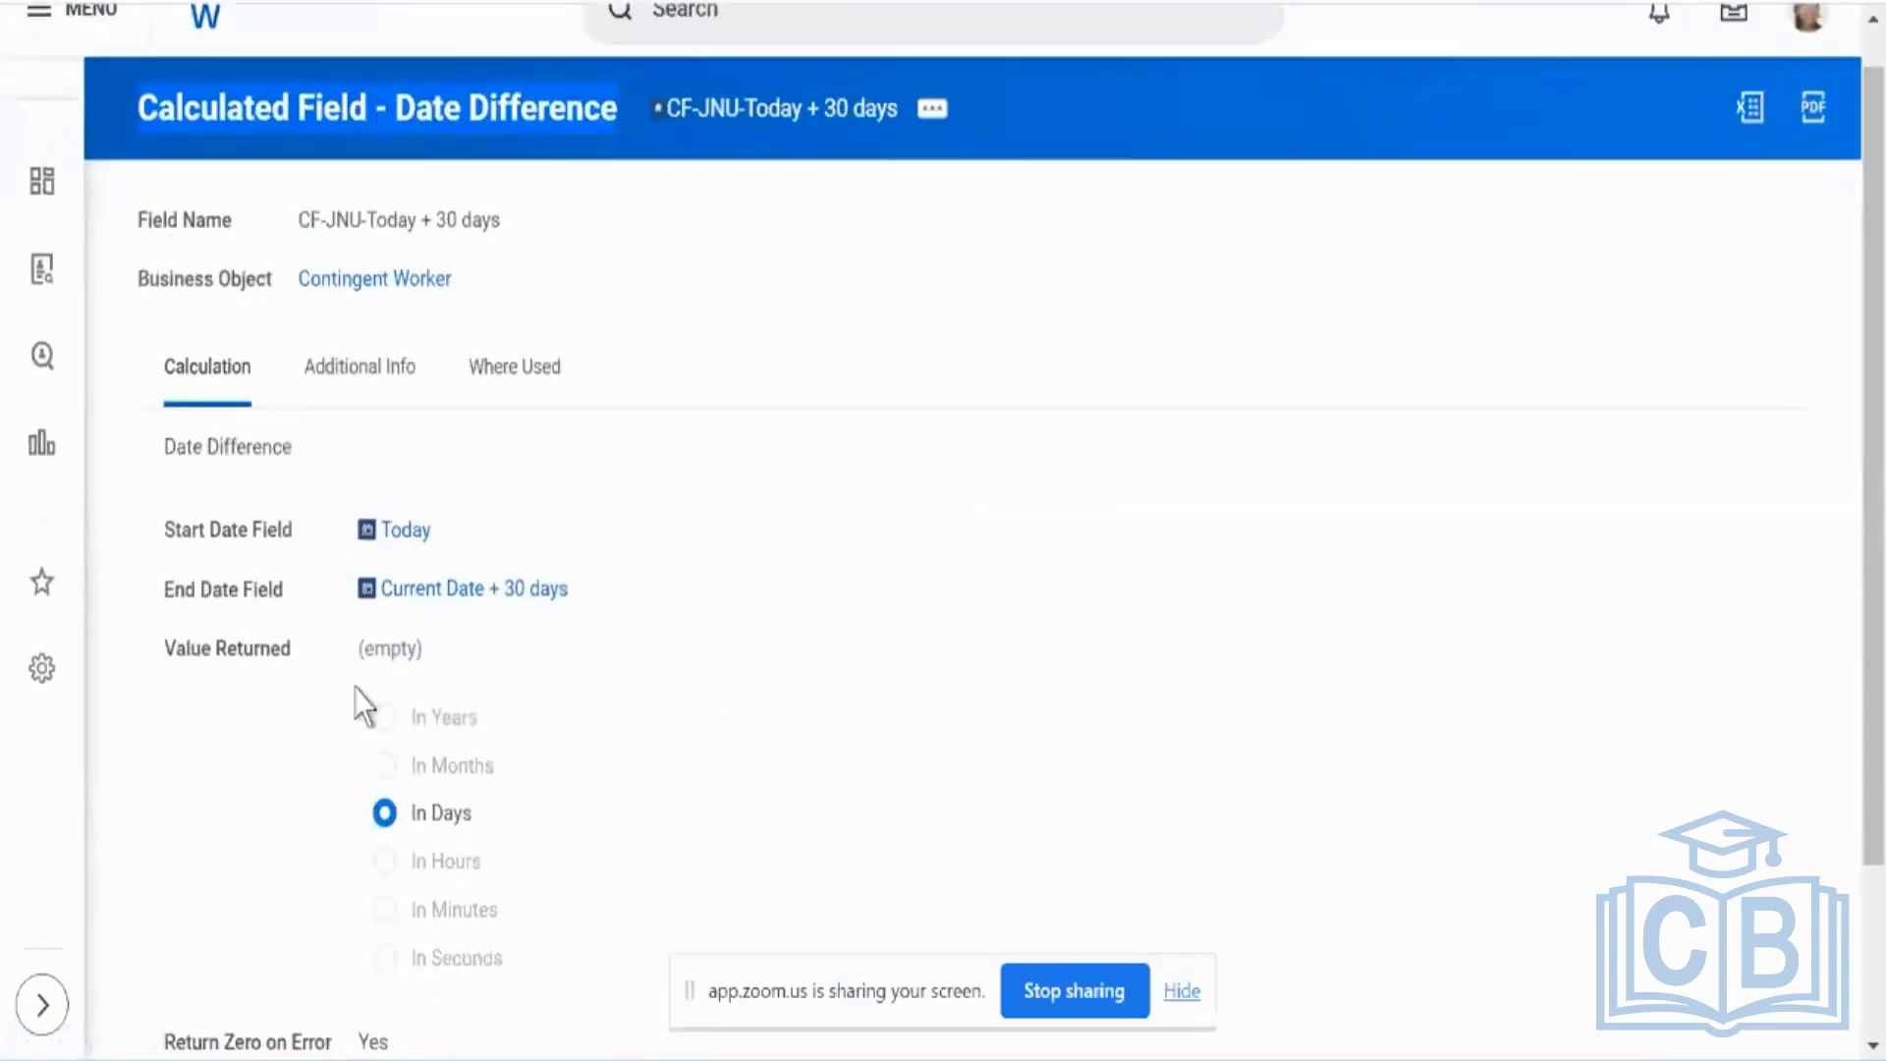
pyautogui.scroll(-2, 374, 841)
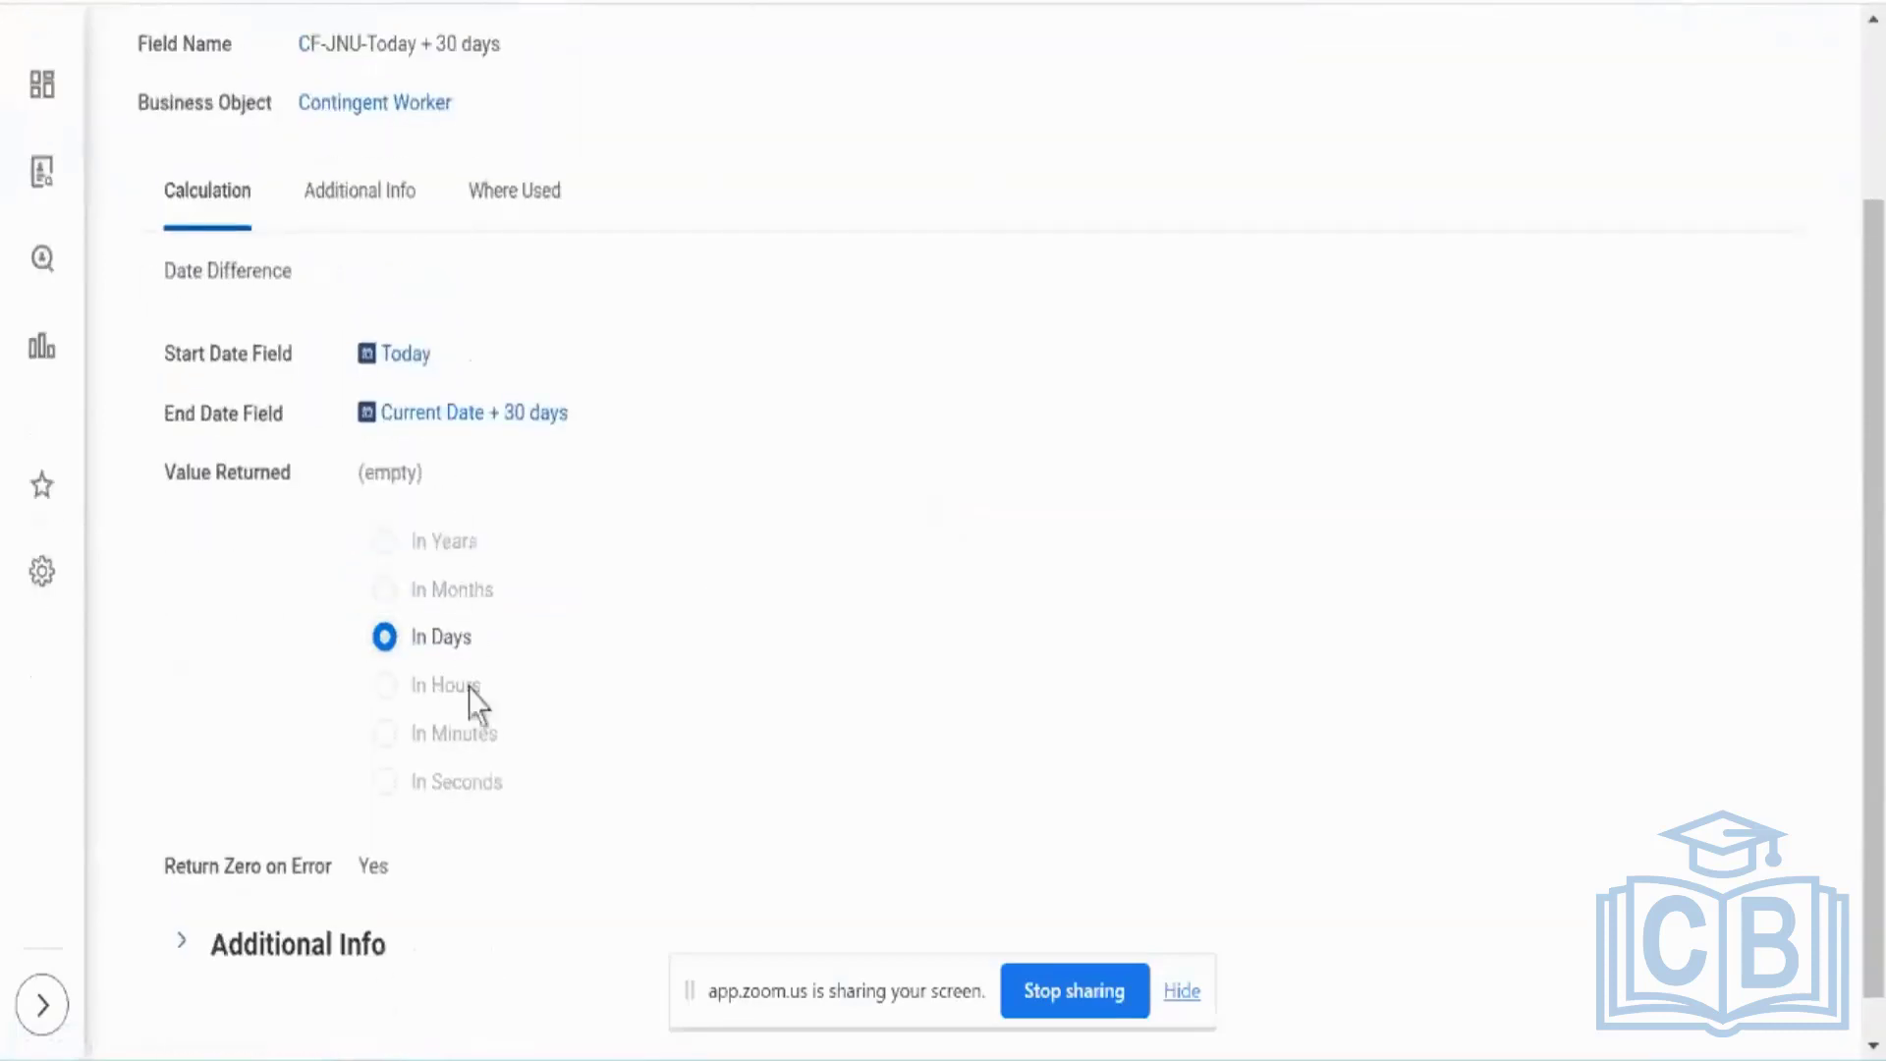
pyautogui.scroll(-1, 527, 816)
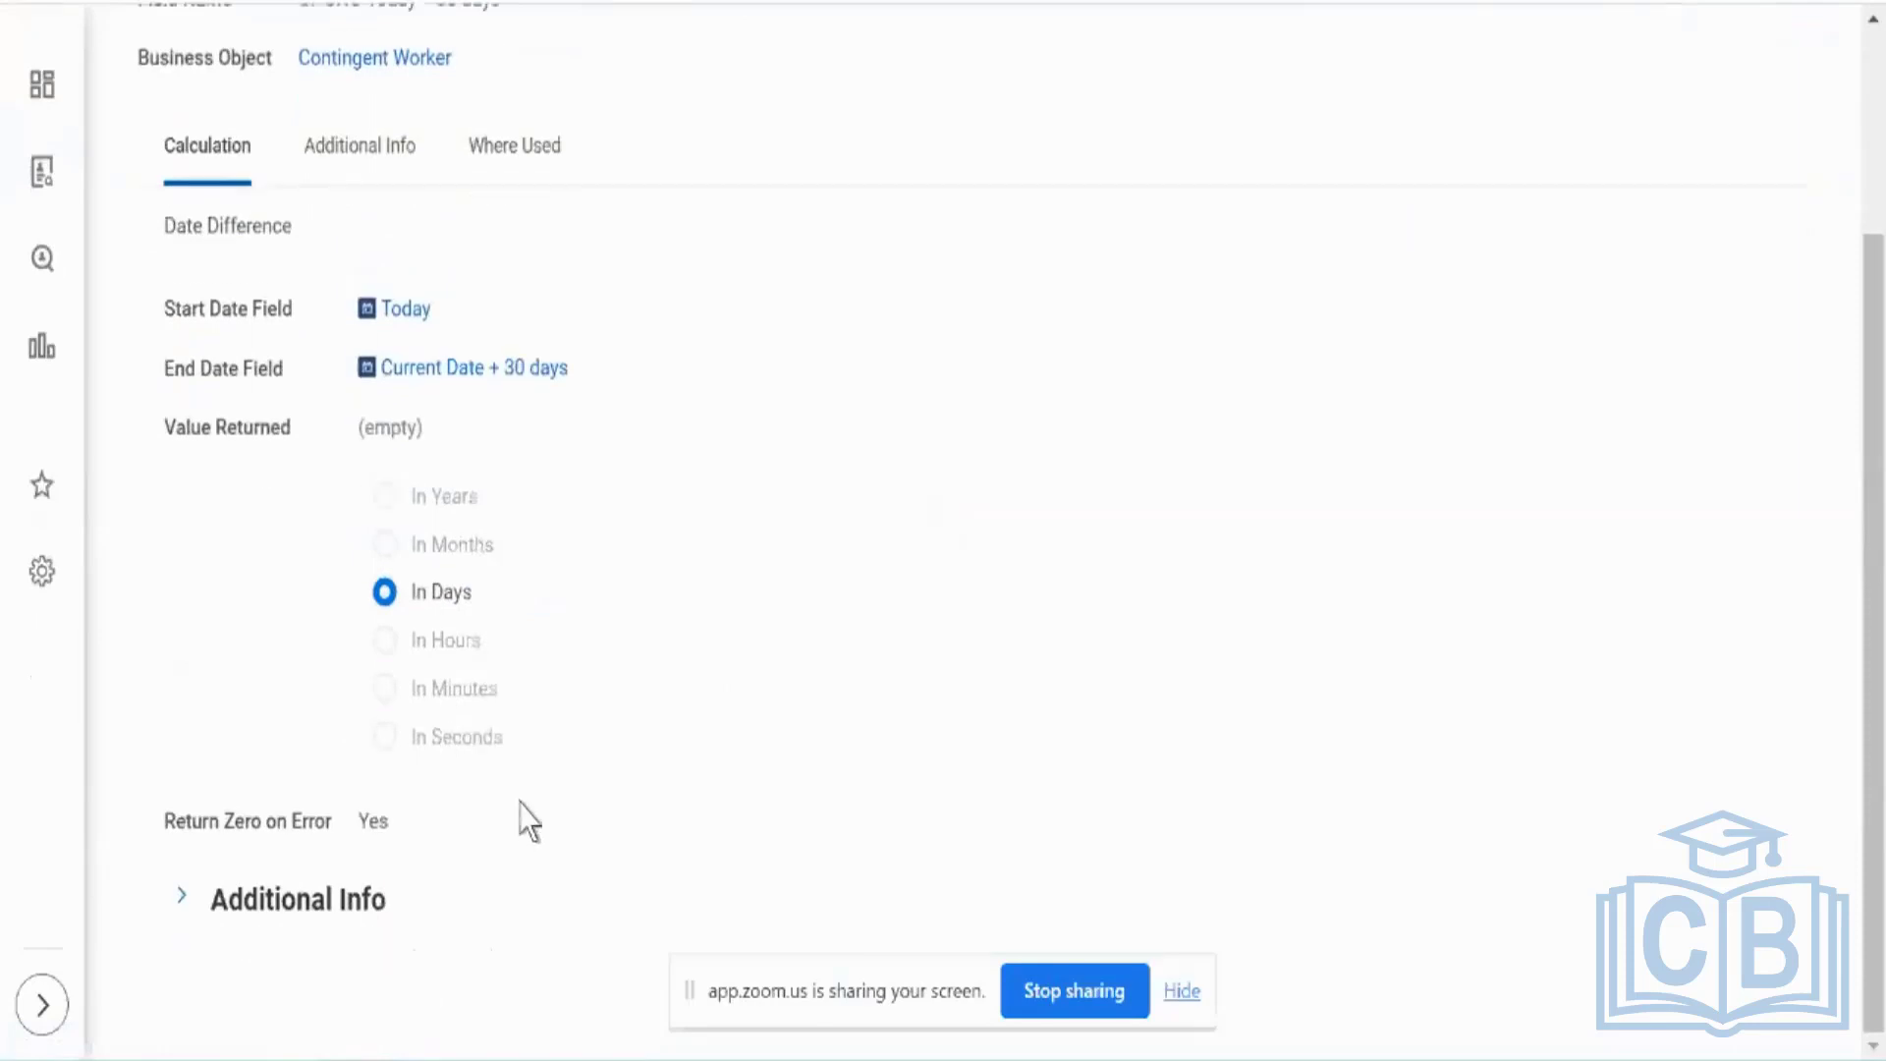
pyautogui.scroll(3, 528, 821)
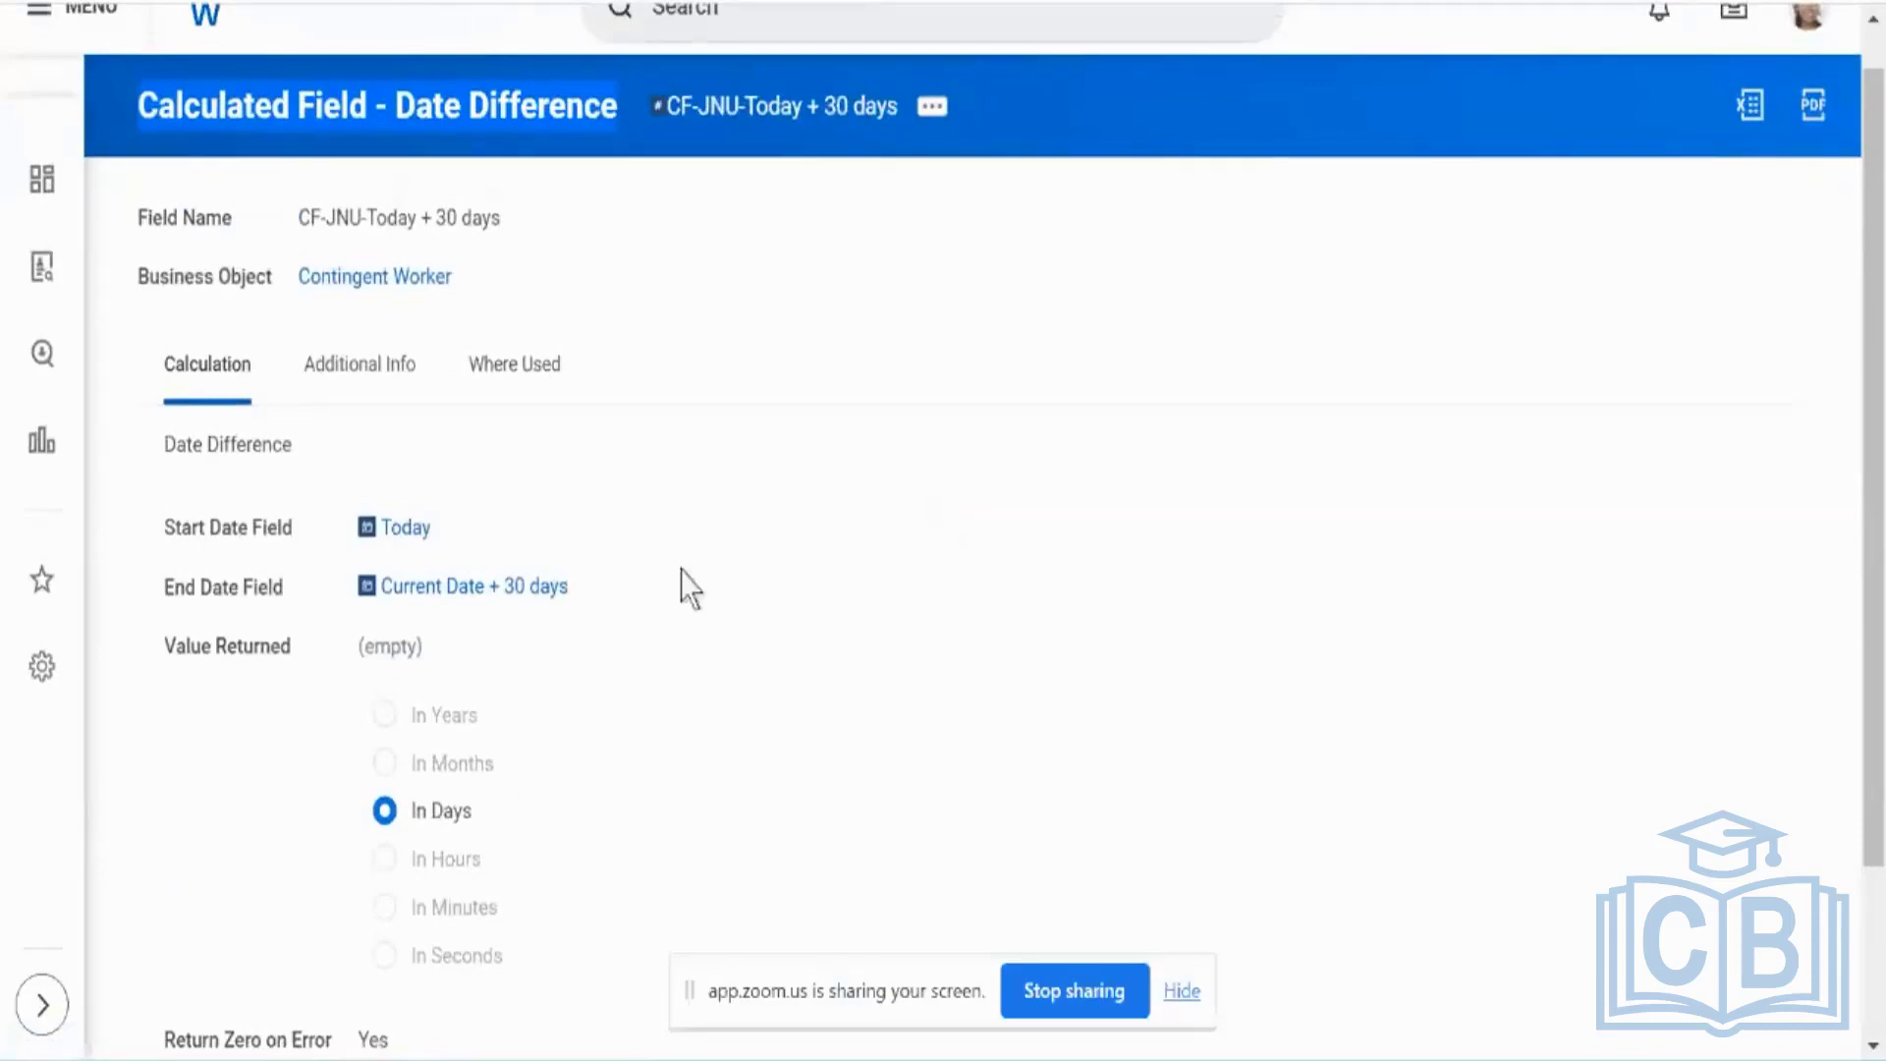
pyautogui.click(750, 553)
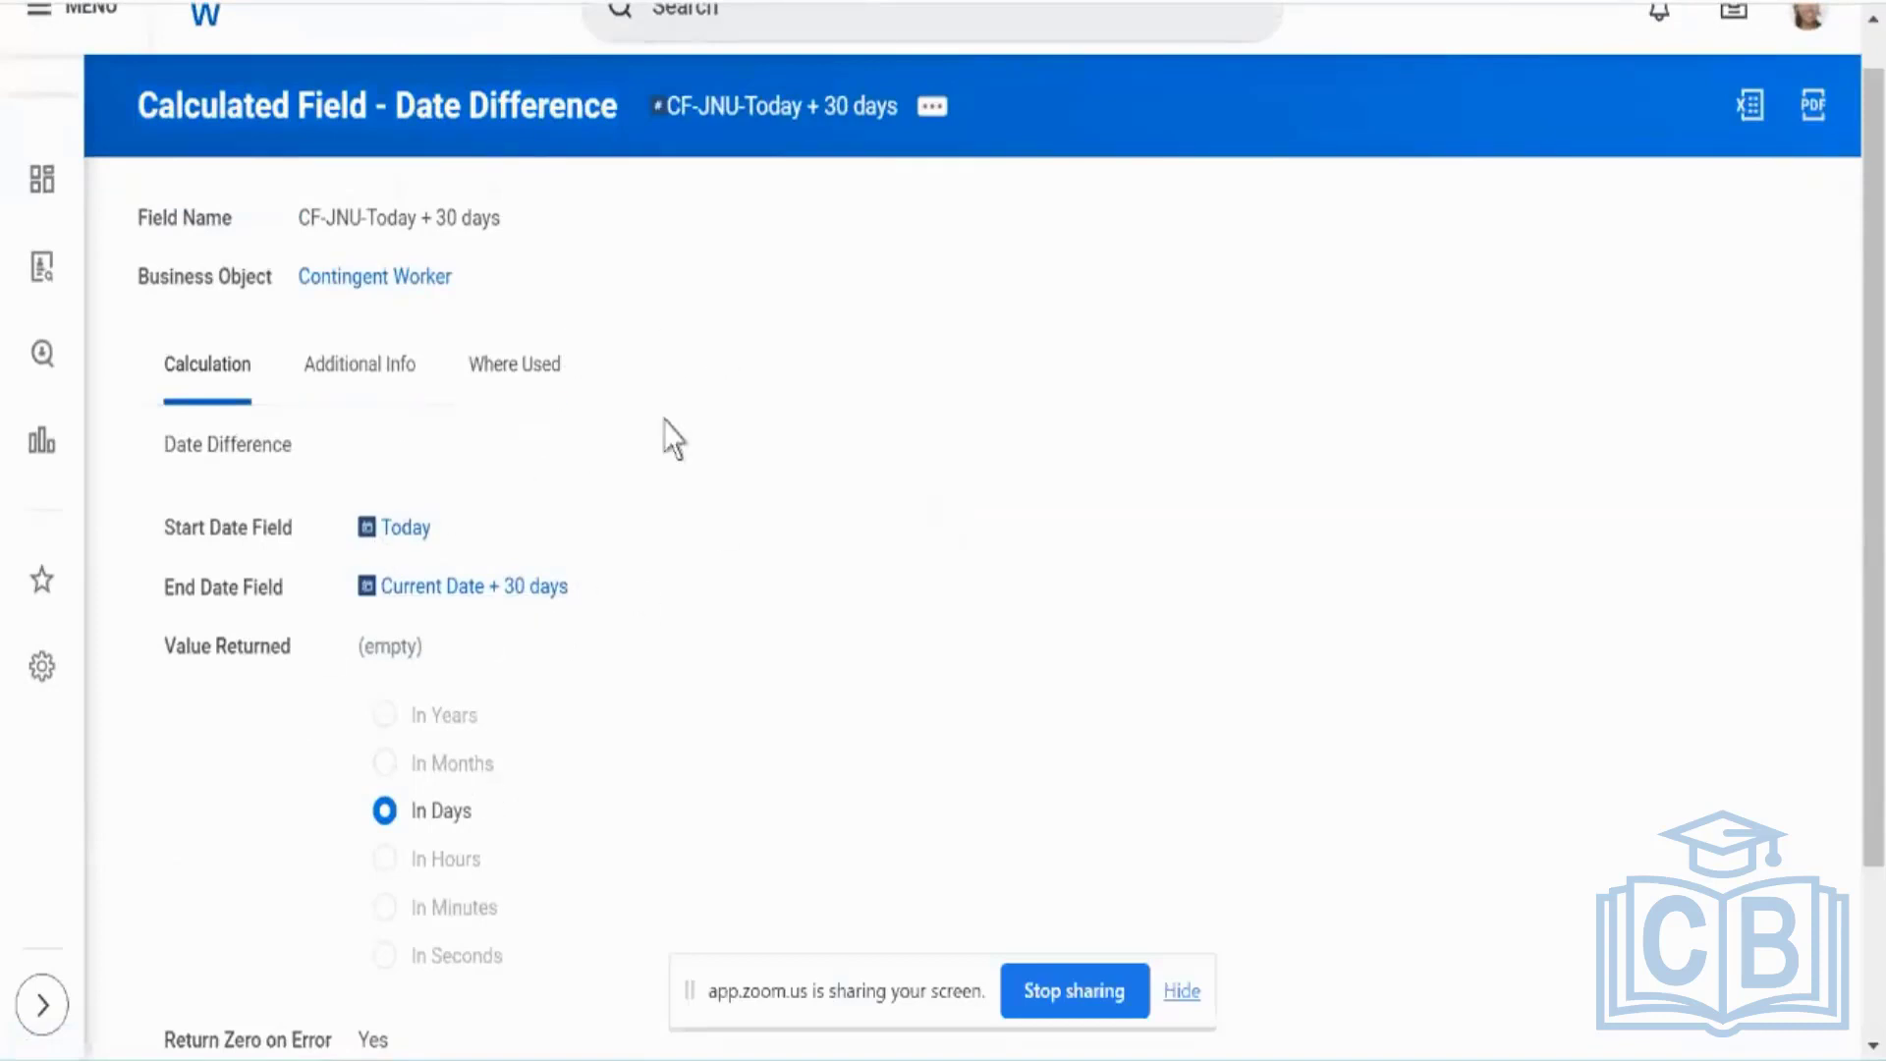
# Step: Start a copy of the CF-JNU-Today + 30 days calculated field from its related actions
pyautogui.click(920, 128)
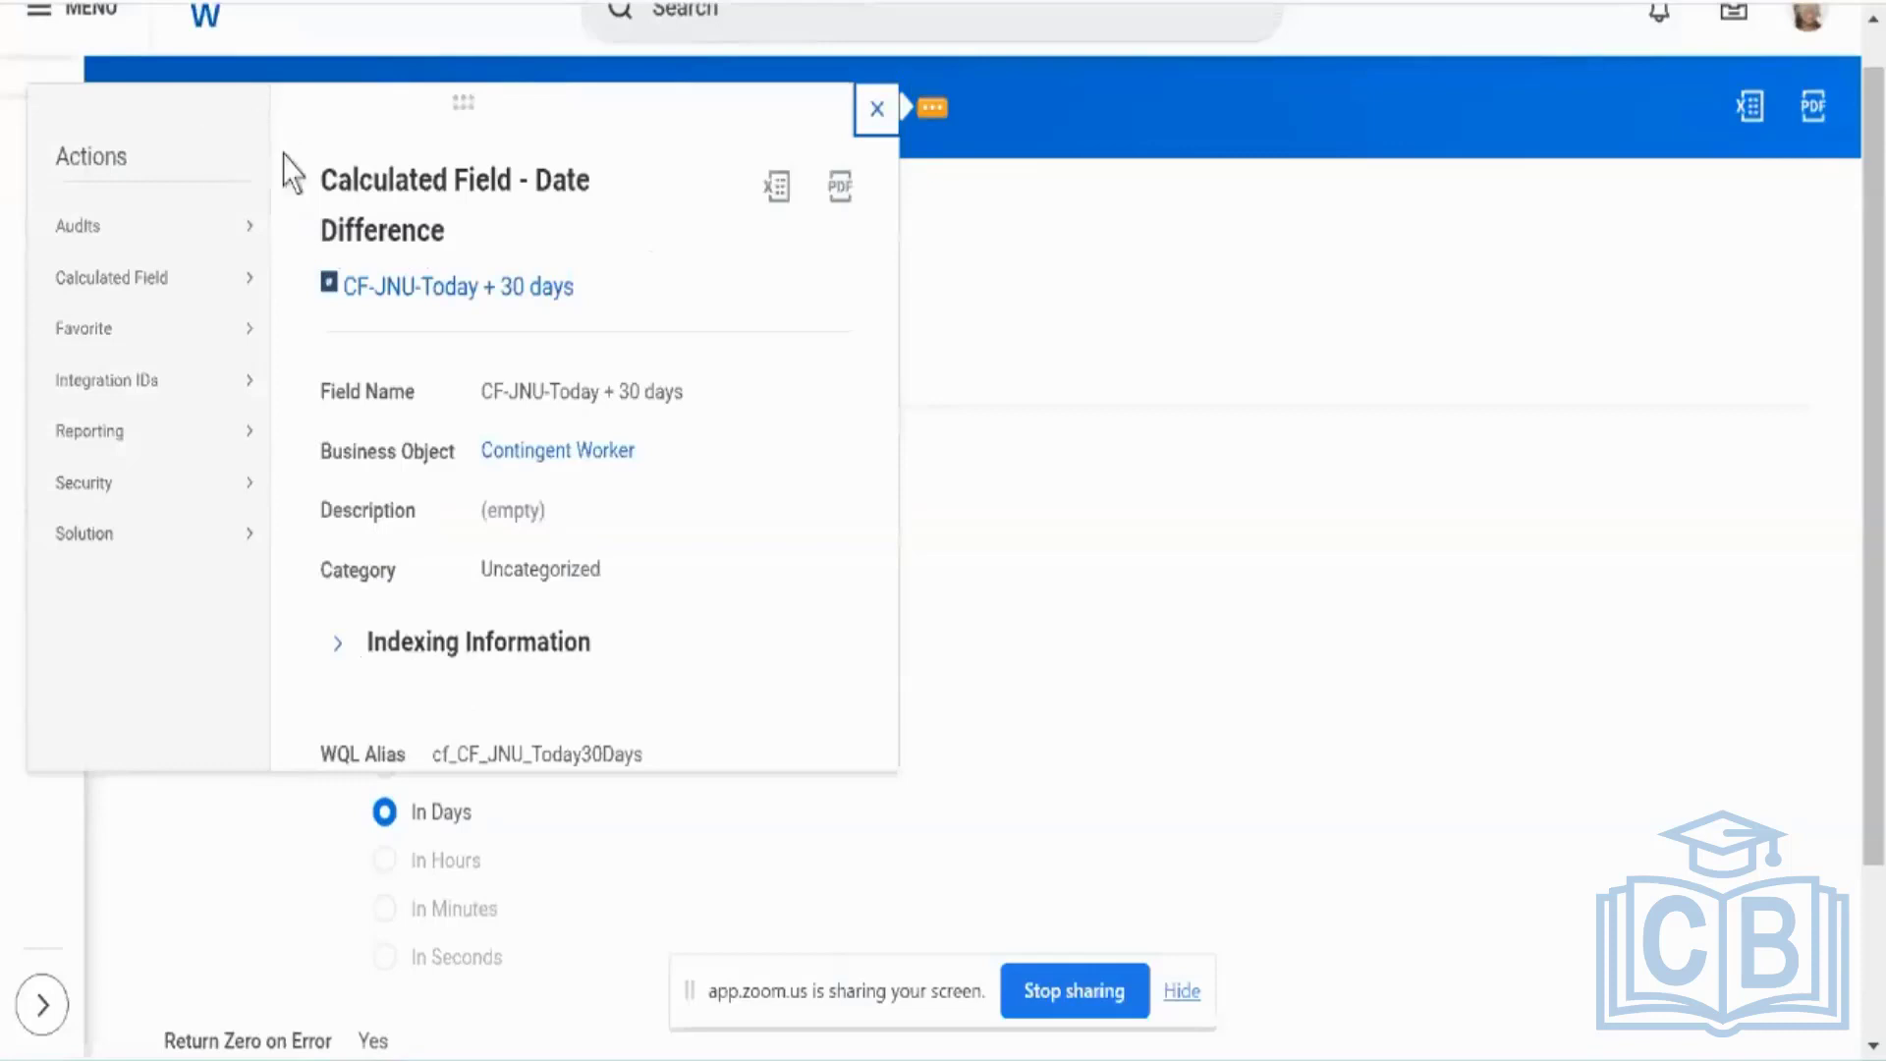
pyautogui.moveTo(162, 282)
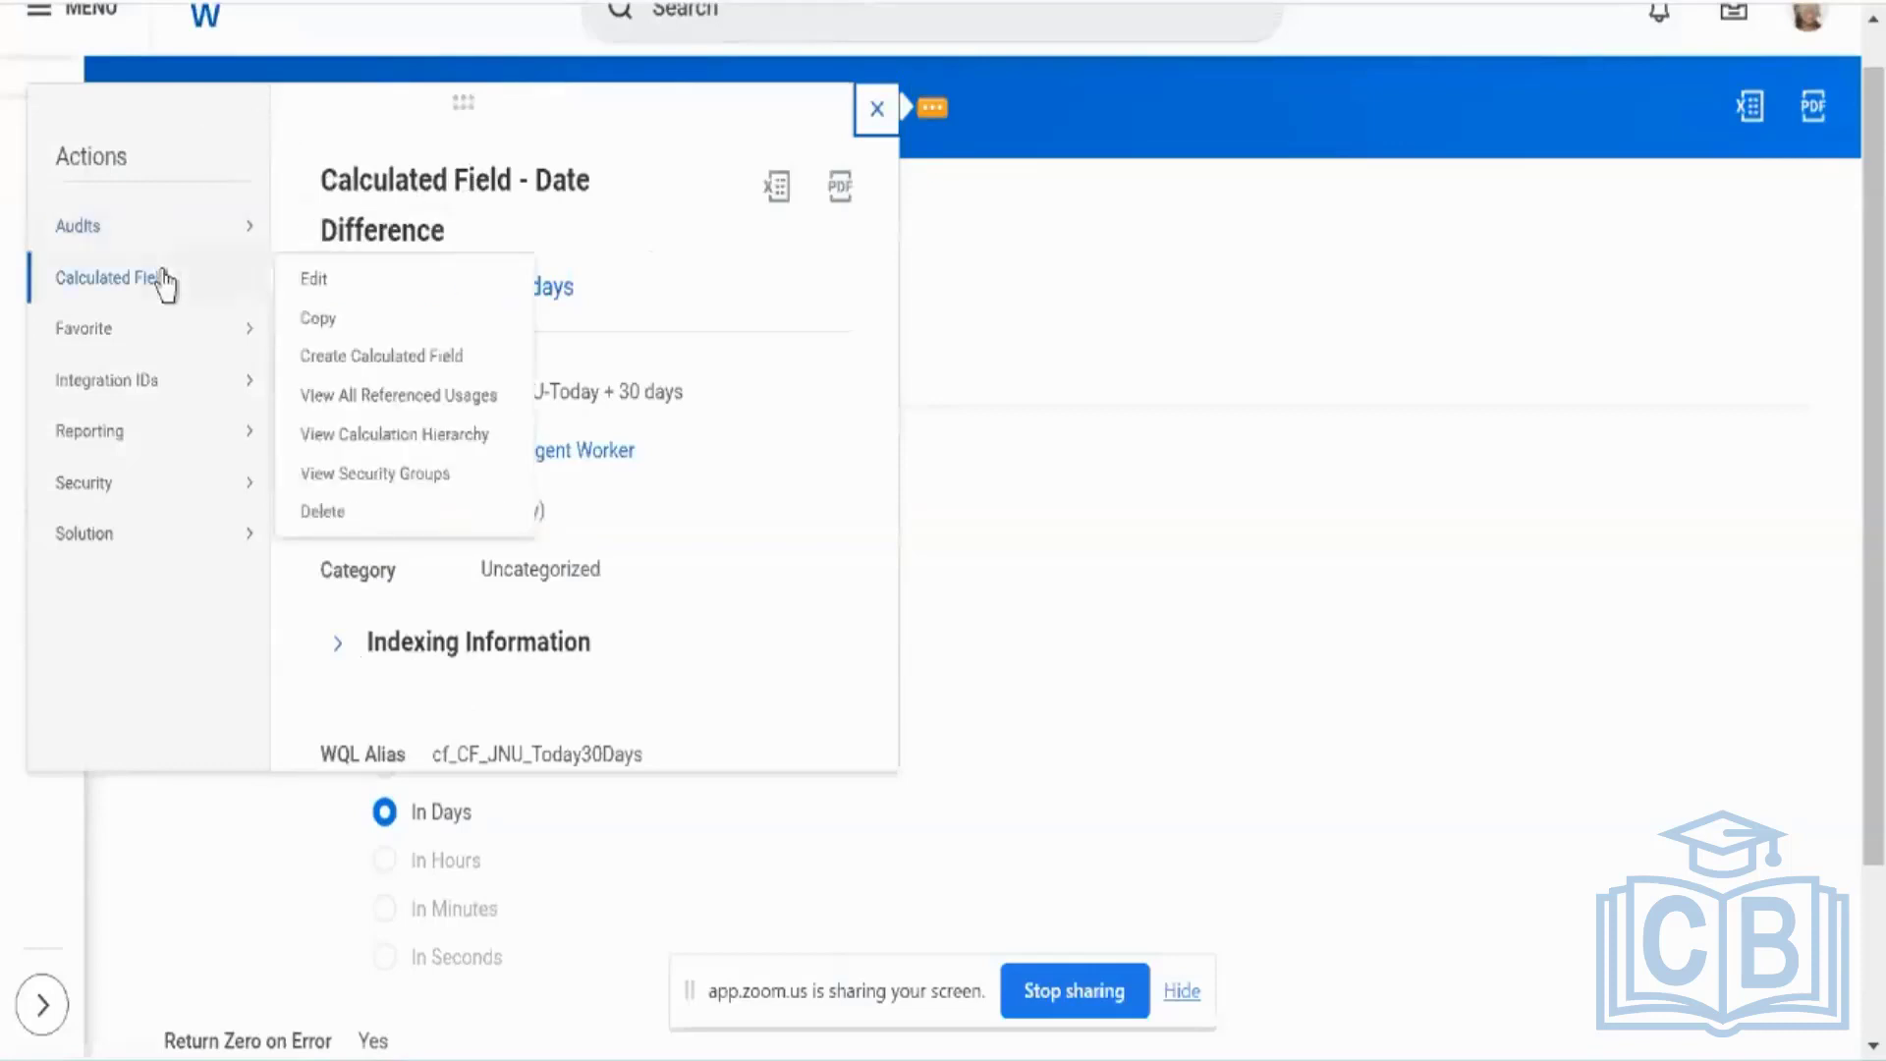
pyautogui.click(306, 322)
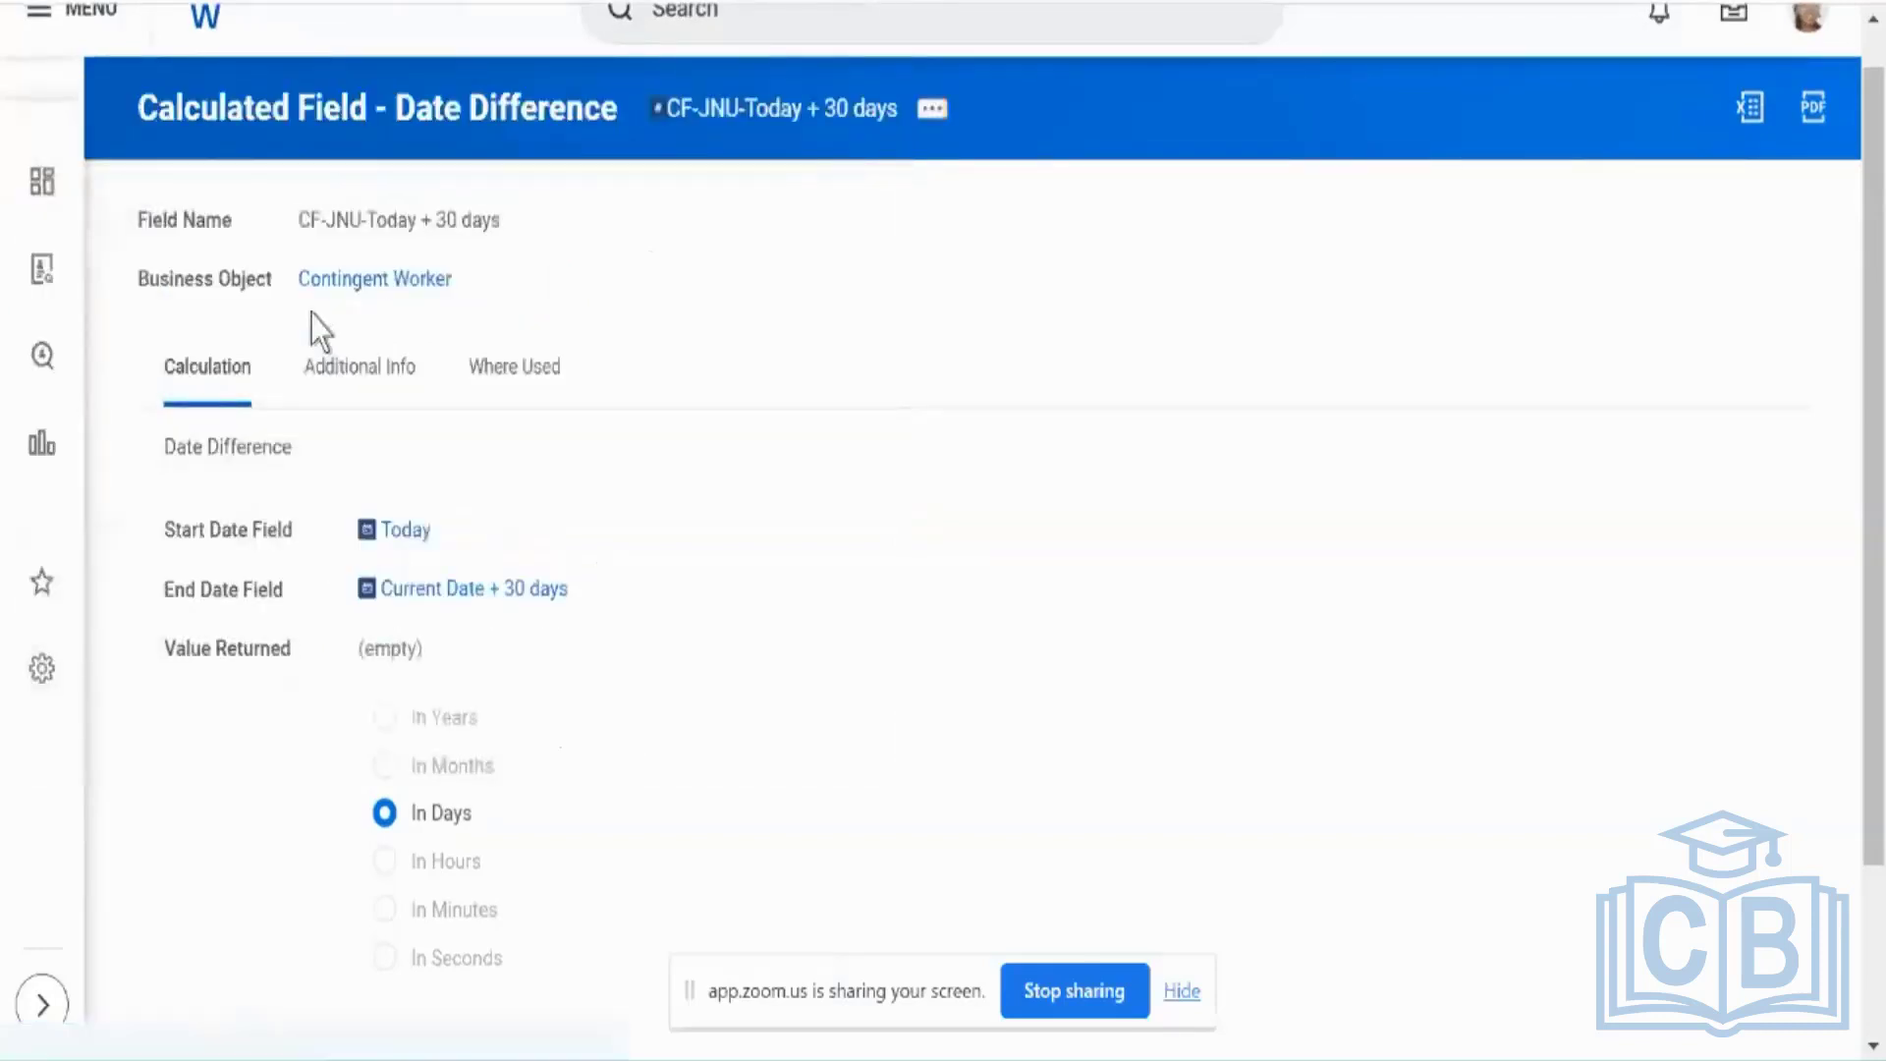
pyautogui.click(385, 272)
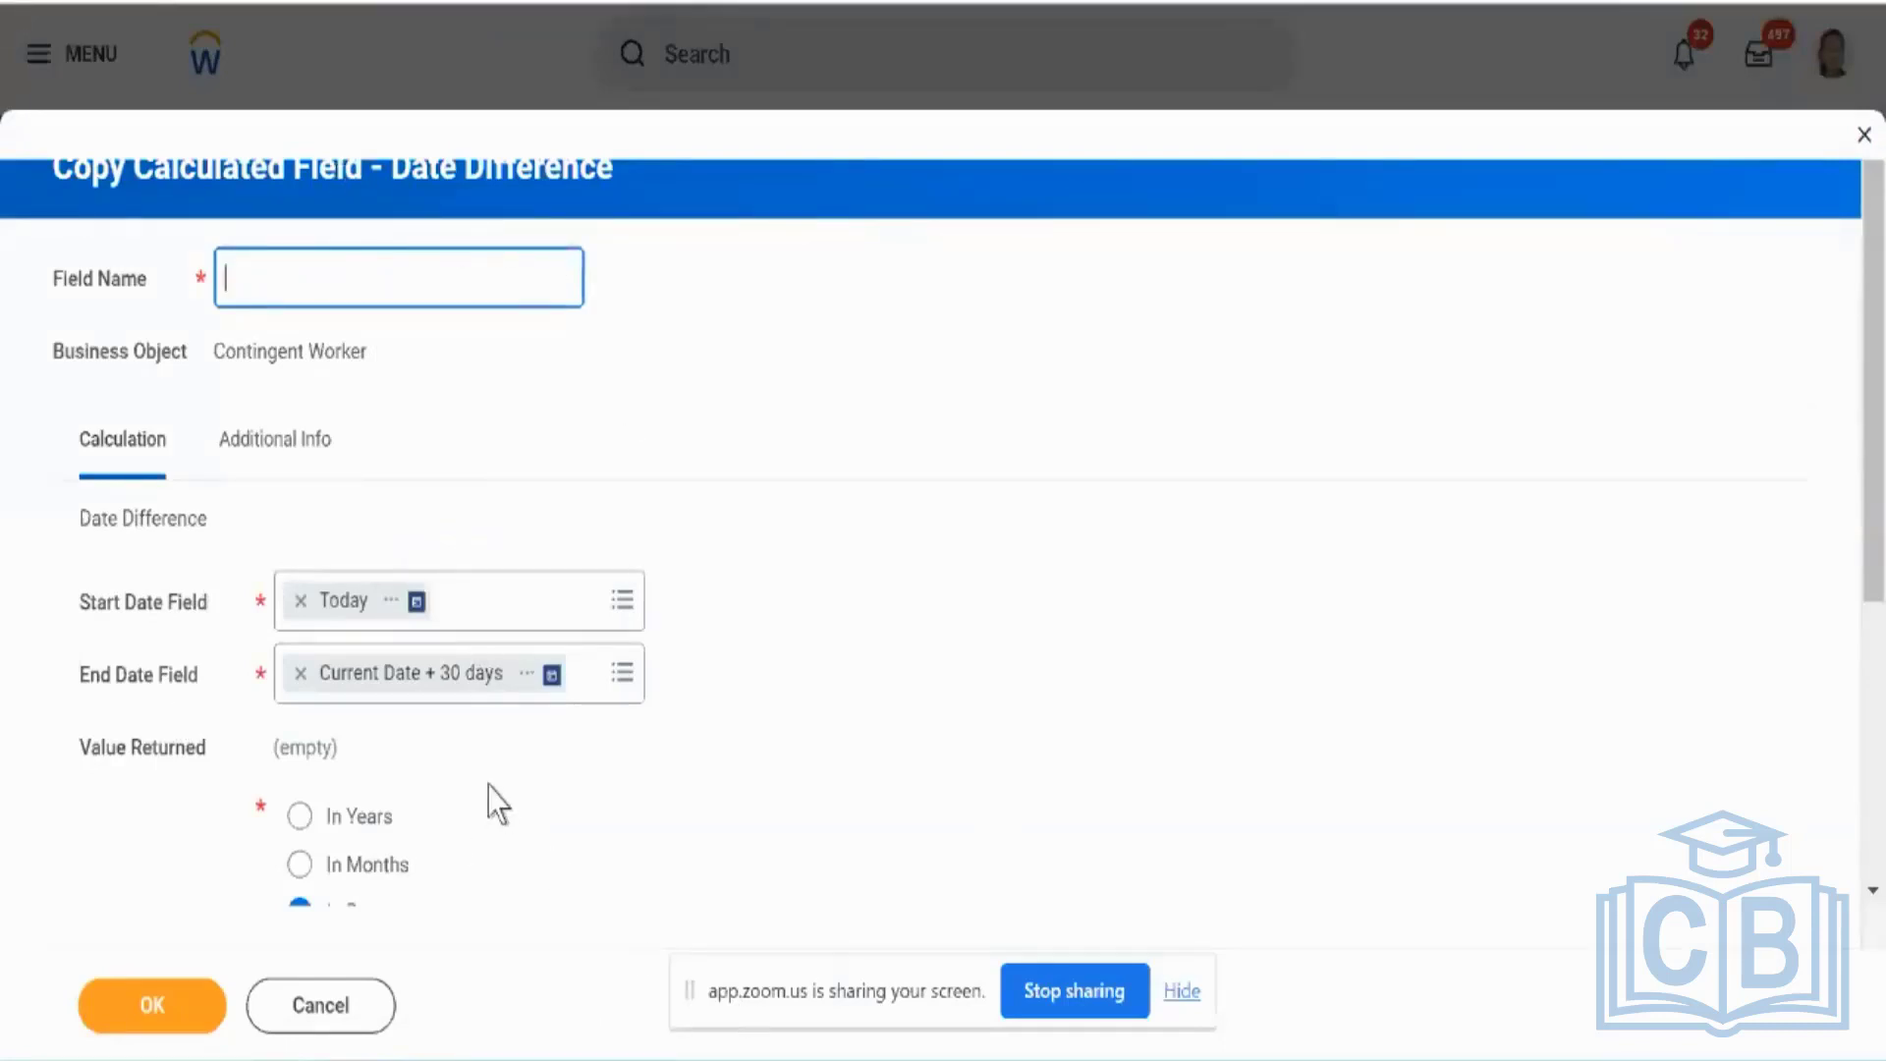
# Step: Set the copied date difference field's returned value to In Hours and view the form's error details
pyautogui.scroll(-4, 487, 798)
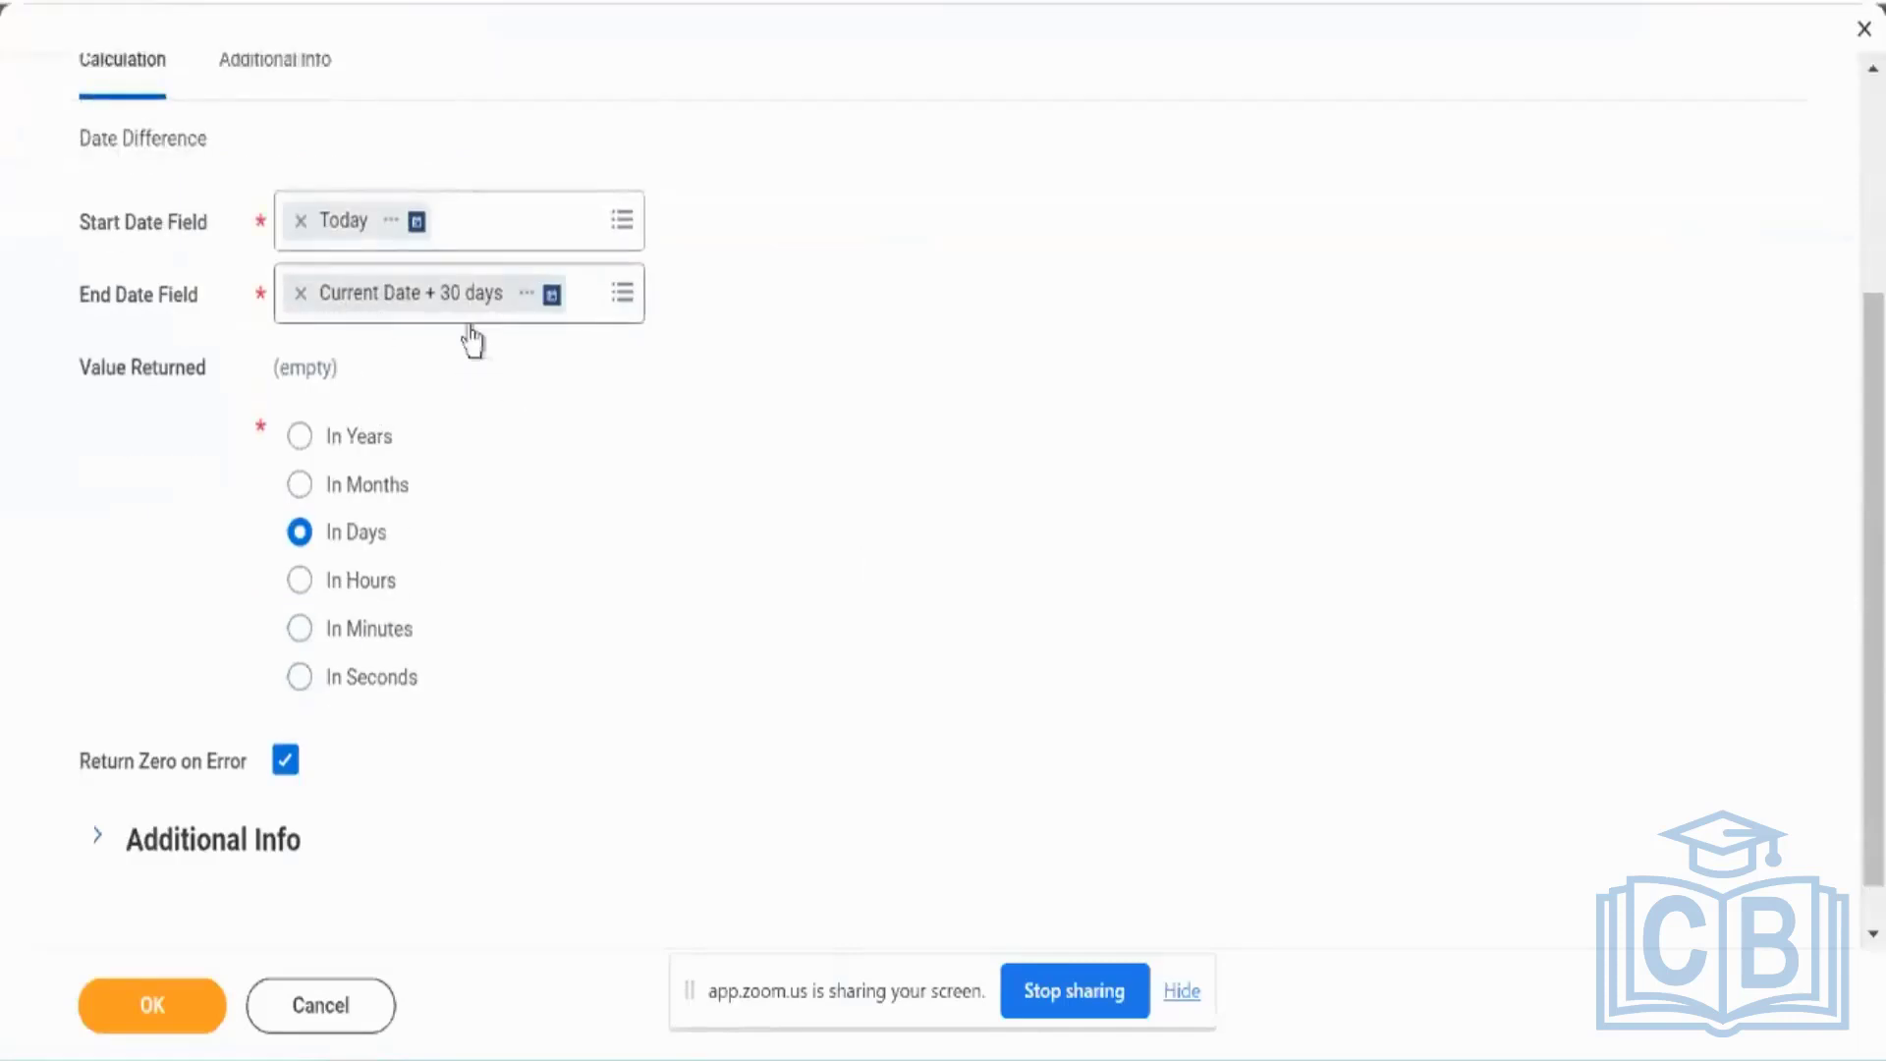
pyautogui.click(362, 485)
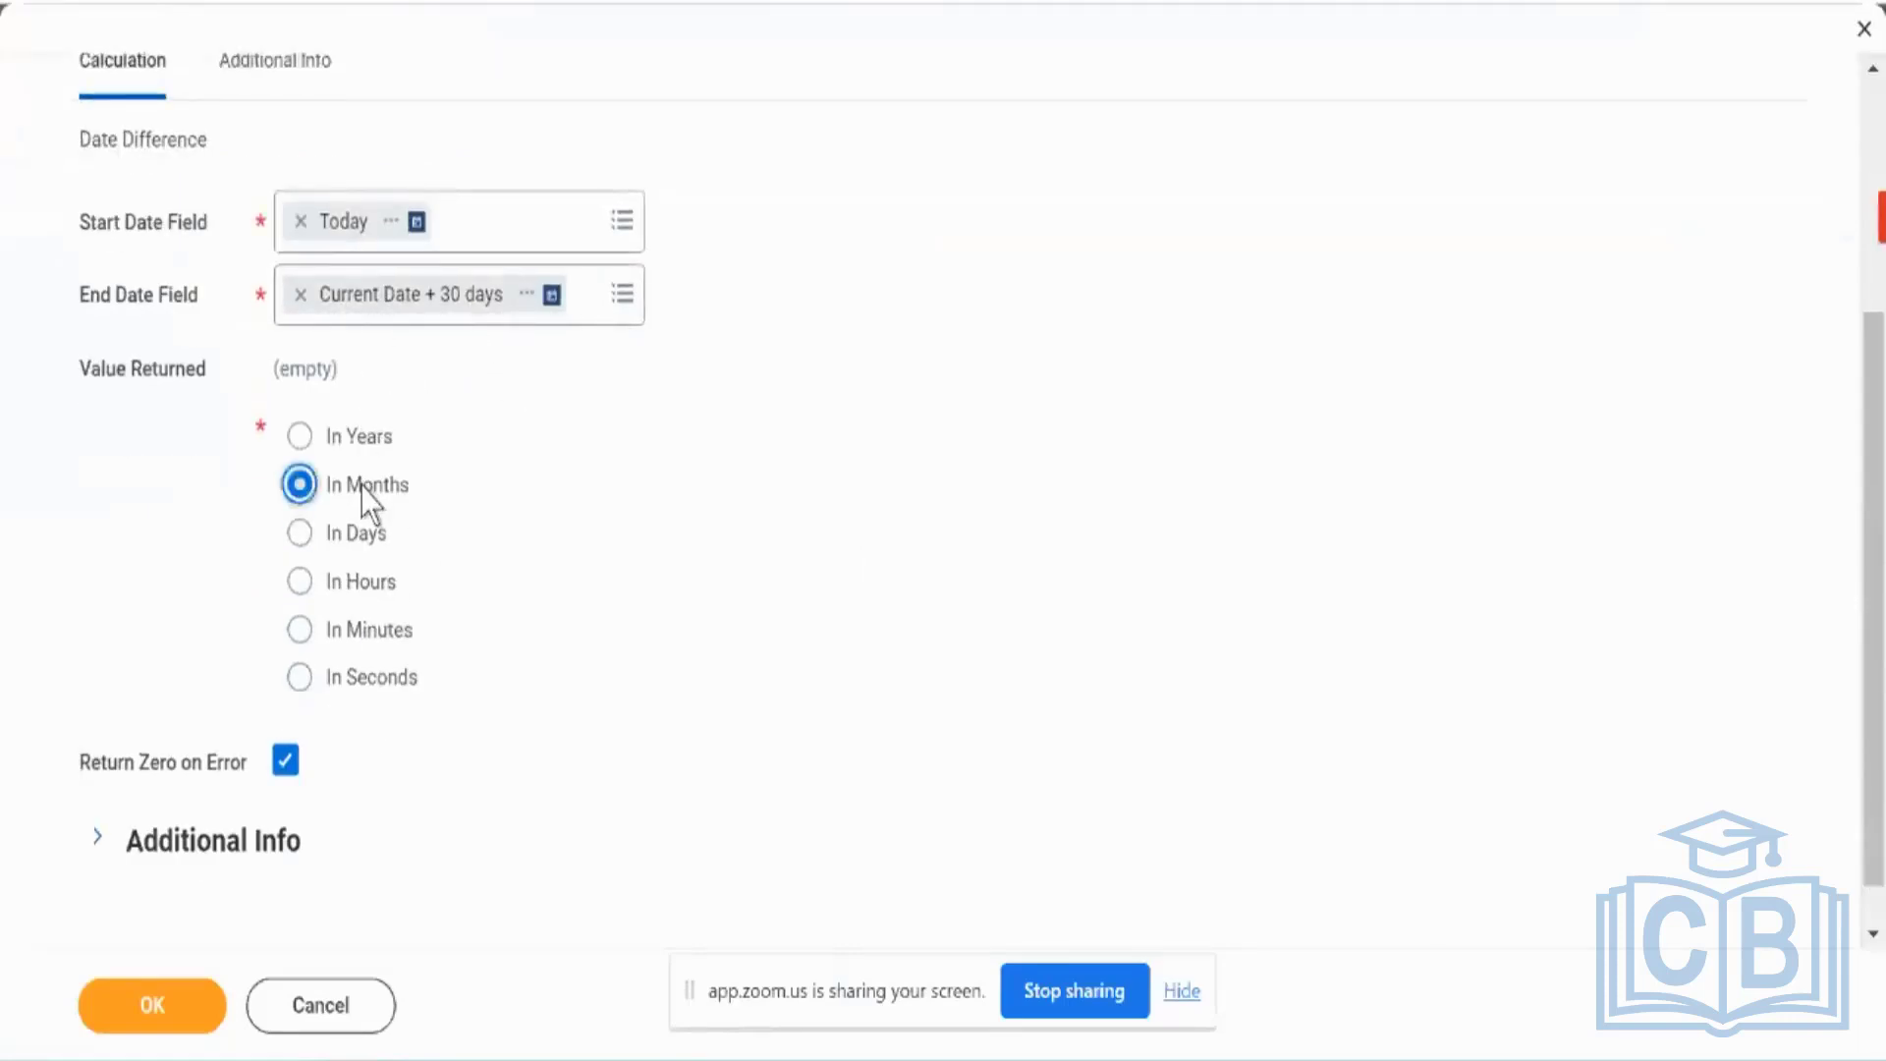
pyautogui.click(353, 586)
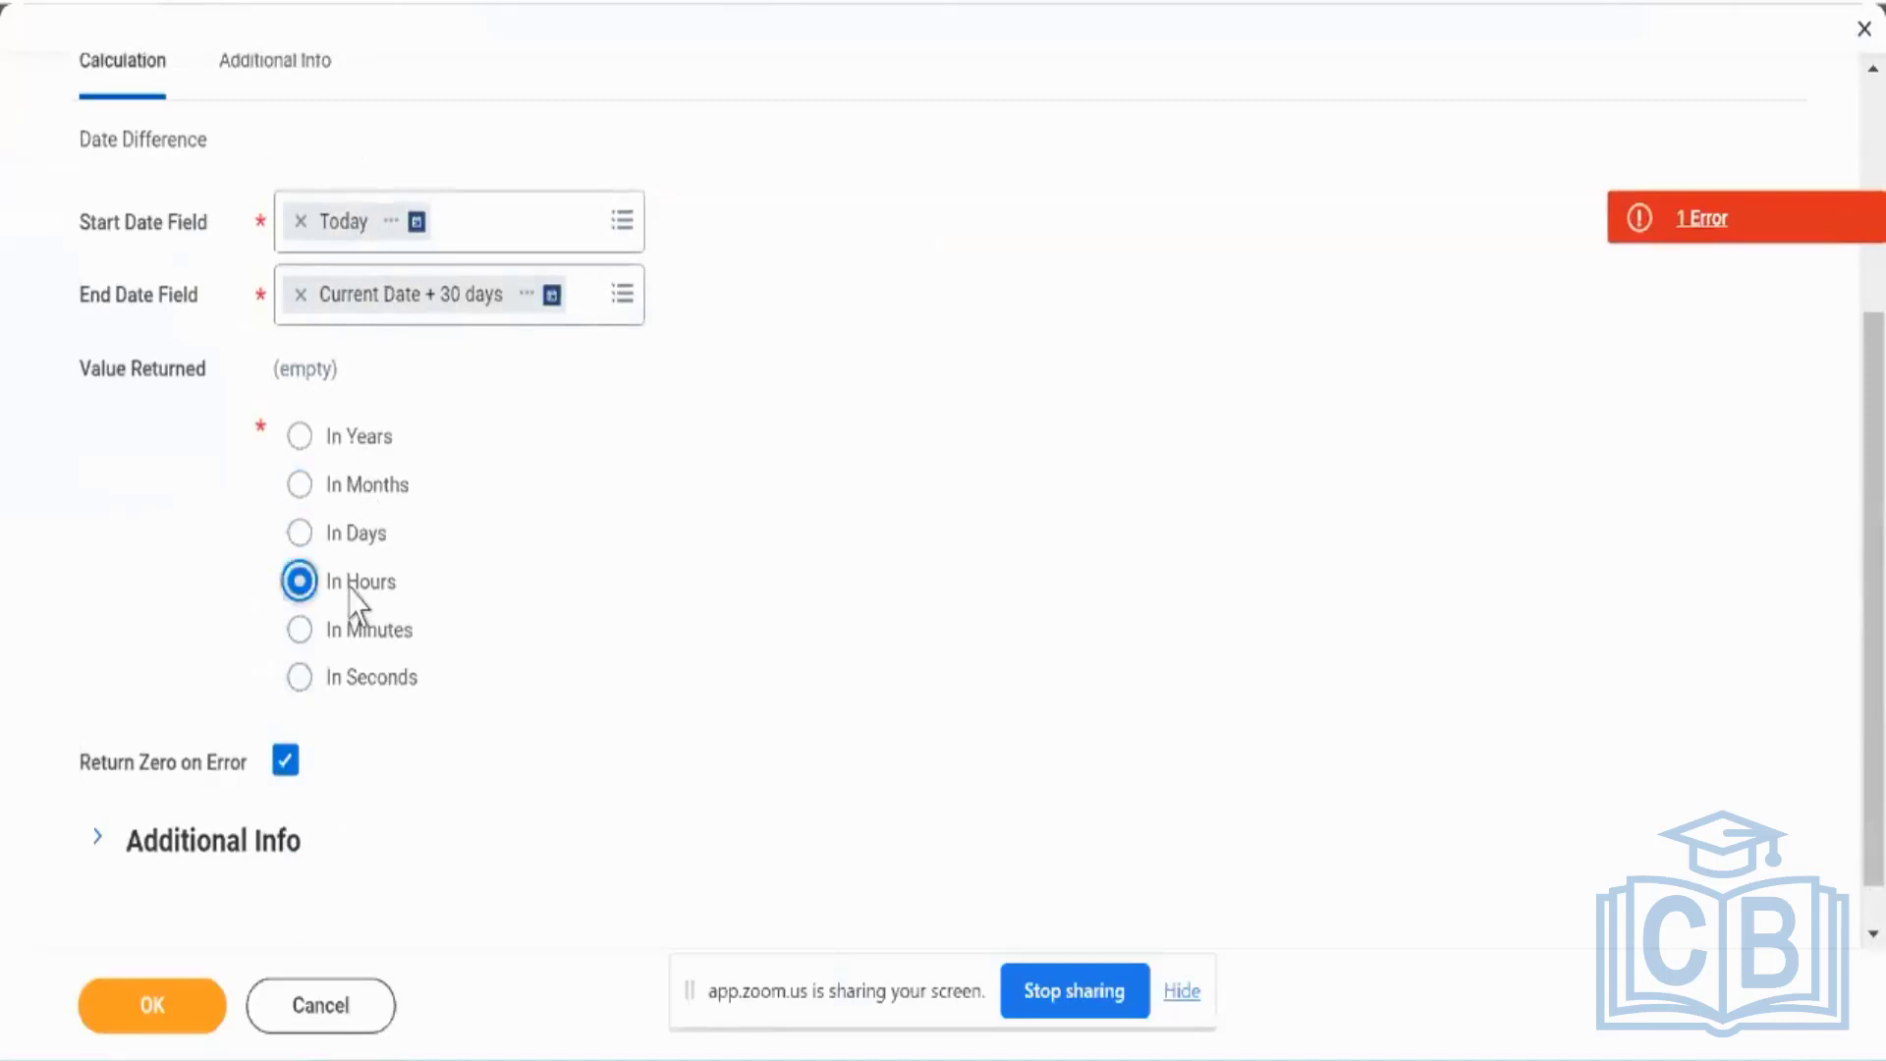
pyautogui.click(1694, 224)
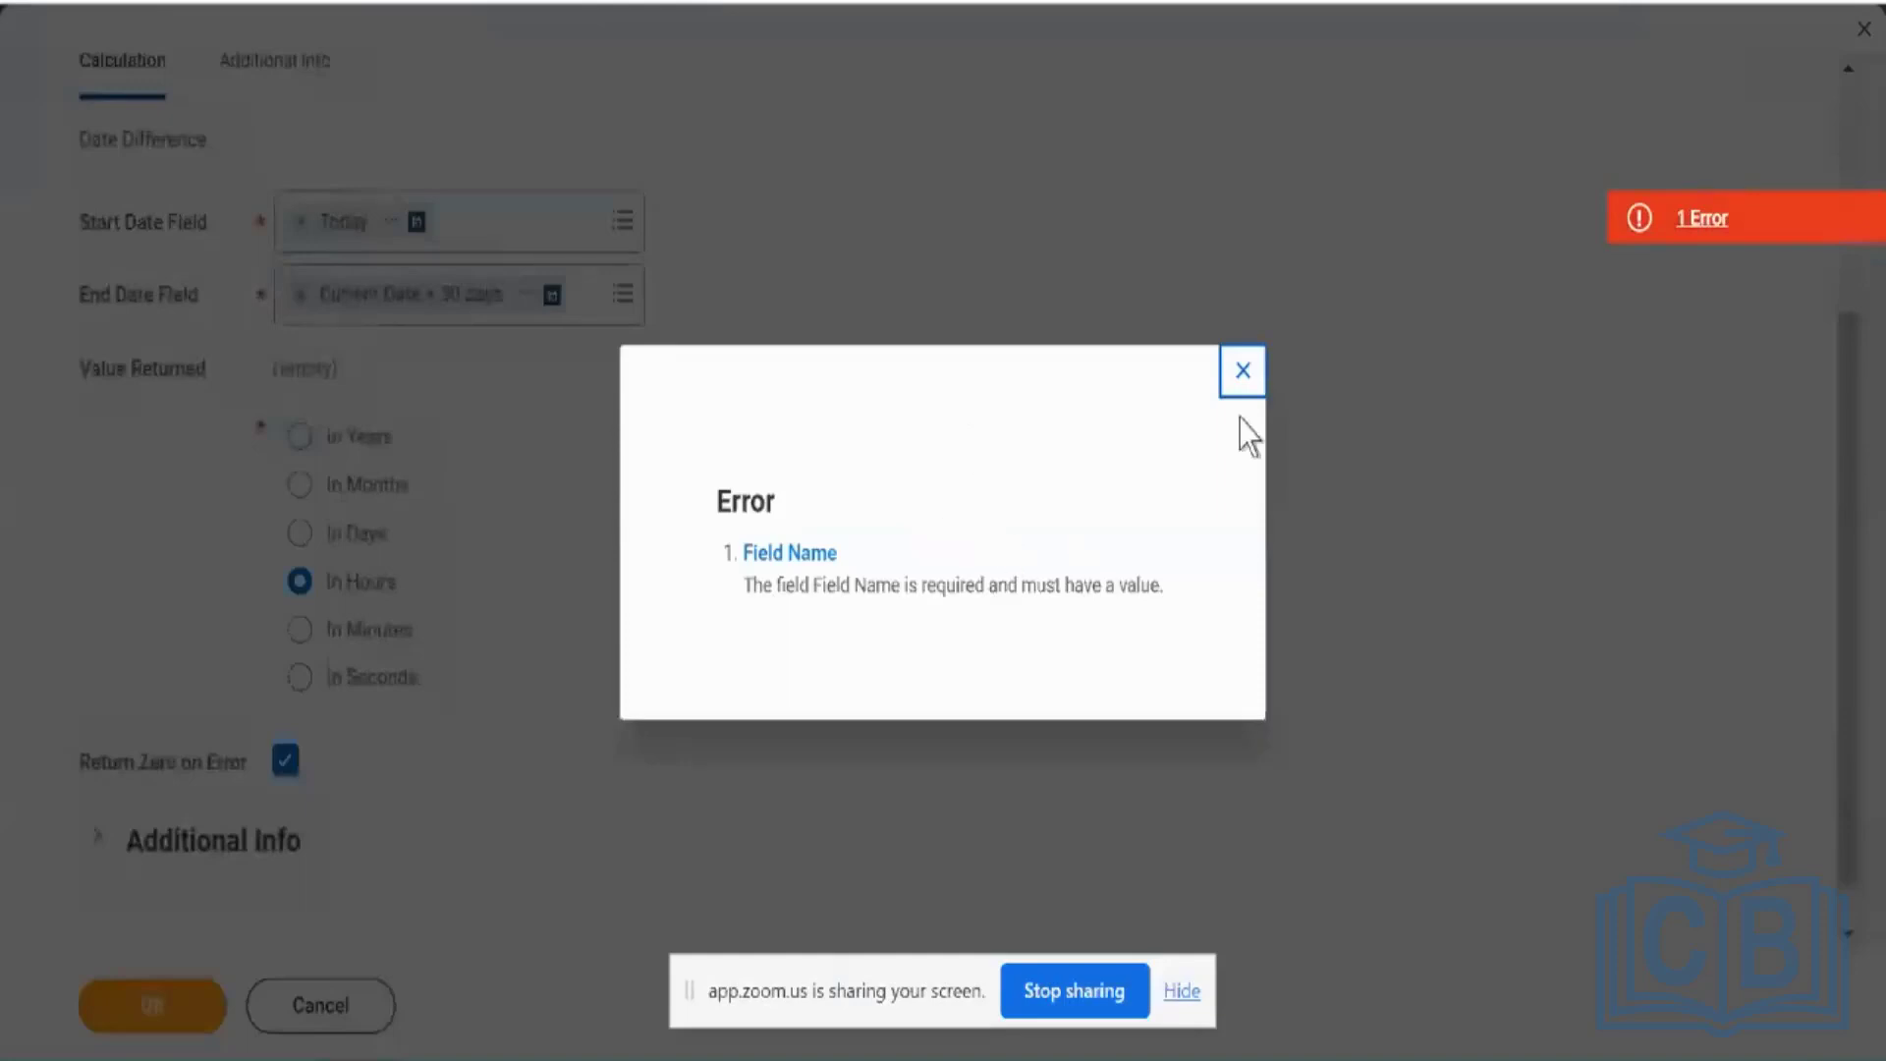
pyautogui.click(1243, 371)
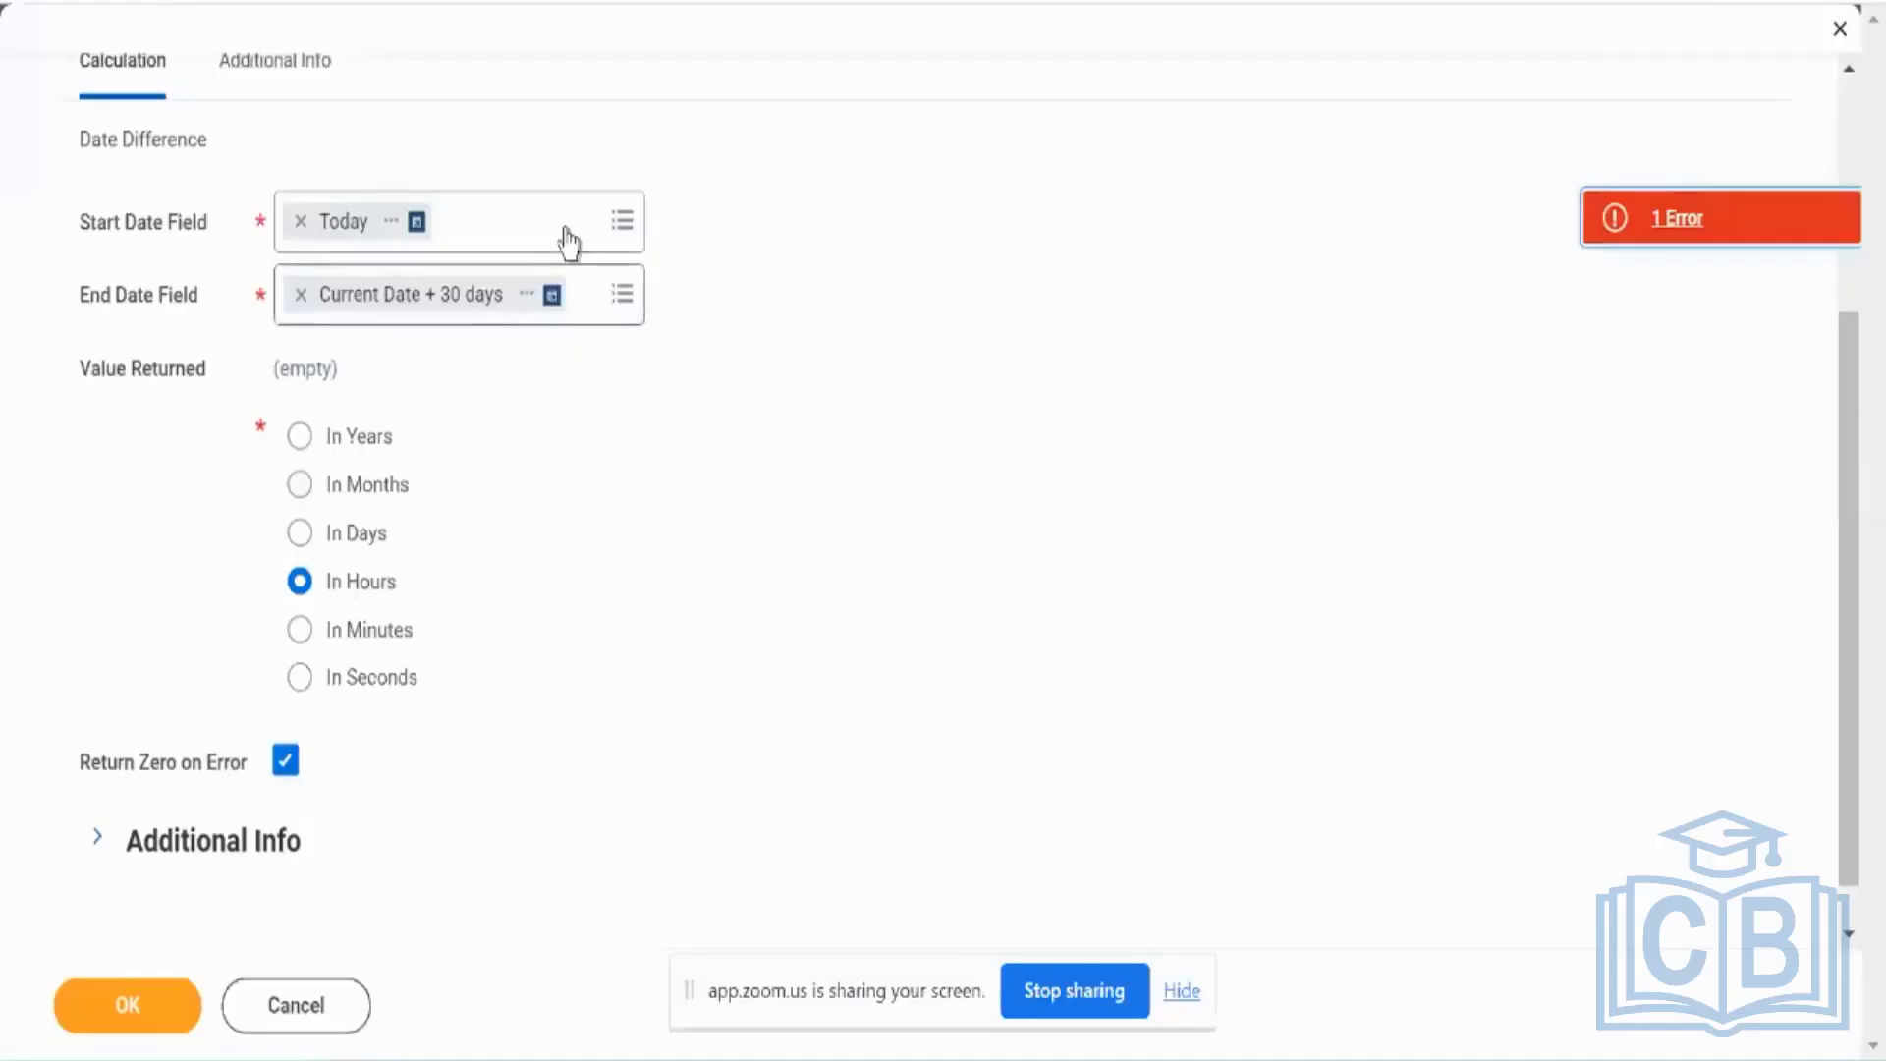
# Step: Name the copied calculated field with Test_, the trainer's first name and _1, and review its calculation settings
pyautogui.scroll(3, 547, 190)
pyautogui.click(501, 220)
pyautogui.write('T')
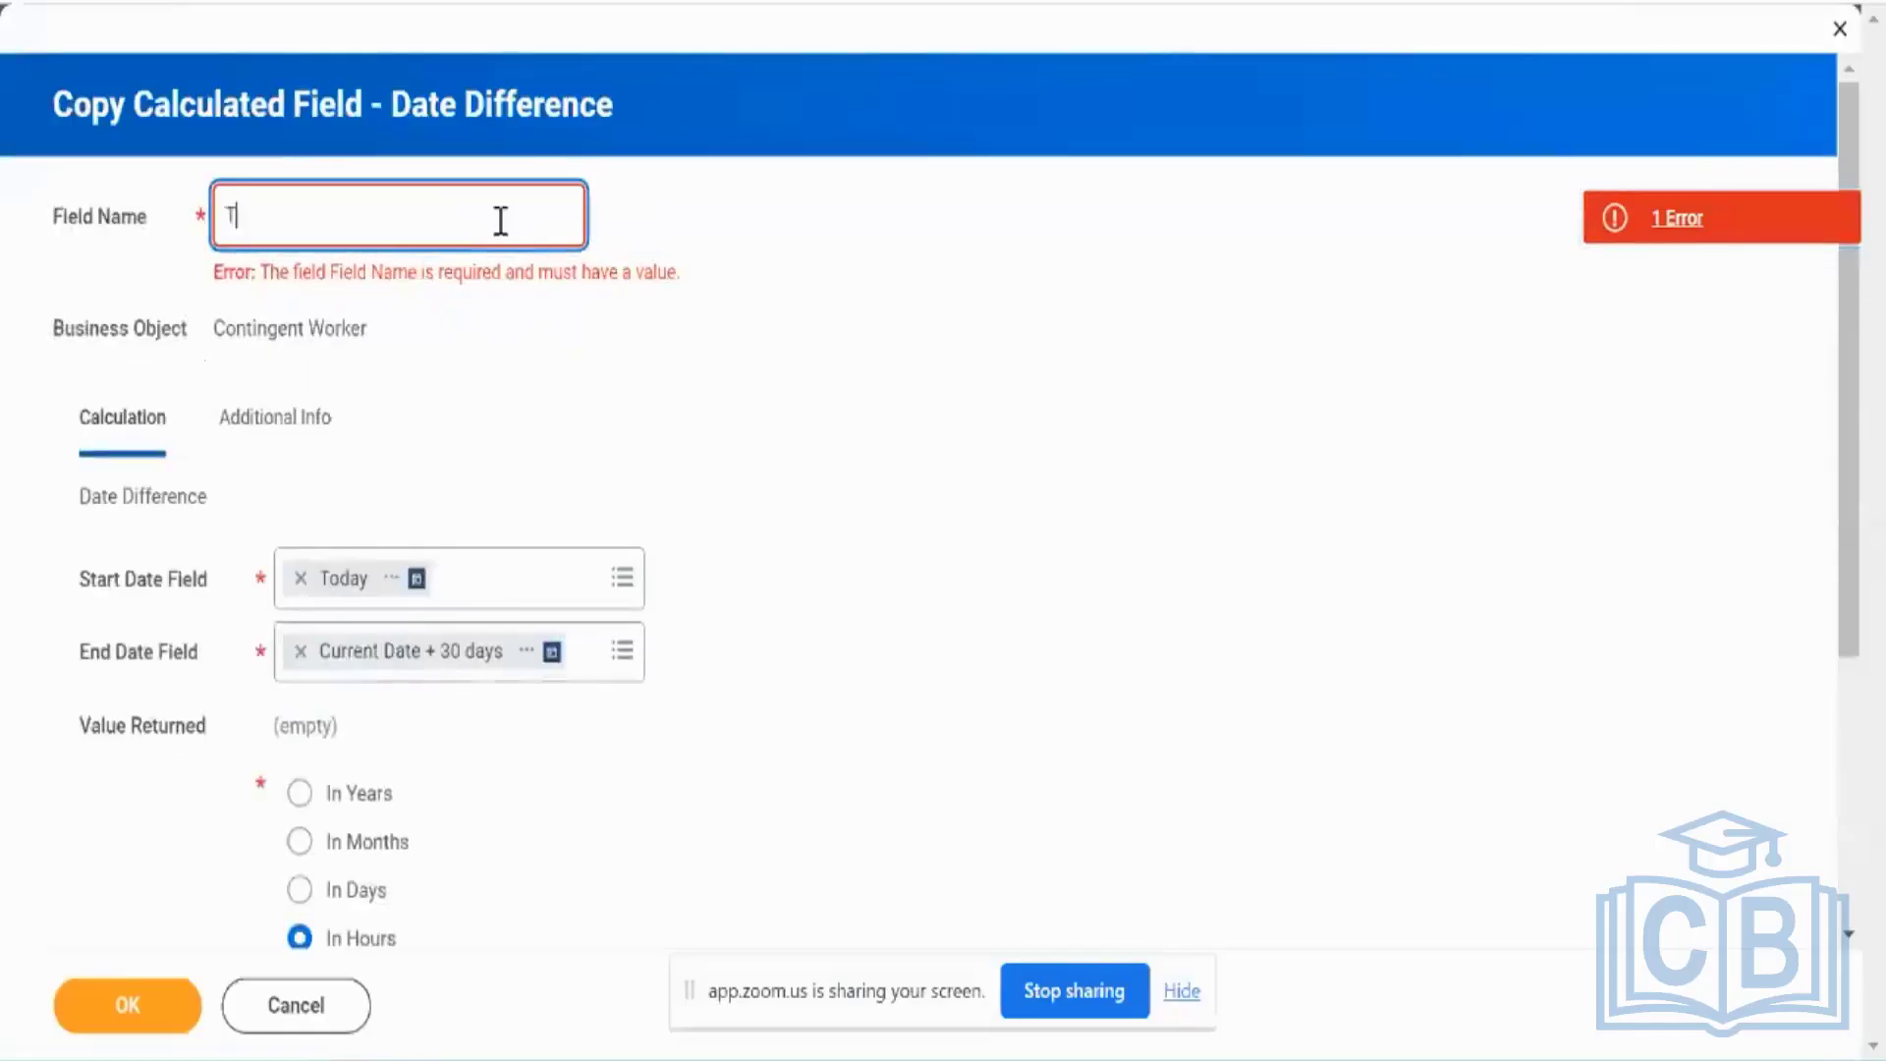
pyautogui.write('est_Aryan_1')
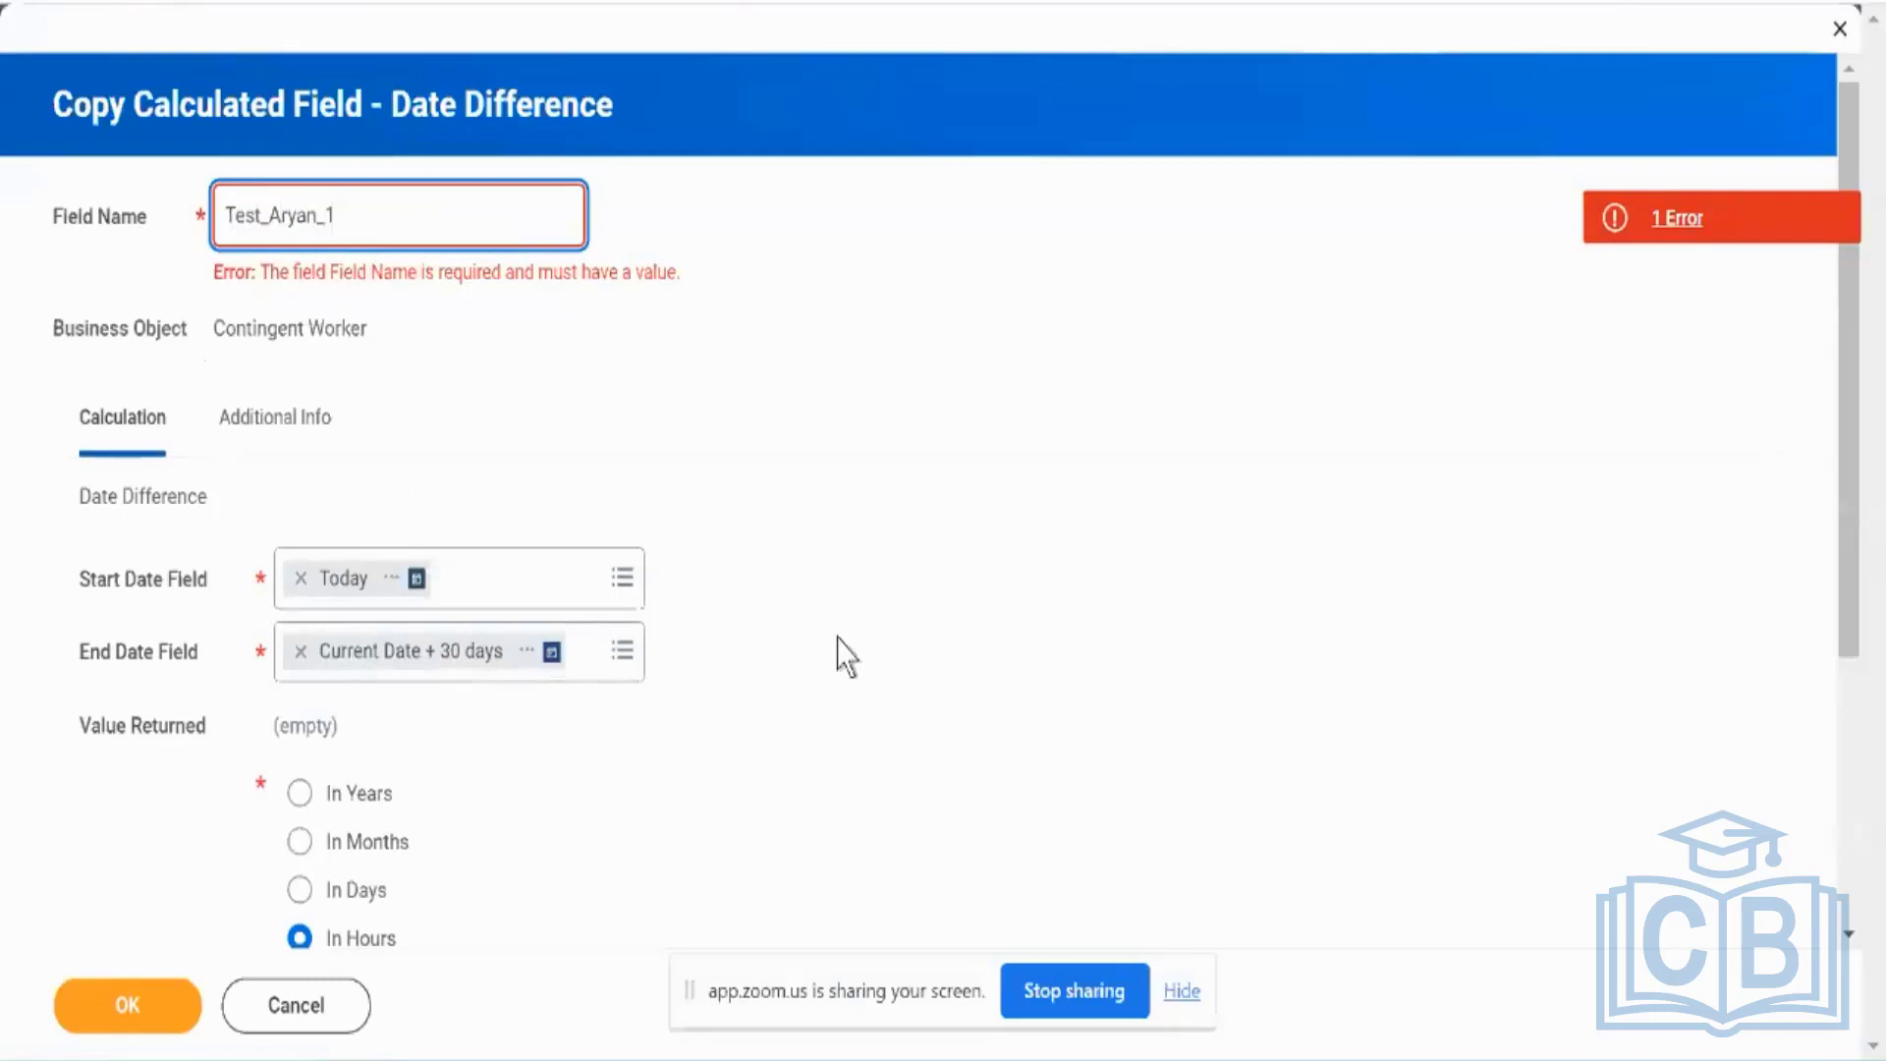
pyautogui.scroll(-2, 840, 649)
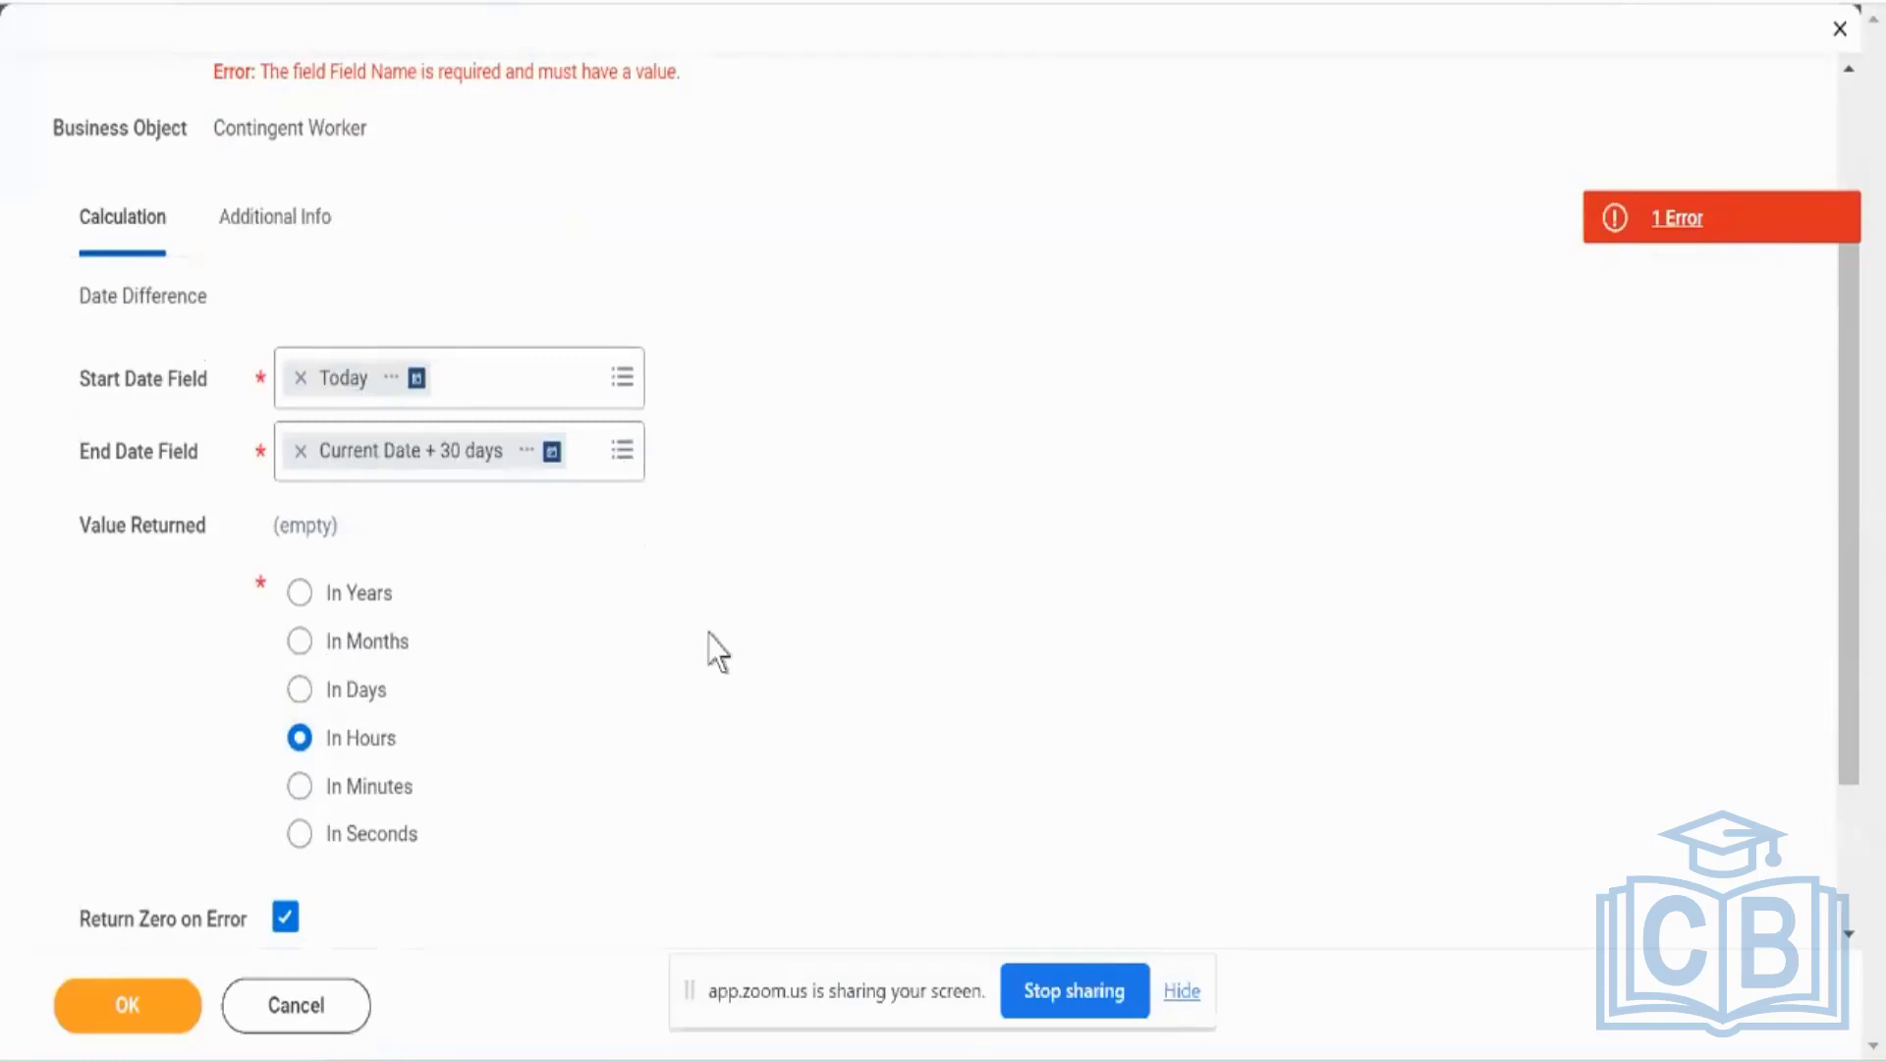
pyautogui.scroll(2, 719, 651)
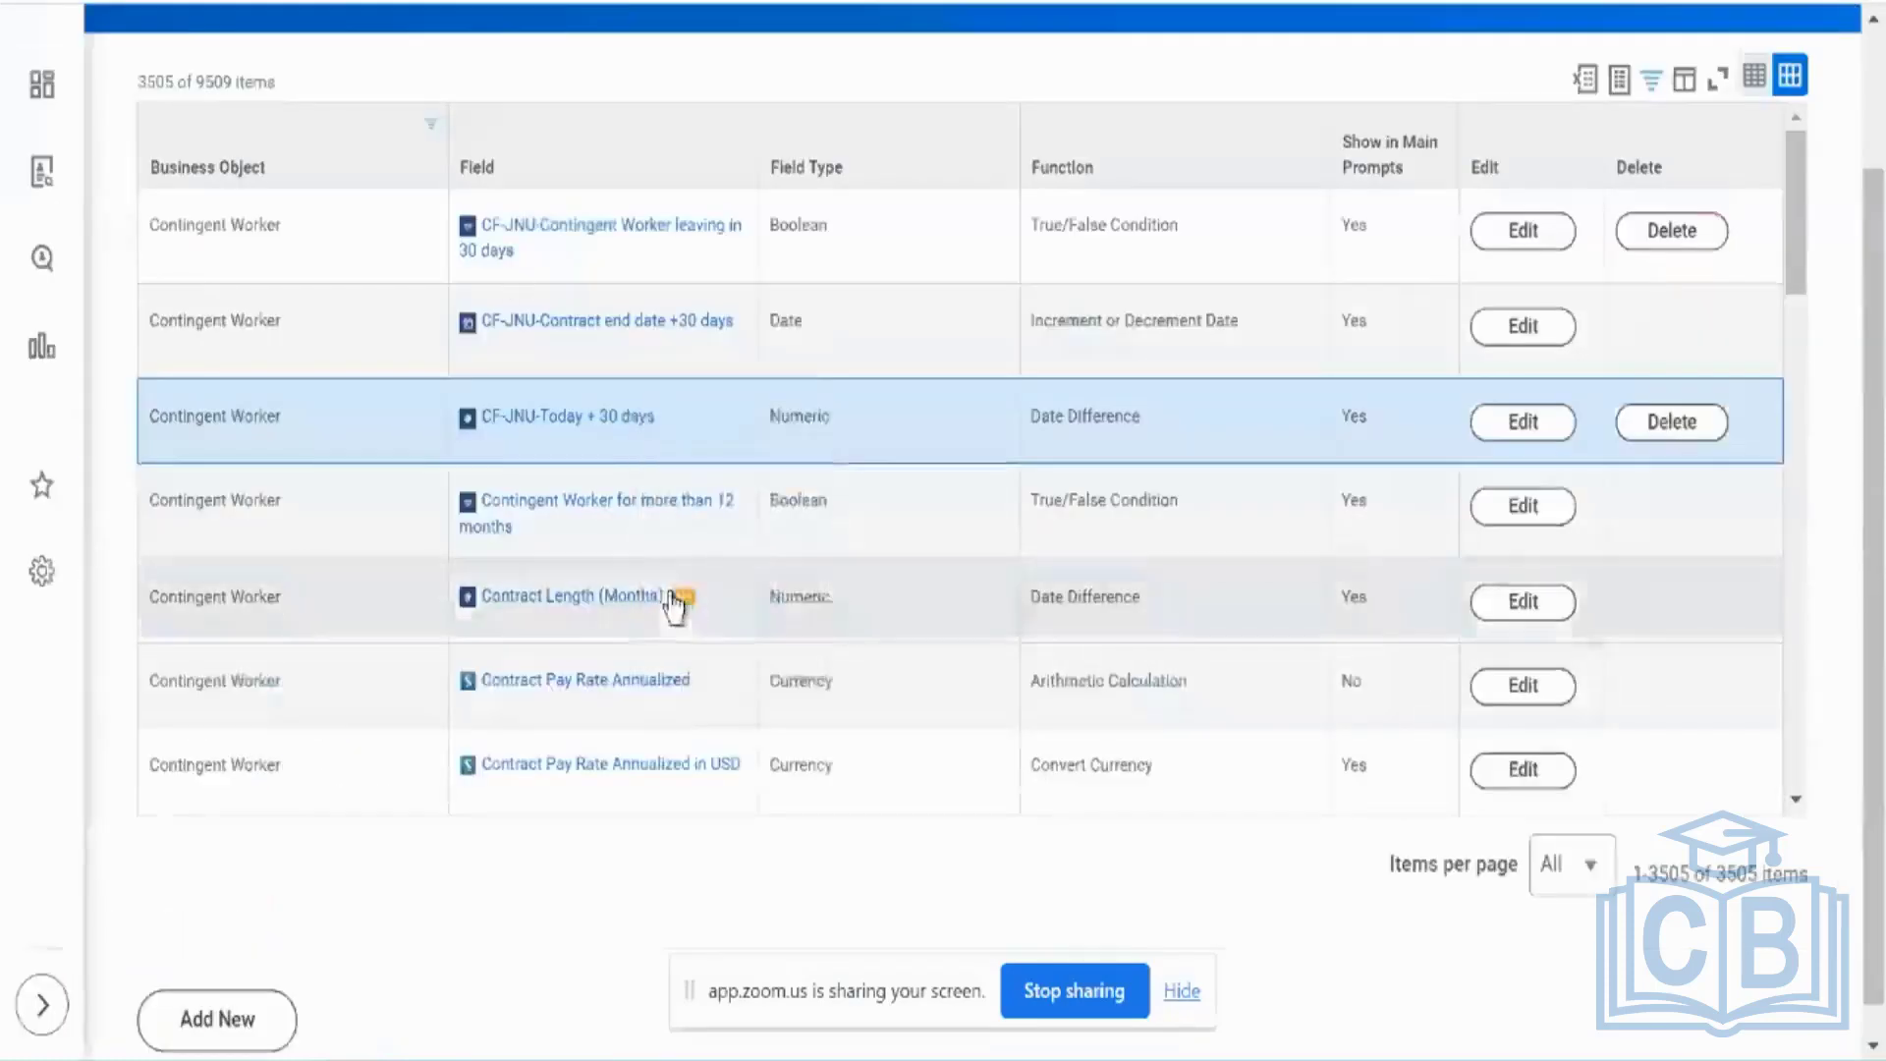
# Step: Examine the filtered worker-related calculated fields and their functions in the Maintain Calculated Fields report
pyautogui.scroll(-4, 668, 607)
pyautogui.scroll(-5, 674, 604)
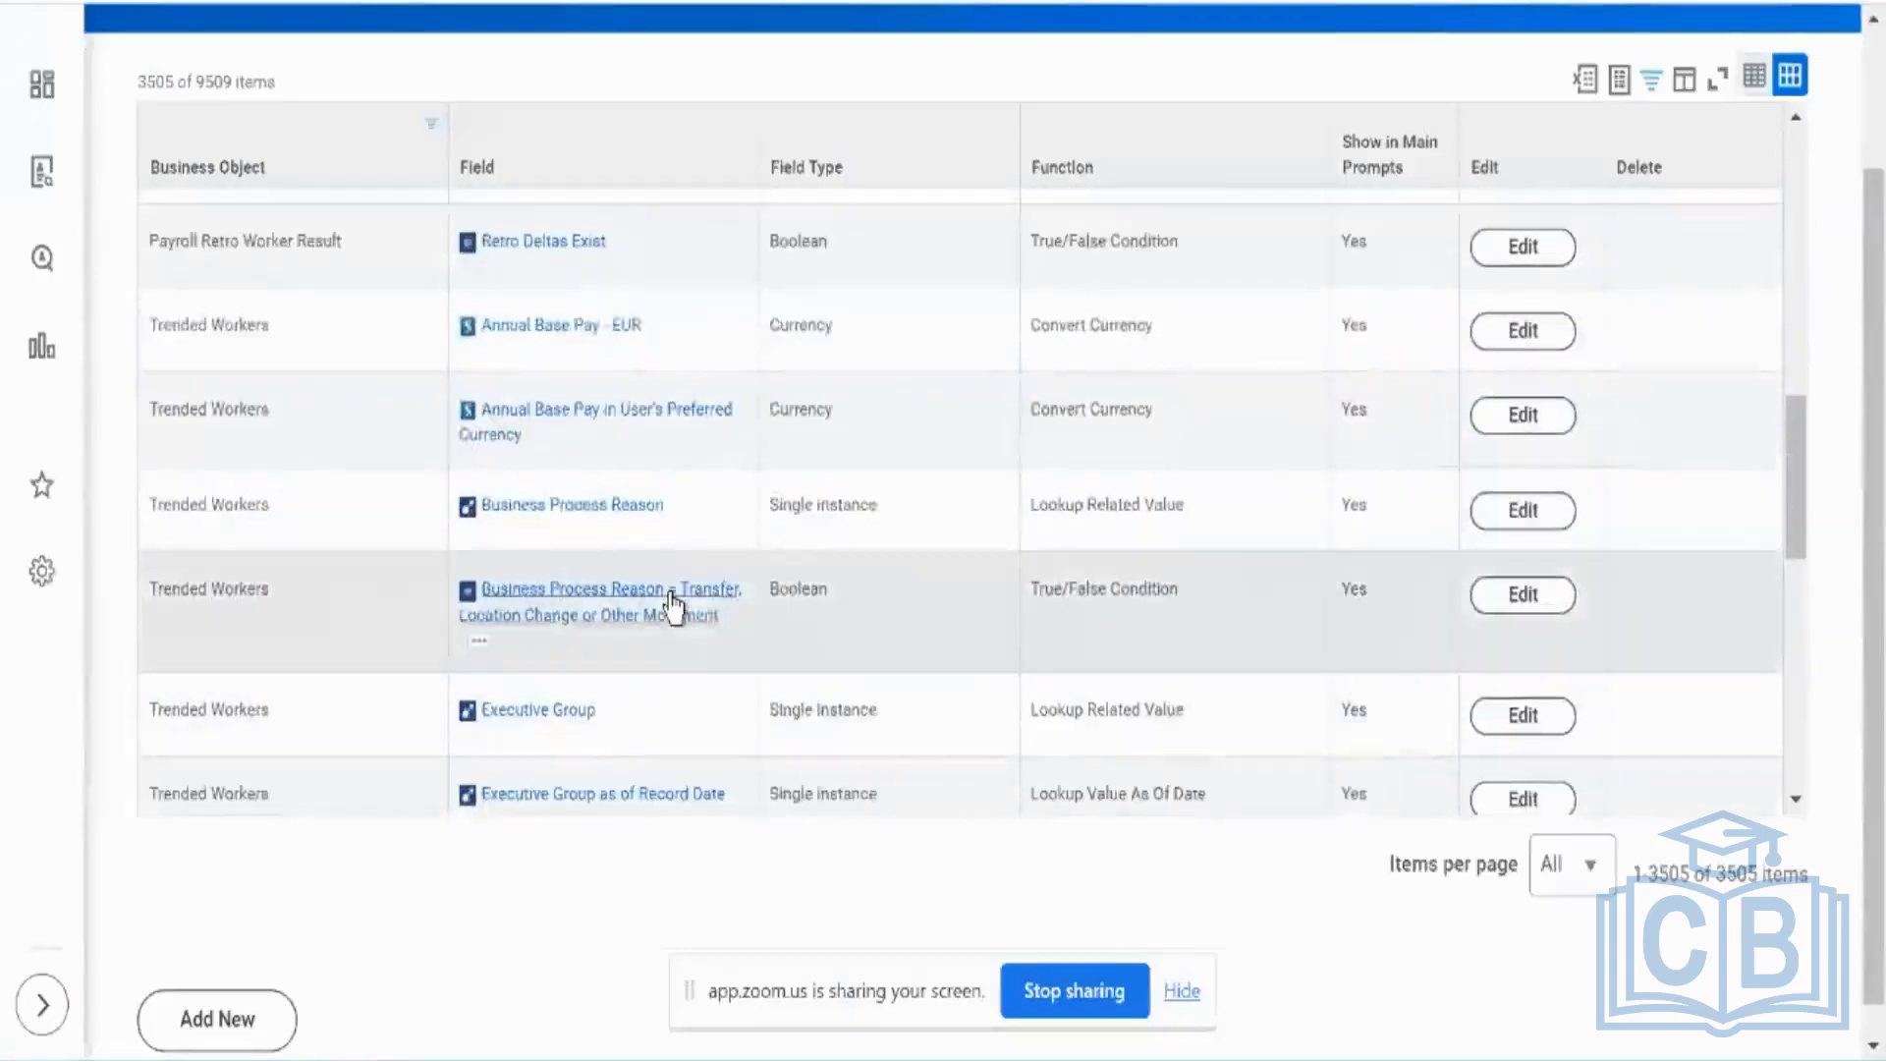
pyautogui.scroll(-2, 800, 419)
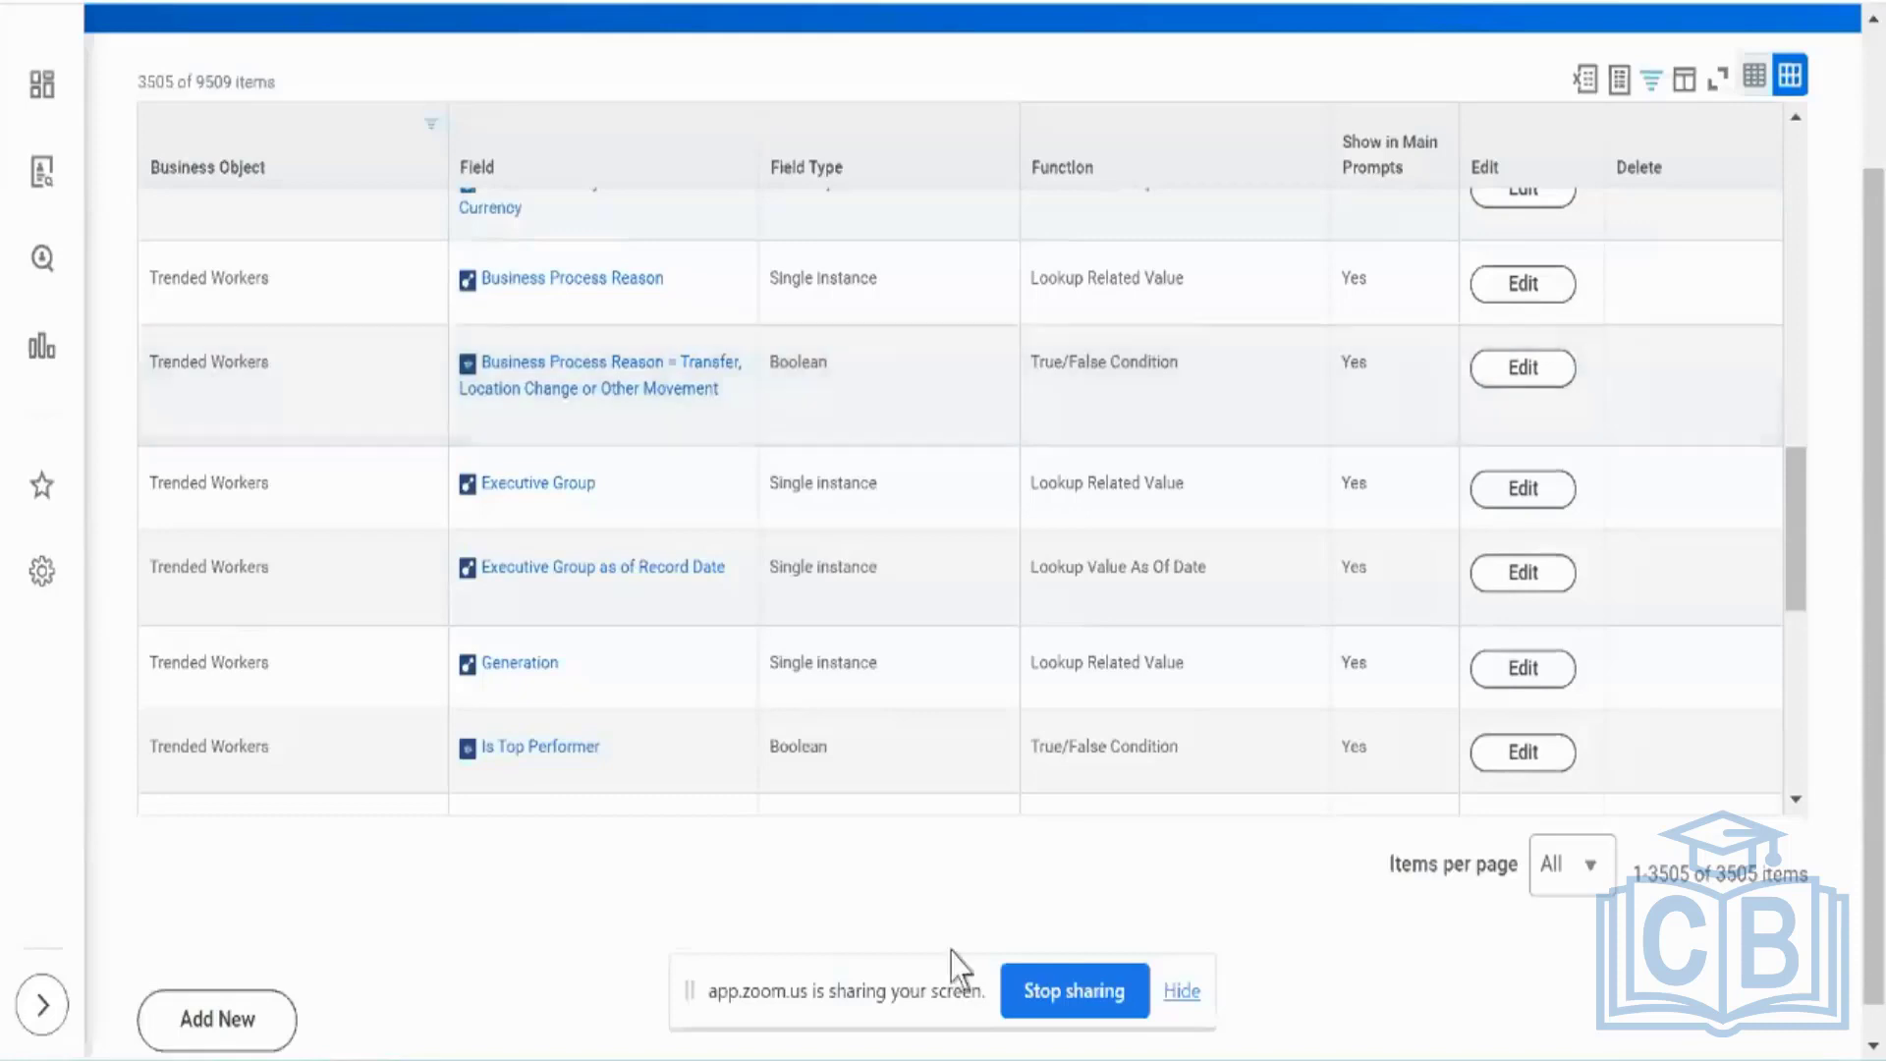
pyautogui.scroll(2, 750, 240)
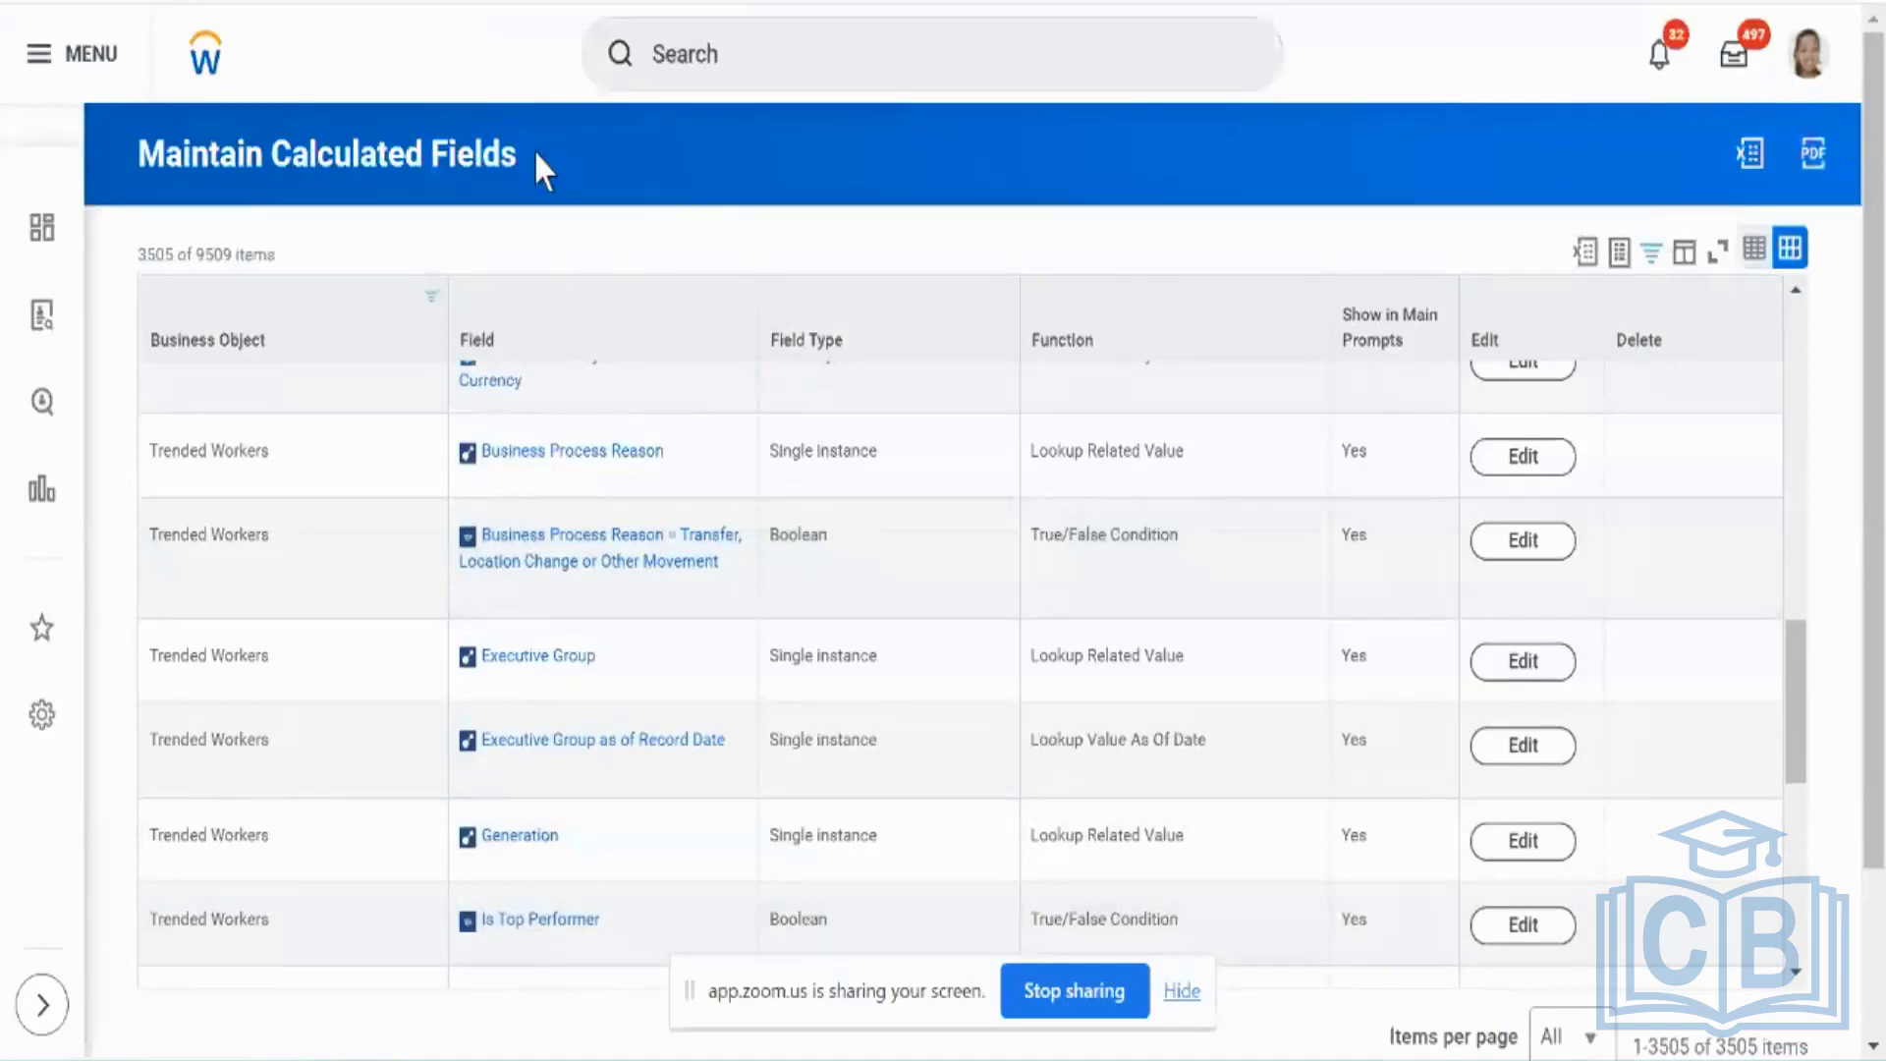
pyautogui.scroll(-2, 534, 149)
pyautogui.scroll(-5, 629, 445)
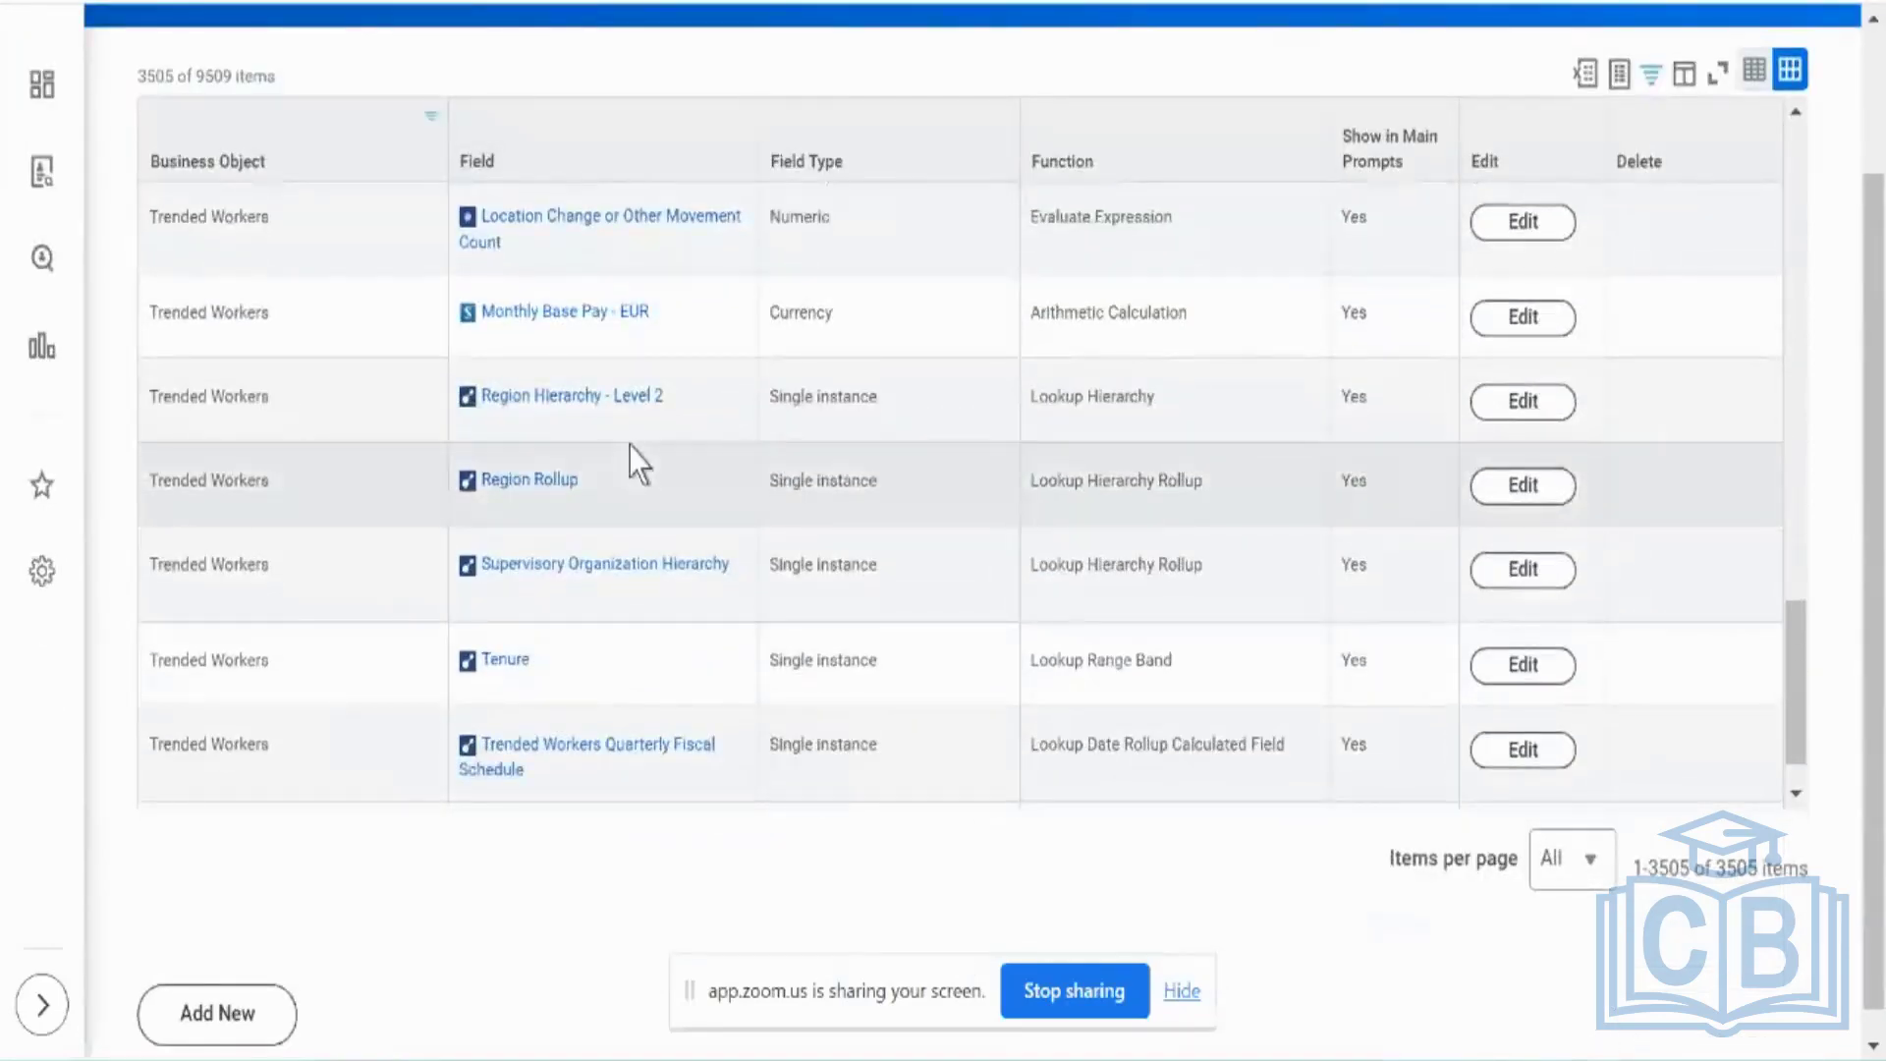
pyautogui.scroll(-5, 629, 445)
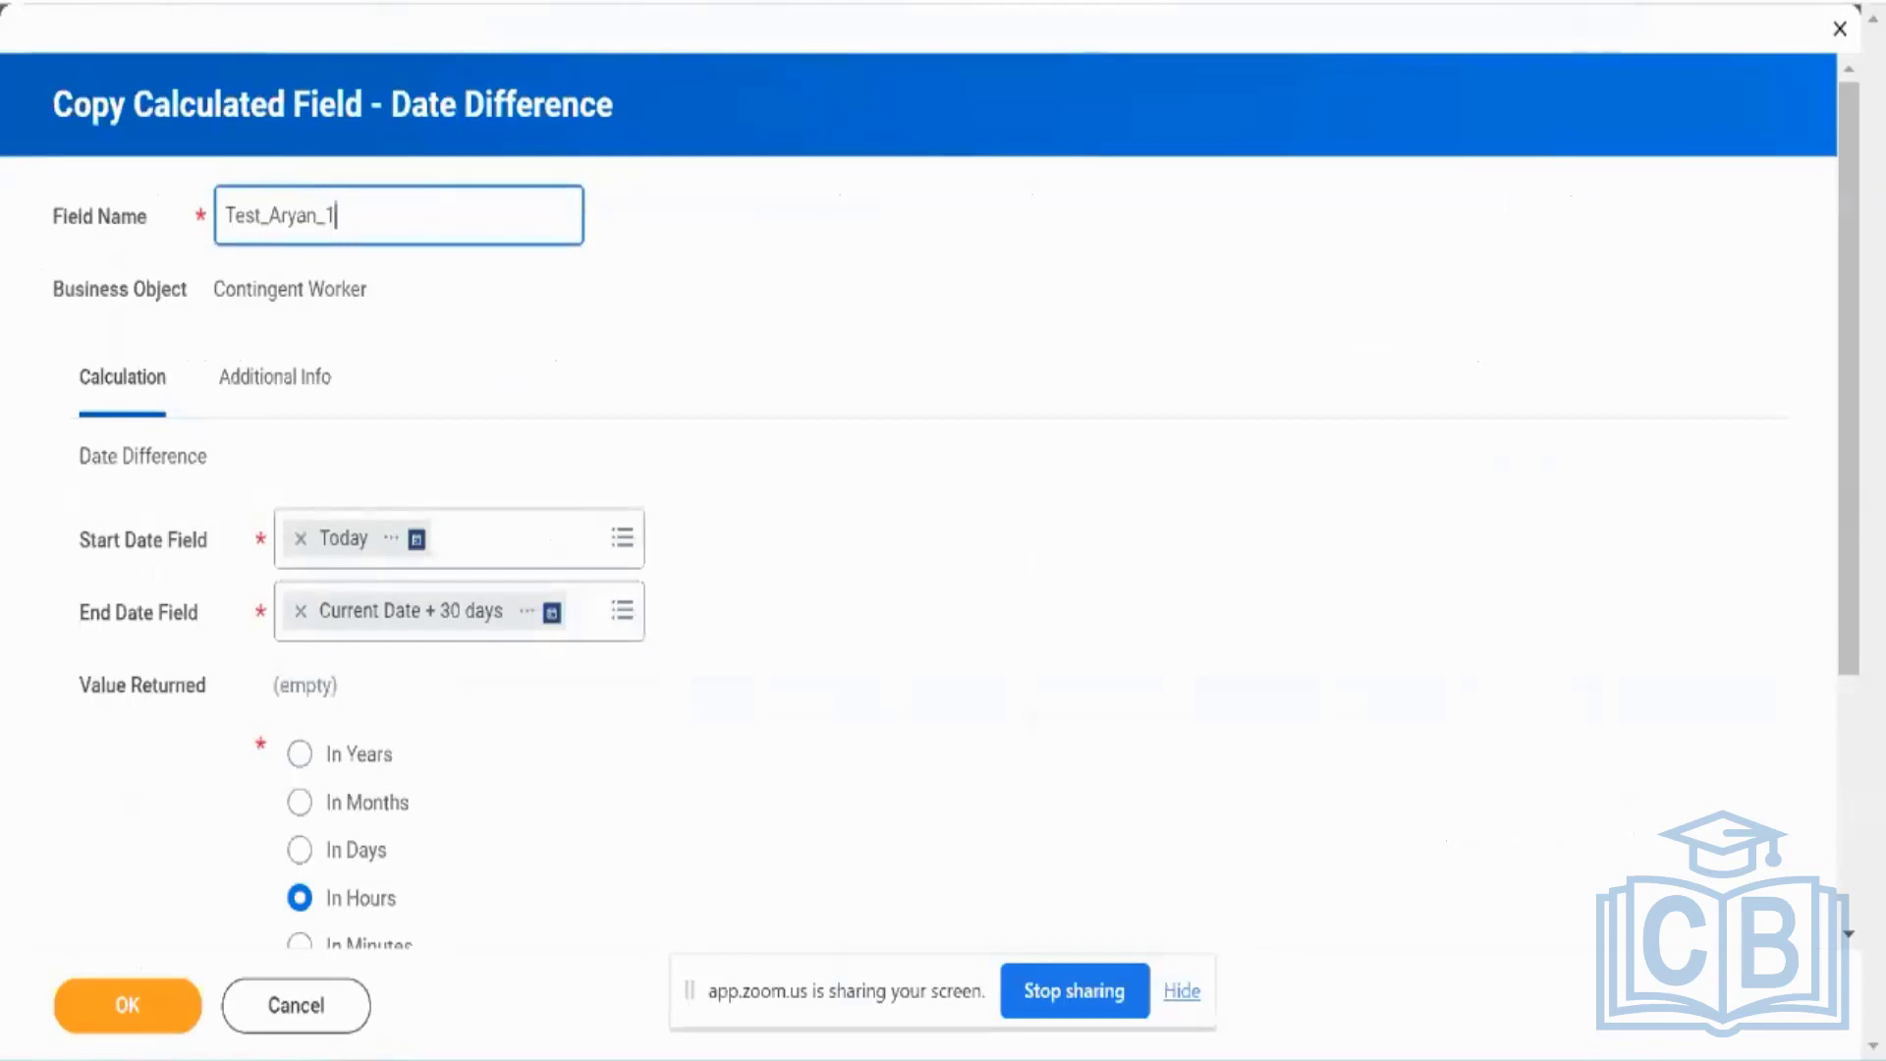
# Step: Switch to the PowerPoint Presentation PDF and read the Locating Existing Calculated Fields and Performance Considerations slides
pyautogui.hotkey('alt', 'Tab')
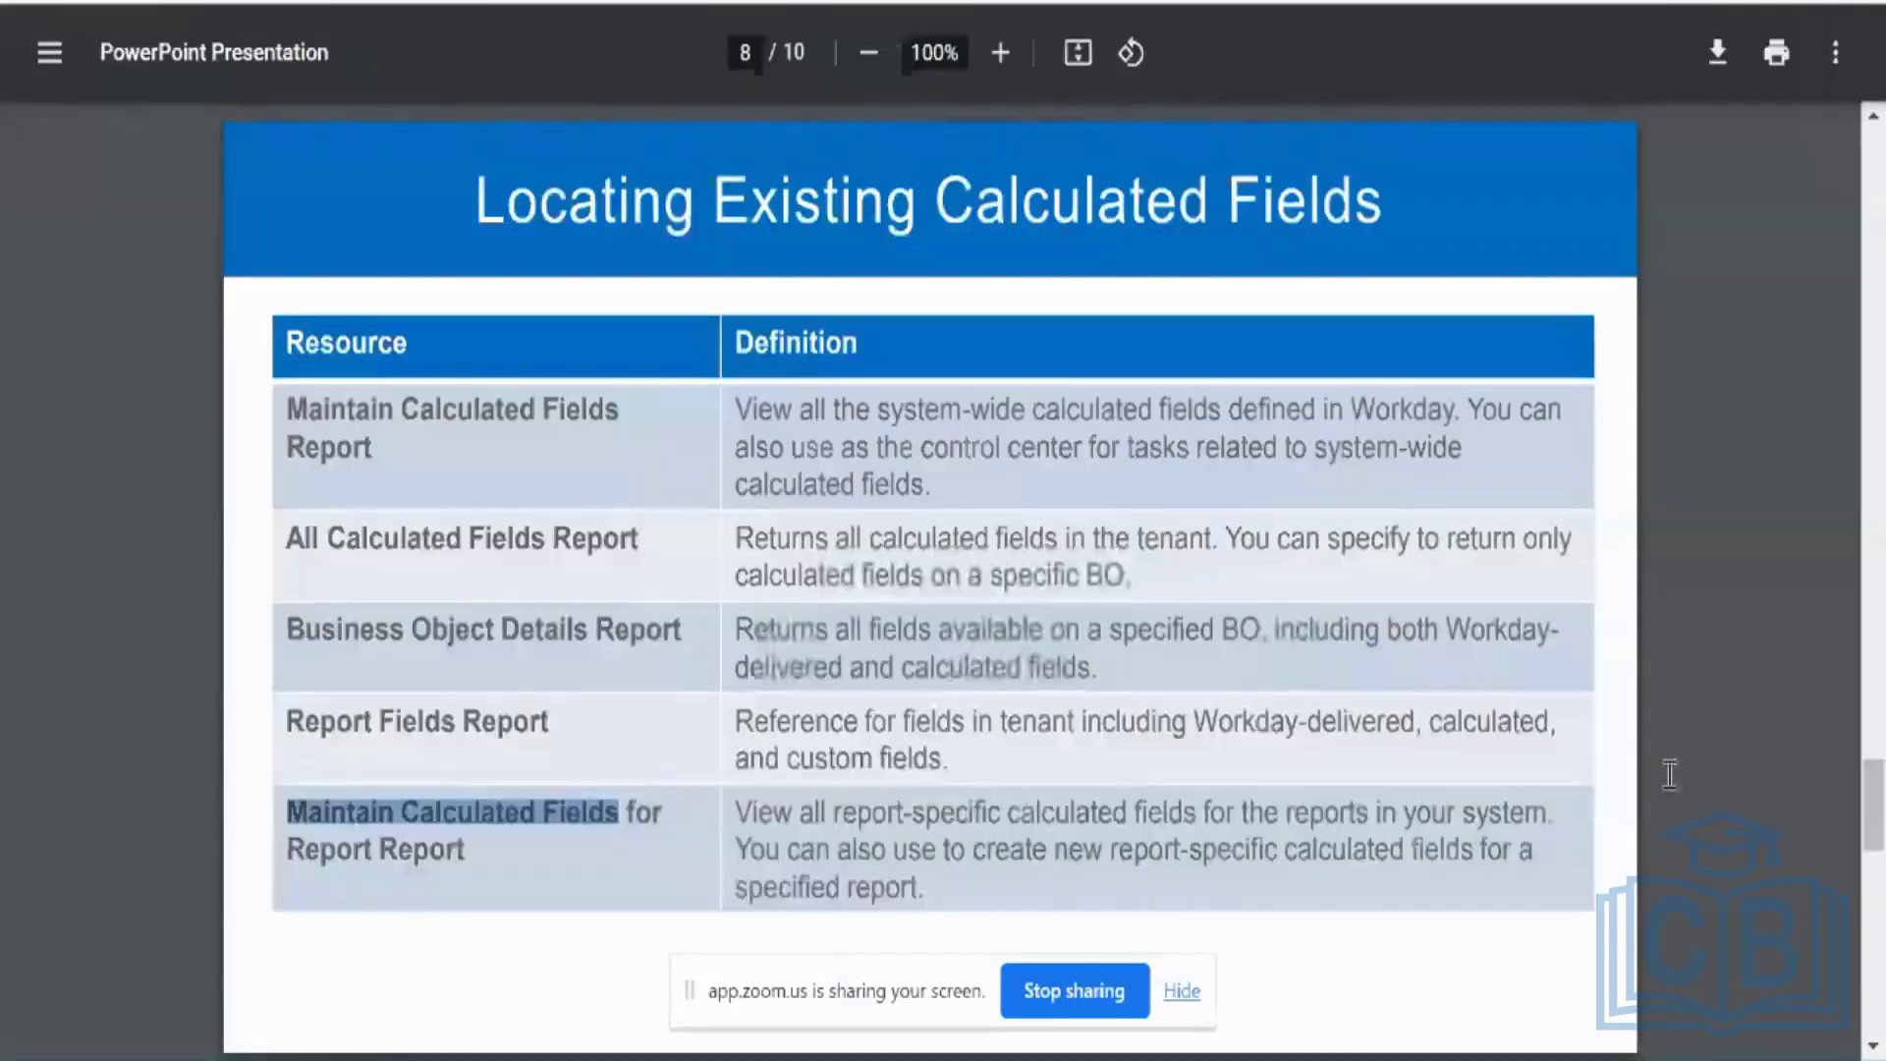
pyautogui.click(1667, 772)
pyautogui.scroll(-4, 1665, 772)
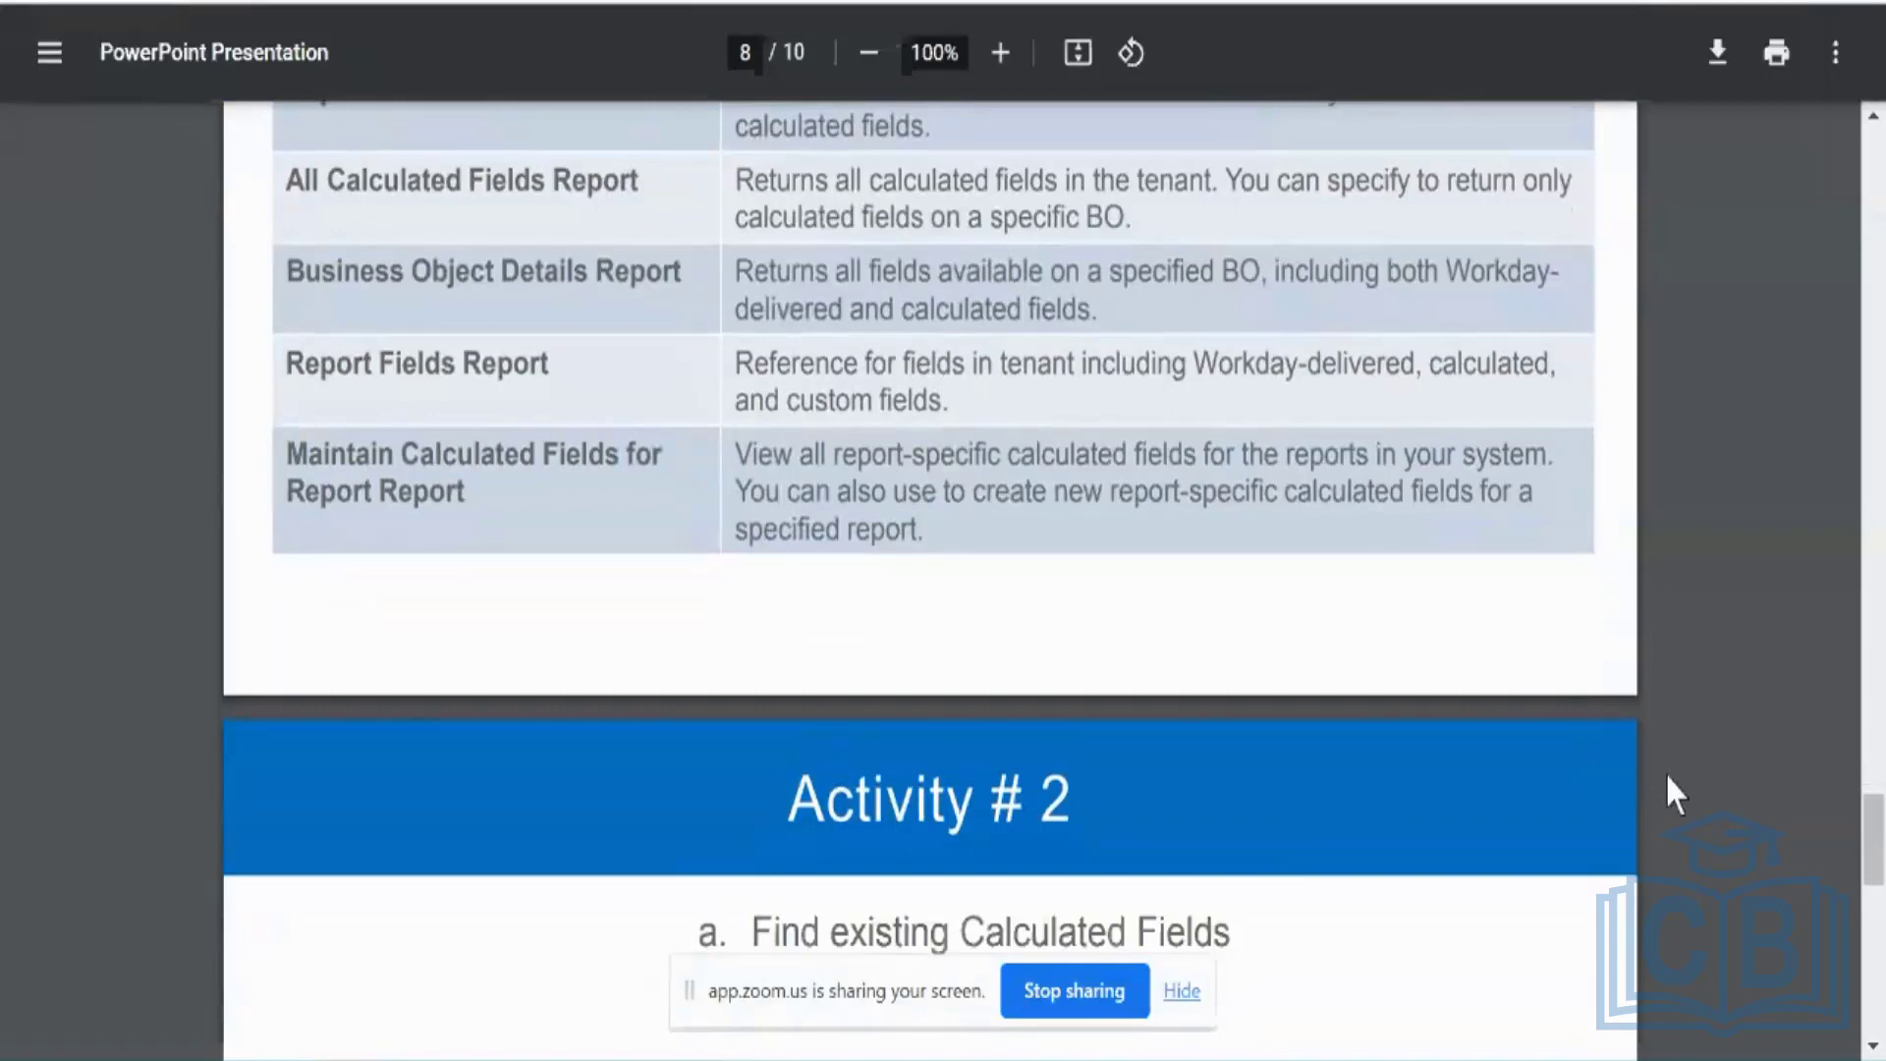
pyautogui.scroll(6, 1668, 776)
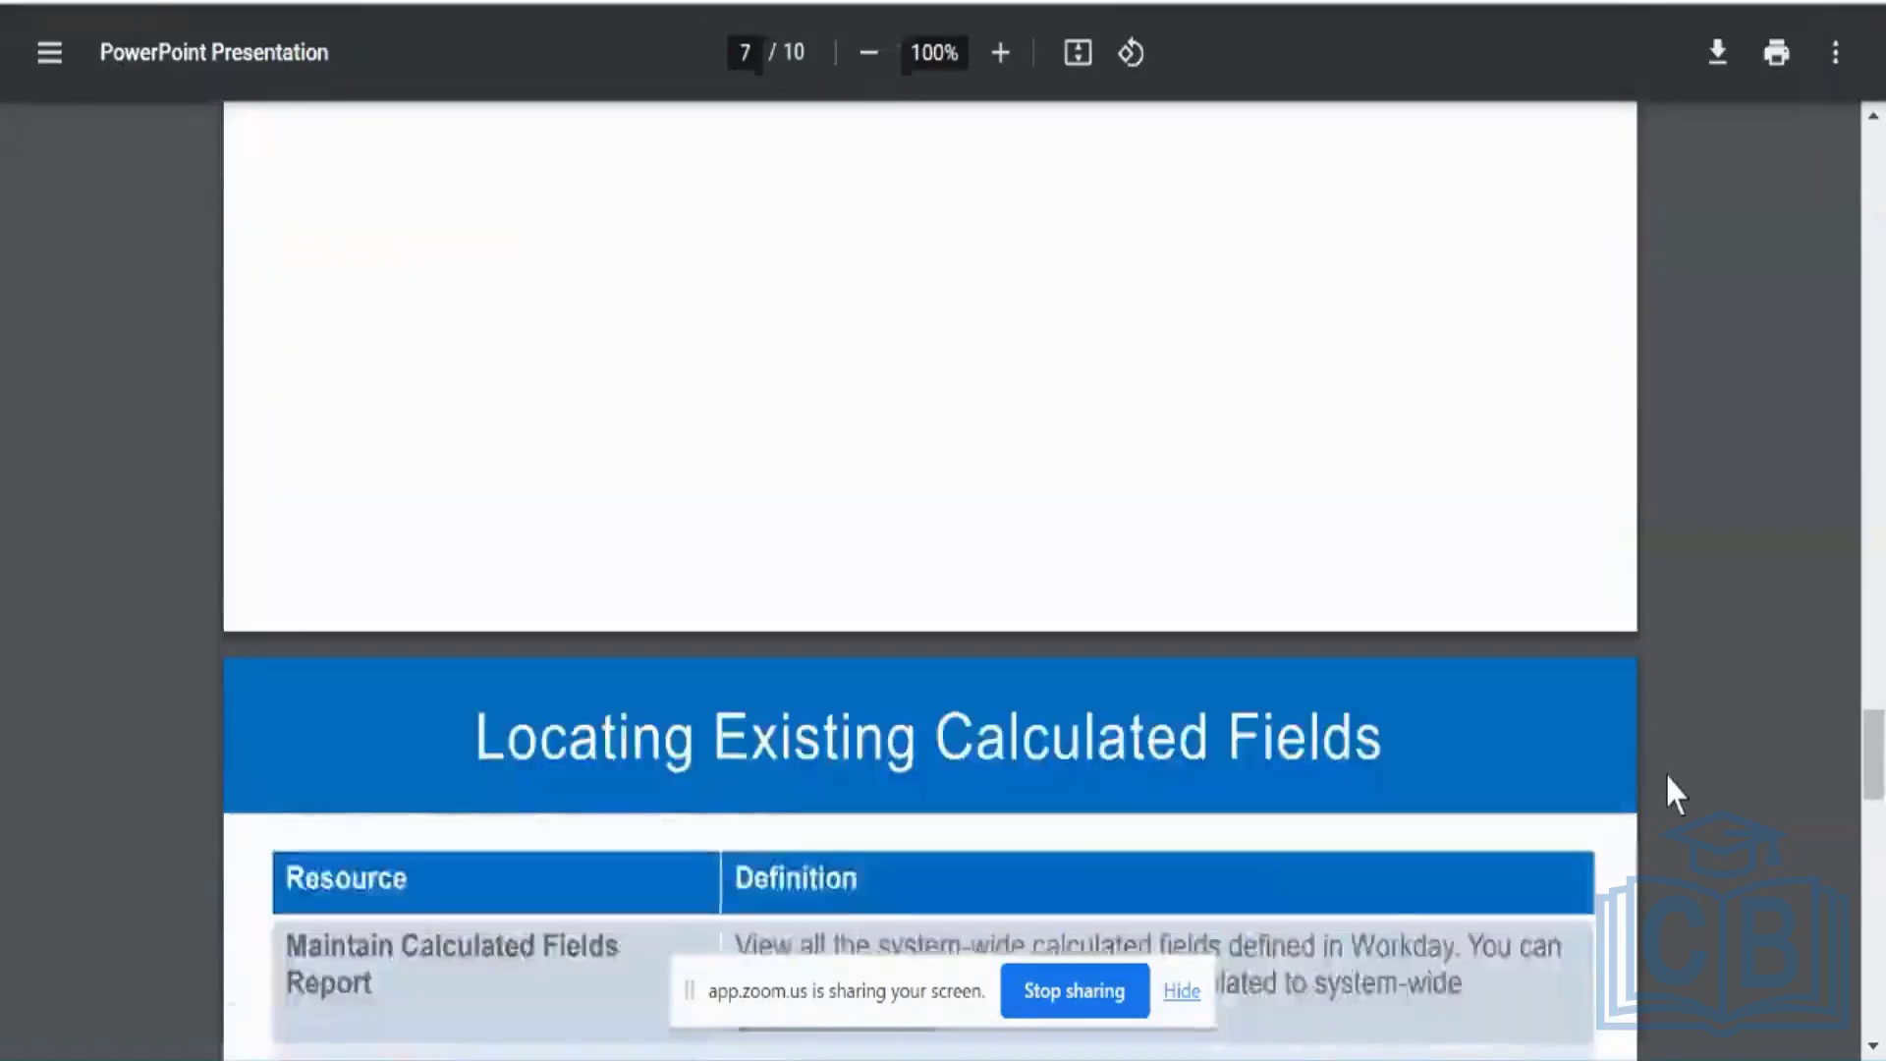
pyautogui.scroll(-3, 1668, 776)
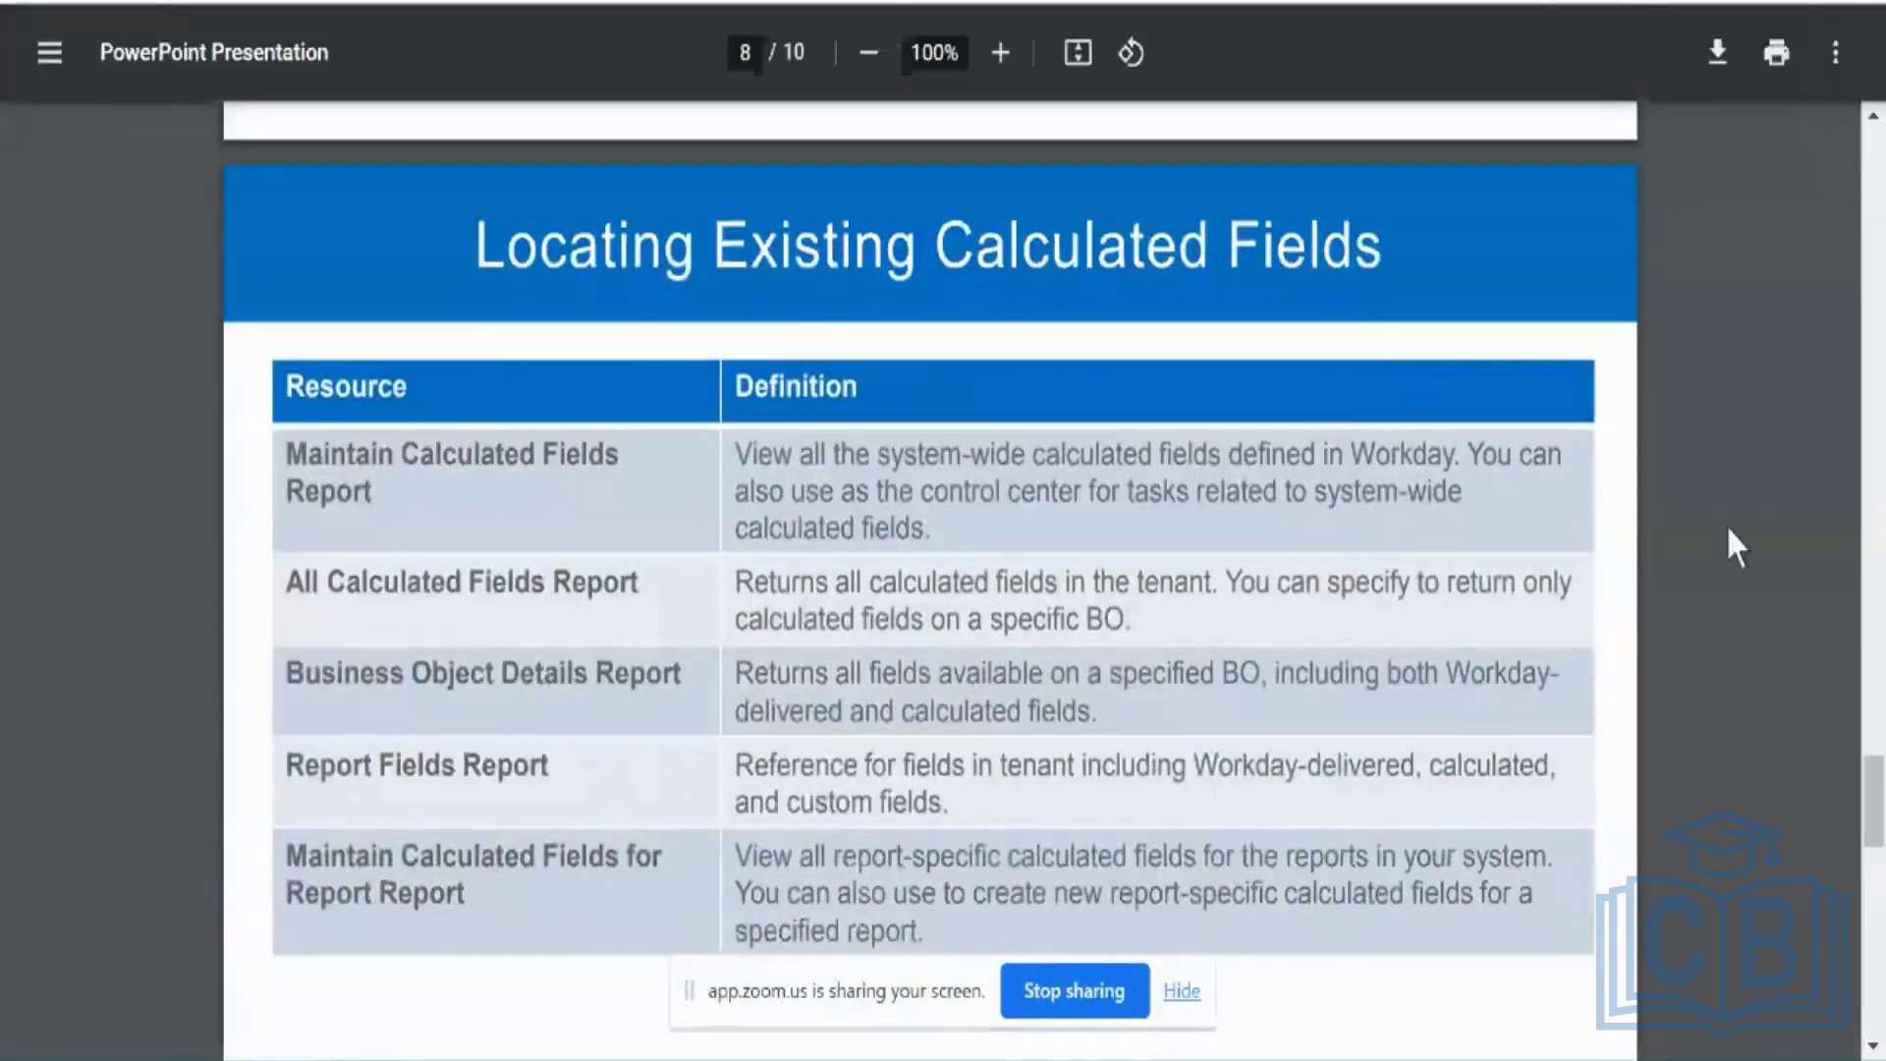
pyautogui.scroll(-1, 1729, 531)
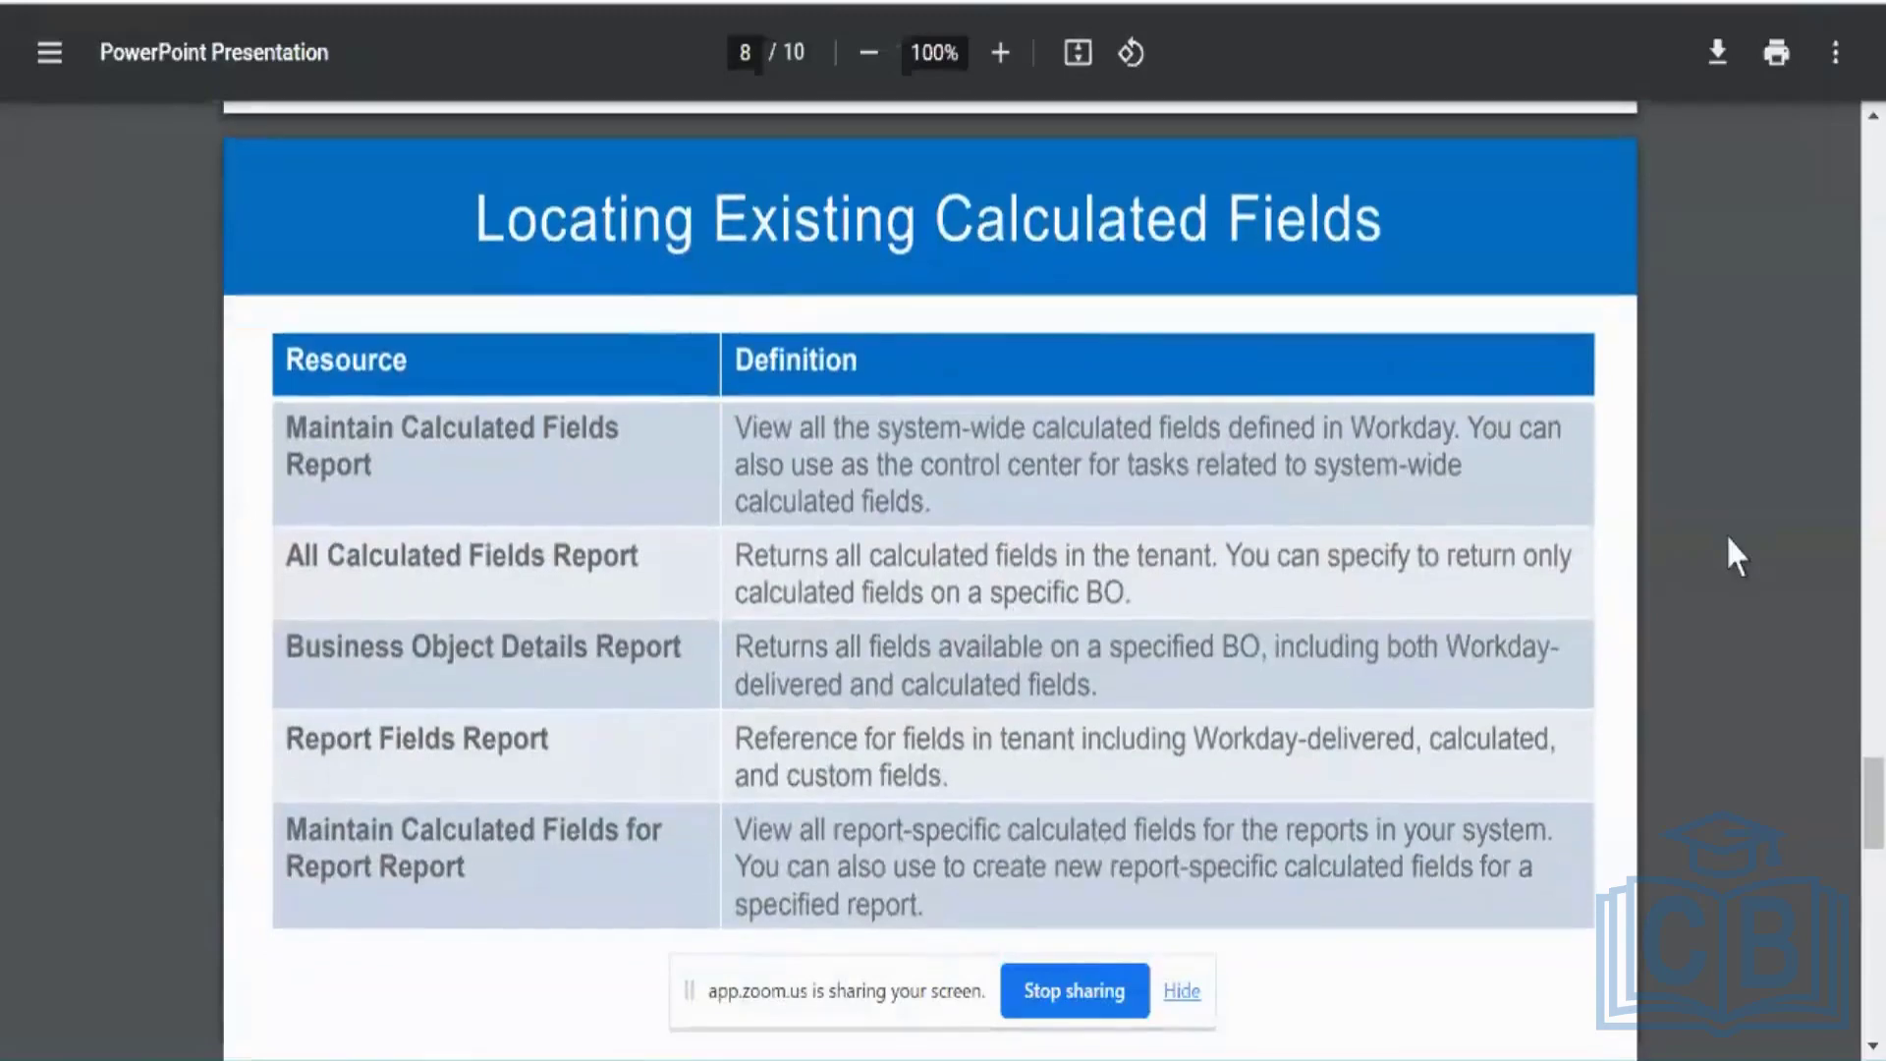
pyautogui.scroll(-15, 1729, 538)
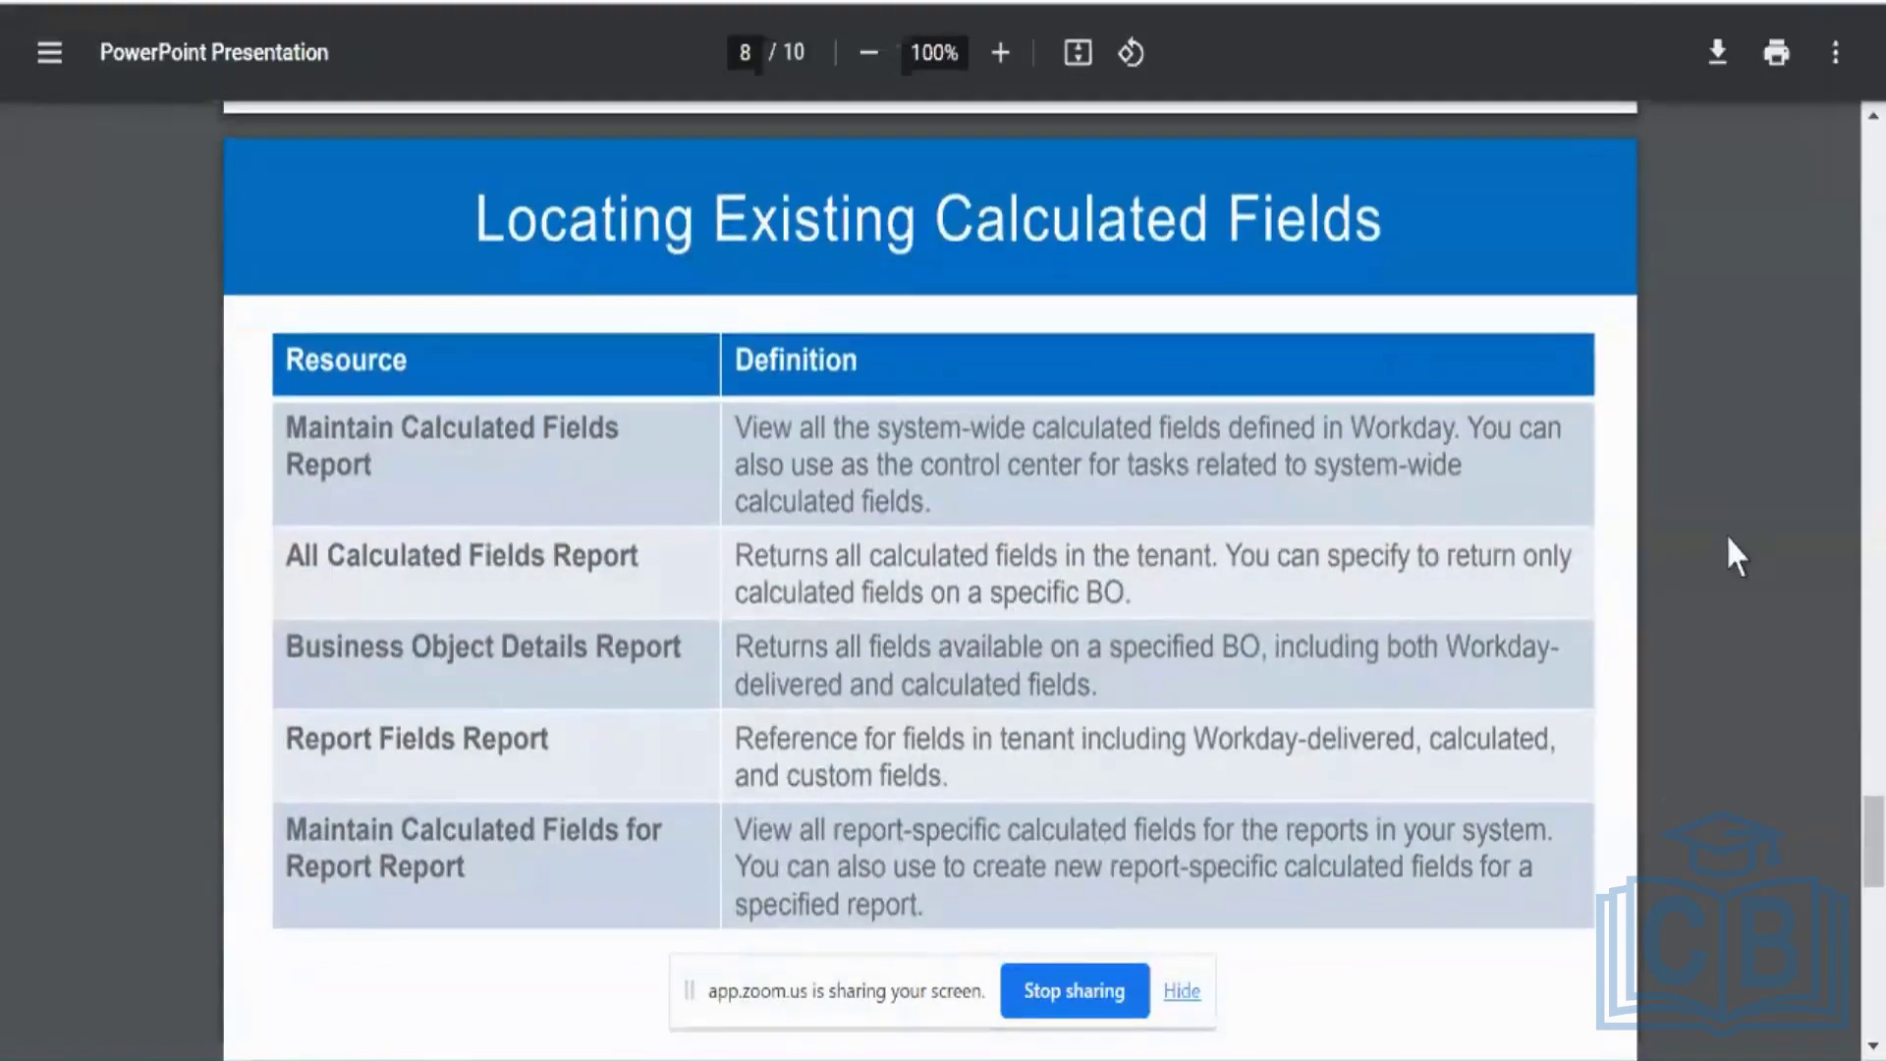
pyautogui.scroll(-3, 1735, 556)
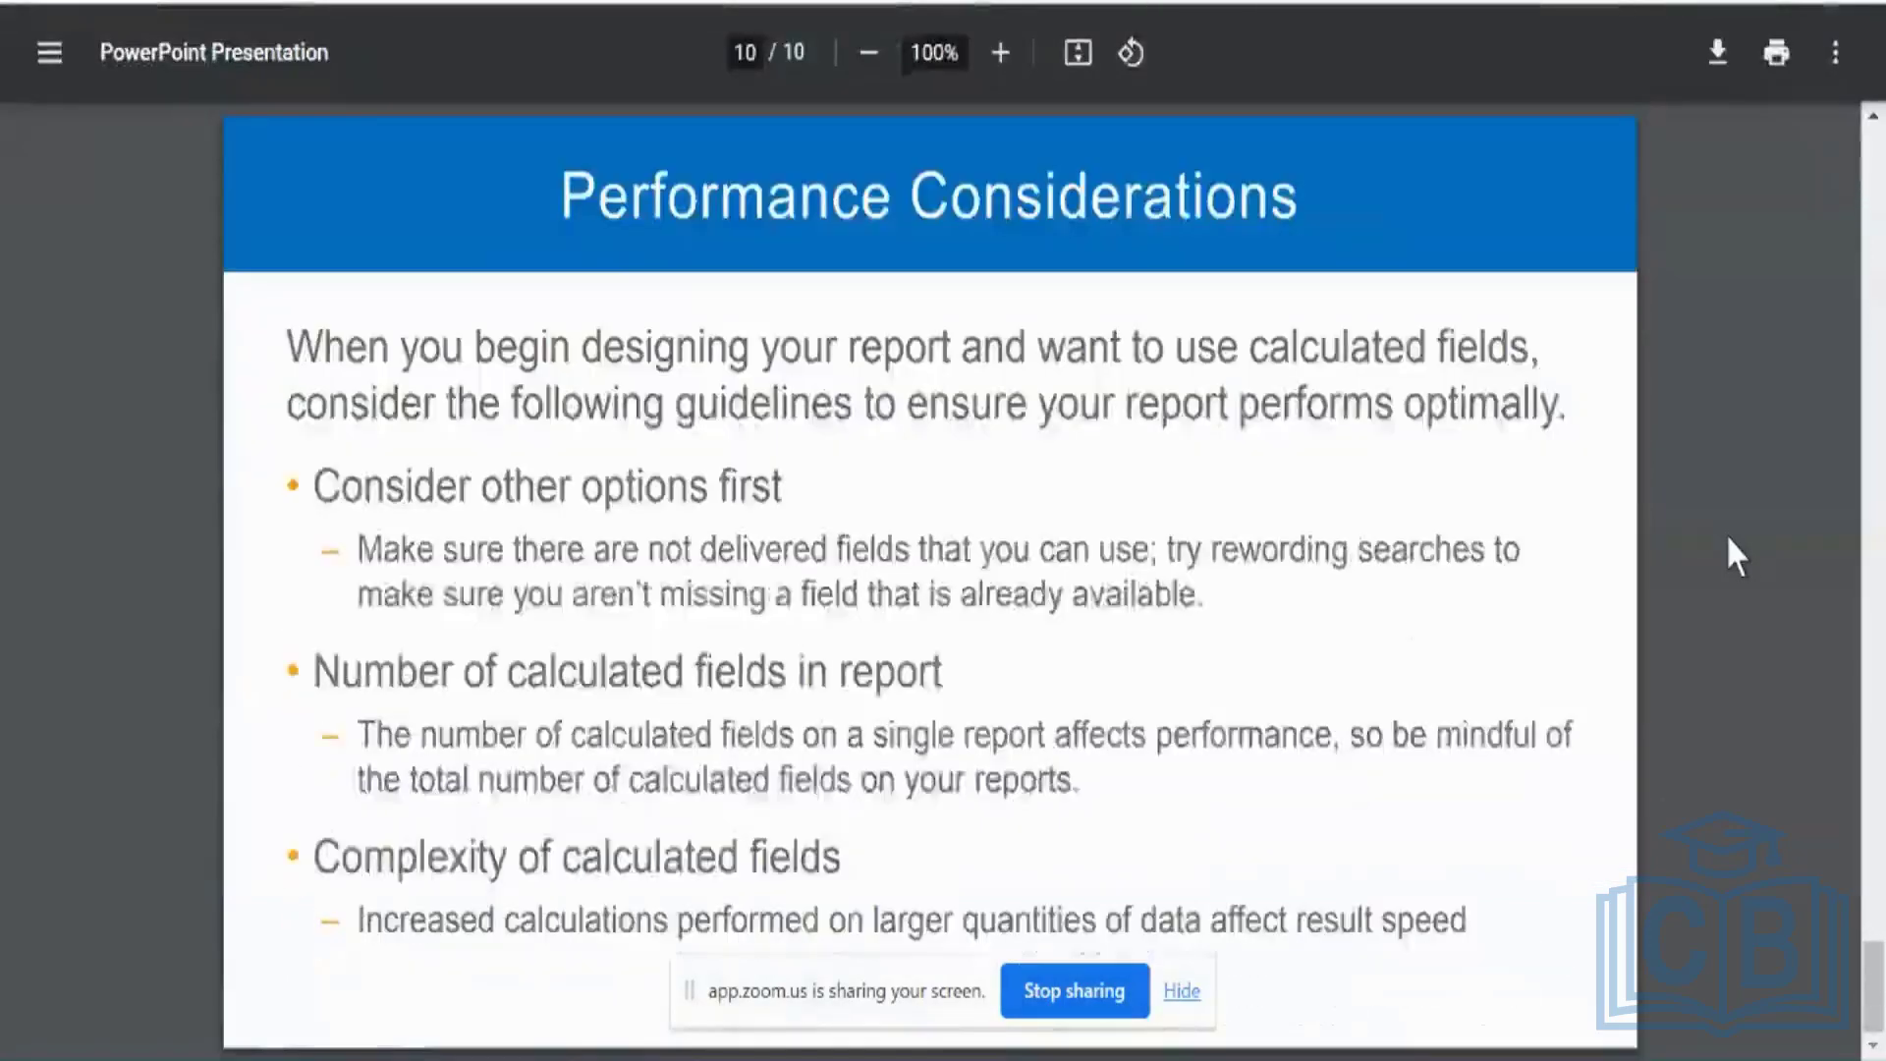
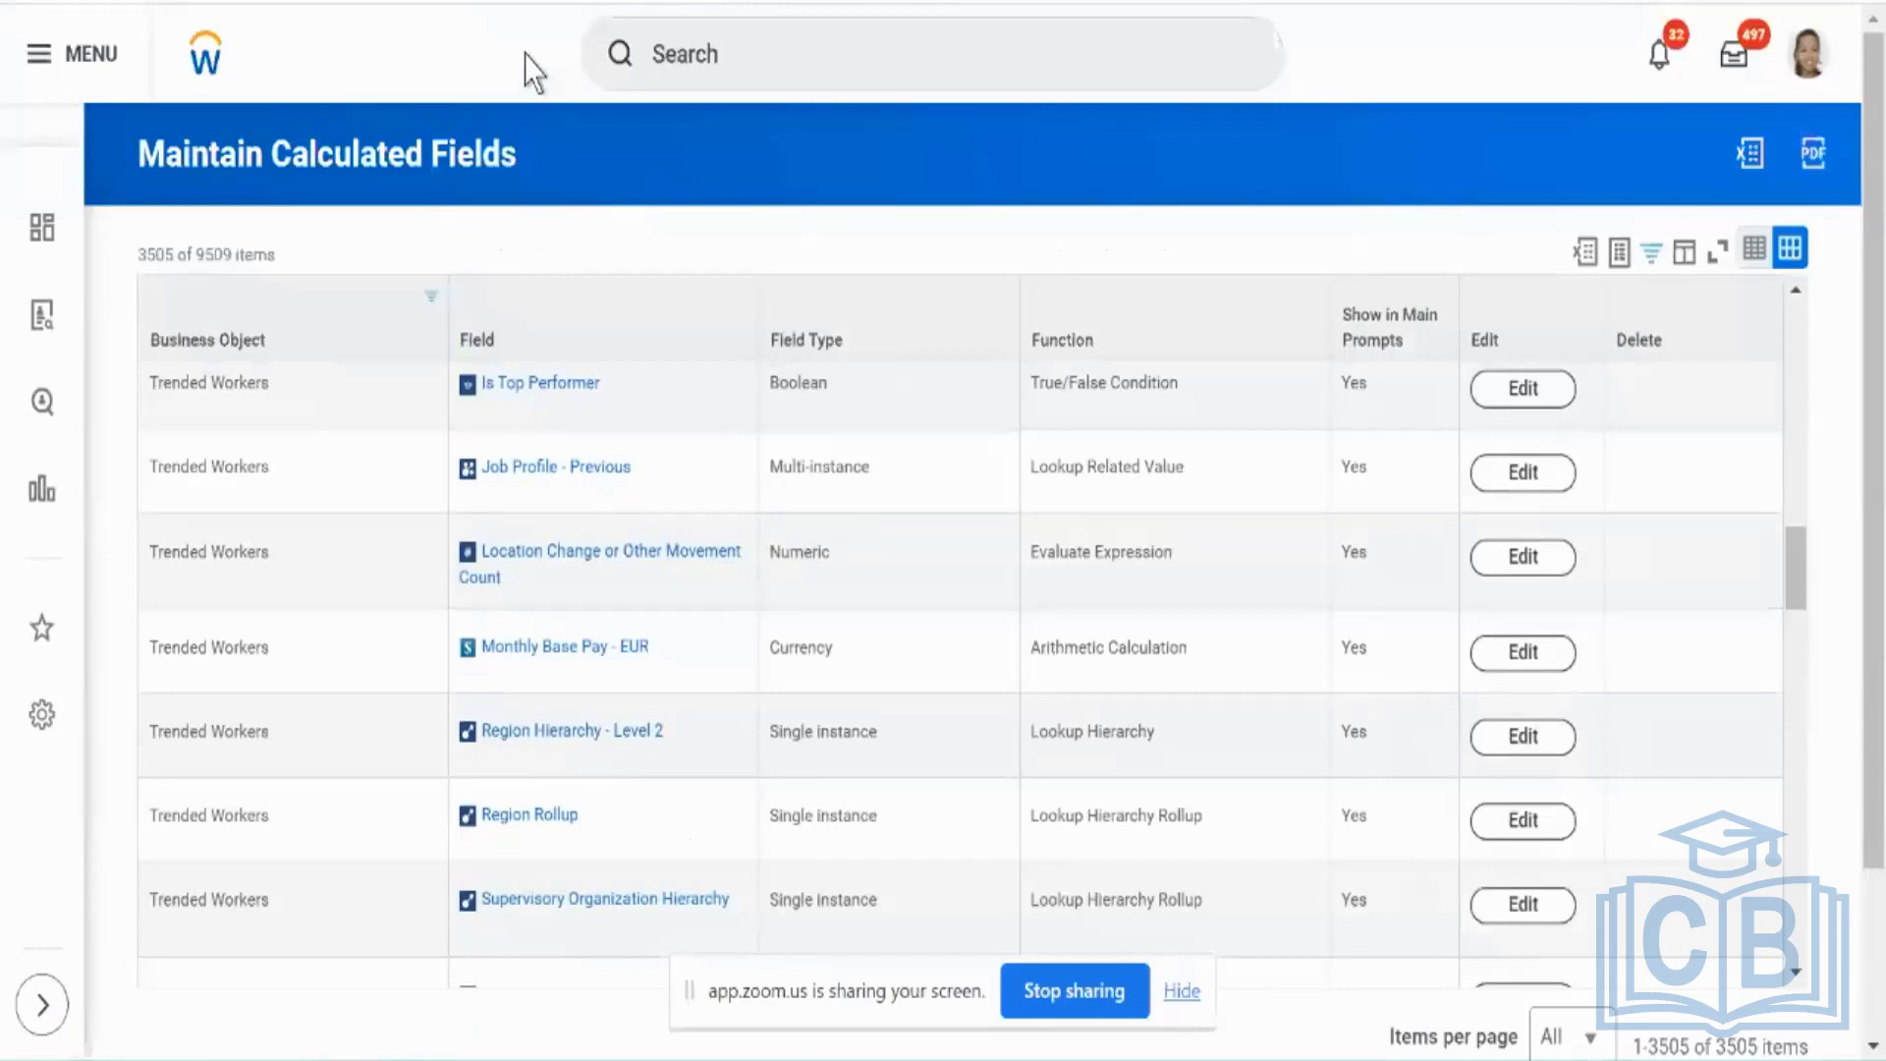
# Step: Return to Workday, search for "create repo" and open the Create Custom Report task
pyautogui.click(670, 61)
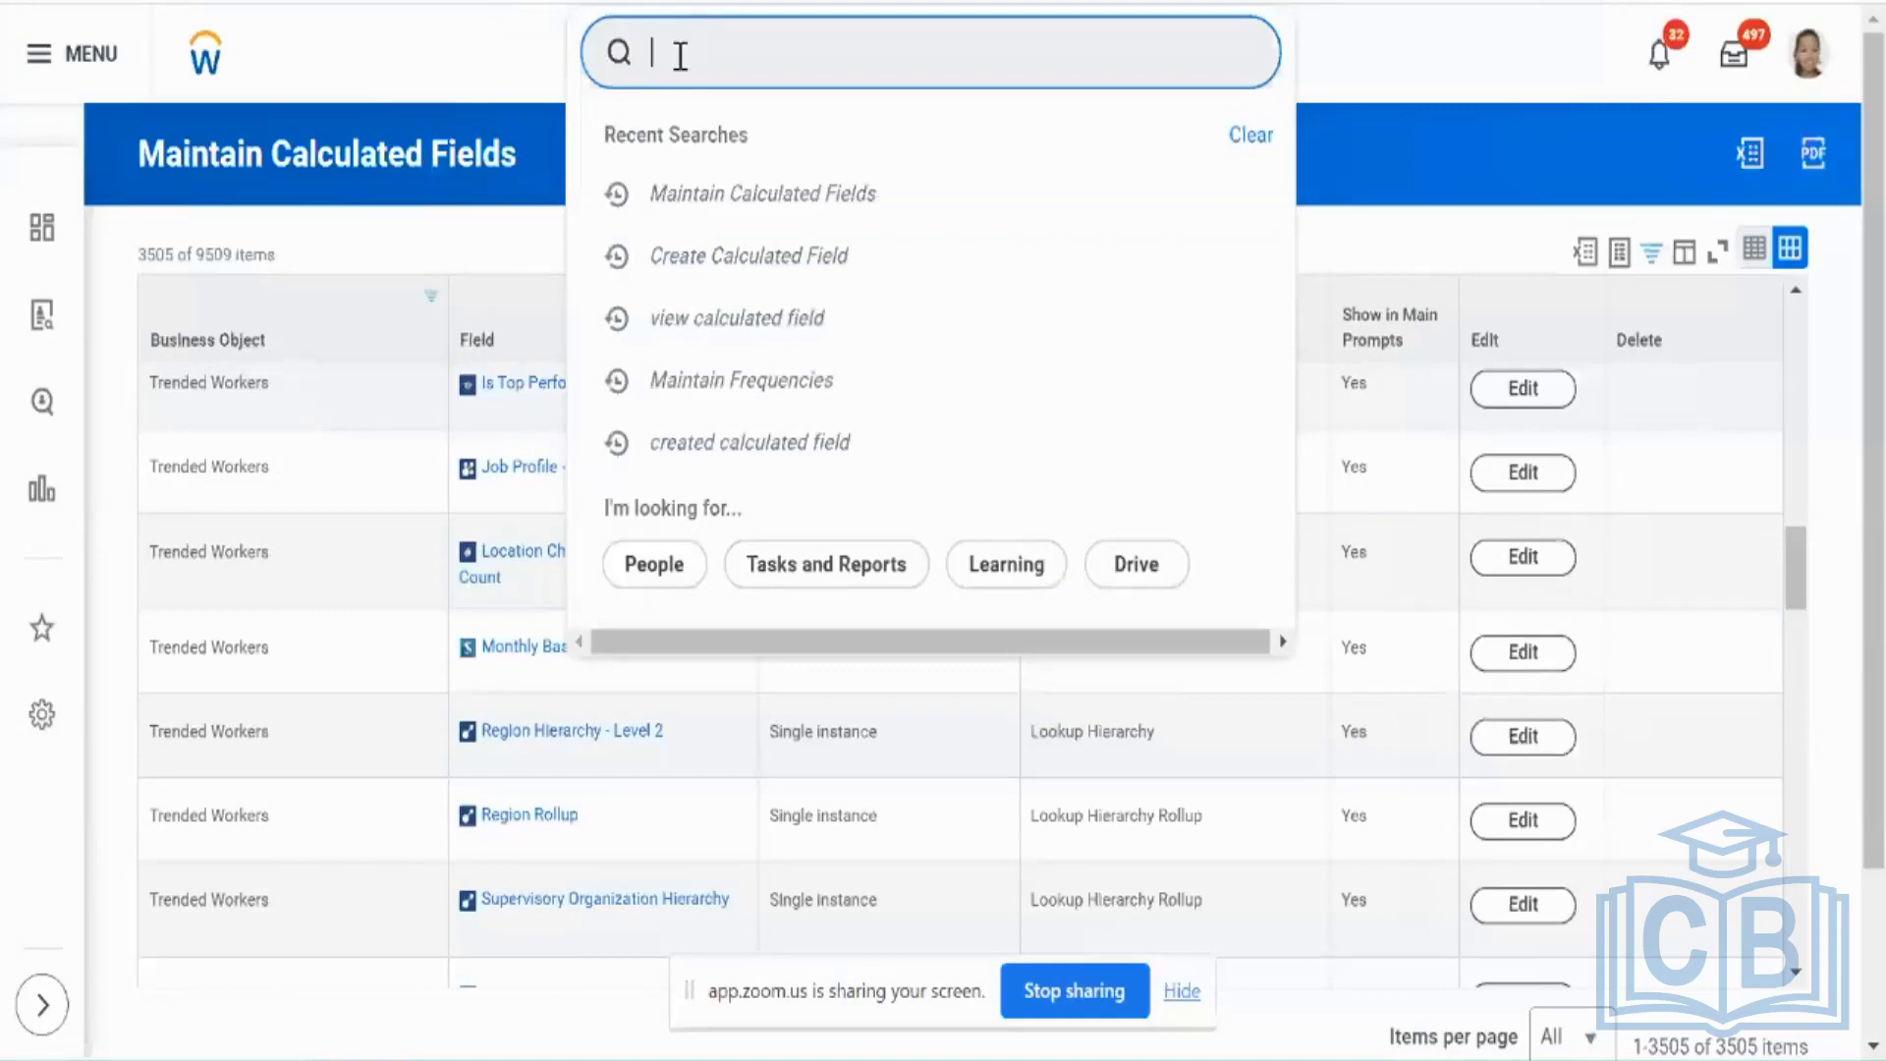
pyautogui.write('d')
pyautogui.write('rea')
pyautogui.write('te repo')
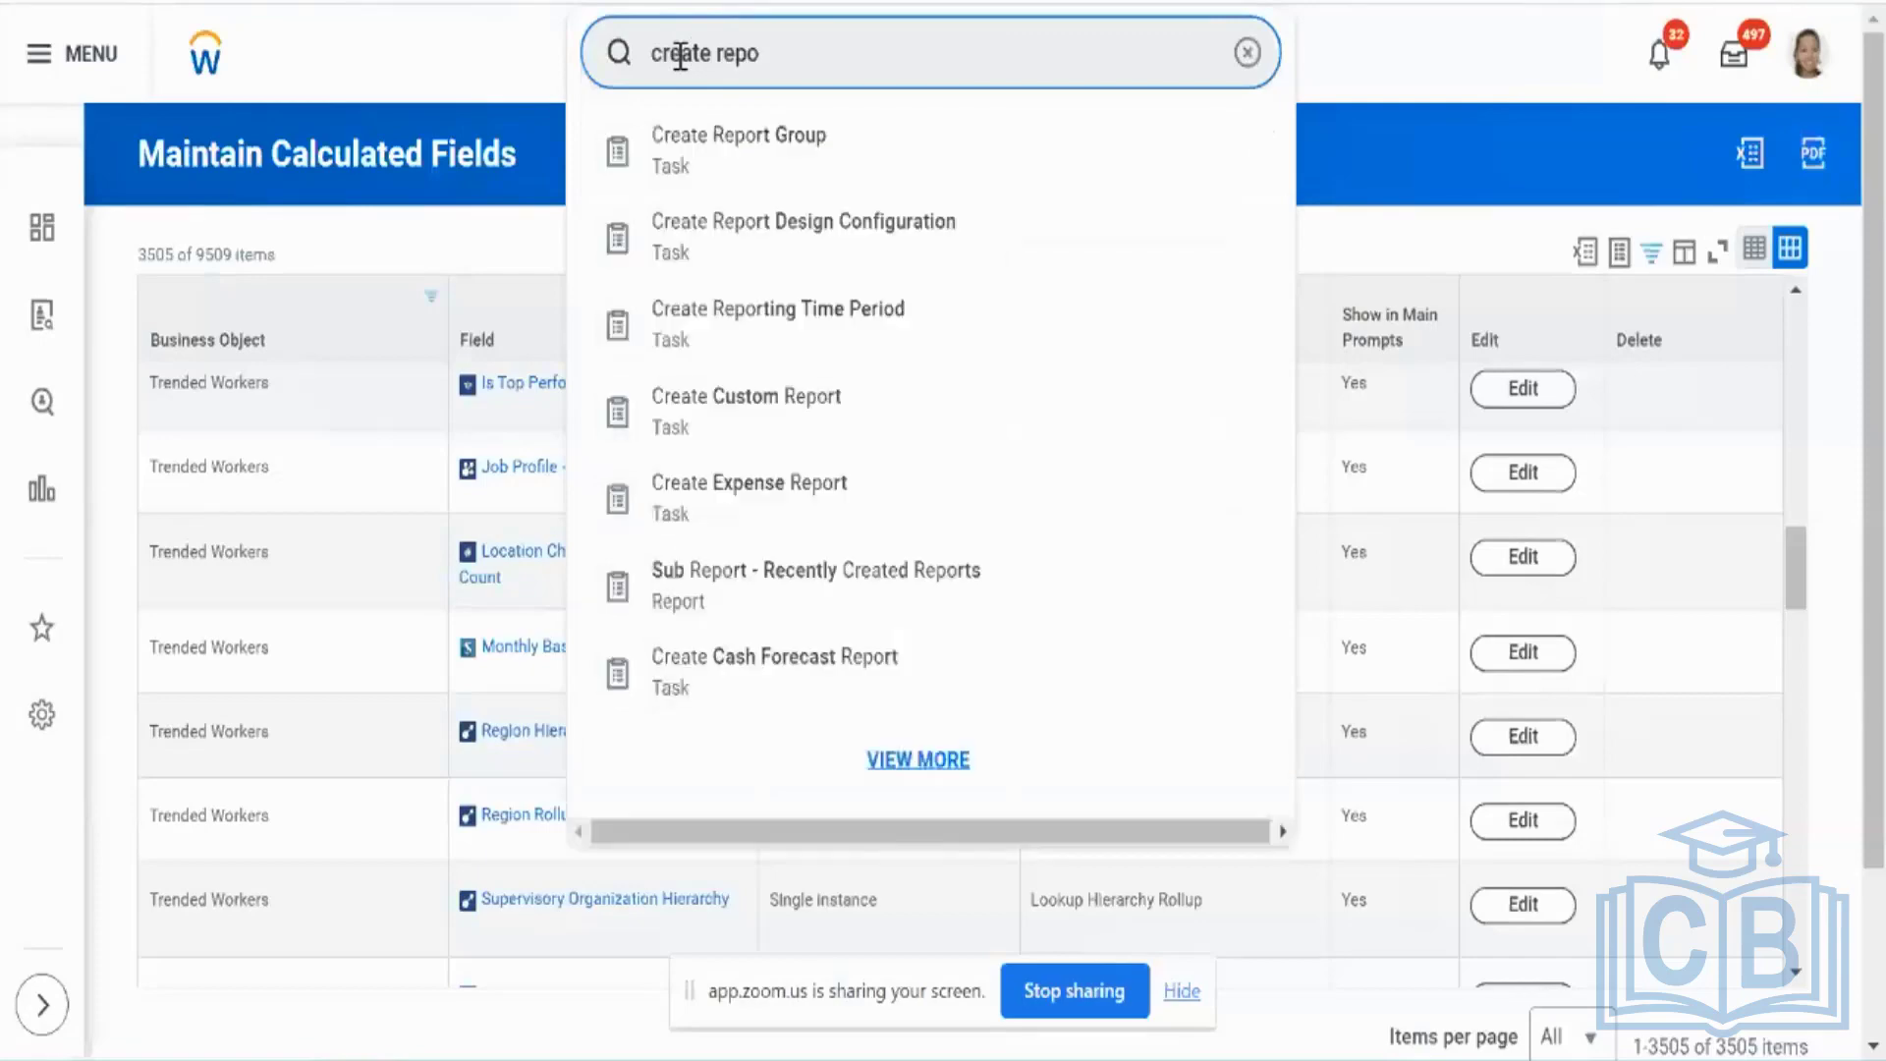
pyautogui.click(774, 409)
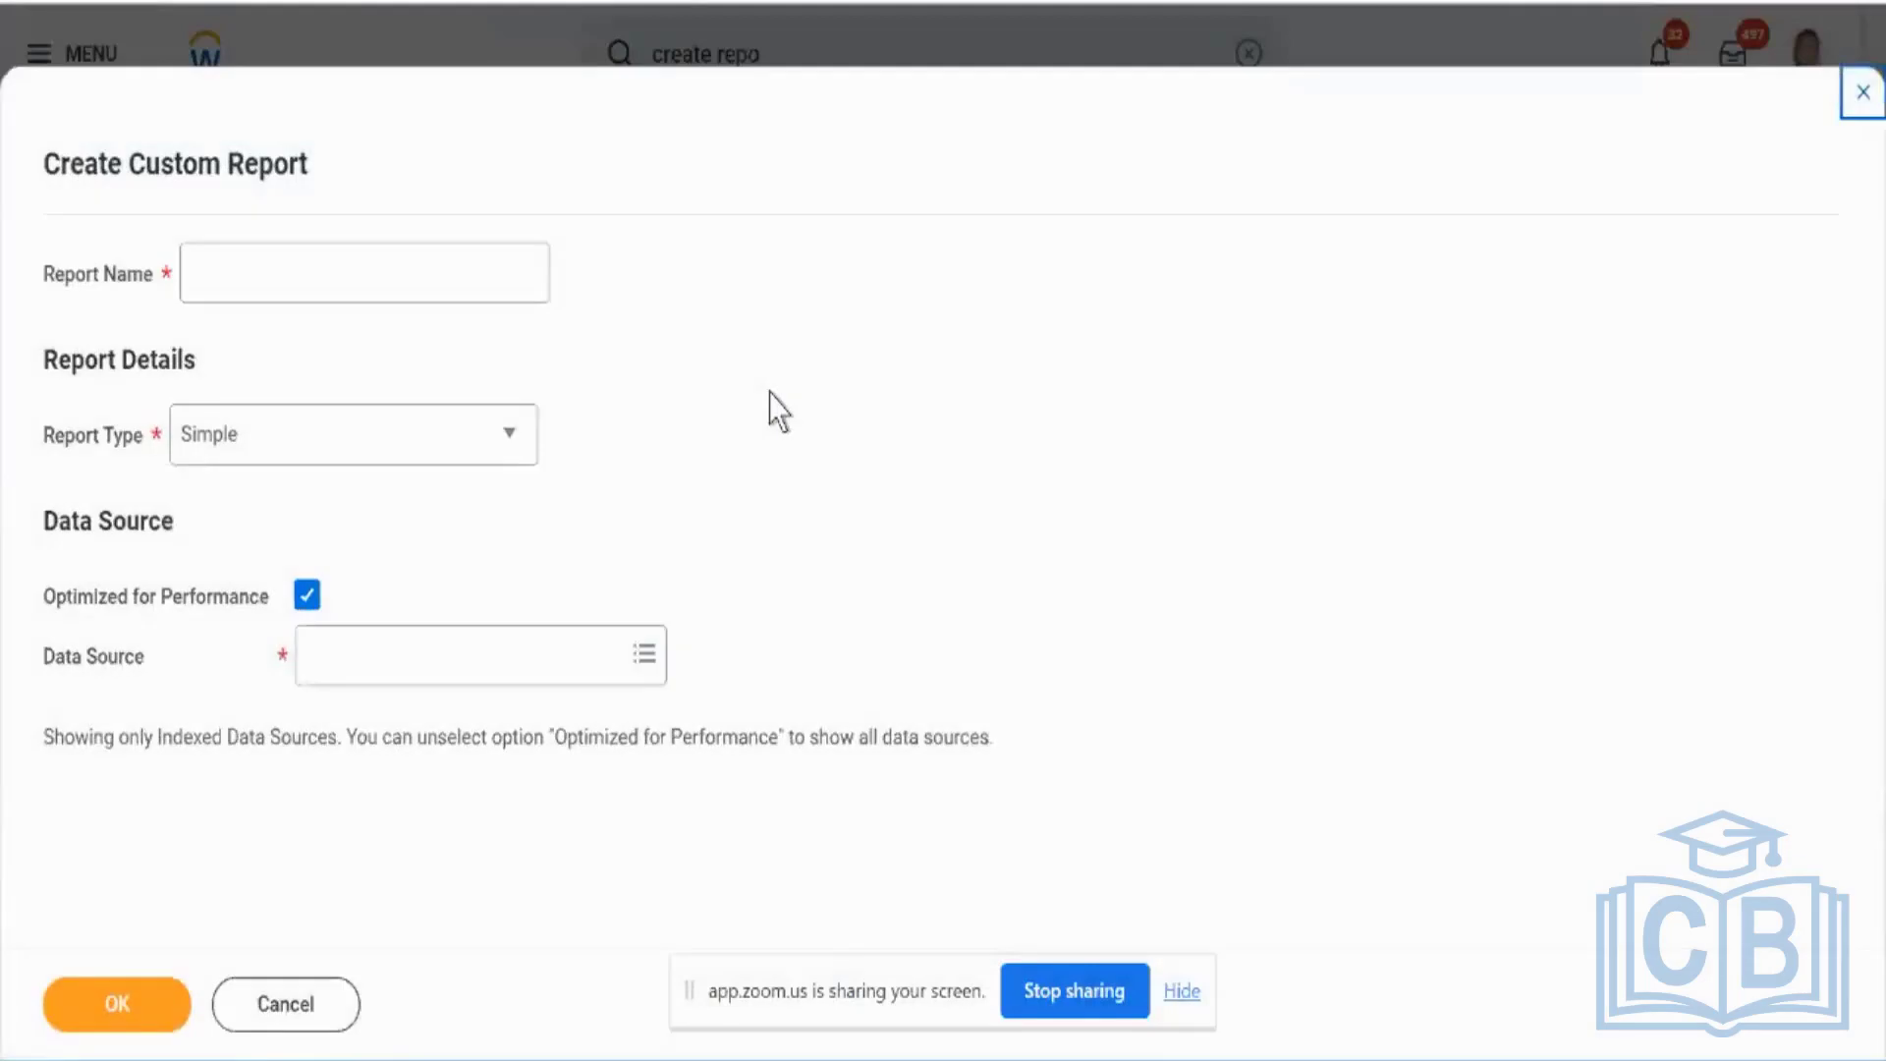
# Step: Name the custom report with the trainer's first name followed by _RPT_Test_Report, and review the report type options while keeping Simple
pyautogui.click(470, 267)
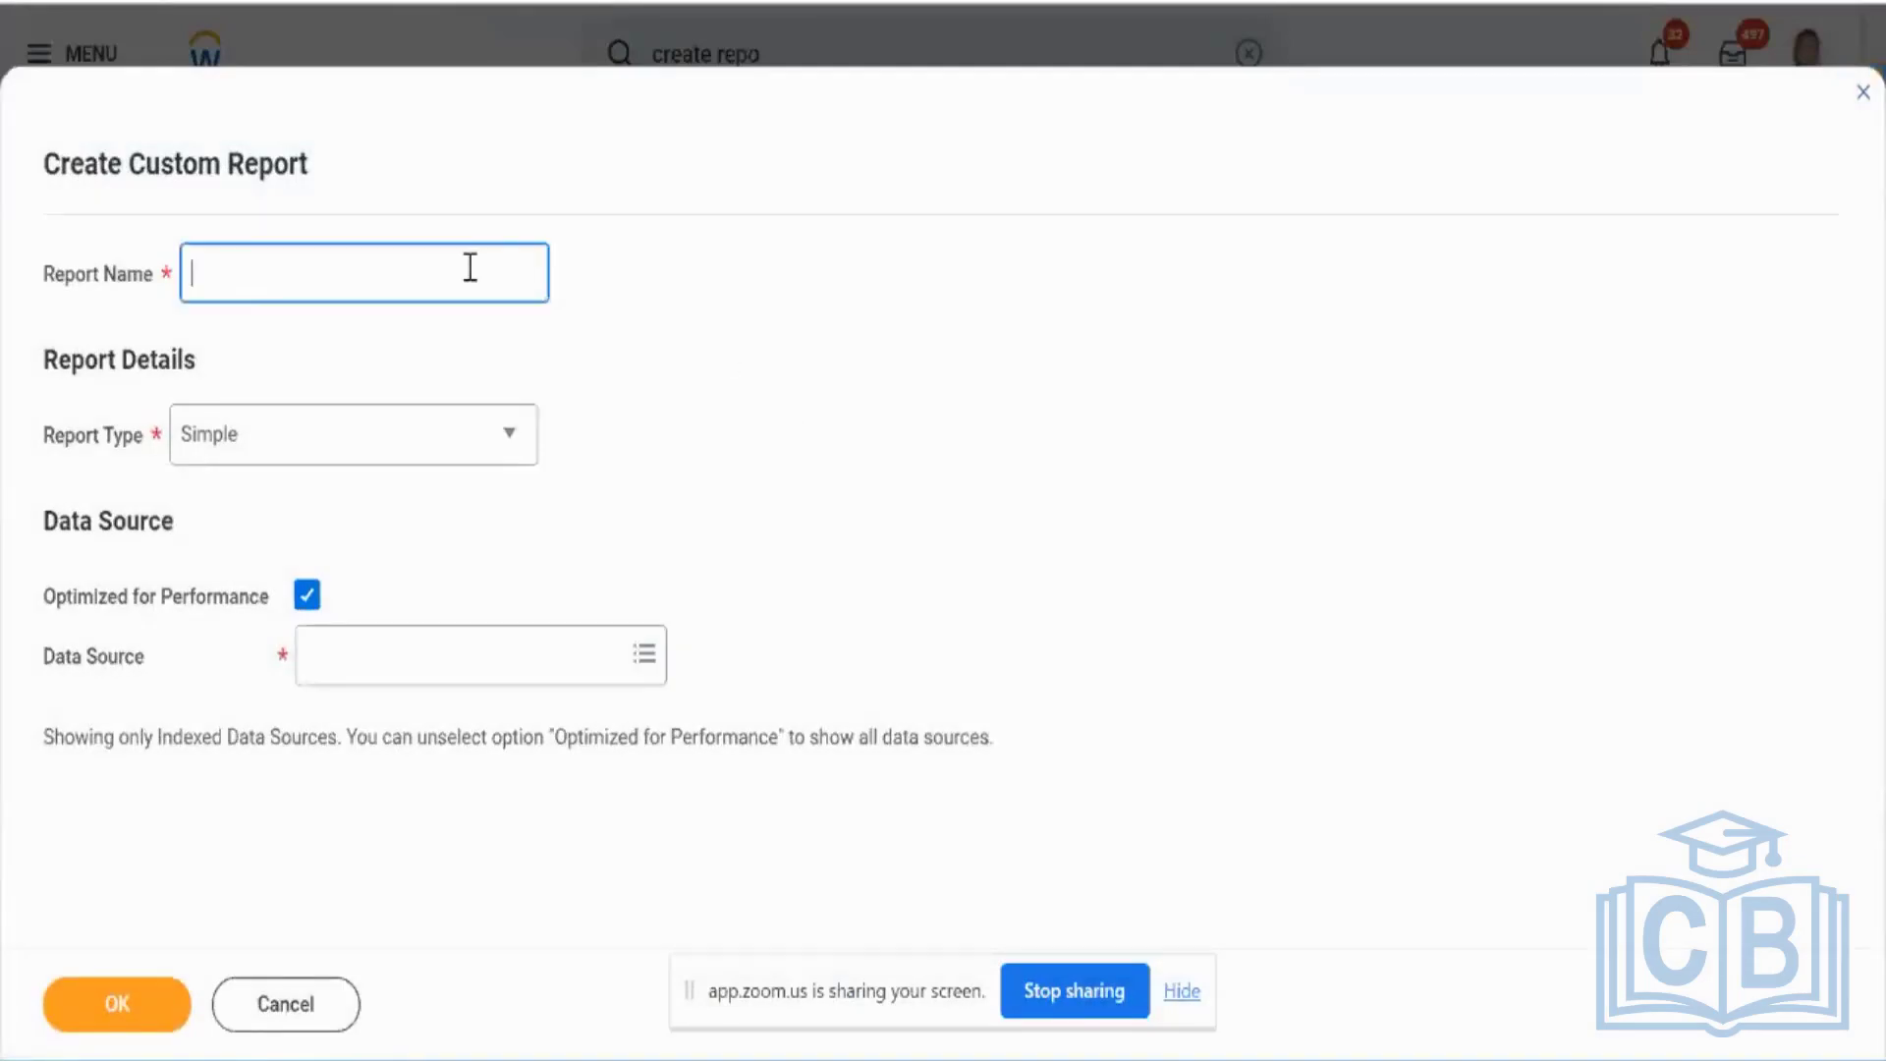
pyautogui.write('Aryan_RPT_')
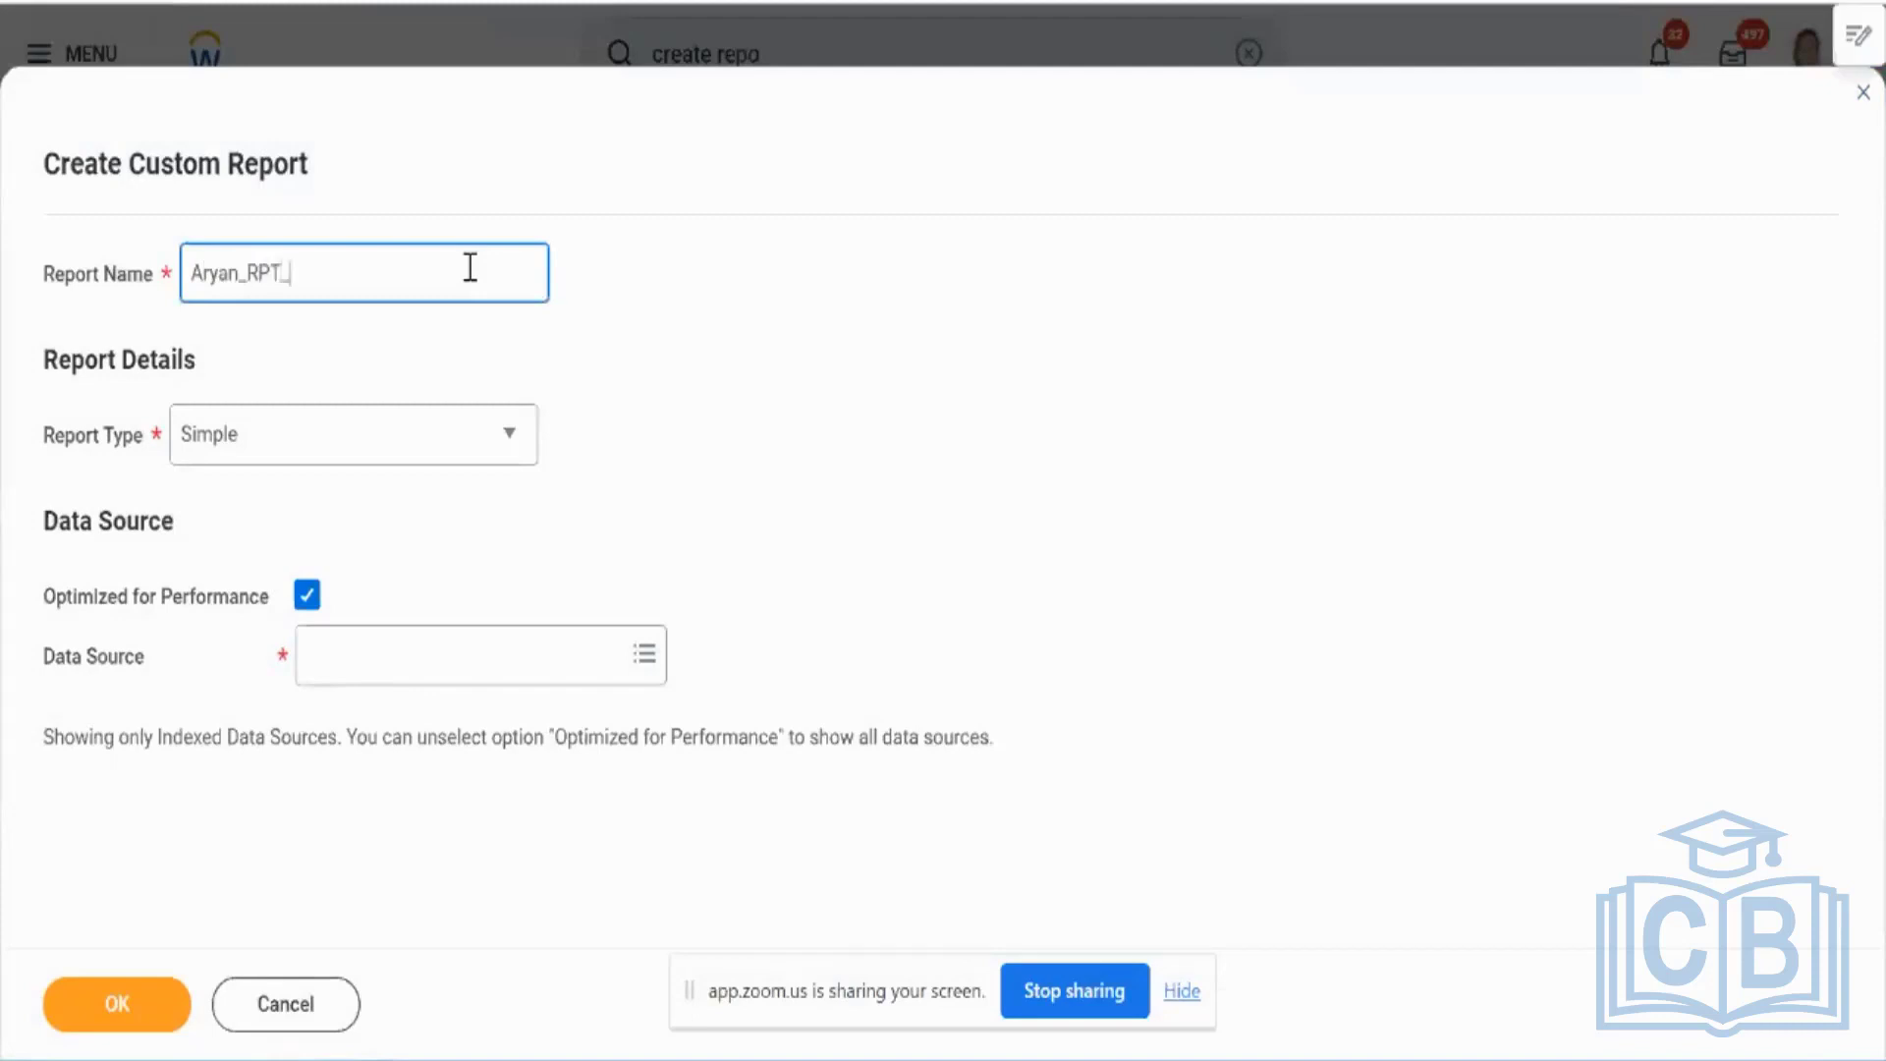
pyautogui.write('Test_Report')
pyautogui.tripleClick(129, 446)
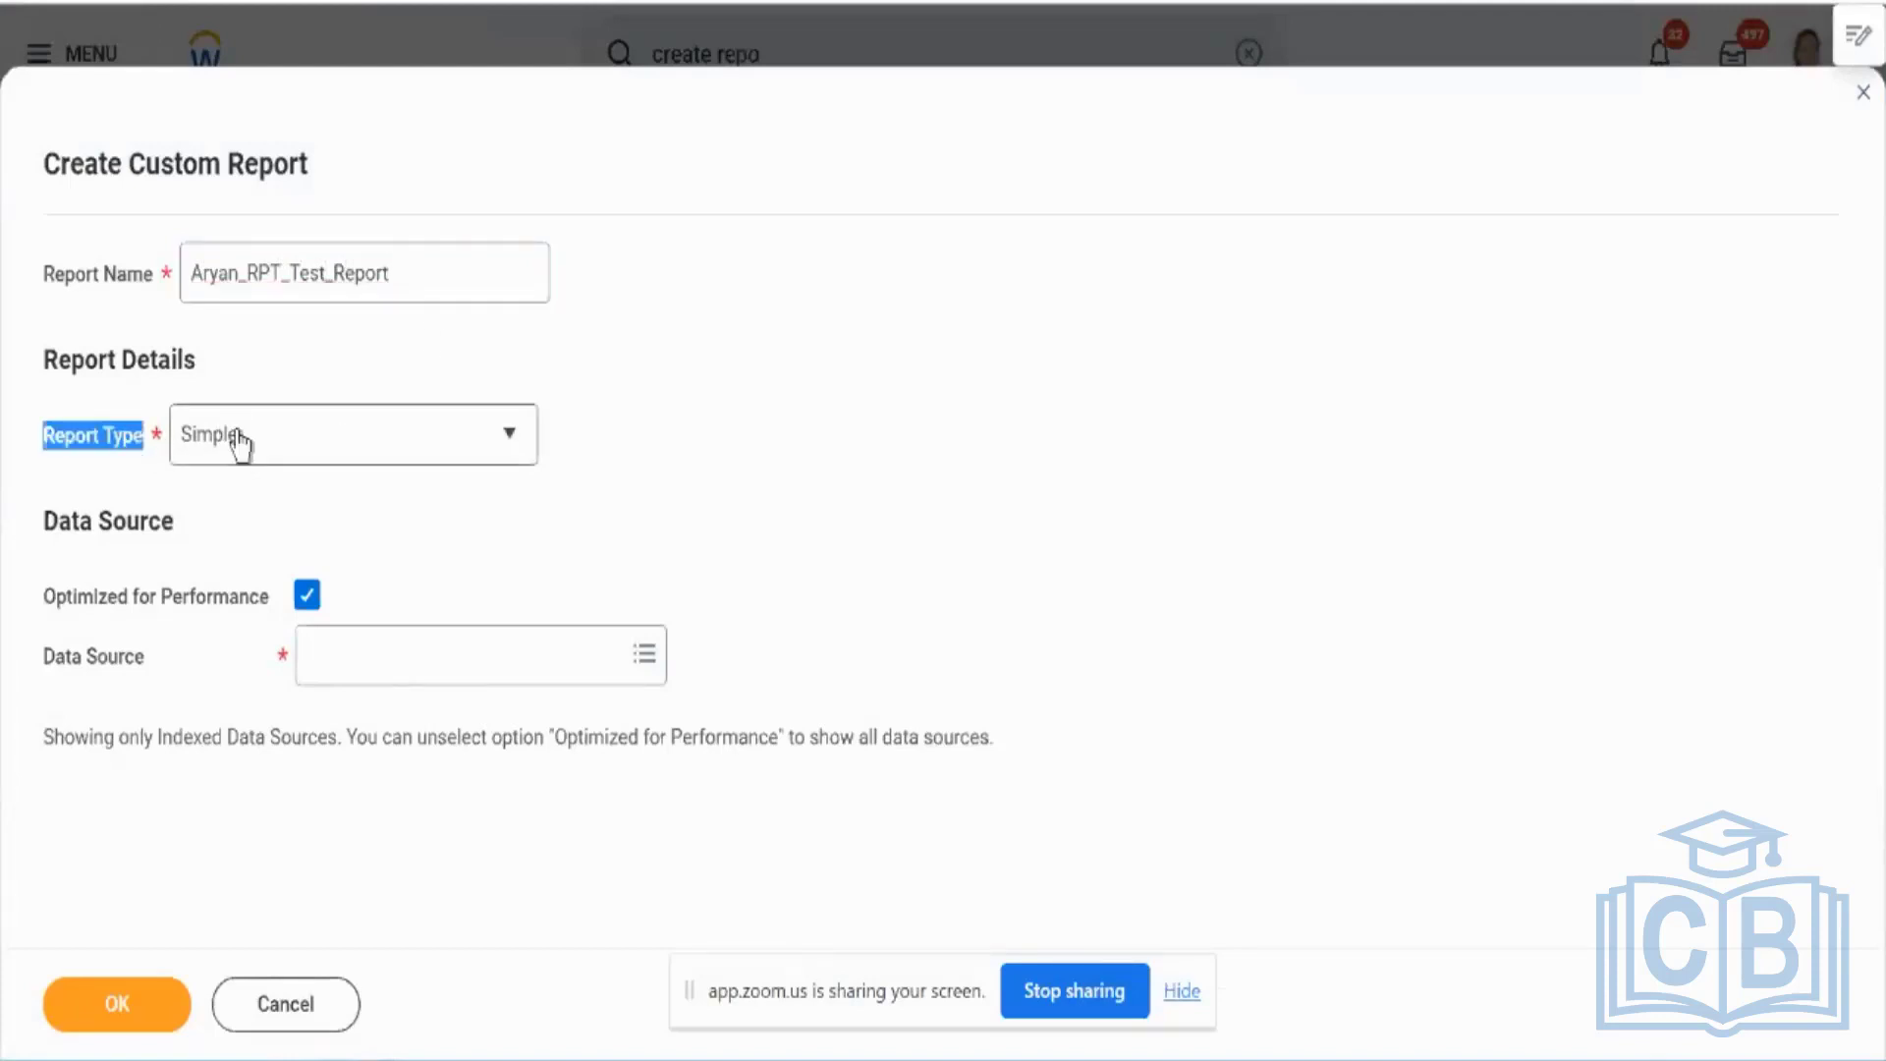
pyautogui.moveTo(239, 442)
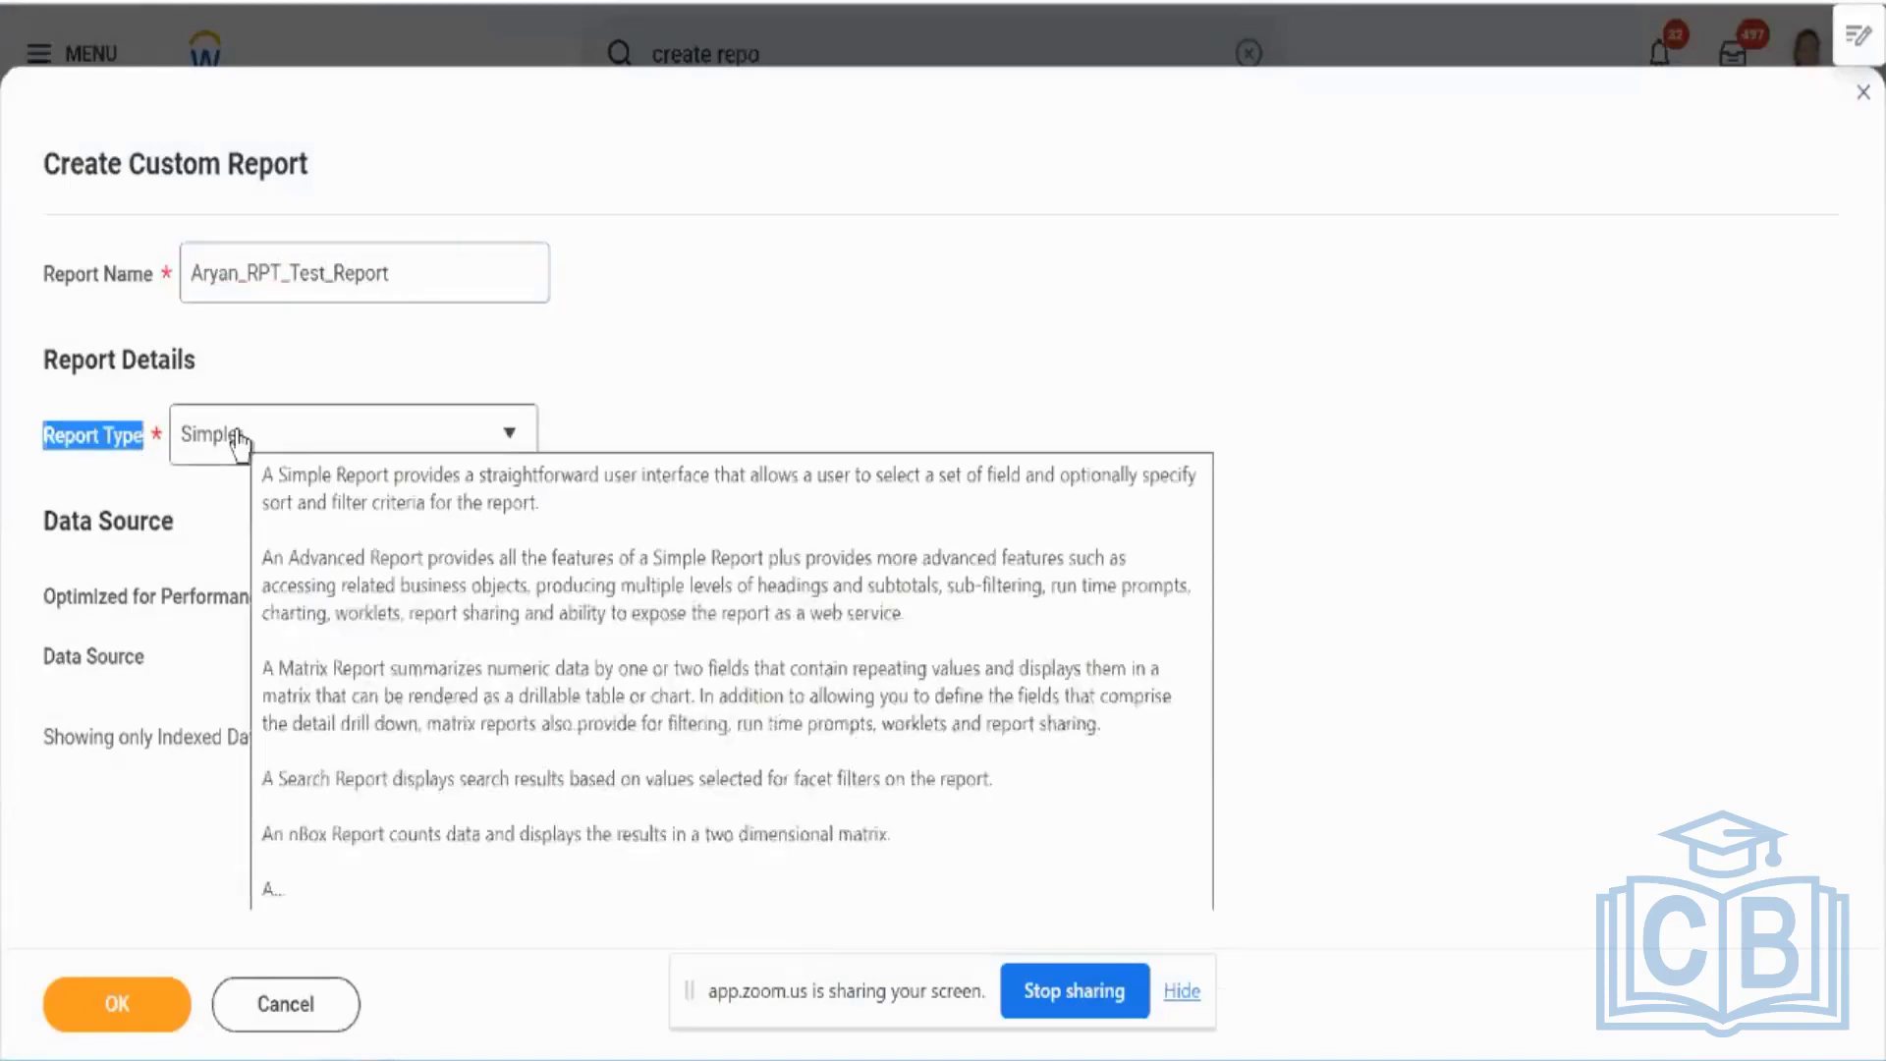
pyautogui.click(432, 437)
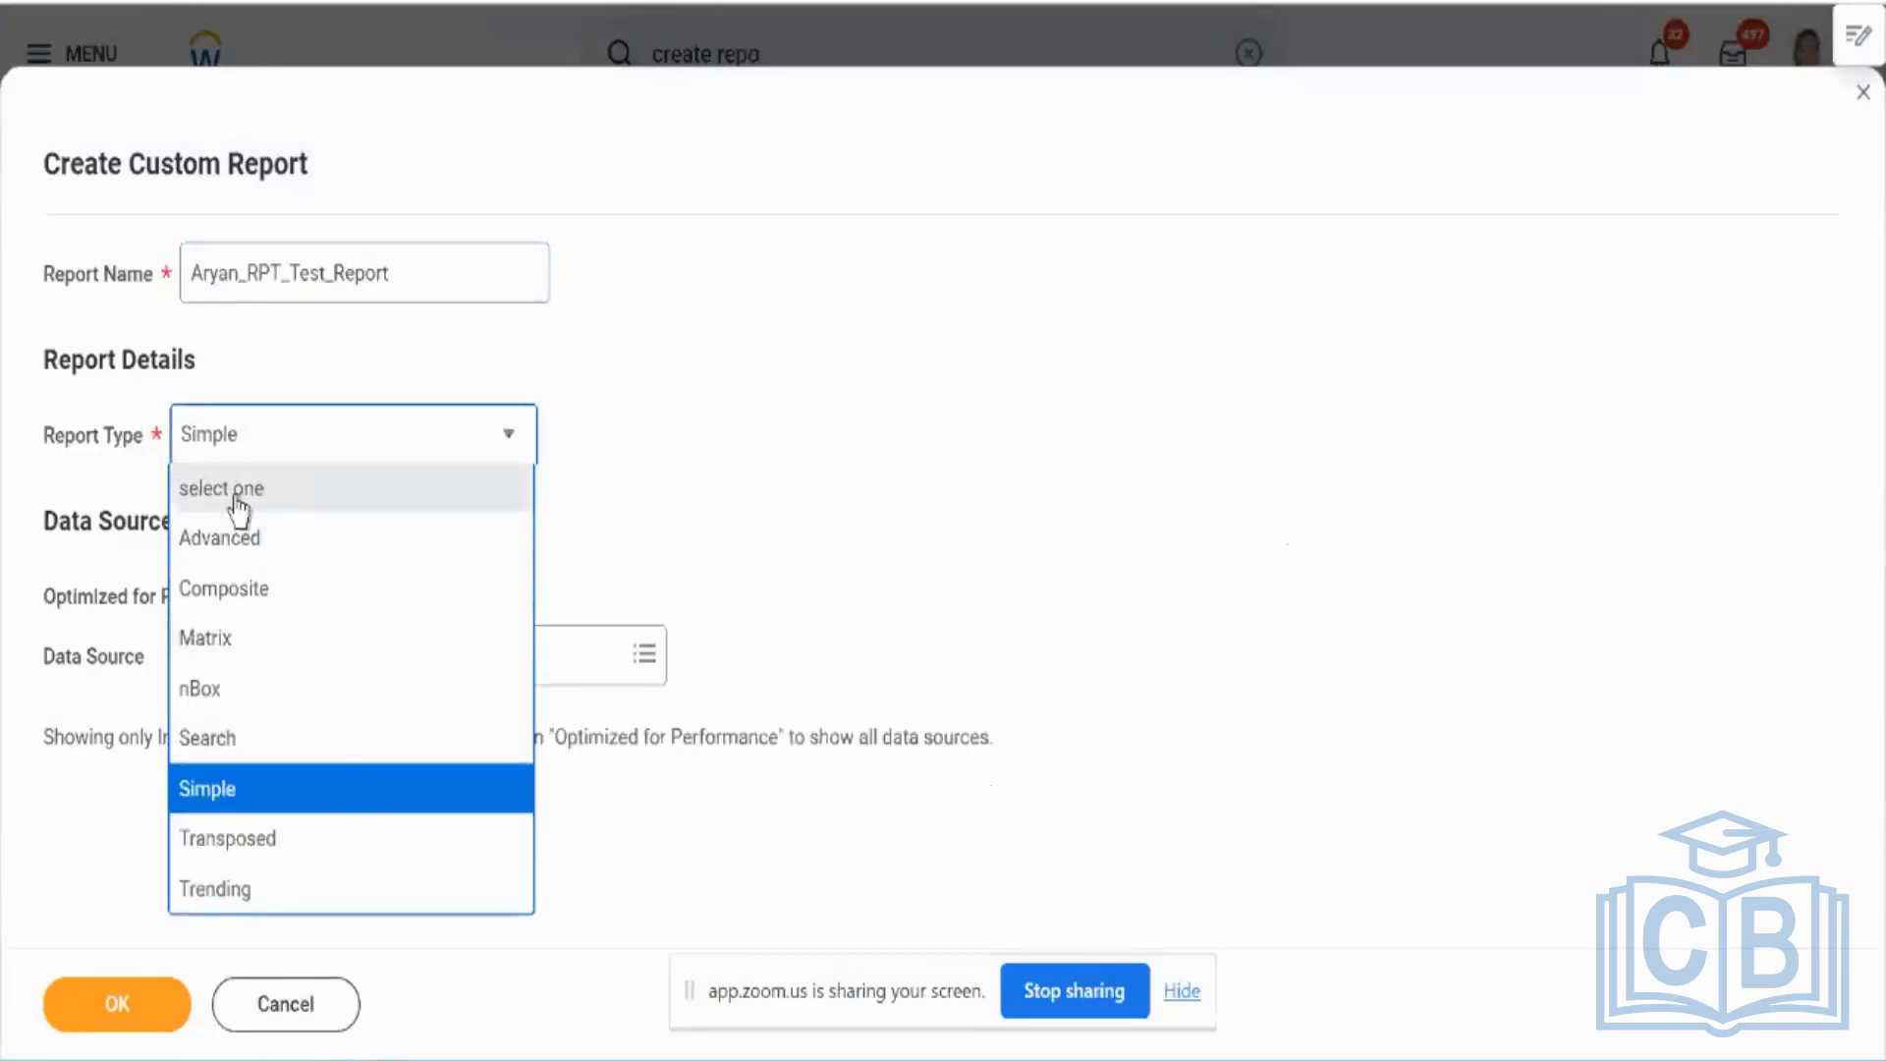
pyautogui.click(579, 425)
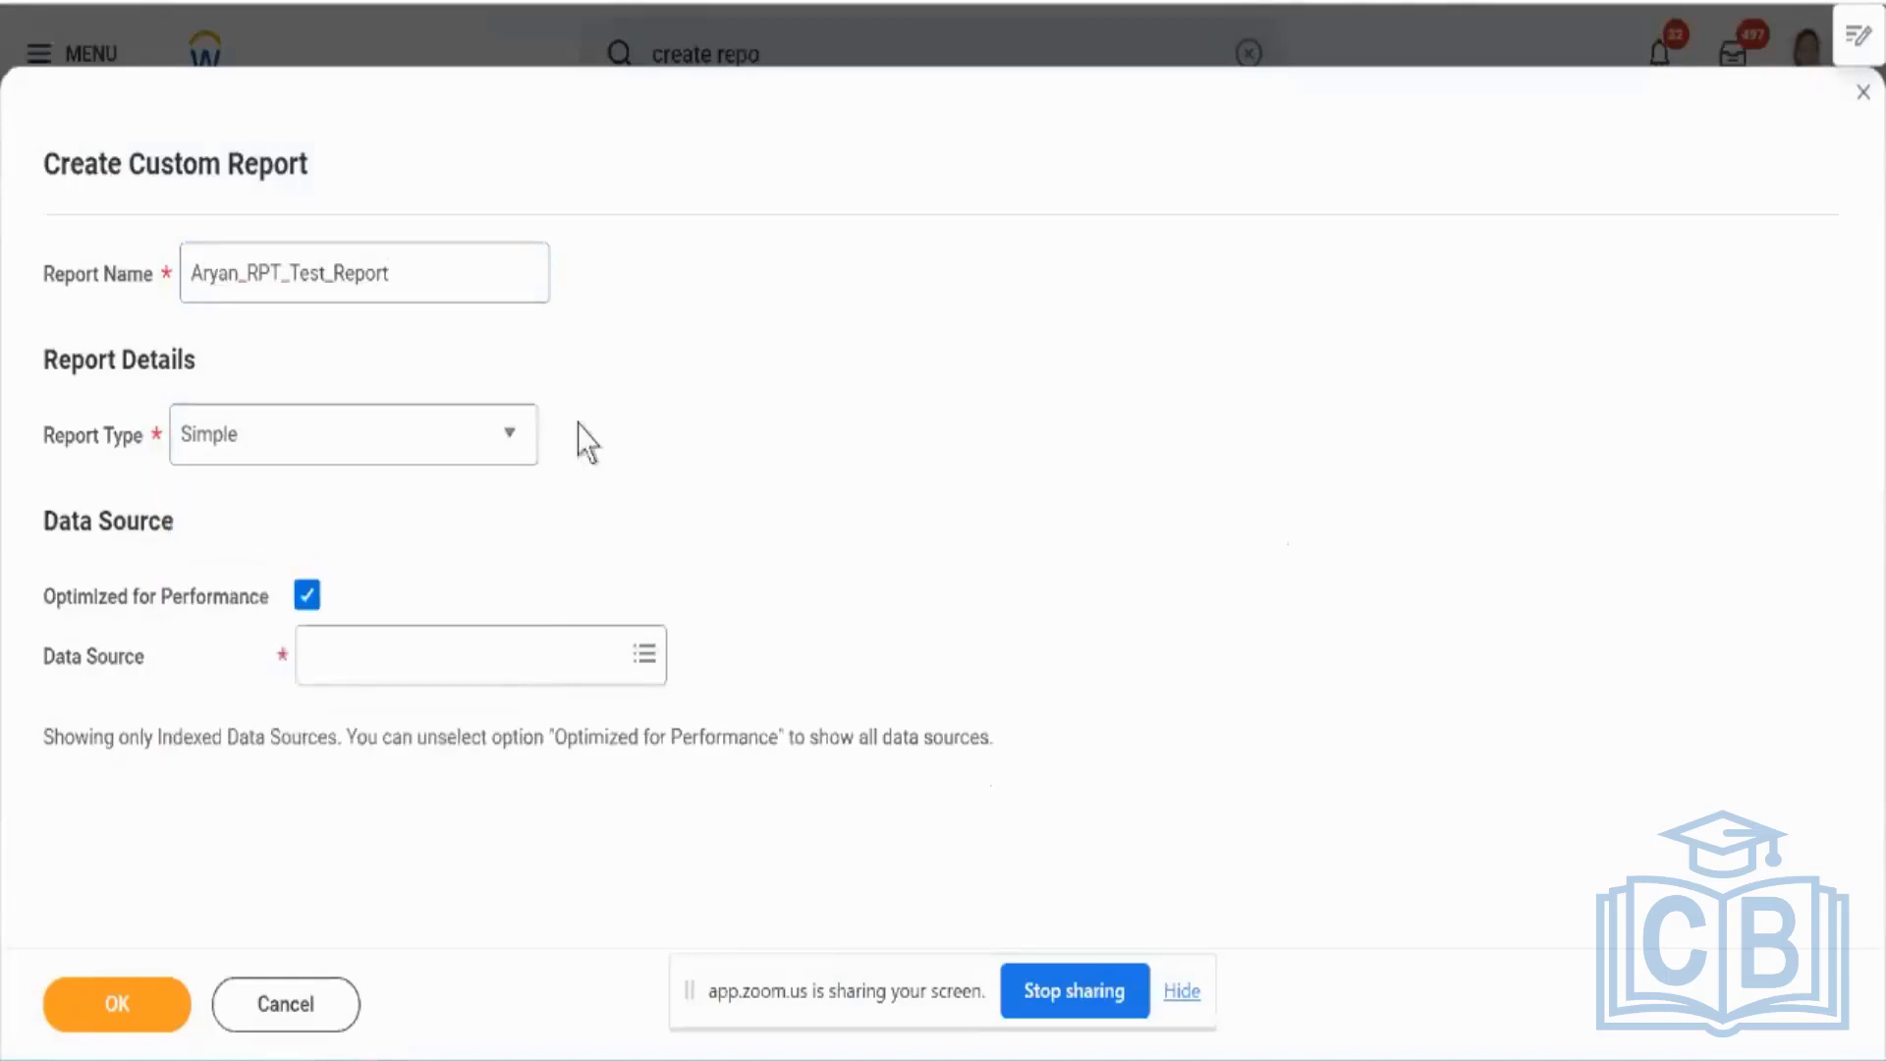
# Step: Keep Optimized for Performance enabled, review the Workers for HCM Reporting description, select it as data source and create the report definition
pyautogui.click(158, 597)
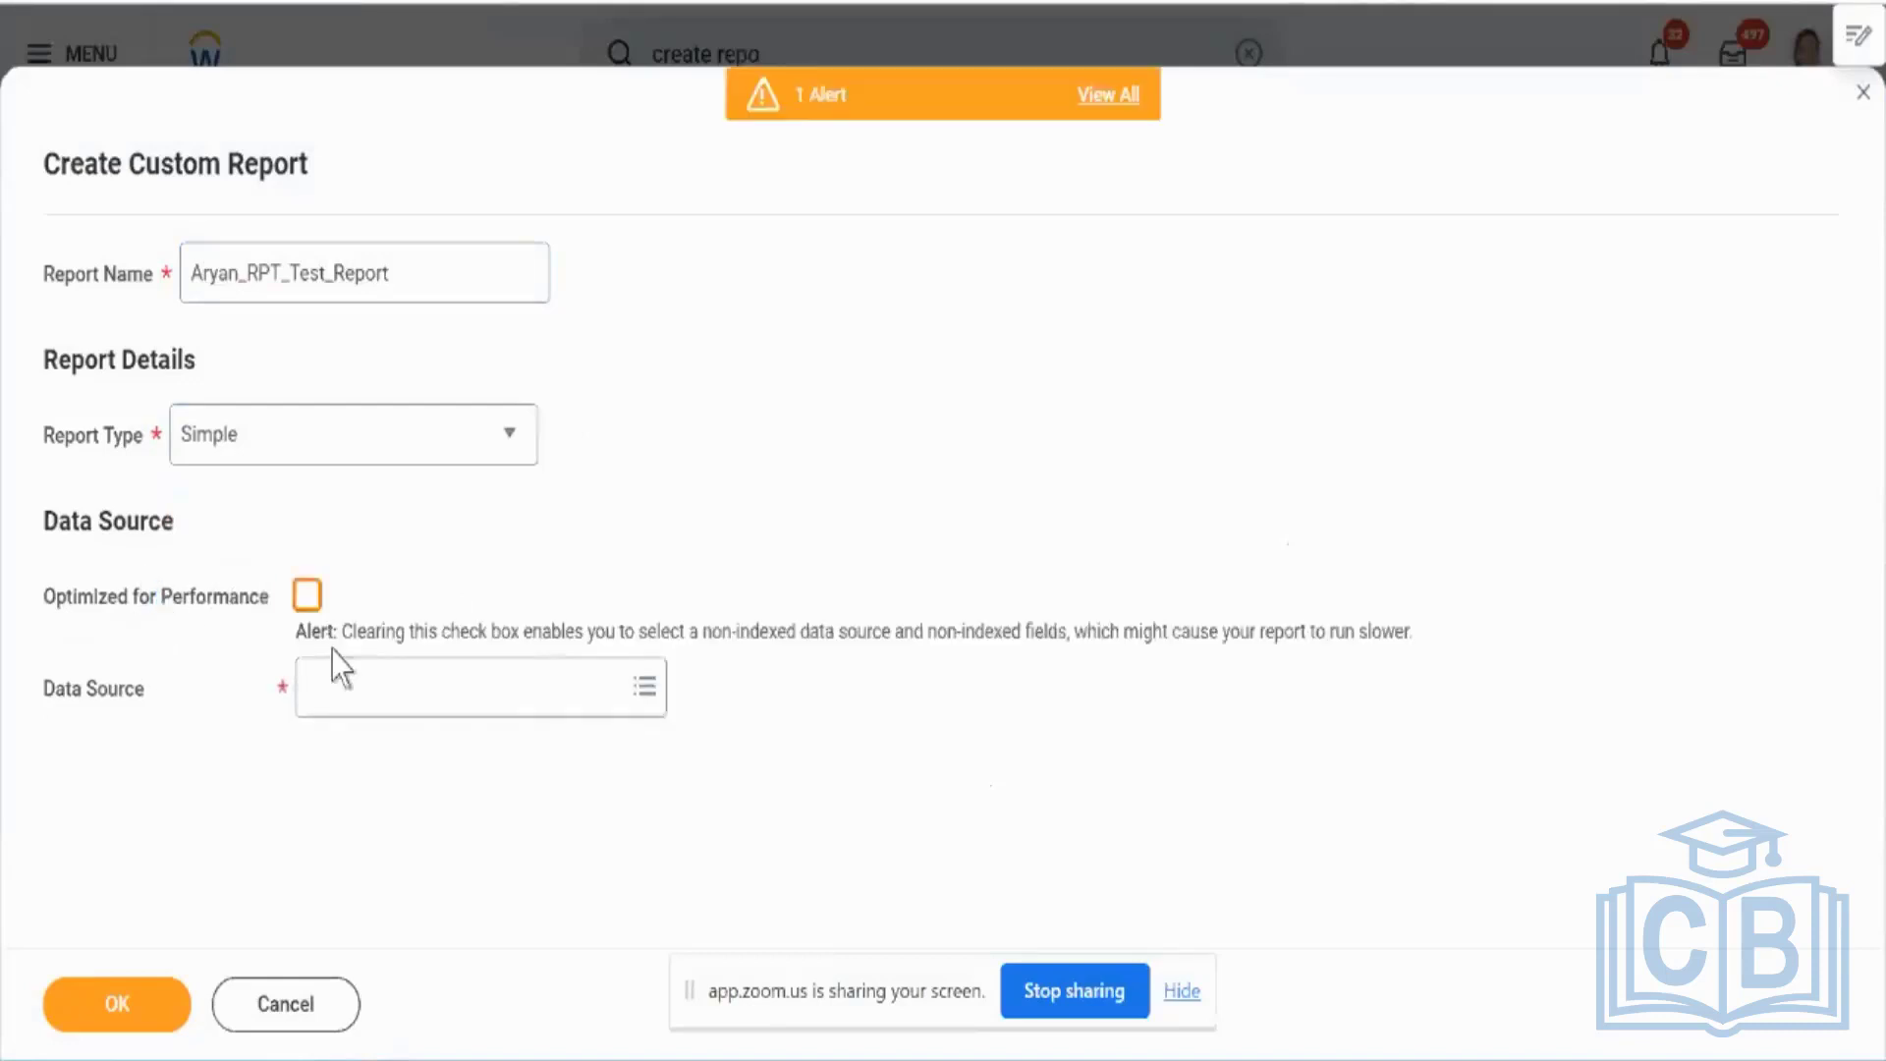
pyautogui.click(308, 597)
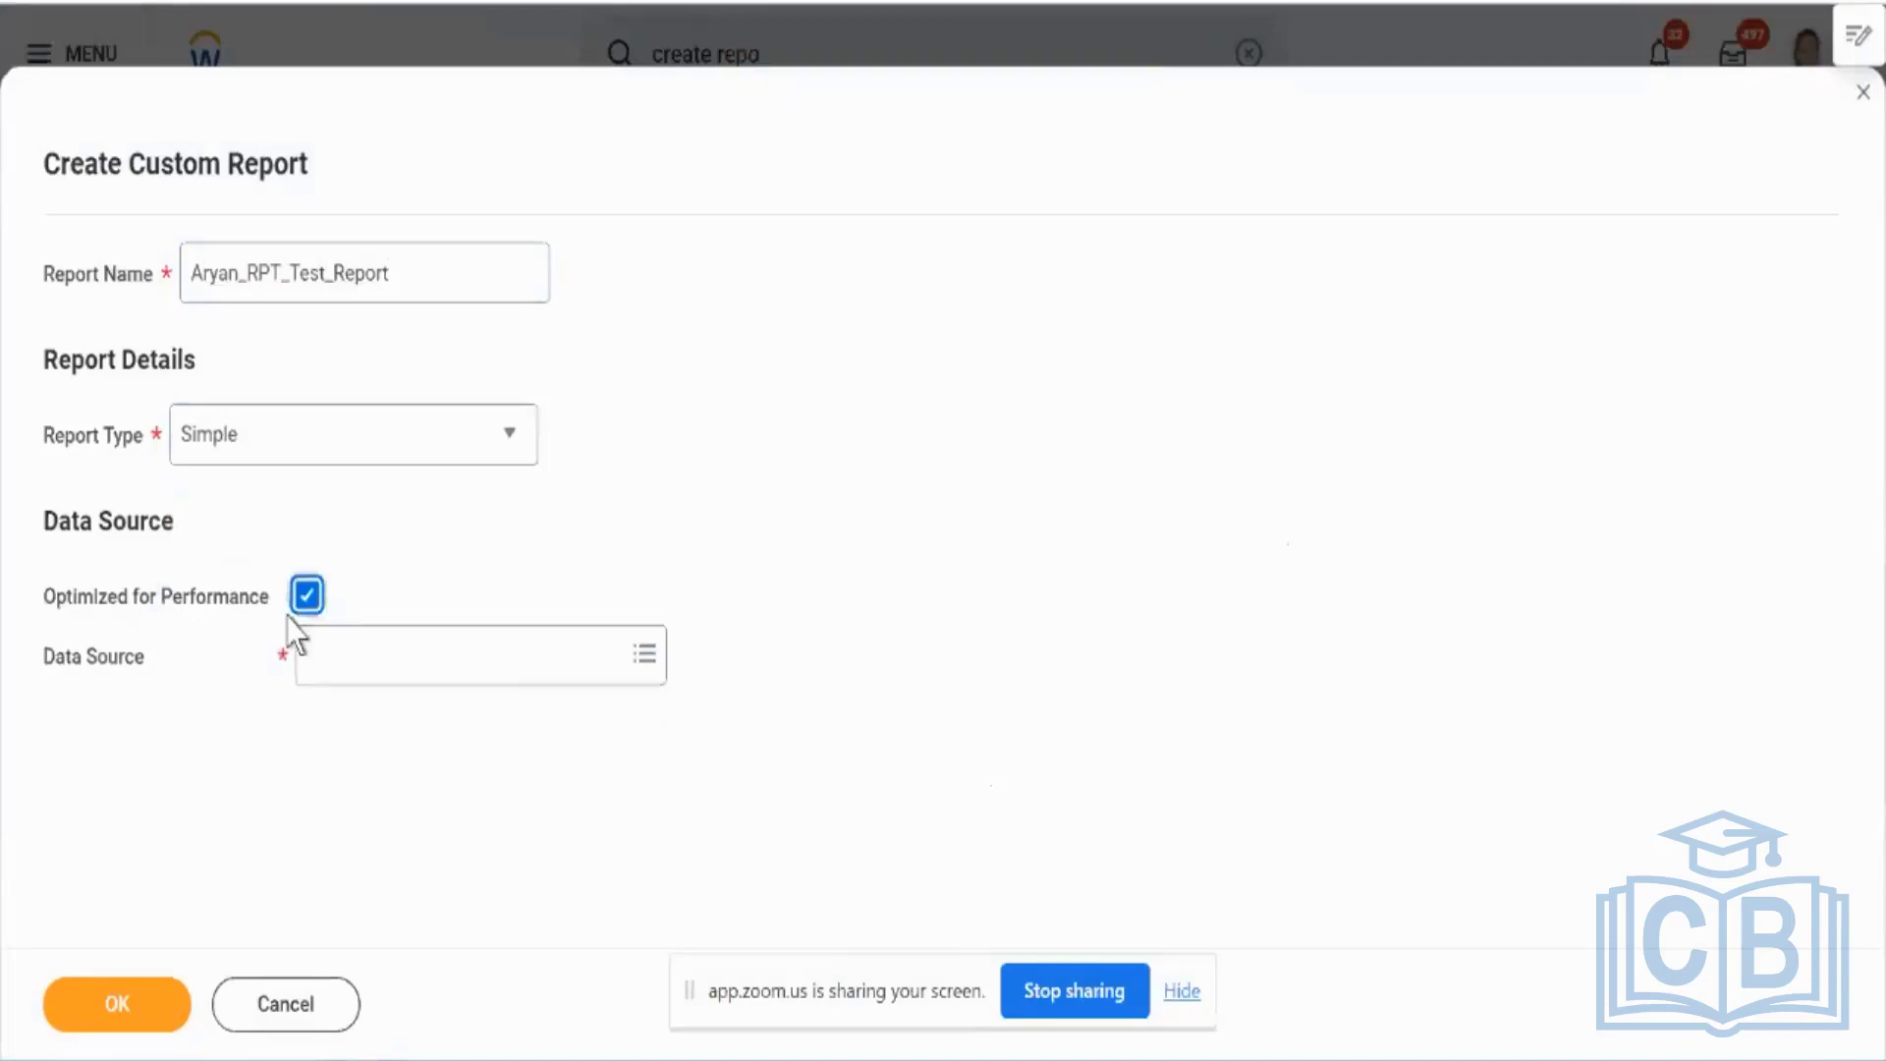
pyautogui.click(324, 660)
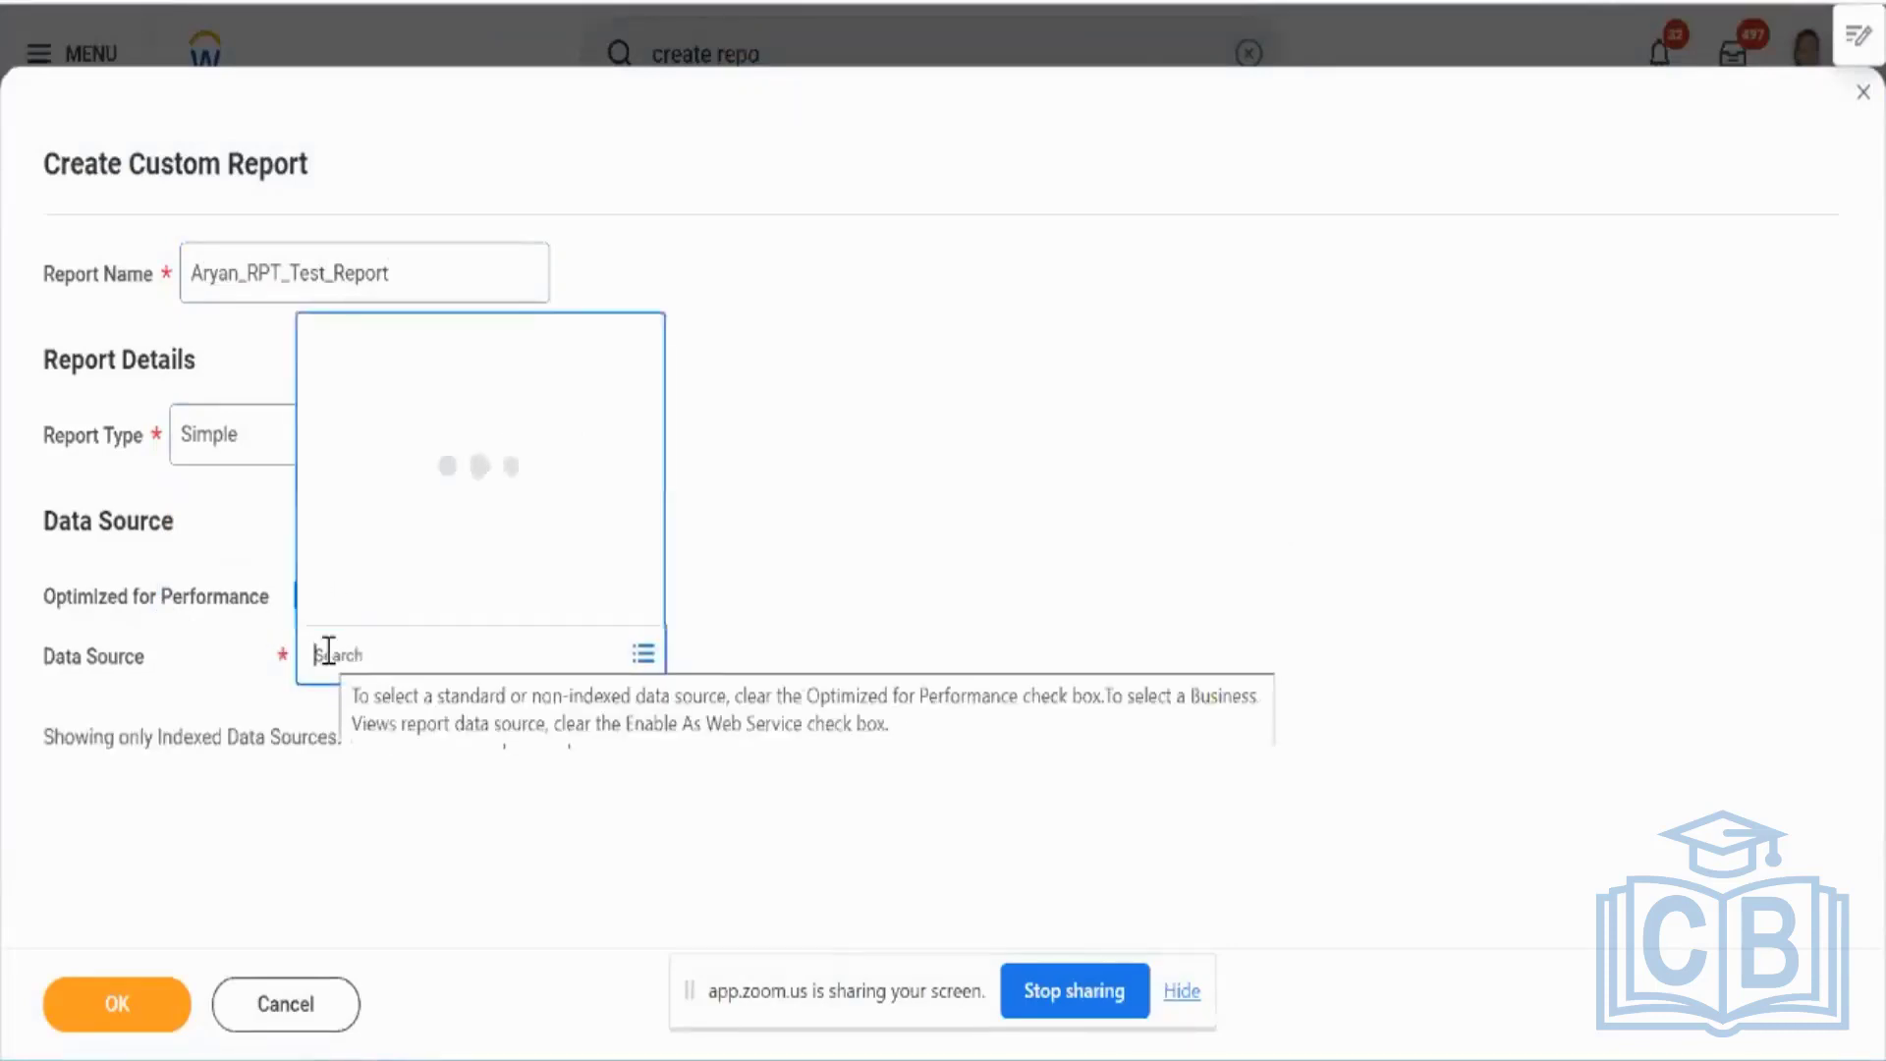
pyautogui.write('worker')
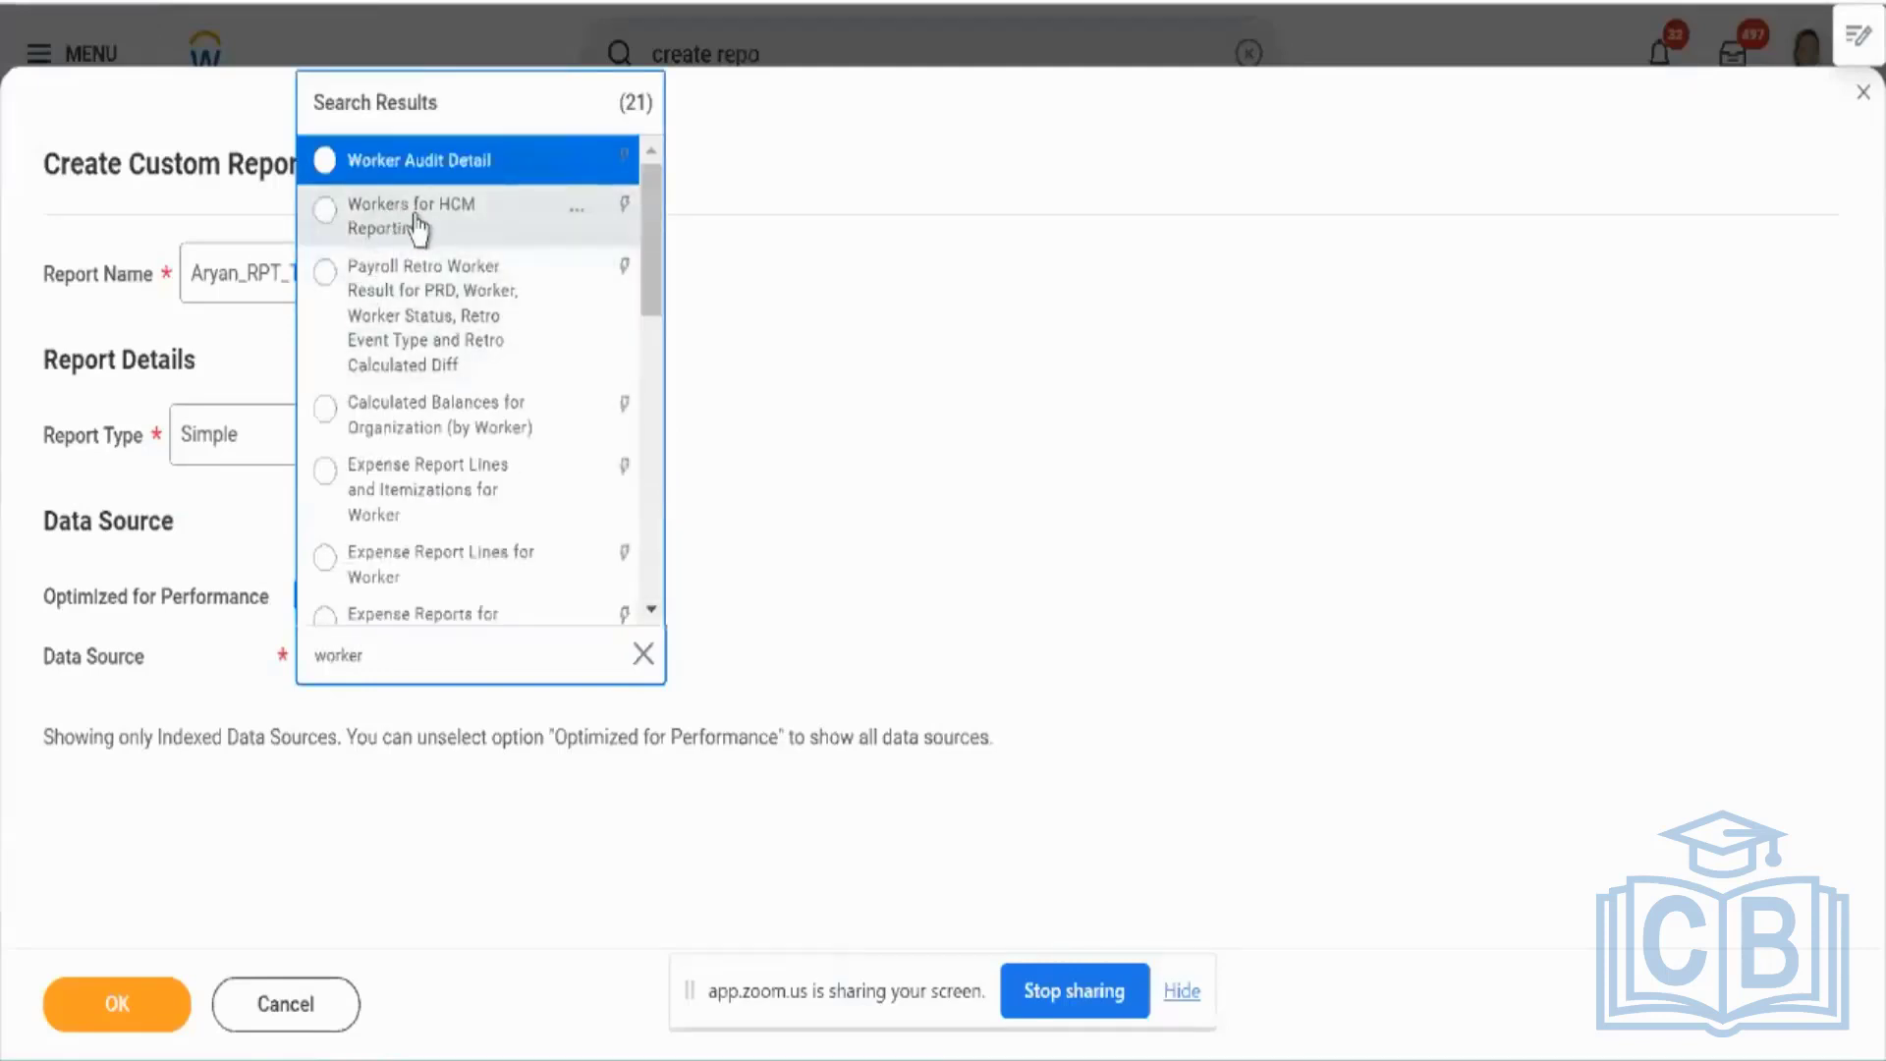
pyautogui.click(579, 212)
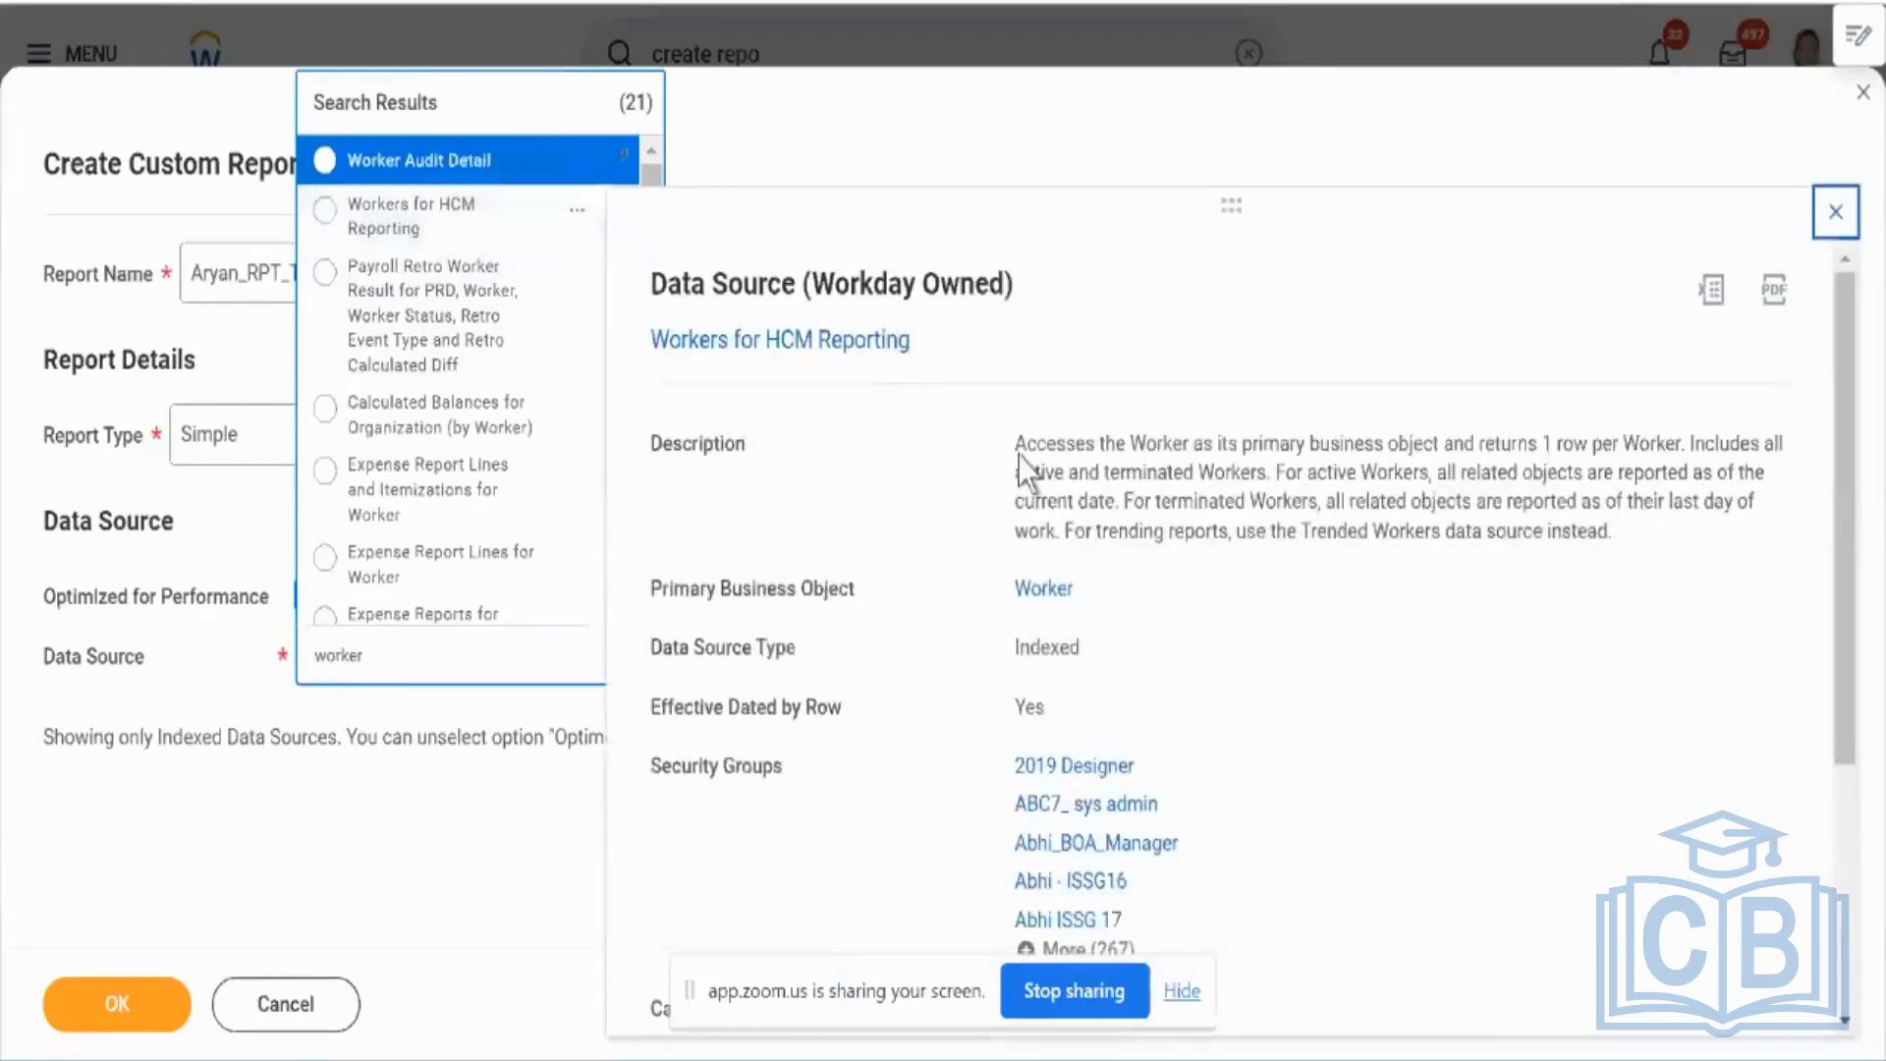
pyautogui.tripleClick(1026, 447)
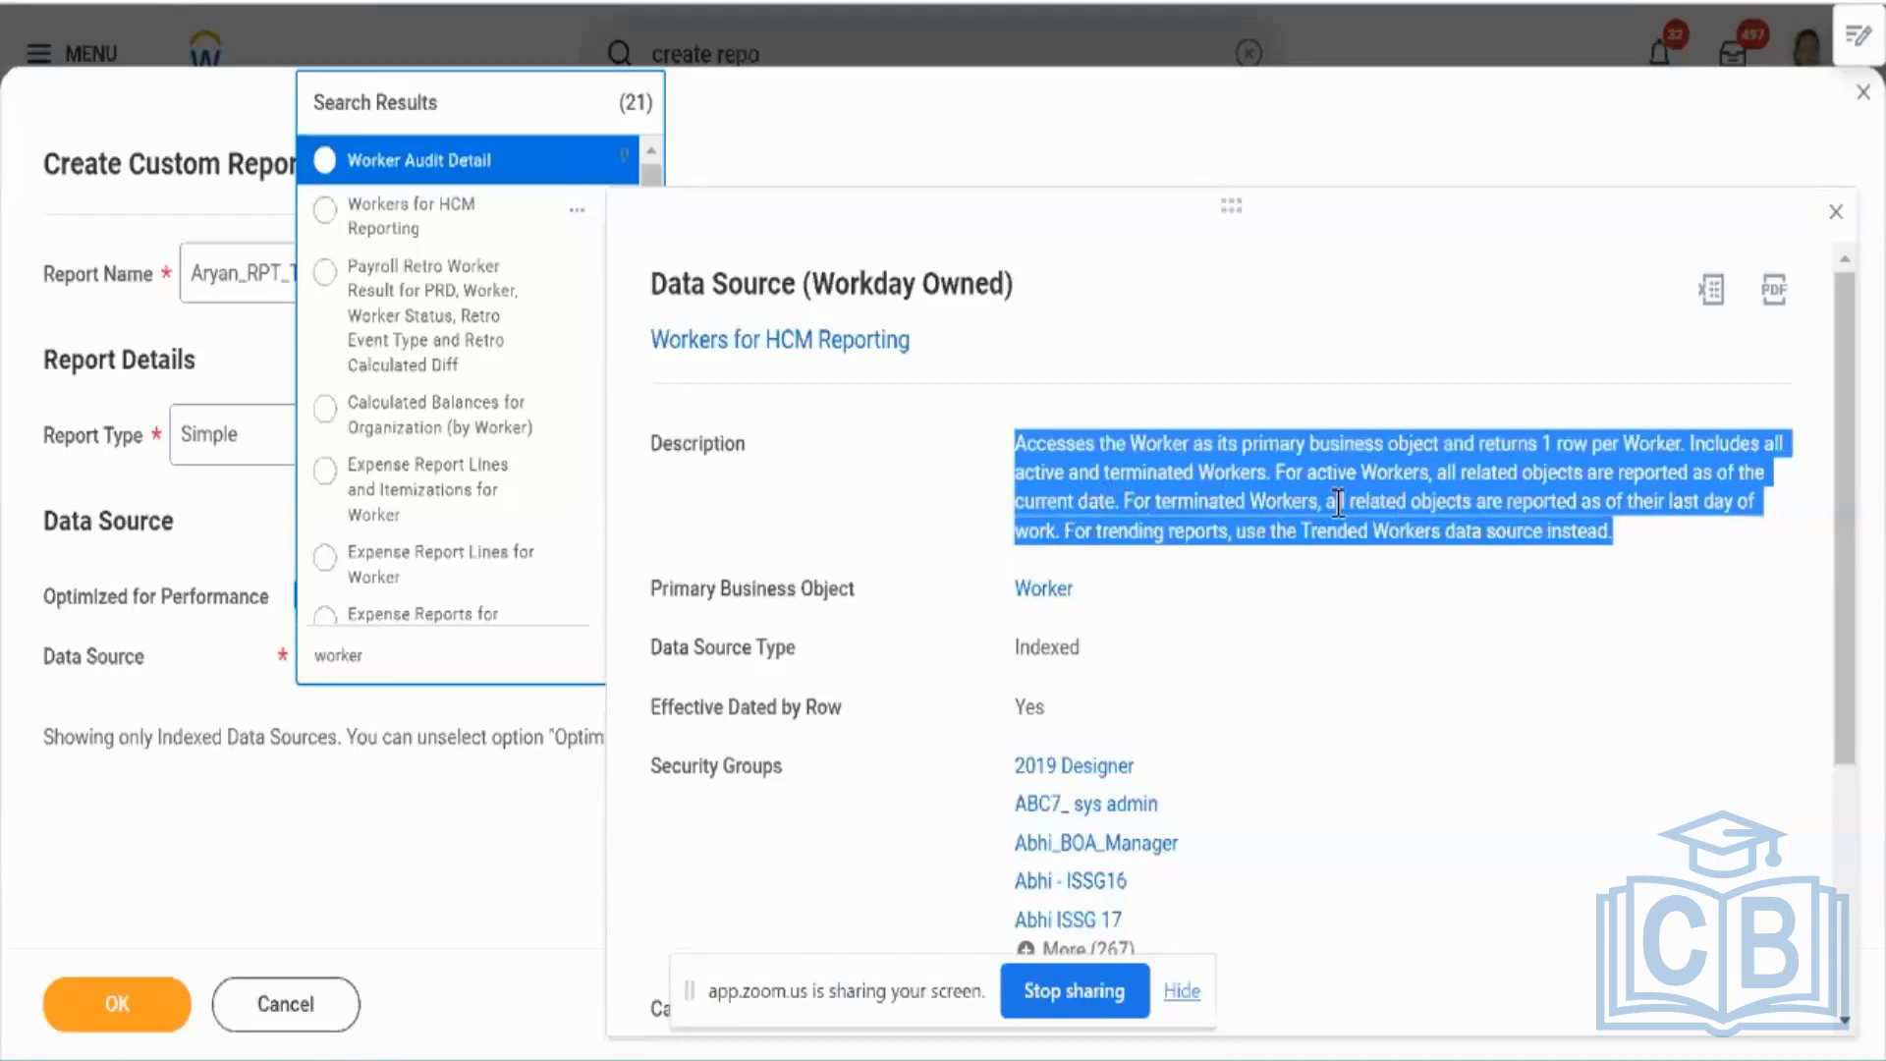
pyautogui.click(441, 239)
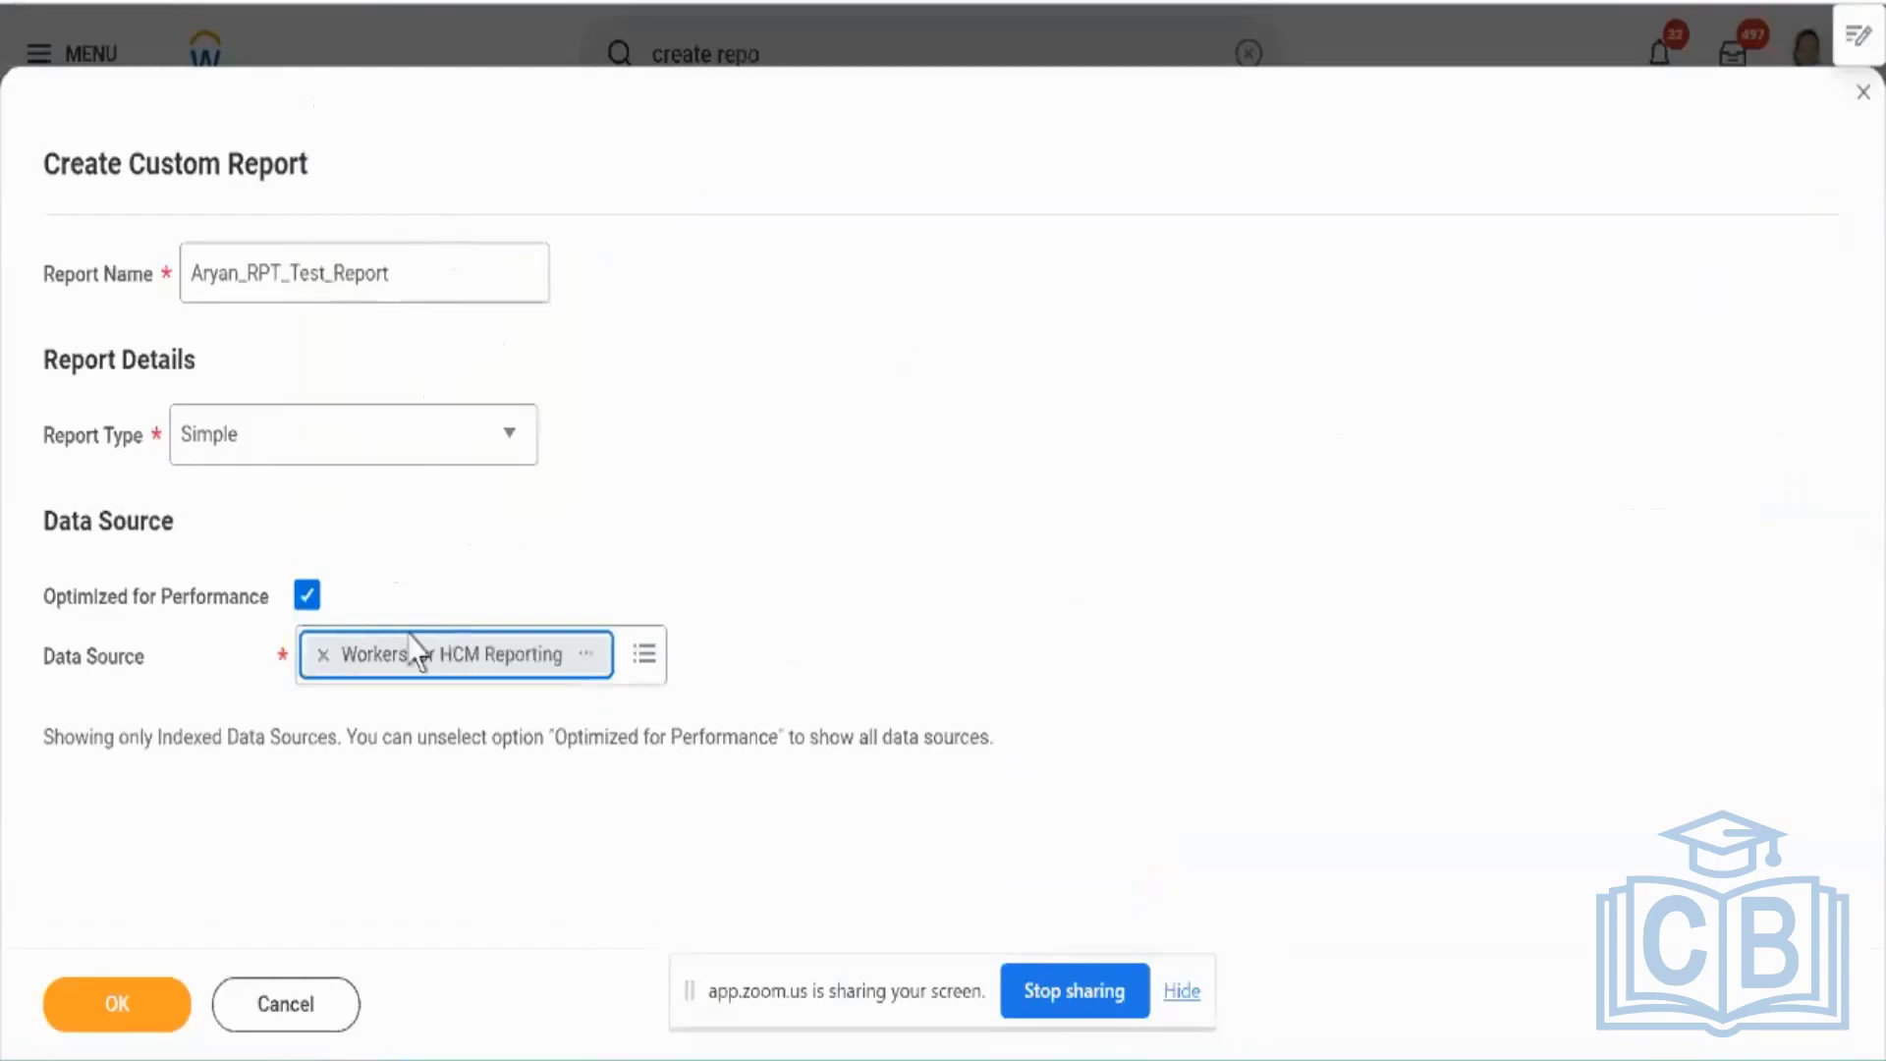
pyautogui.click(160, 1006)
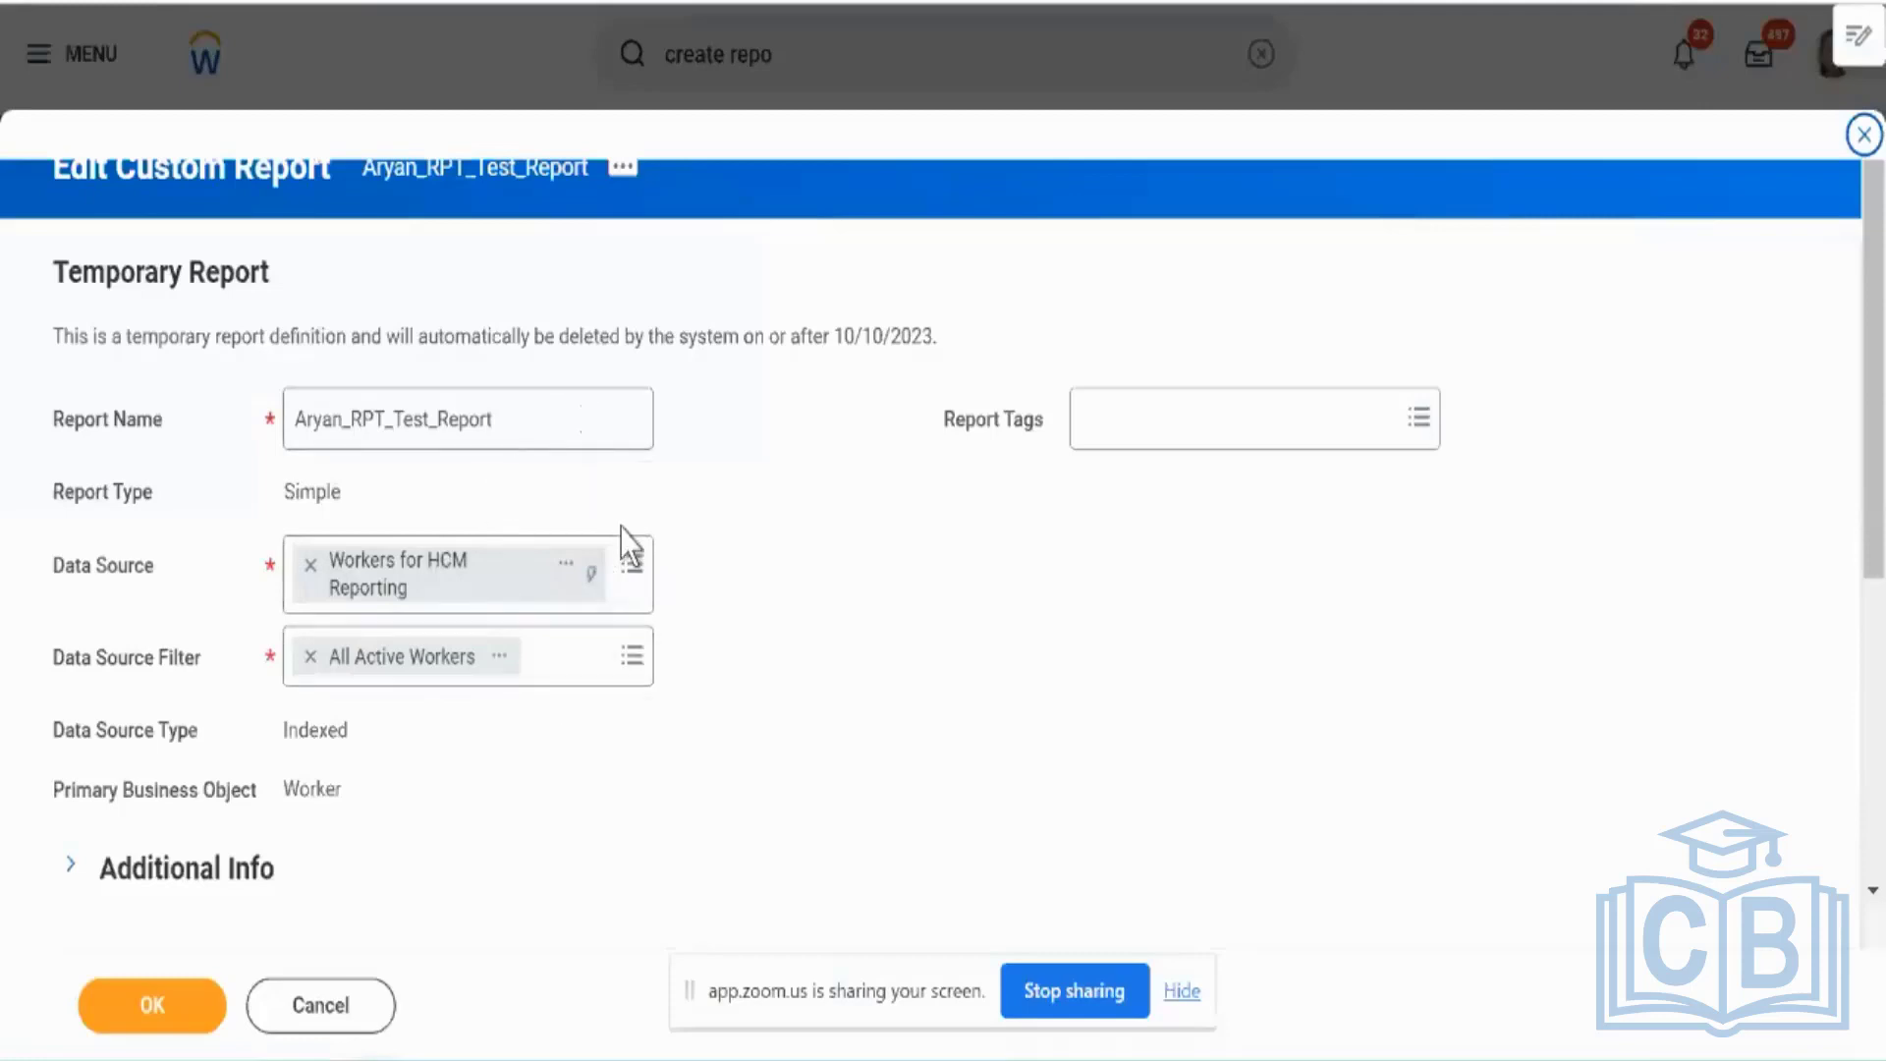
# Step: Review the available data source filter options and keep All Active Workers selected
pyautogui.scroll(-3, 674, 579)
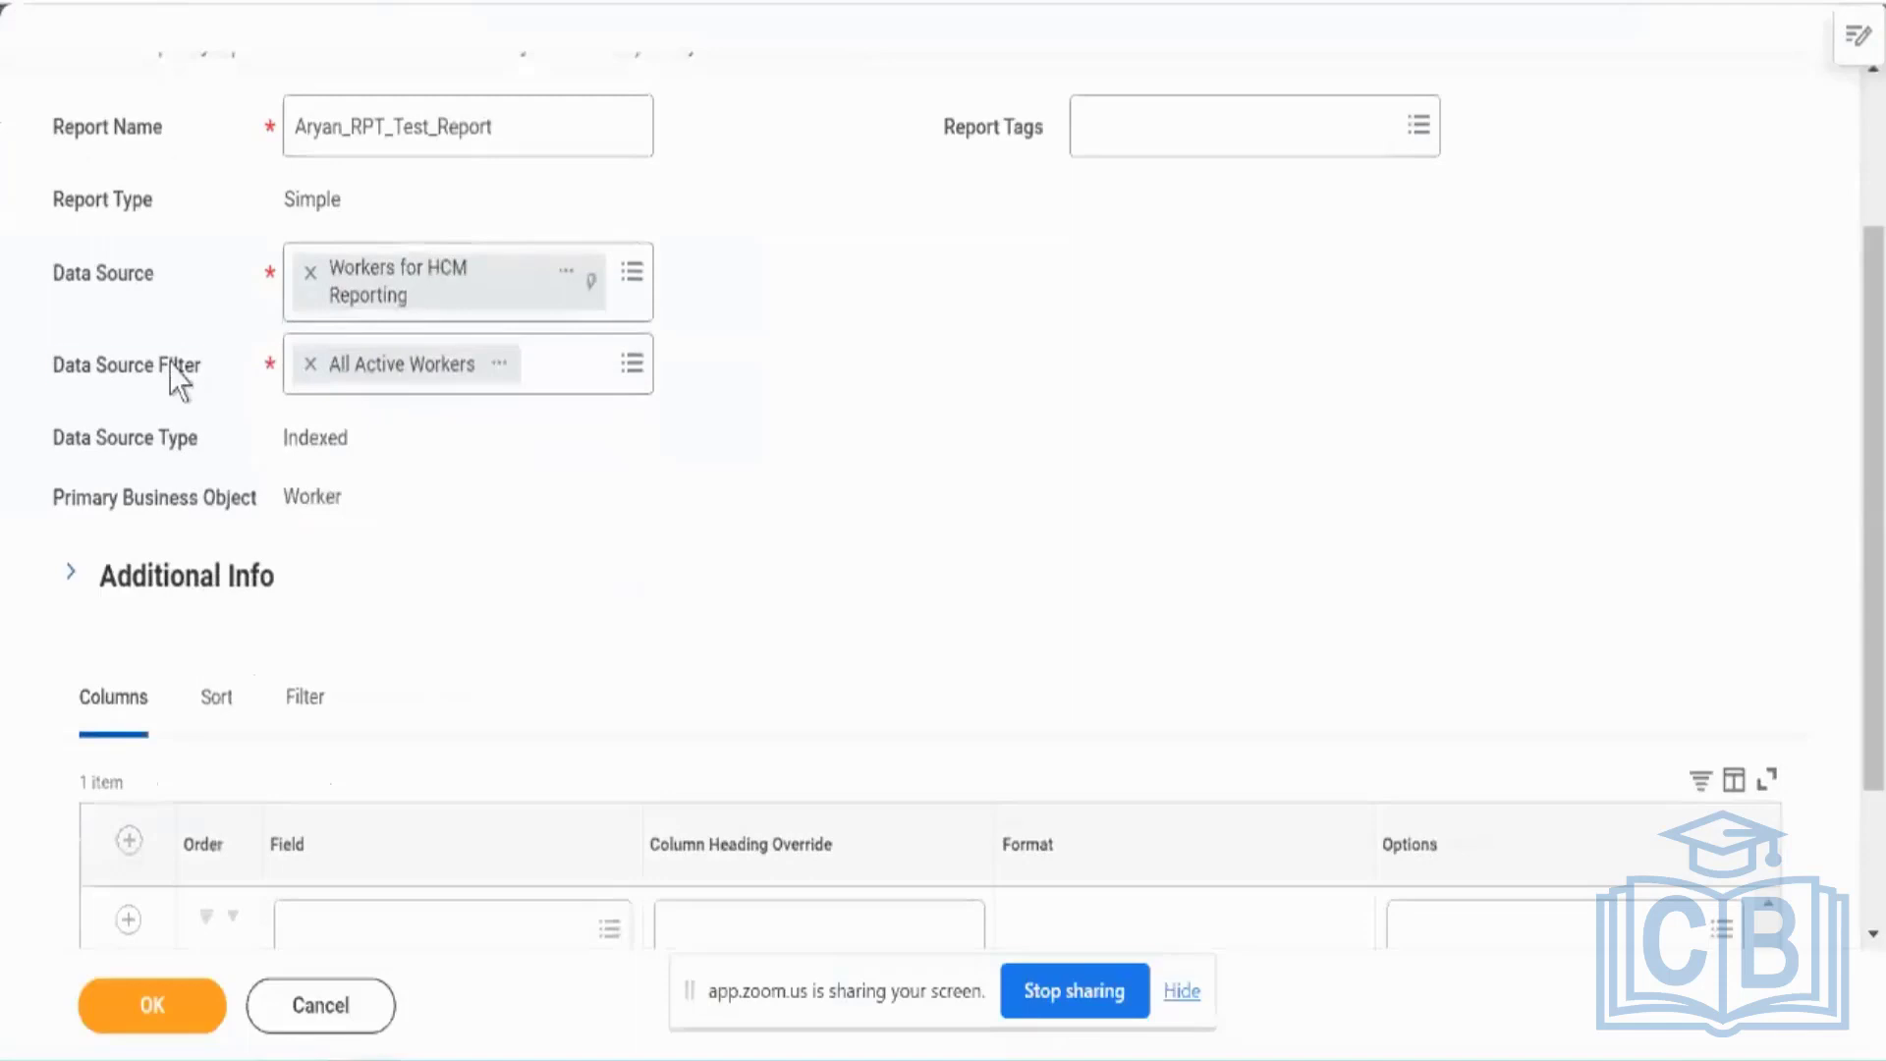
pyautogui.click(170, 365)
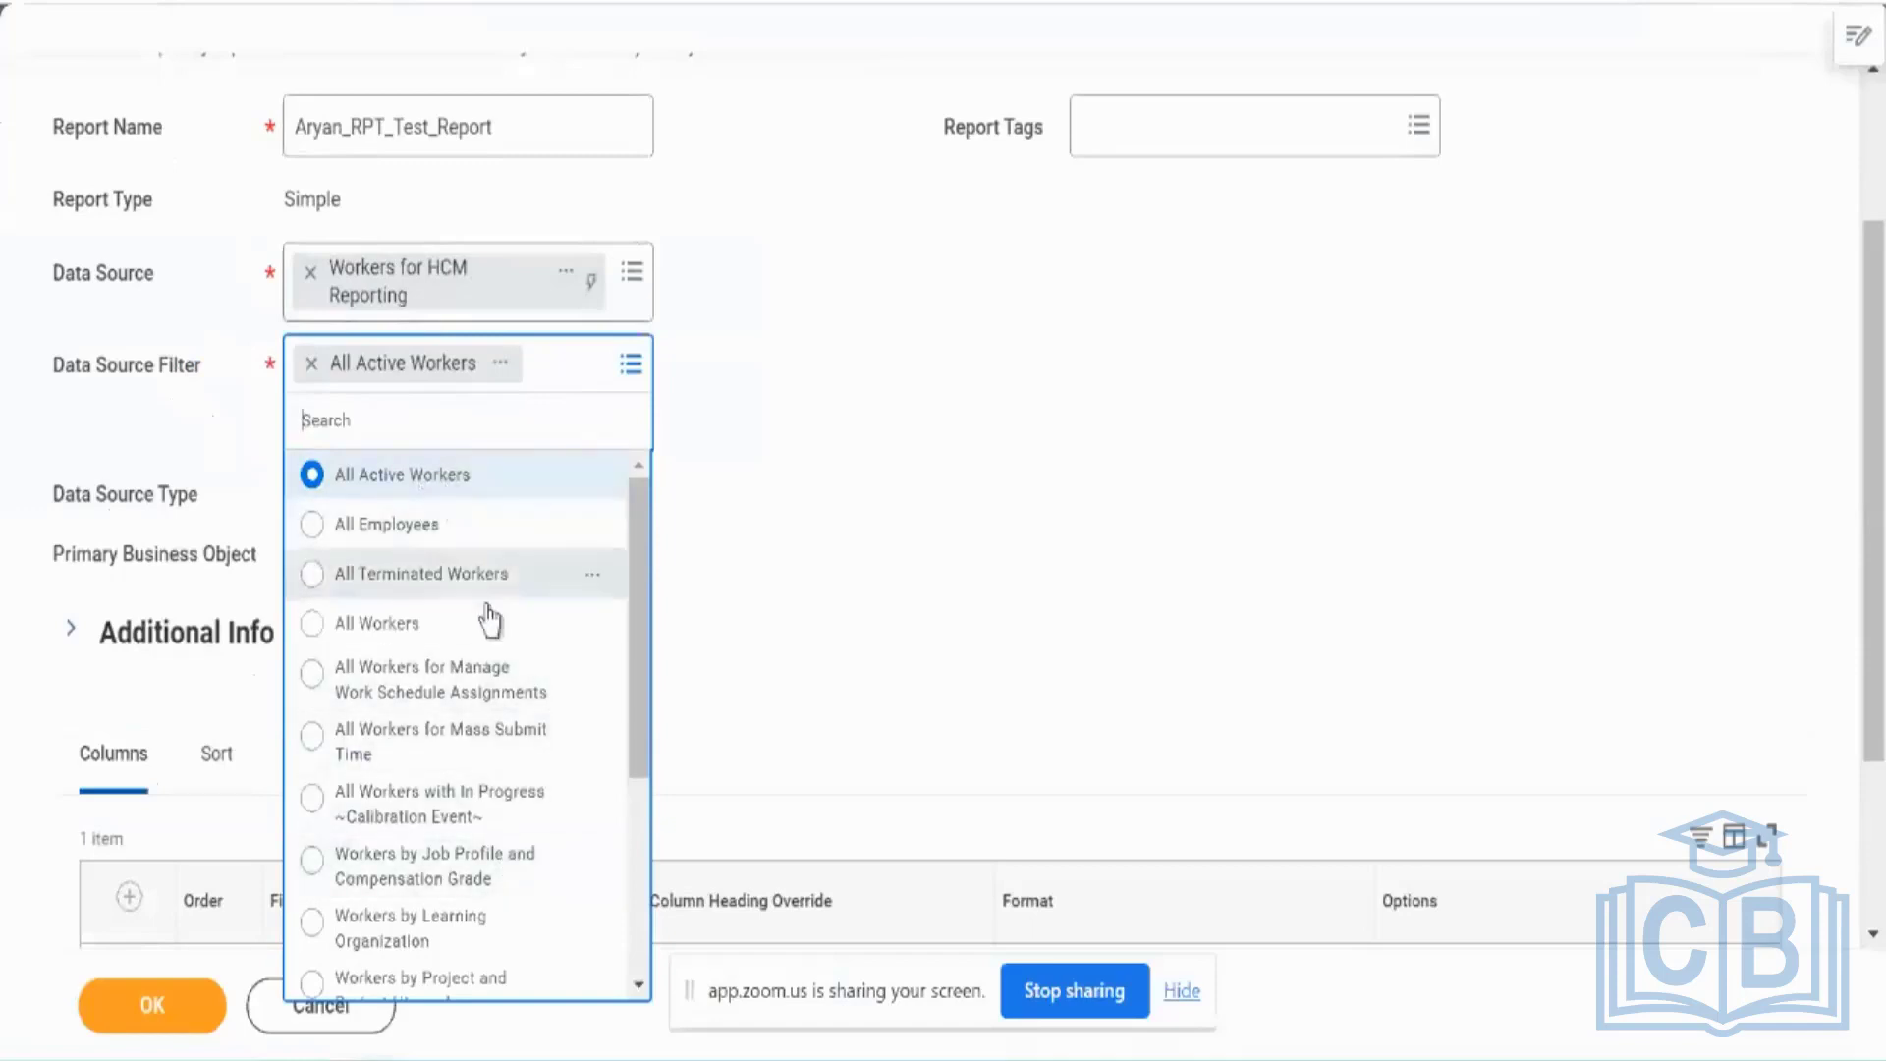
pyautogui.scroll(-3, 513, 695)
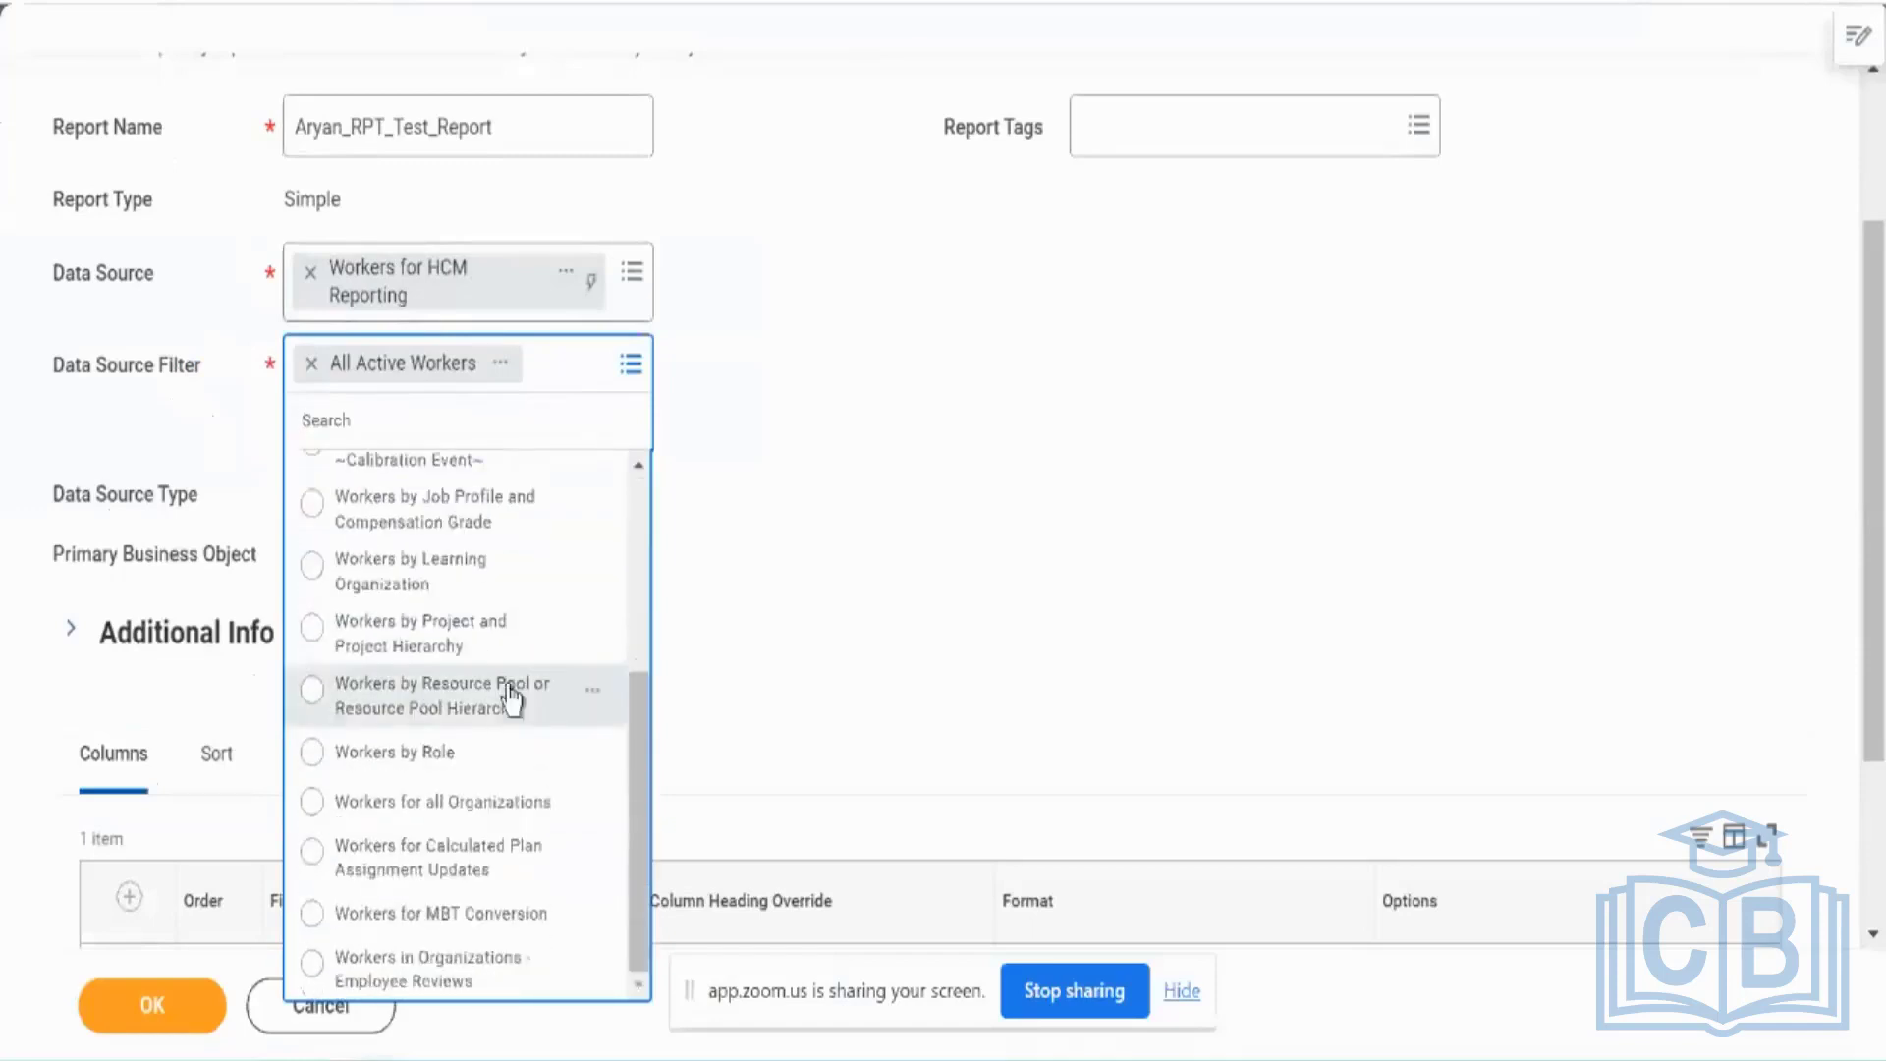
pyautogui.scroll(3, 516, 697)
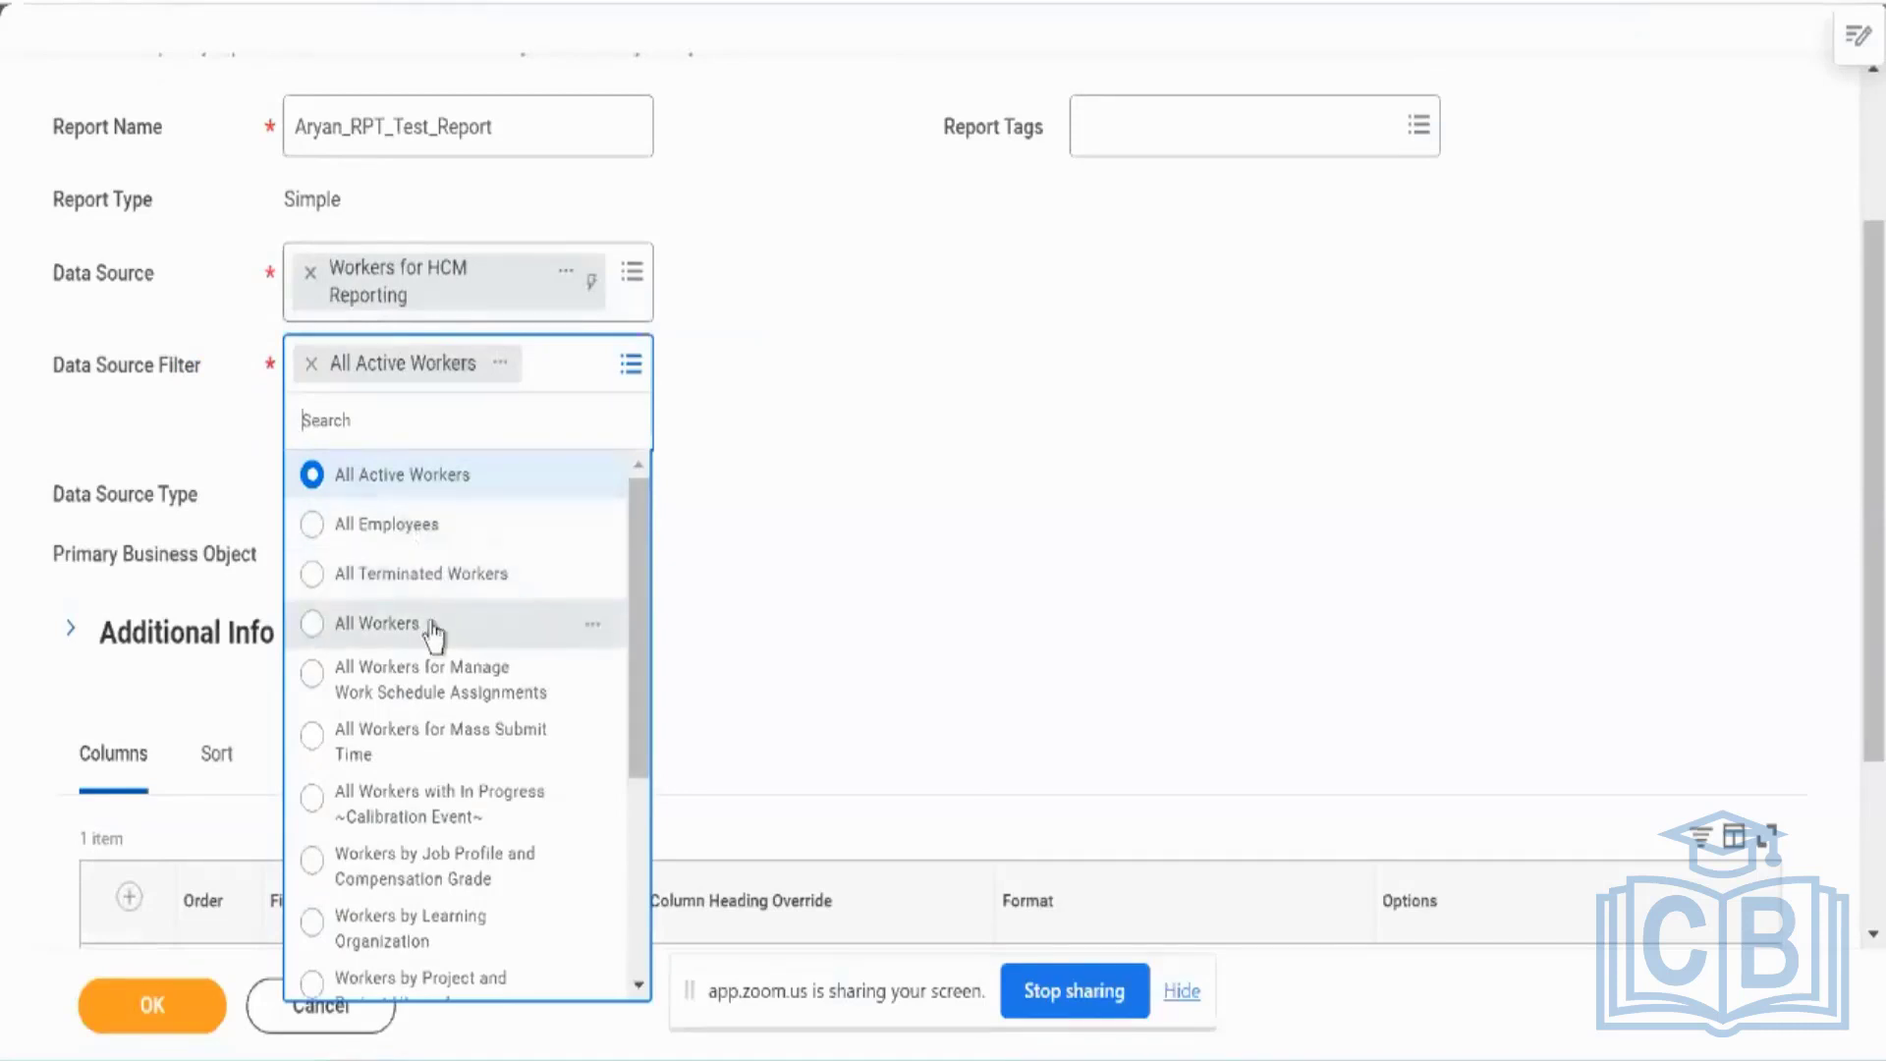
pyautogui.click(481, 479)
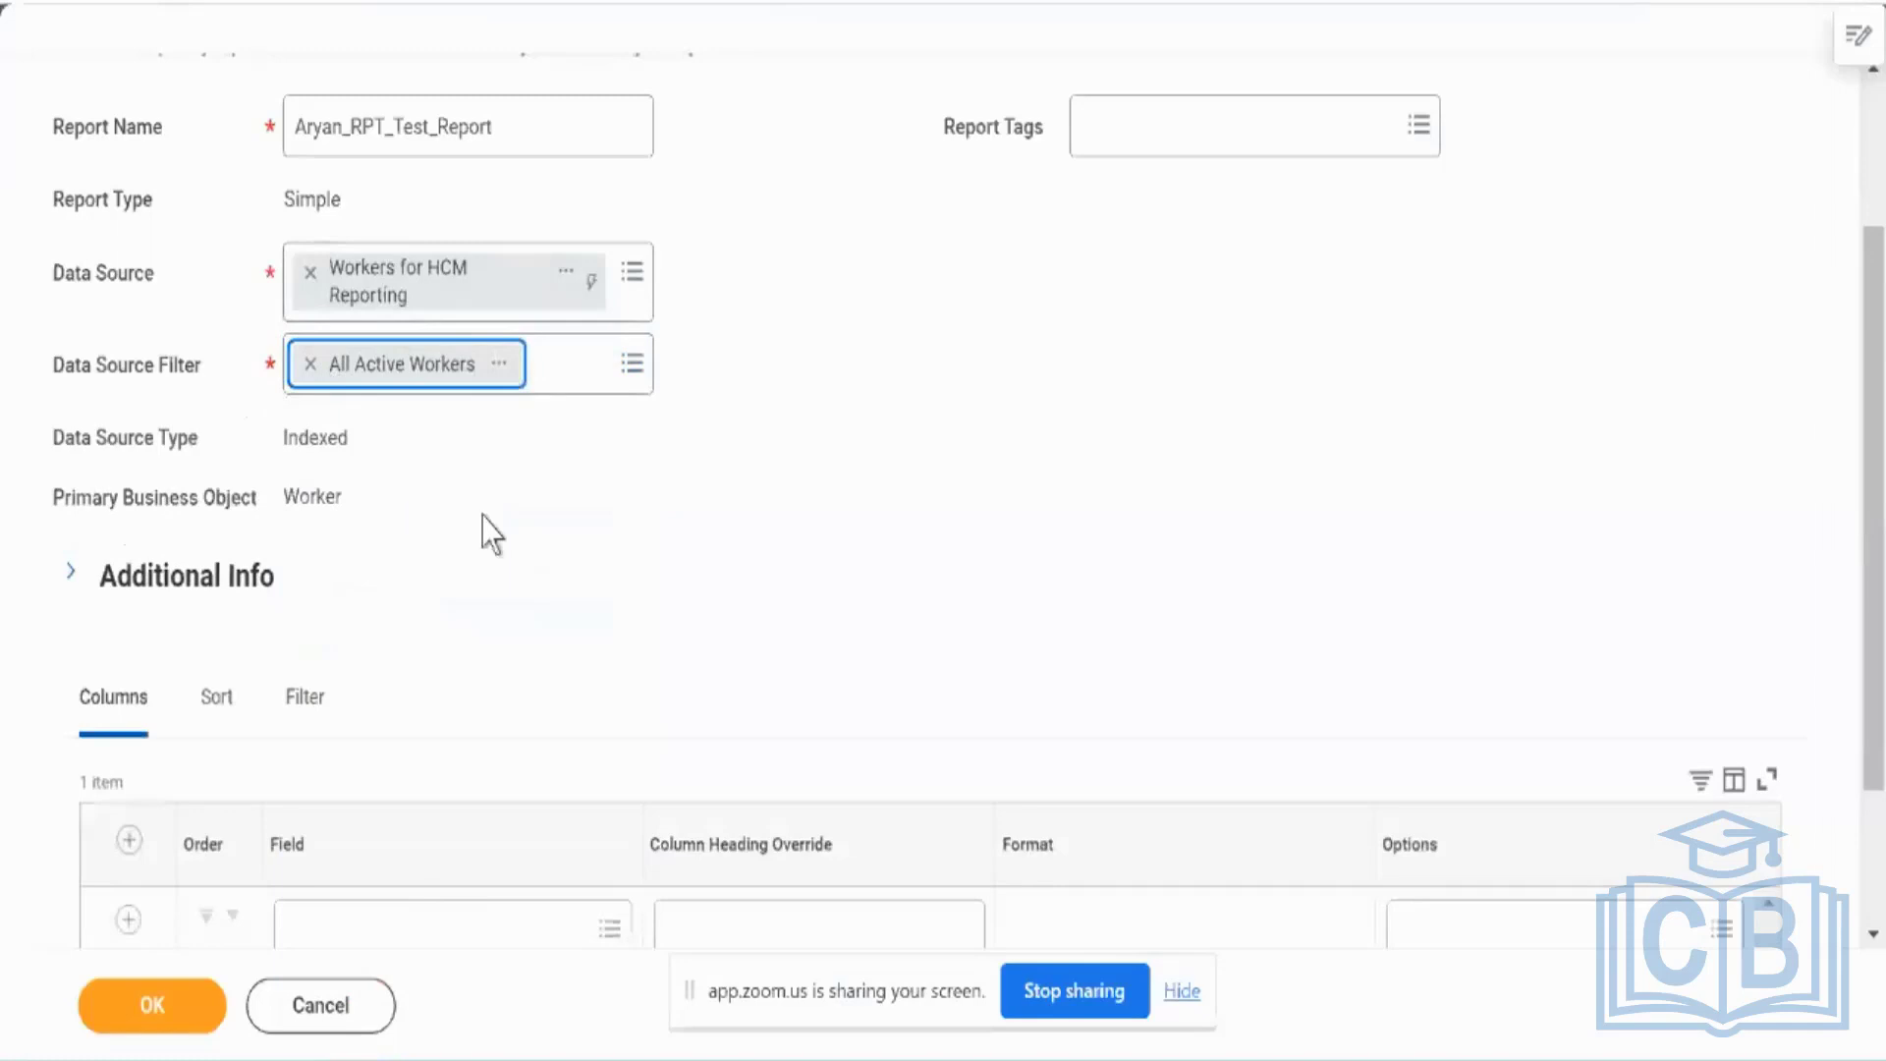
# Step: Check the primary business object and add the Worker field as the report's first column
pyautogui.scroll(-2, 499, 531)
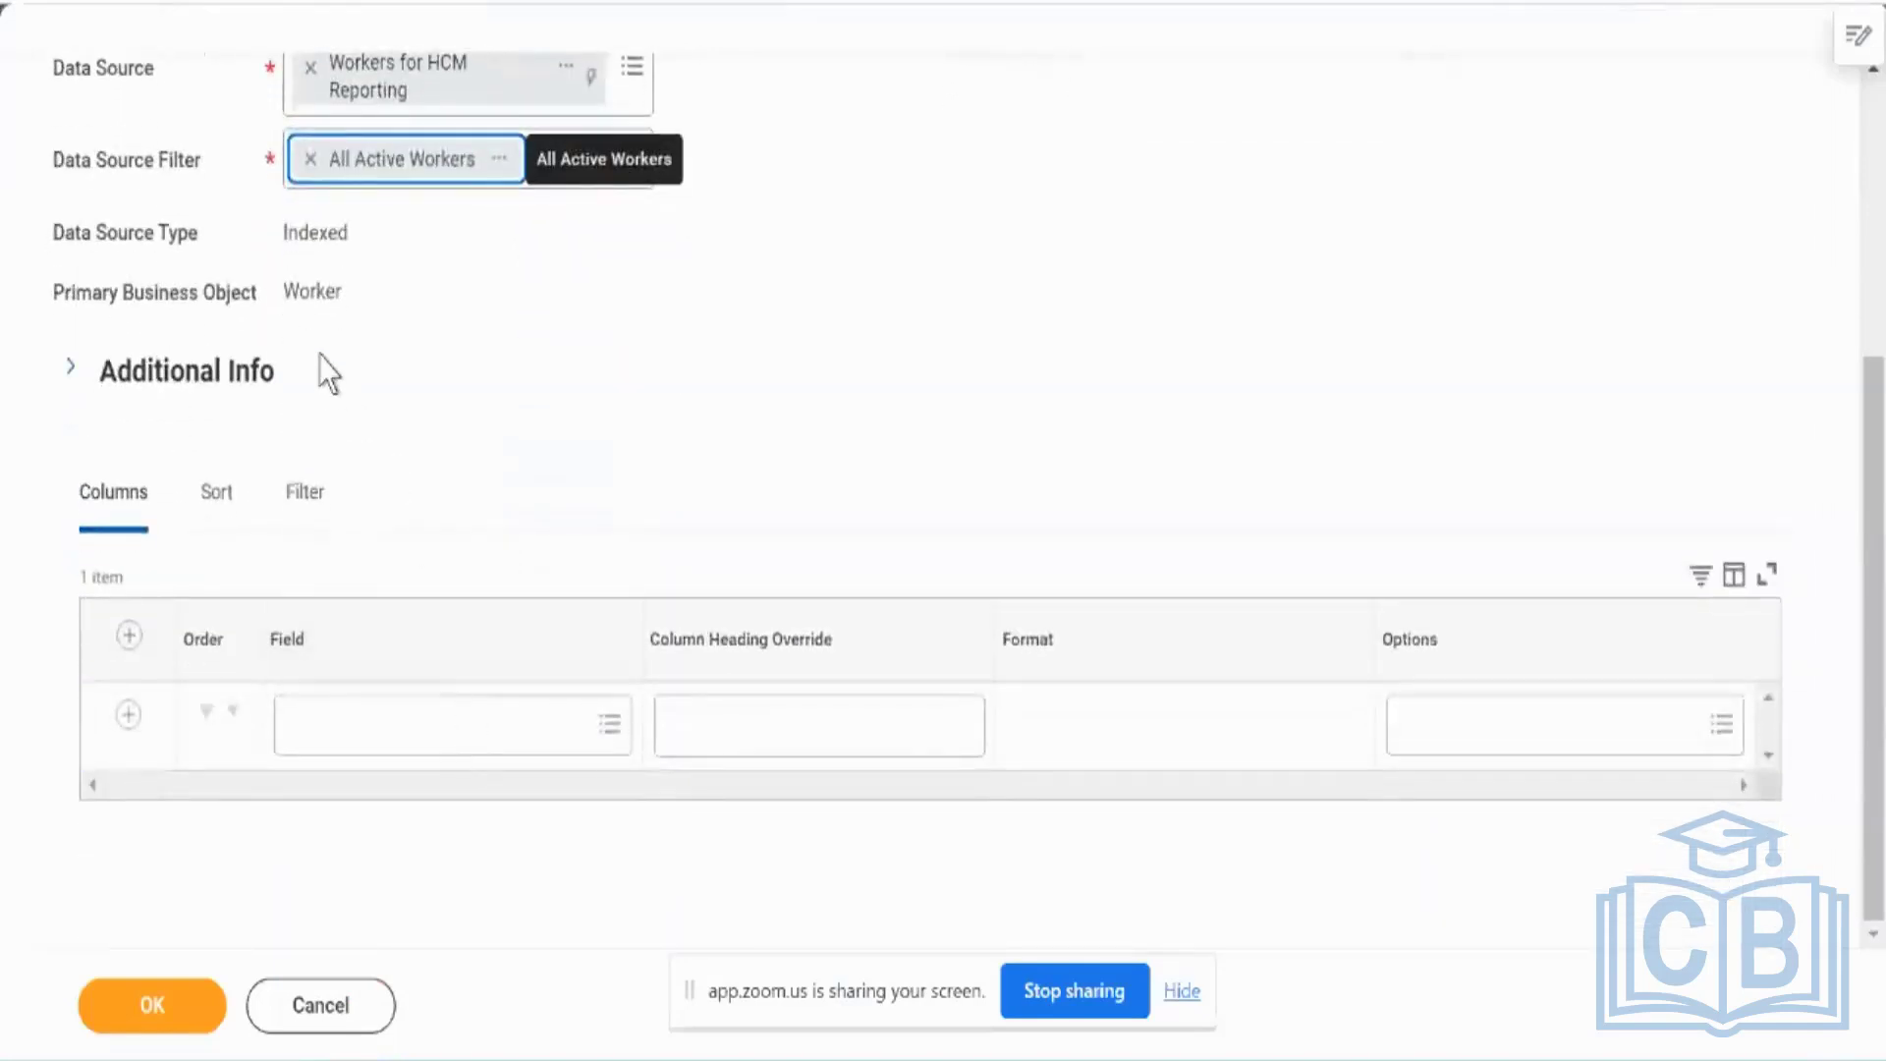
pyautogui.doubleClick(302, 286)
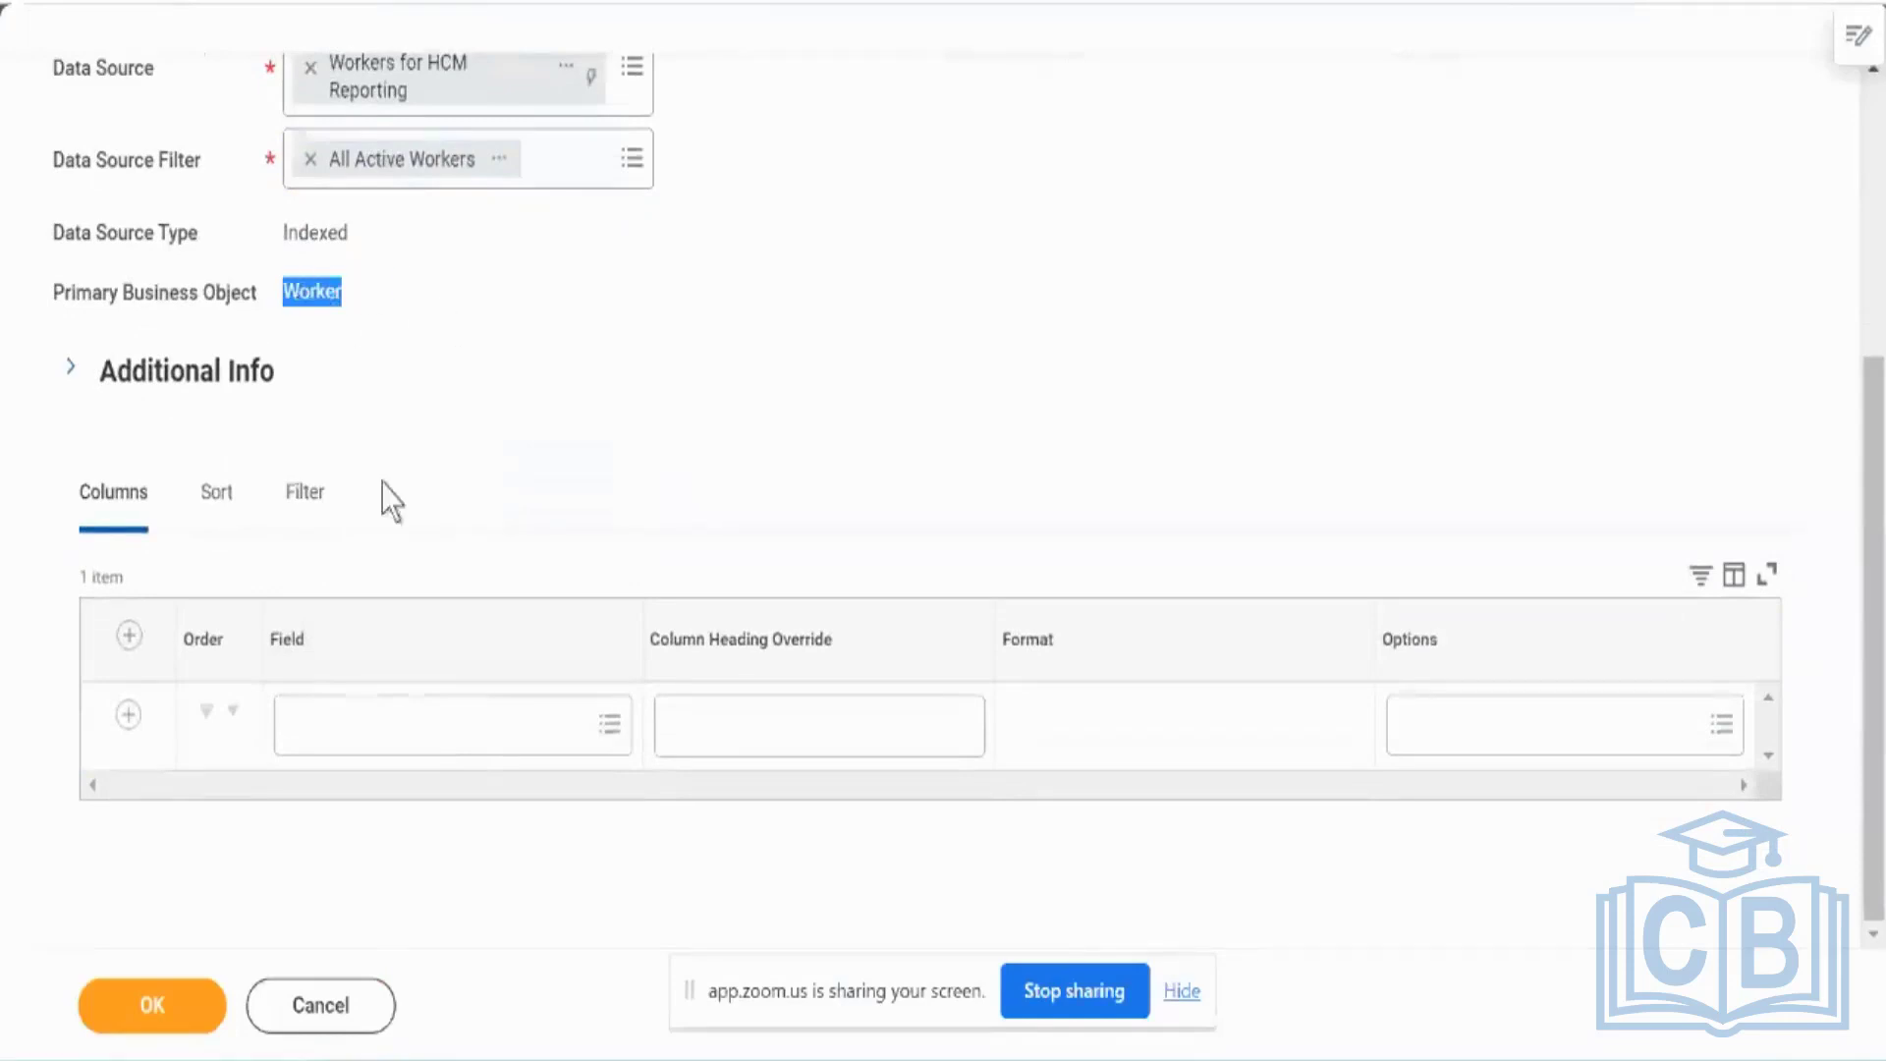
pyautogui.click(484, 758)
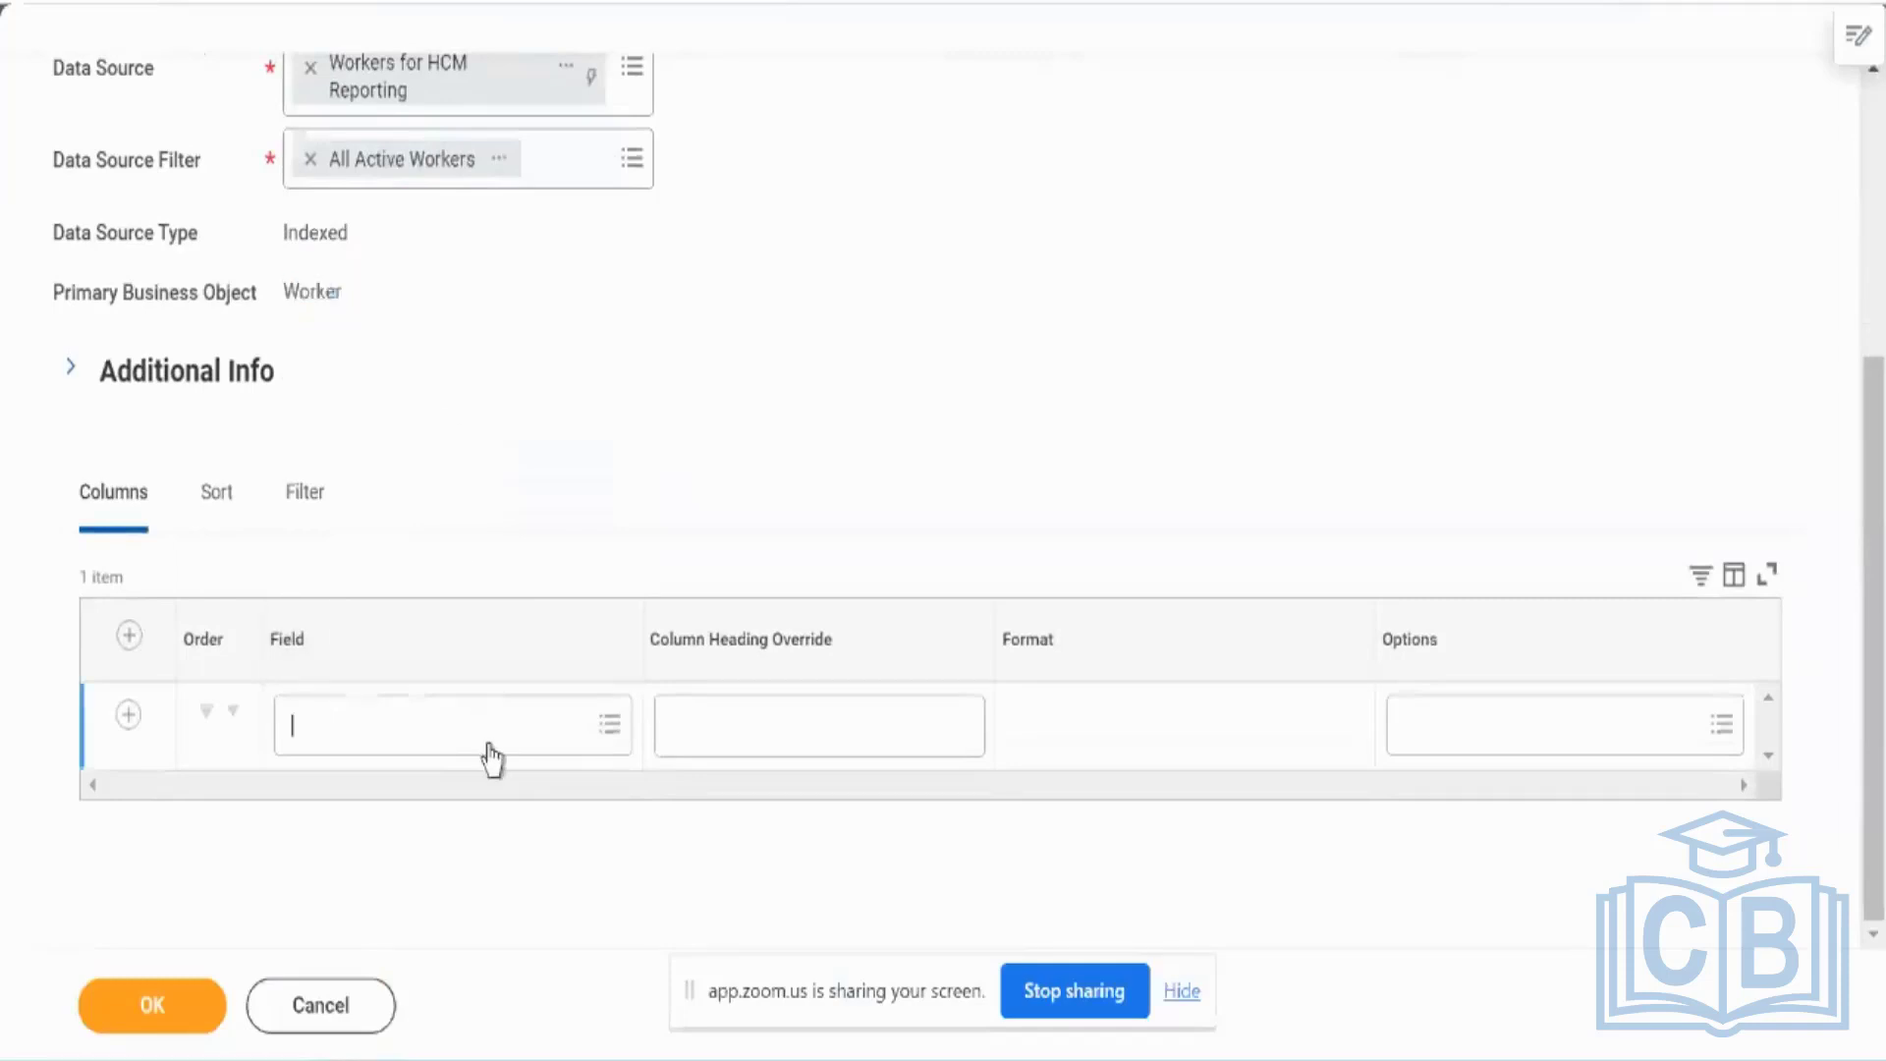
pyautogui.write('wo')
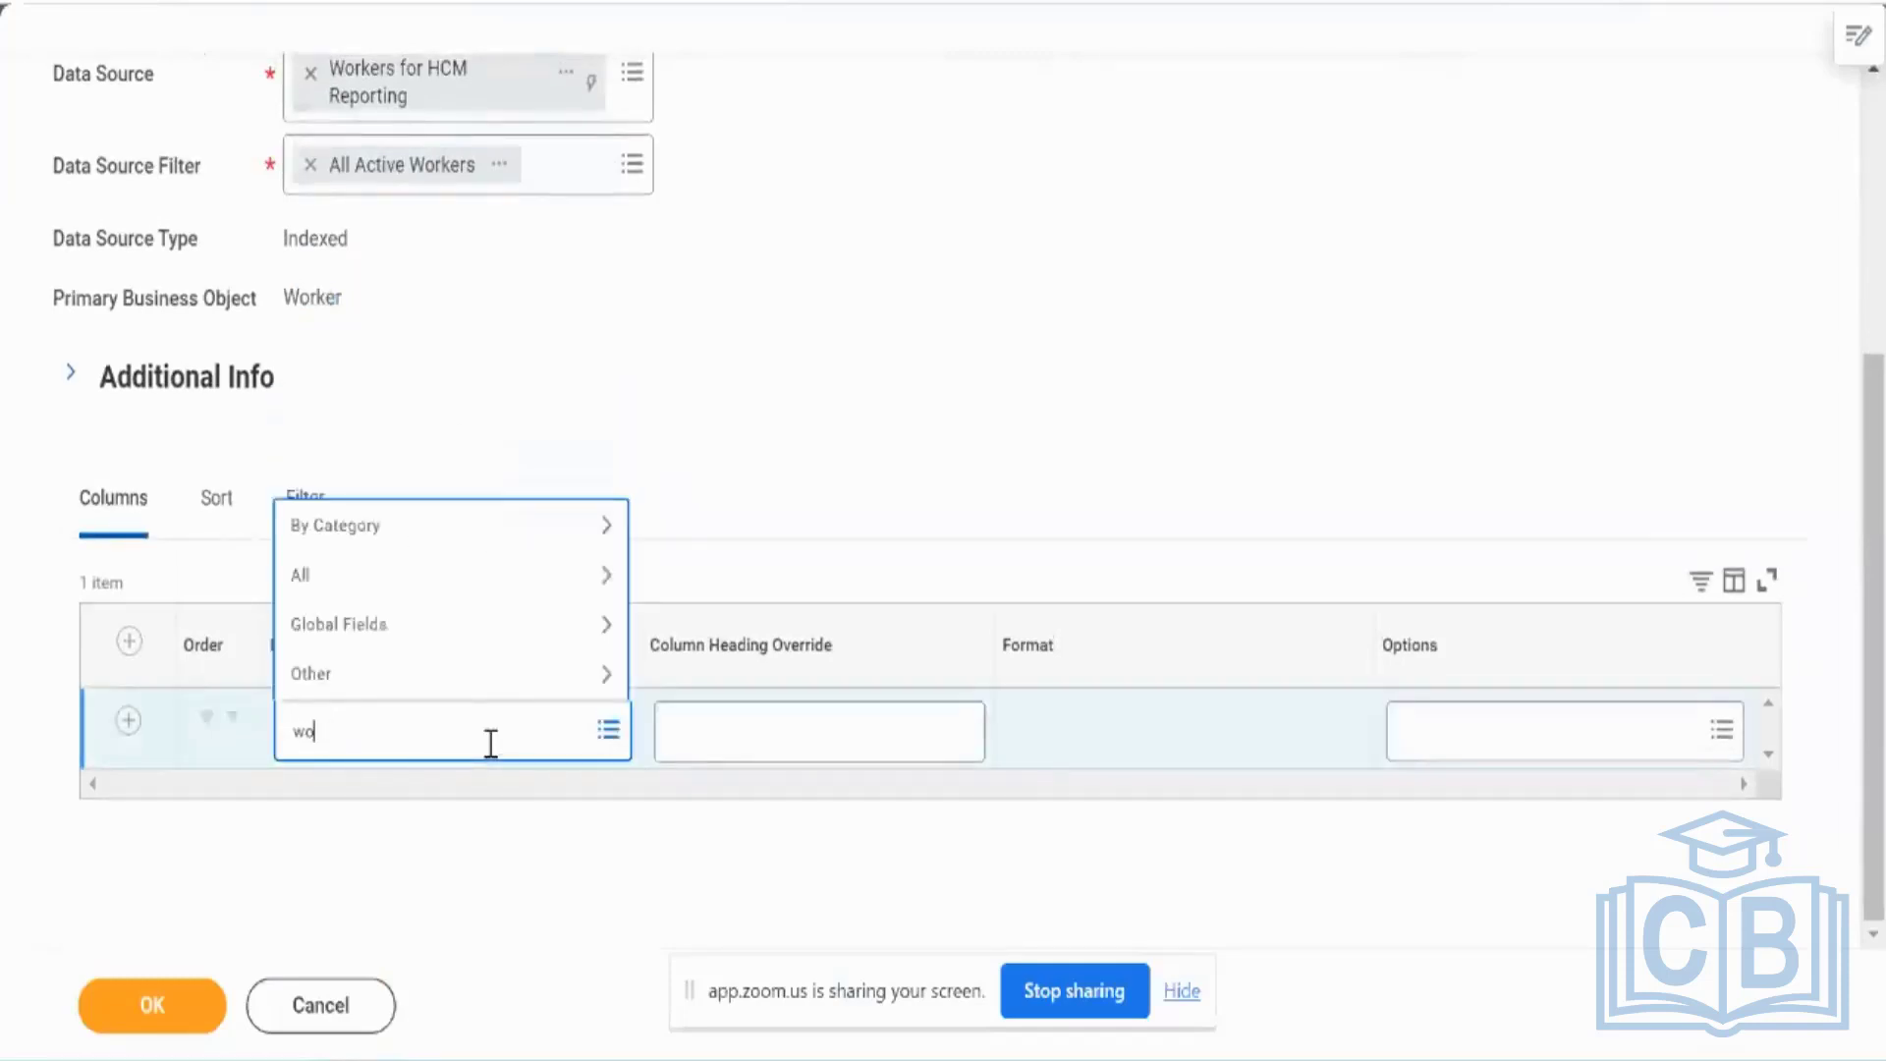
pyautogui.write('rker')
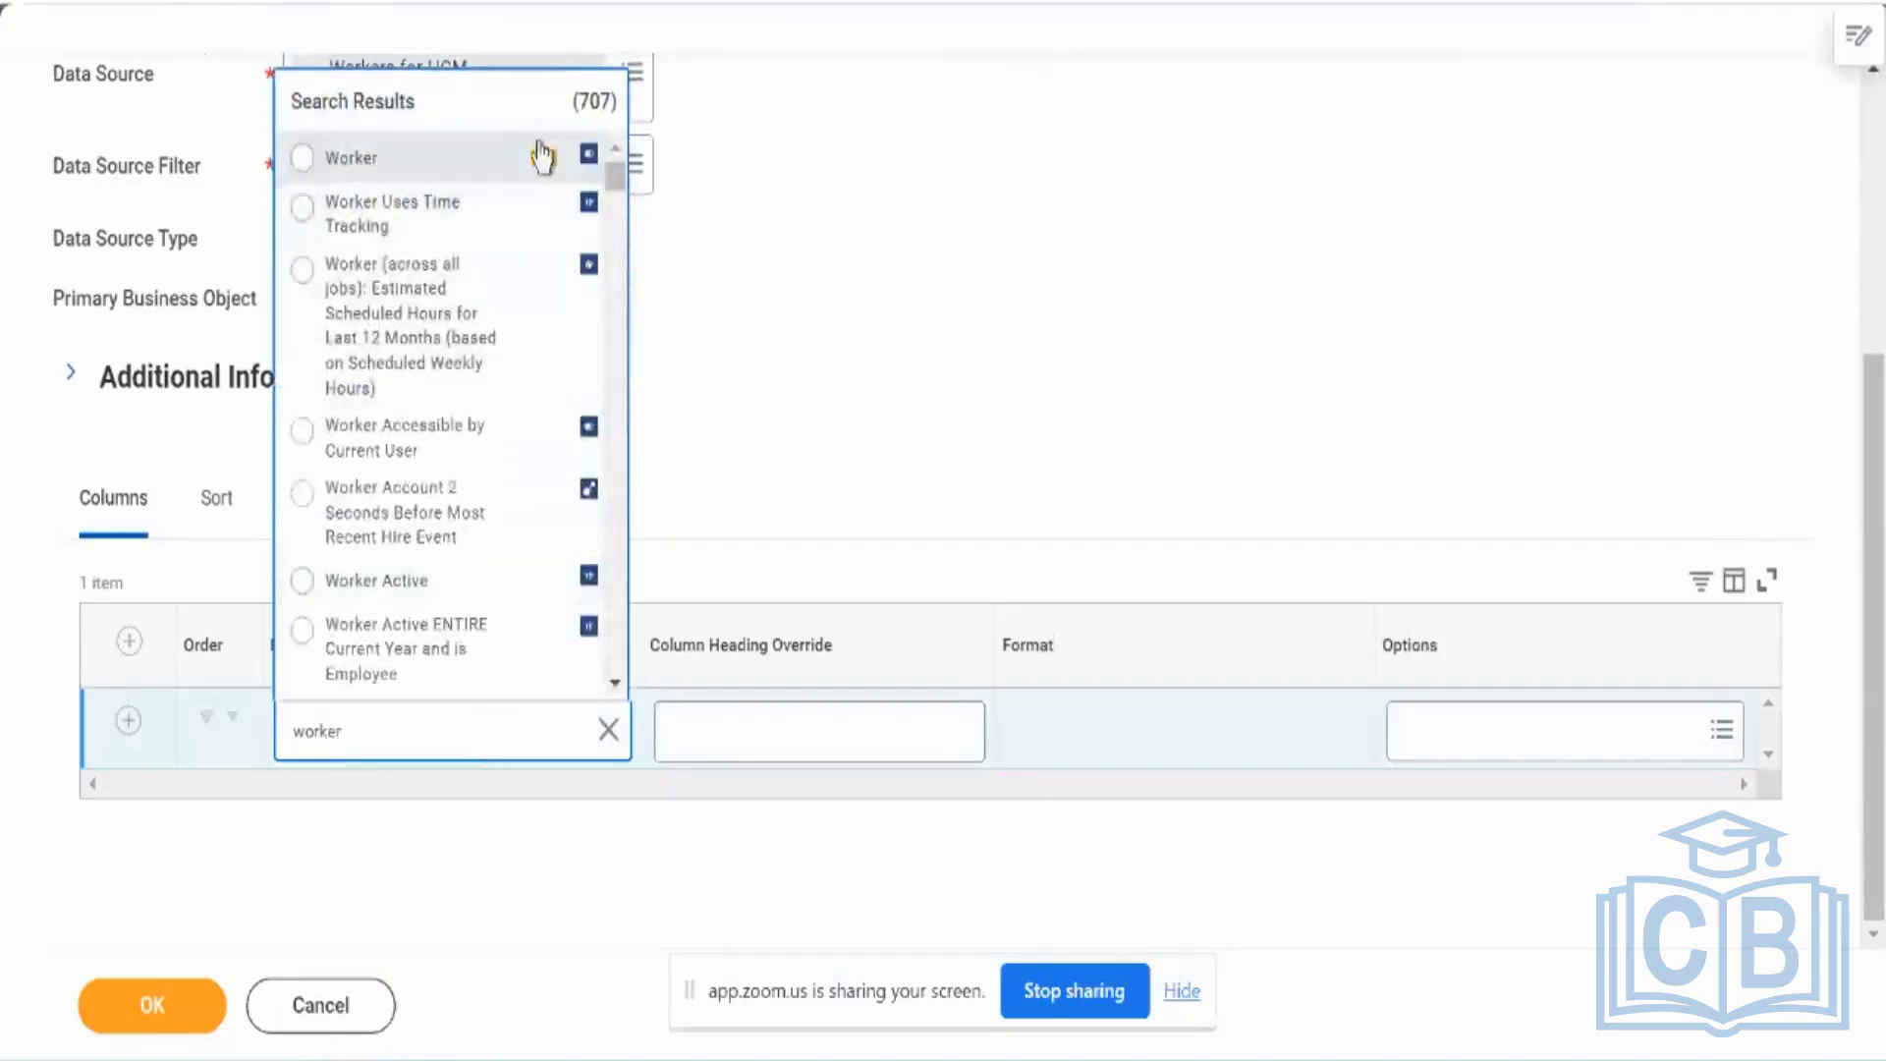
pyautogui.click(543, 160)
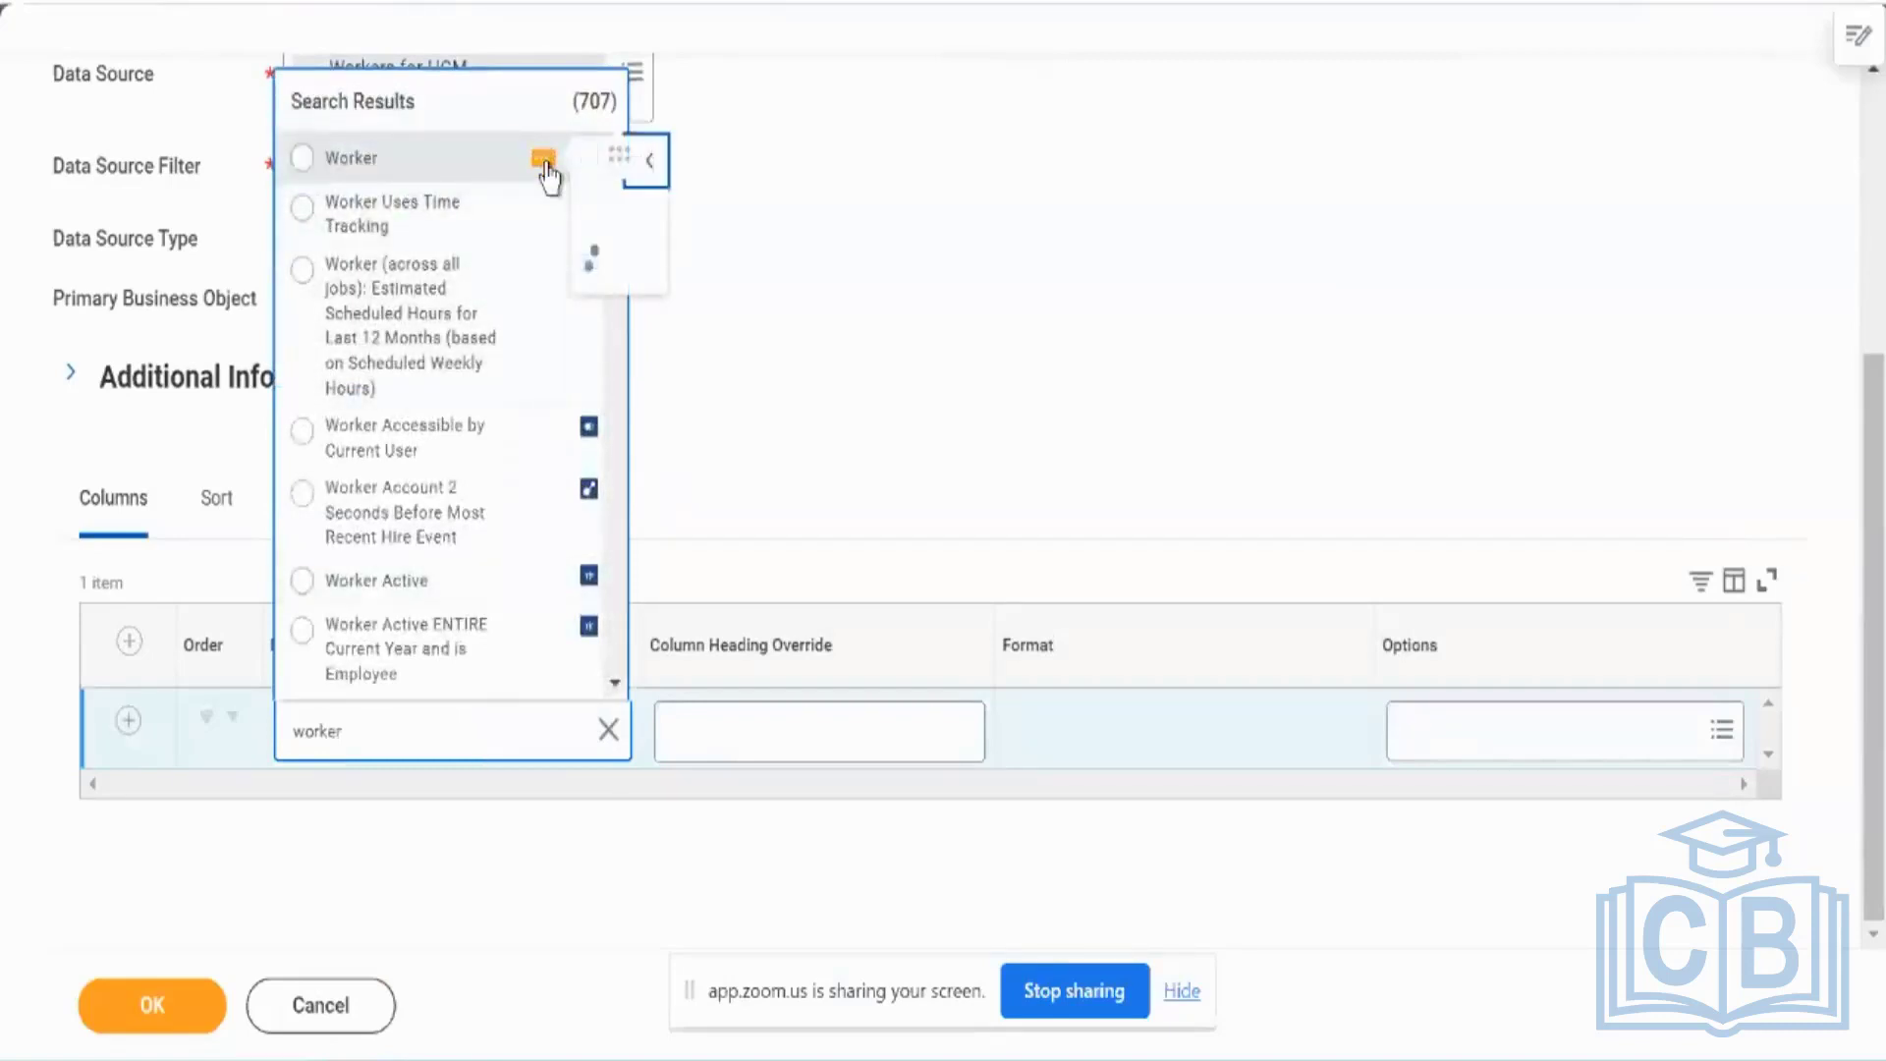
pyautogui.click(478, 183)
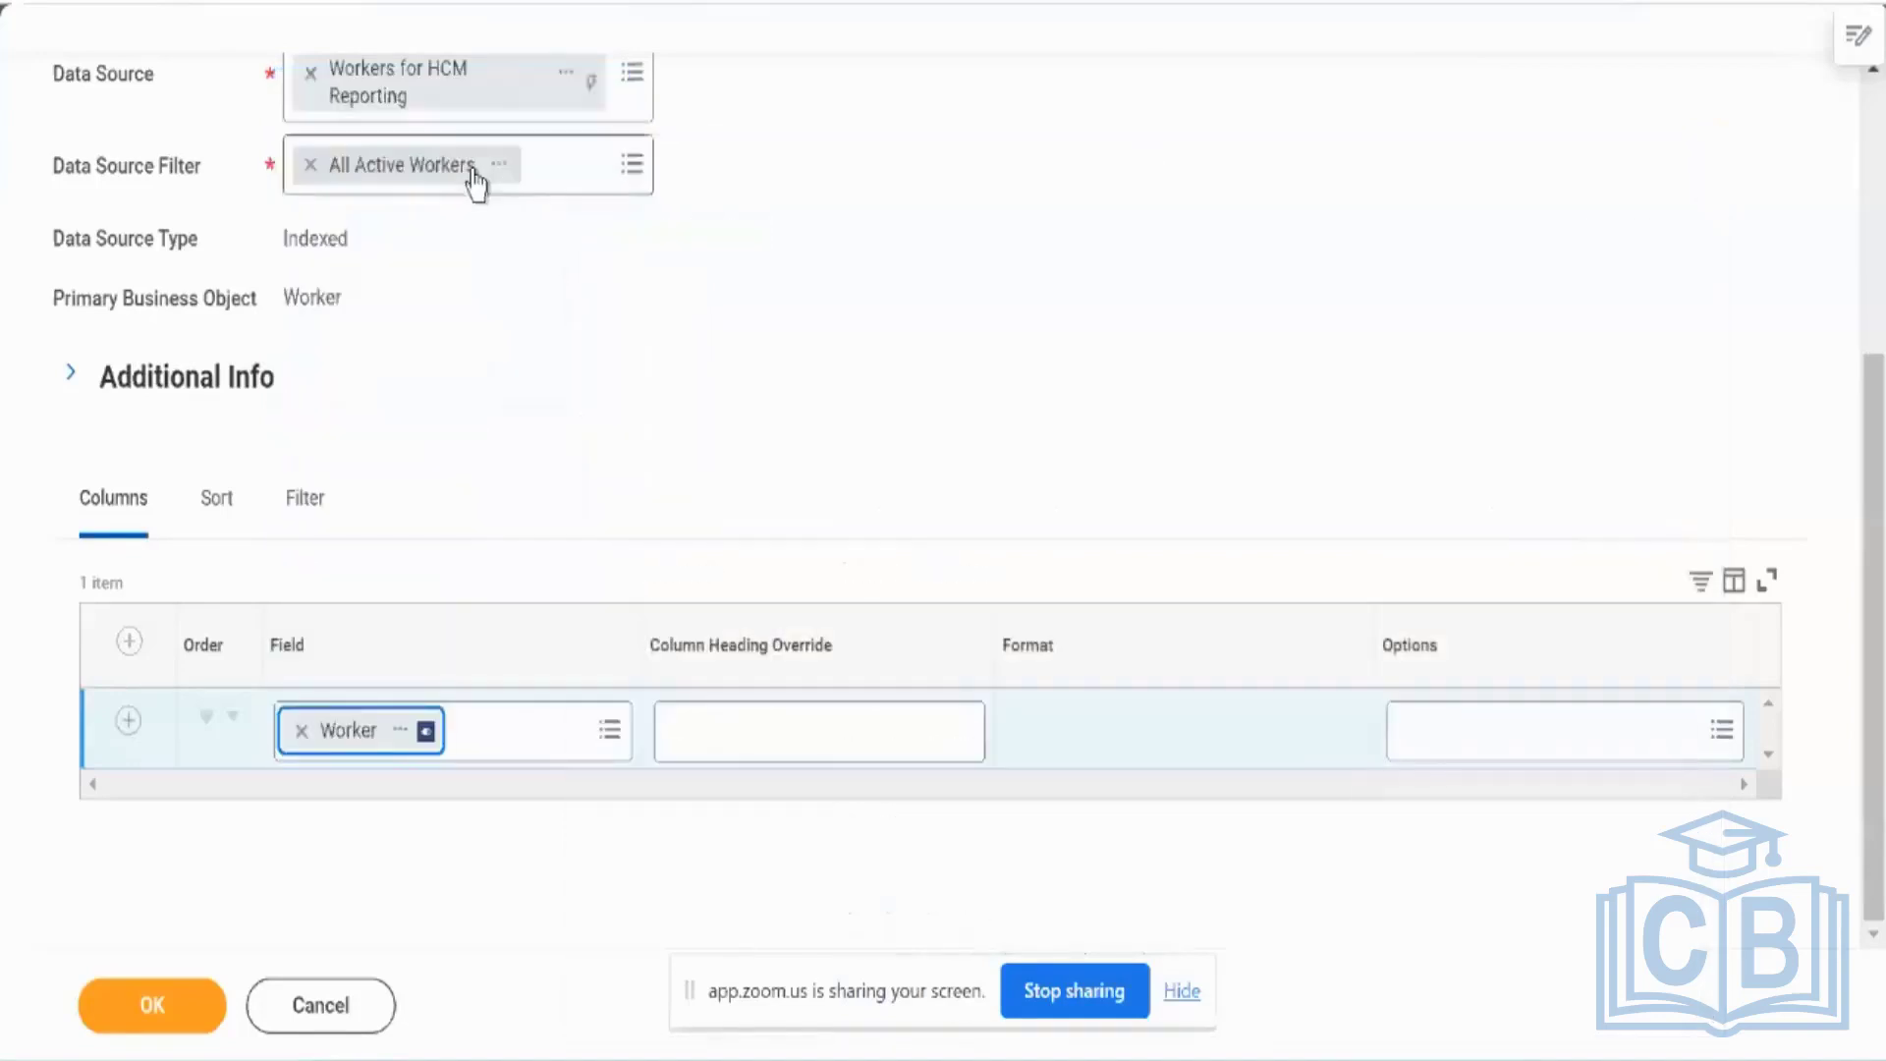
# Step: Add a second column using the calculated field GG_Core_CR_PF Calc with the column heading override PF Calc
pyautogui.click(128, 721)
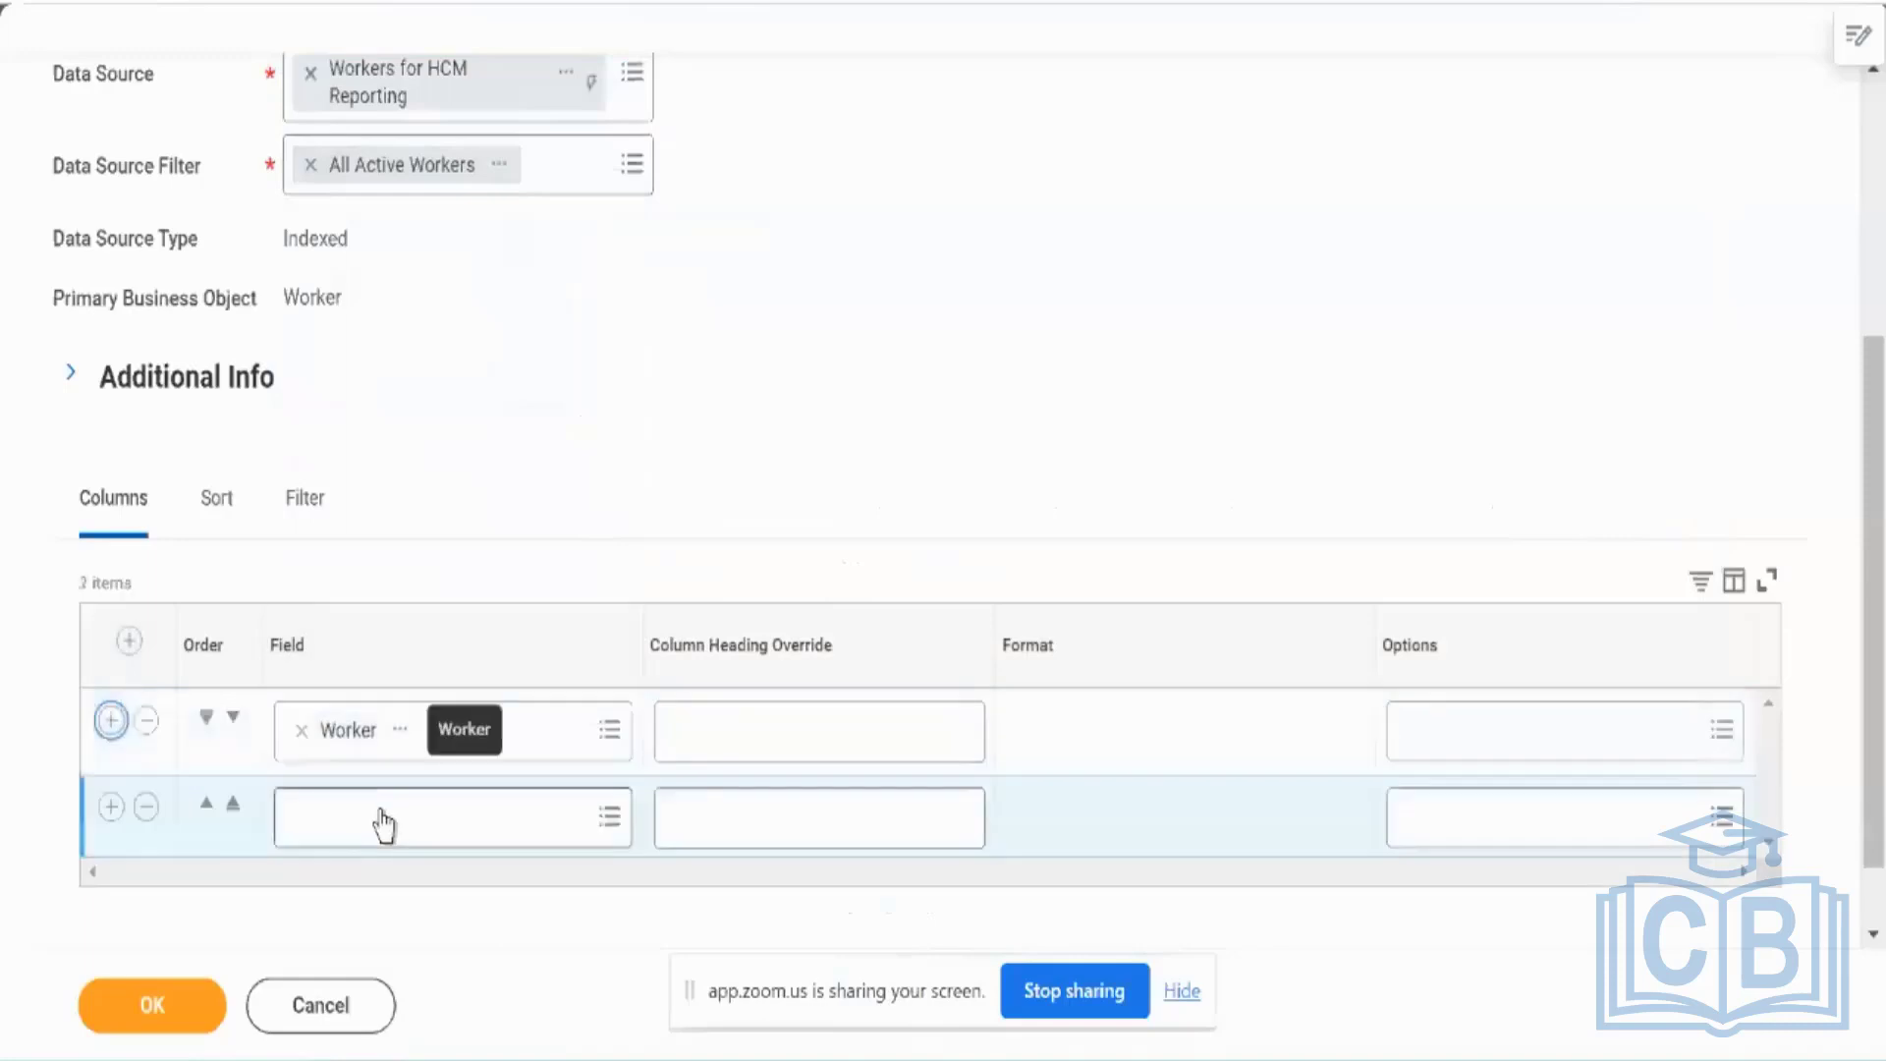
pyautogui.click(383, 809)
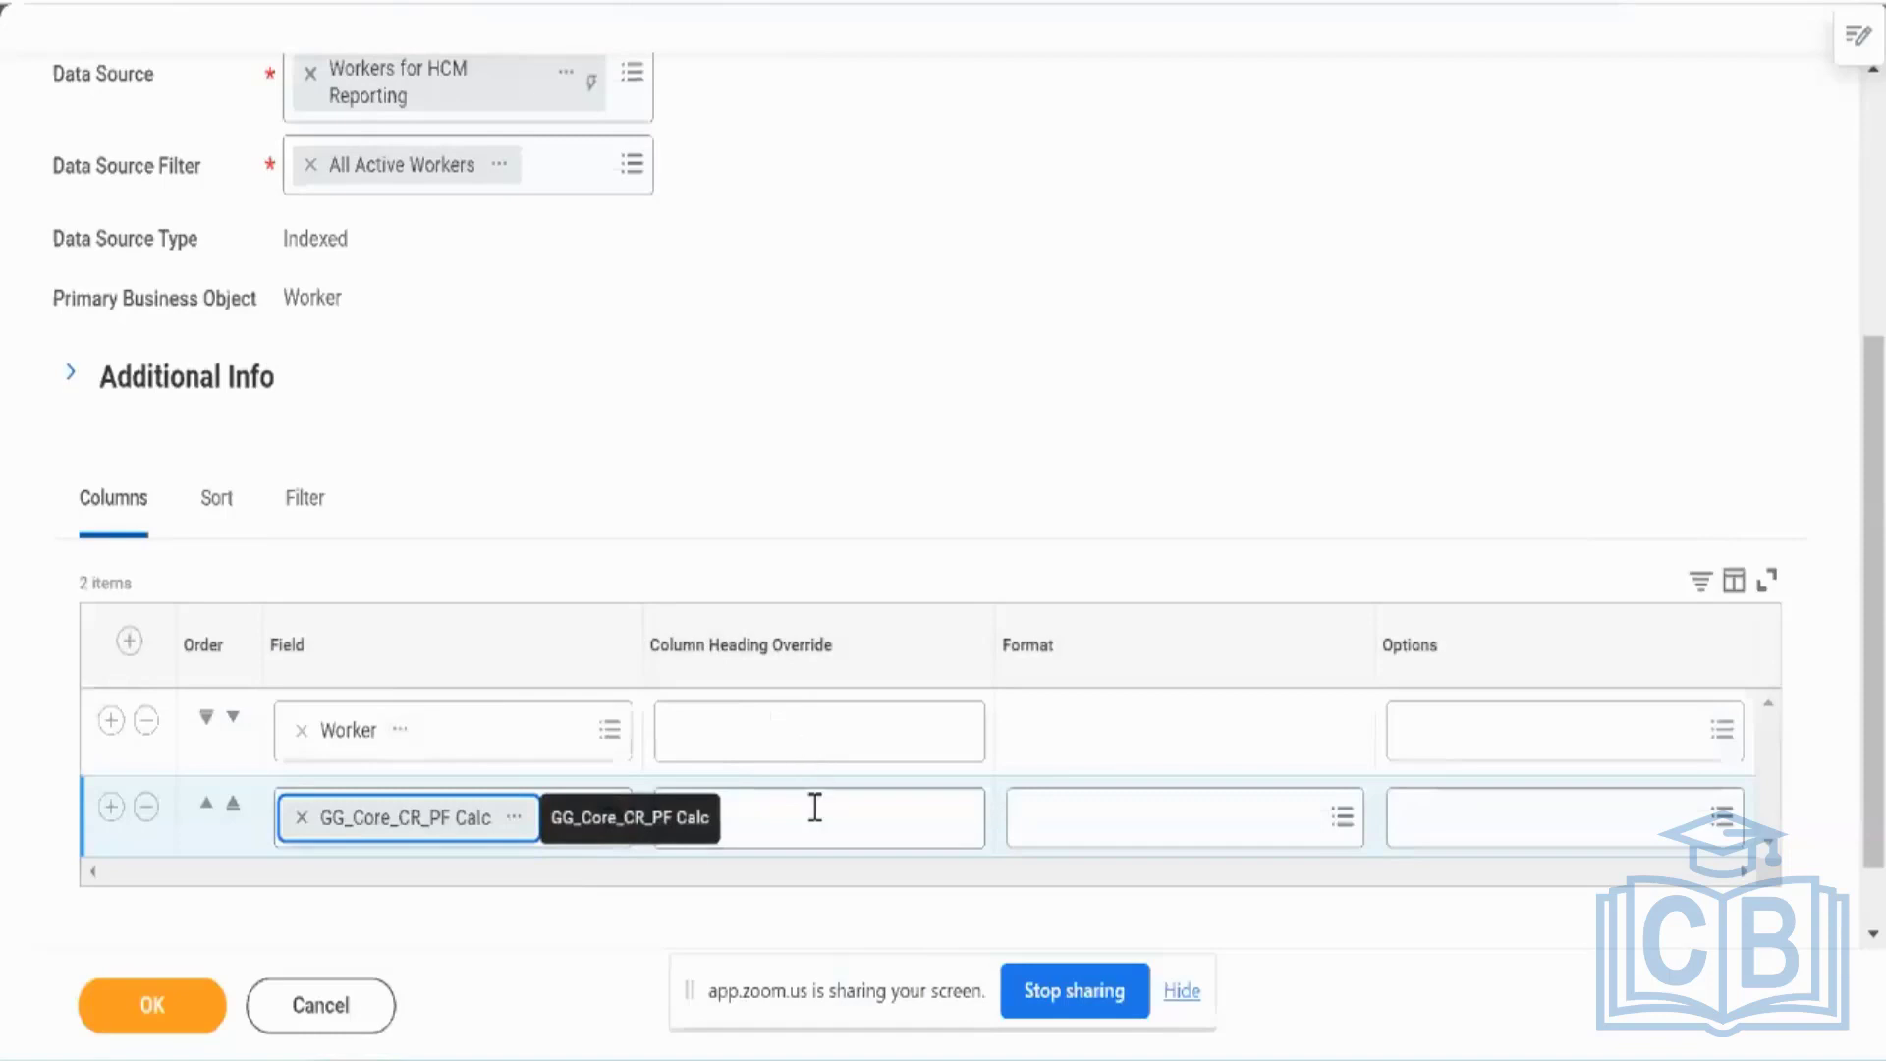
pyautogui.click(869, 838)
pyautogui.write('PF C')
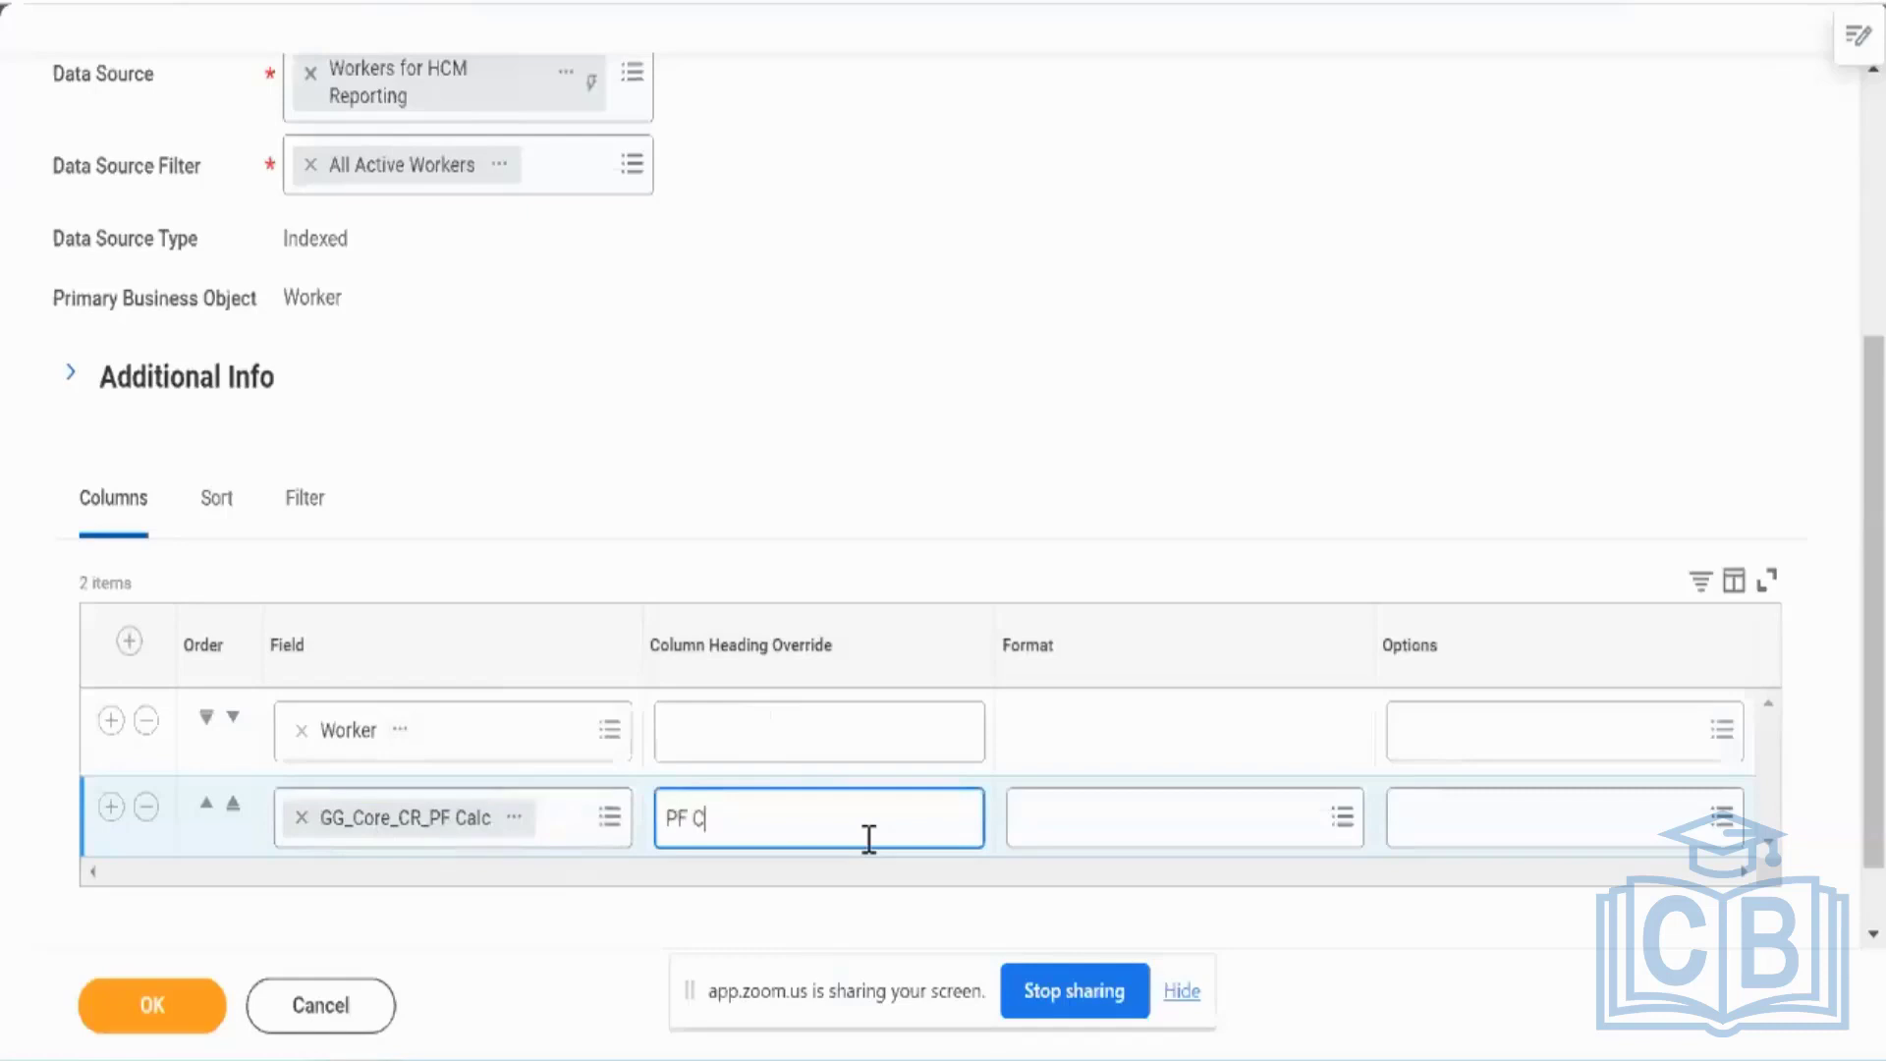
pyautogui.write('alc')
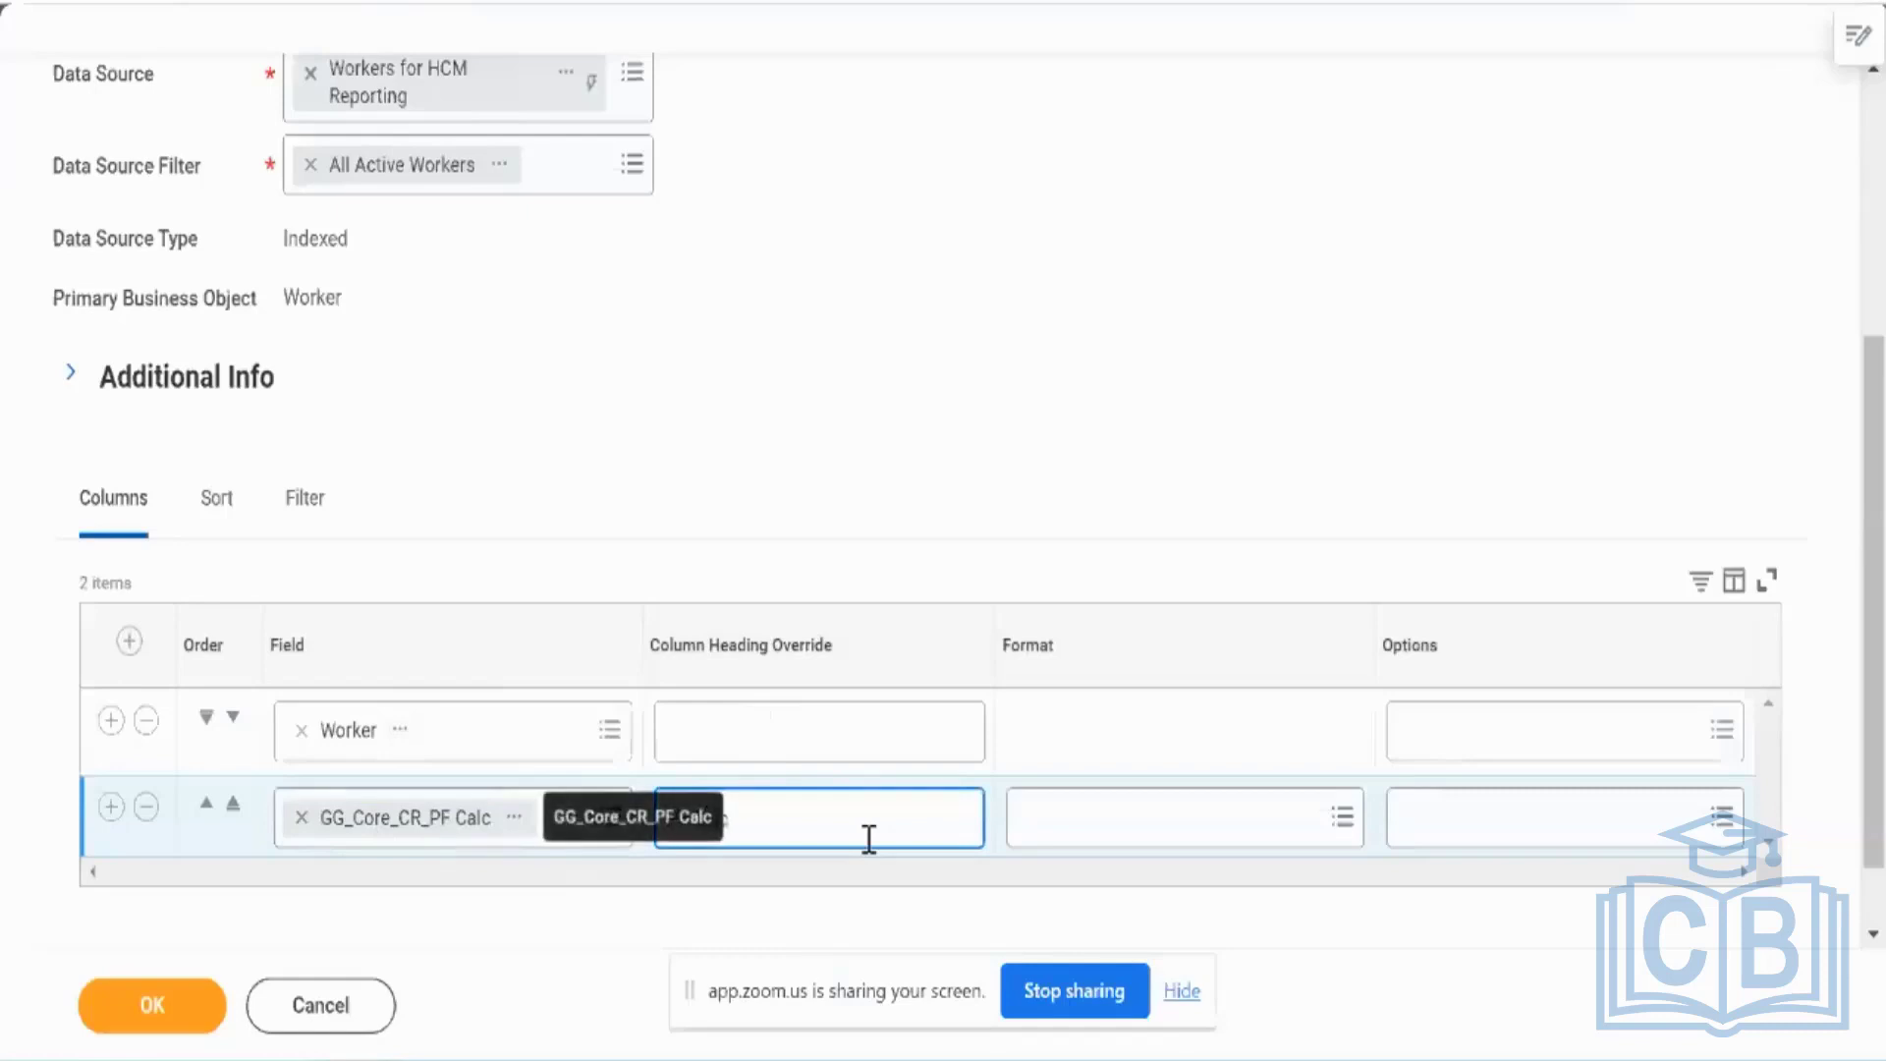
pyautogui.click(1017, 562)
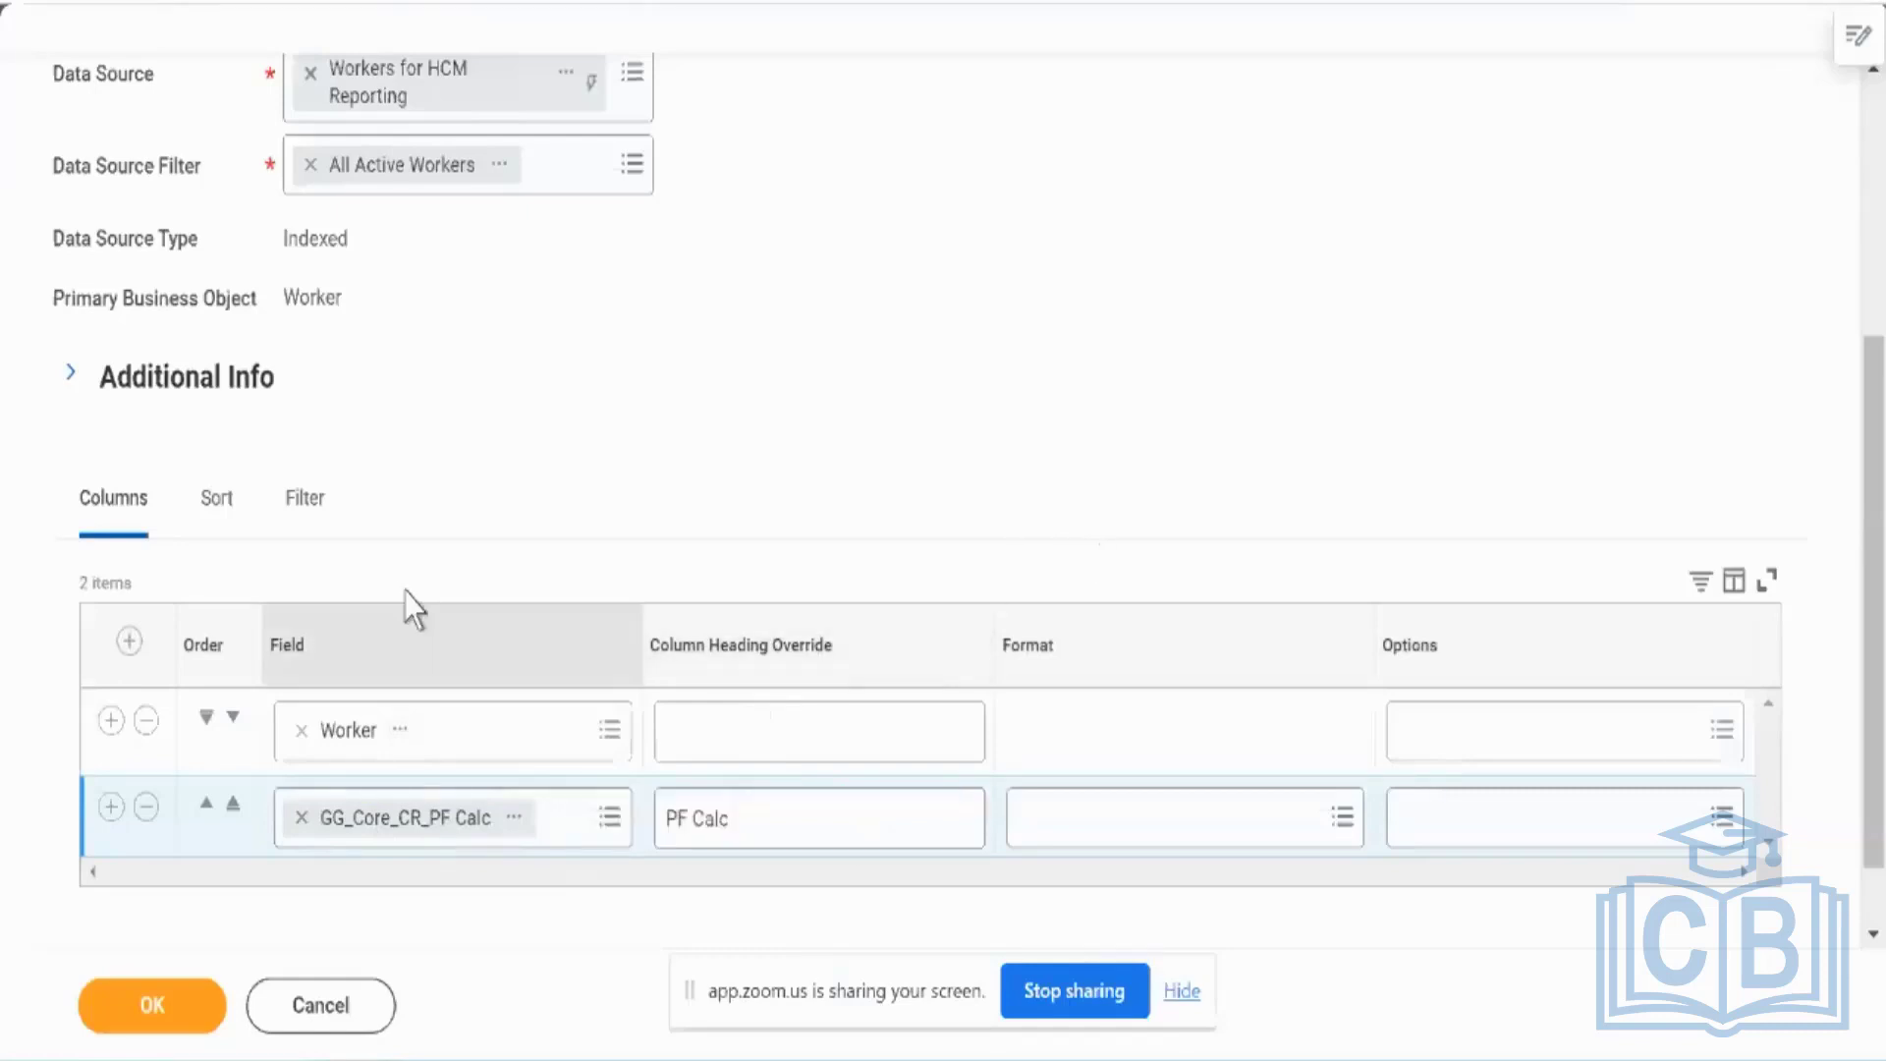
# Step: Add a filter condition on instances that uses the Hire Date field
pyautogui.click(302, 527)
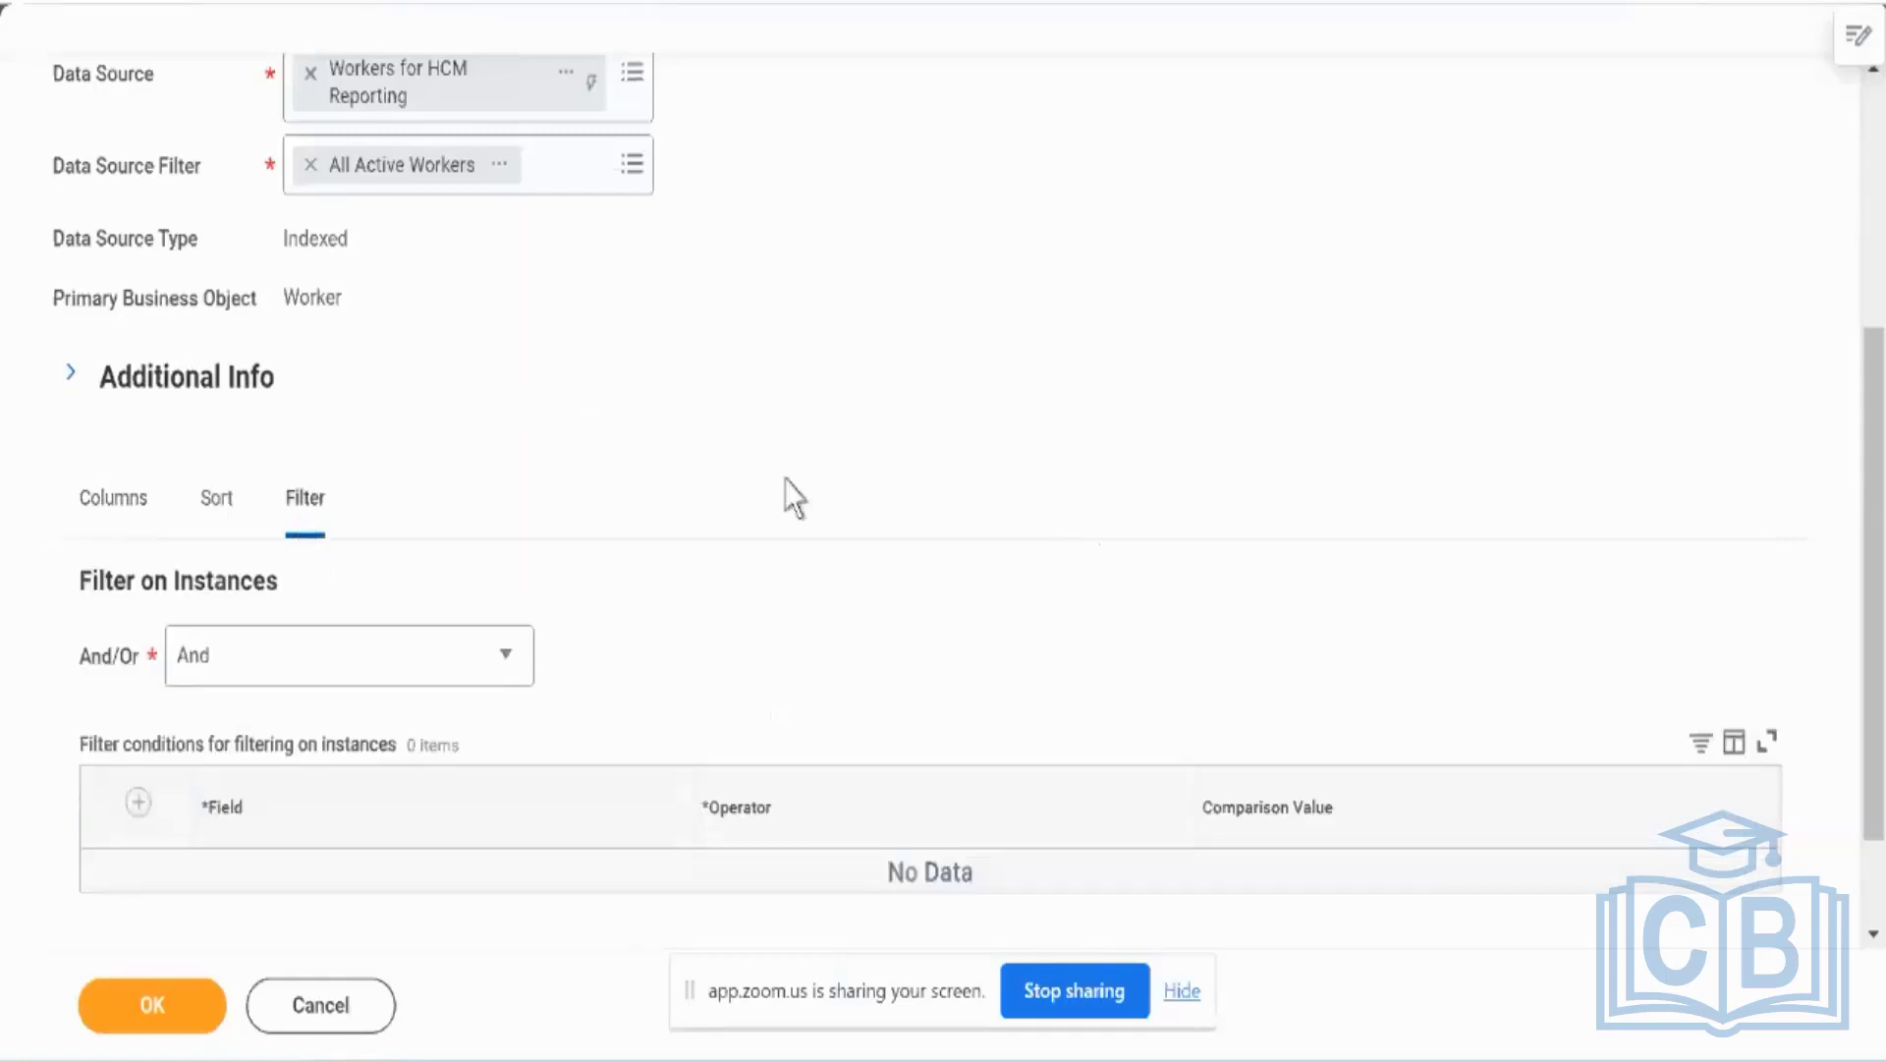
pyautogui.scroll(-2, 794, 496)
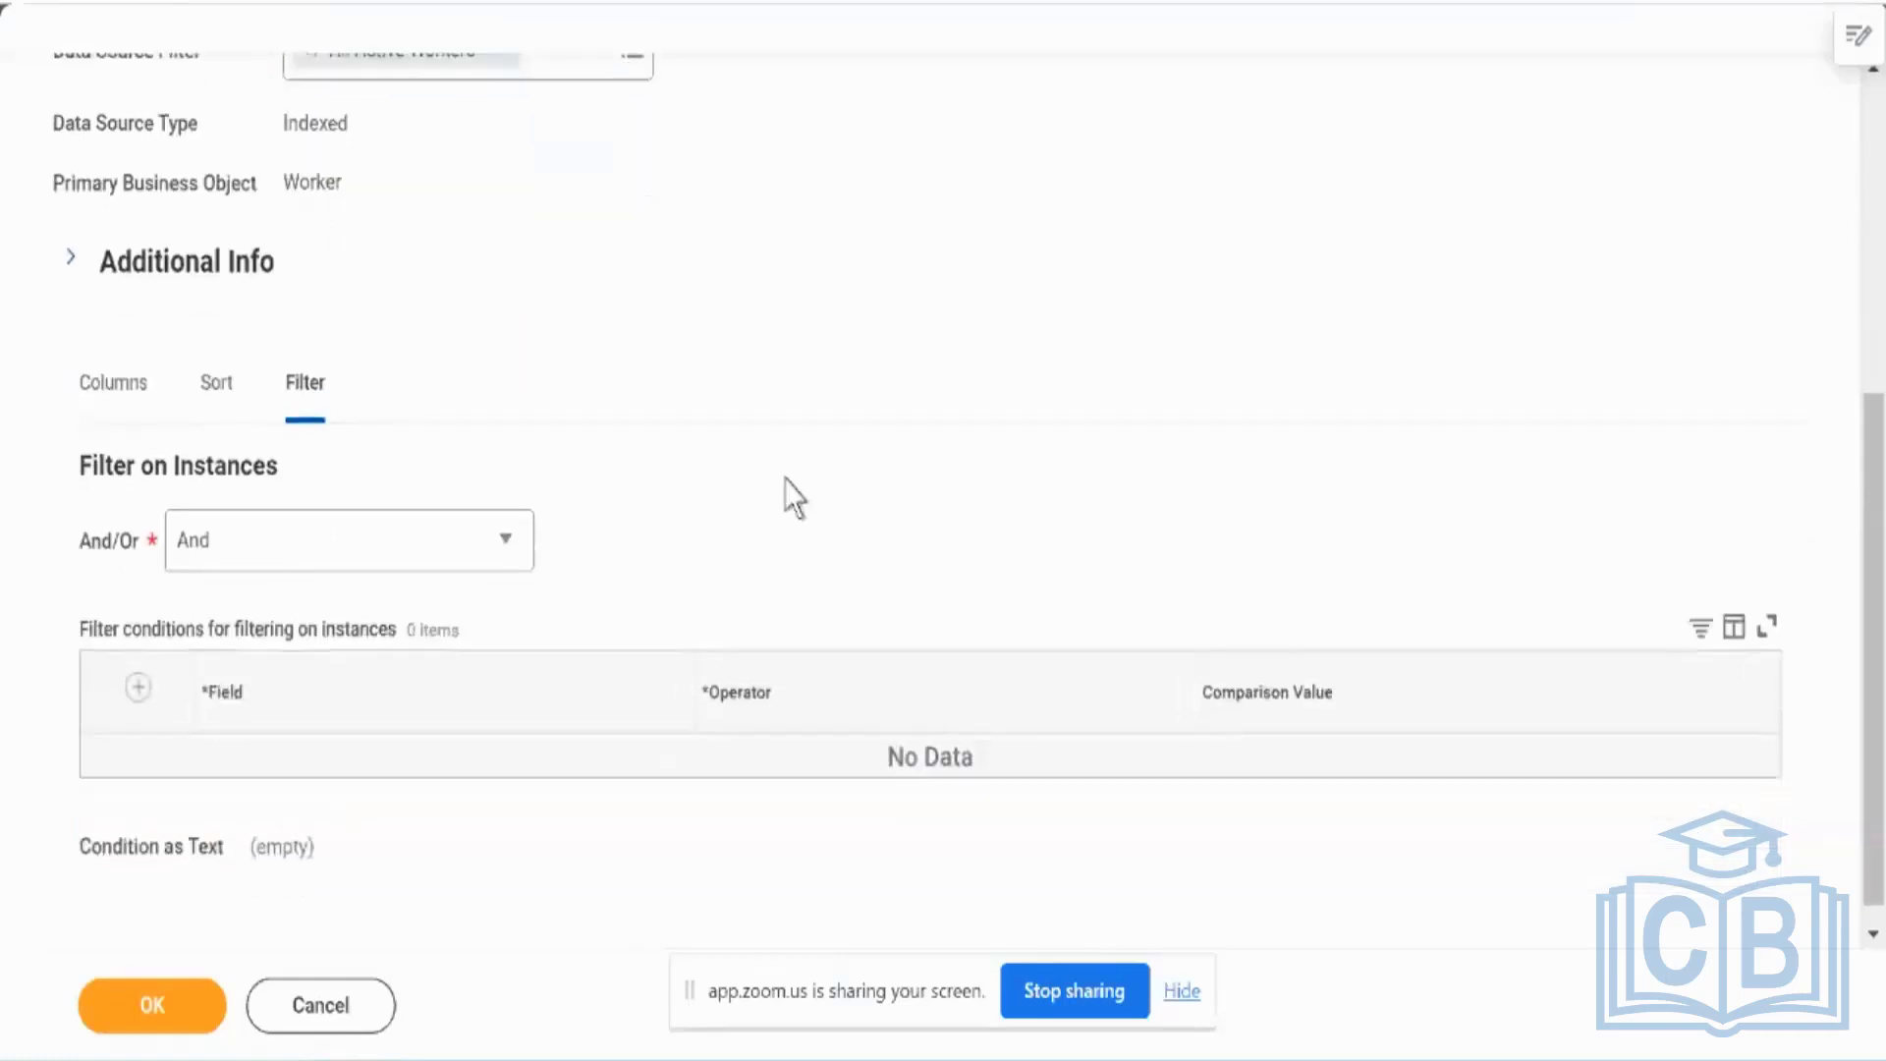
pyautogui.click(138, 664)
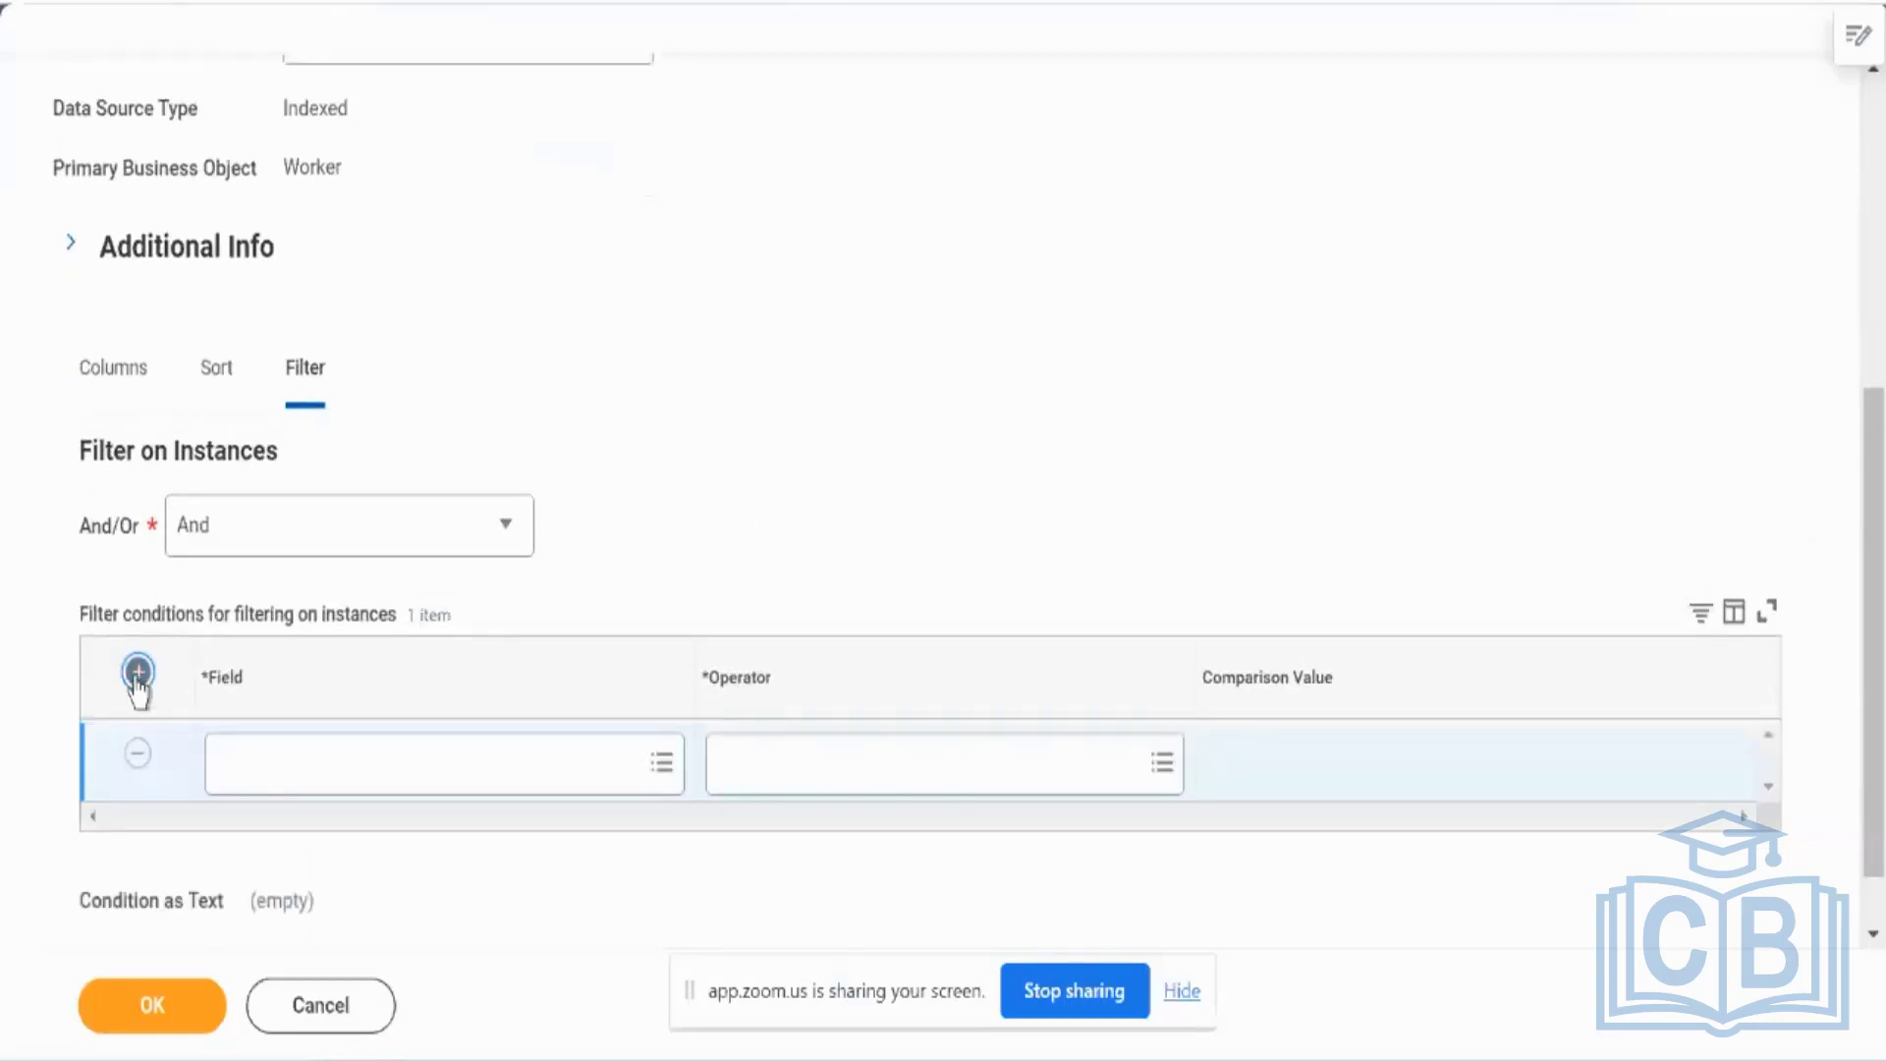
pyautogui.click(368, 757)
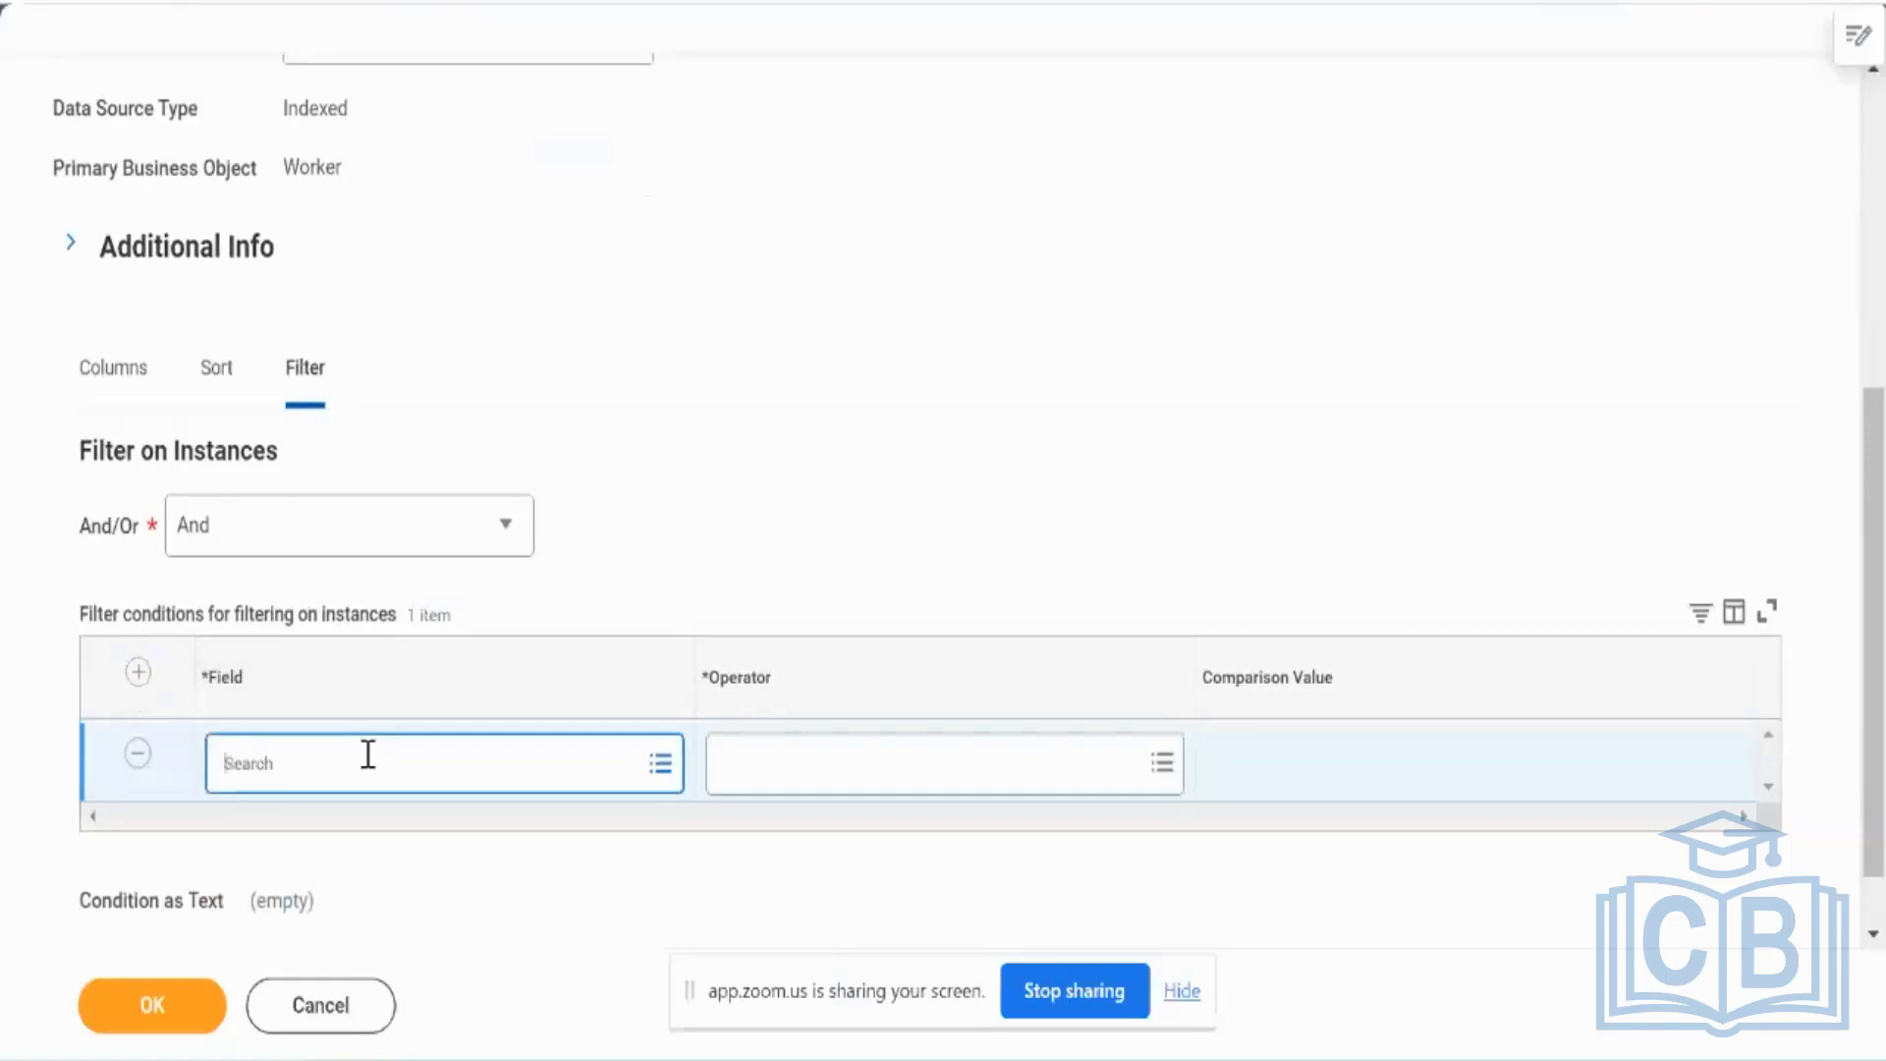
pyautogui.write('hire date')
pyautogui.press('Return')
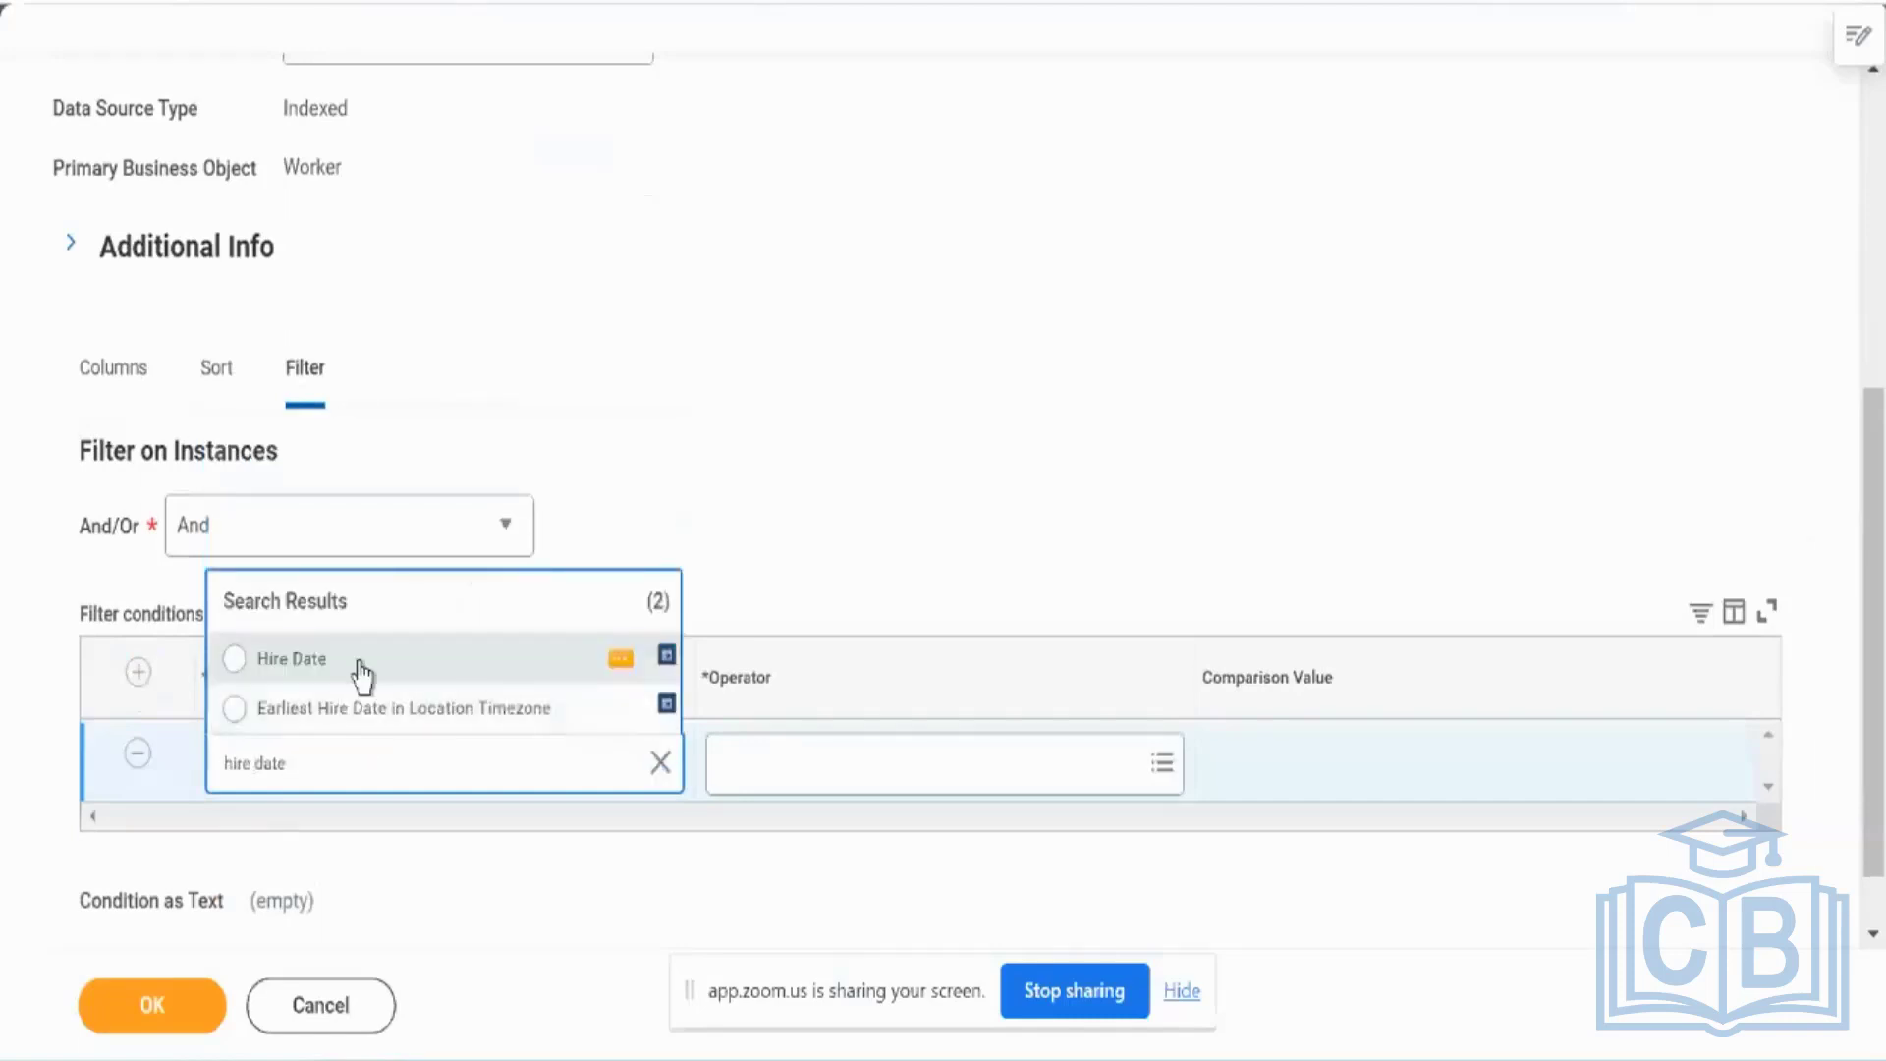
pyautogui.click(361, 674)
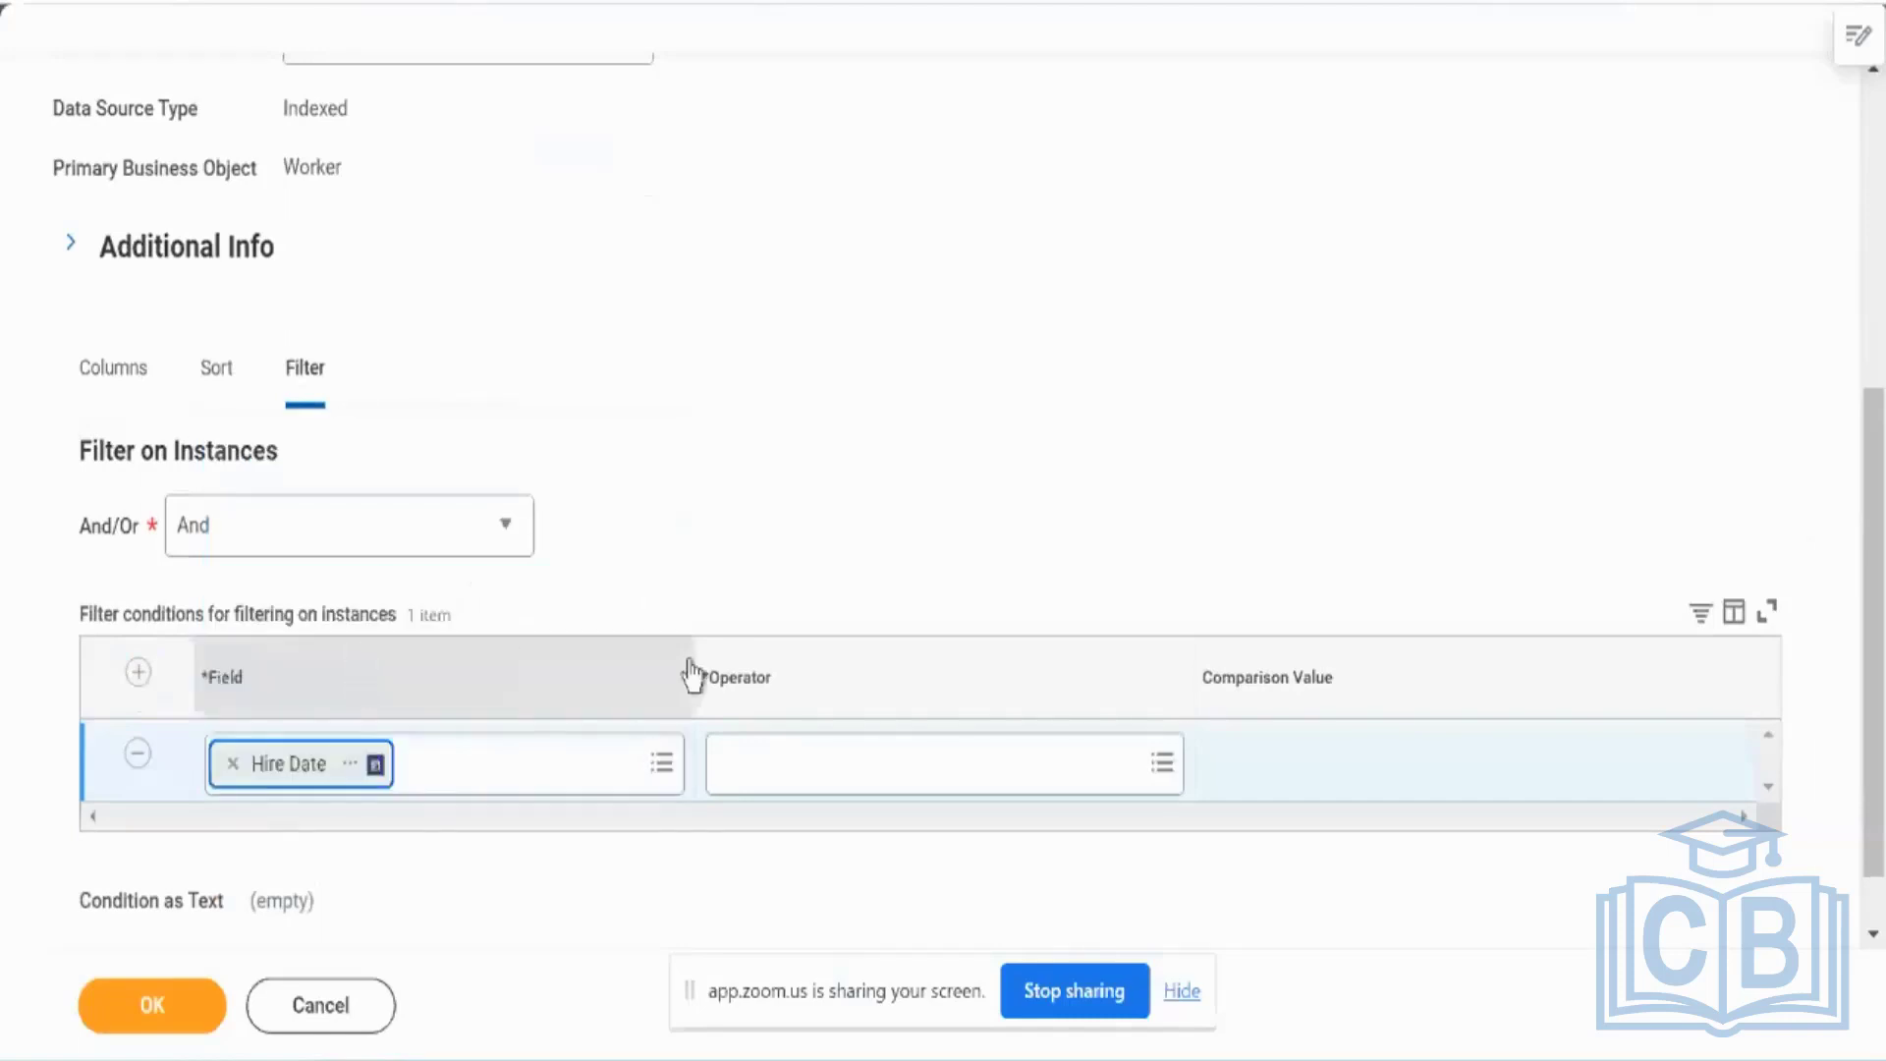
# Step: Set the Hire Date condition's operator to greater than or equal to with the comparison value 01/01/2023
pyautogui.click(847, 792)
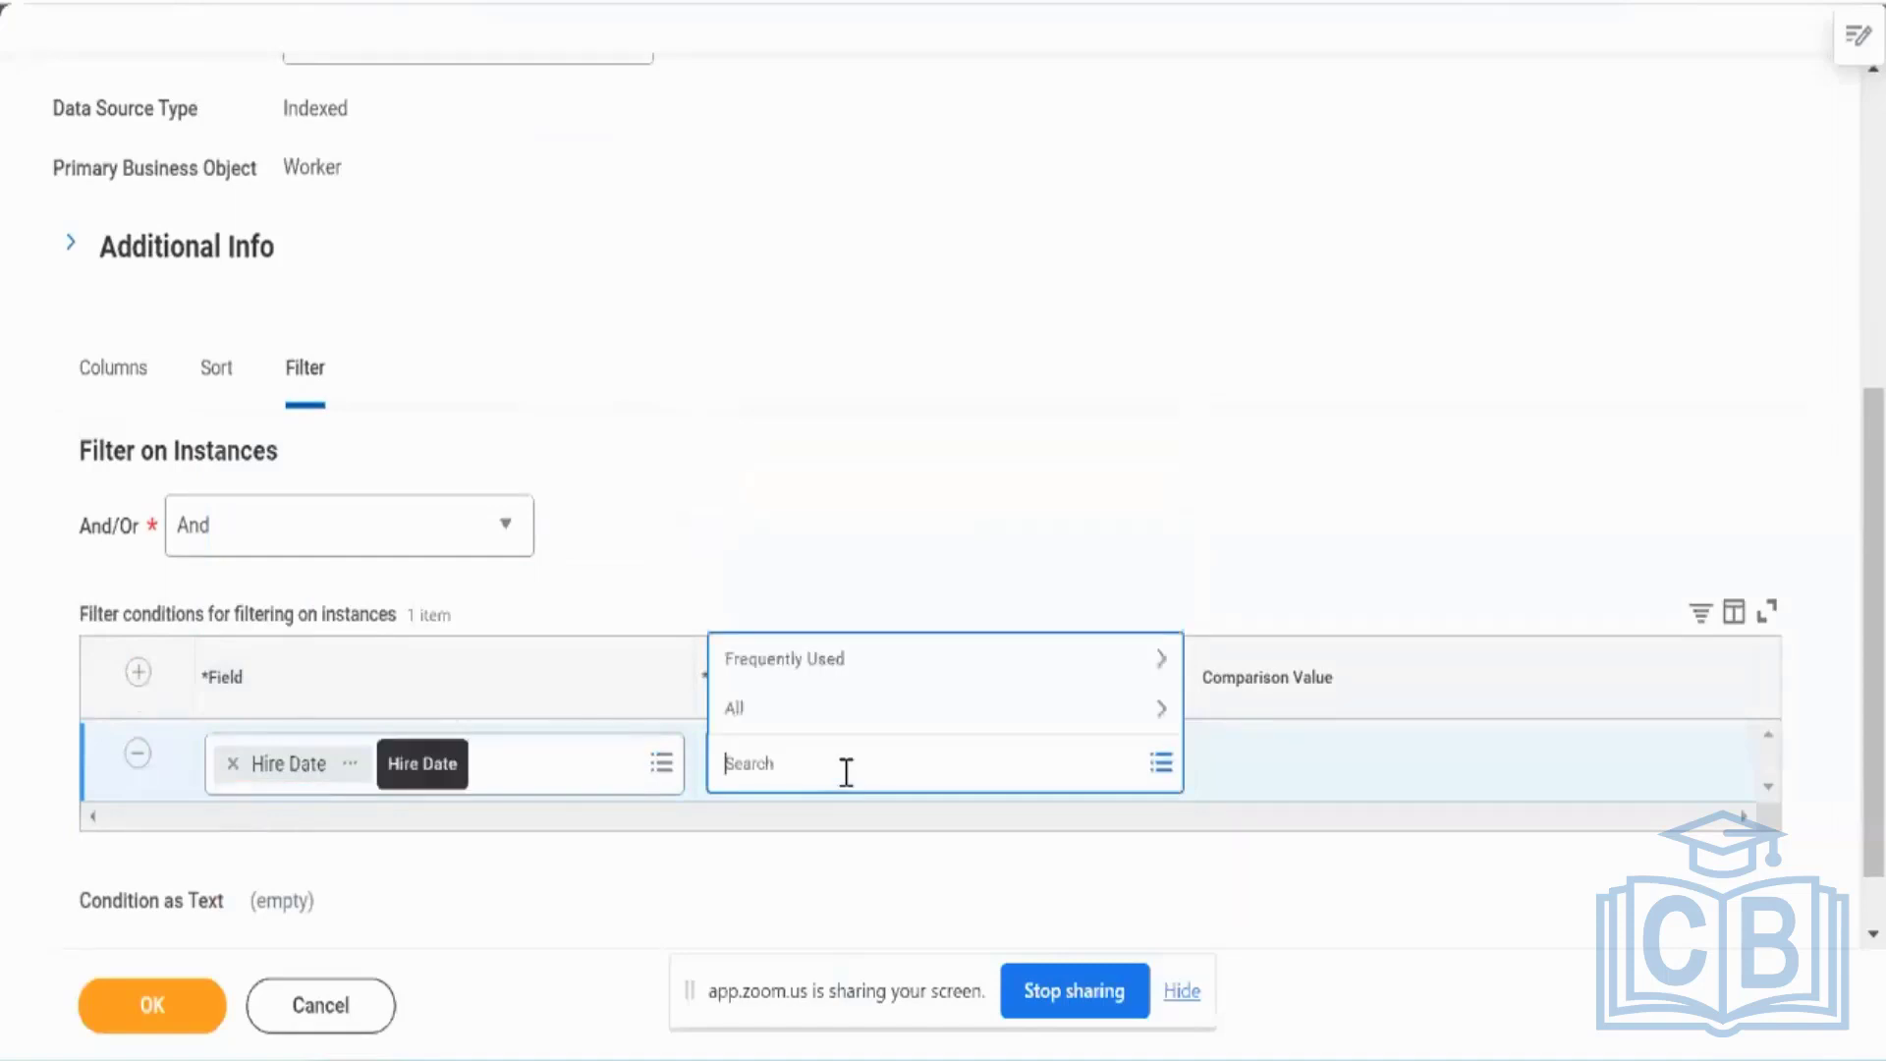
pyautogui.click(838, 709)
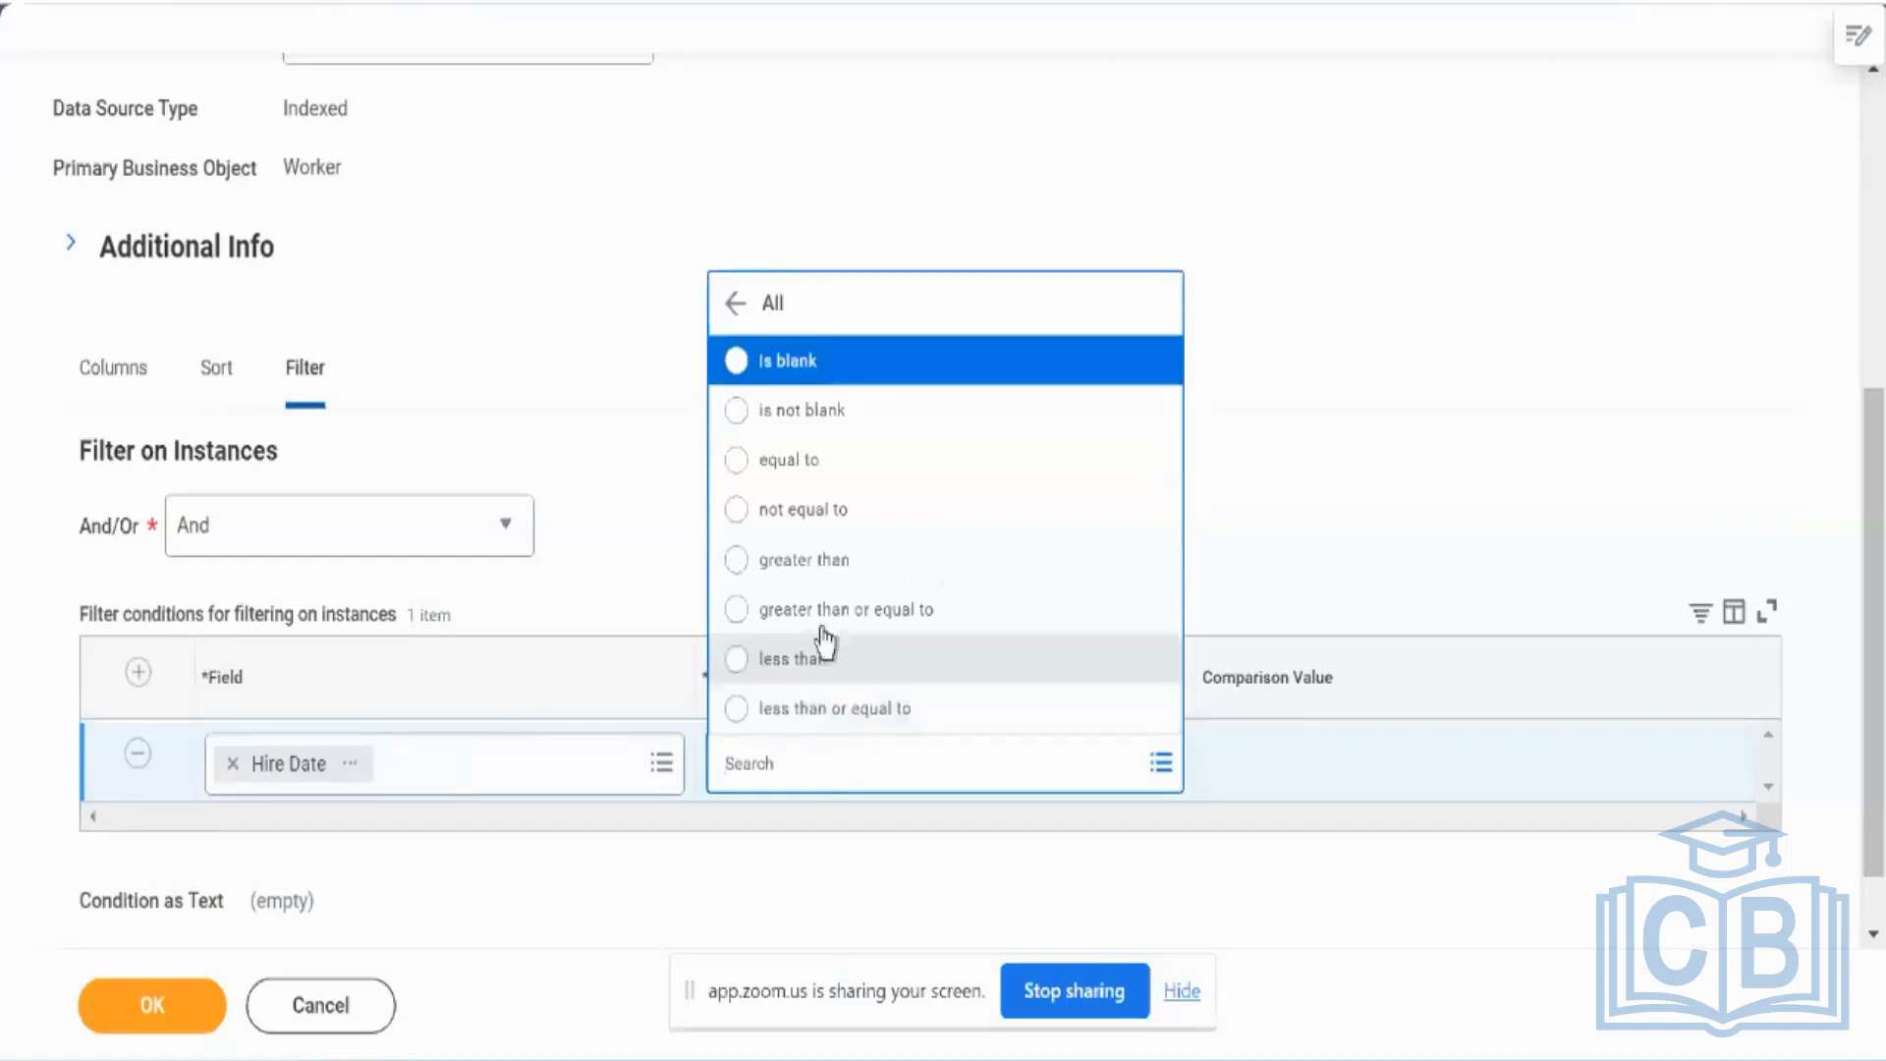
pyautogui.click(860, 610)
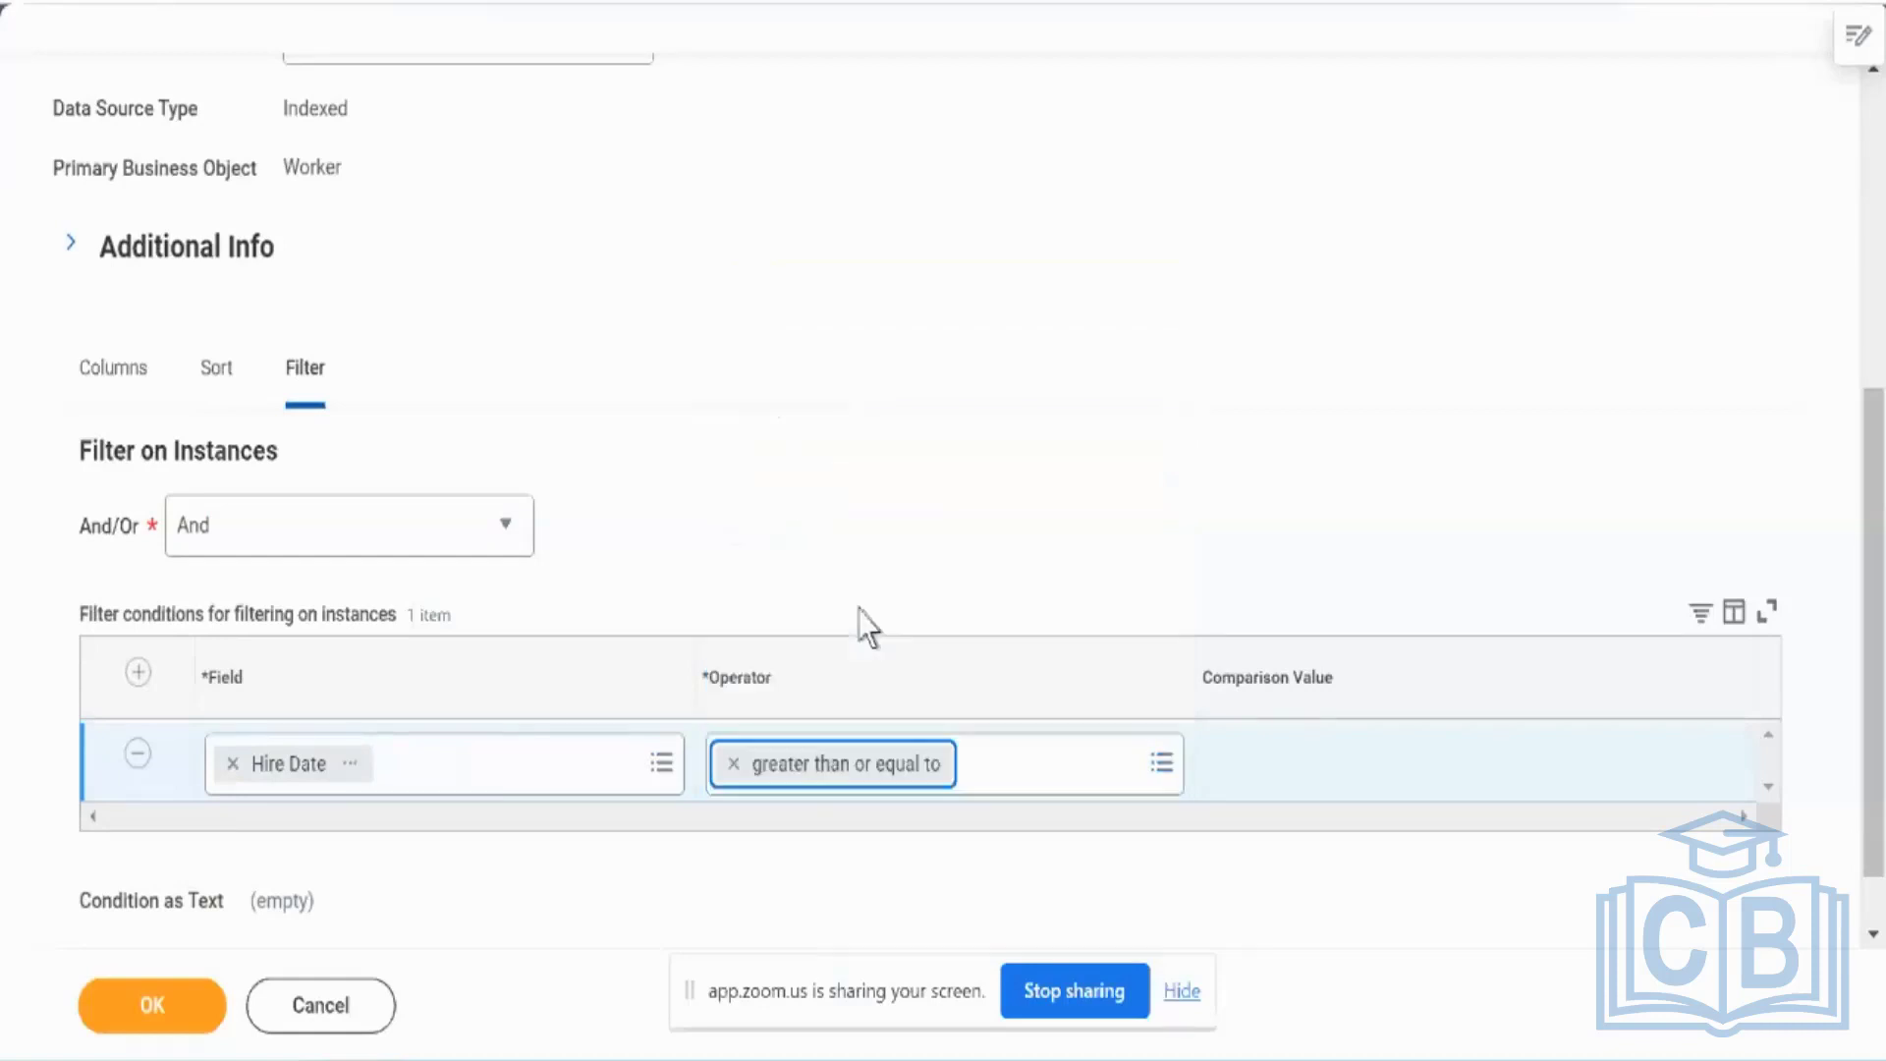
pyautogui.click(1310, 769)
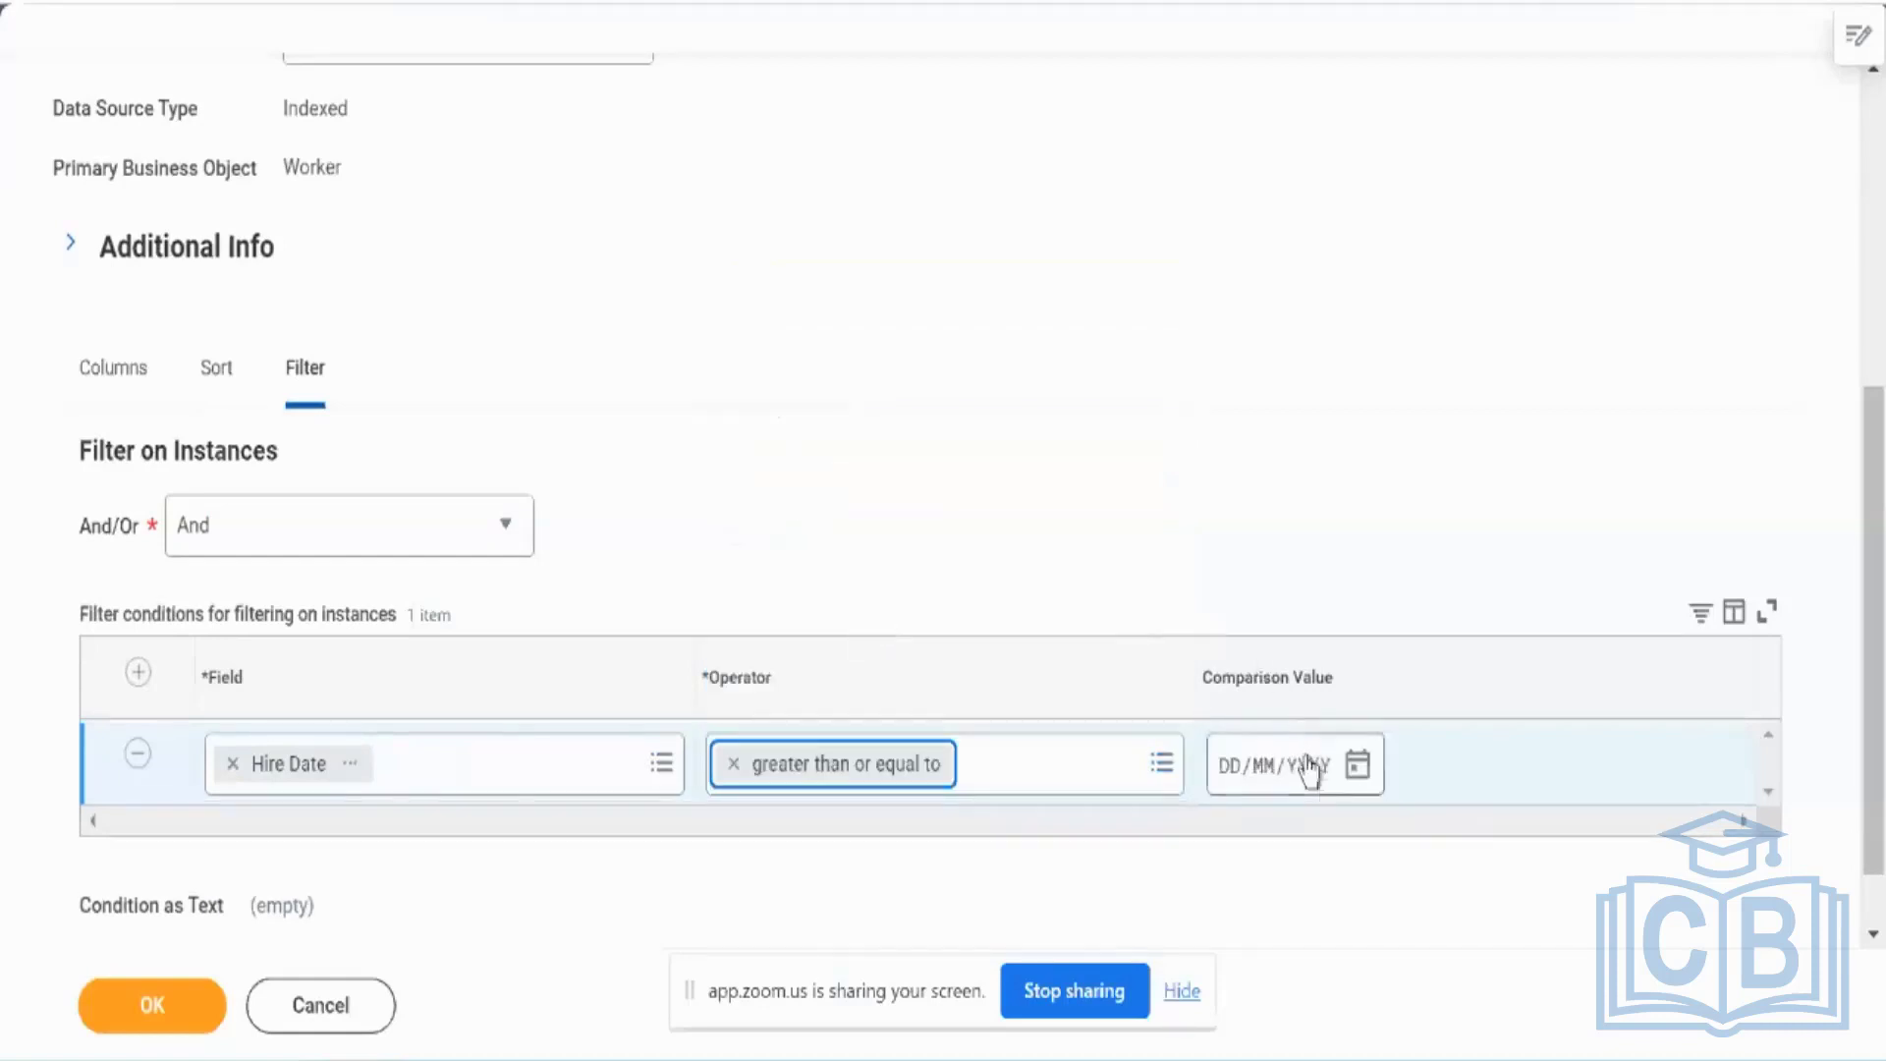
pyautogui.click(1235, 778)
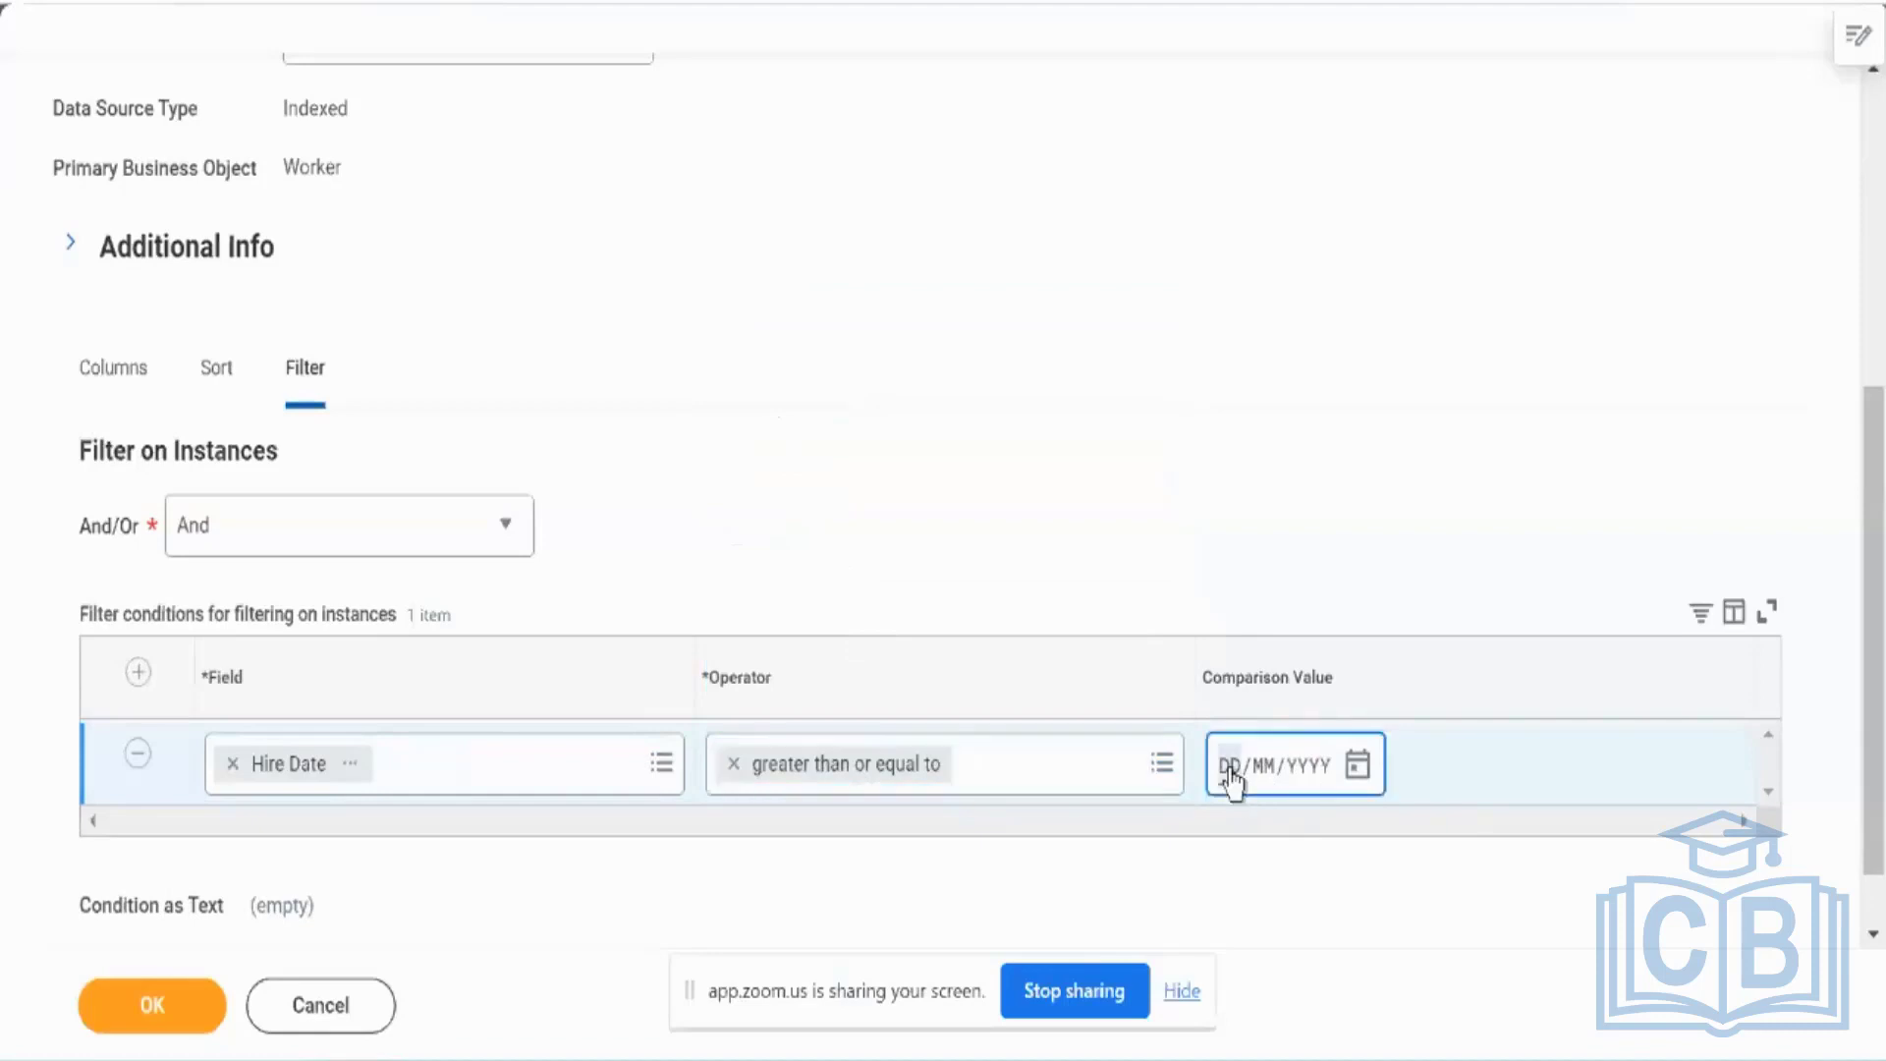
pyautogui.write('01/01/0291')
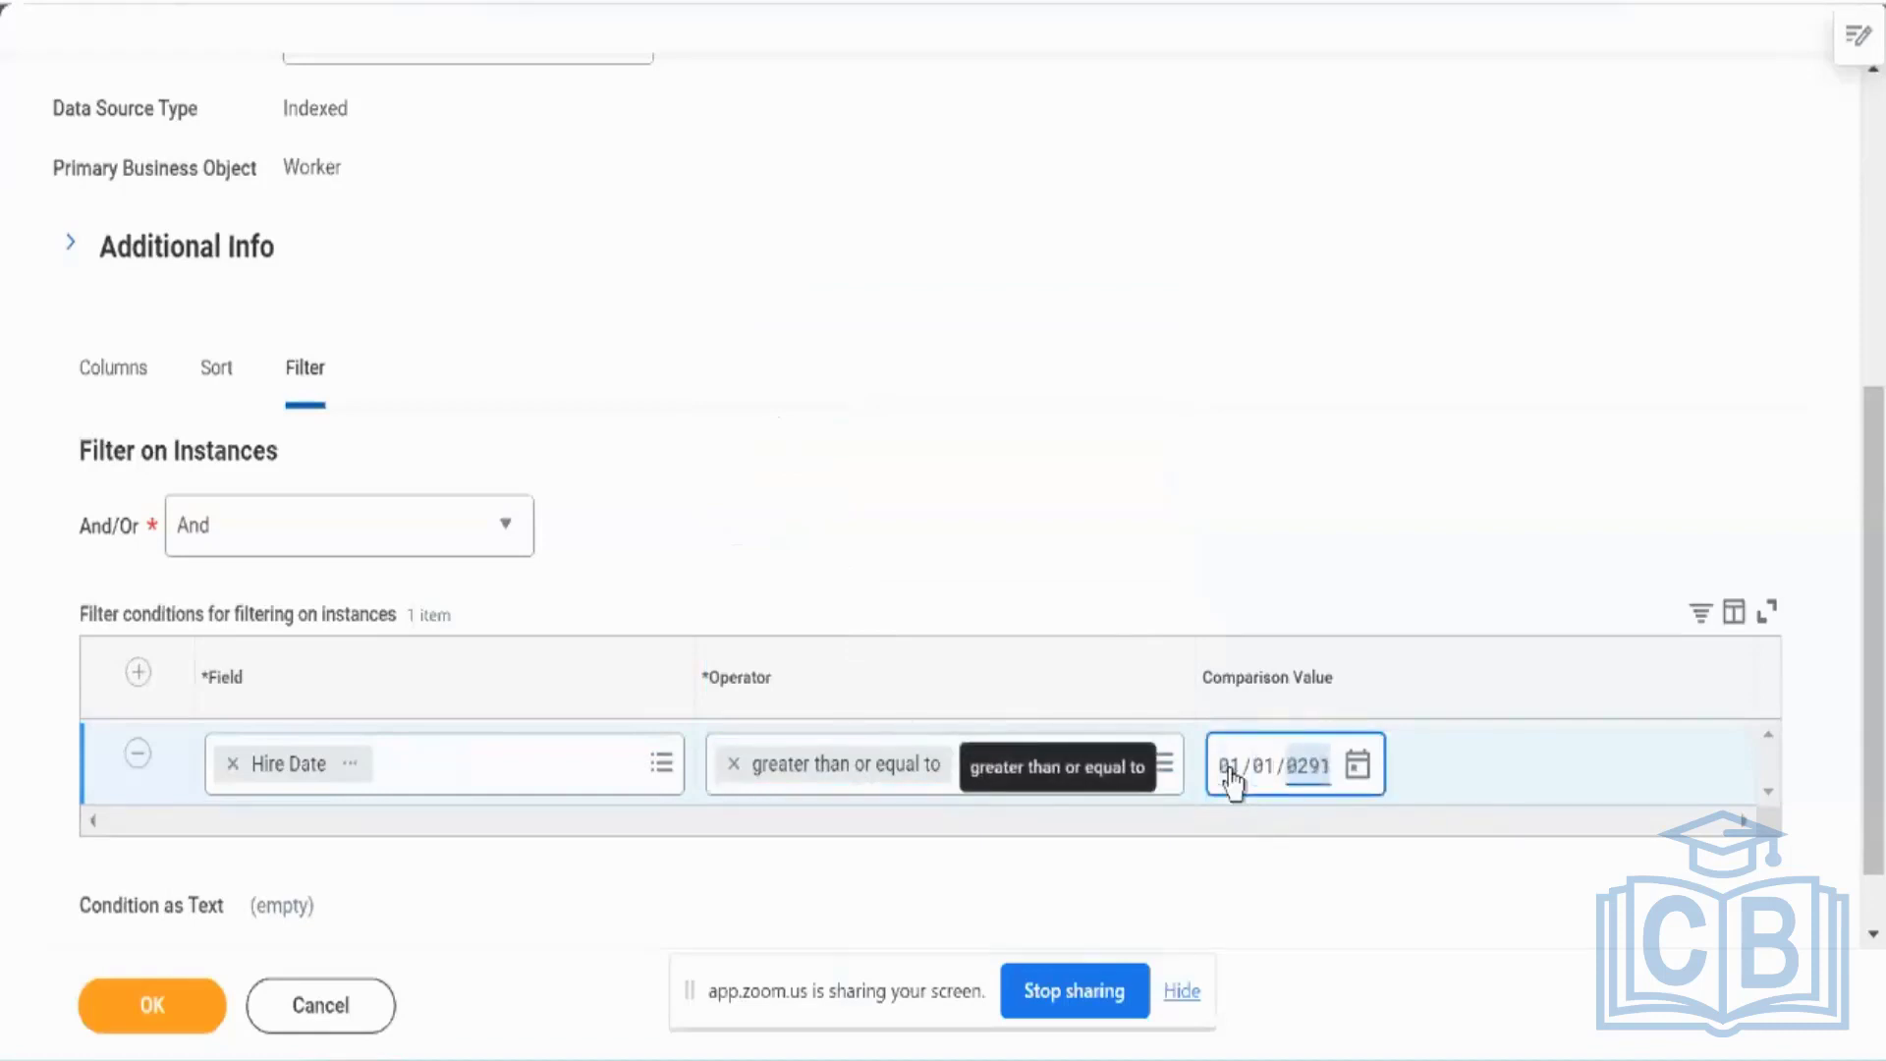
pyautogui.write('2')
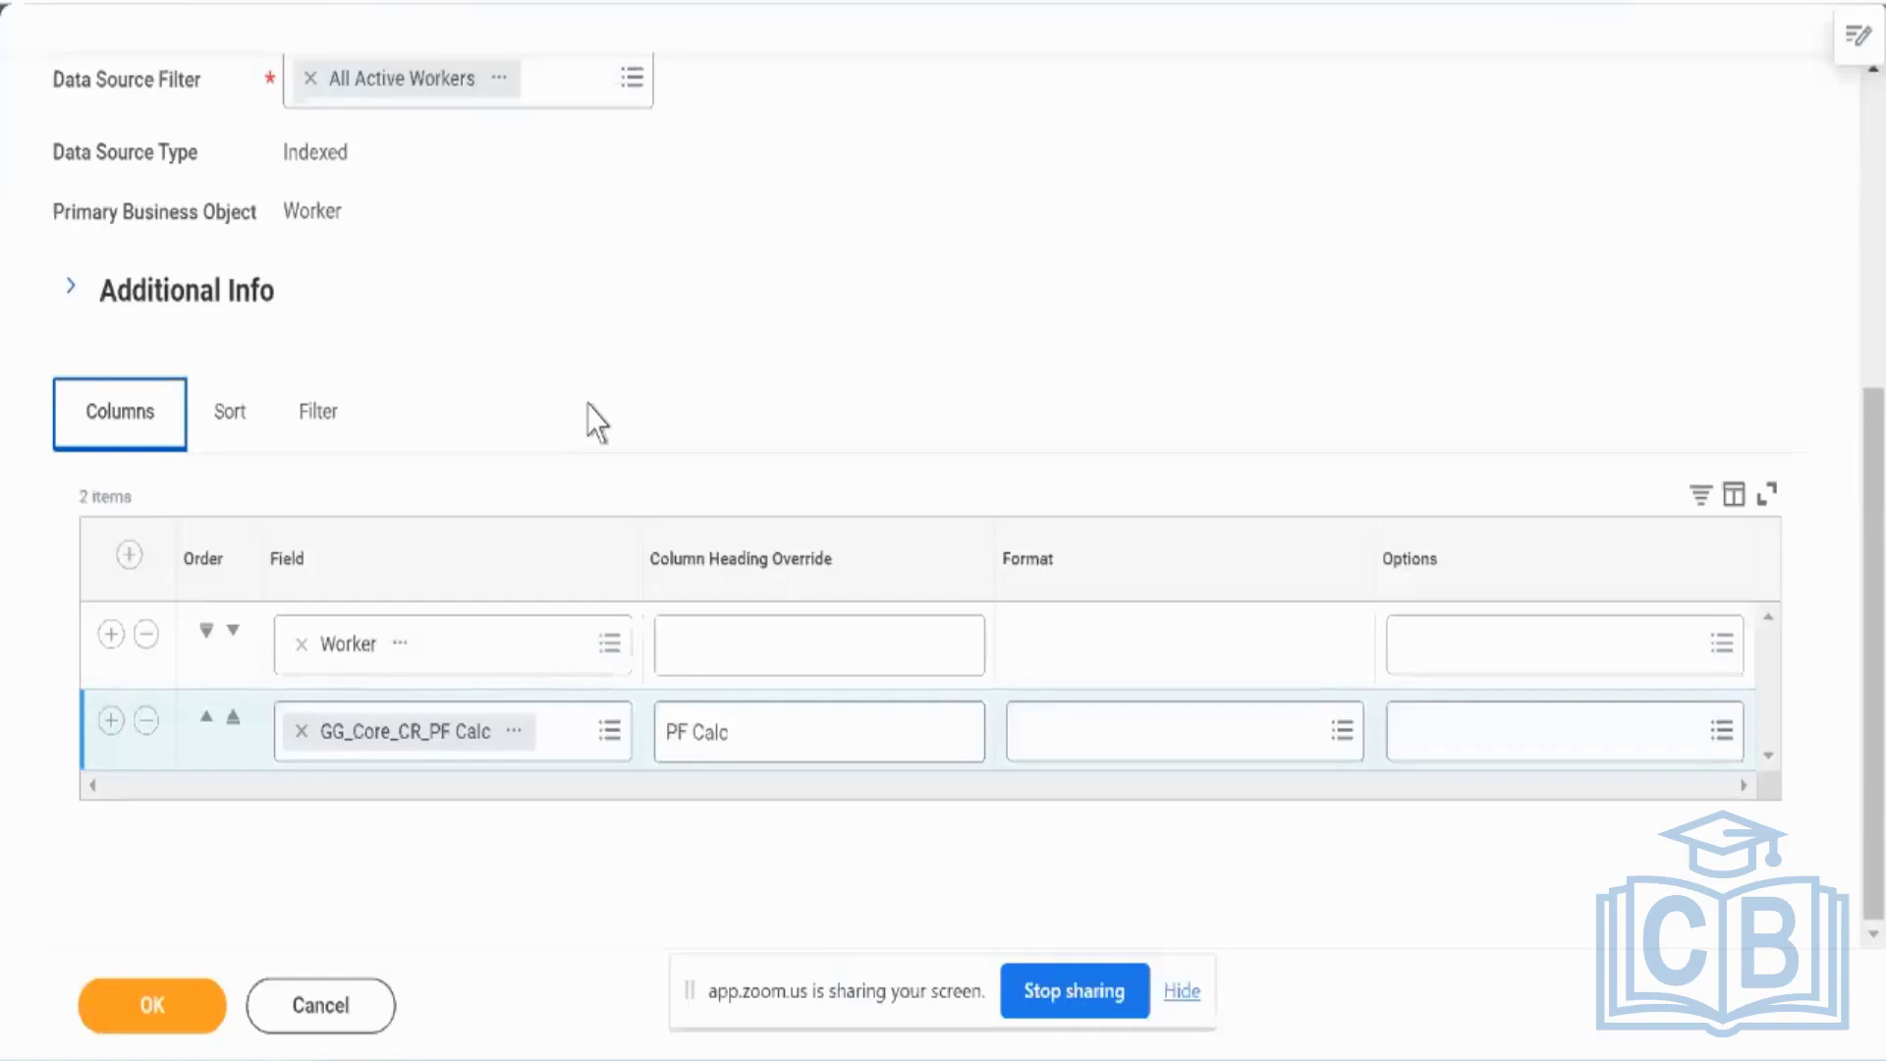
# Step: Review the report's name, data source settings and columns, and open the list of all fields for the PF Calc column
pyautogui.scroll(1, 739, 366)
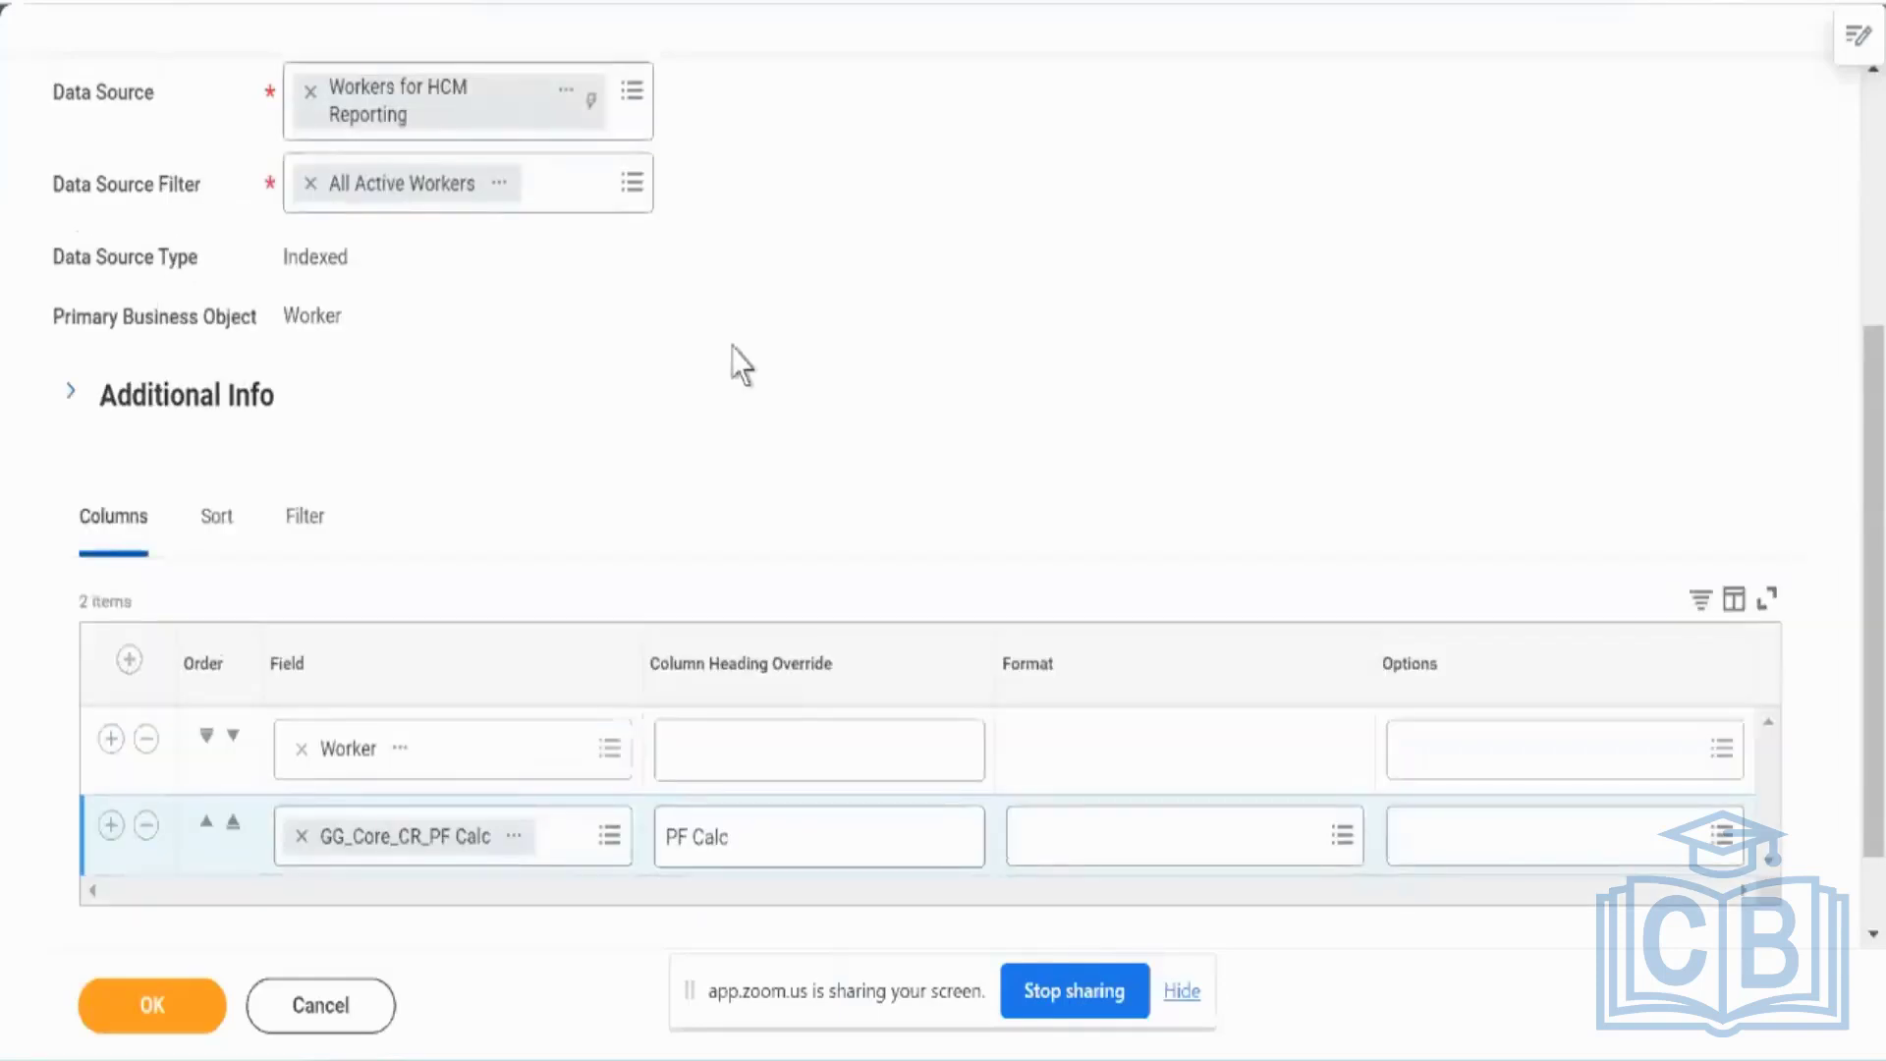
pyautogui.scroll(4, 394, 466)
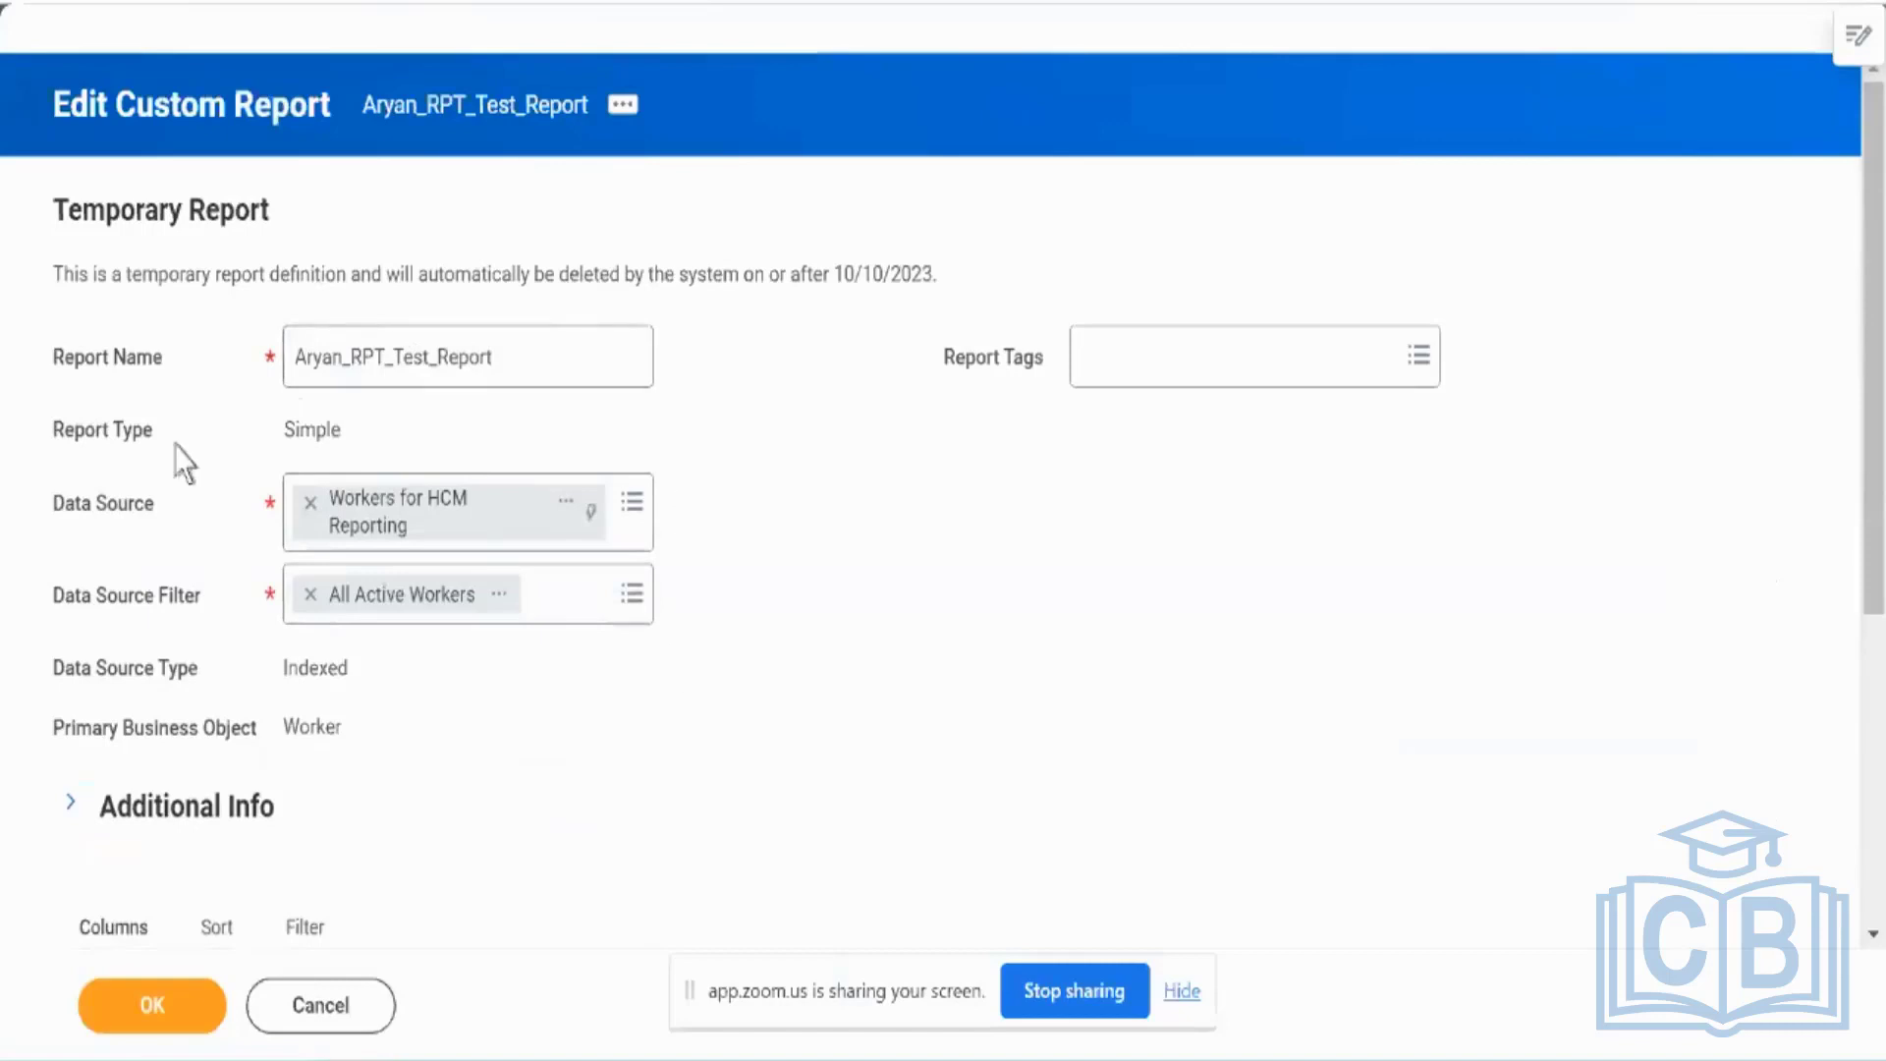
pyautogui.scroll(-3, 751, 589)
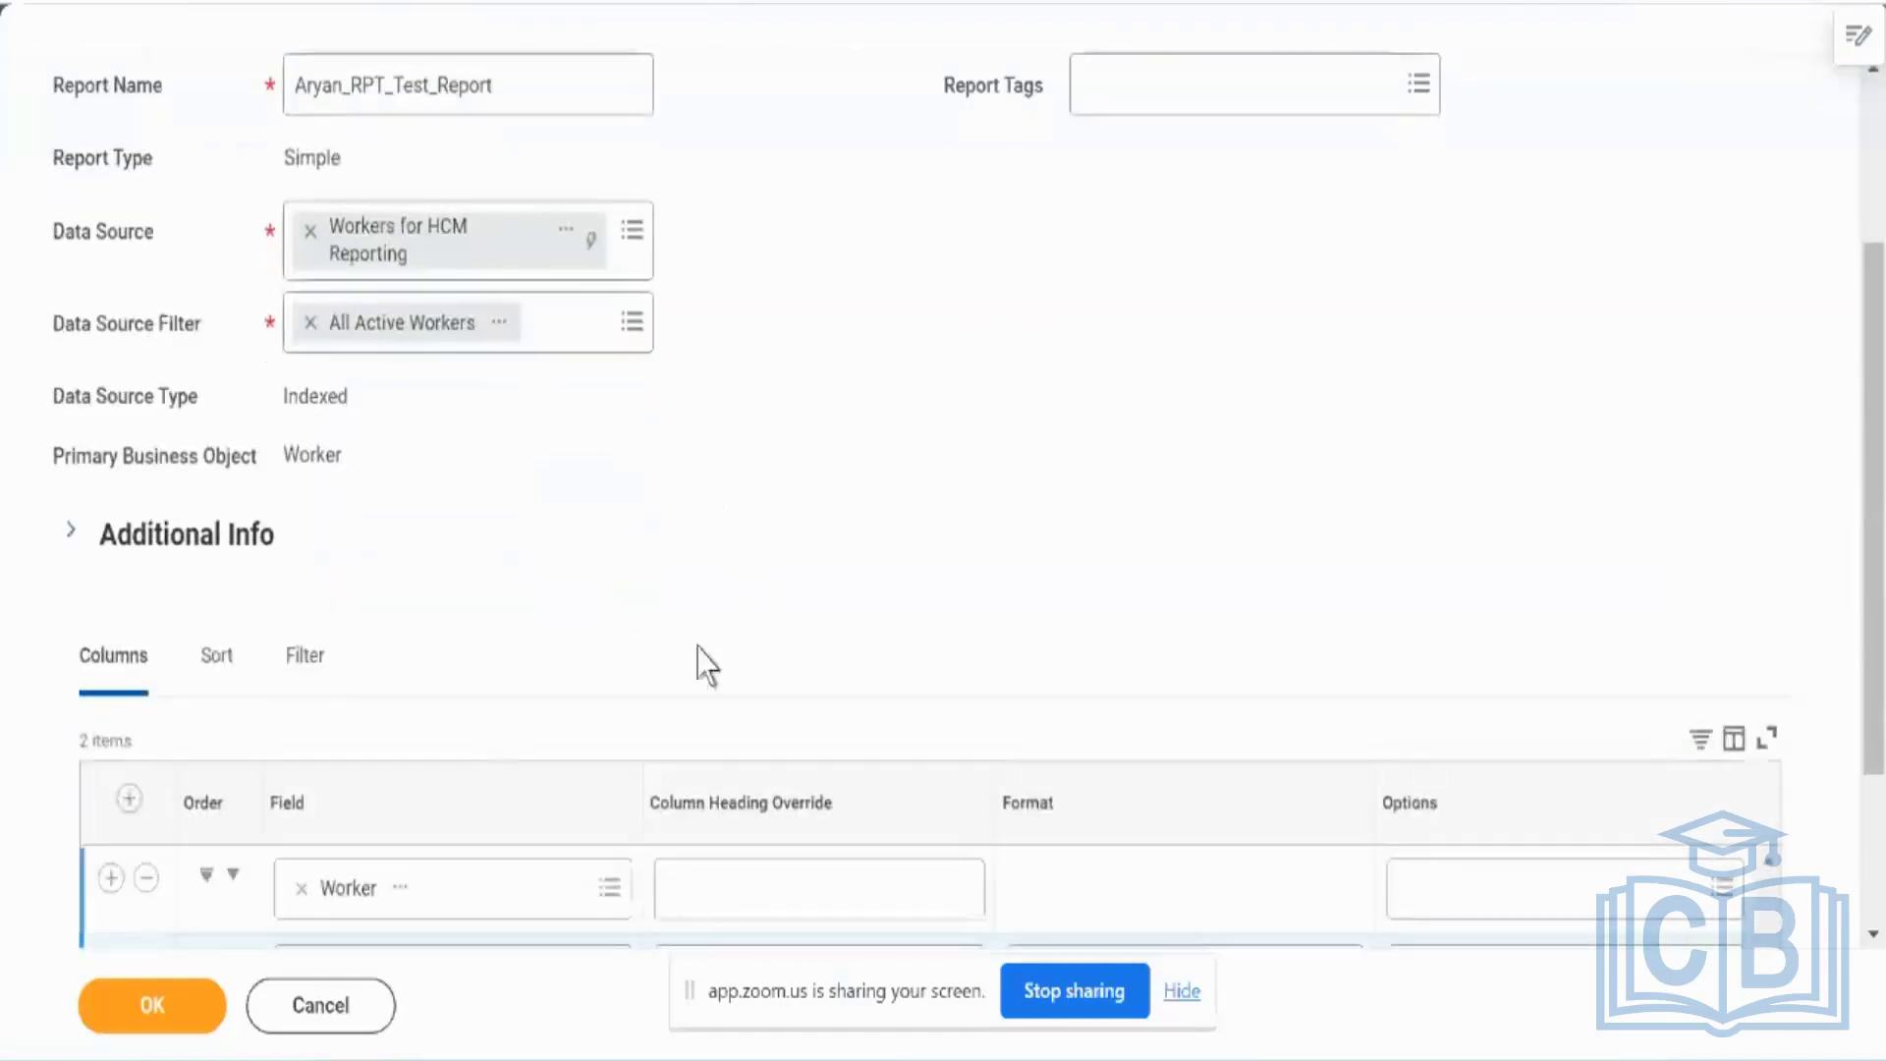
pyautogui.scroll(-3, 770, 649)
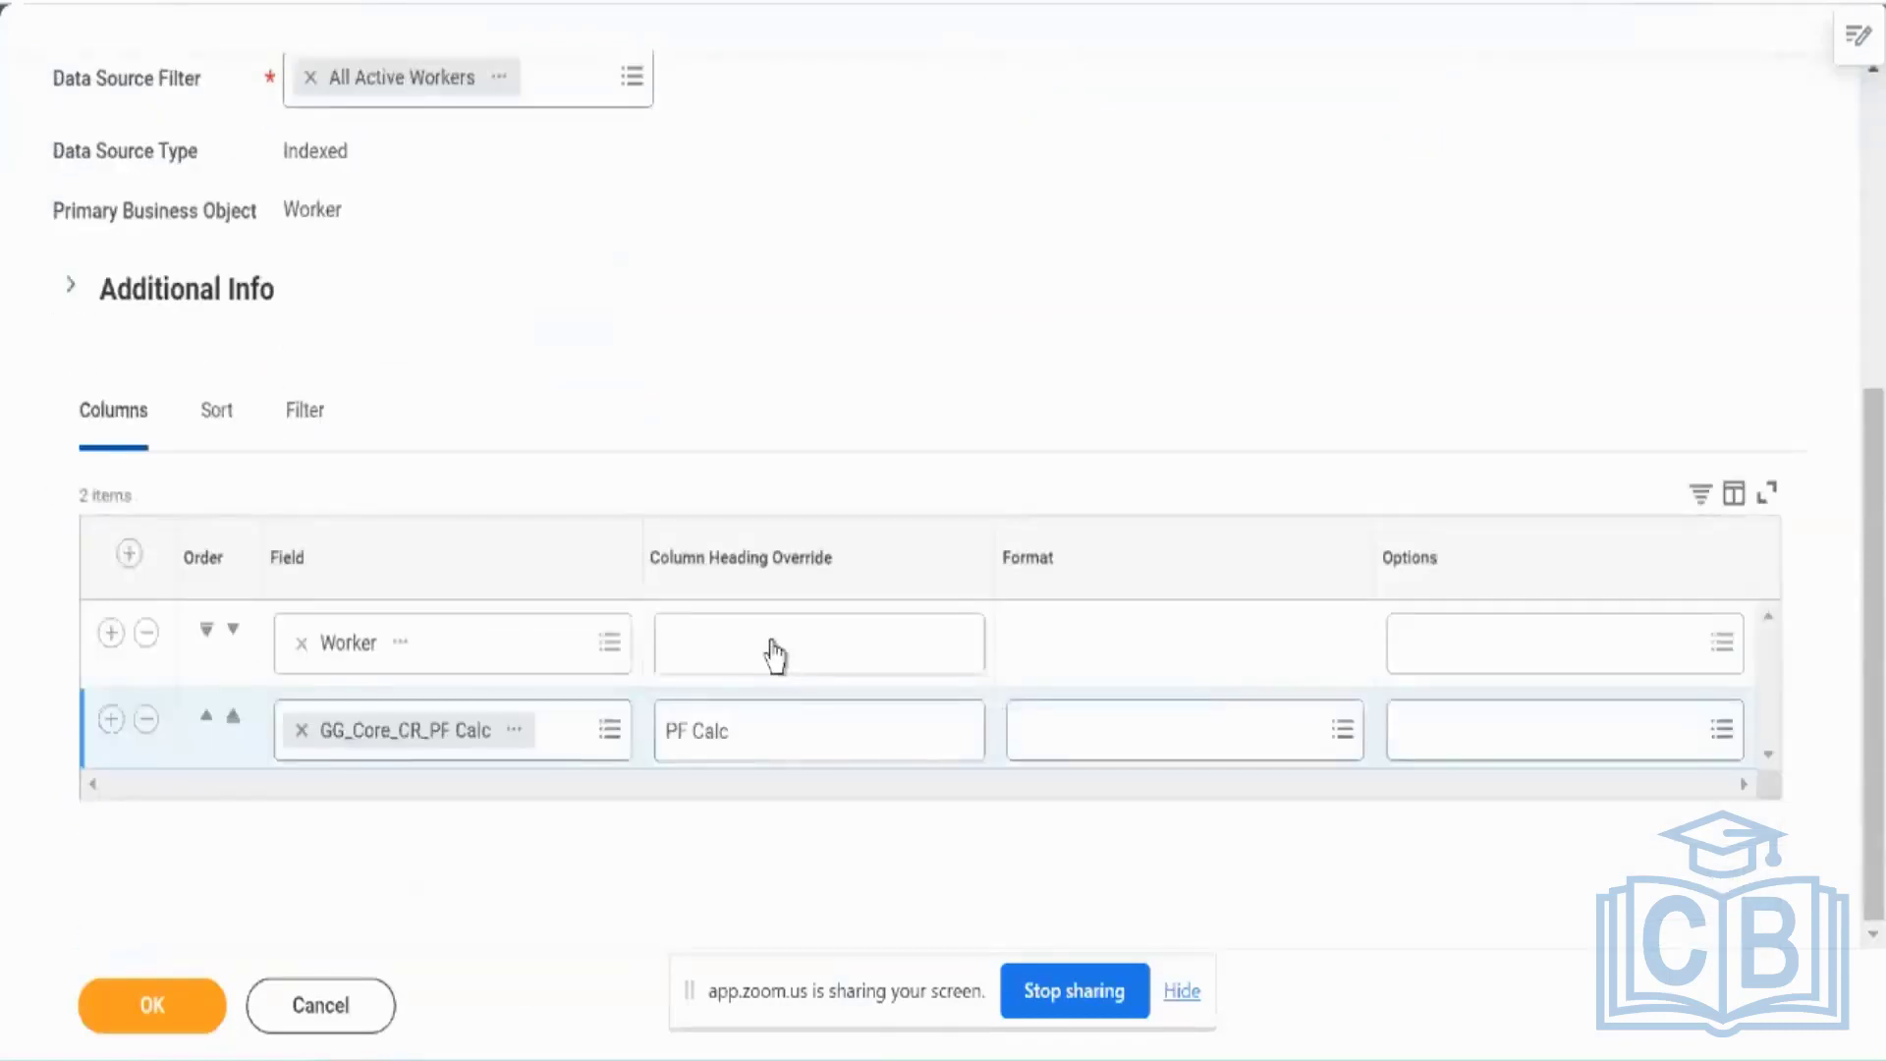
pyautogui.scroll(1, 771, 648)
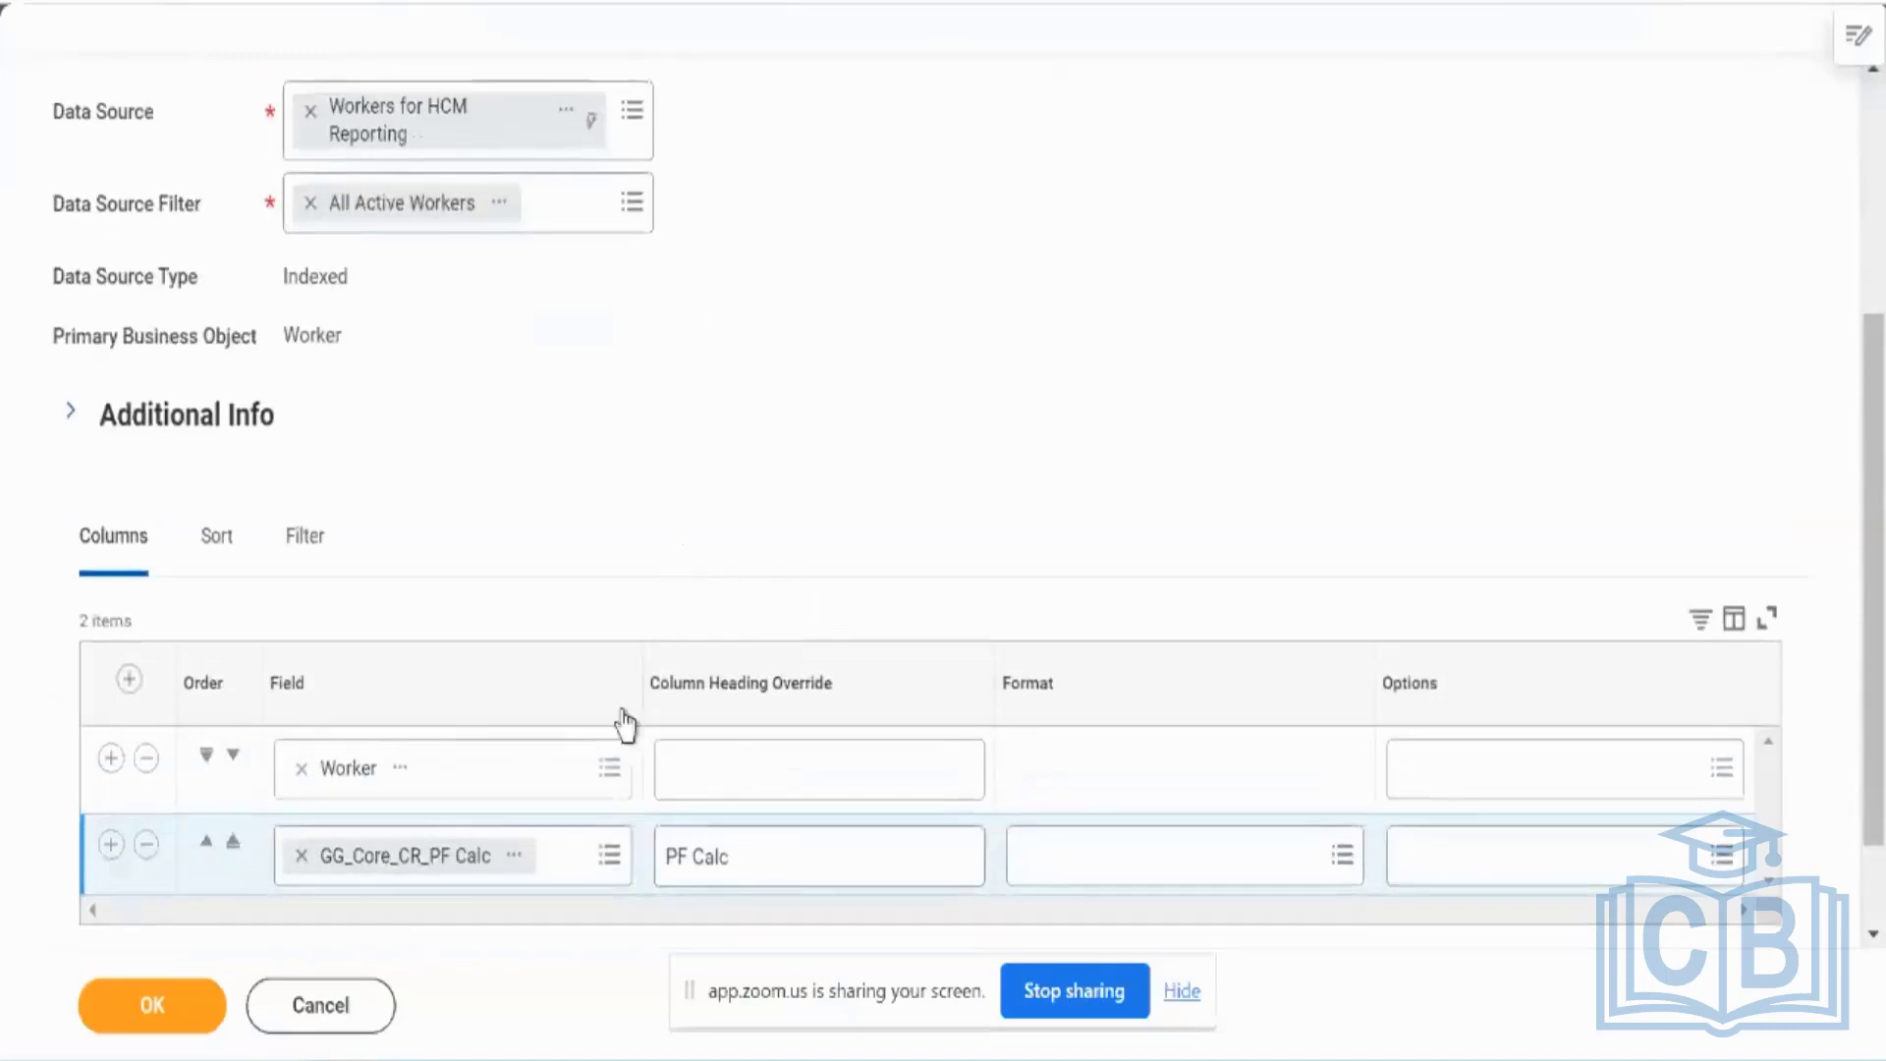
pyautogui.click(586, 866)
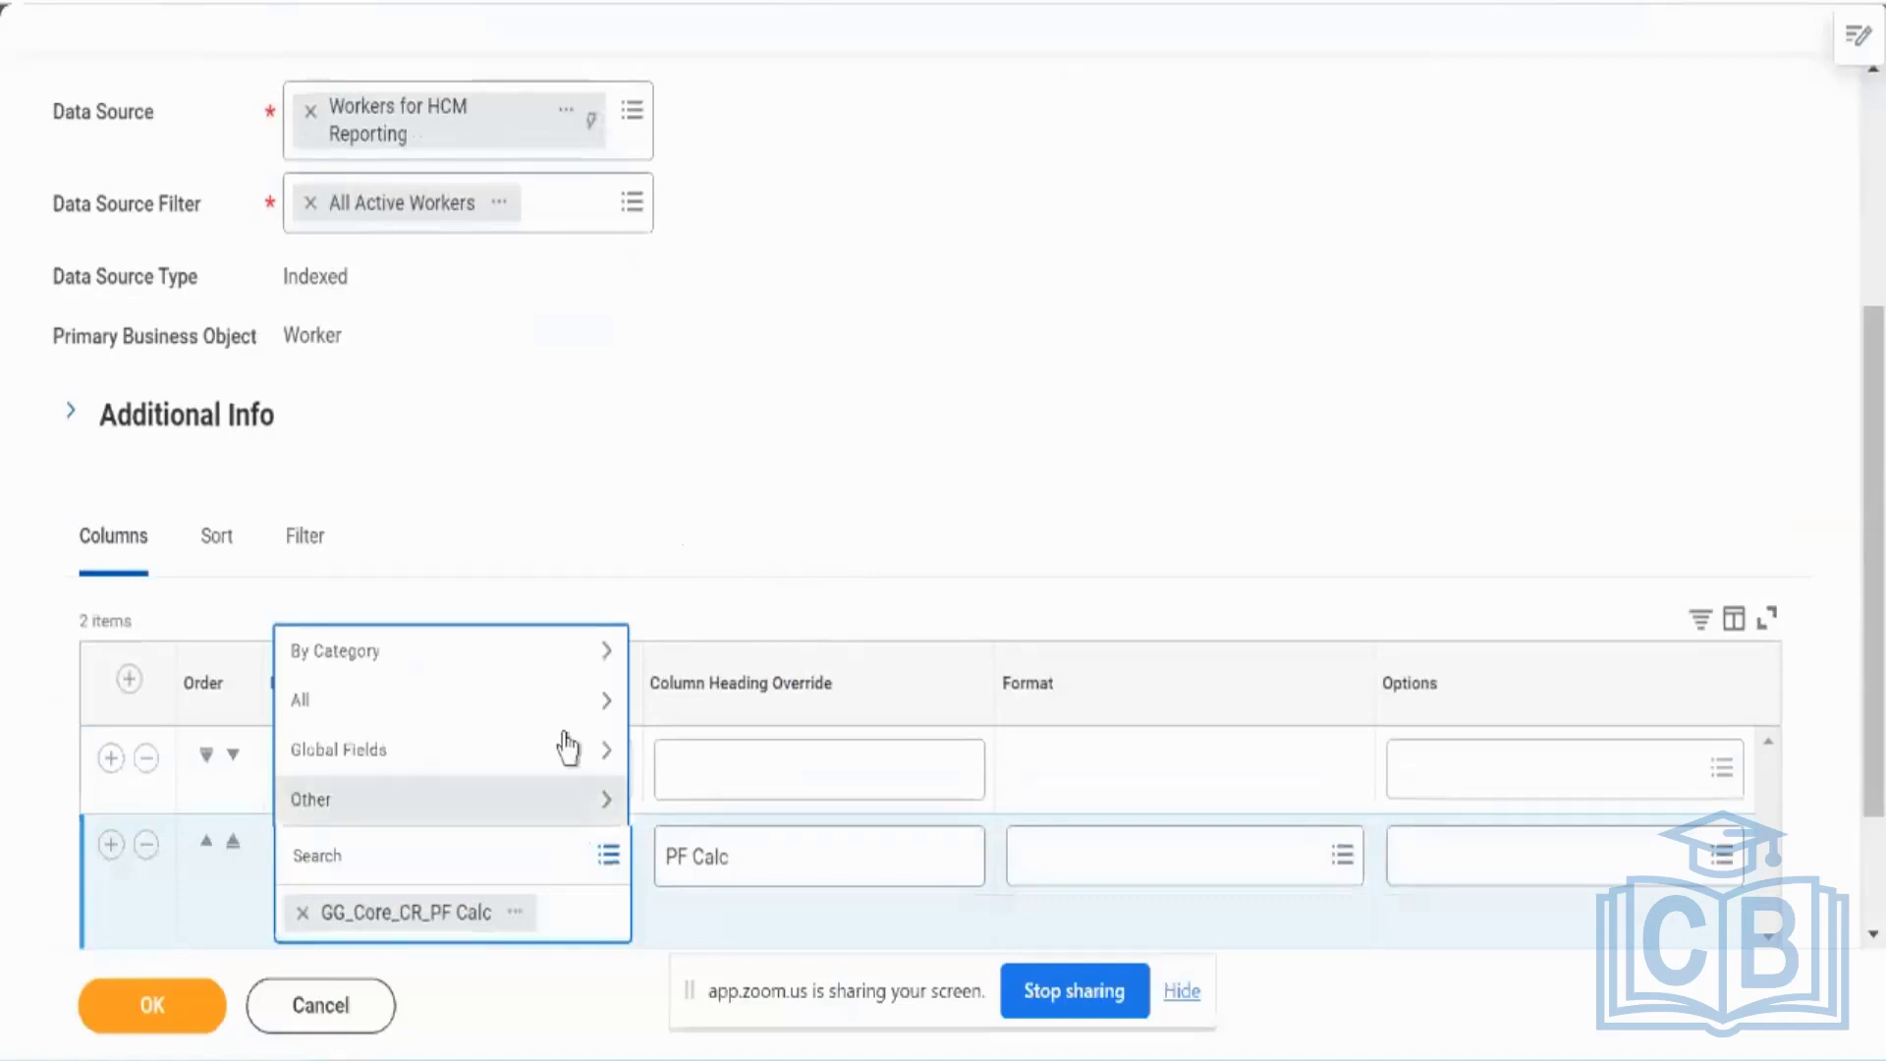
pyautogui.click(566, 704)
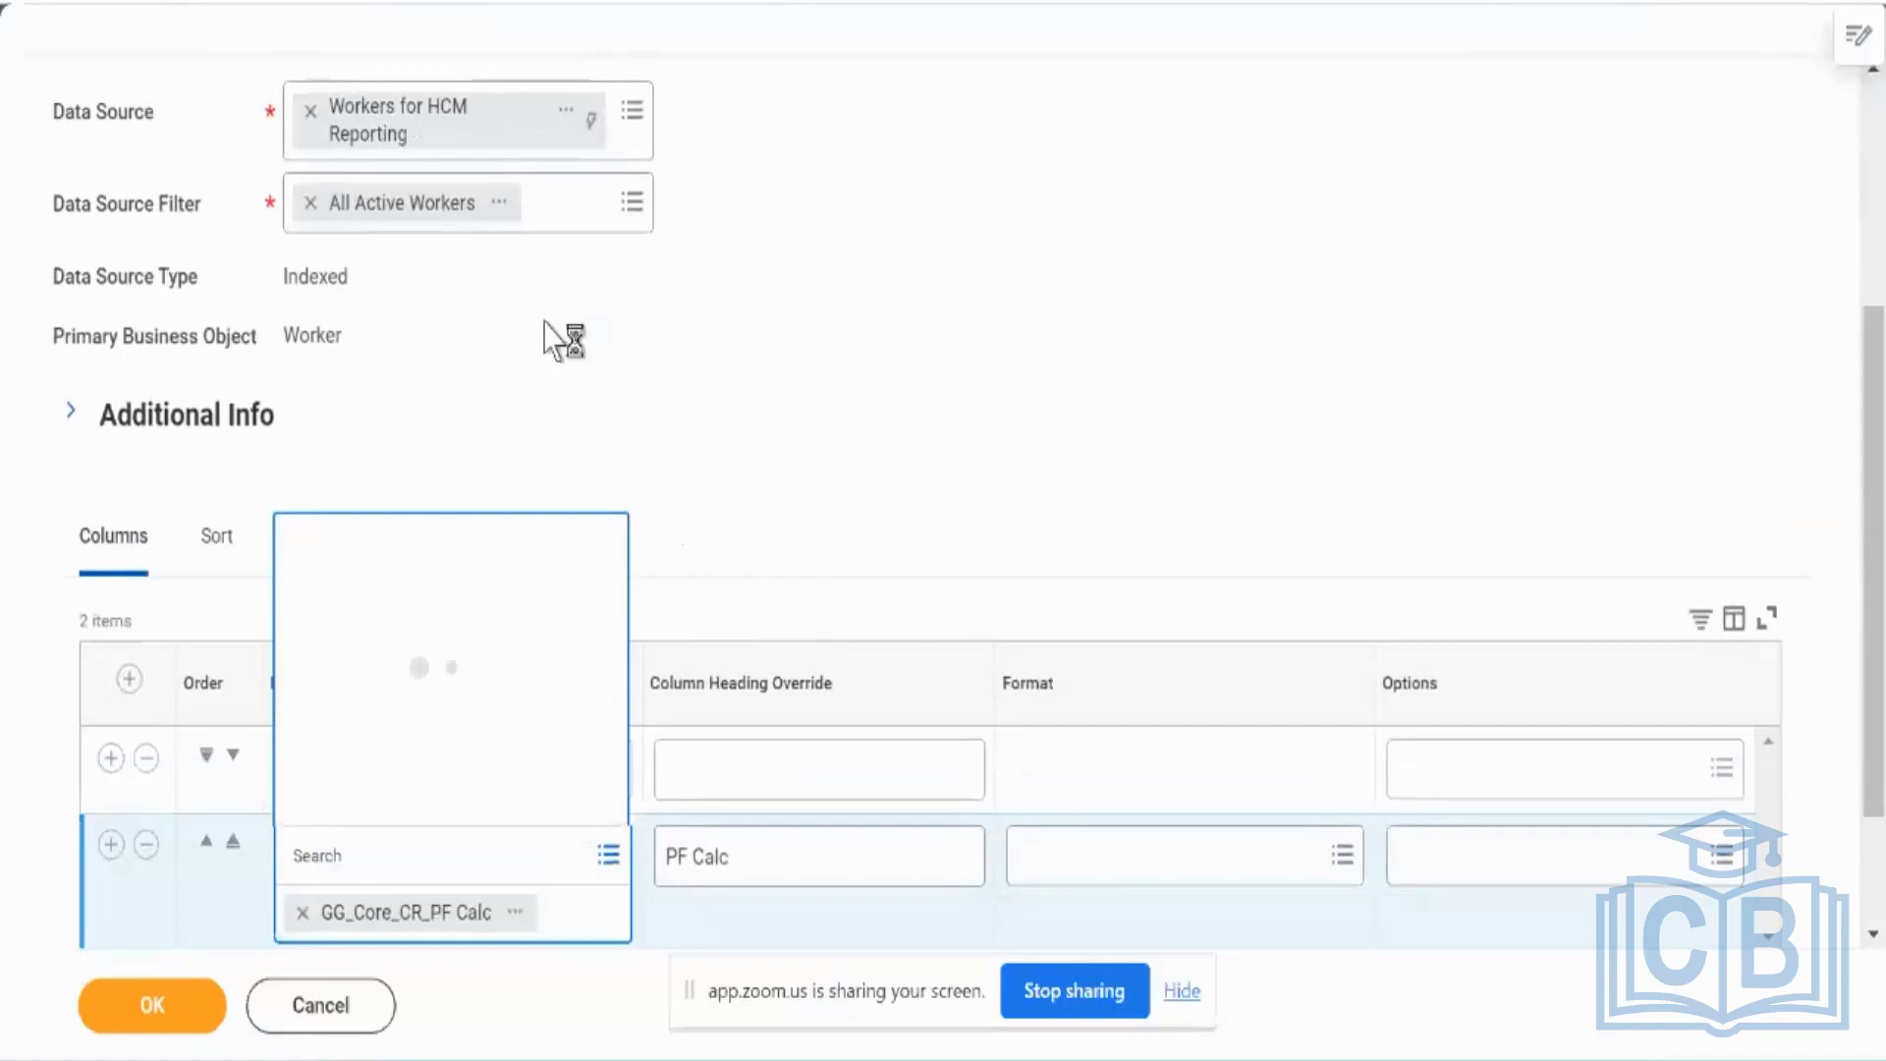
pyautogui.click(853, 330)
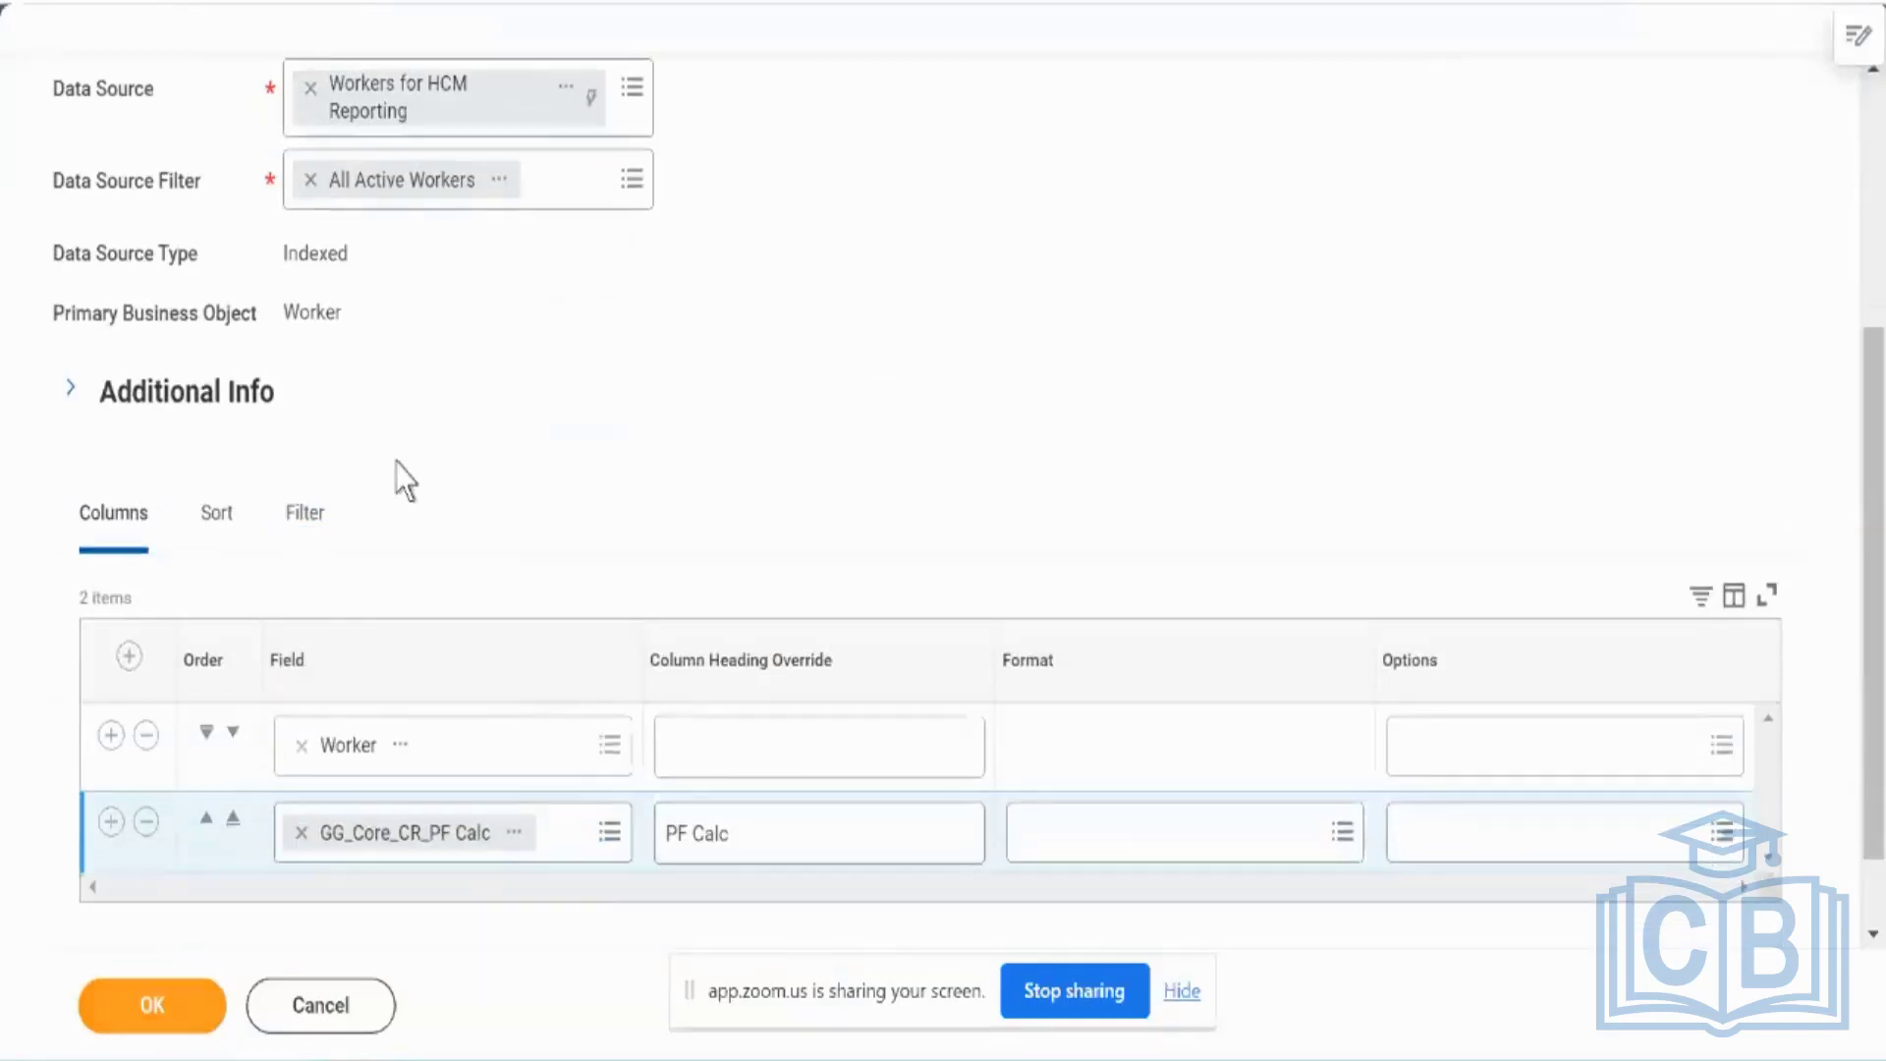
pyautogui.scroll(4, 395, 475)
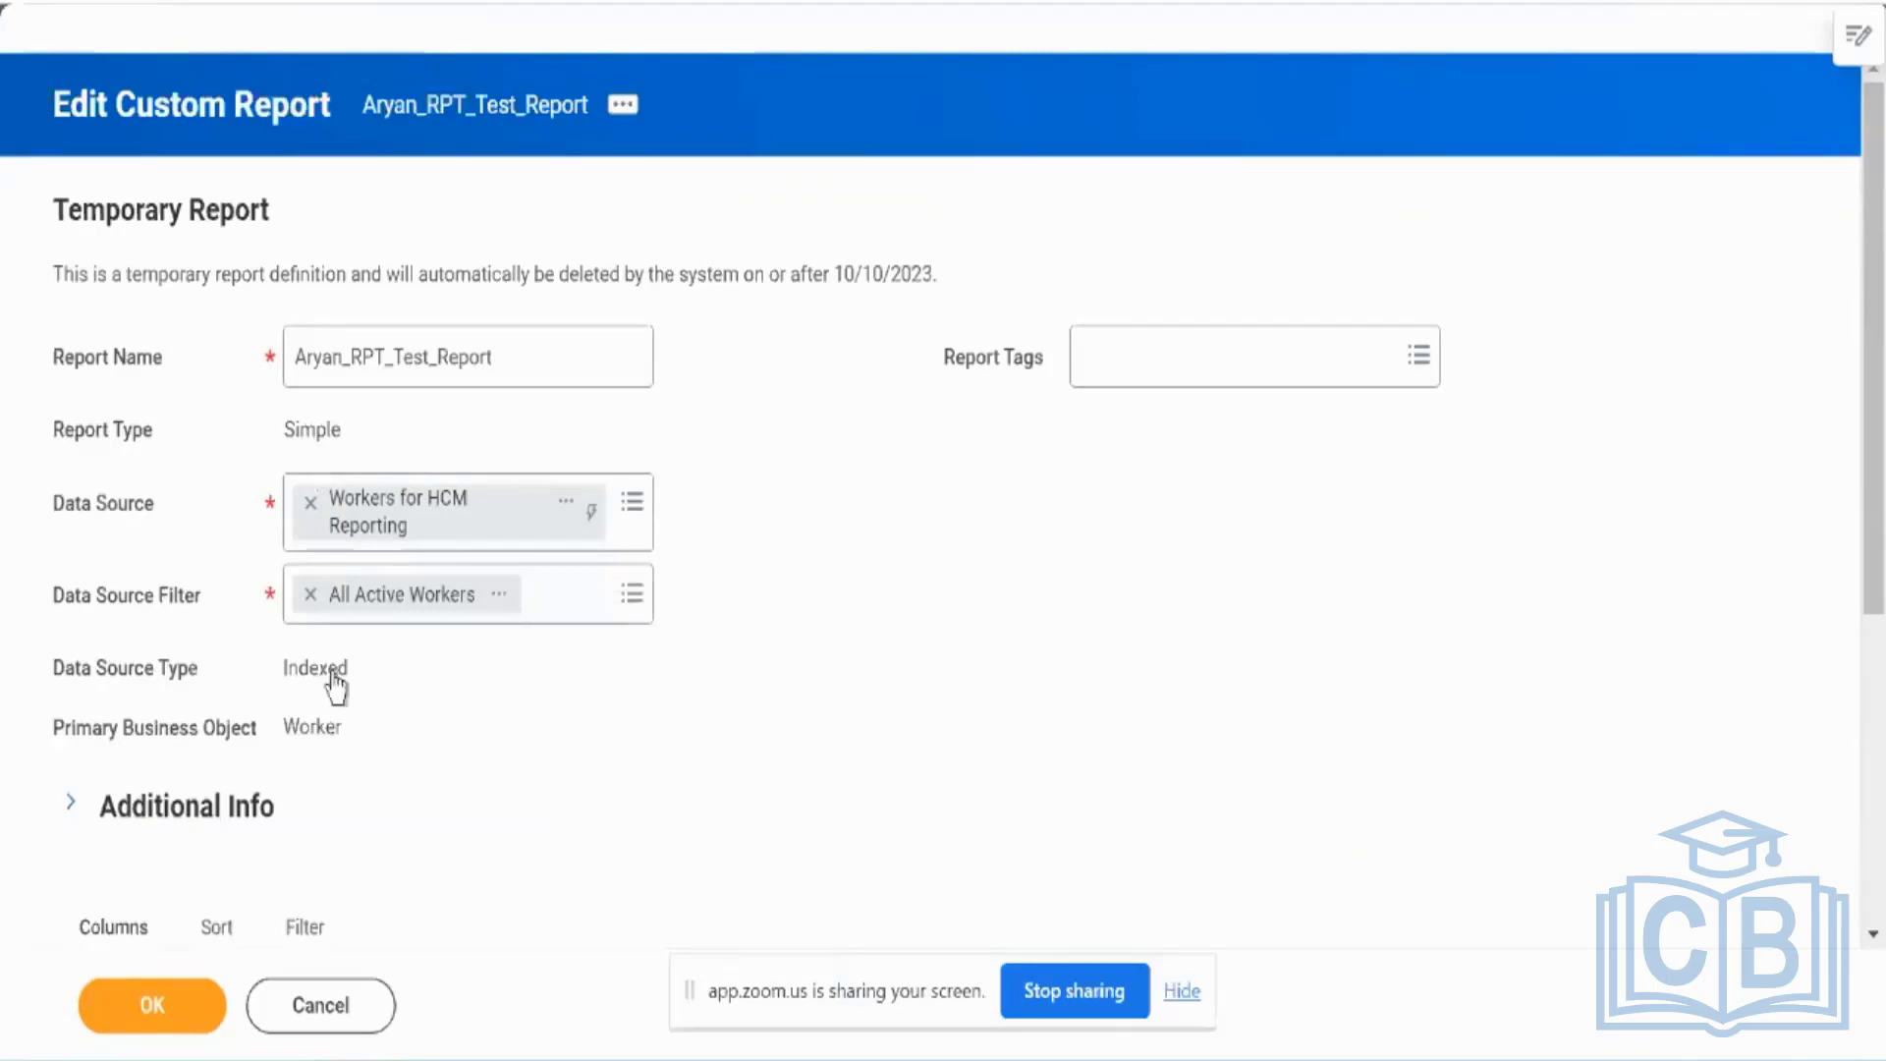
pyautogui.scroll(-4, 398, 828)
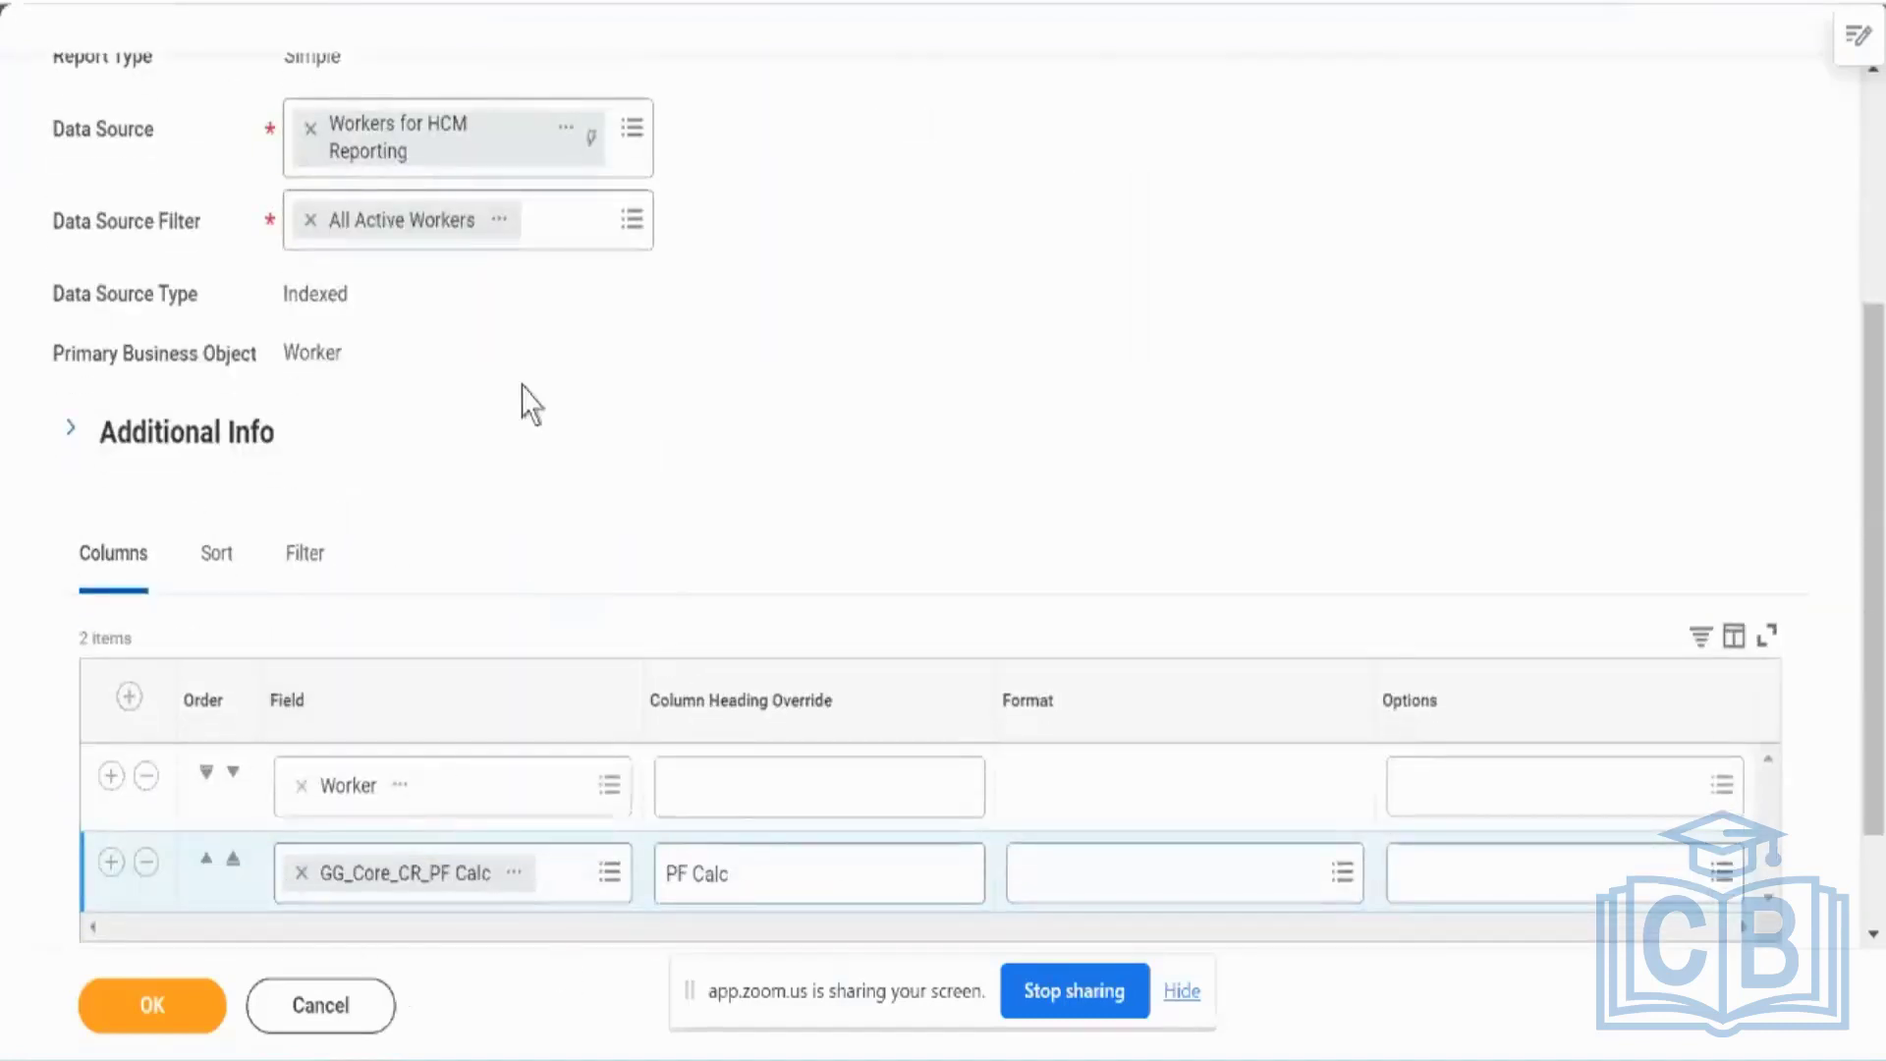
pyautogui.scroll(3, 754, 352)
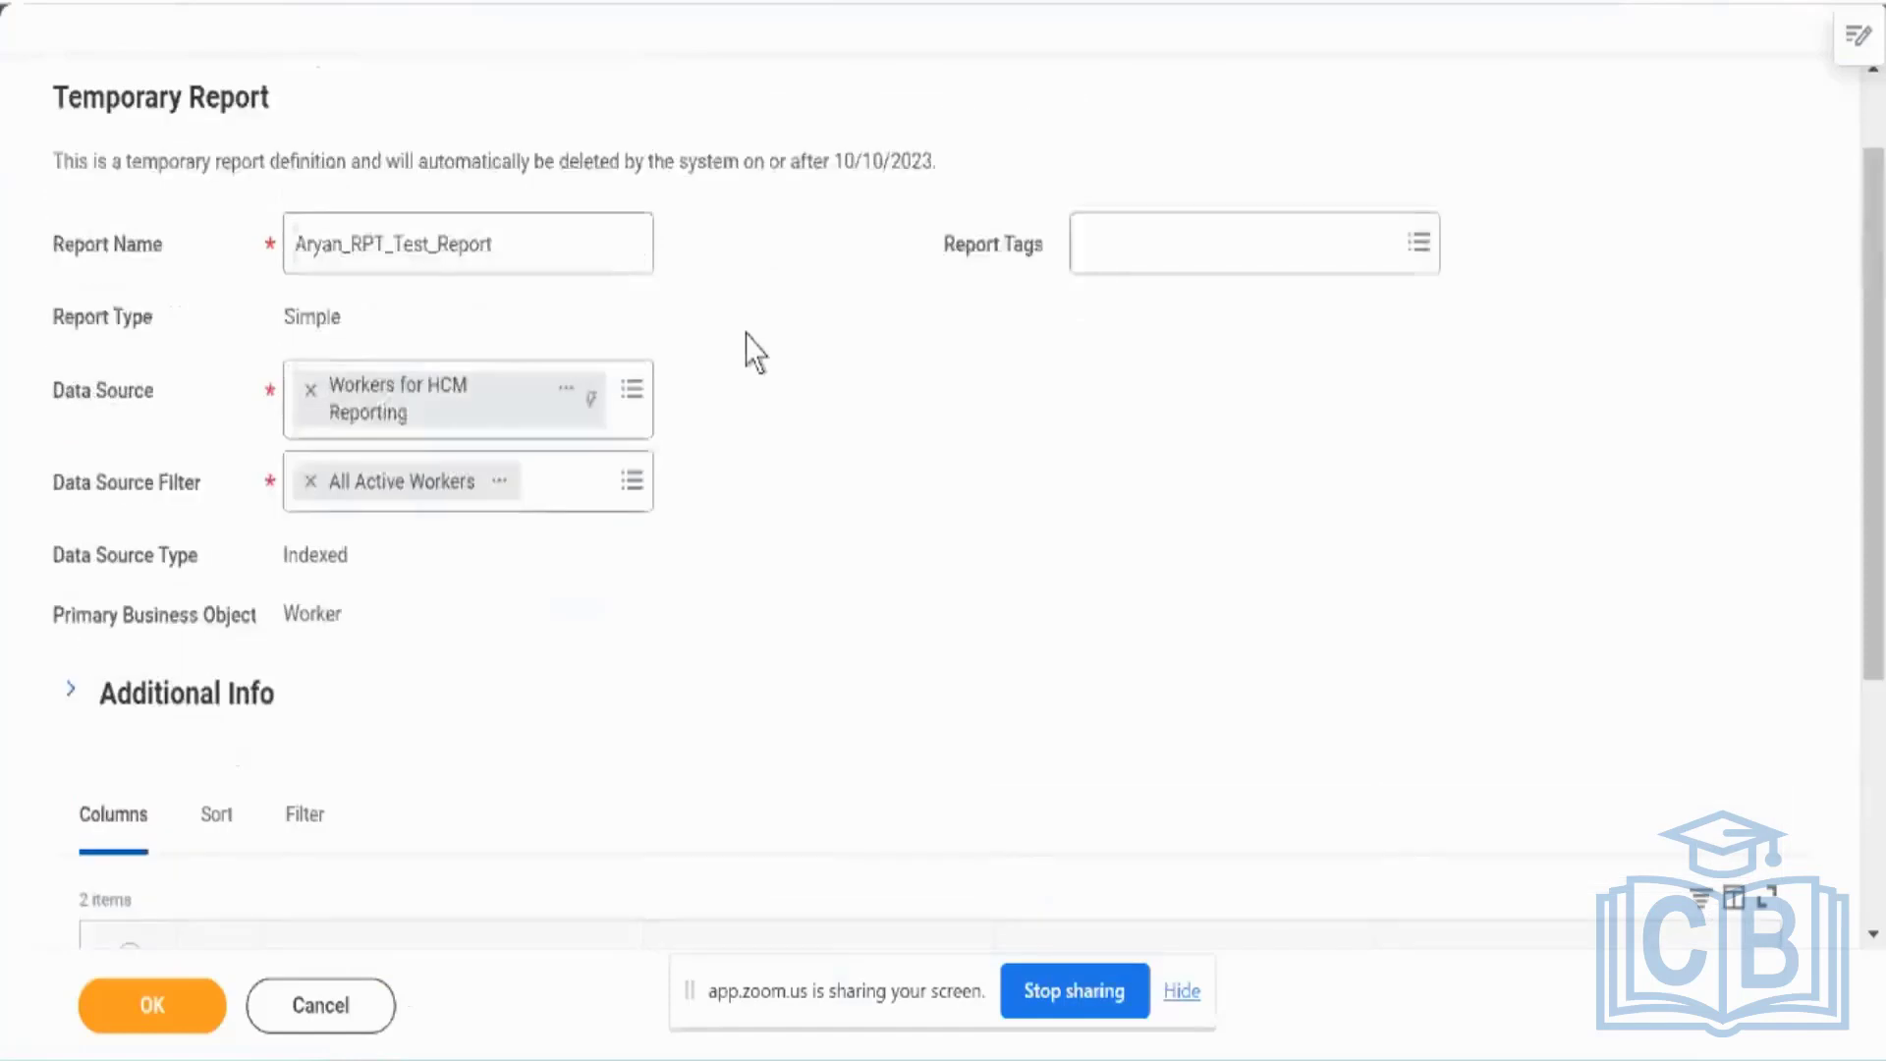
# Step: Save the custom report definition and open the report Aryan_RPT_Test_Report in a new tab
pyautogui.click(210, 983)
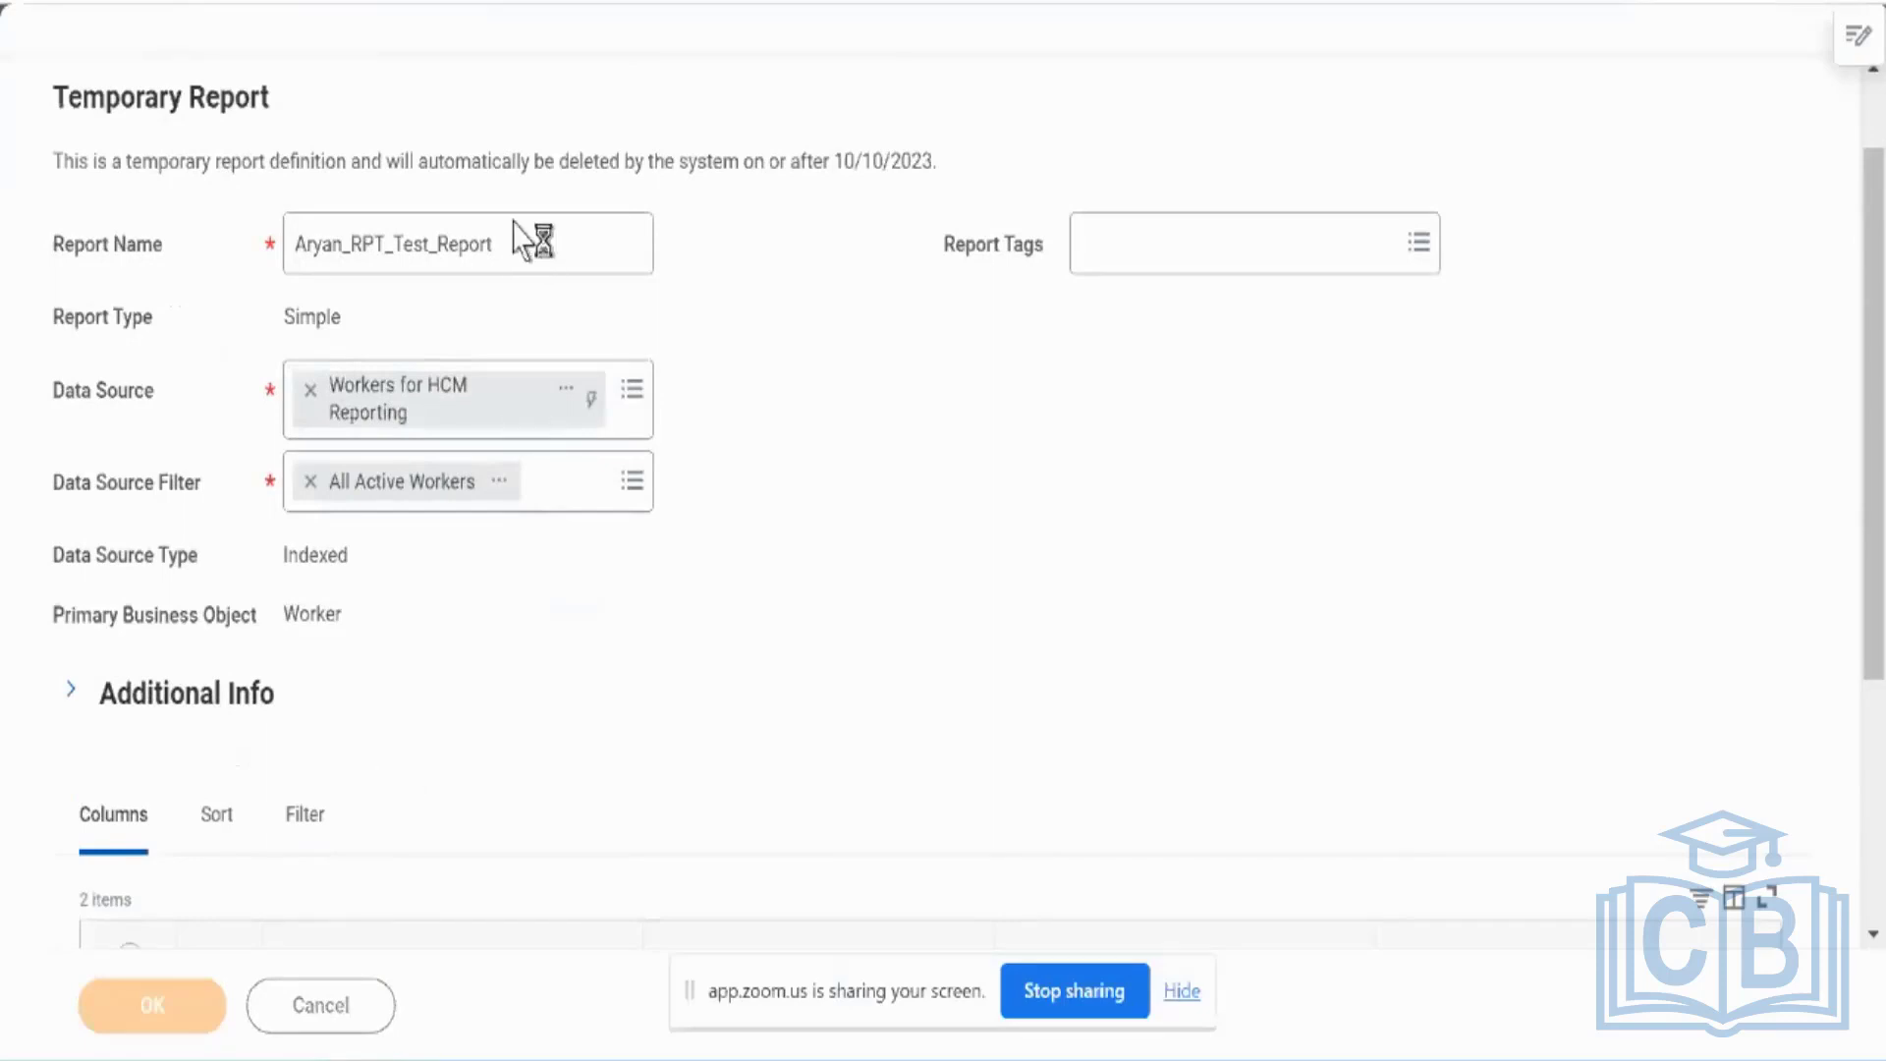
pyautogui.scroll(-5, 732, 447)
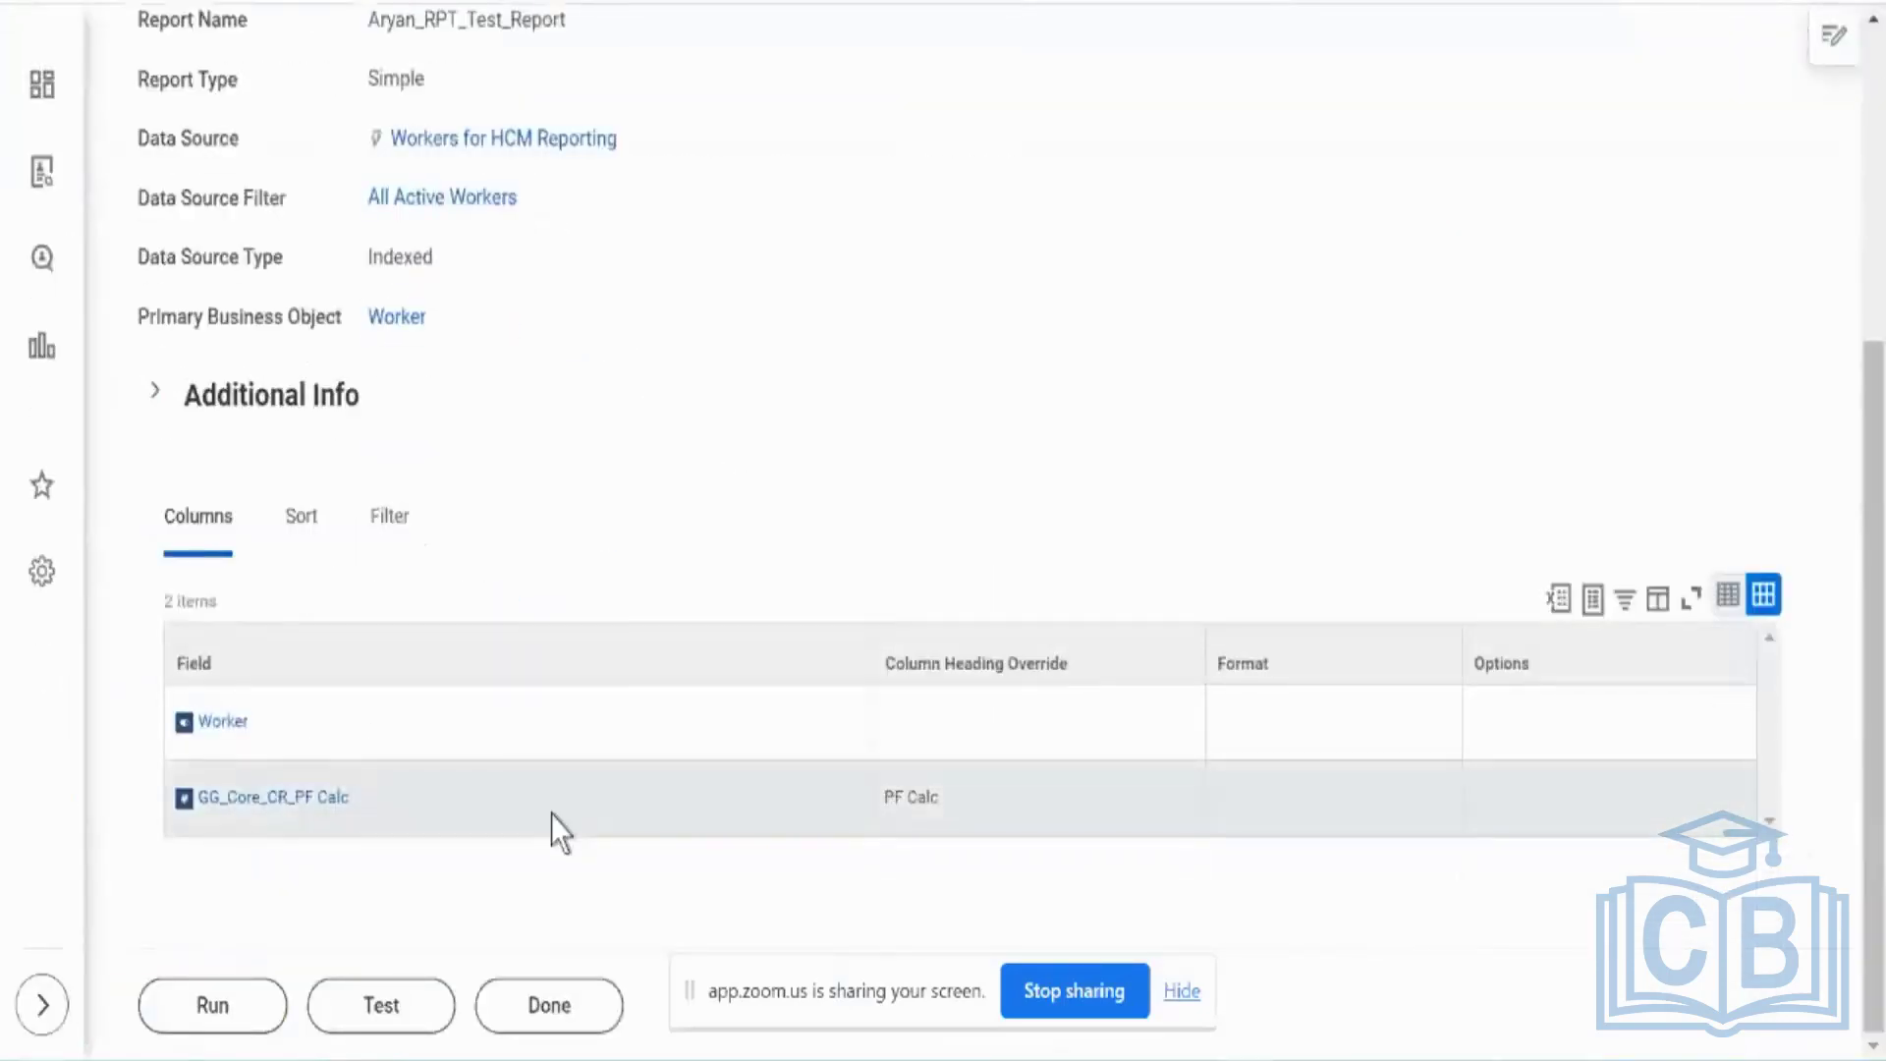
pyautogui.scroll(5, 589, 295)
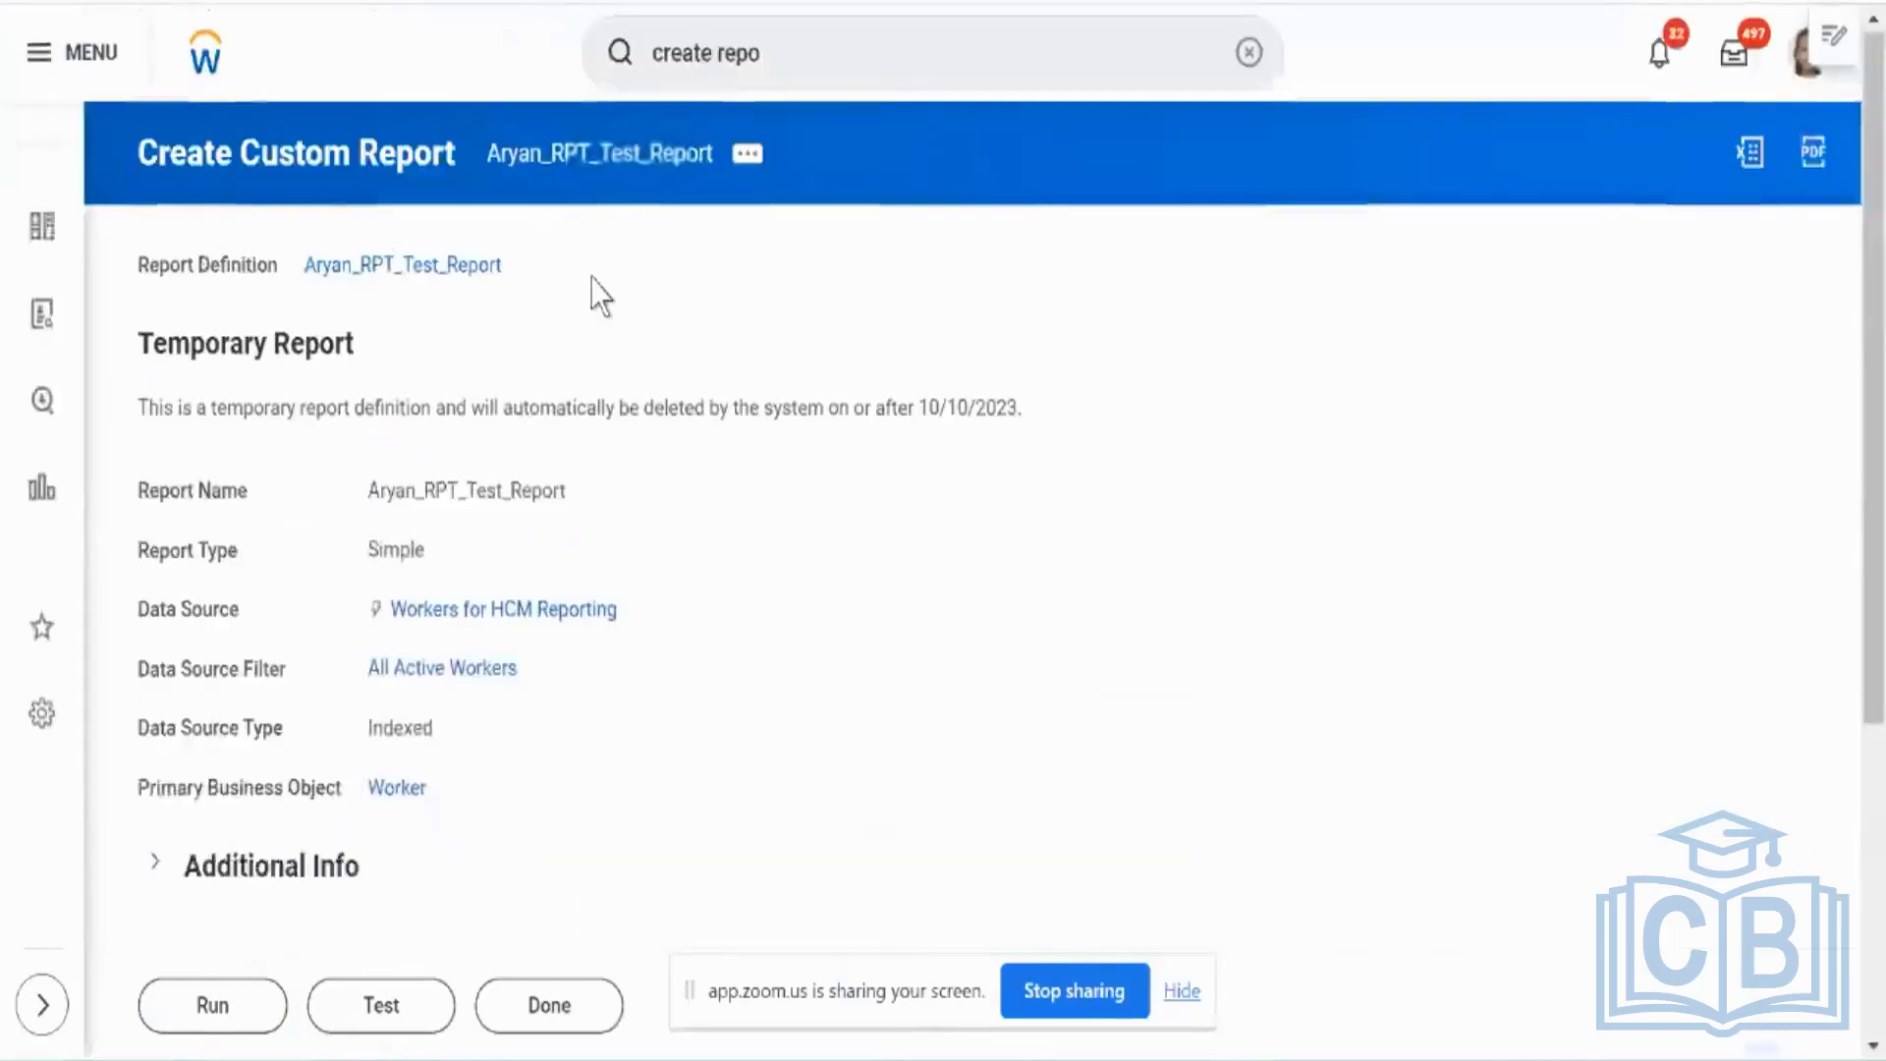
pyautogui.rightClick(557, 157)
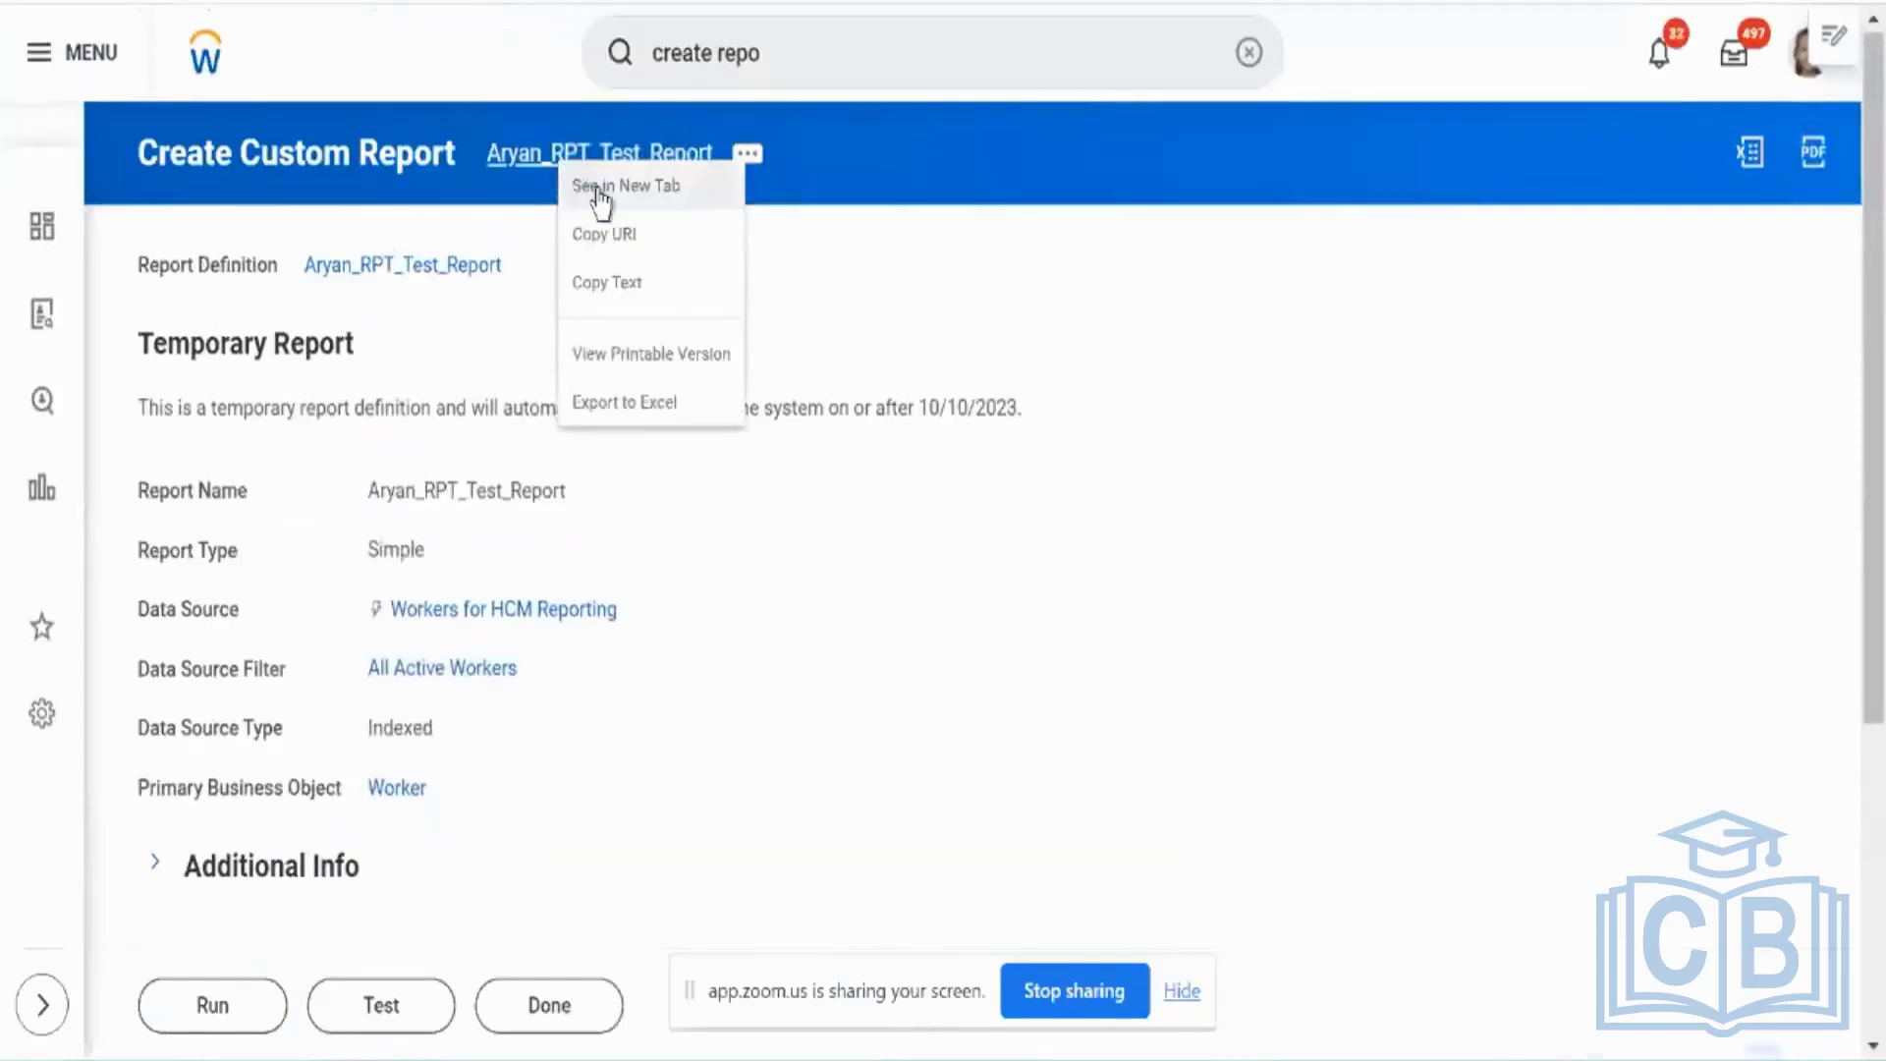
pyautogui.click(601, 188)
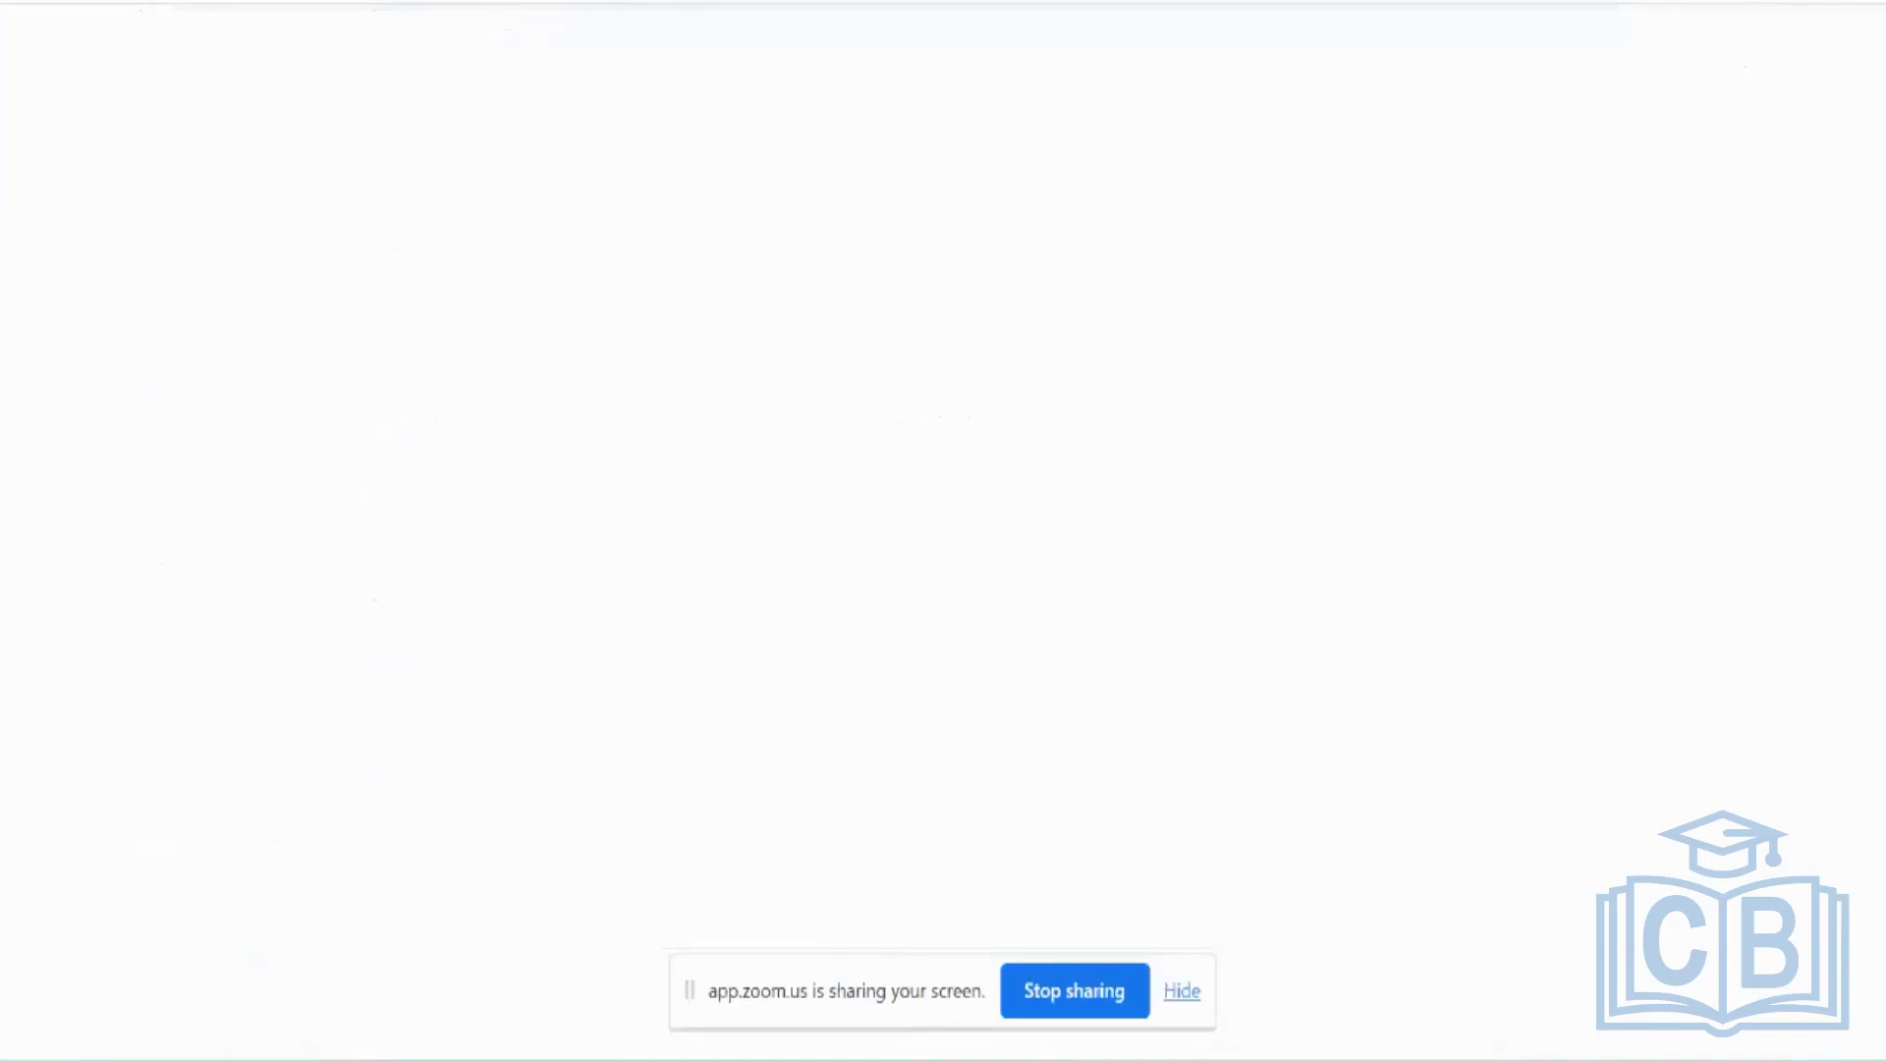
# Step: Examine the saved report's filter condition, data source filter and columns, and expand the additional info to read the data source description
pyautogui.scroll(-5, 621, 639)
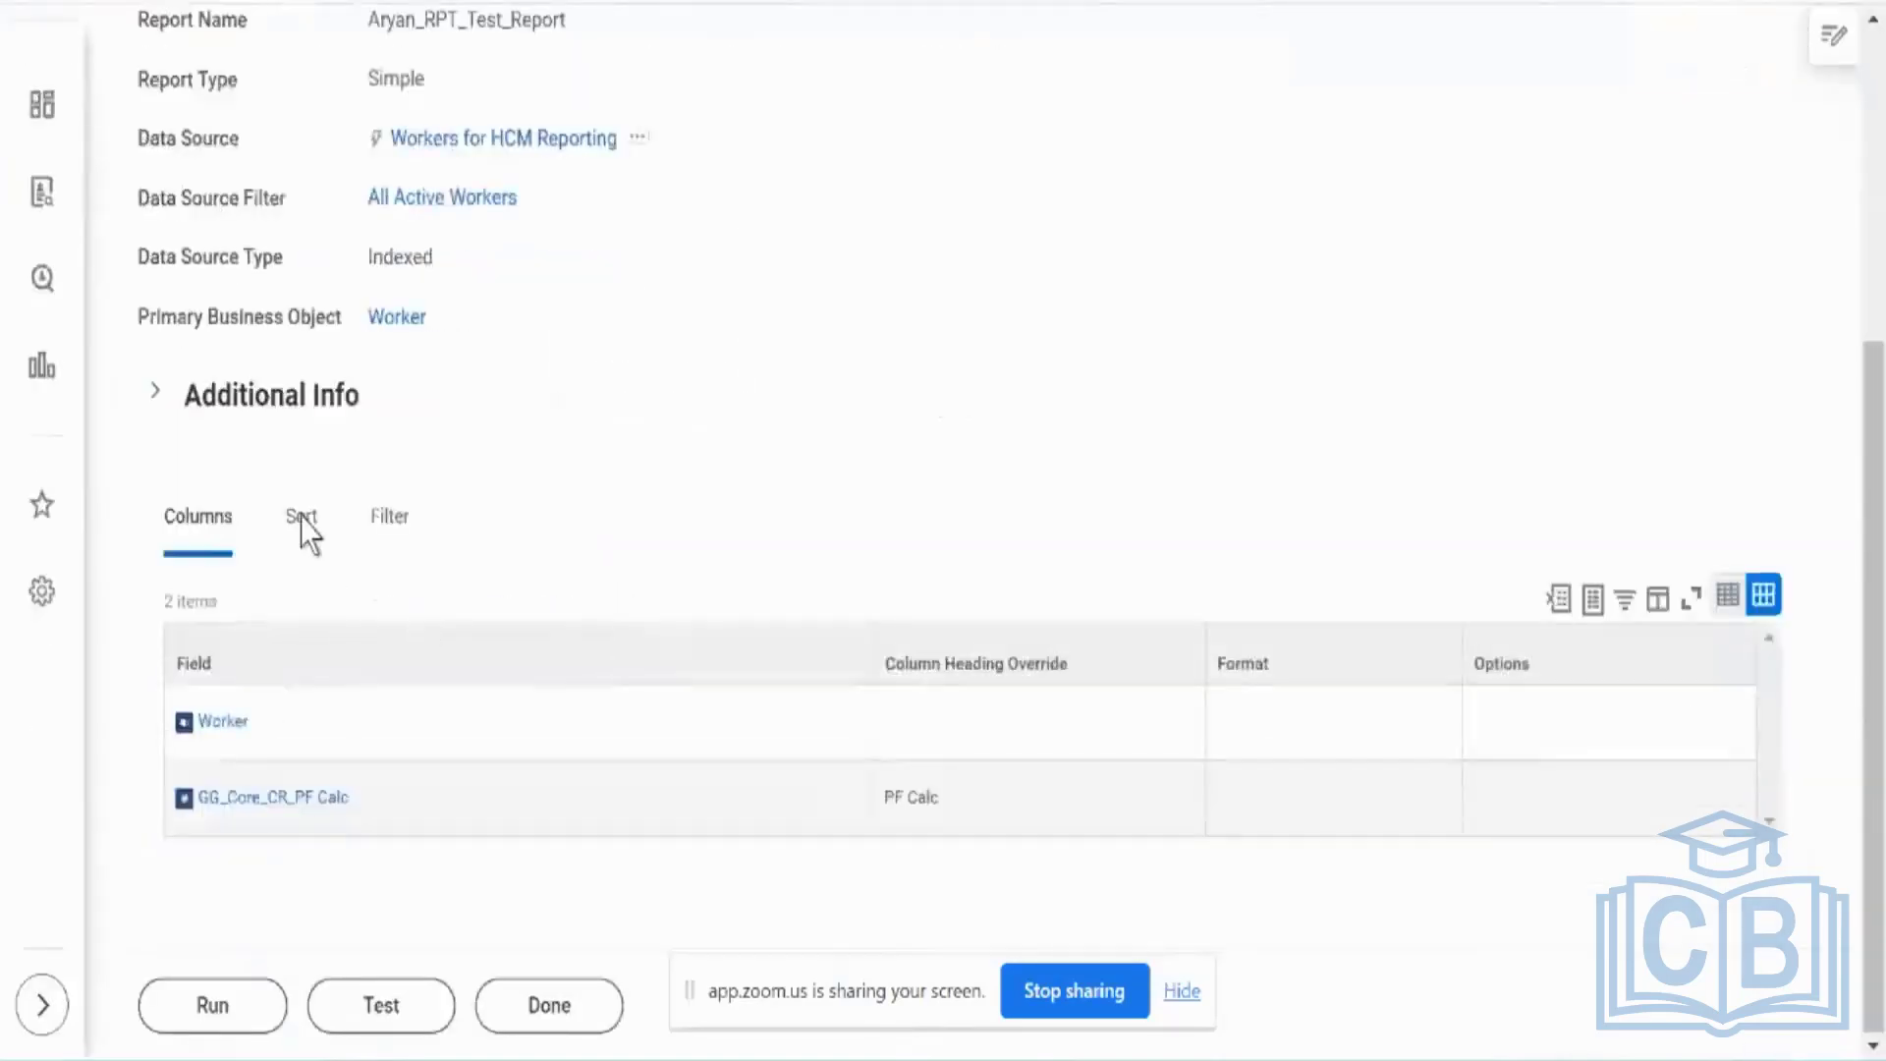
pyautogui.click(396, 517)
pyautogui.scroll(-2, 749, 623)
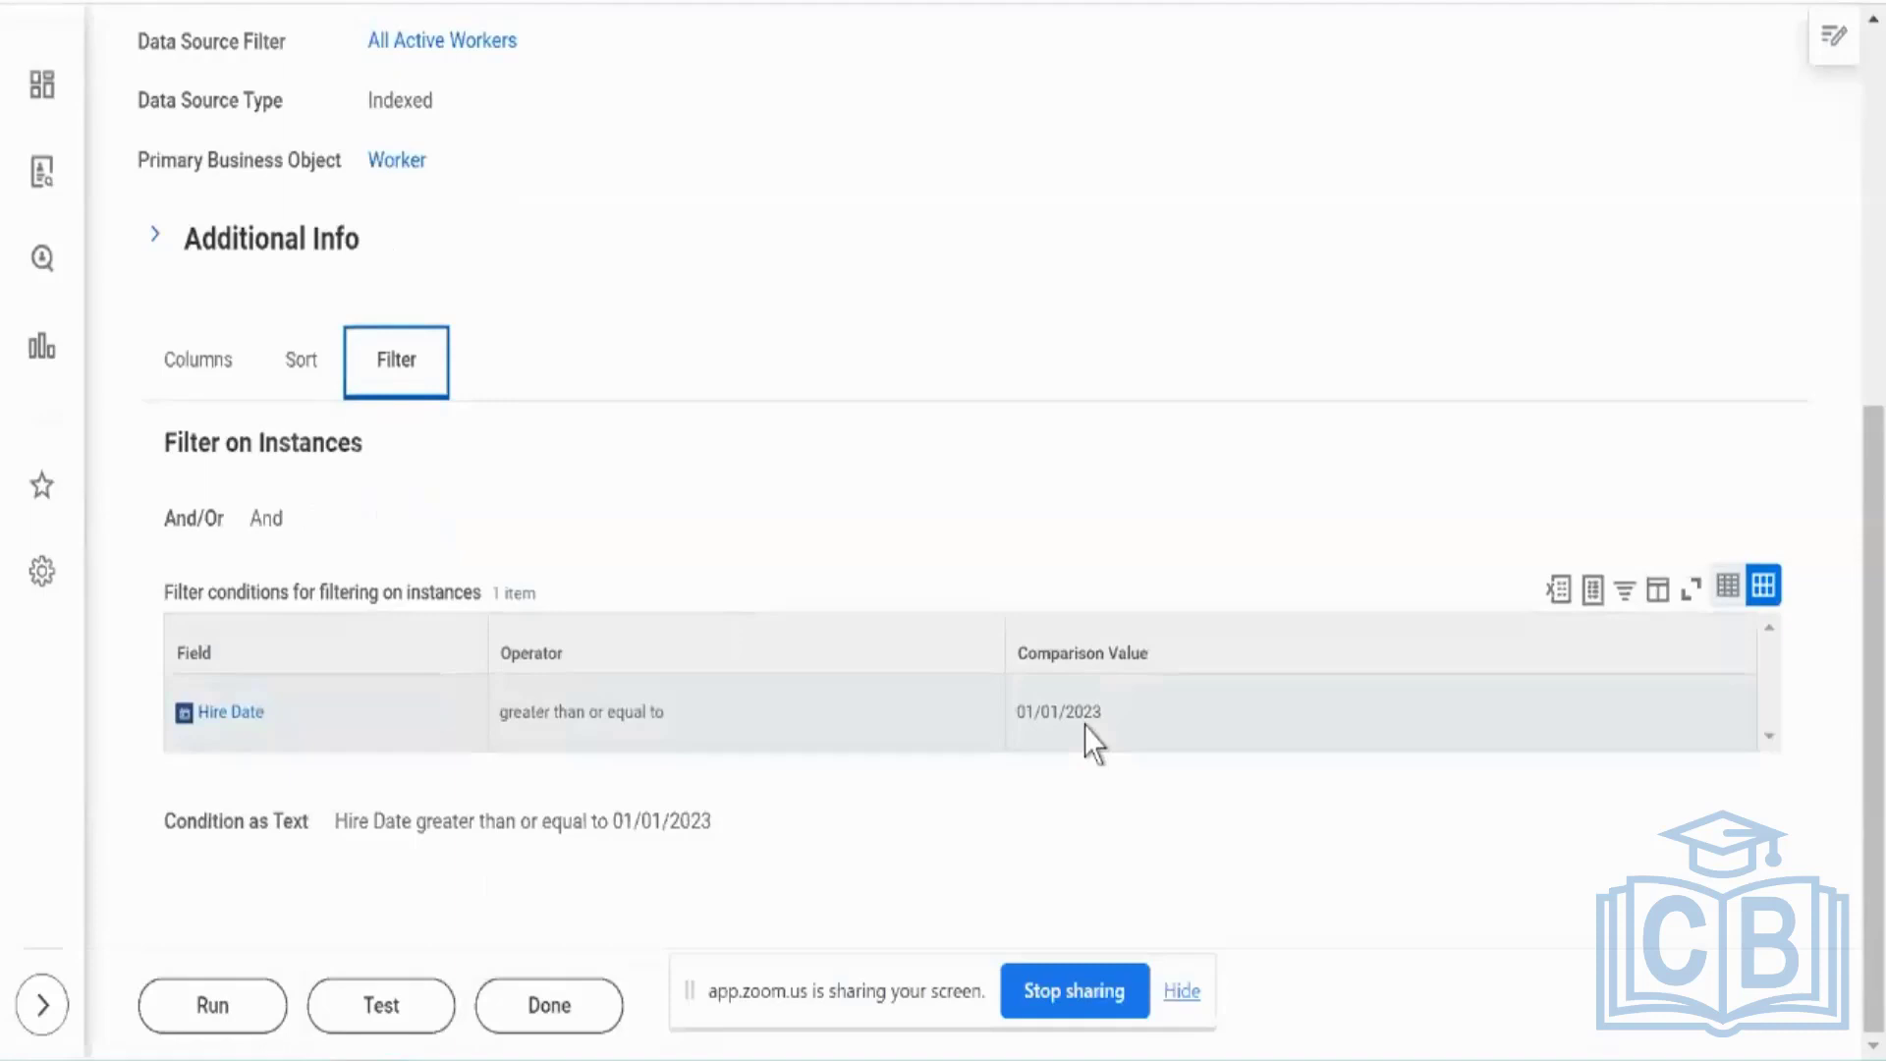
pyautogui.scroll(3, 1084, 725)
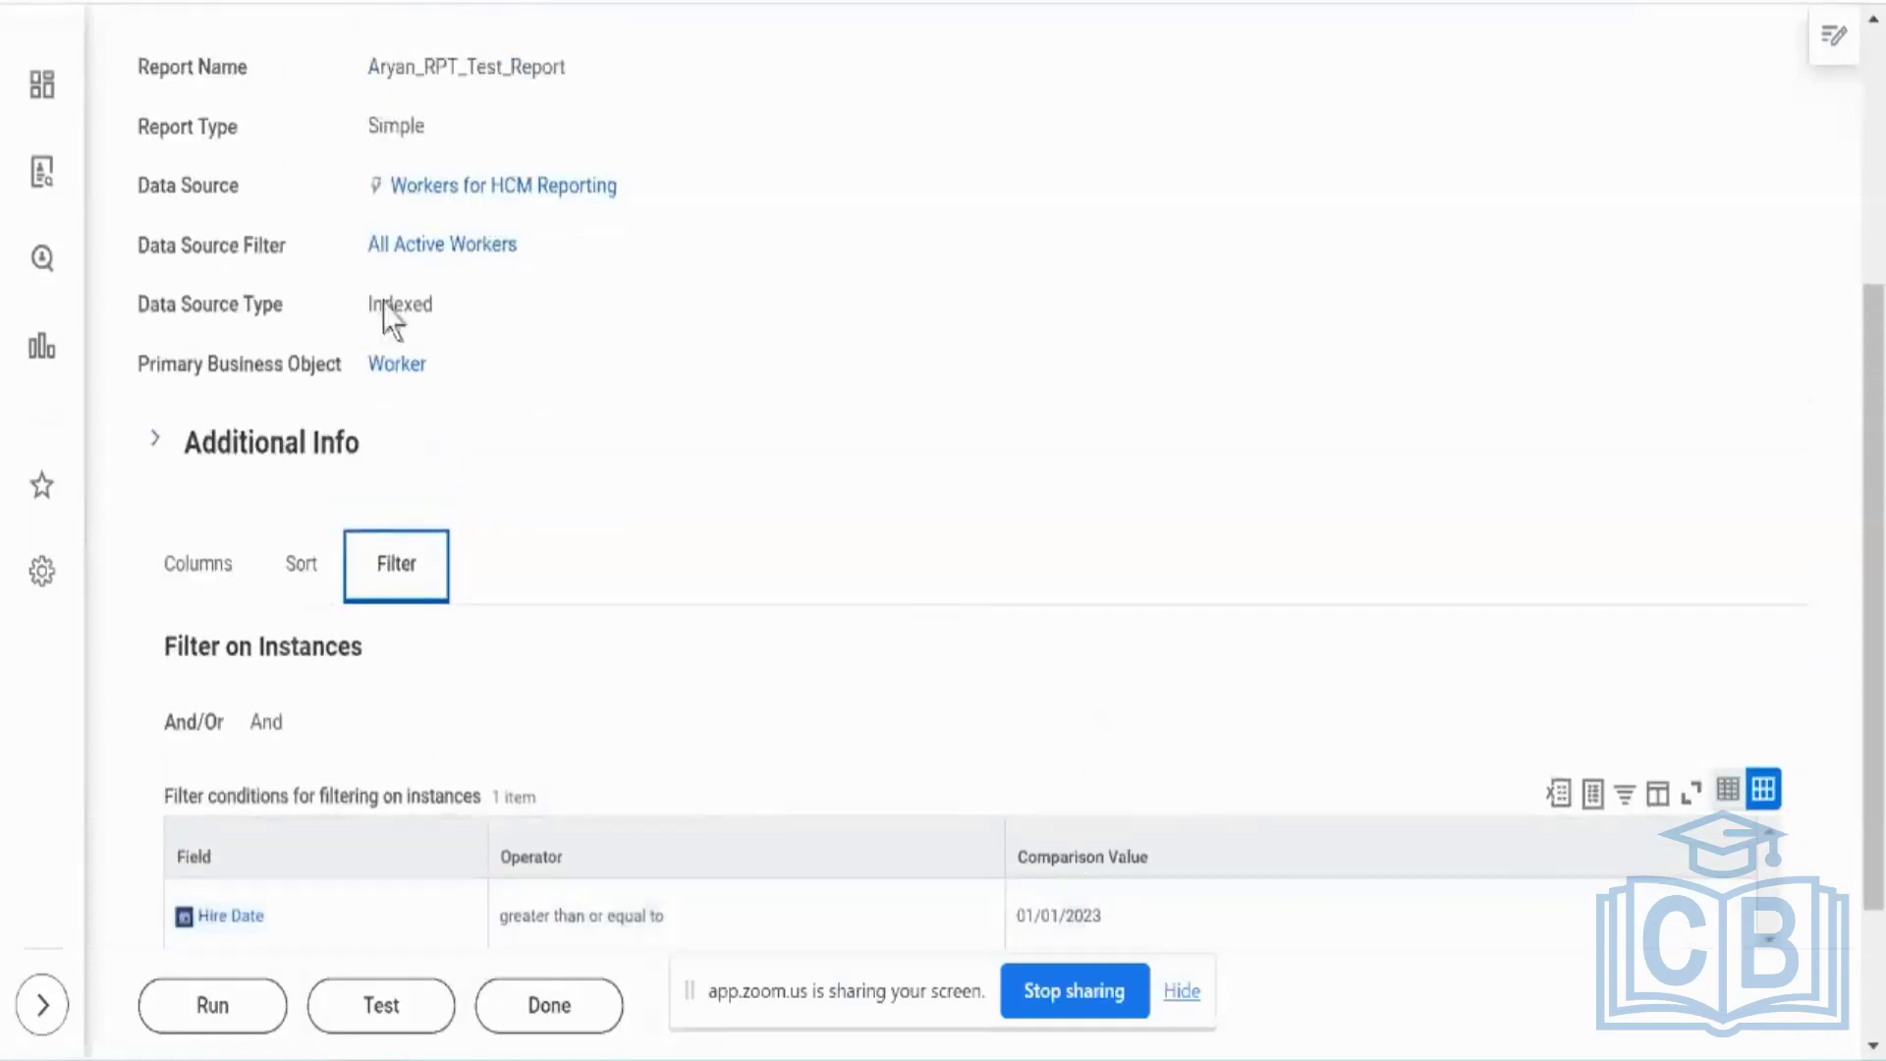
pyautogui.tripleClick(172, 255)
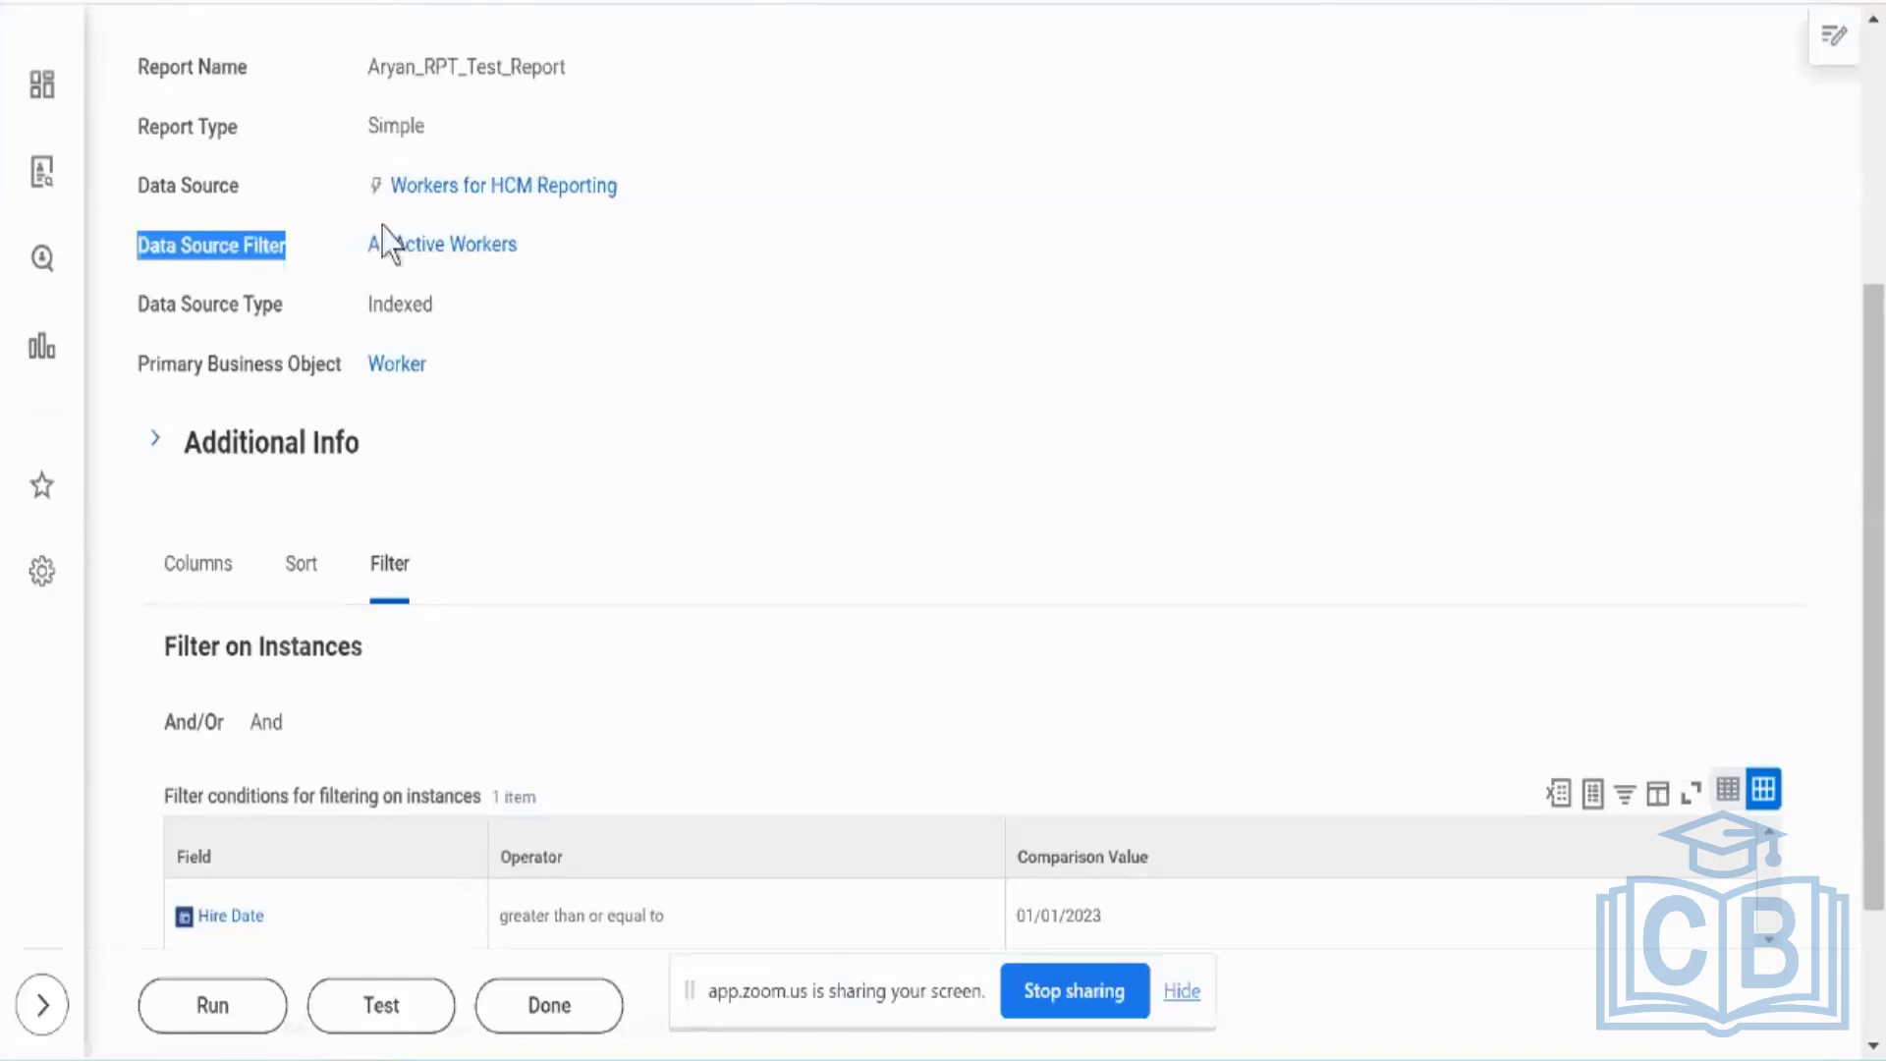
pyautogui.scroll(-2, 788, 433)
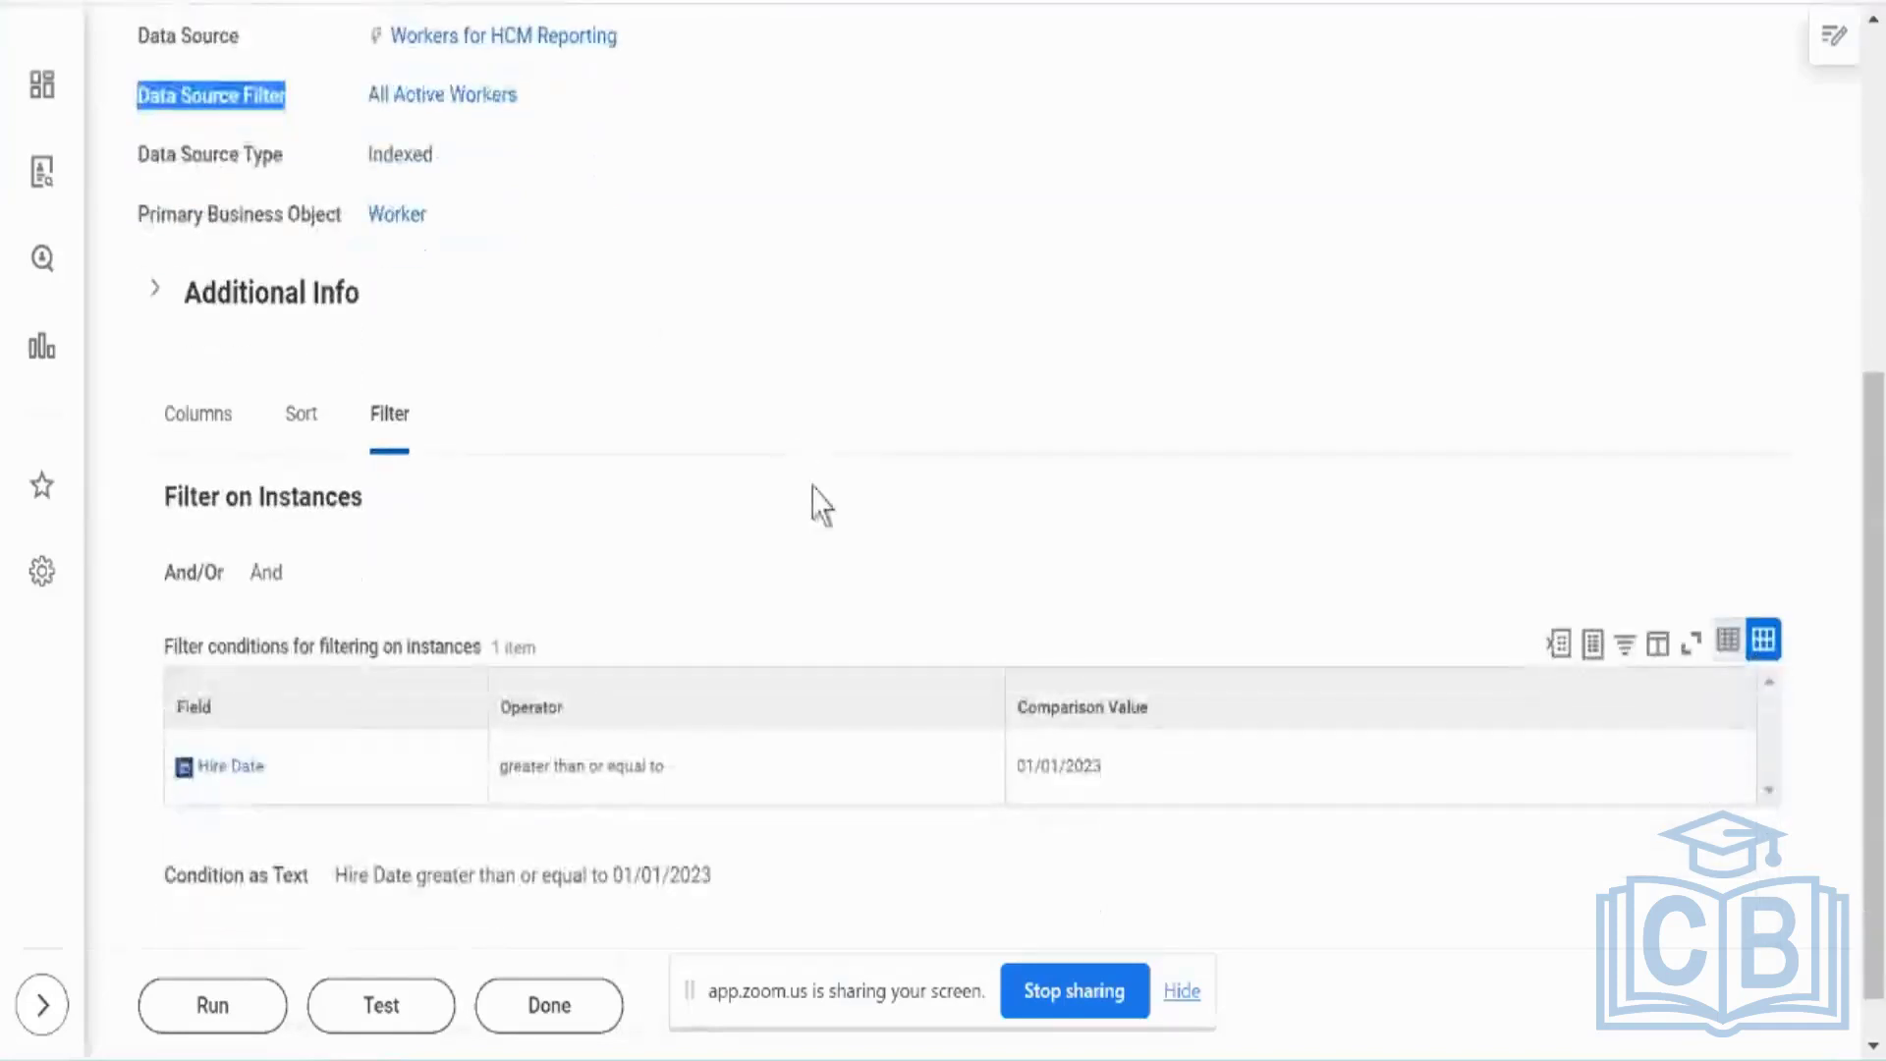
pyautogui.click(201, 420)
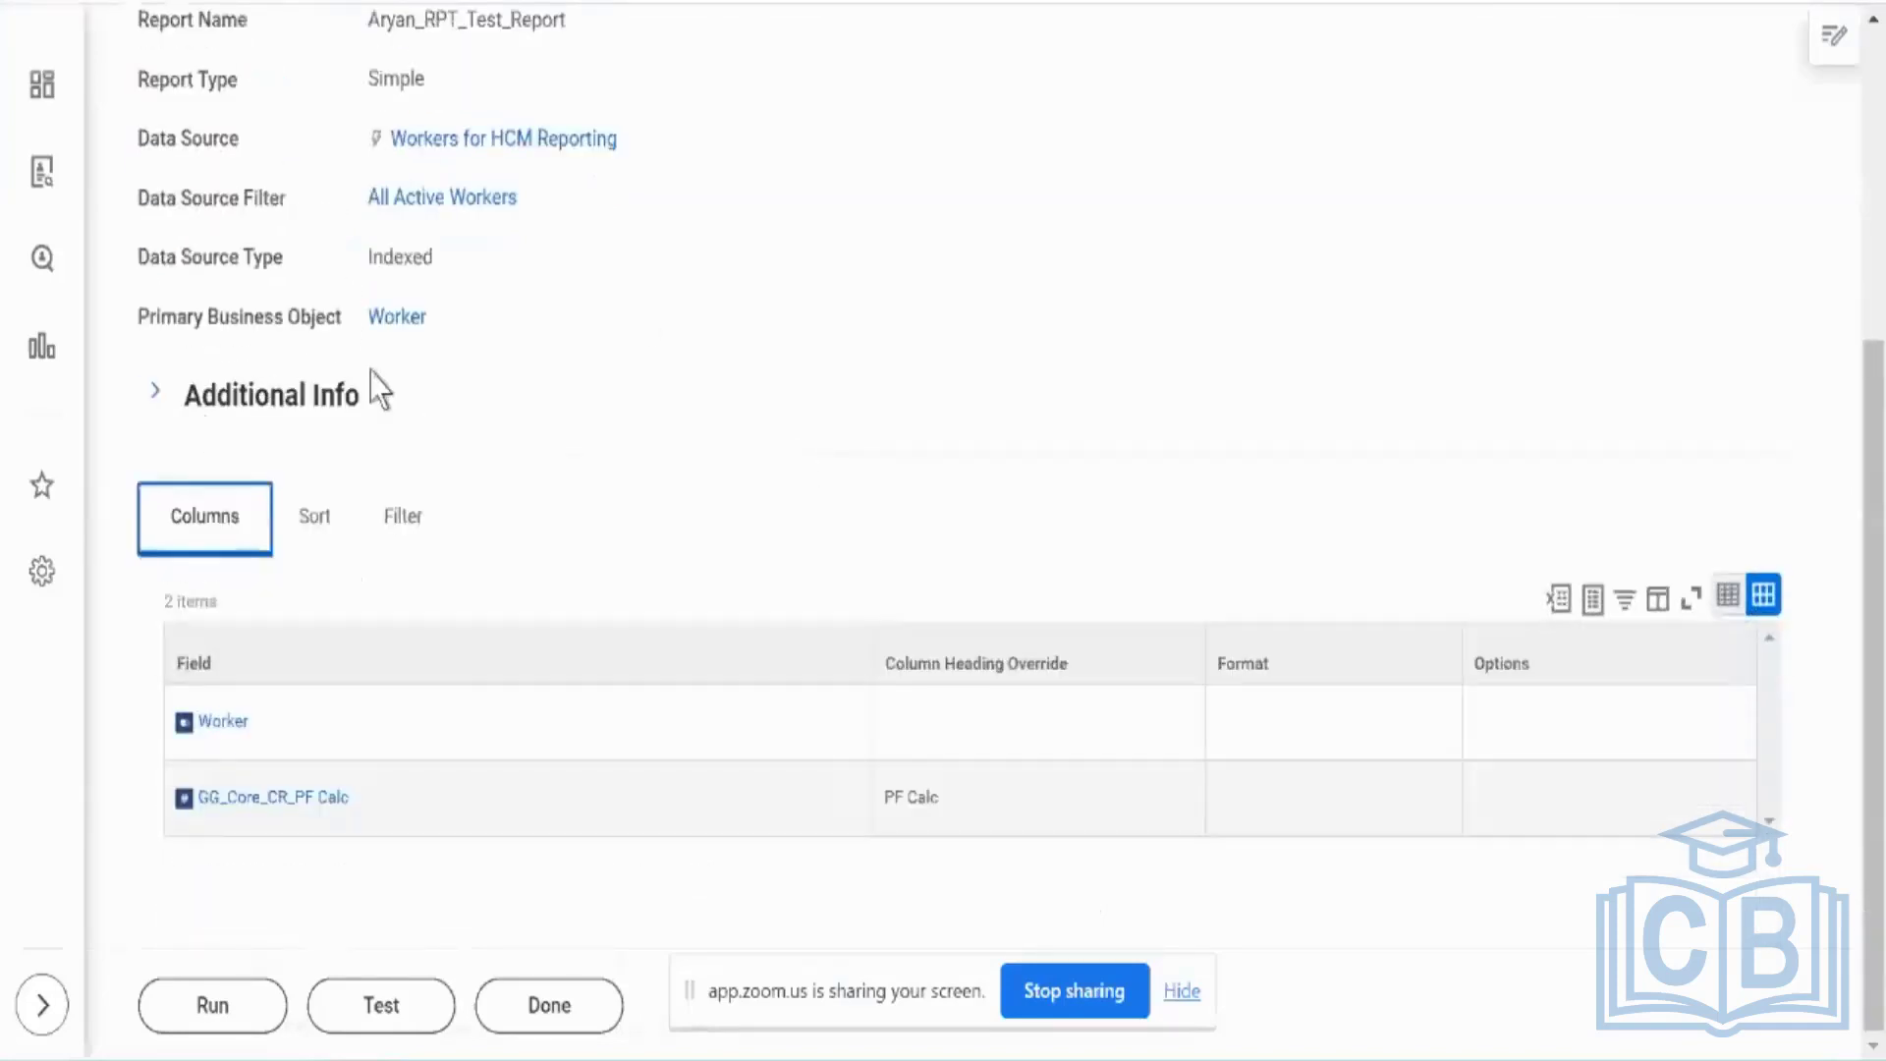
pyautogui.click(337, 392)
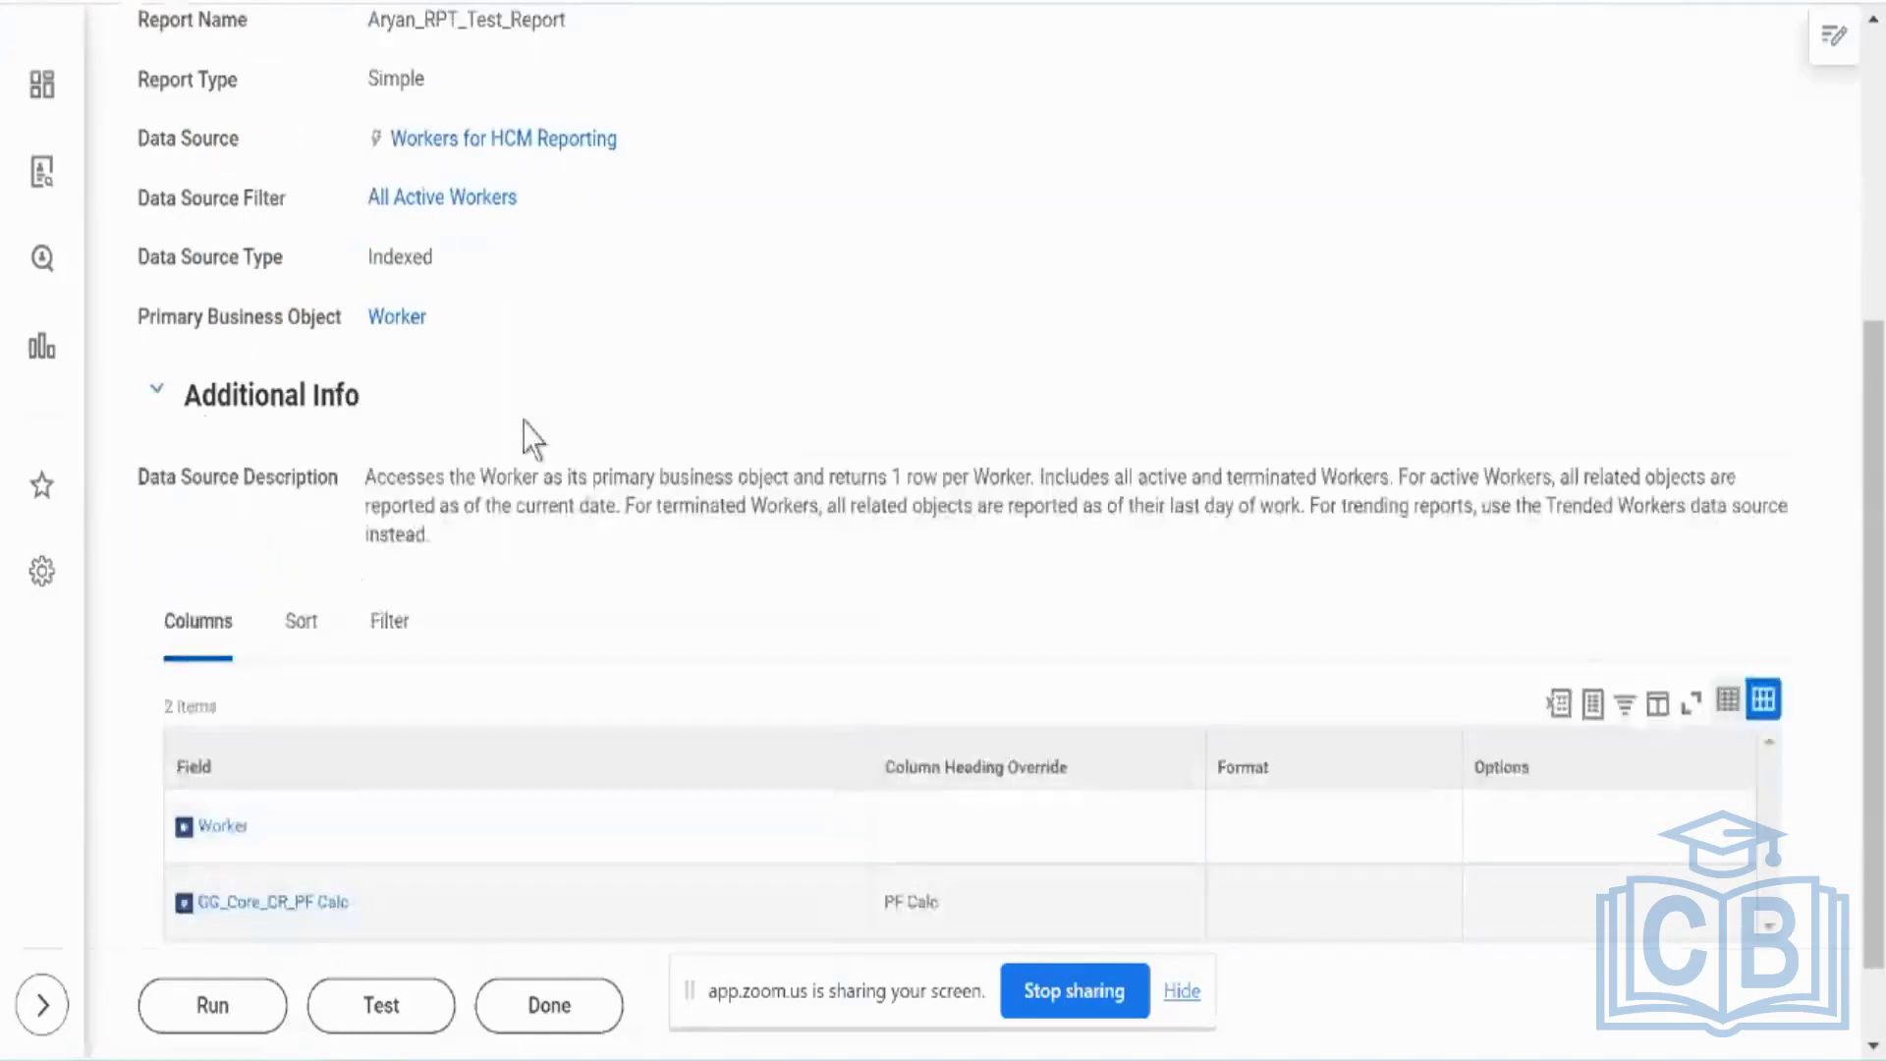
pyautogui.scroll(3, 523, 420)
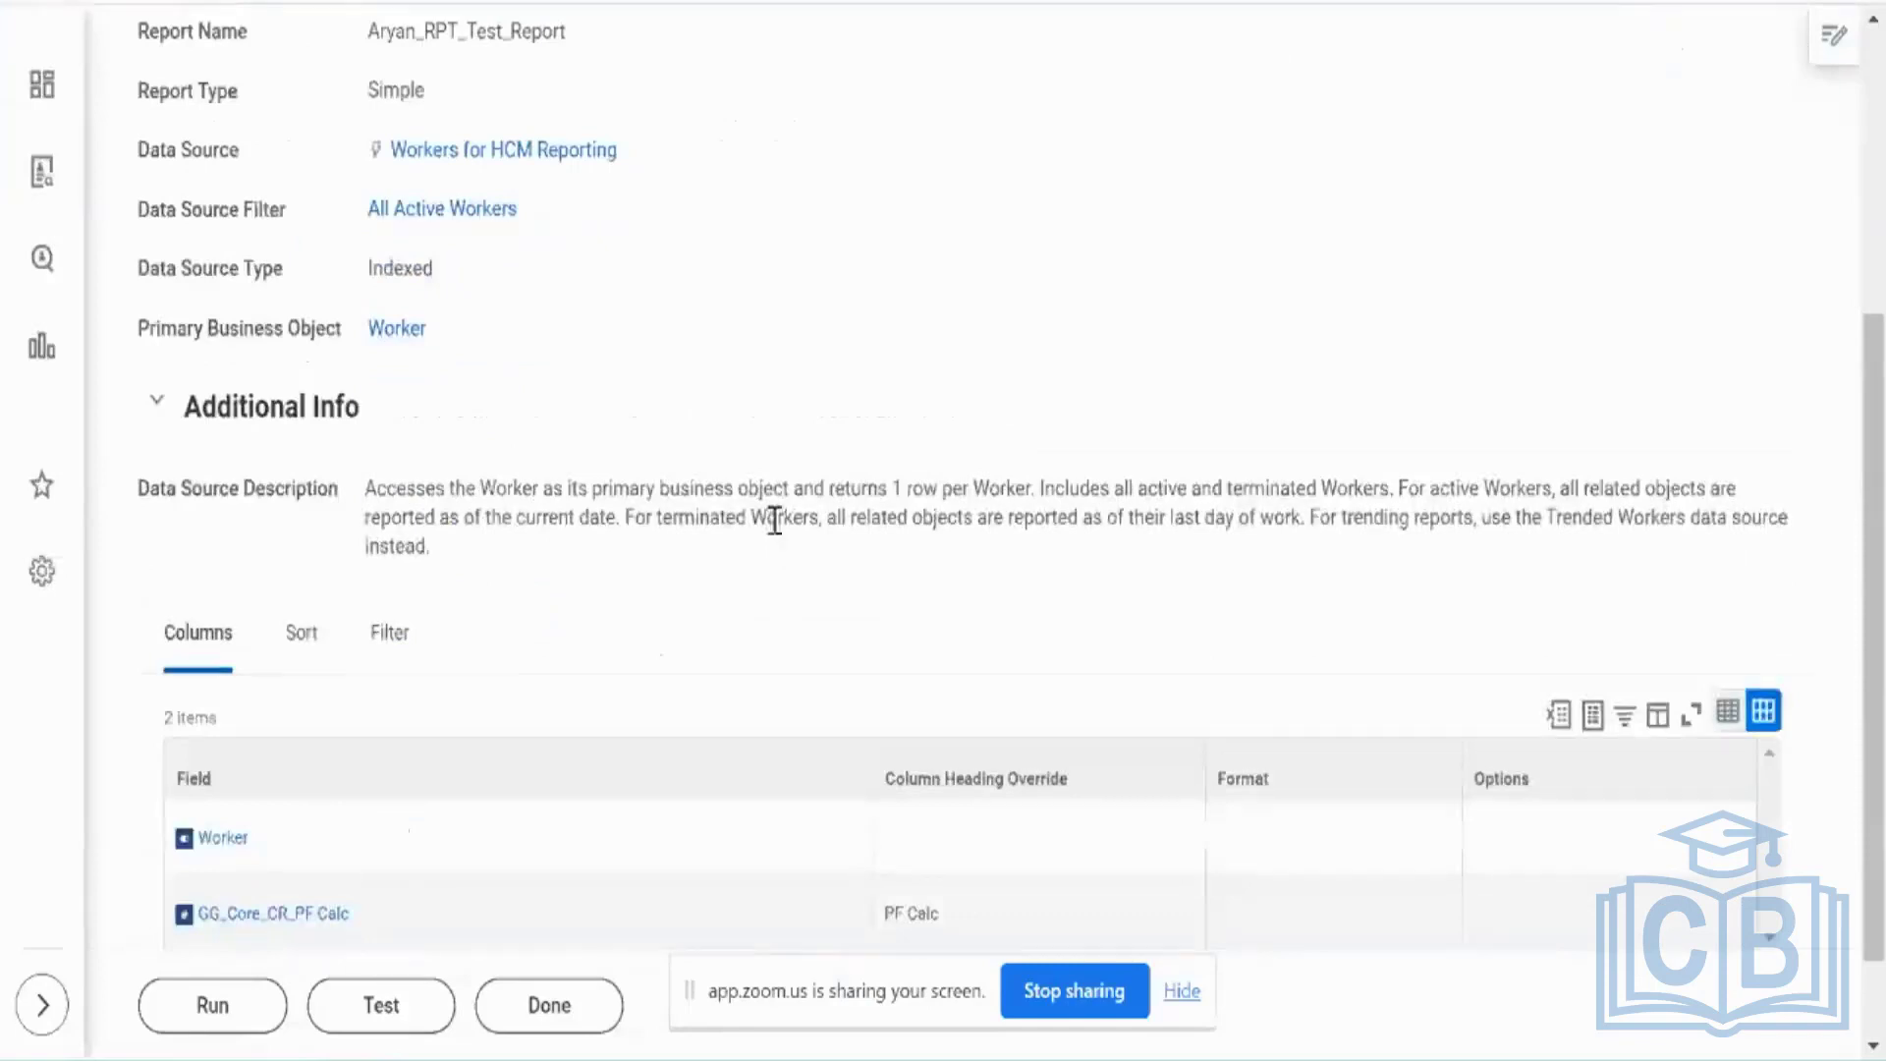
pyautogui.scroll(-1, 791, 604)
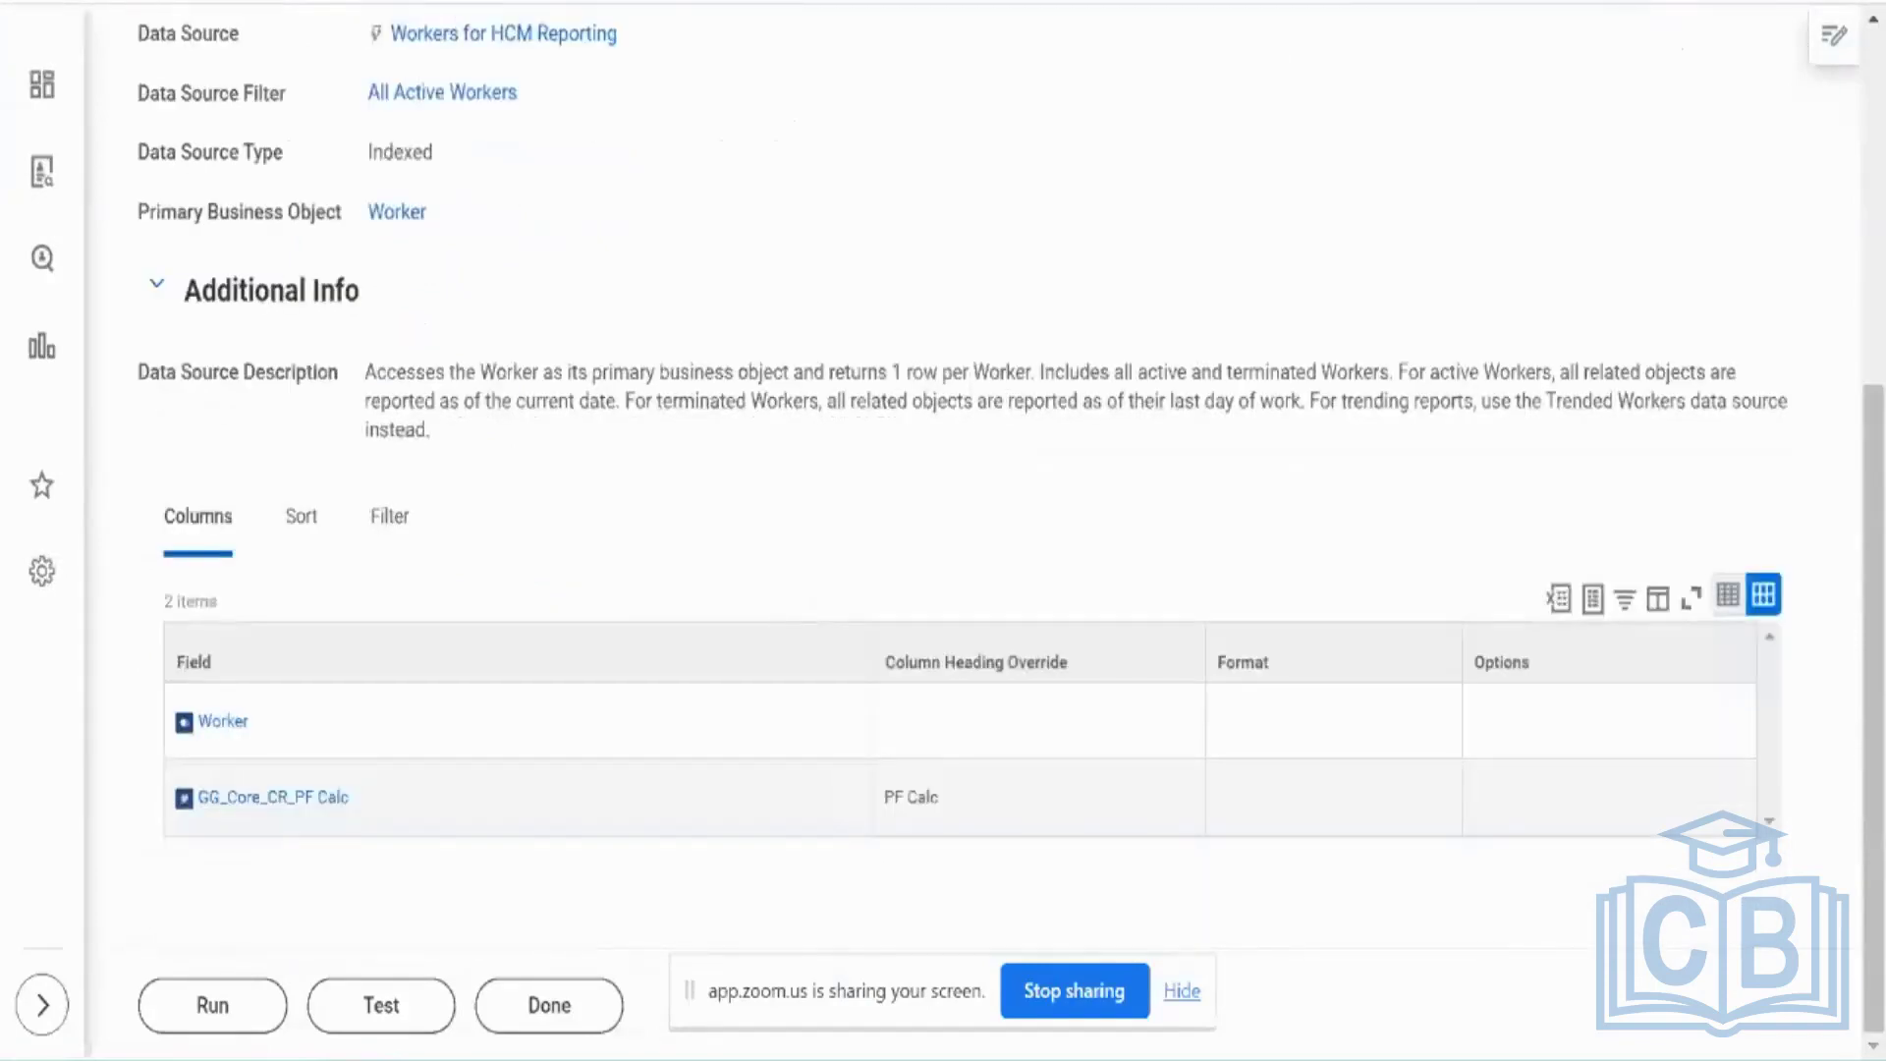
# Step: Run the report with Worker Types, Employee Type and Contingent Worker Type left blank
pyautogui.scroll(-2, 623, 447)
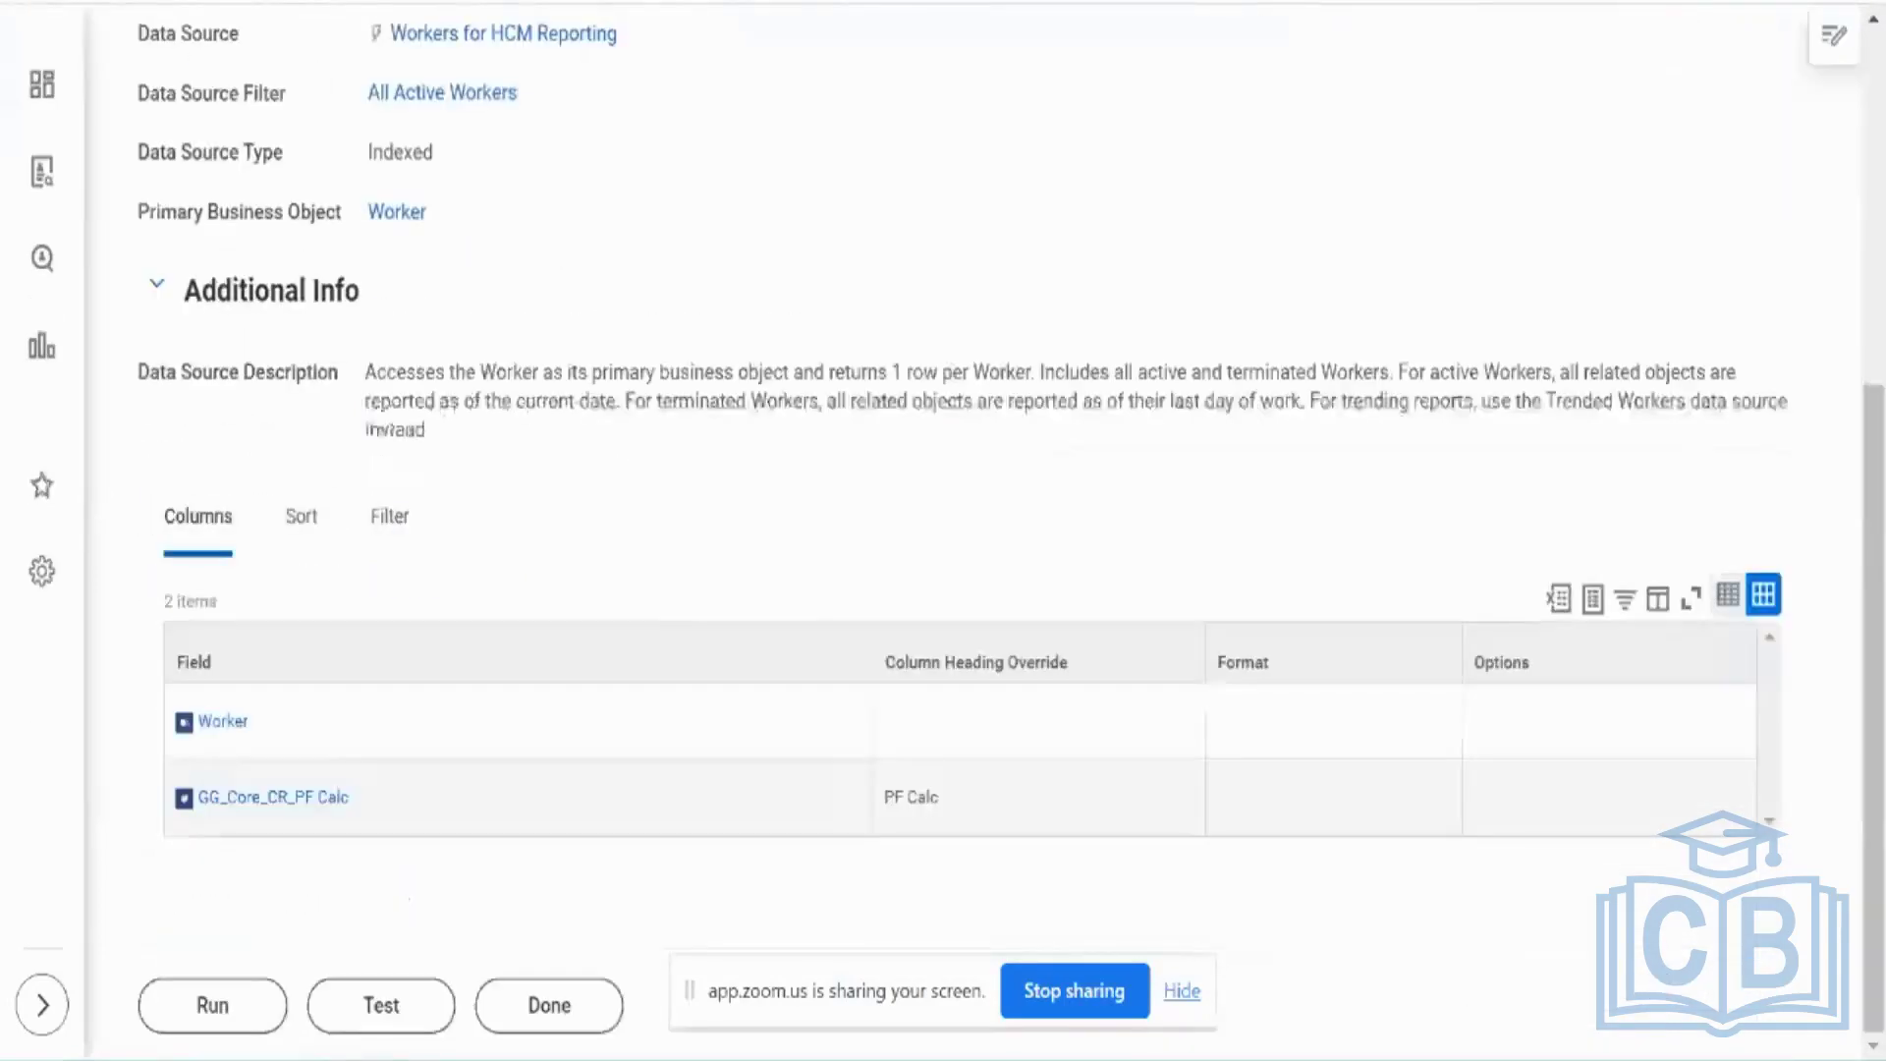
pyautogui.click(252, 1028)
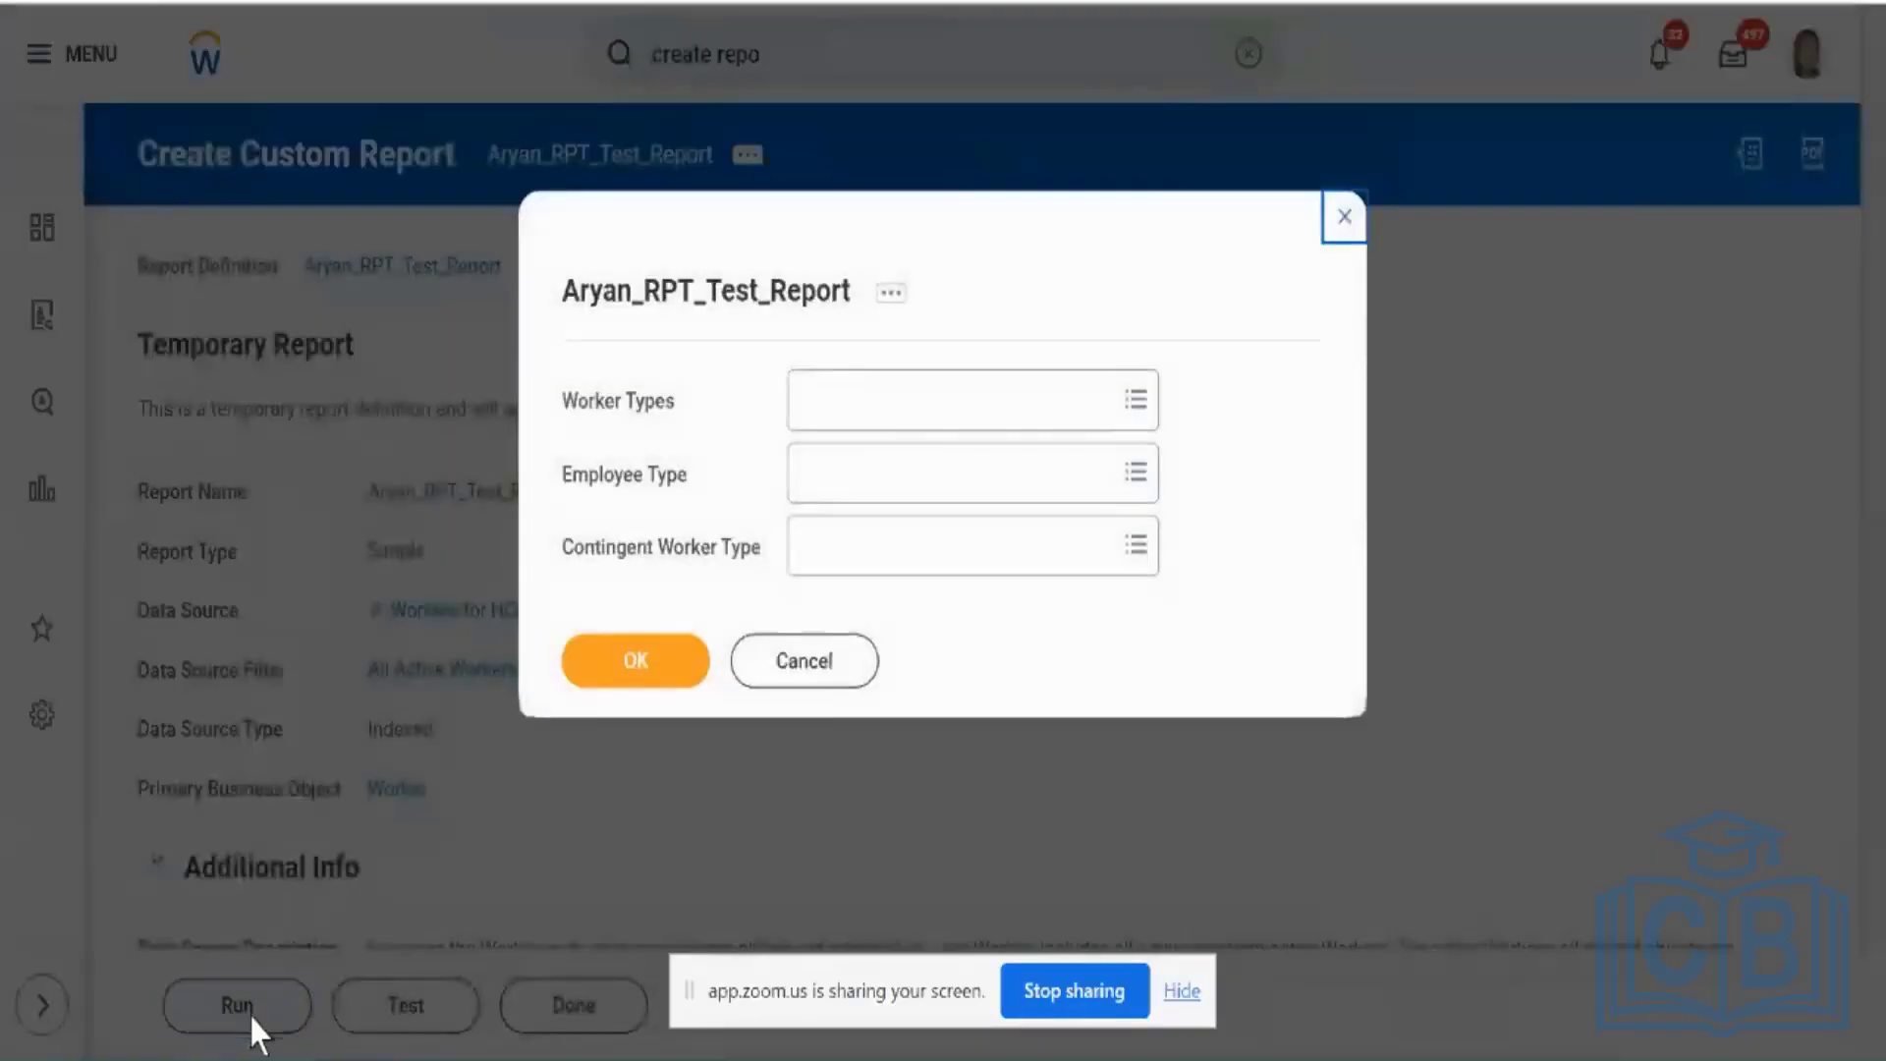
pyautogui.click(655, 647)
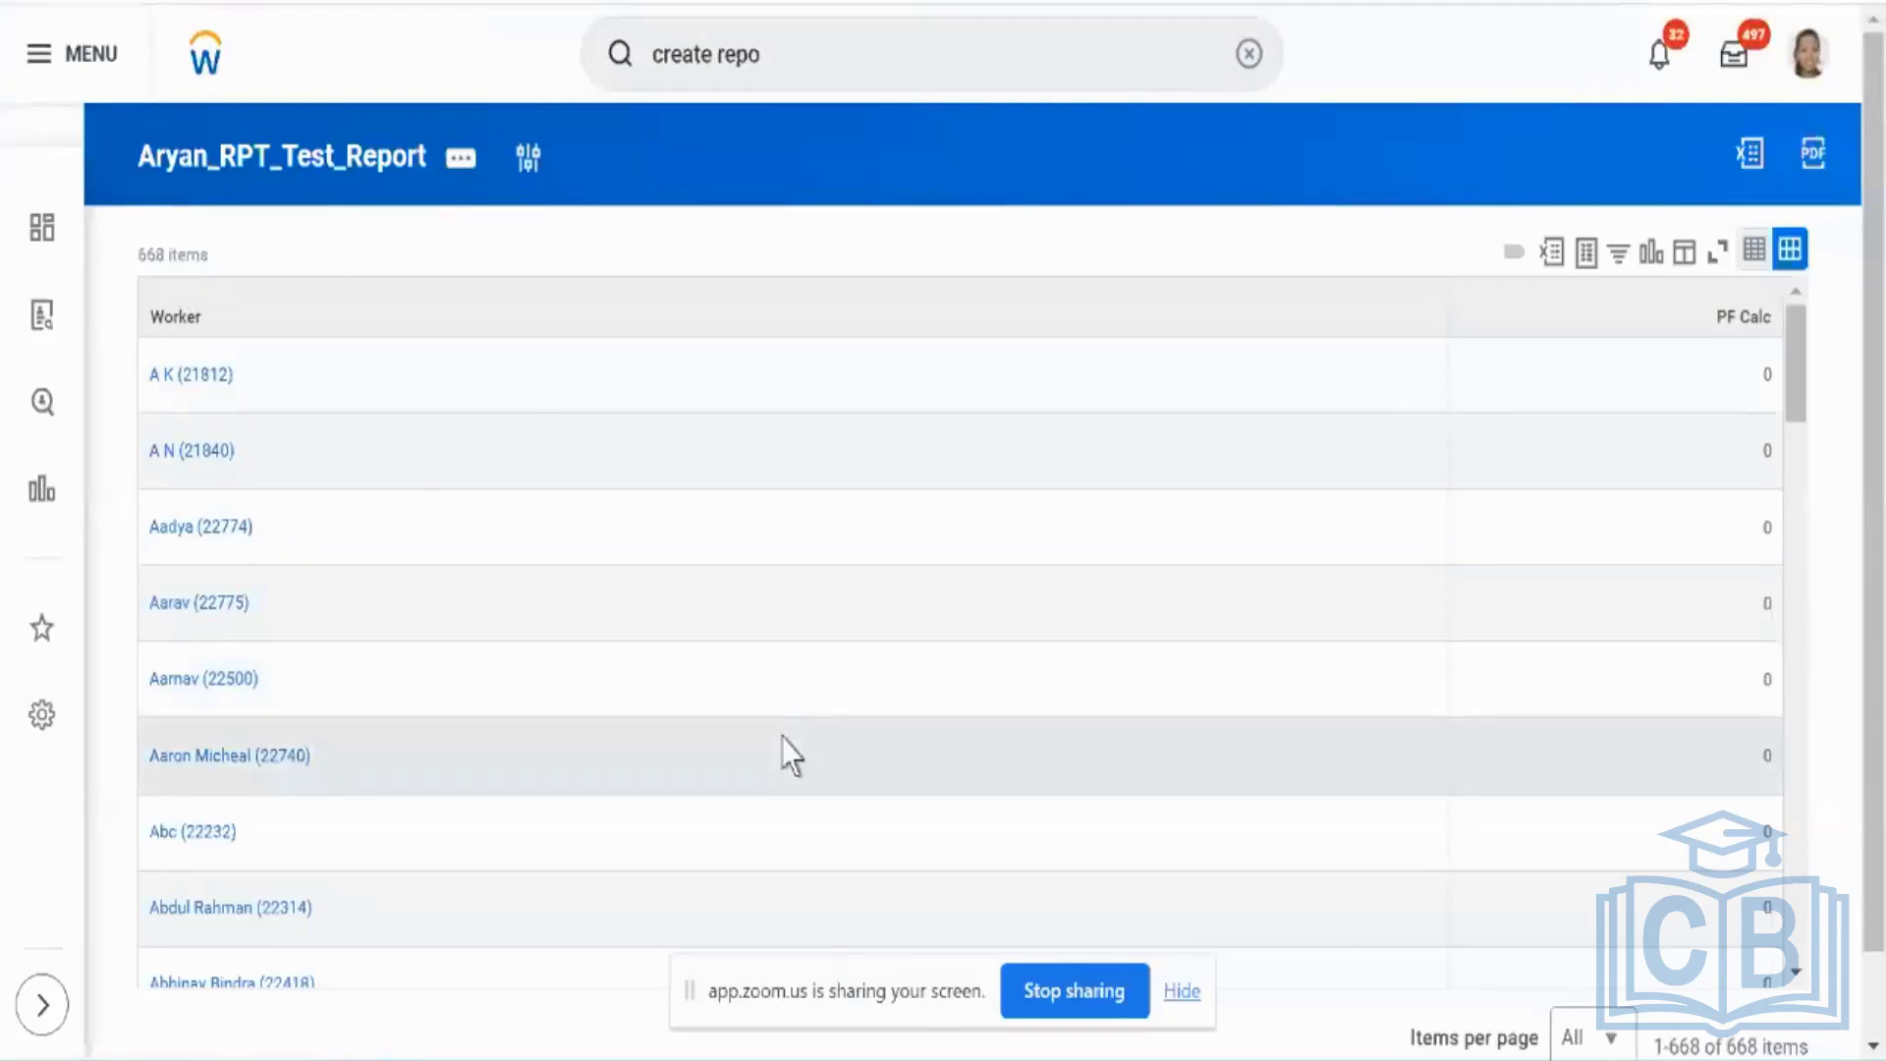
# Step: Look through the report's worker rows and sort them by PF Calc in descending order
pyautogui.scroll(-15, 791, 756)
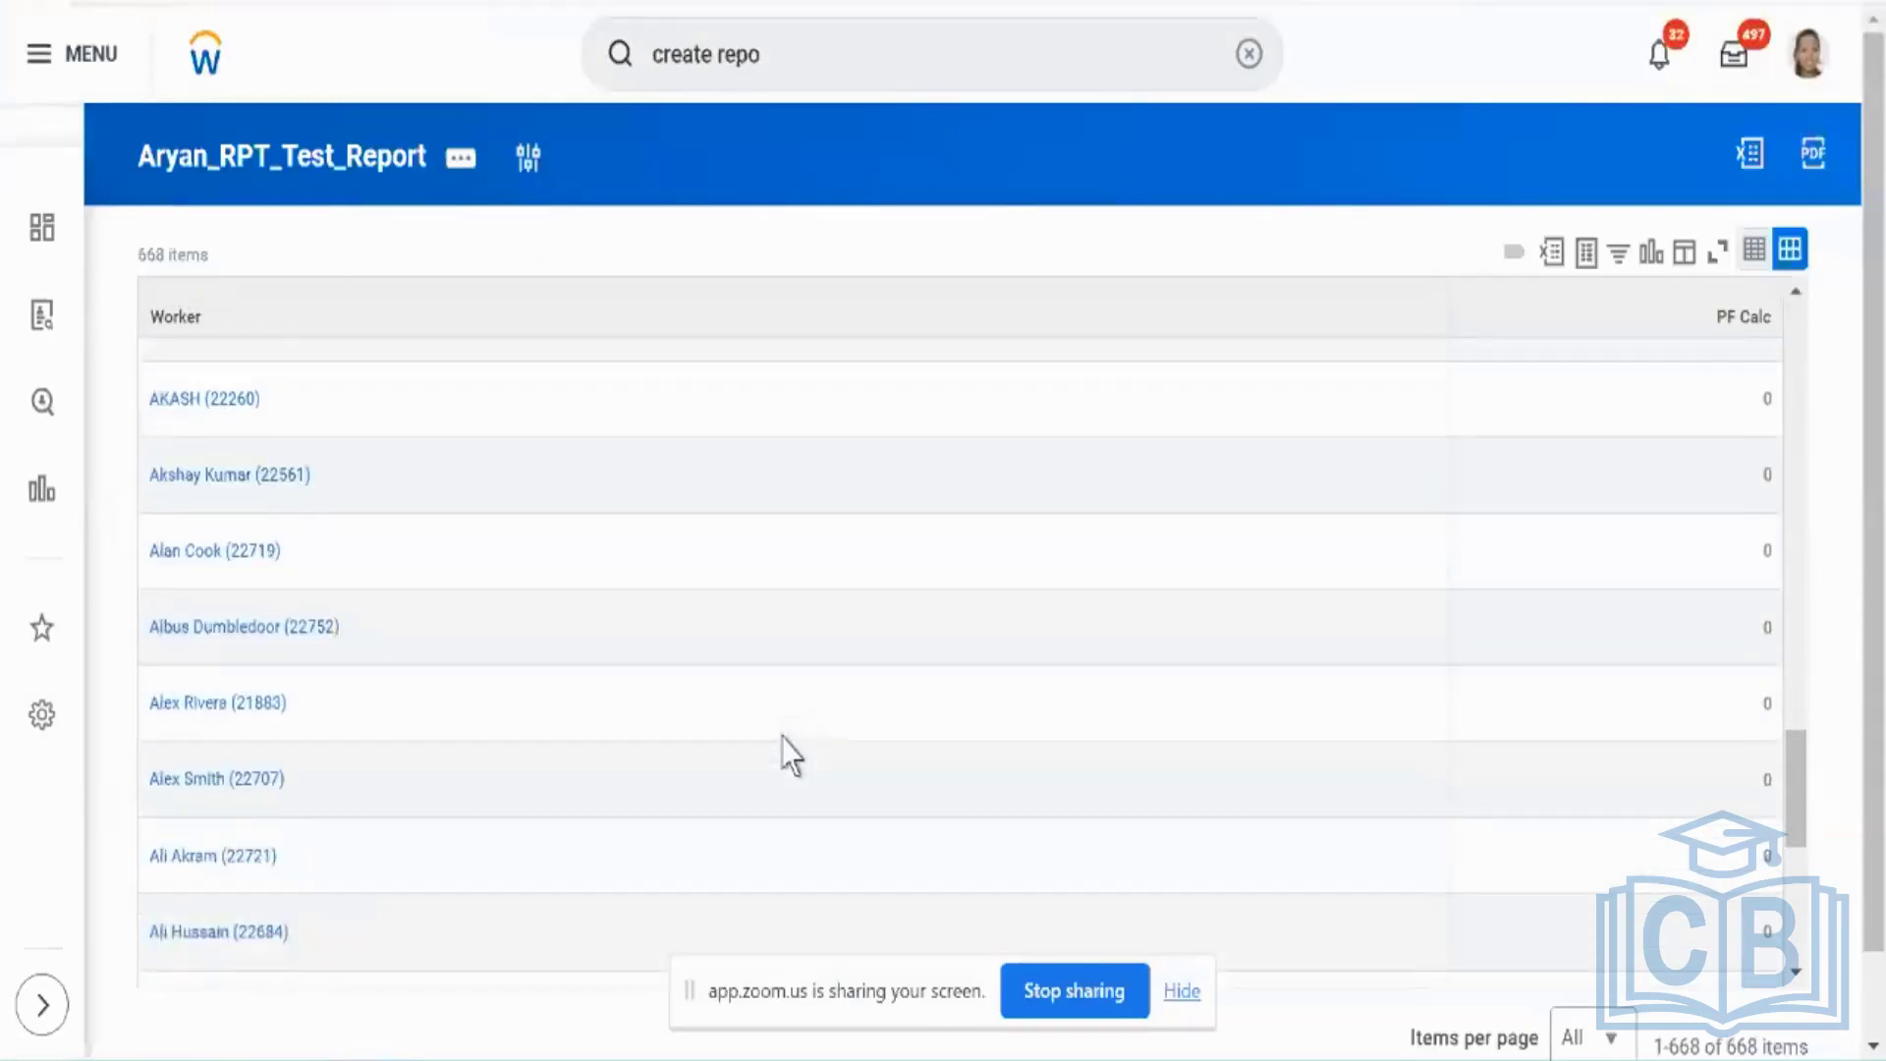
pyautogui.scroll(-10, 790, 757)
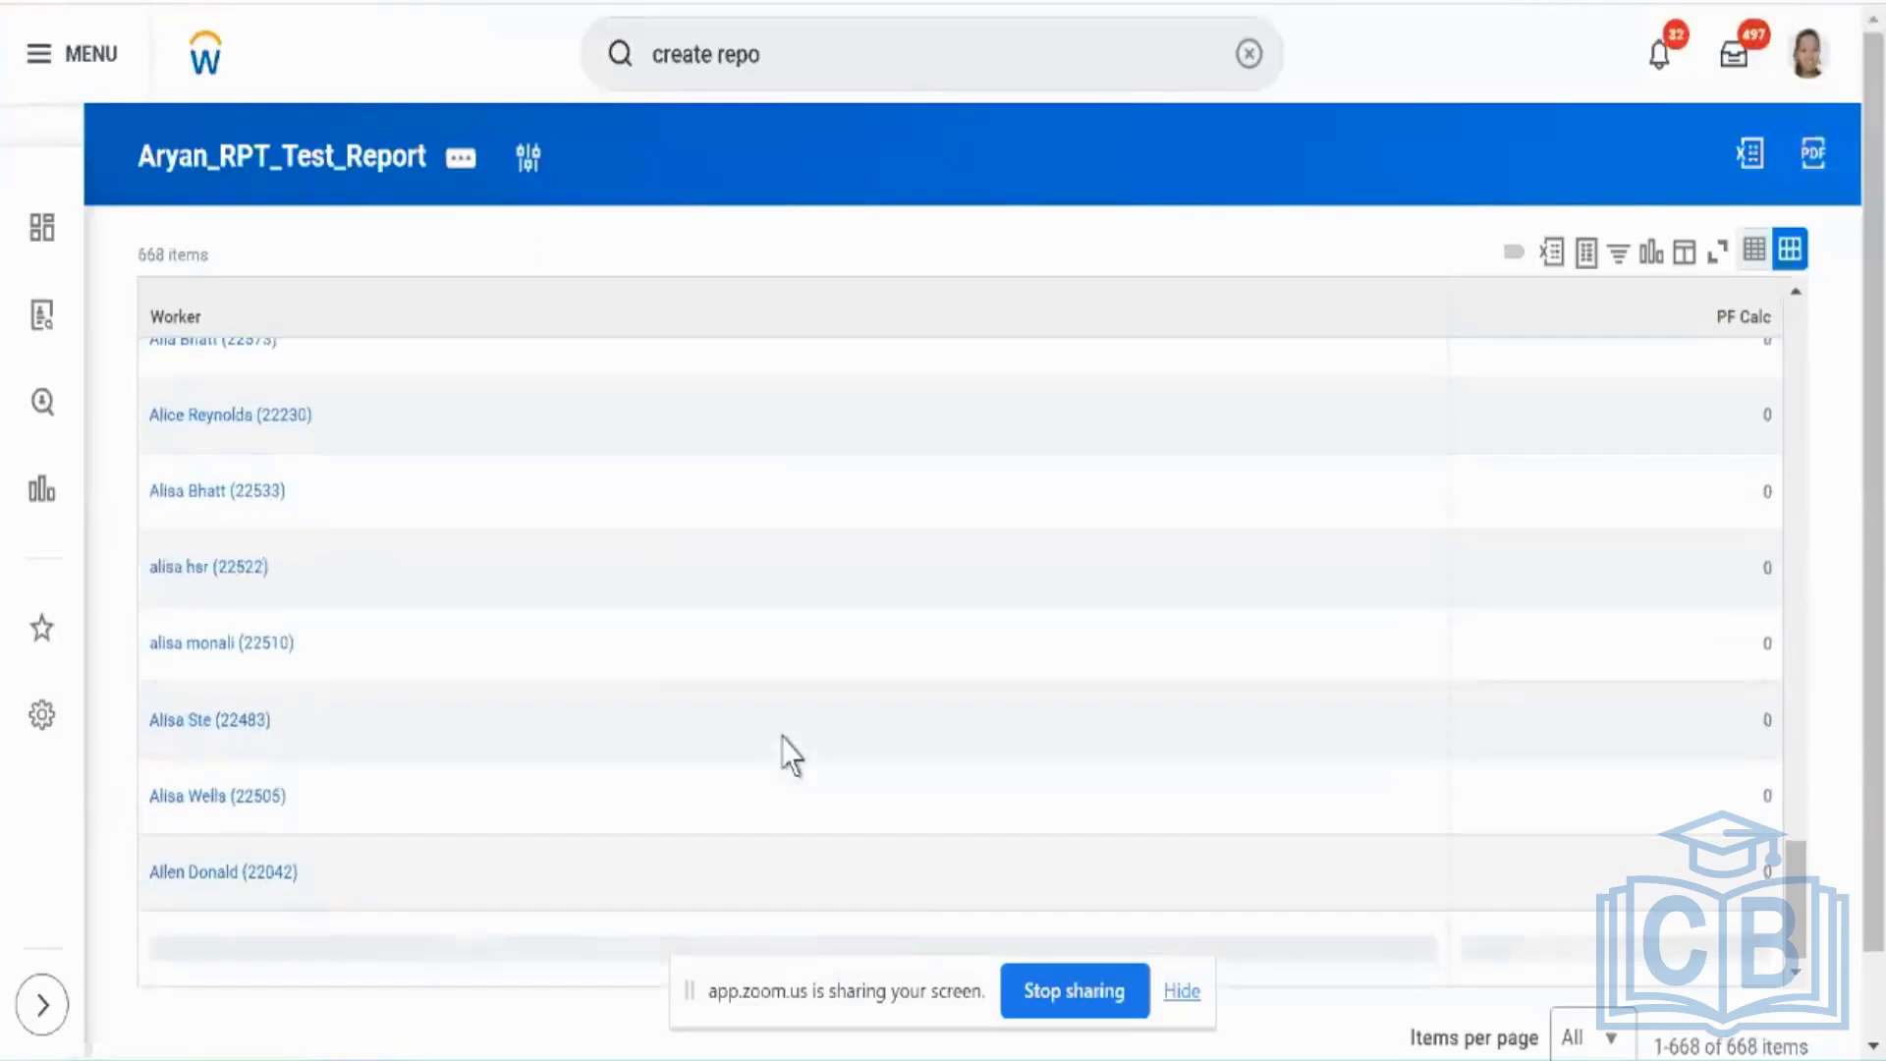
pyautogui.scroll(-2, 790, 756)
pyautogui.scroll(20, 788, 751)
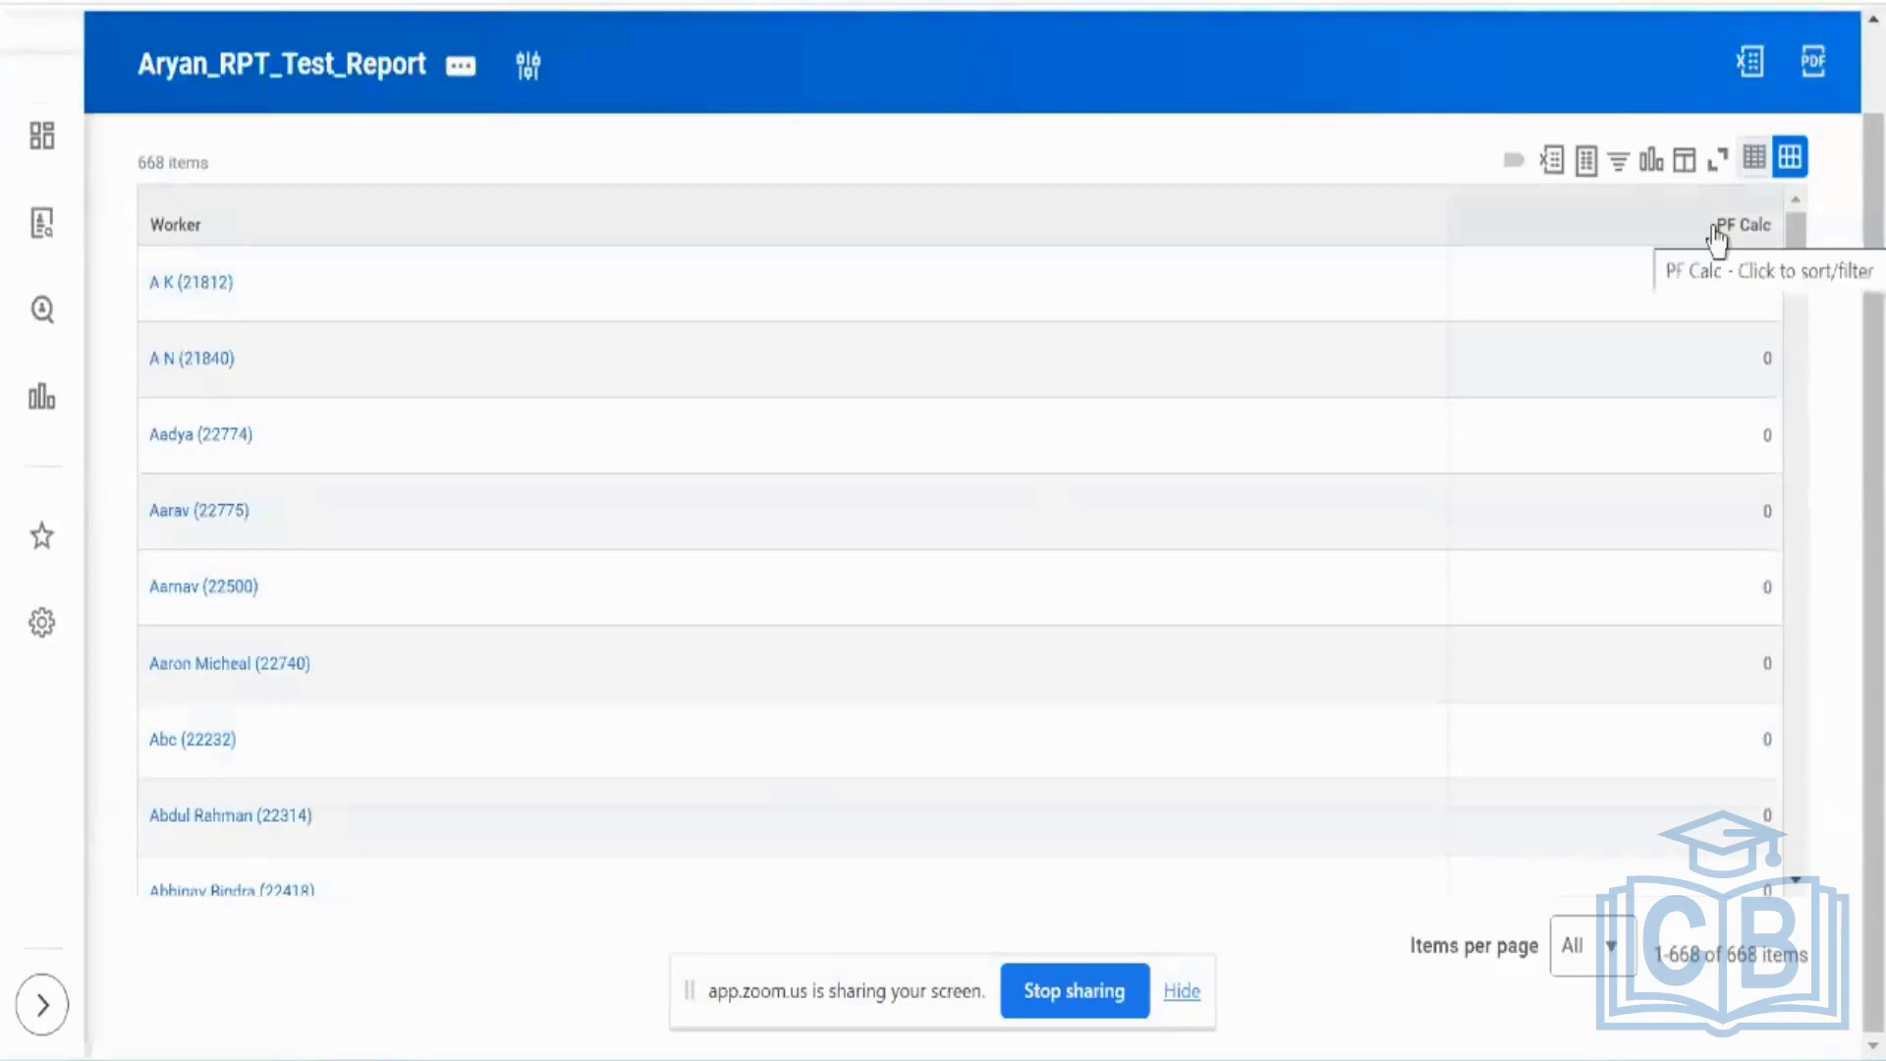
pyautogui.click(1651, 242)
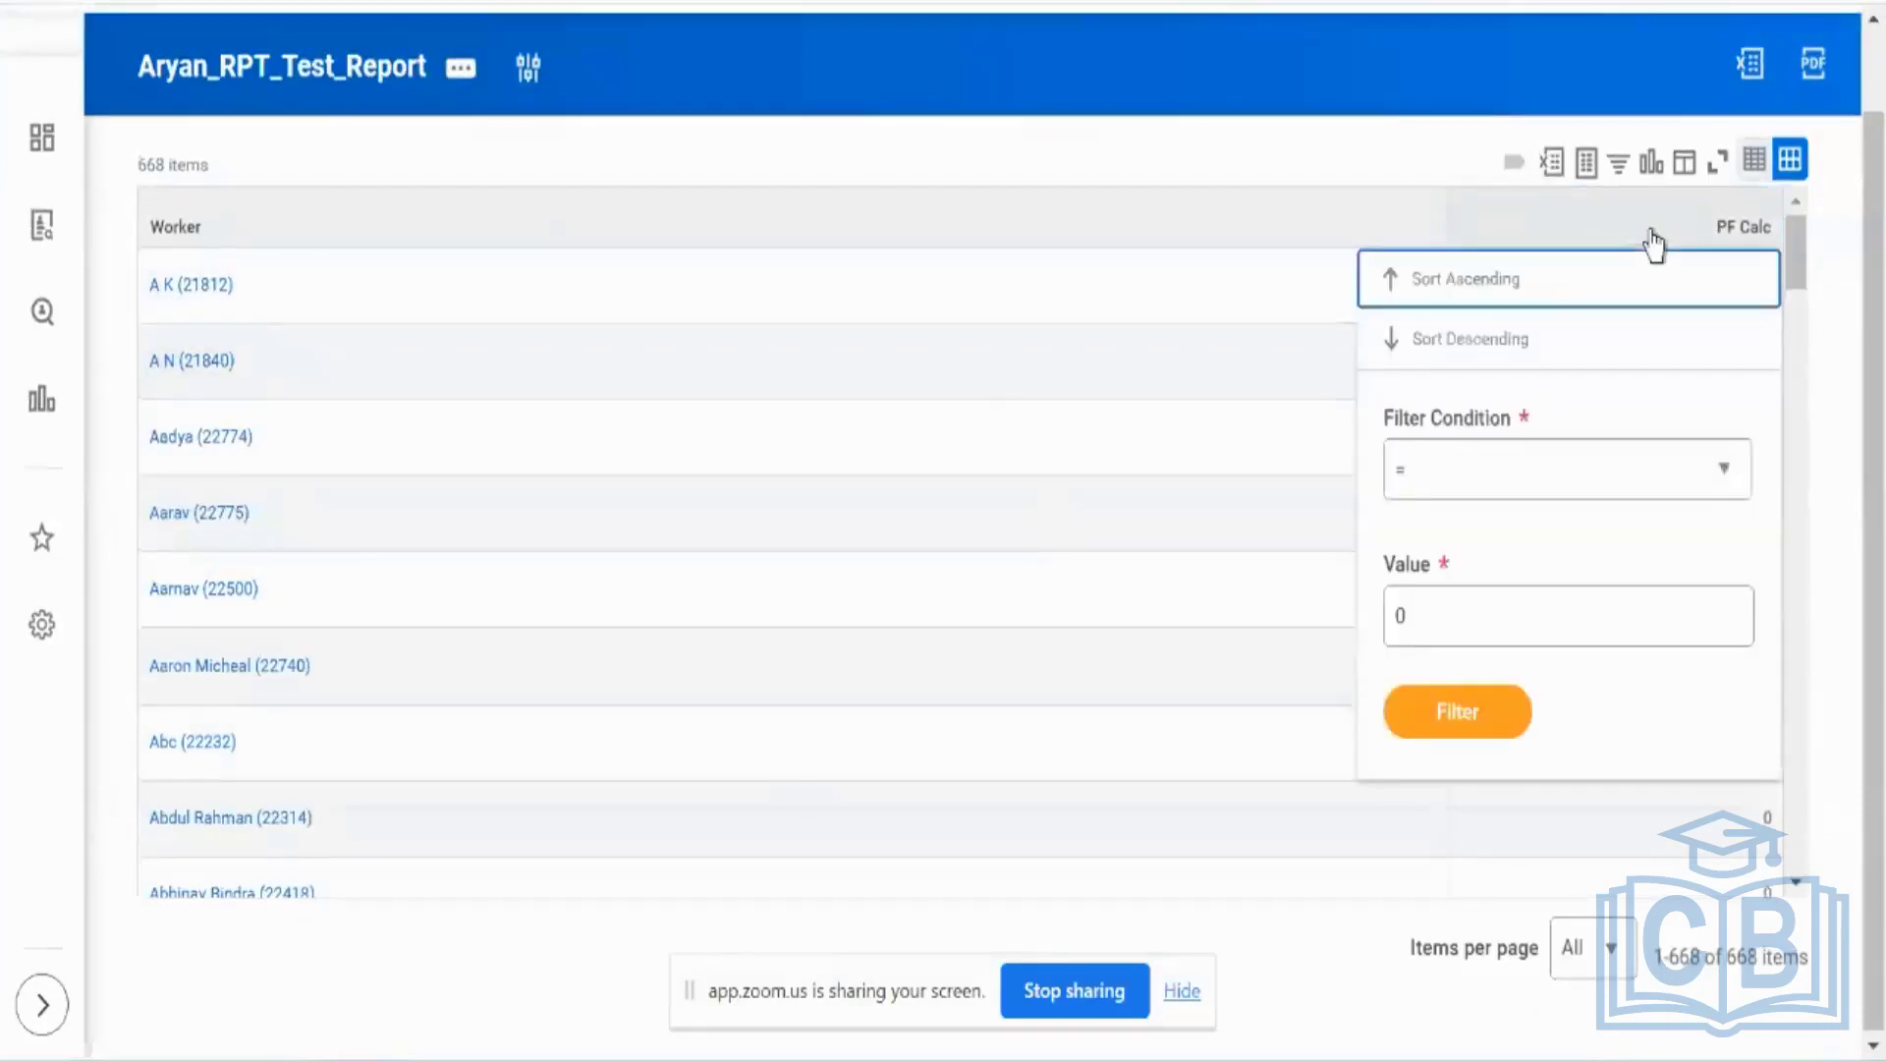
pyautogui.click(1540, 340)
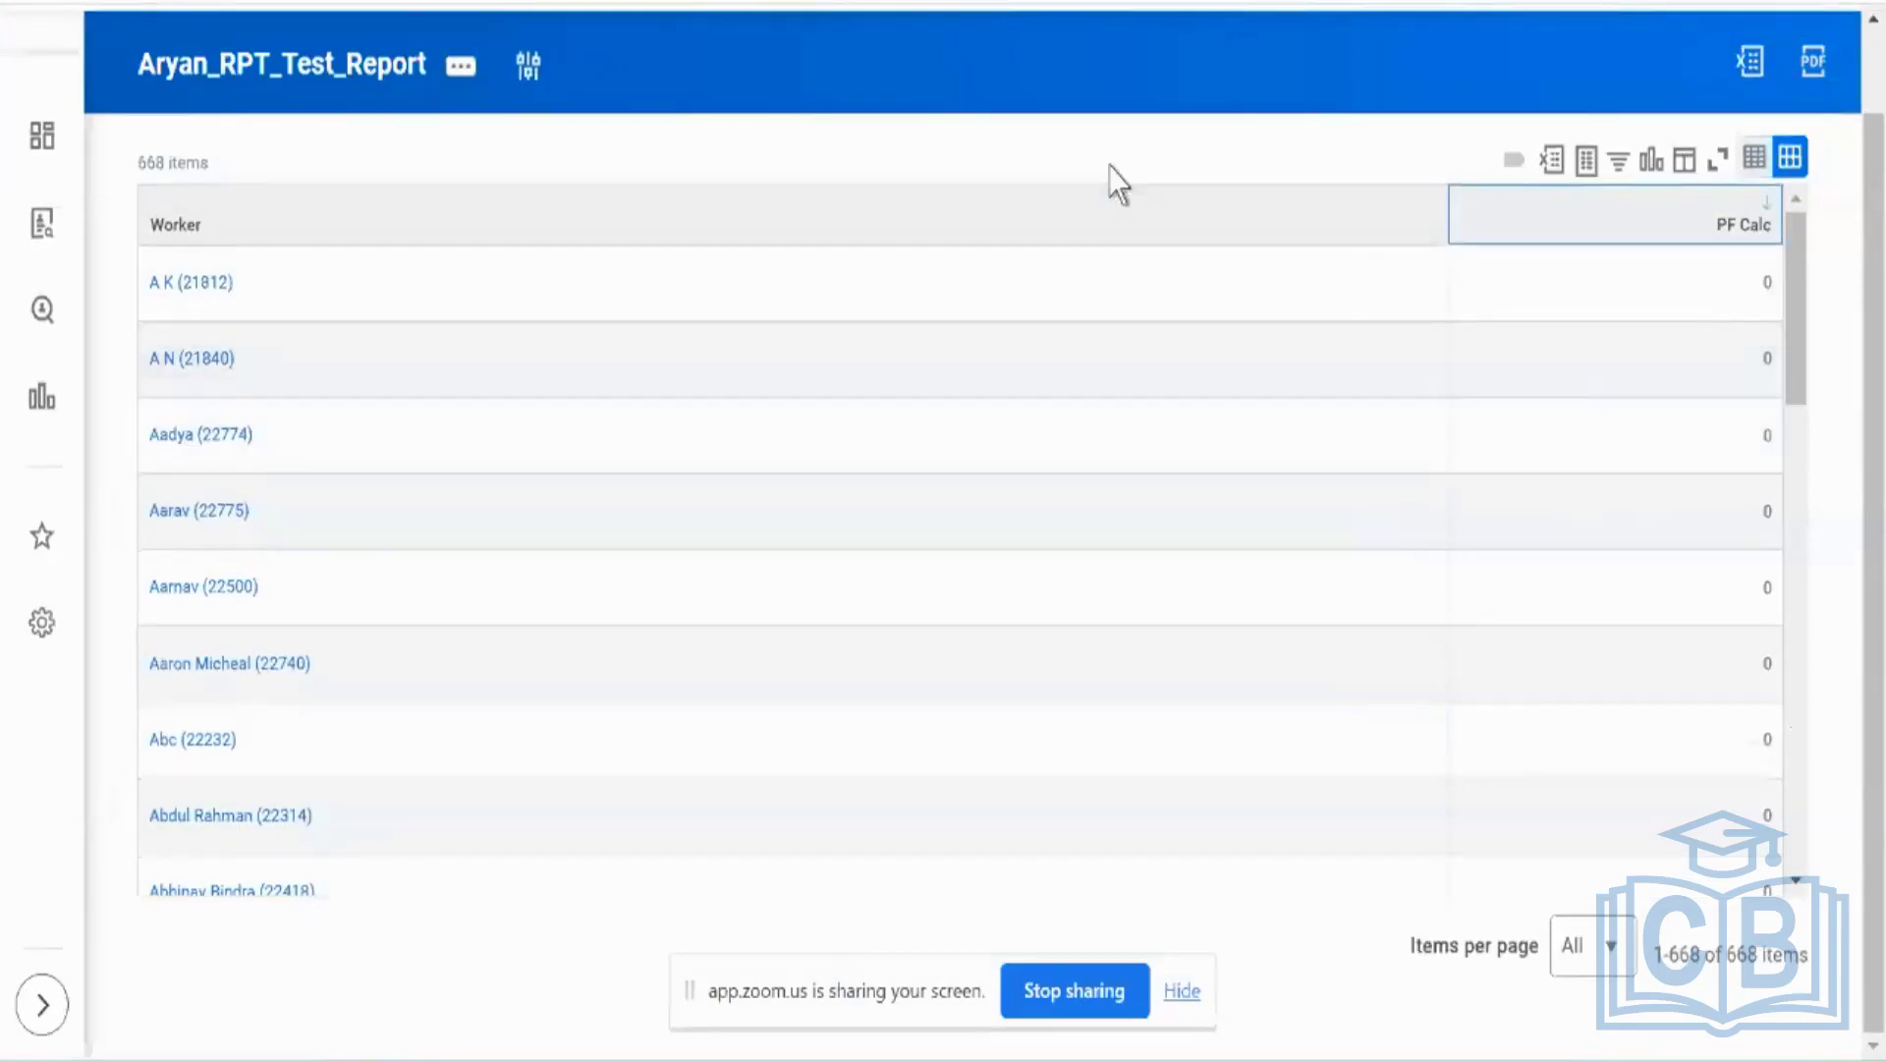
pyautogui.scroll(2, 1118, 184)
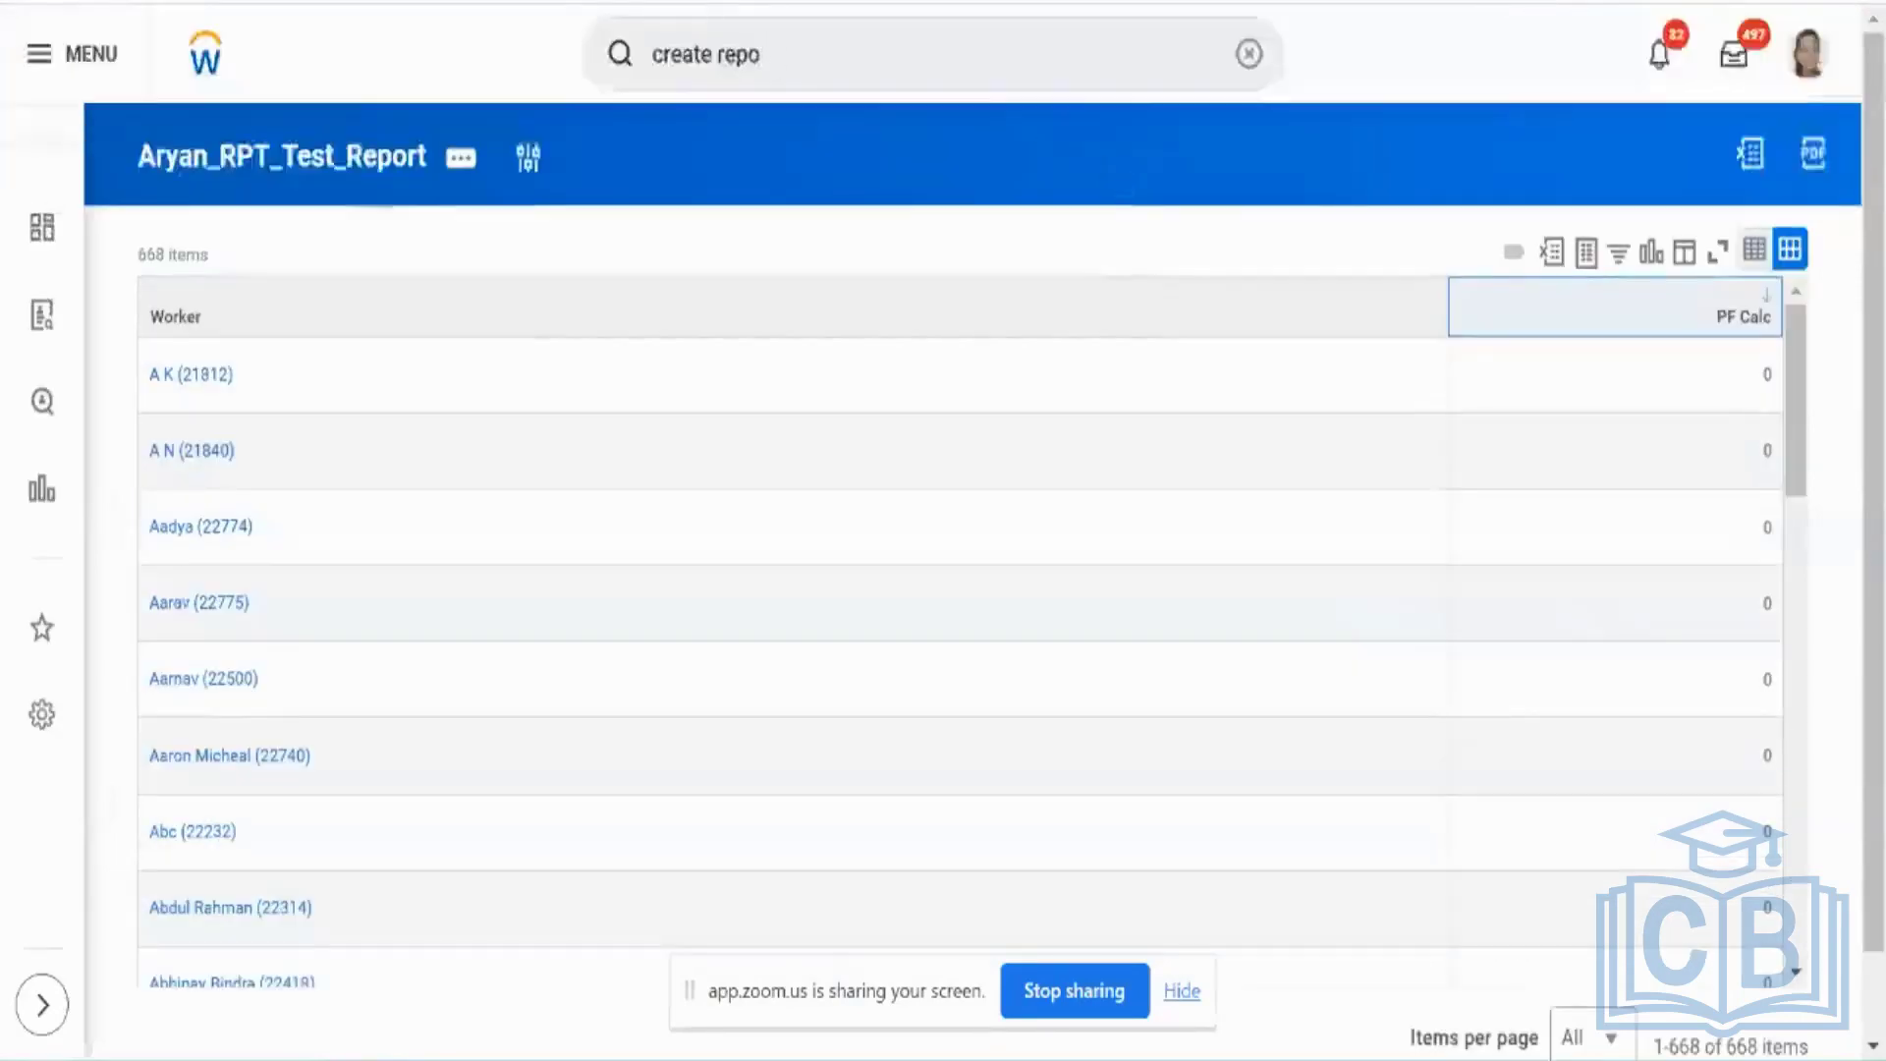
# Step: Return to the Aryan_RPT_Test_Report definition, open it for editing and add two blank column rows below Worker
pyautogui.hotkey('alt', 'Left')
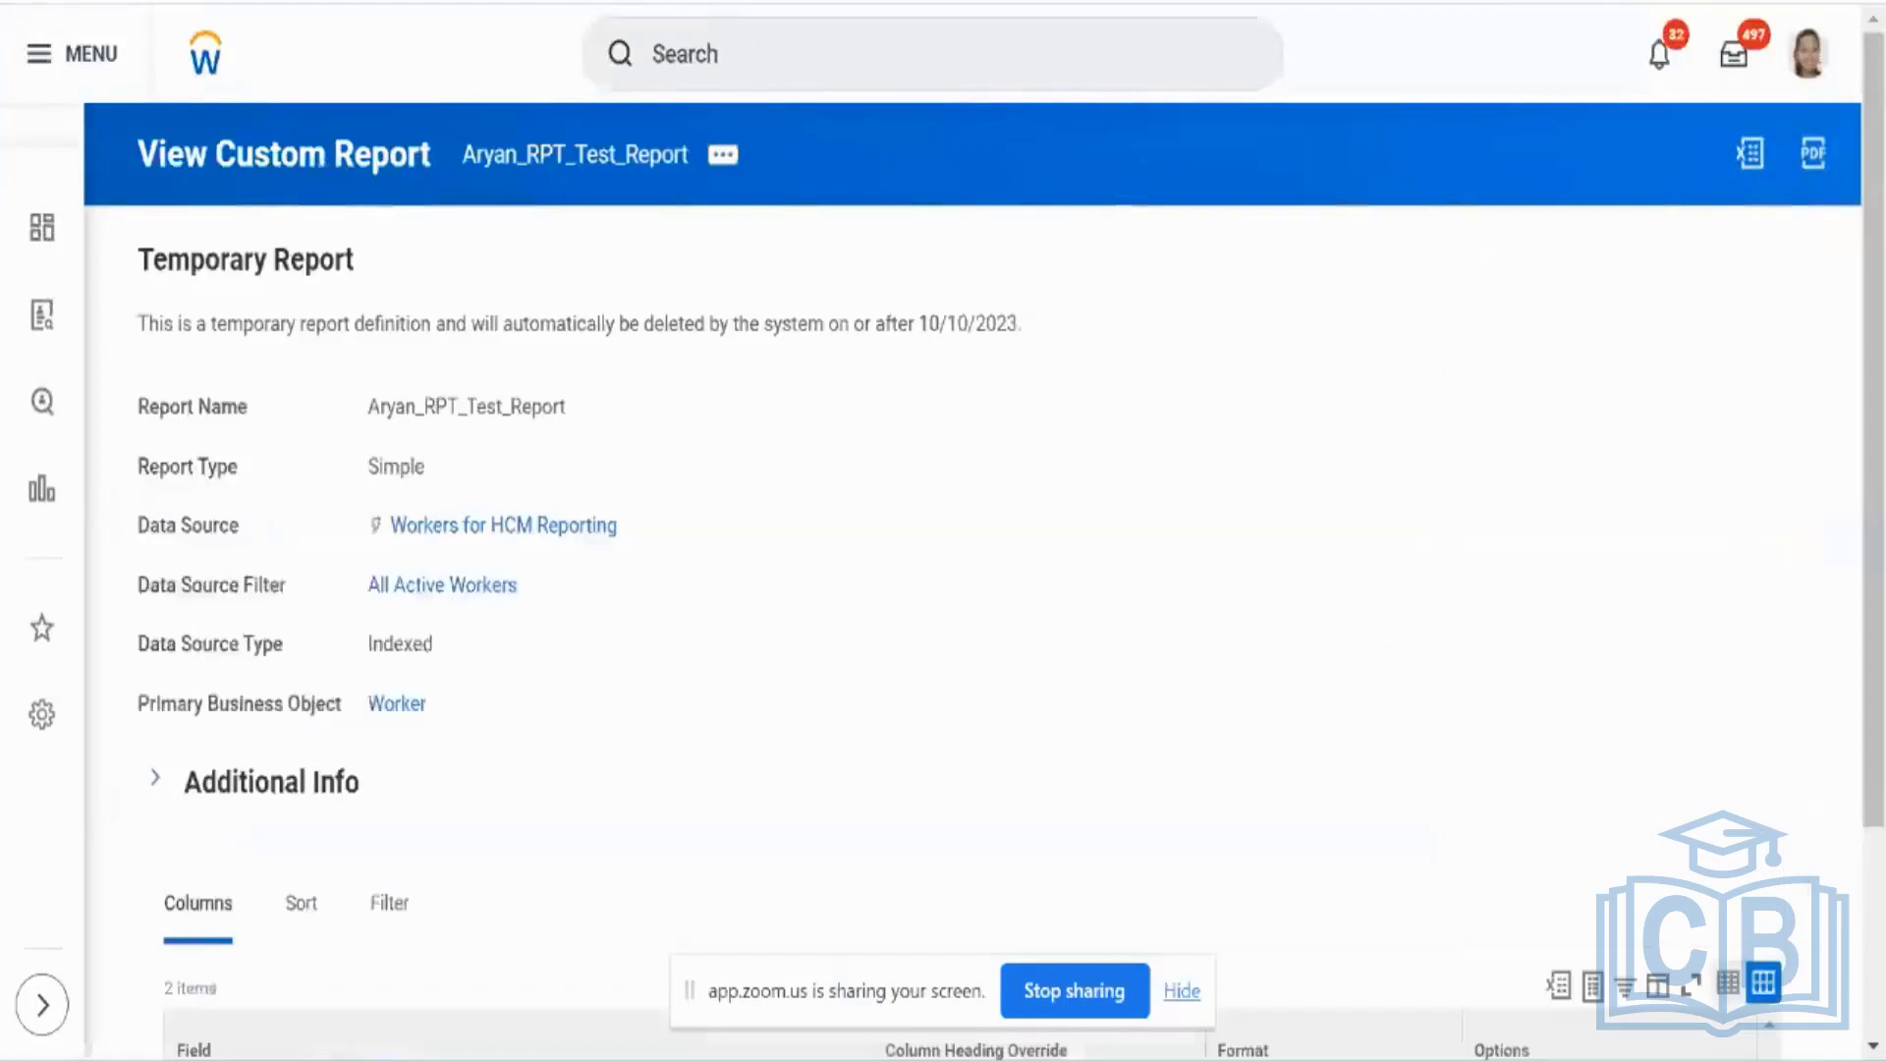
pyautogui.click(723, 154)
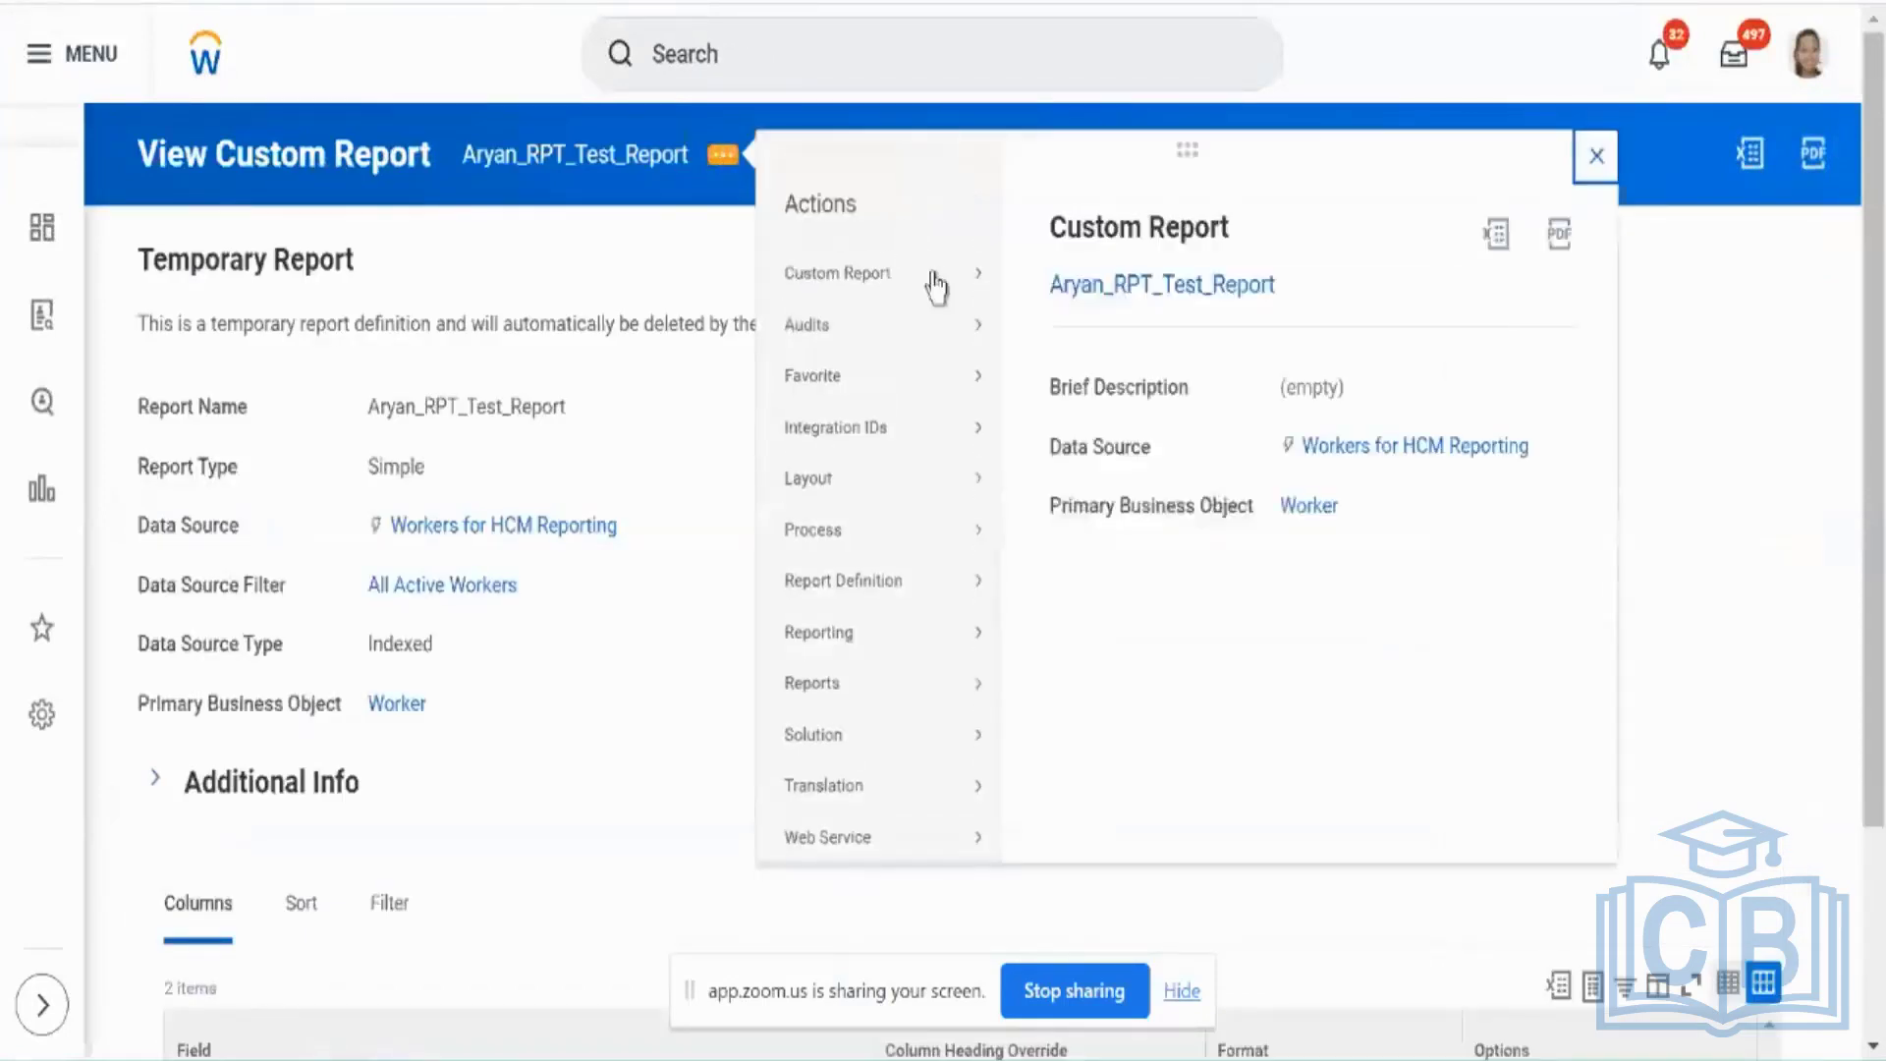
pyautogui.moveTo(934, 280)
pyautogui.click(1032, 275)
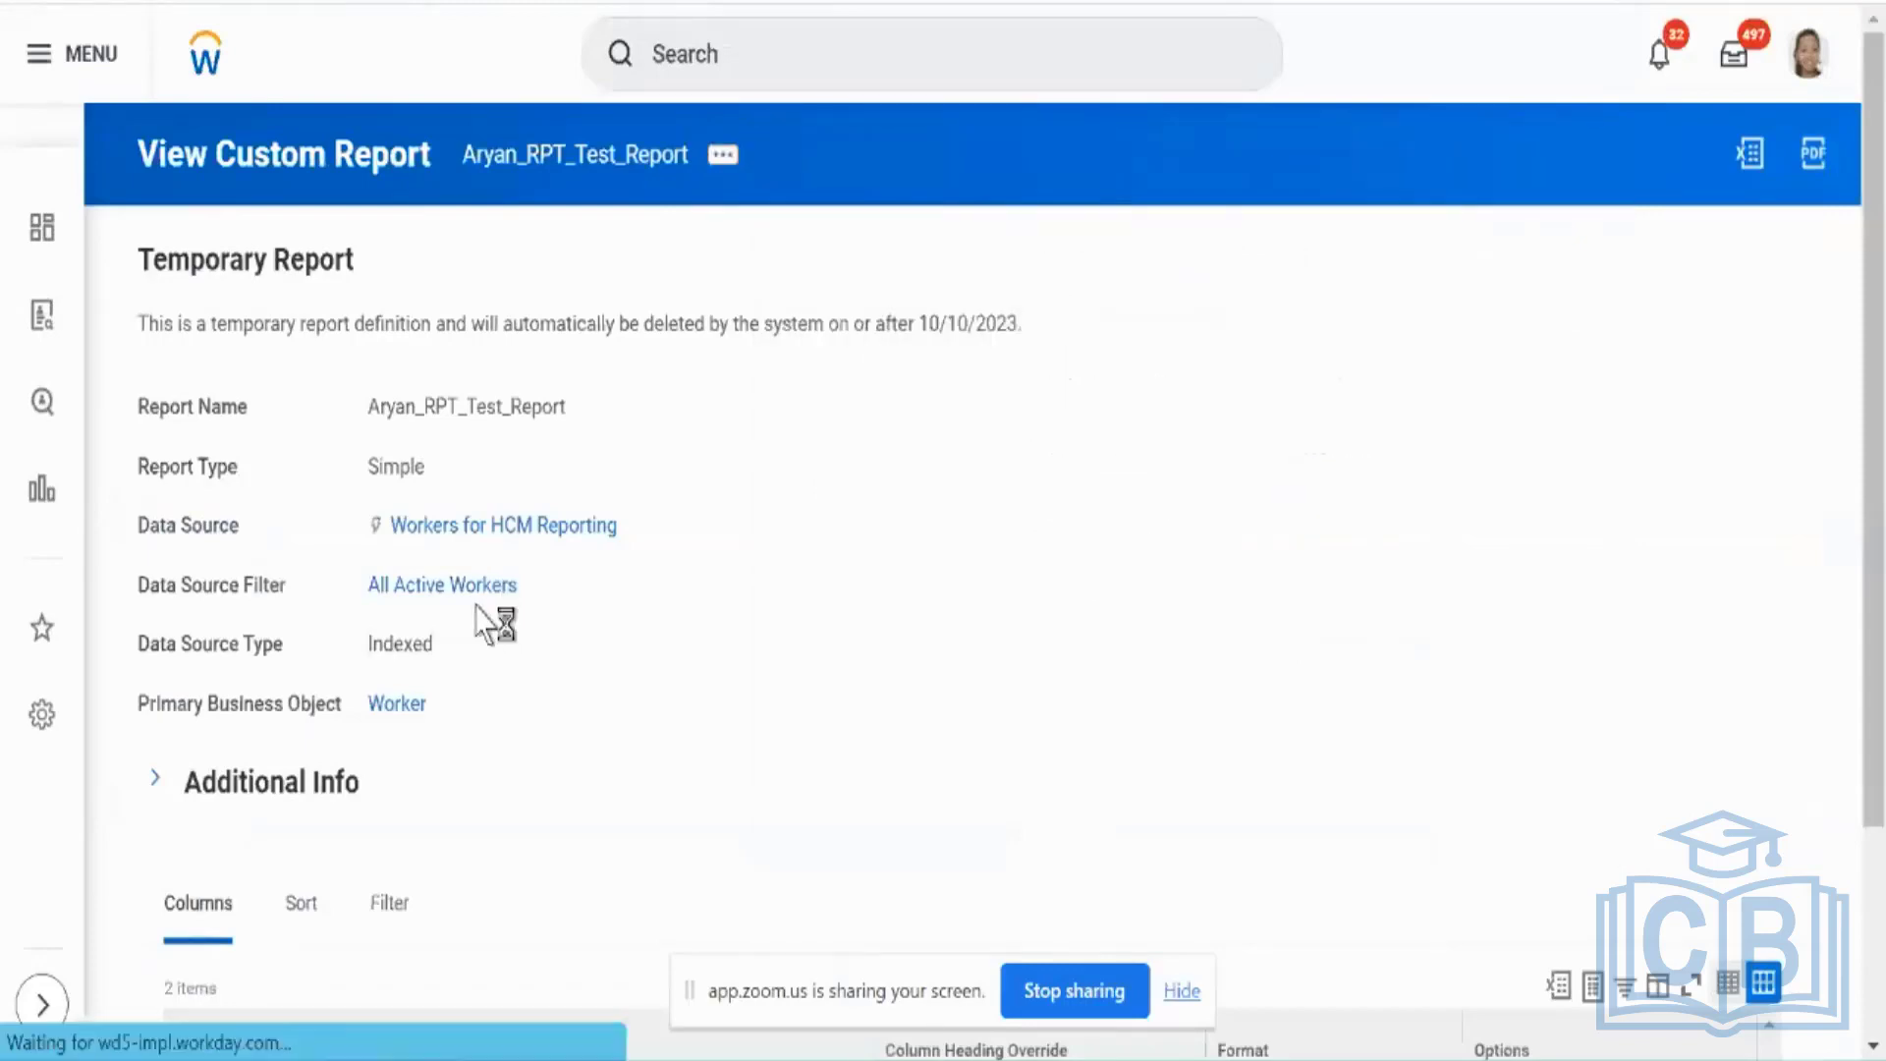
pyautogui.scroll(-5, 482, 619)
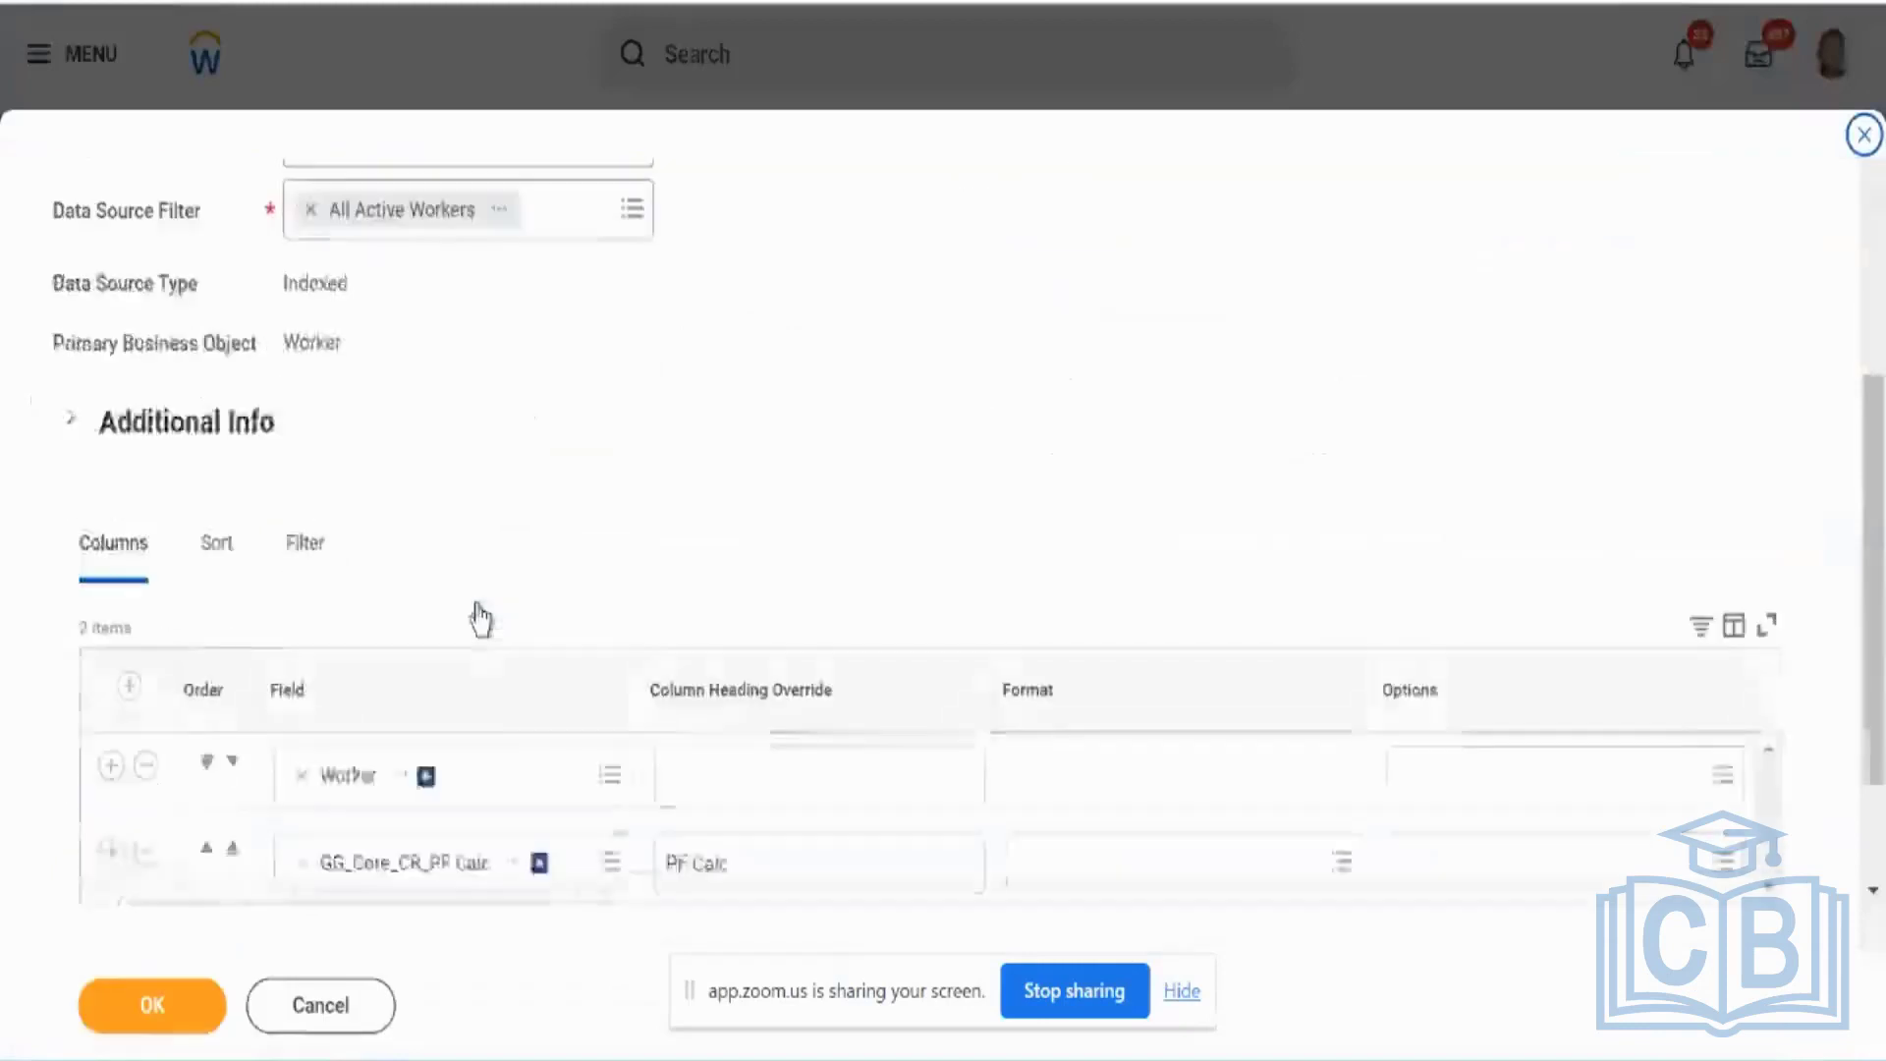
pyautogui.click(108, 710)
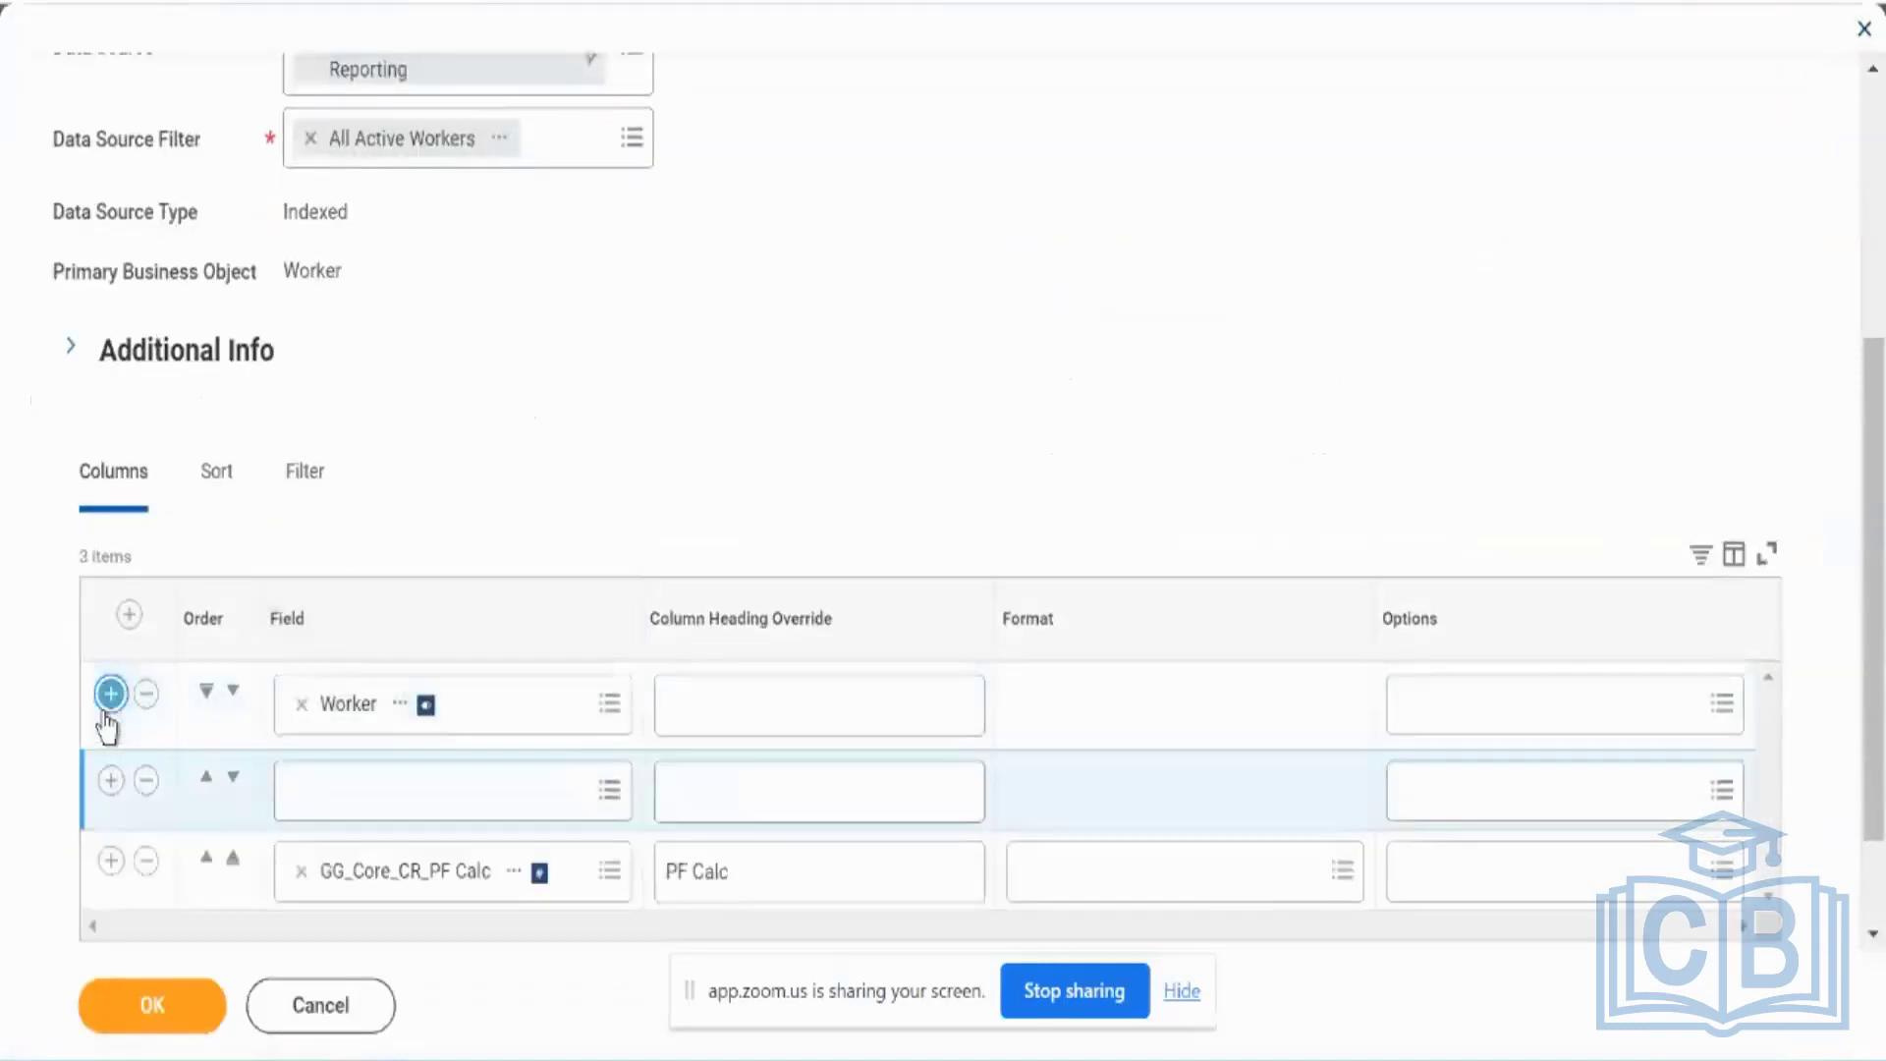
pyautogui.press('Return')
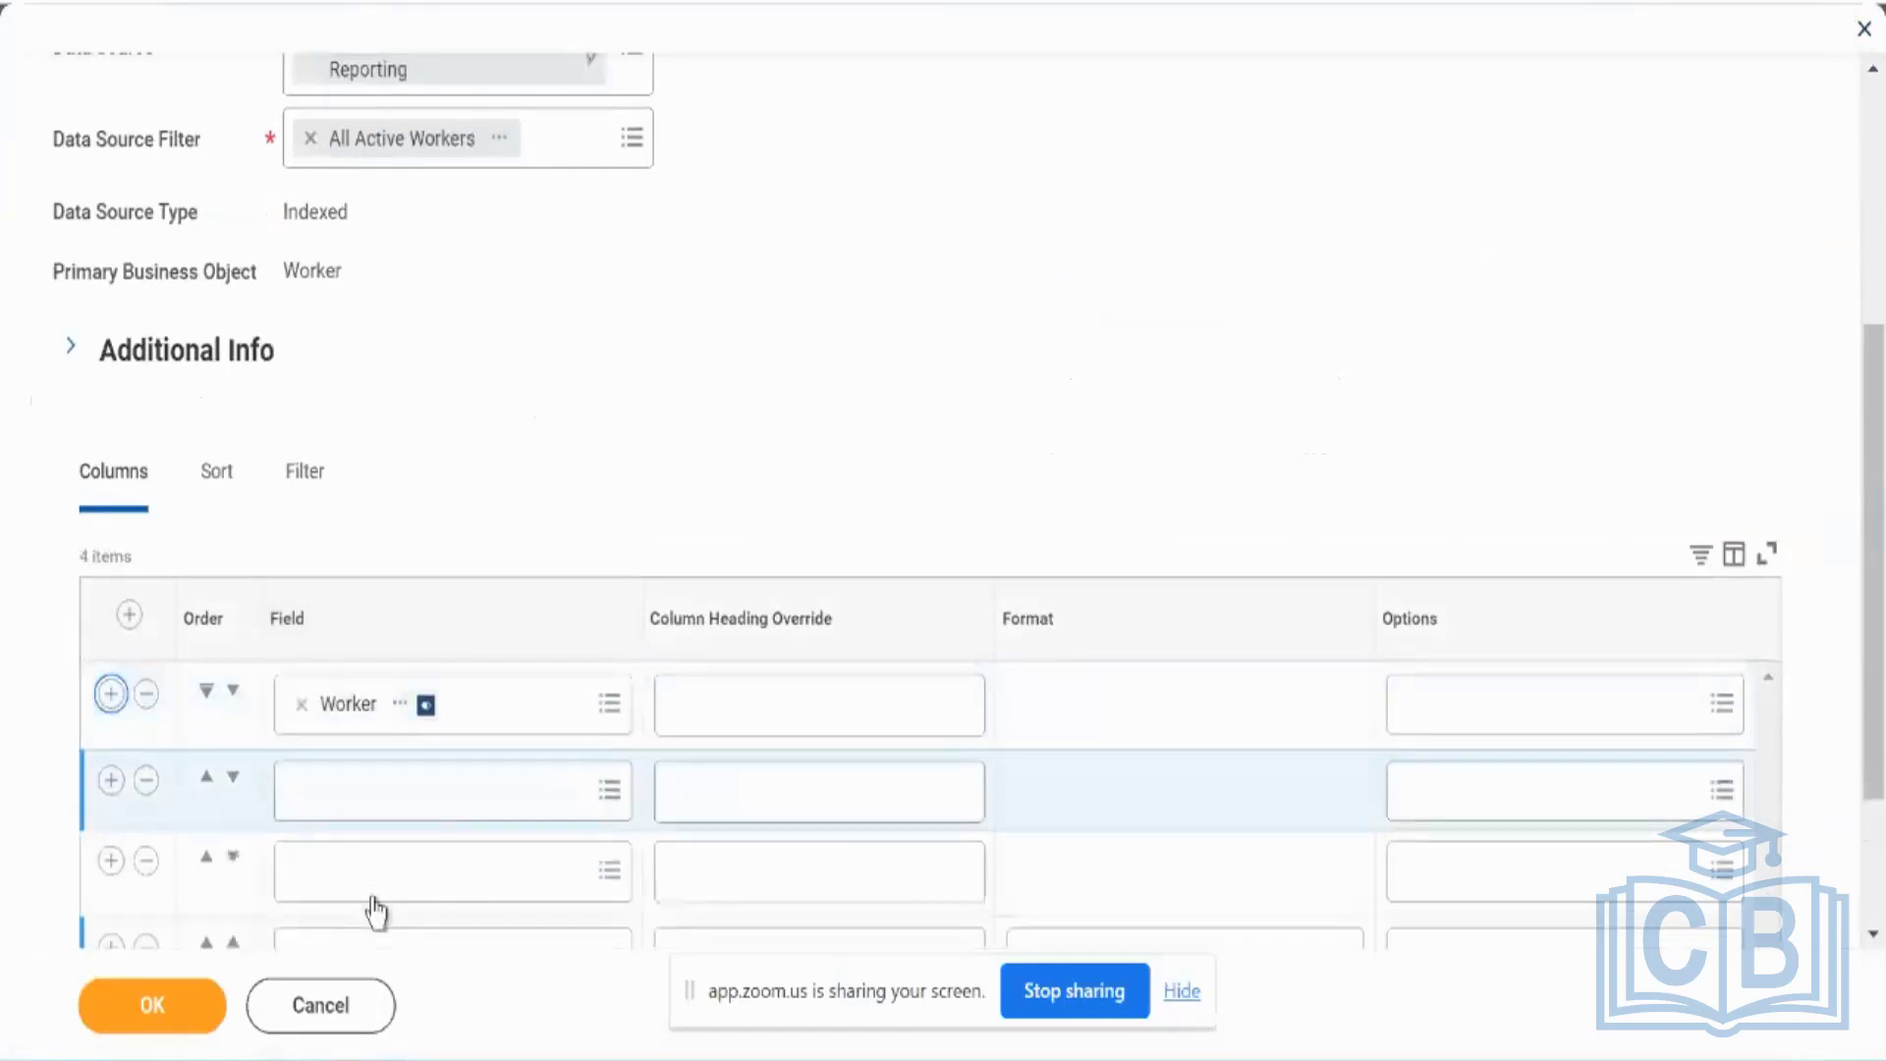
# Step: Set the field of the first blank column row to Hire Date
pyautogui.scroll(-2, 370, 905)
pyautogui.click(370, 588)
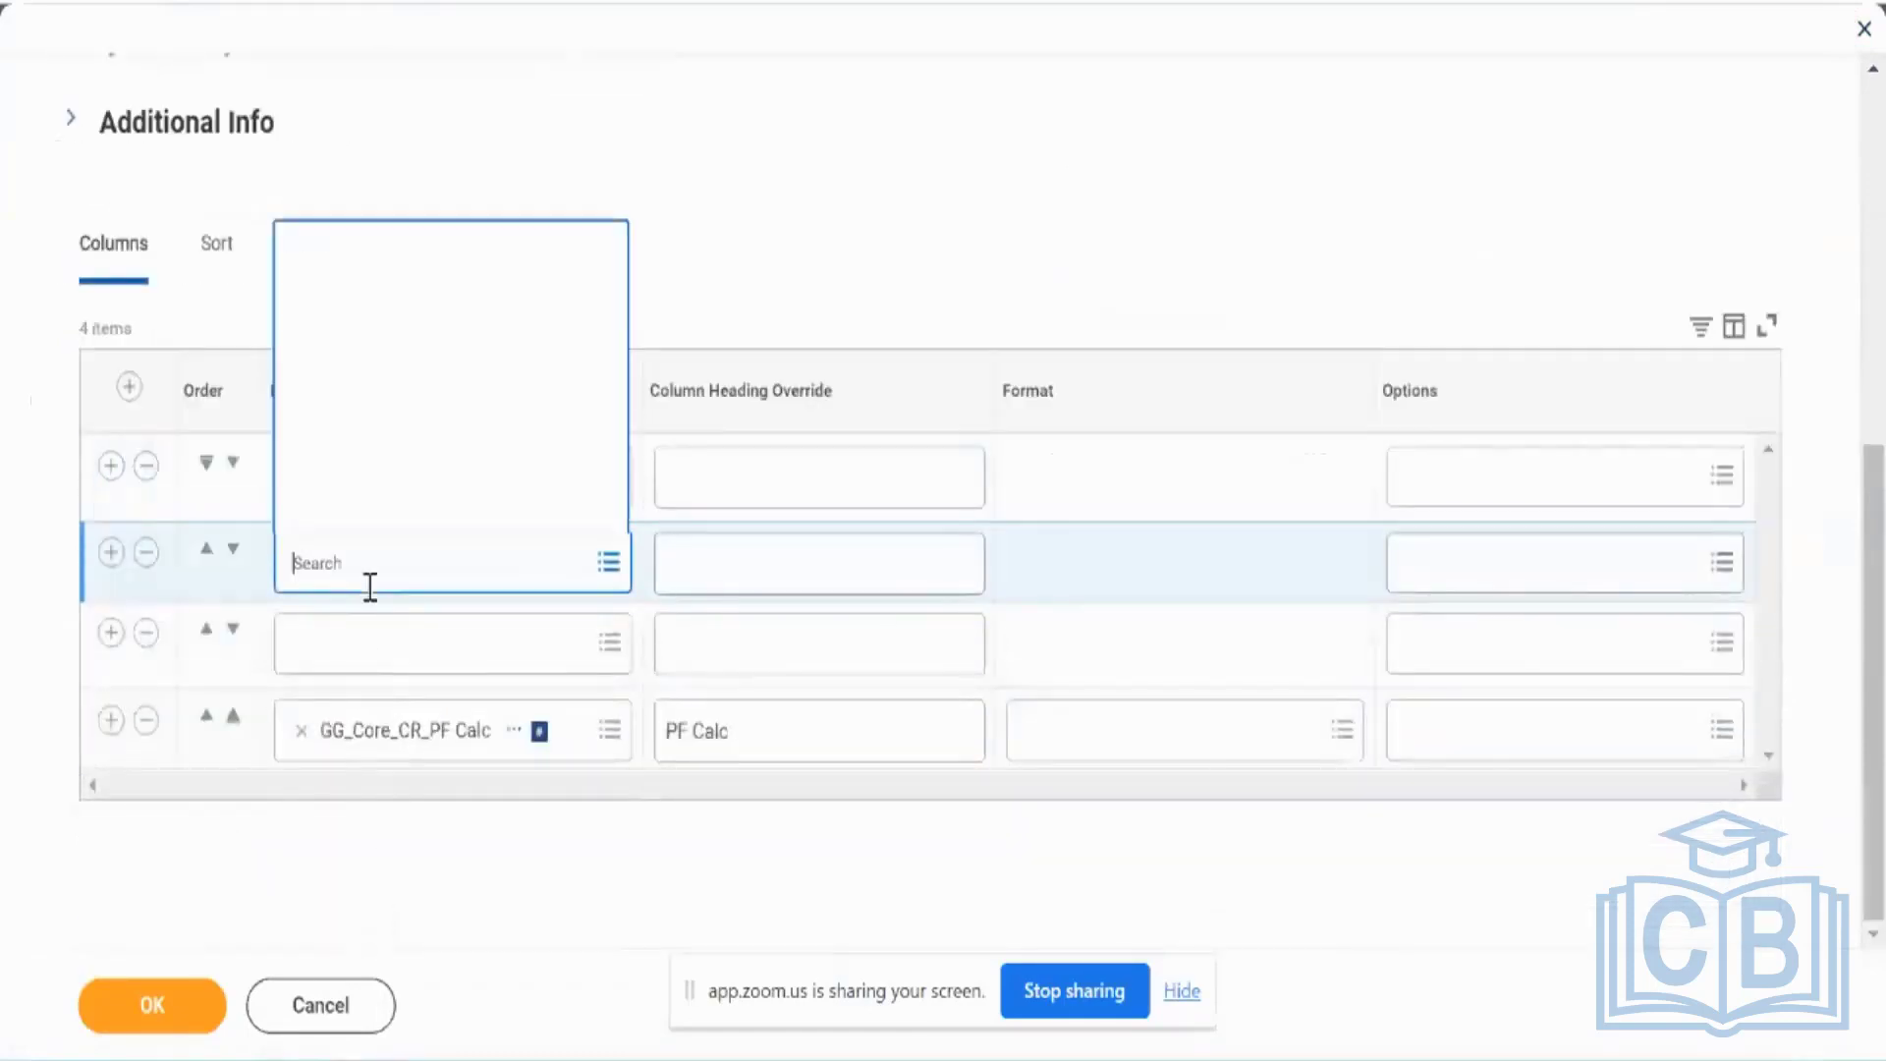
pyautogui.write('hire date')
pyautogui.press('Return')
pyautogui.click(420, 573)
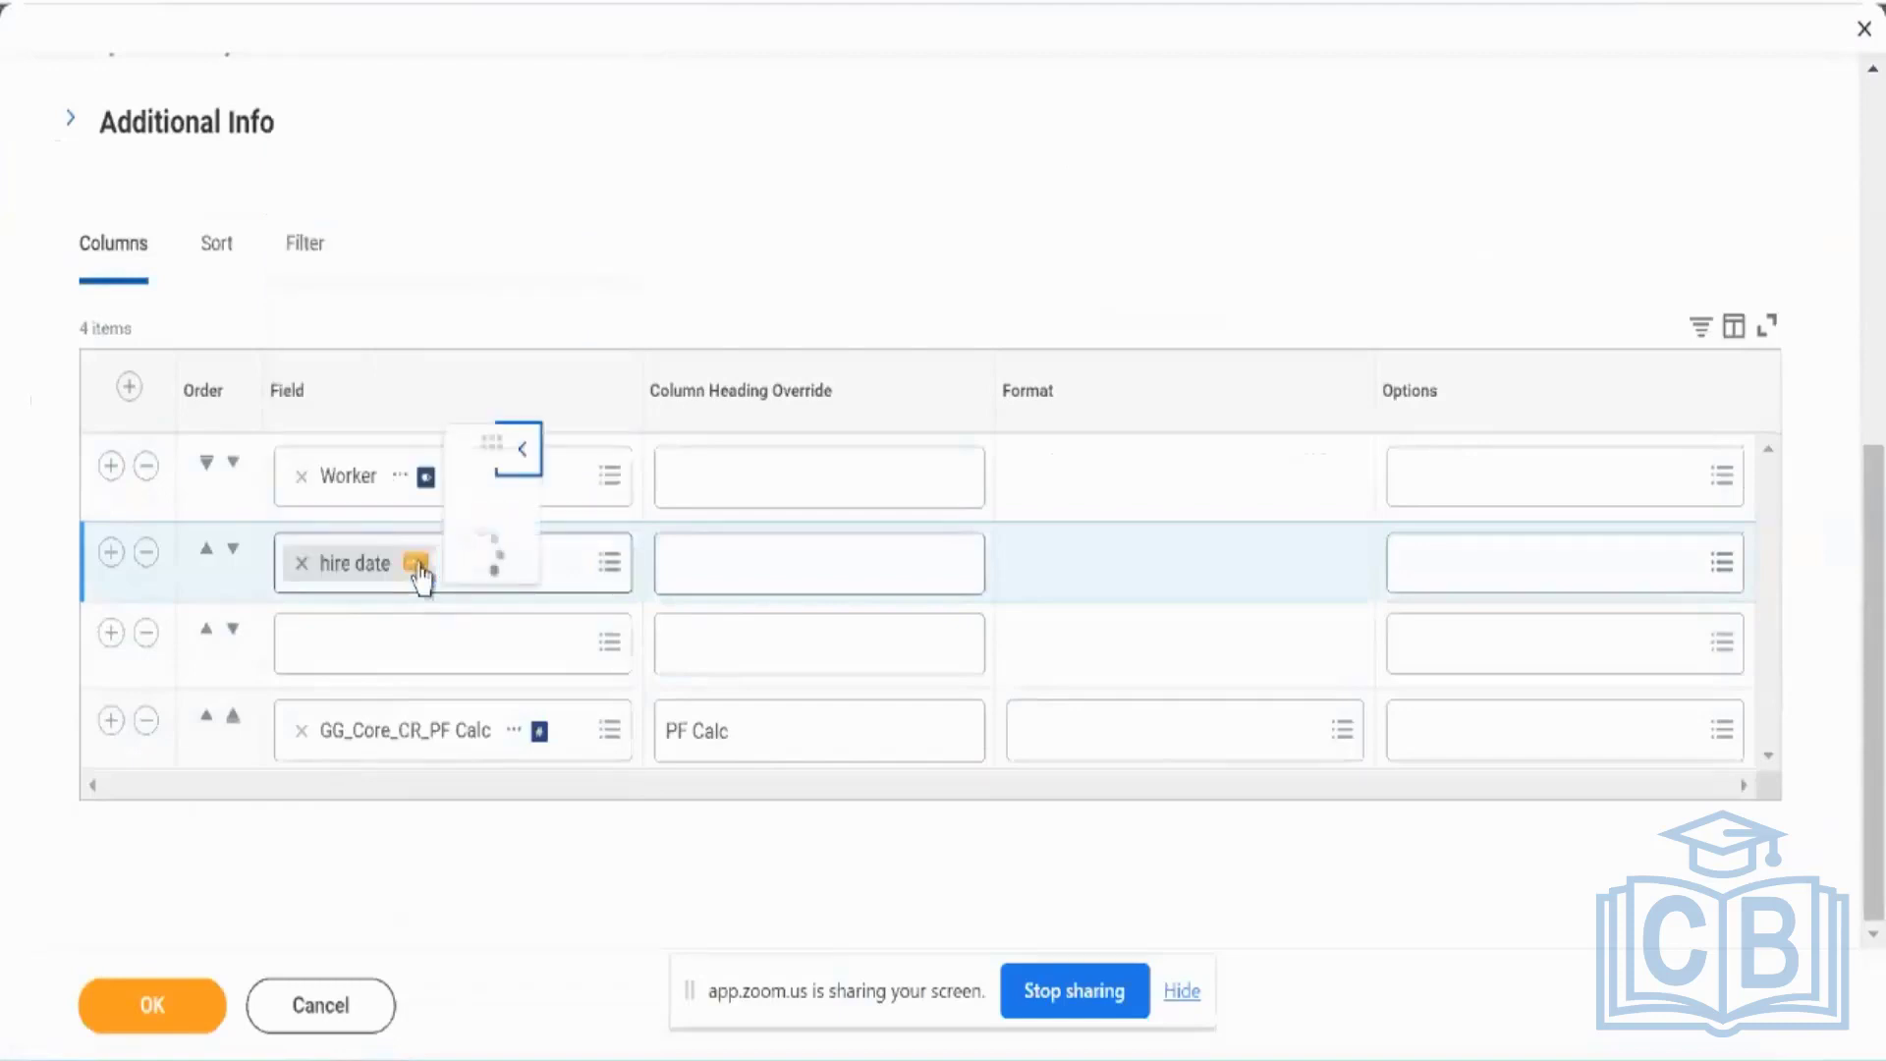
pyautogui.click(302, 564)
# Step: Set the remaining blank column row to the Date of Birth field, checking its field details, and save the report definition
pyautogui.click(408, 649)
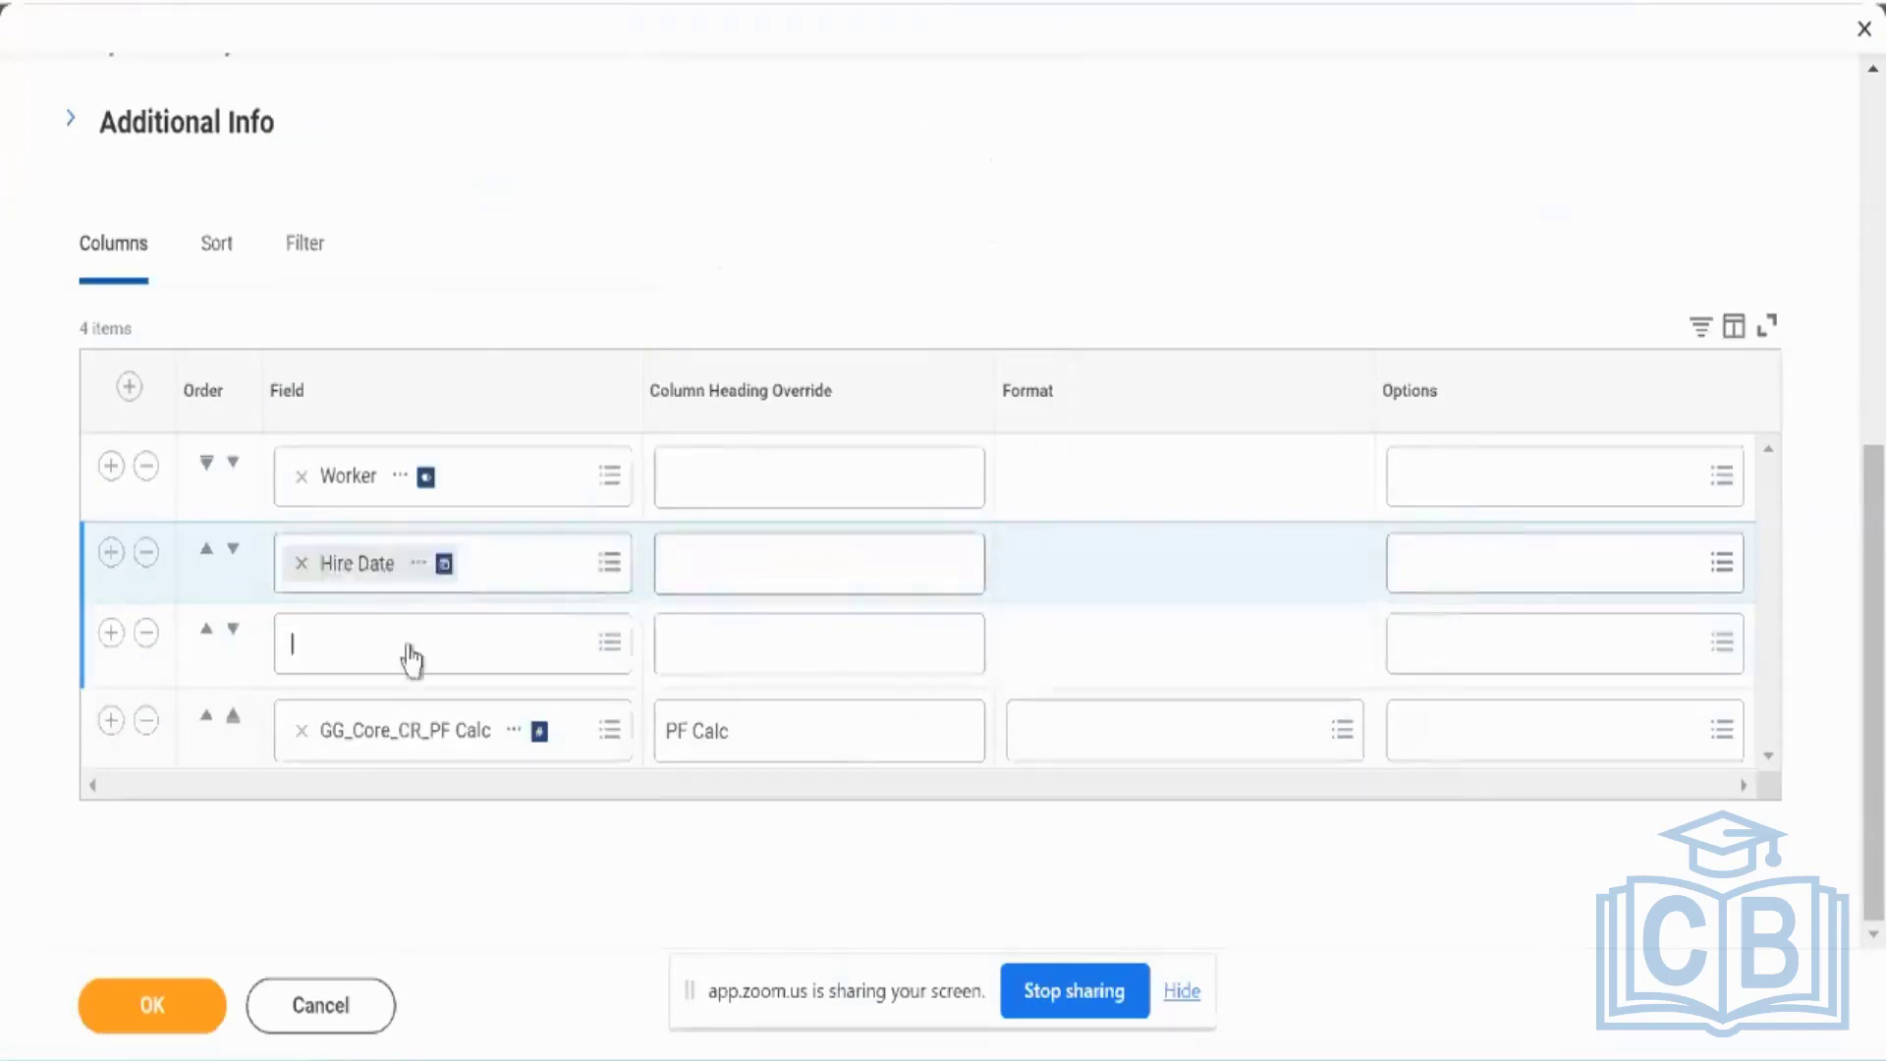
pyautogui.write('date of birth')
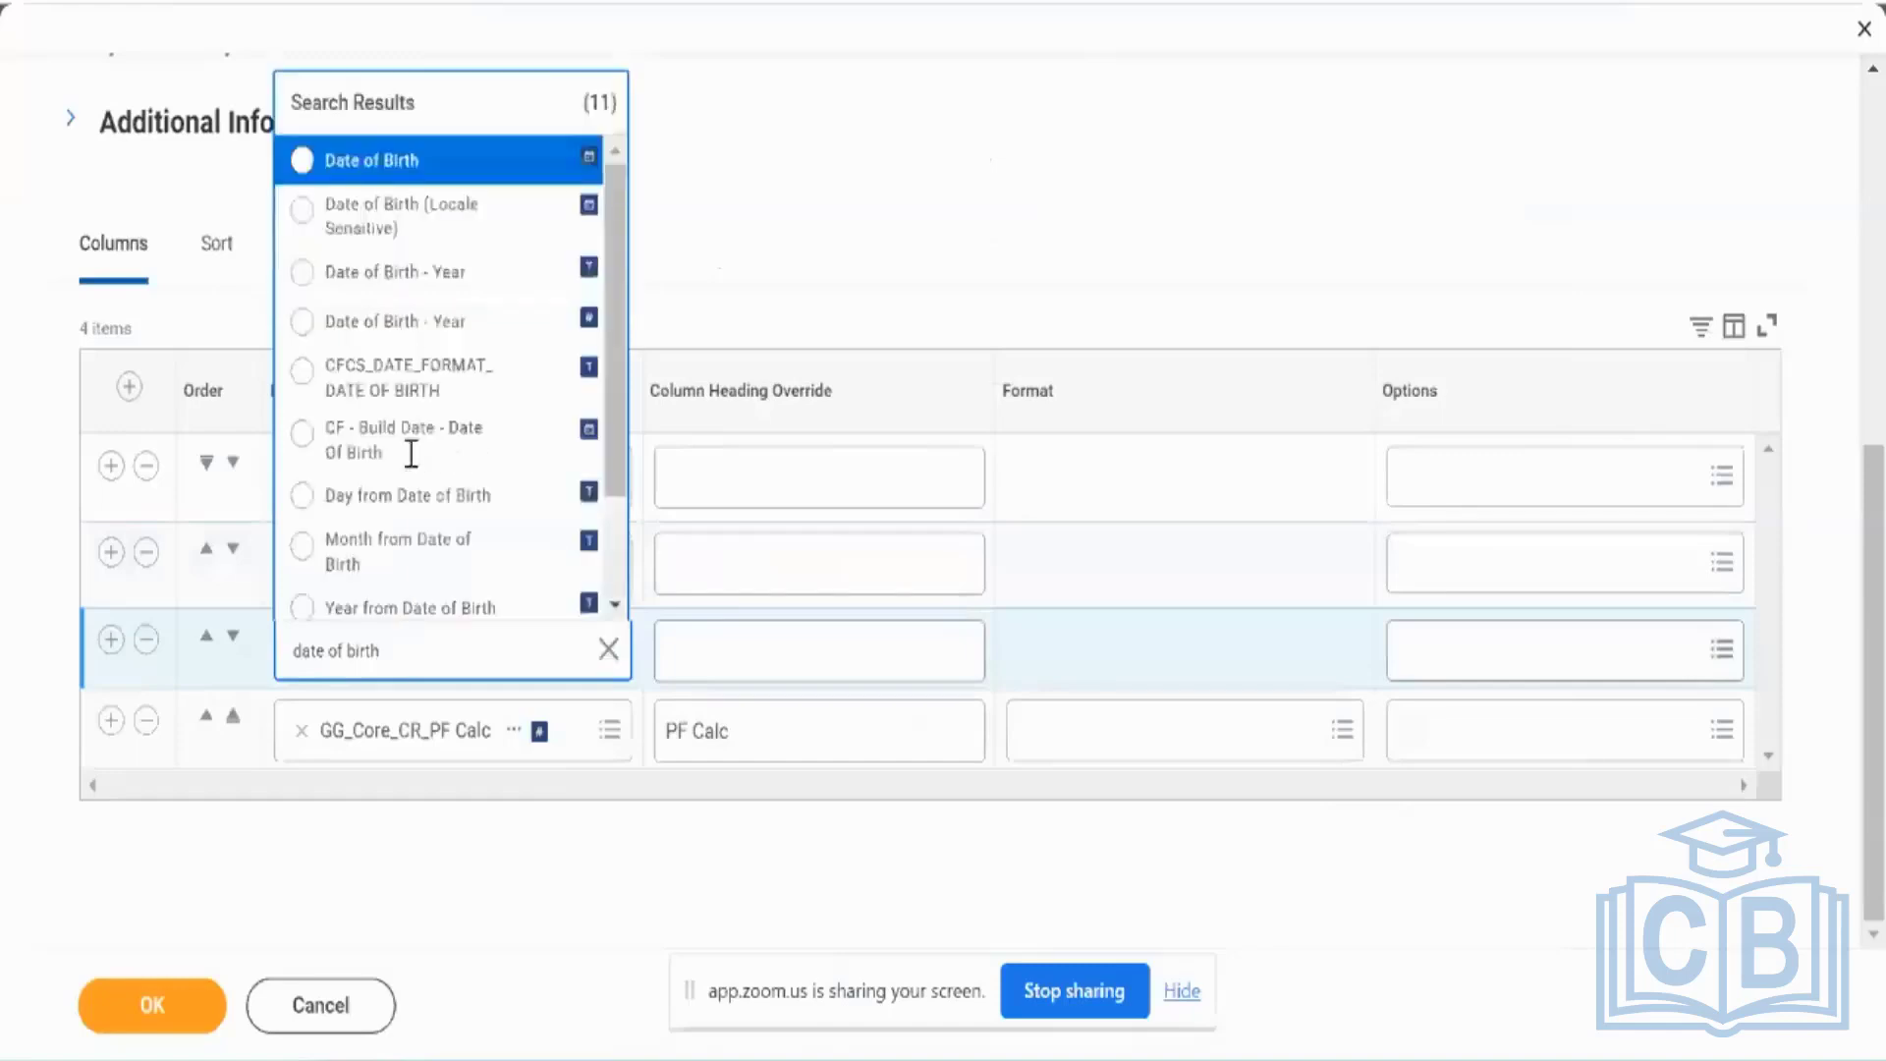
pyautogui.click(538, 169)
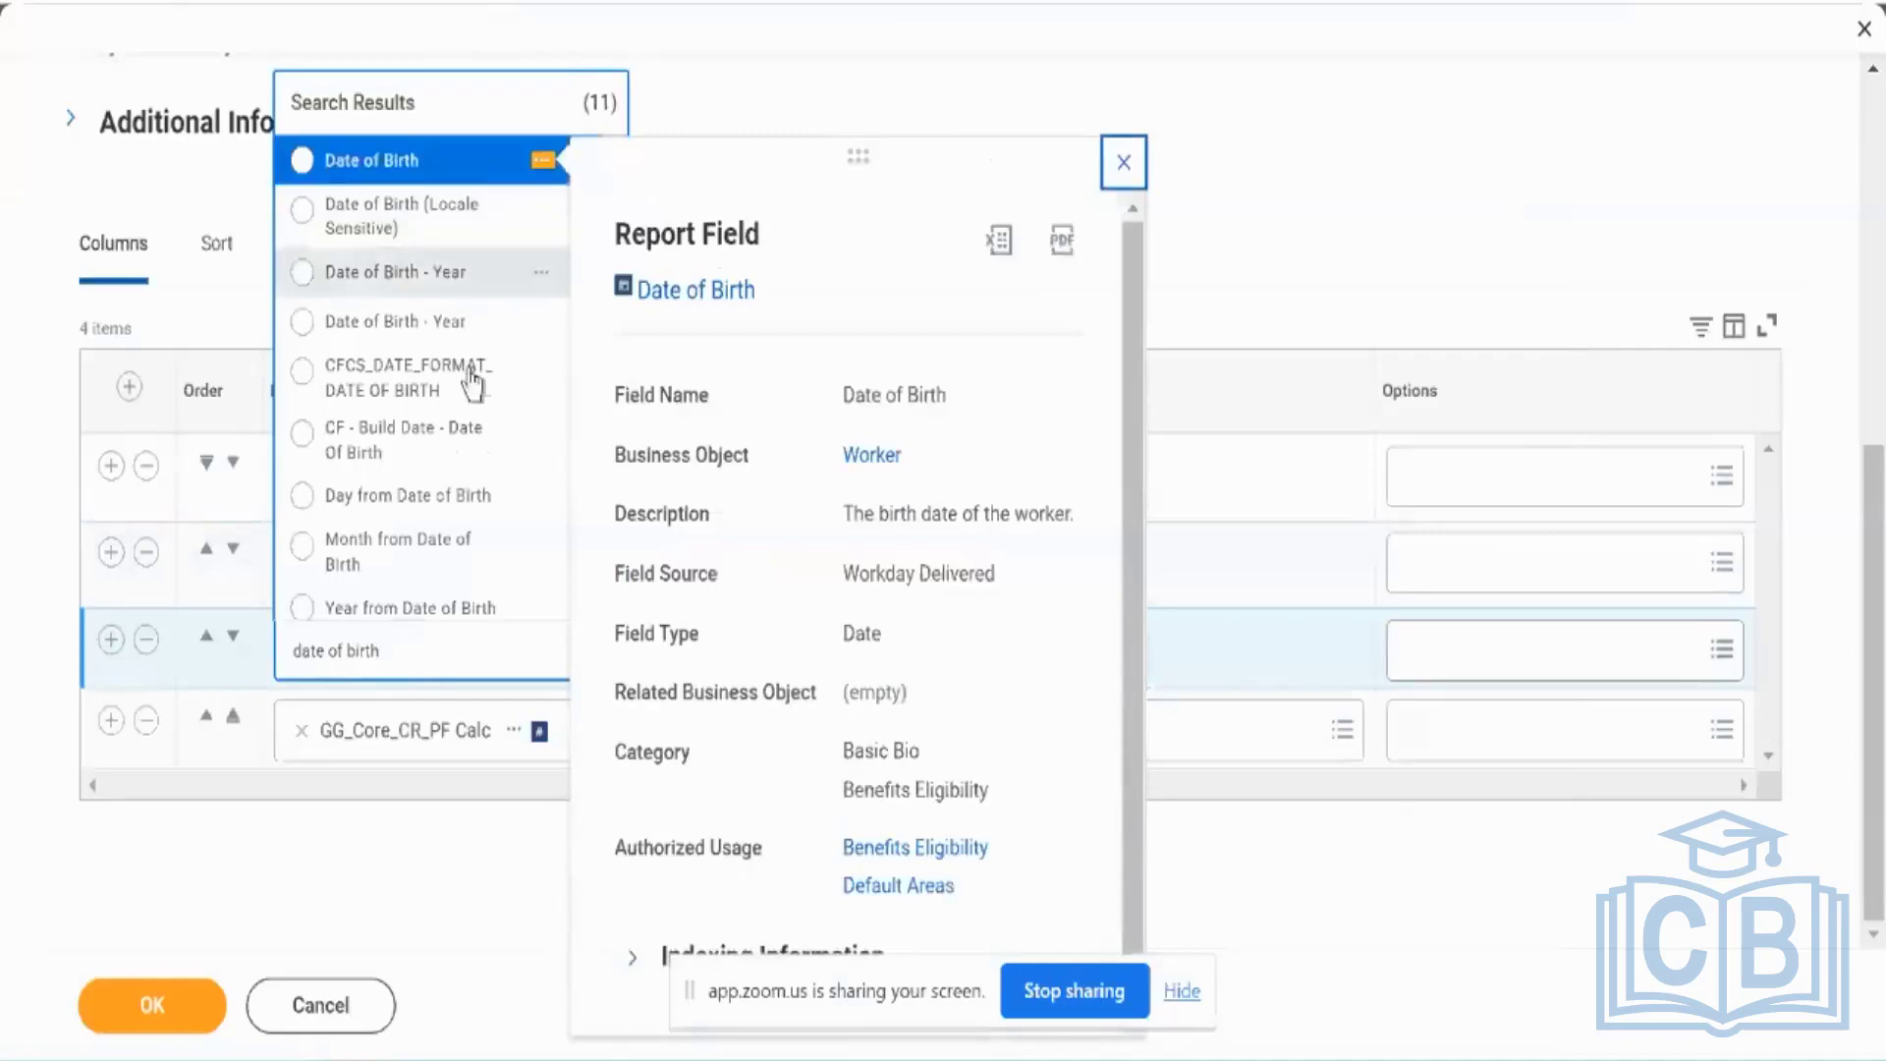
pyautogui.scroll(-2, 476, 497)
pyautogui.scroll(2, 476, 515)
pyautogui.scroll(1, 475, 506)
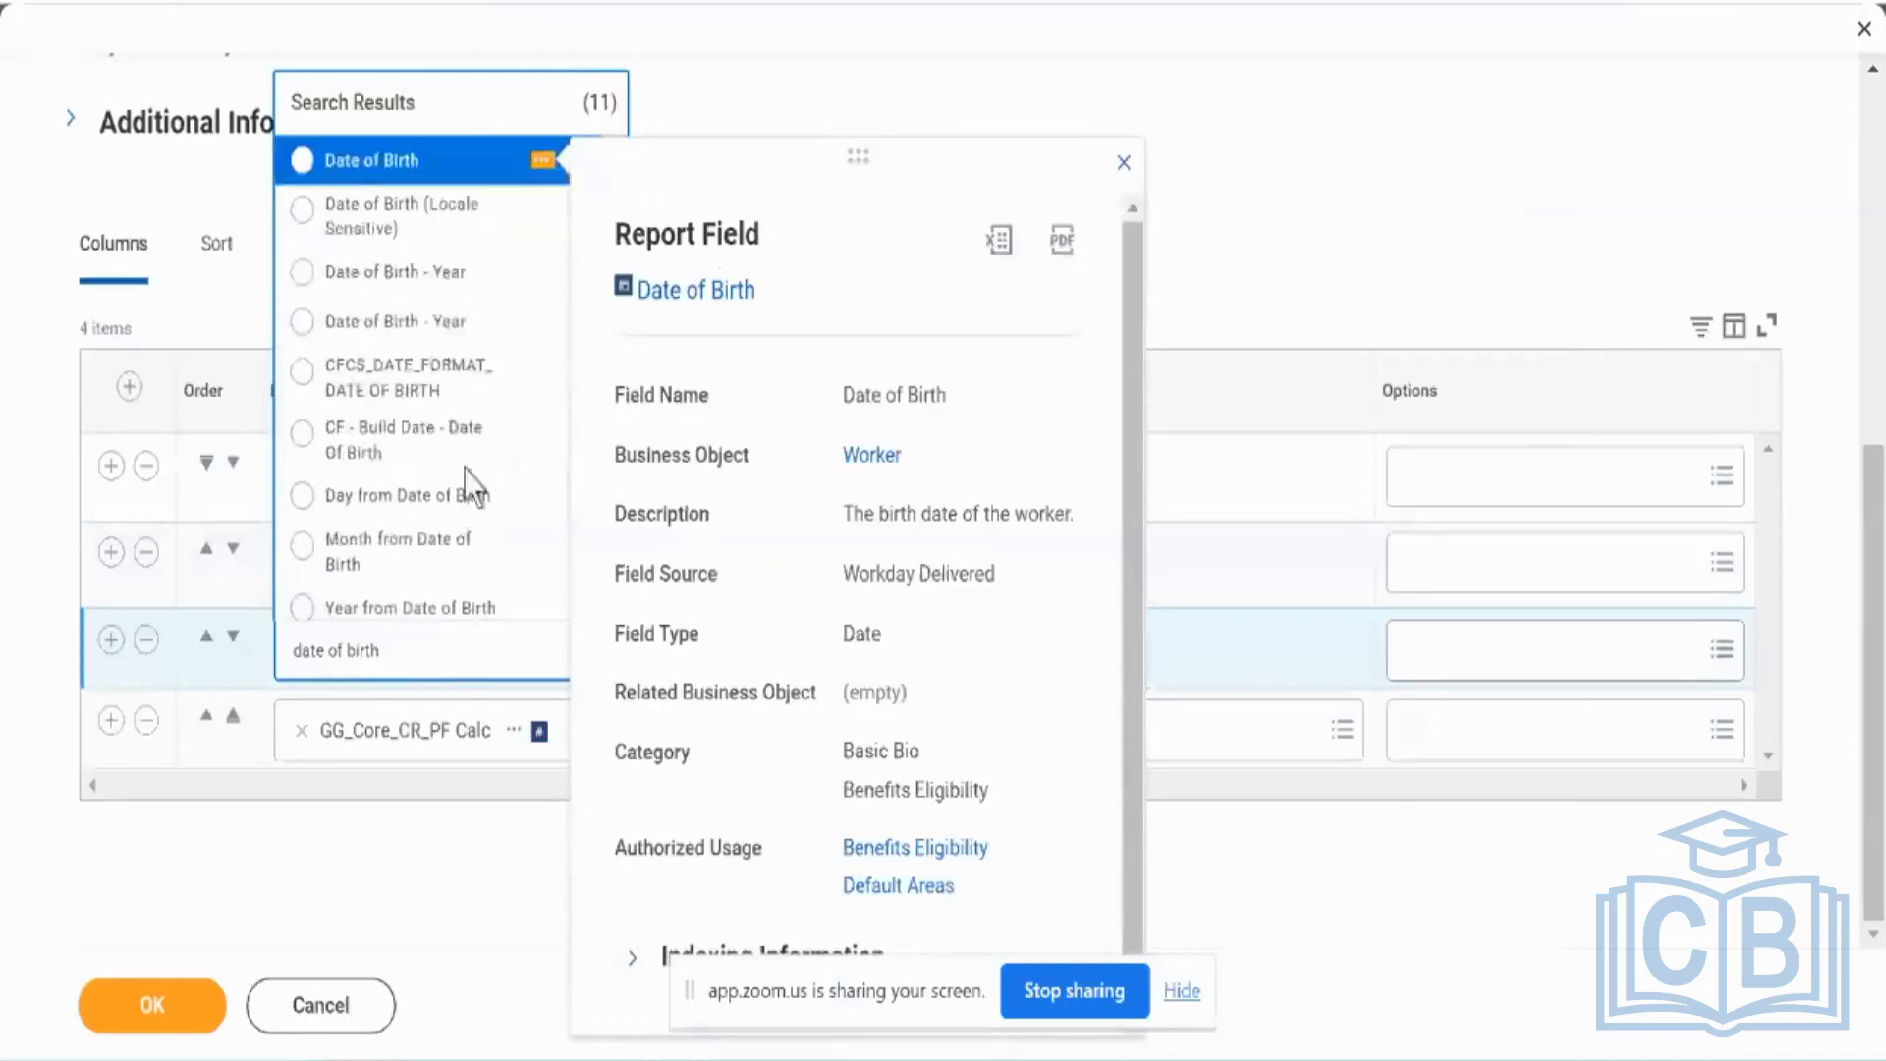
pyautogui.click(410, 161)
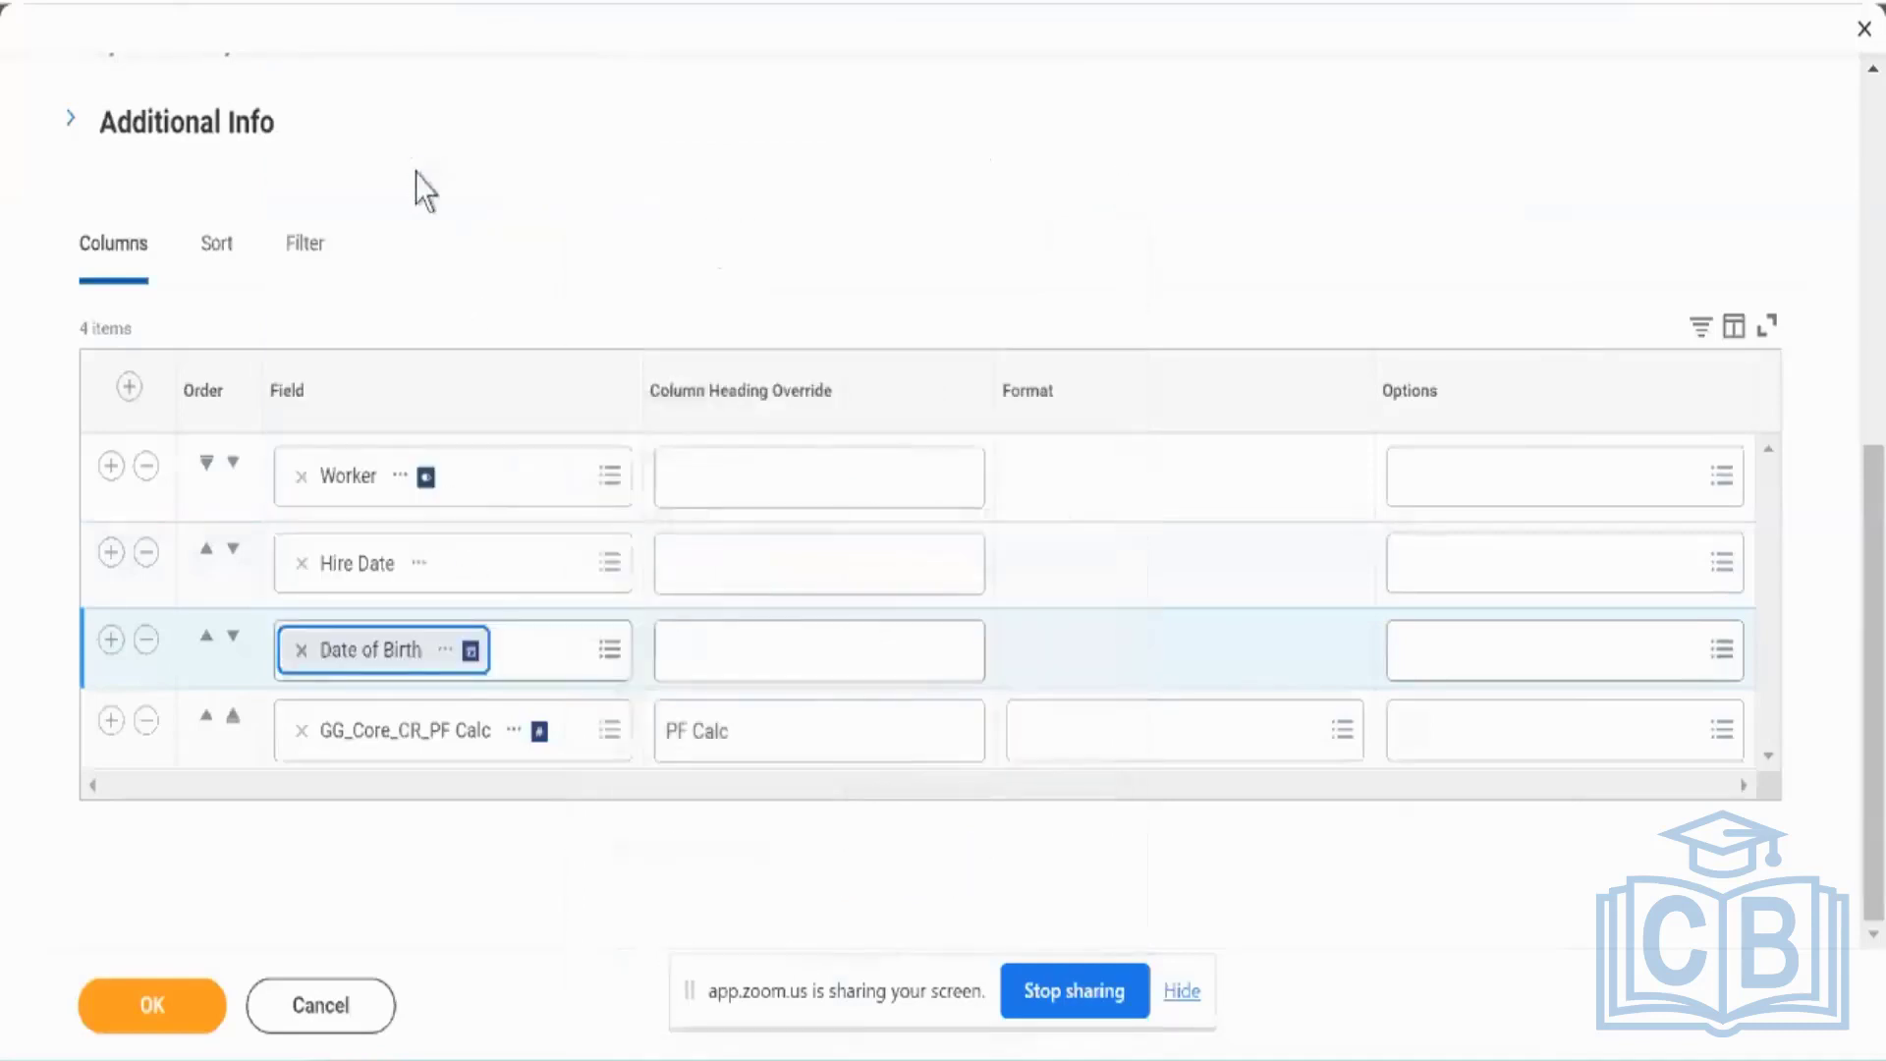
pyautogui.click(202, 994)
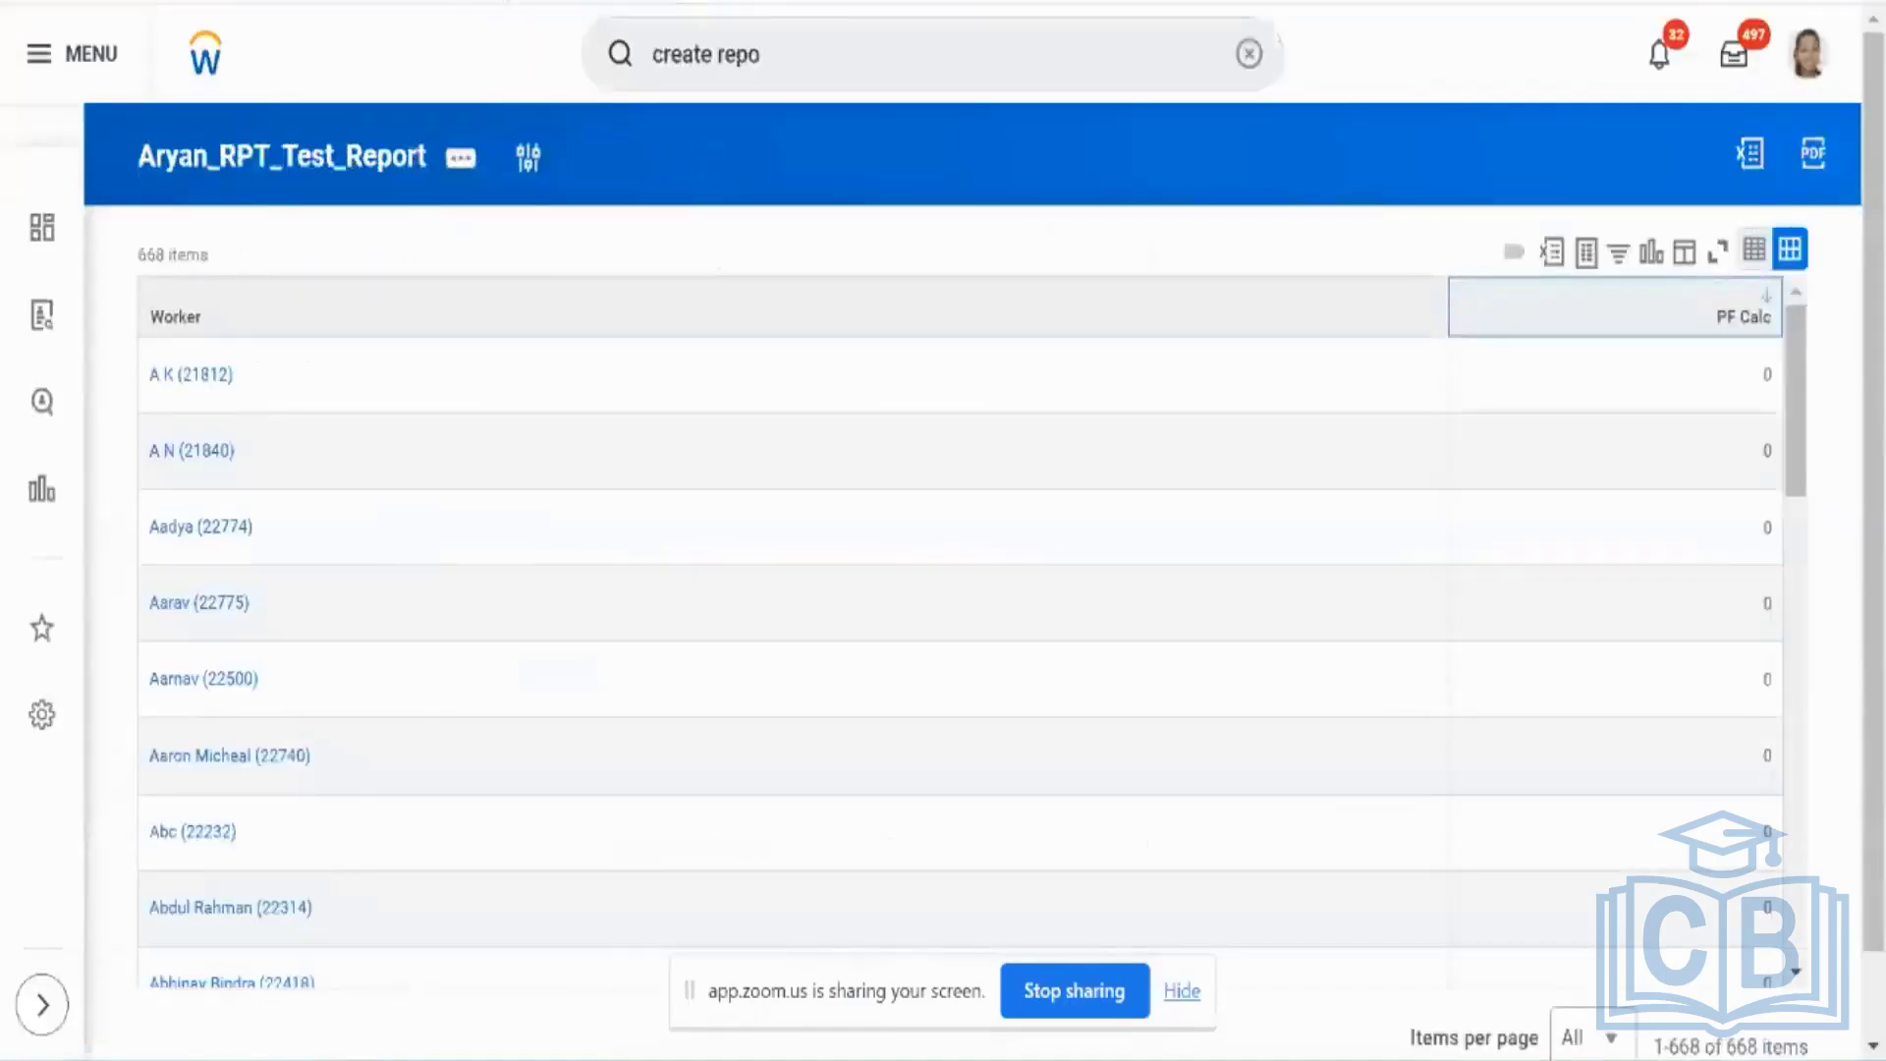
# Step: Run the edited report from its definition with Worker Types, Employee Type and Contingent Worker Type left blank
pyautogui.click(526, 178)
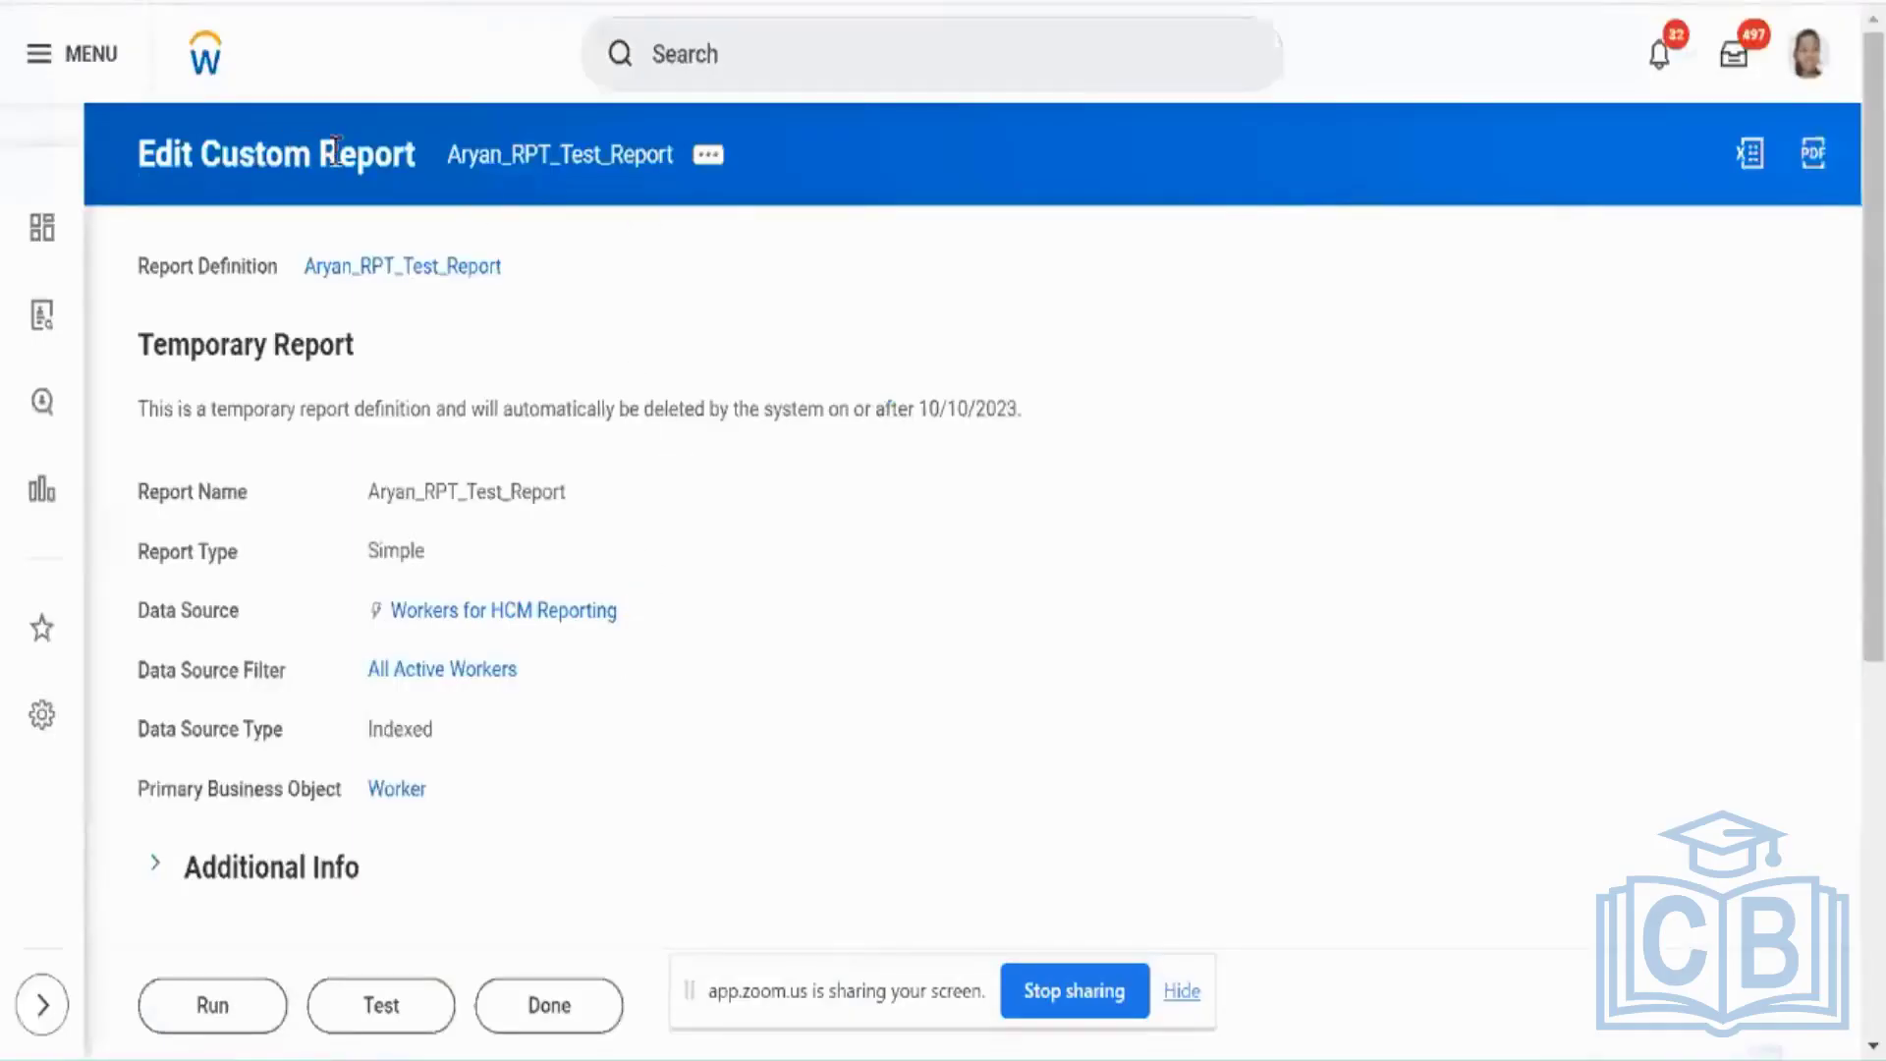
pyautogui.click(708, 159)
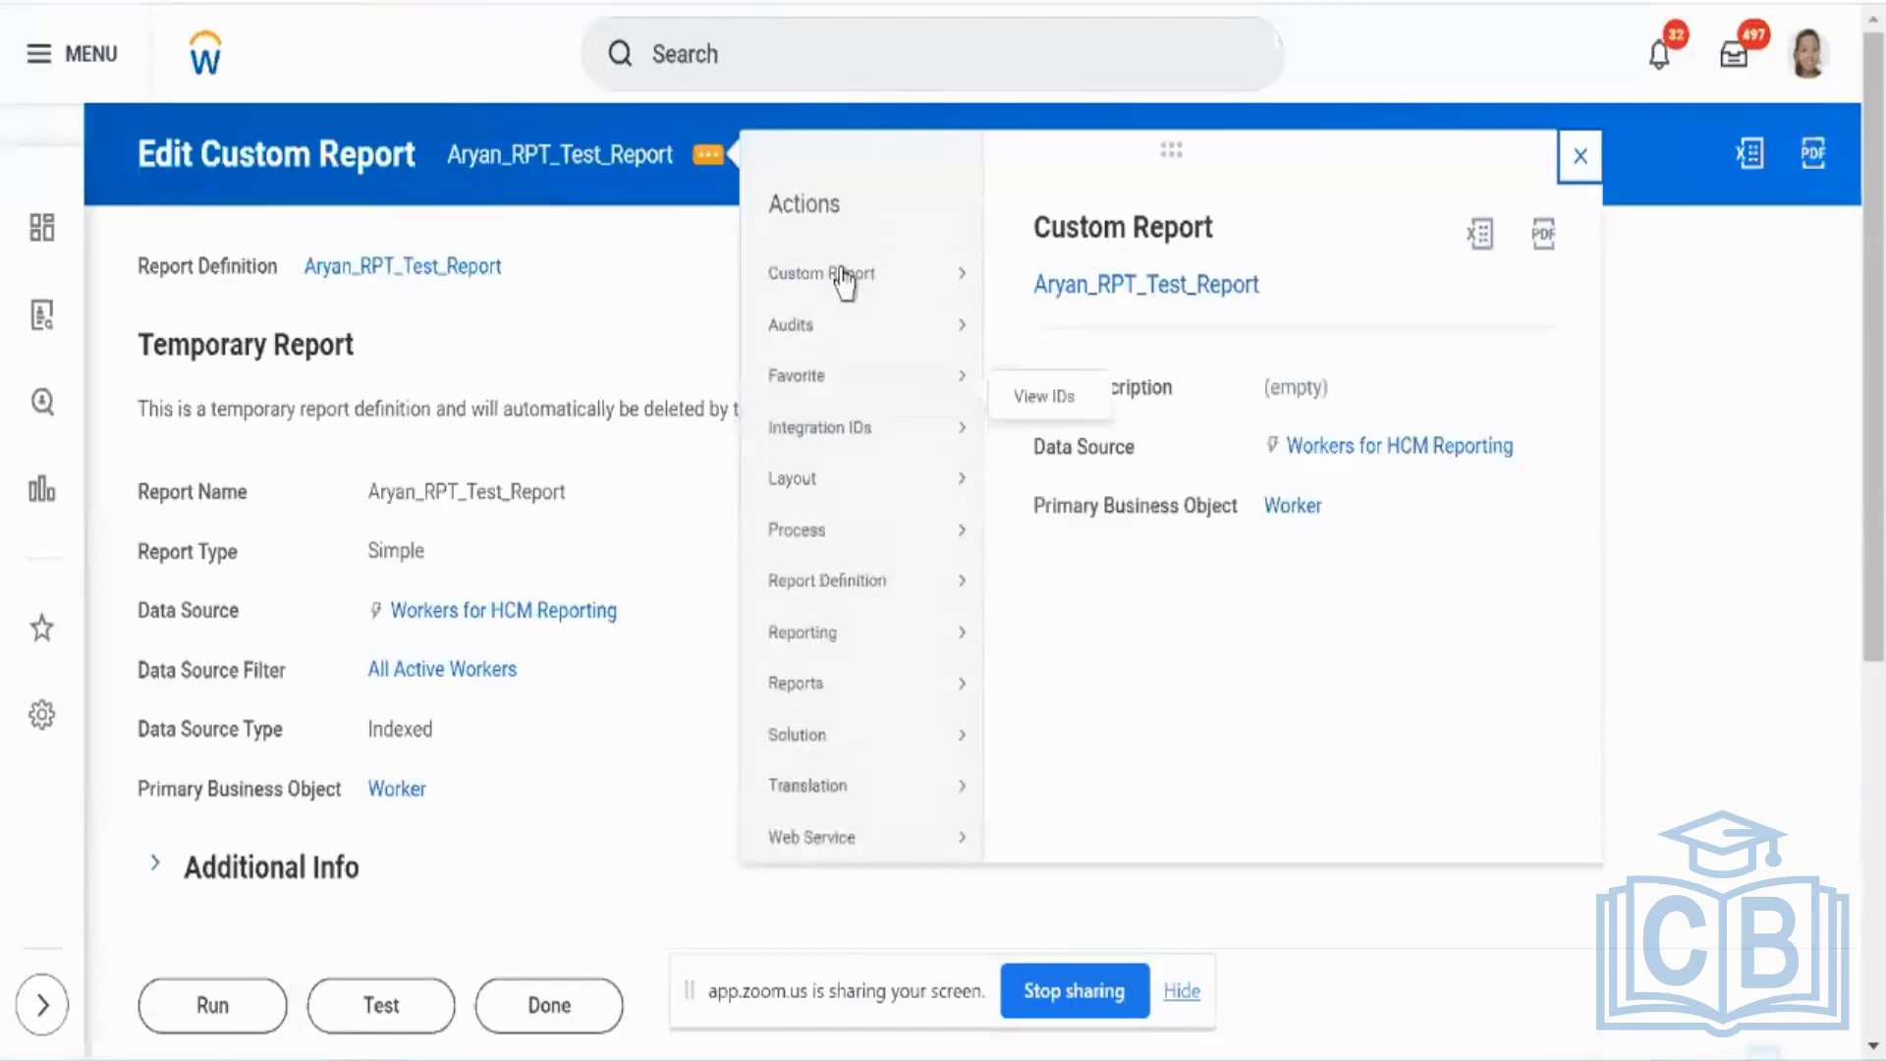
pyautogui.moveTo(977, 273)
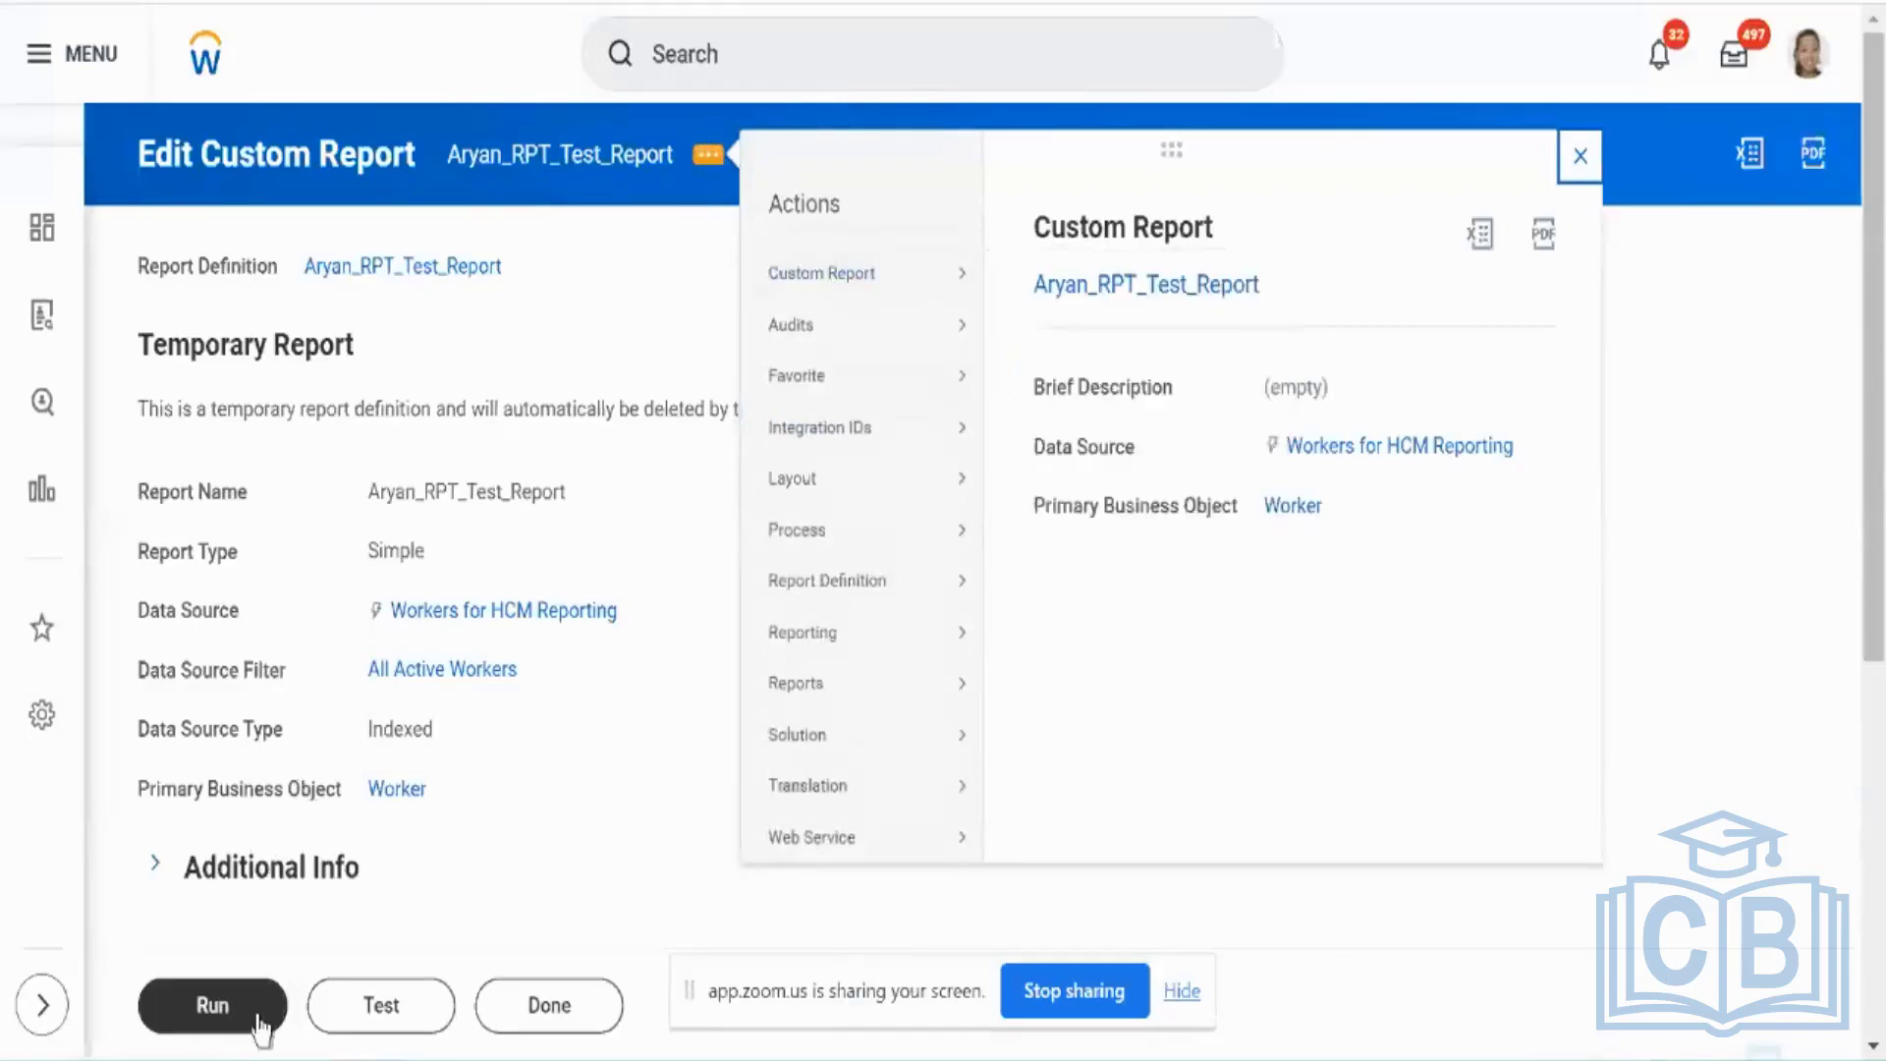
pyautogui.moveTo(853, 283)
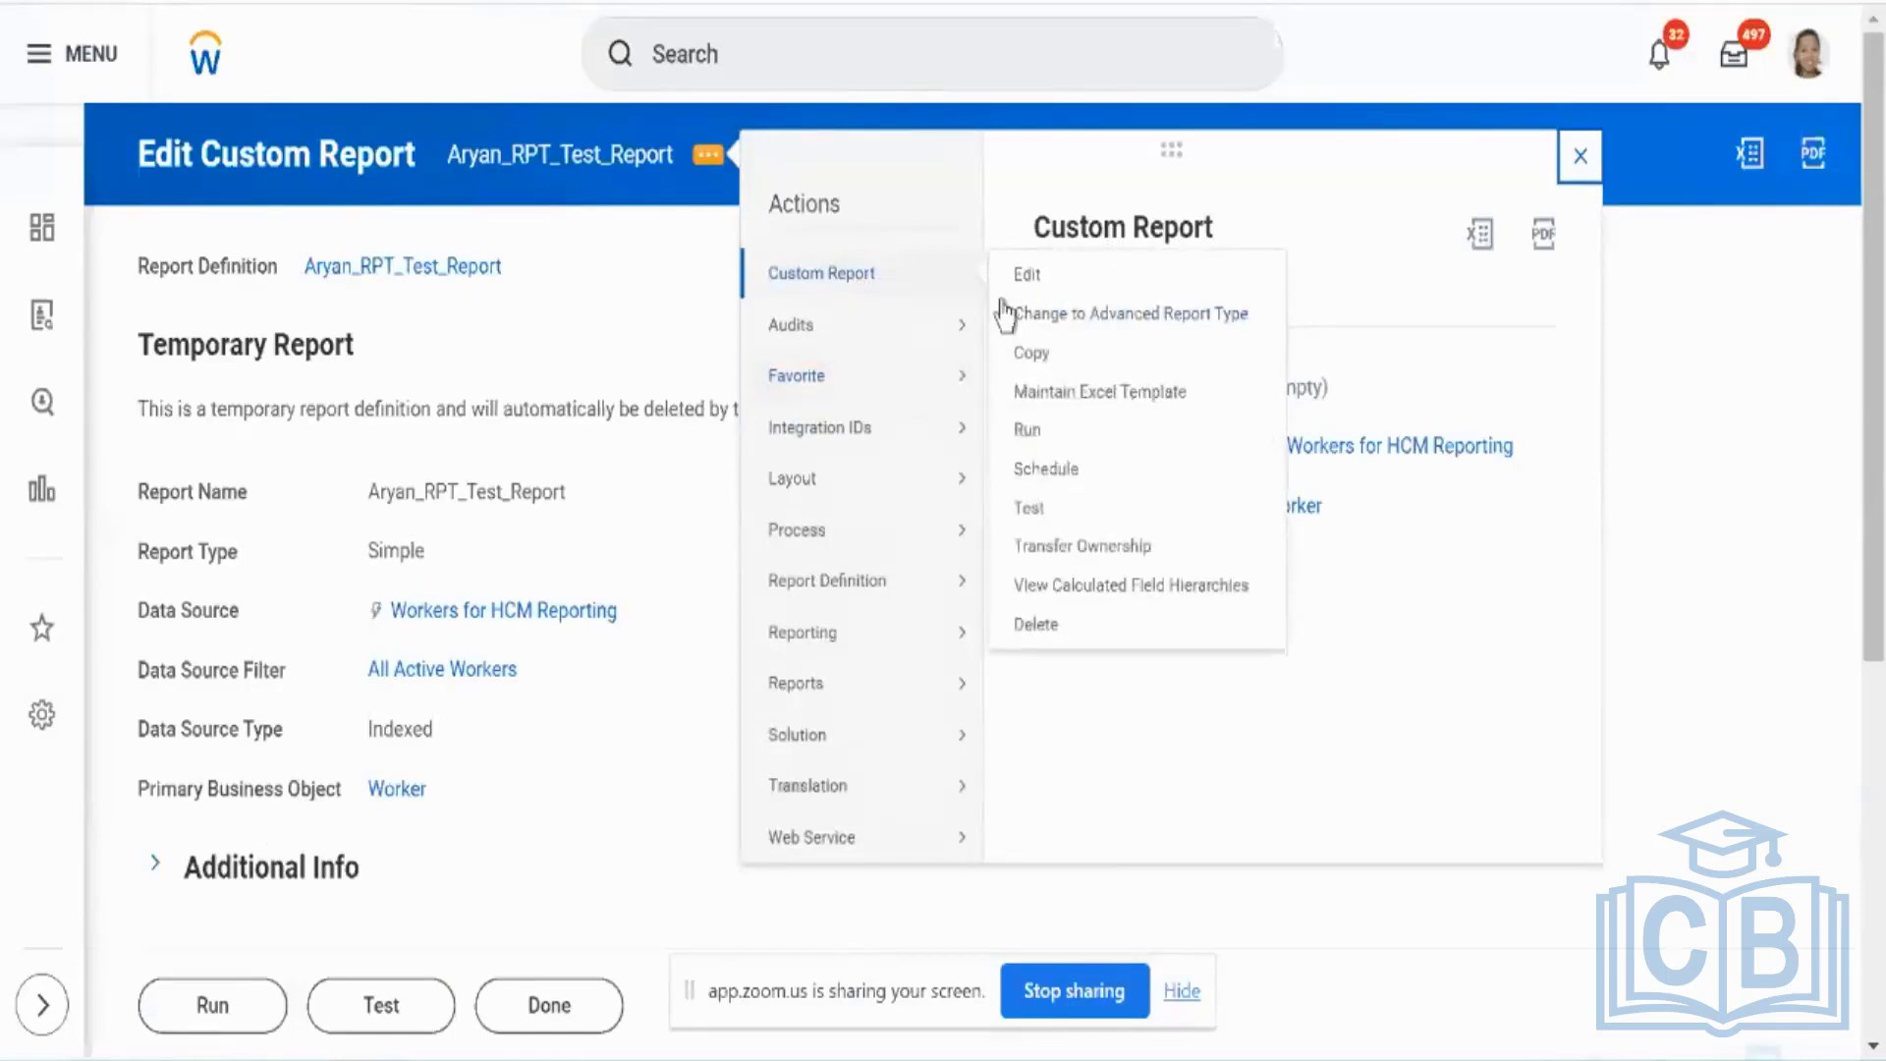
pyautogui.click(1031, 430)
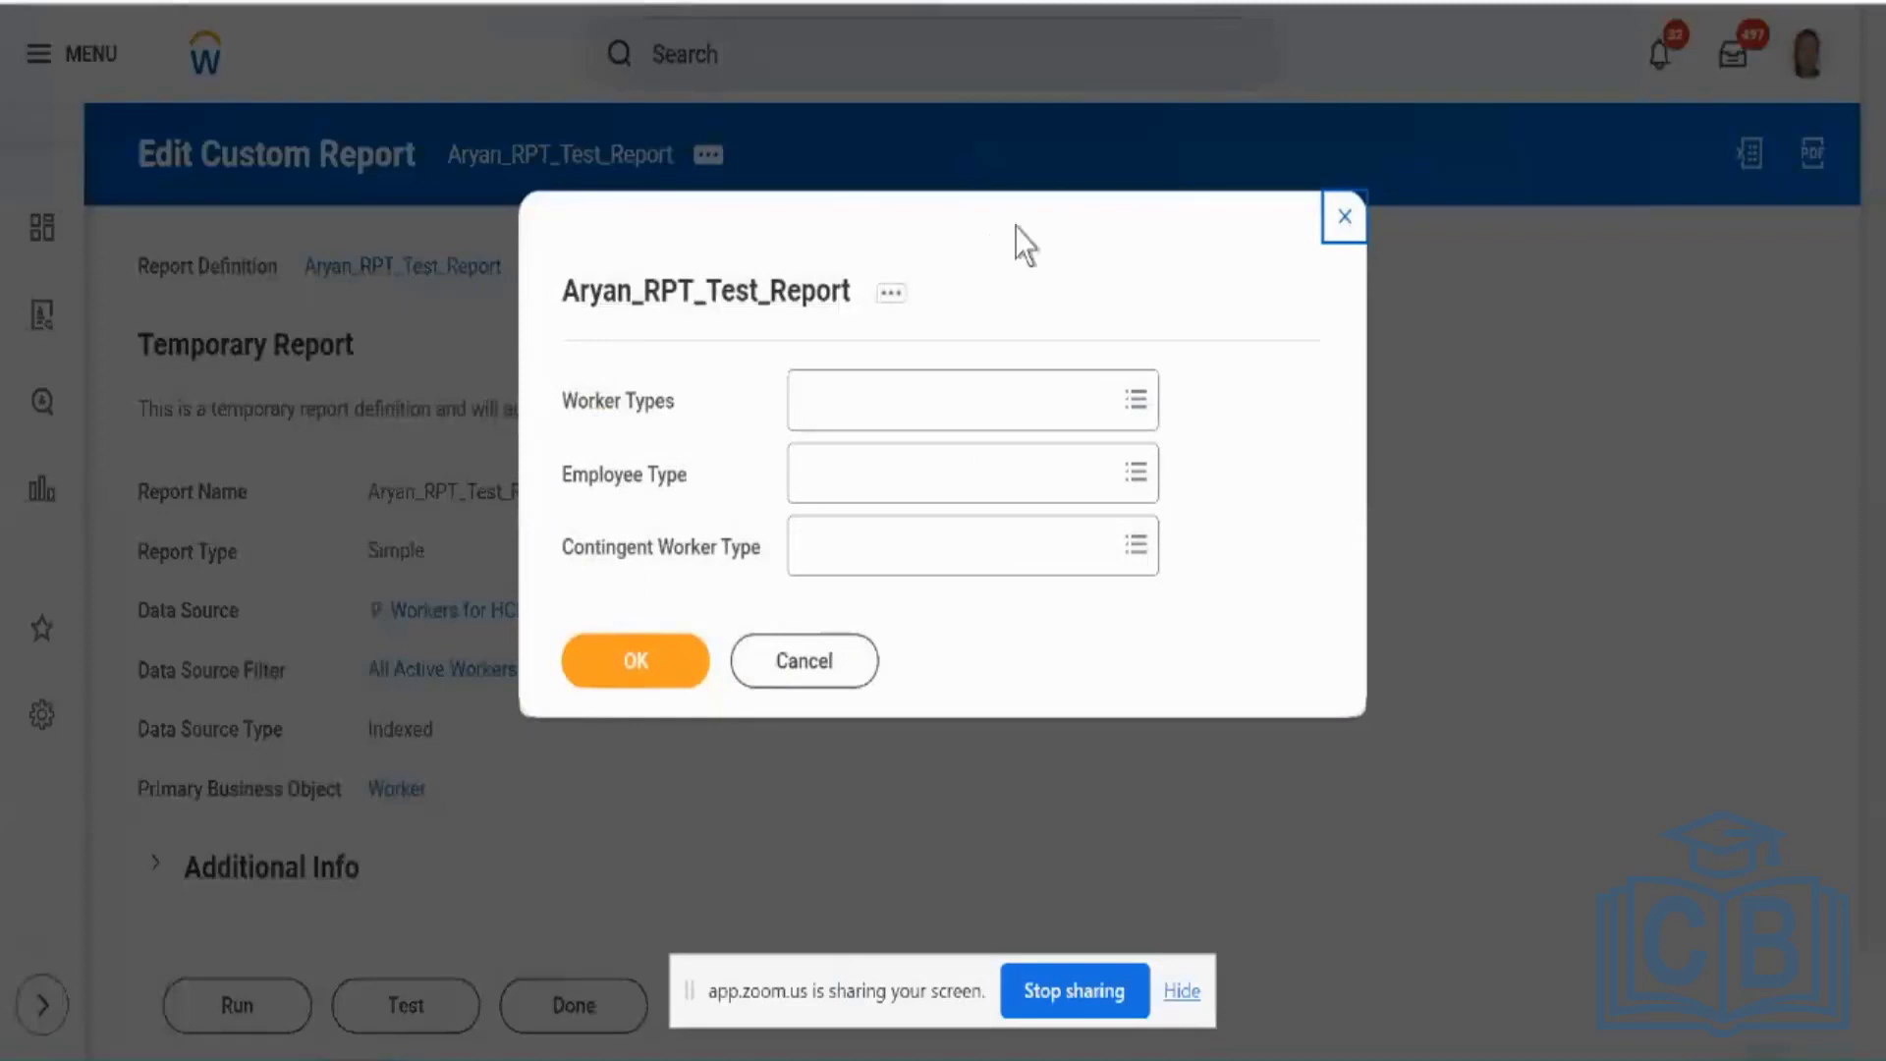
pyautogui.click(678, 693)
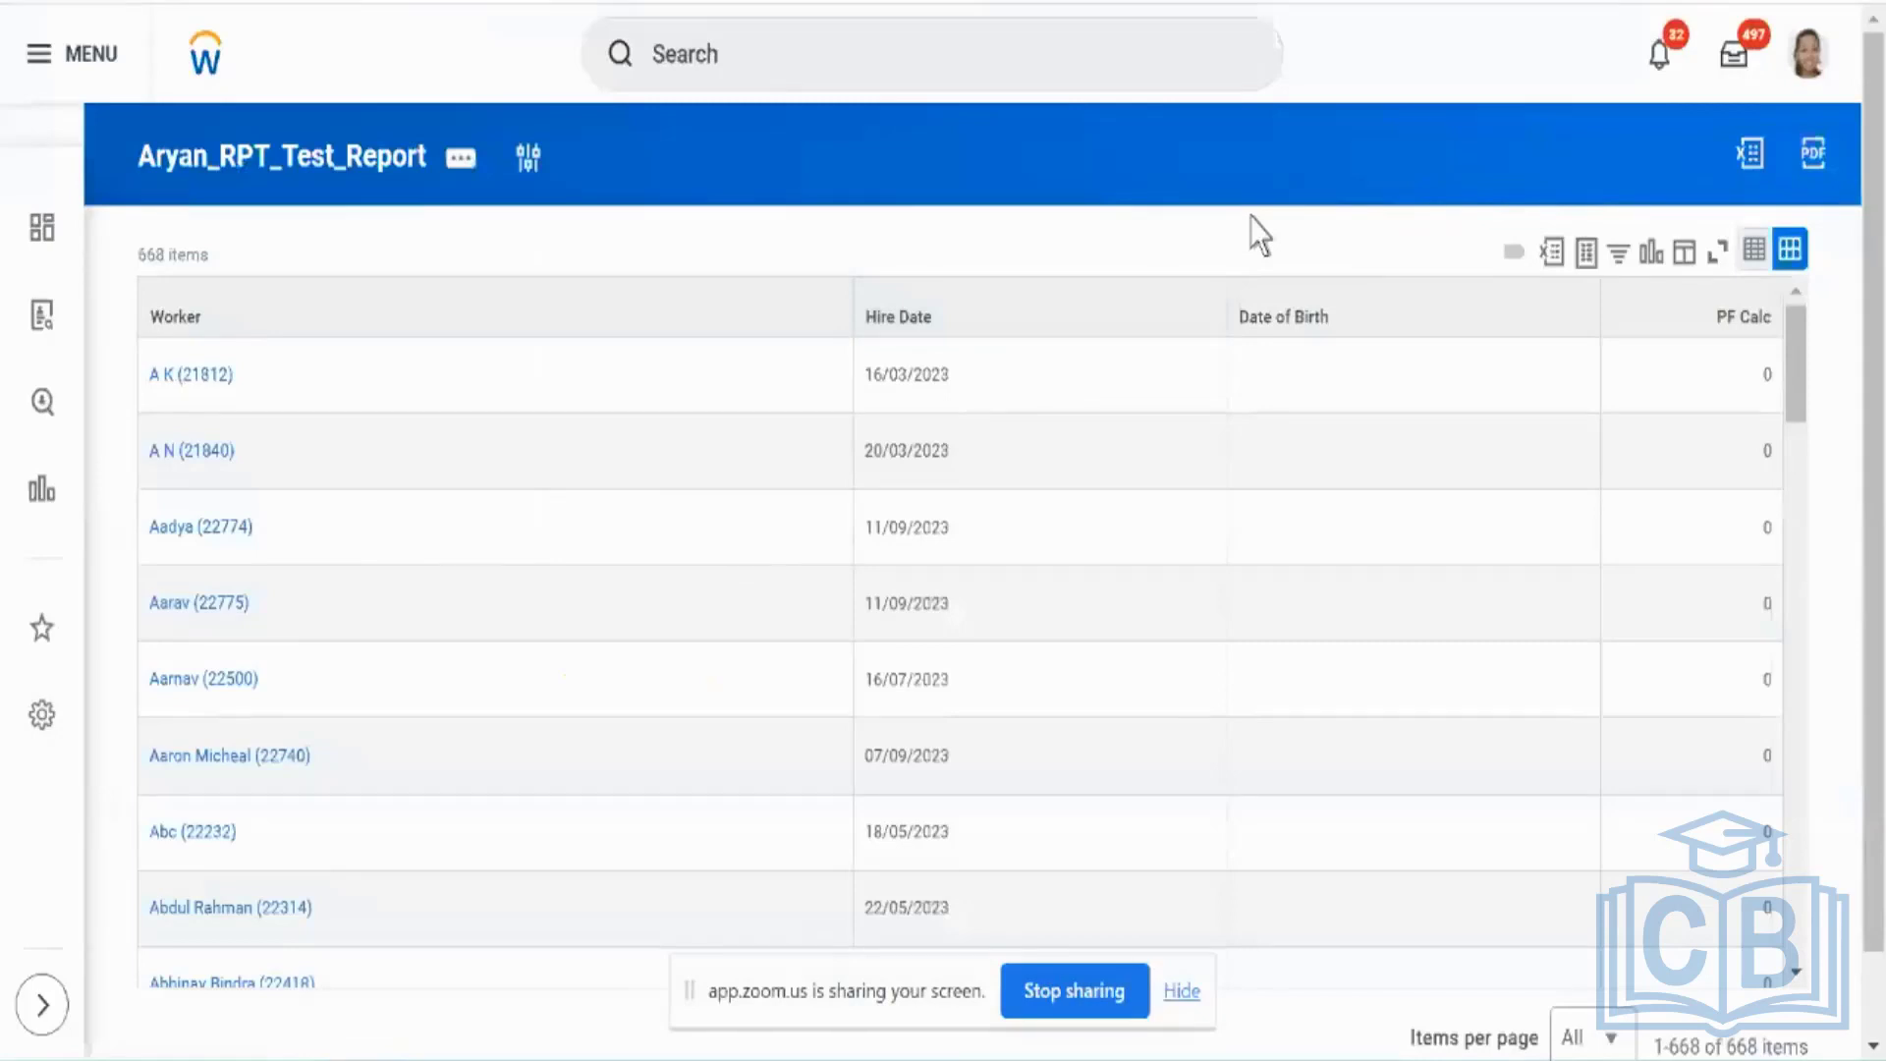
# Step: Sort the report by Hire Date in ascending order and look through the Hire Date, Date of Birth and PF Calc values
pyautogui.scroll(-1, 1260, 236)
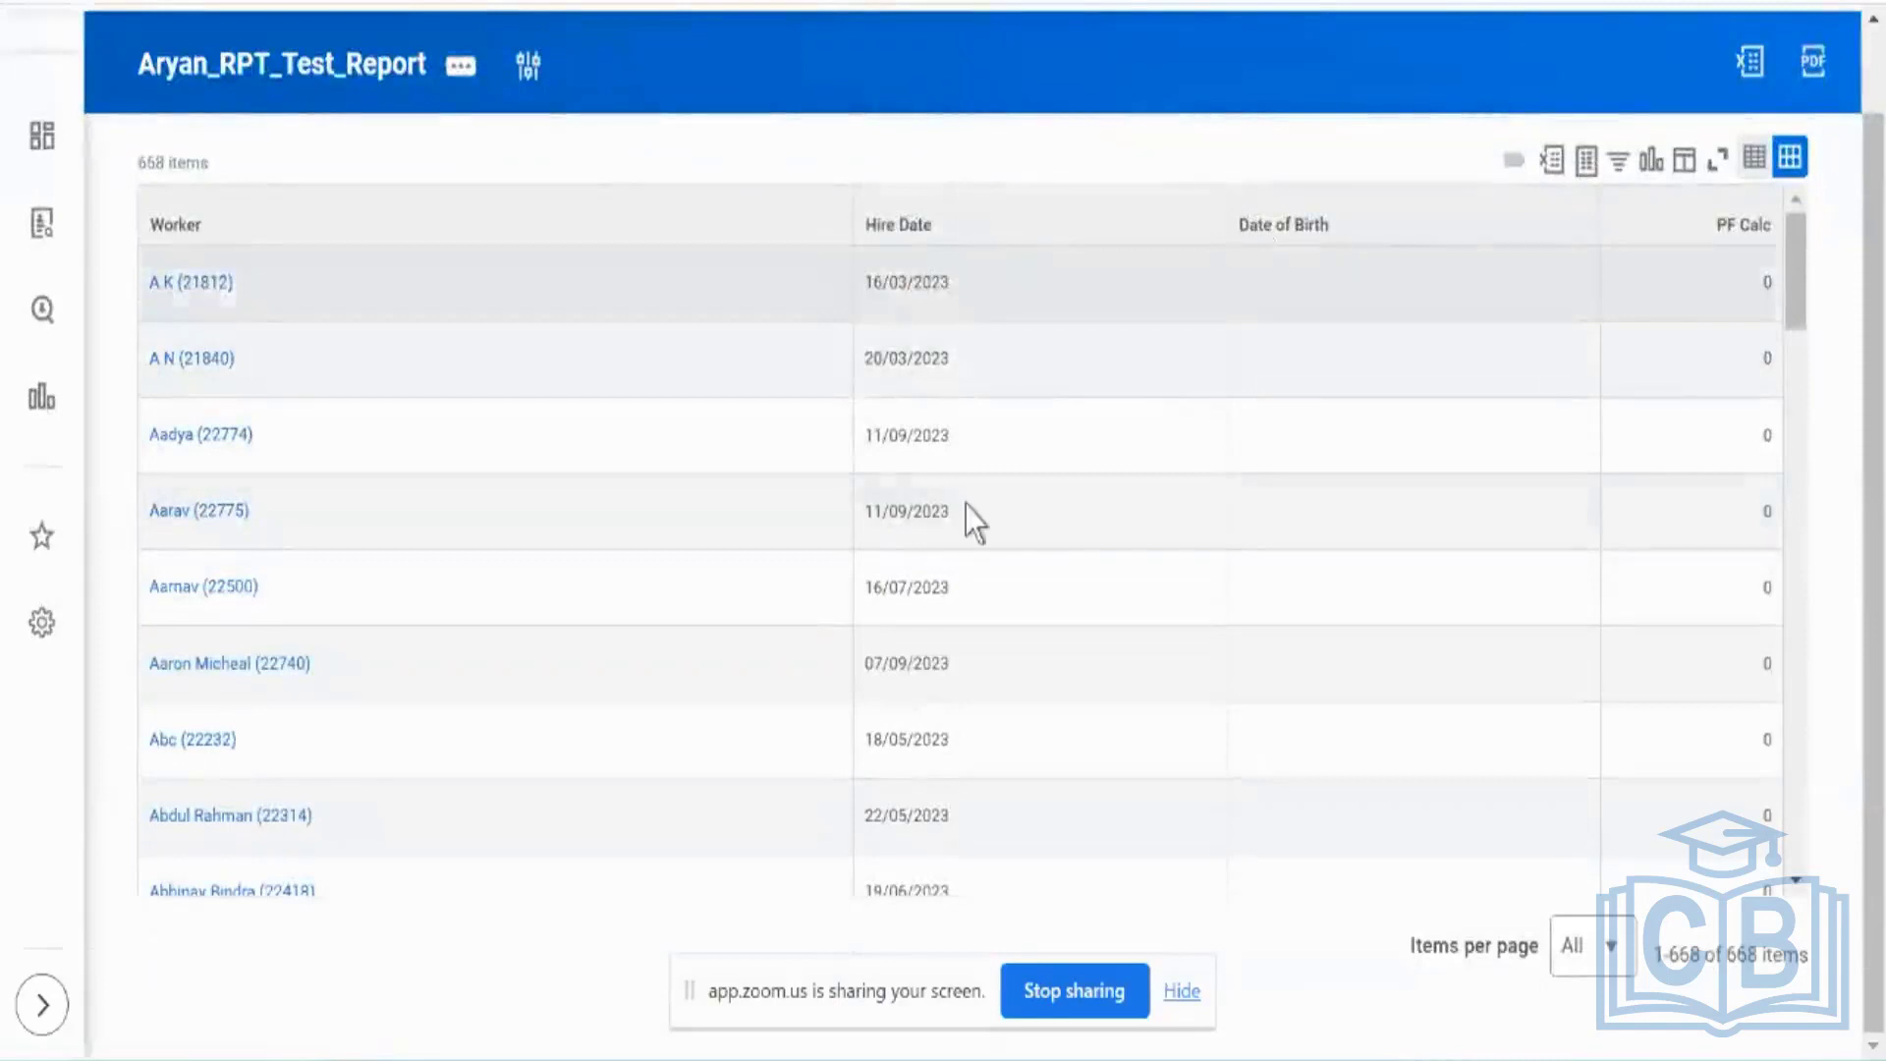
pyautogui.click(1049, 241)
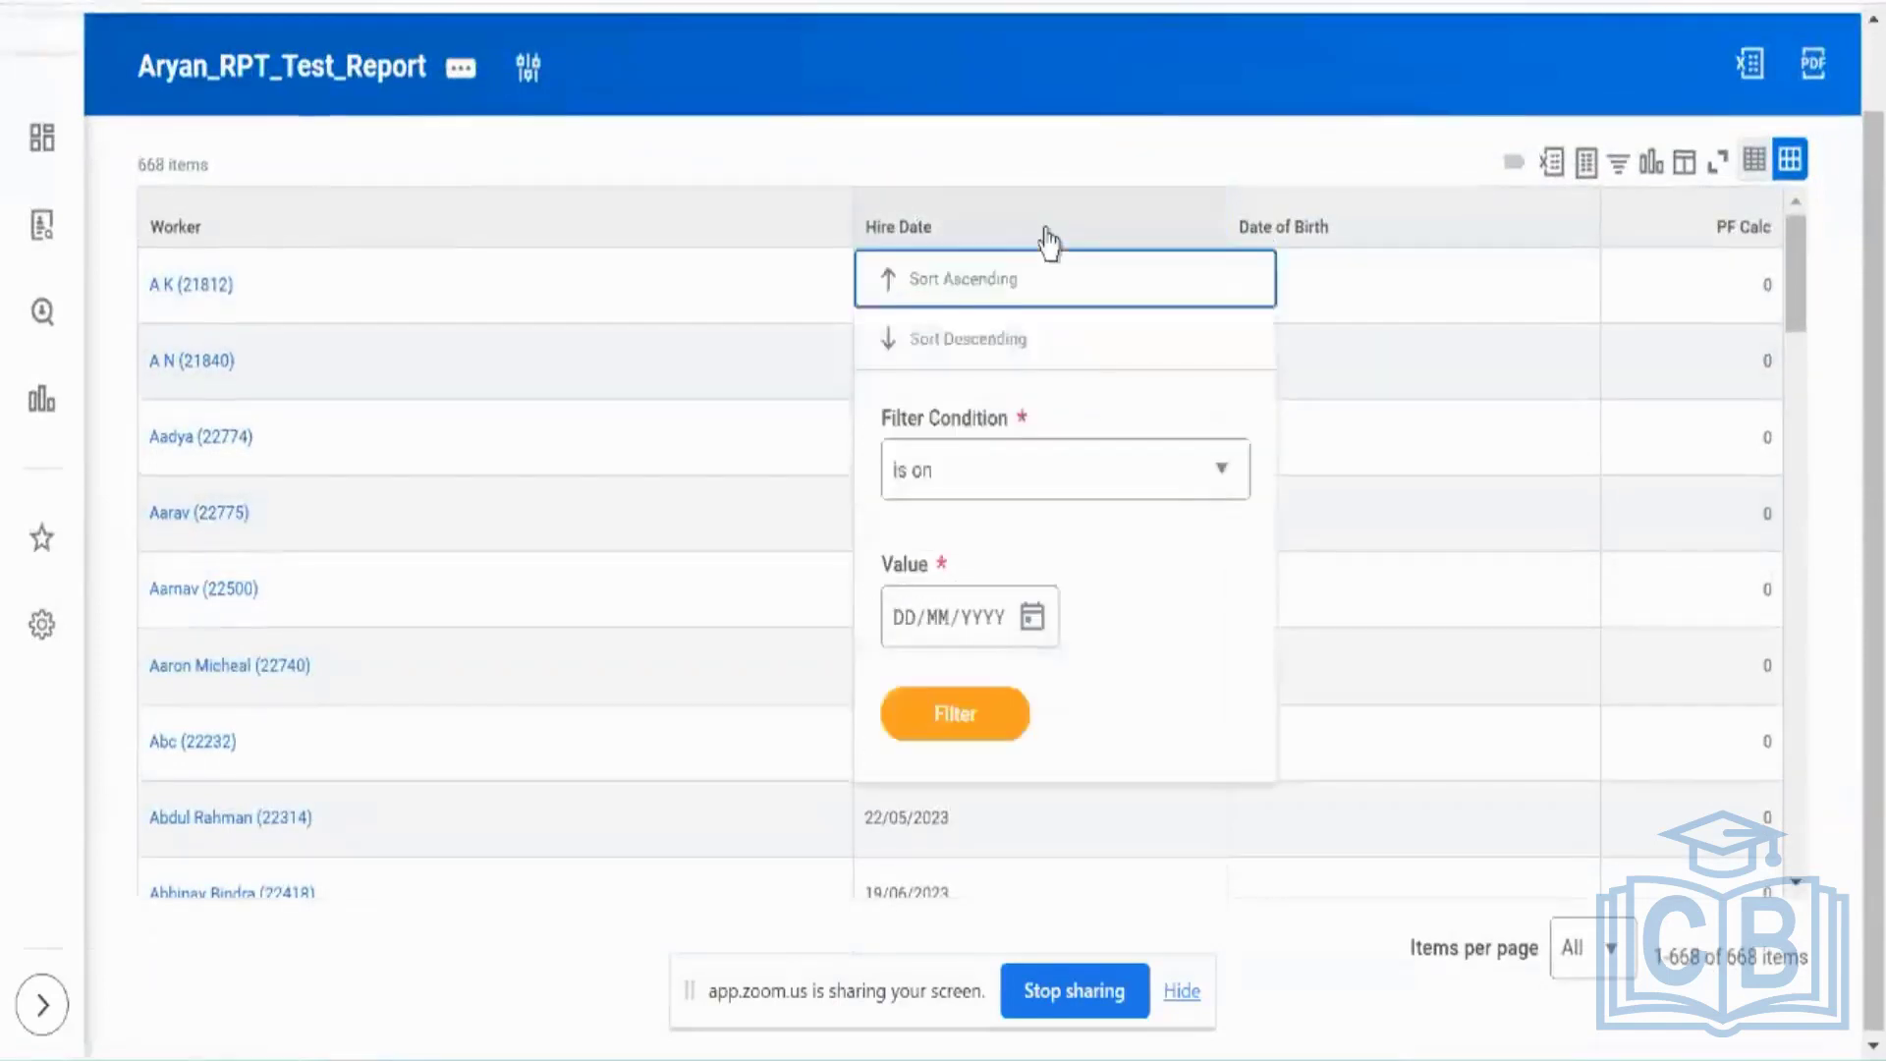
pyautogui.click(1012, 282)
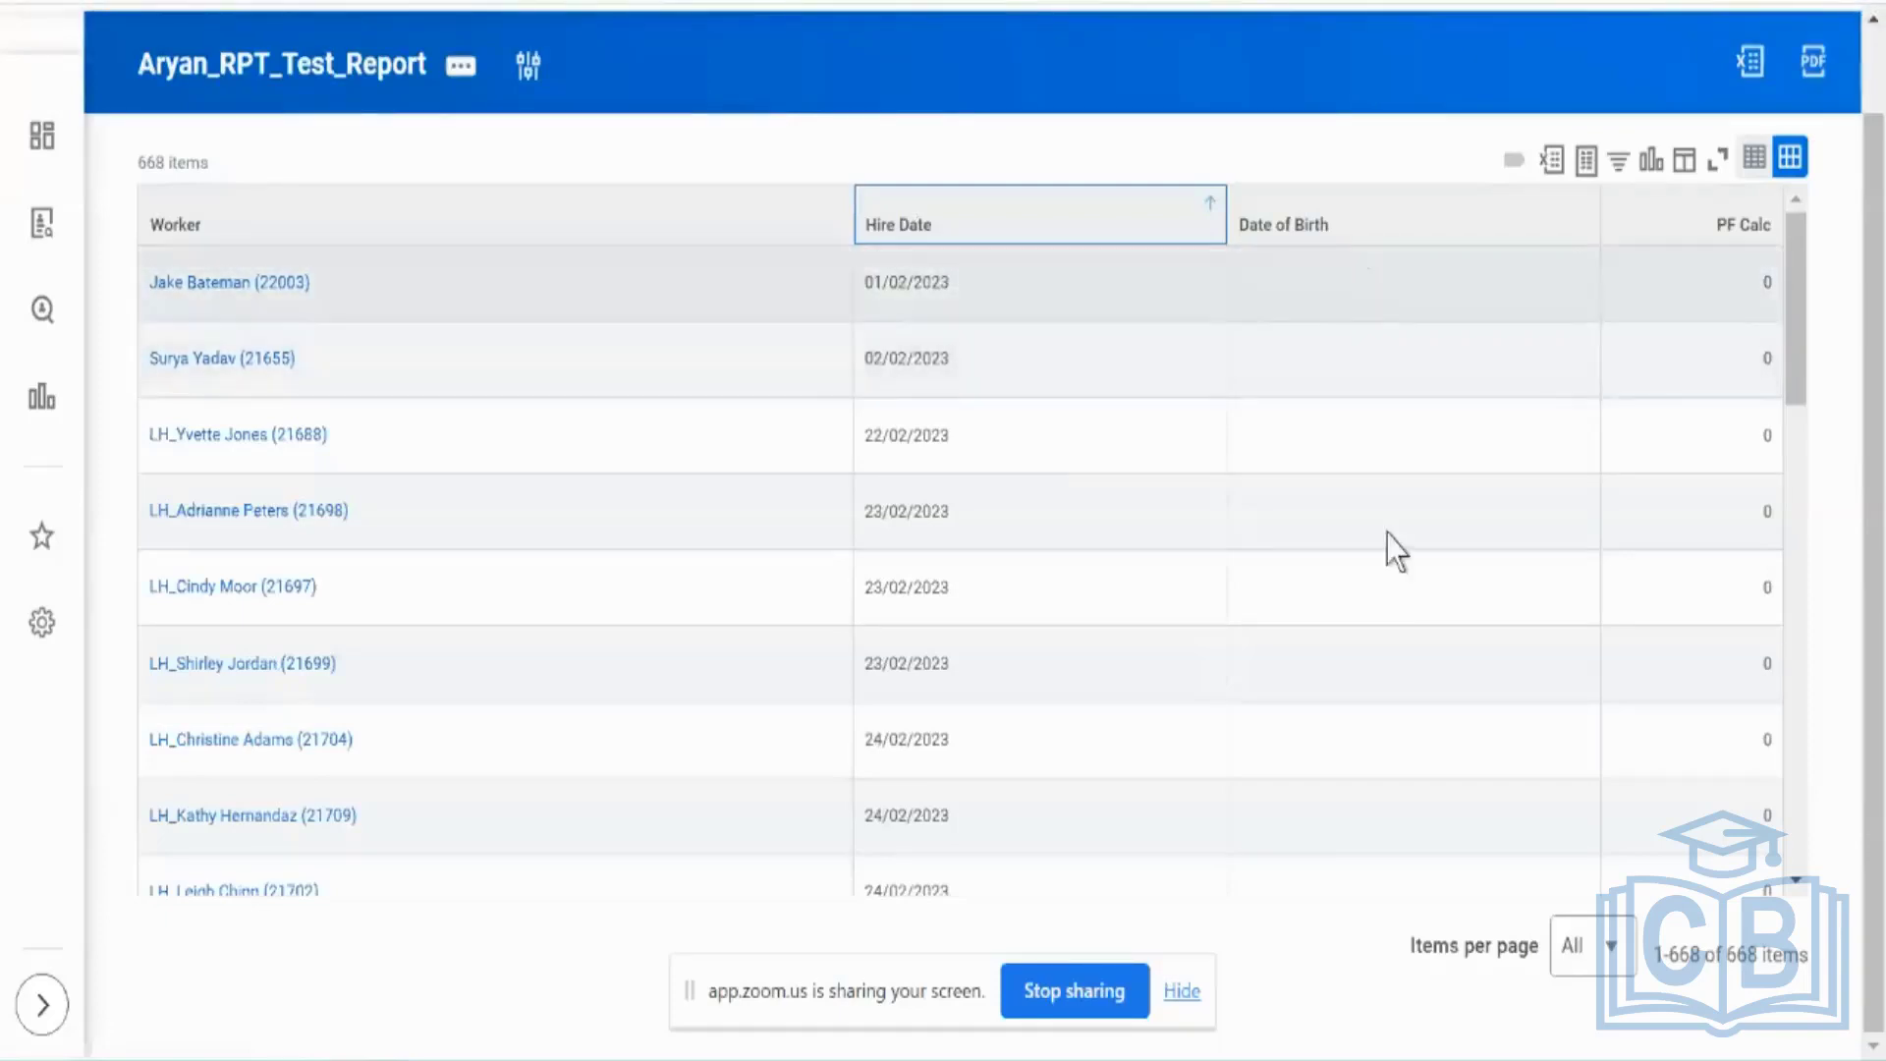
pyautogui.scroll(-10, 1387, 574)
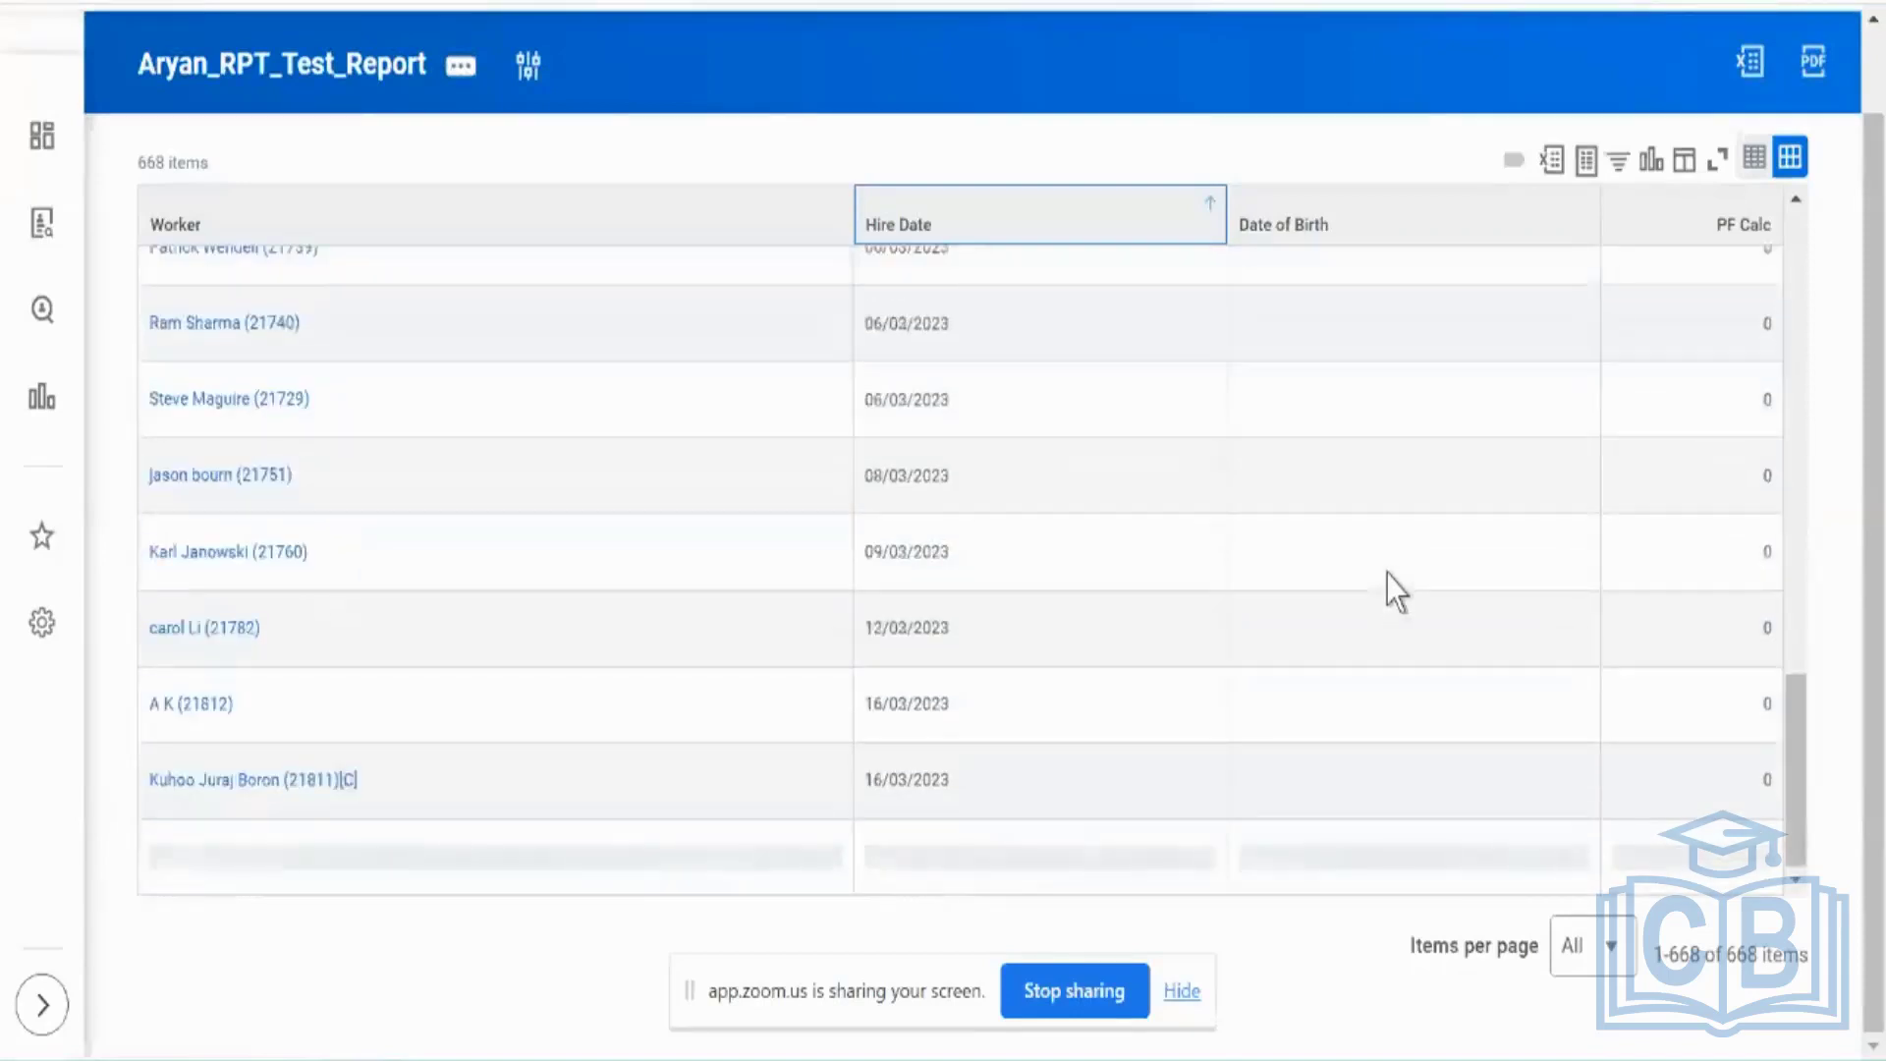
pyautogui.scroll(-5, 1387, 574)
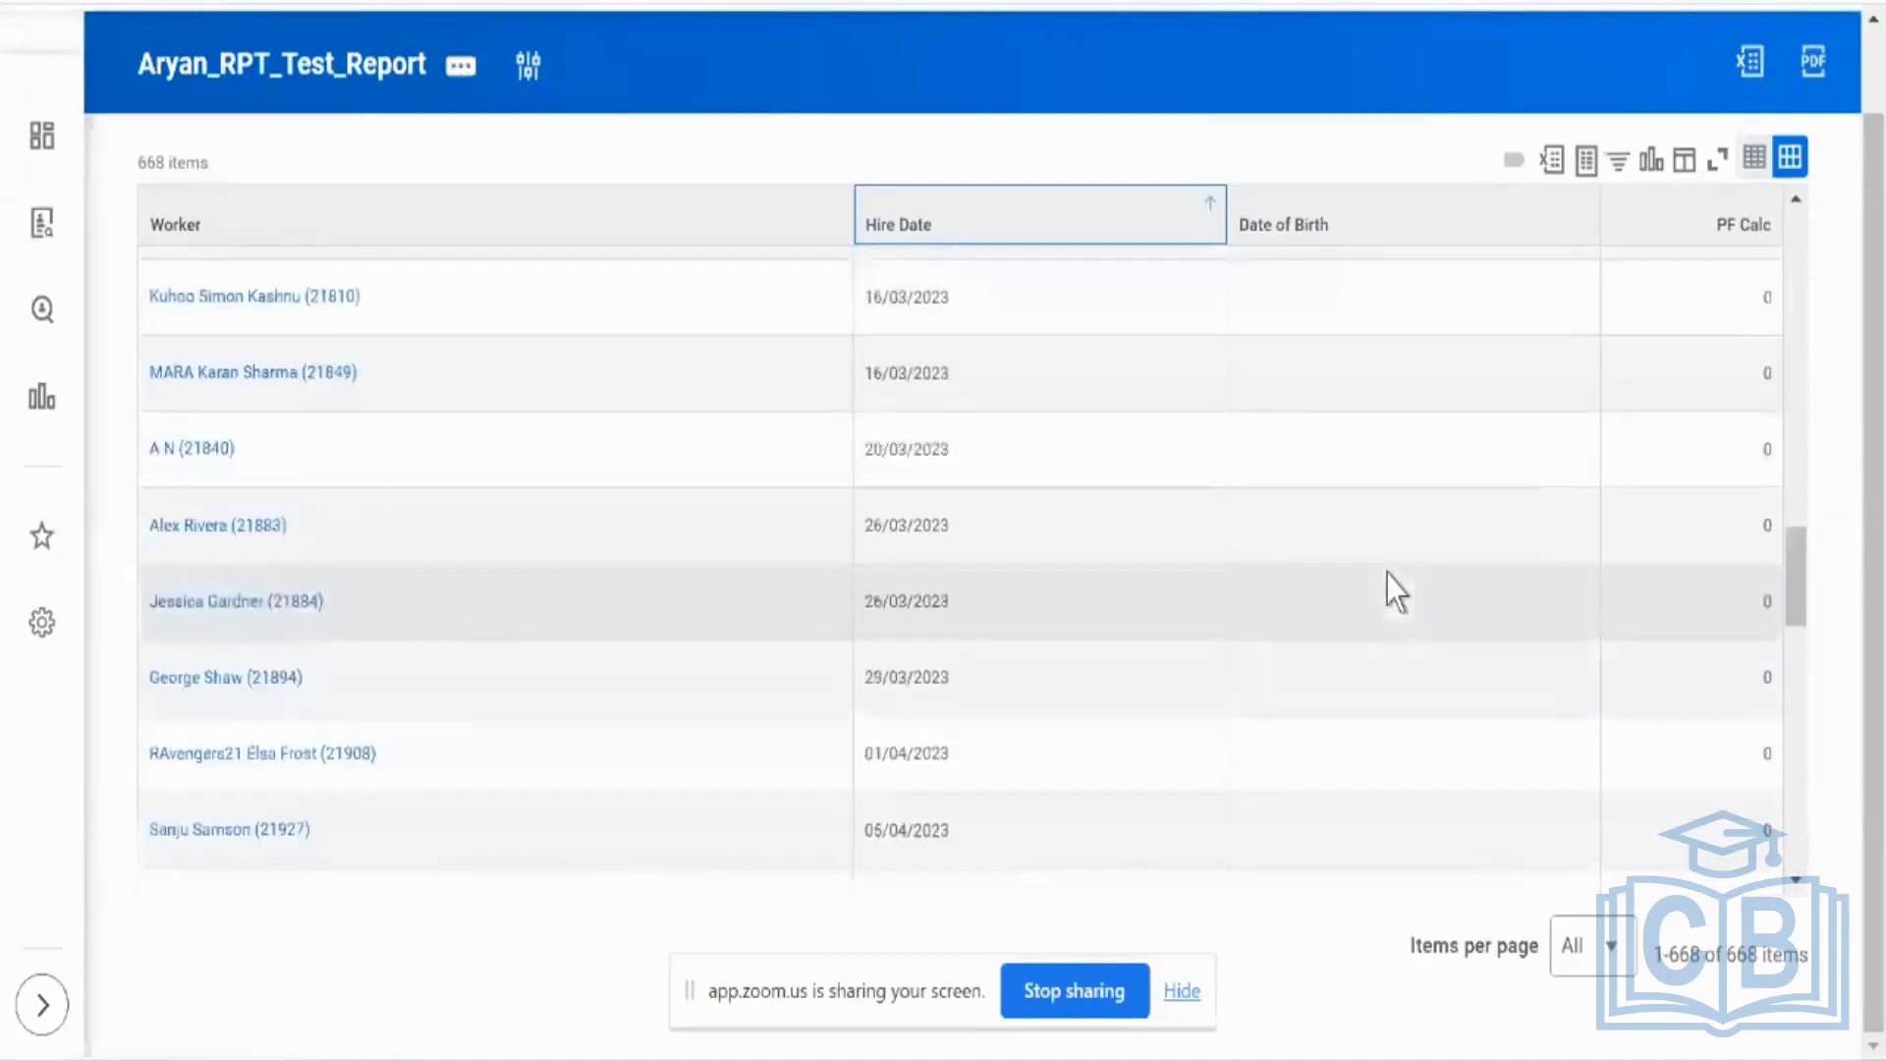
pyautogui.scroll(10, 1387, 573)
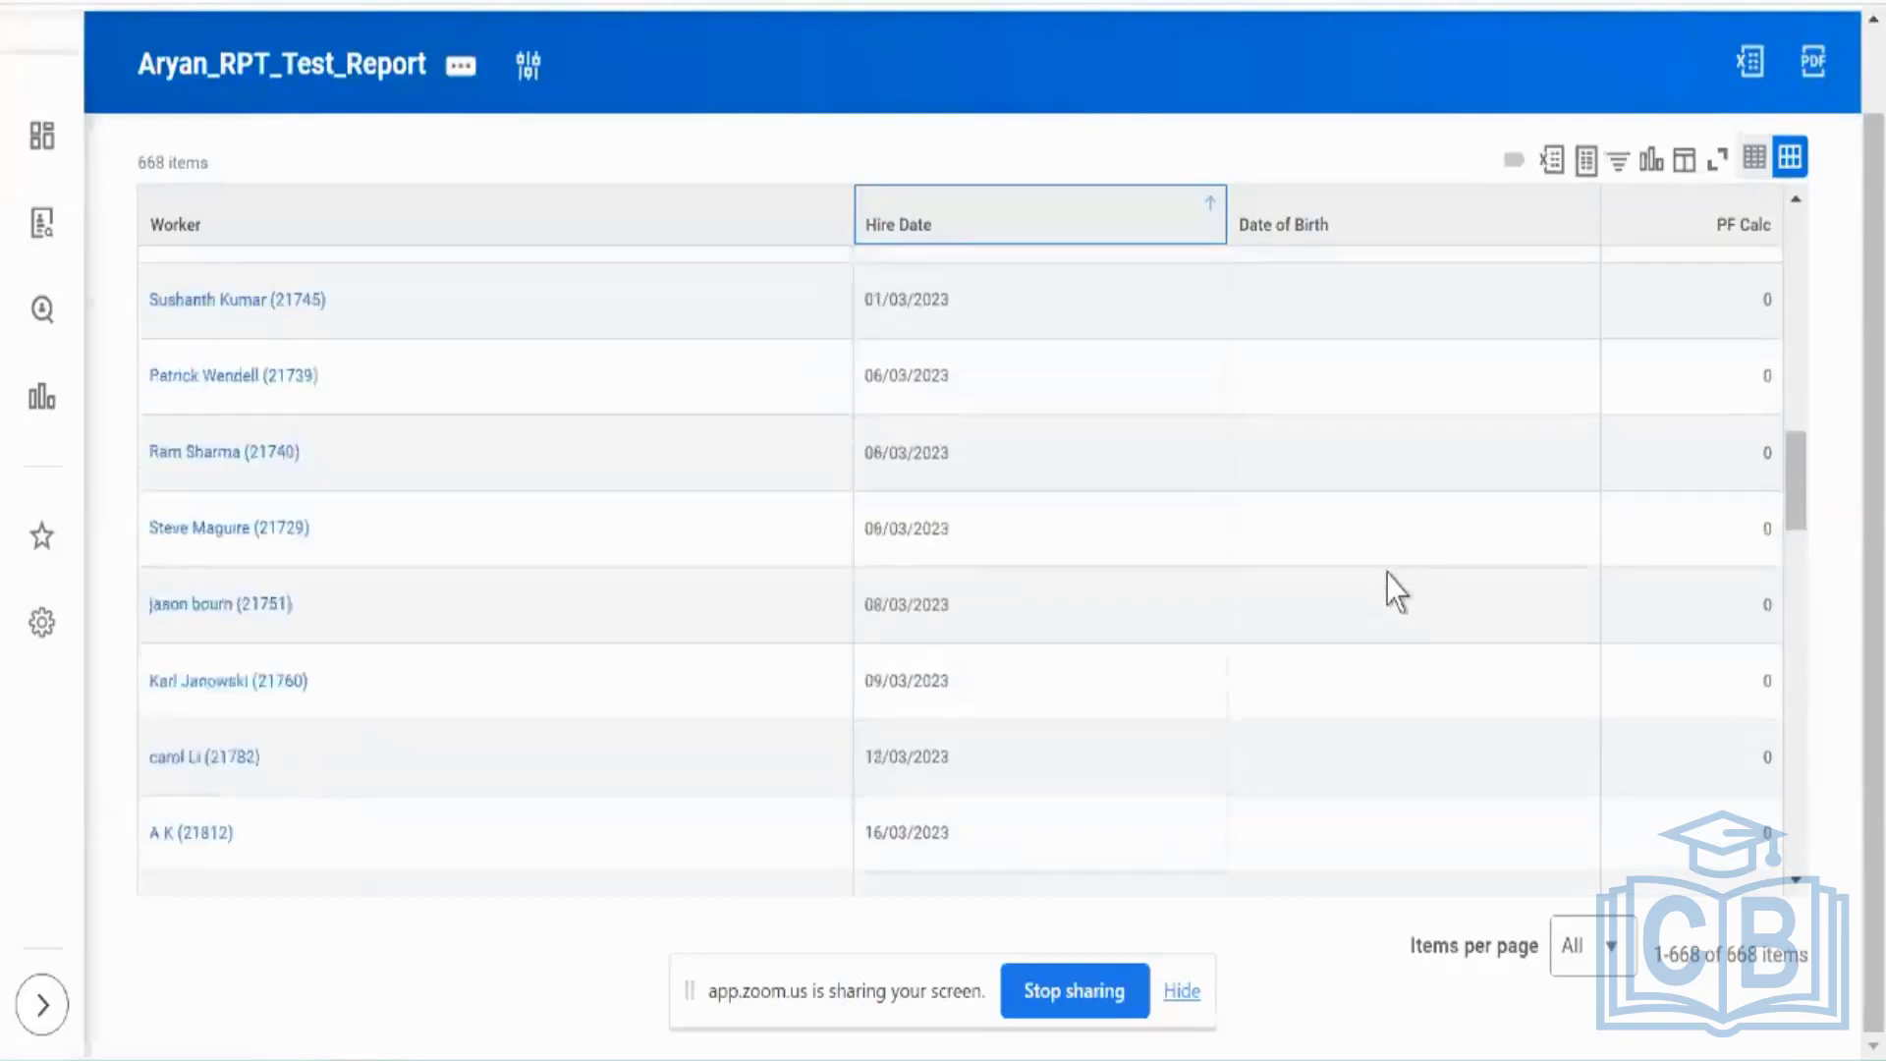
pyautogui.scroll(5, 1387, 574)
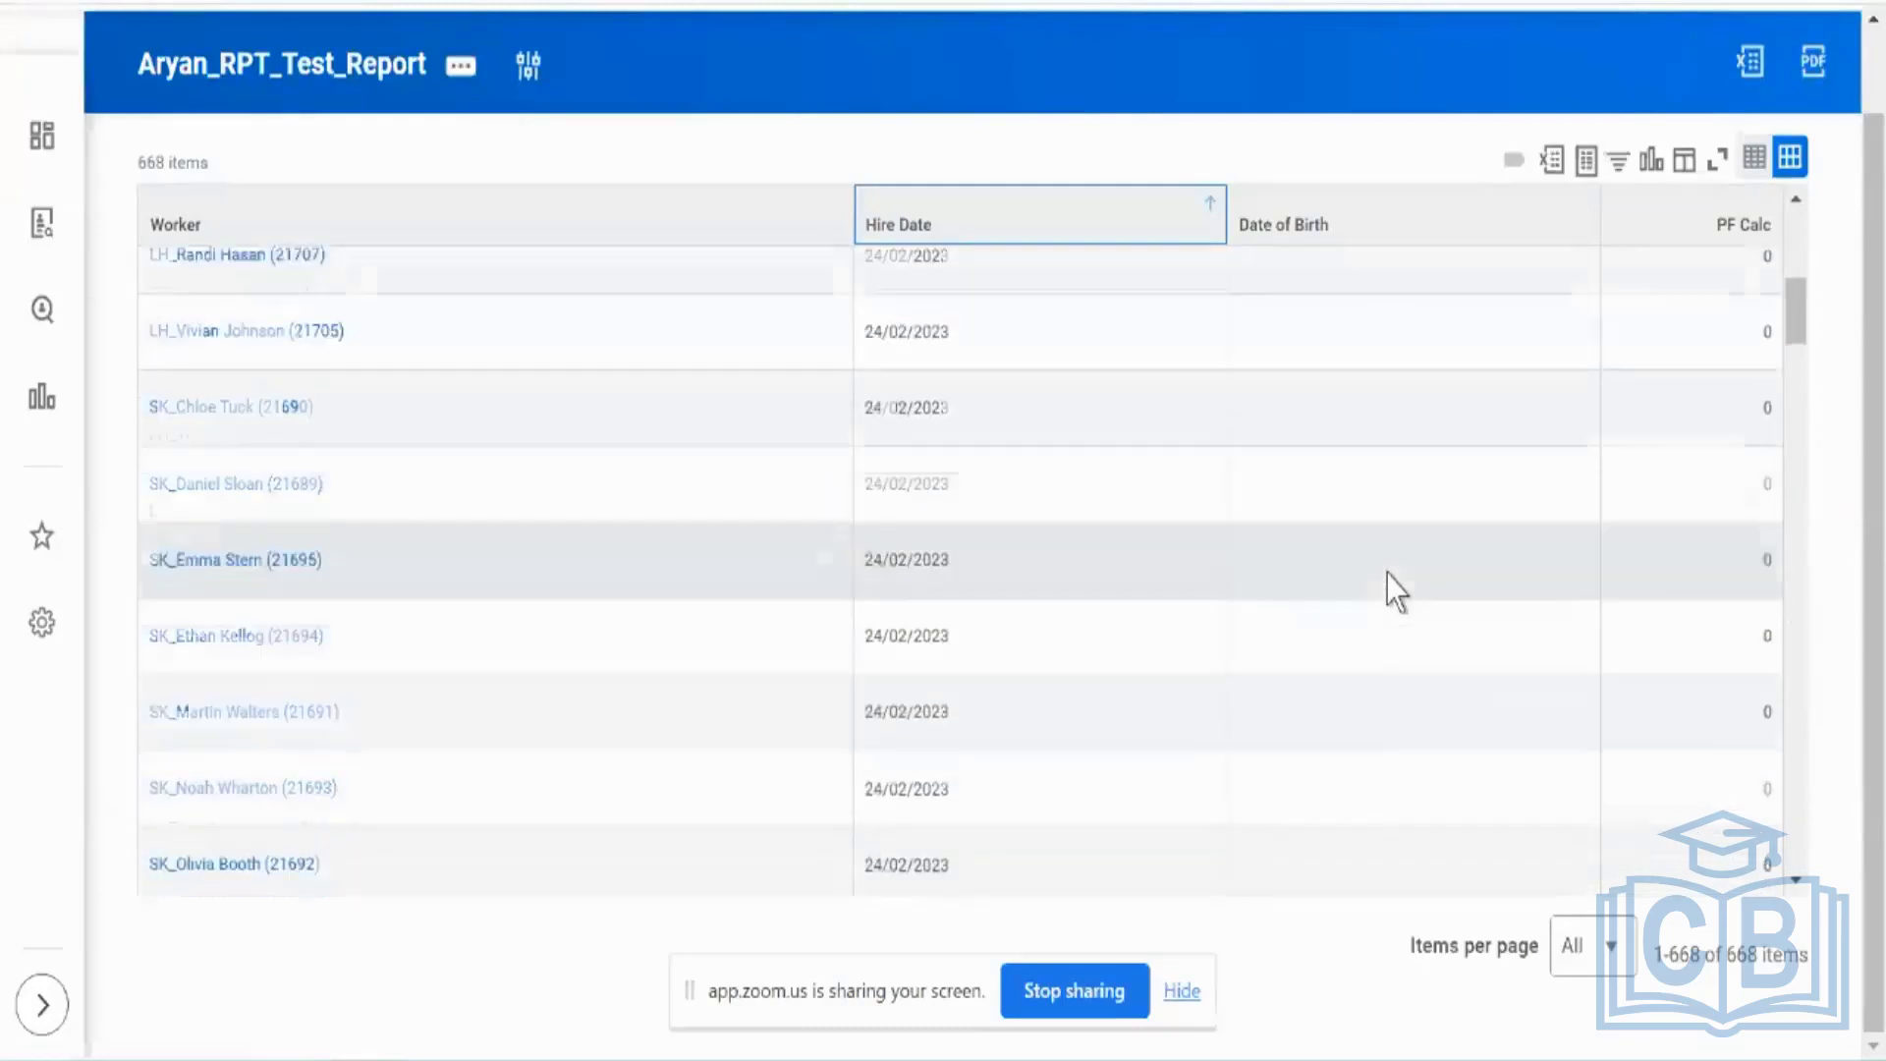